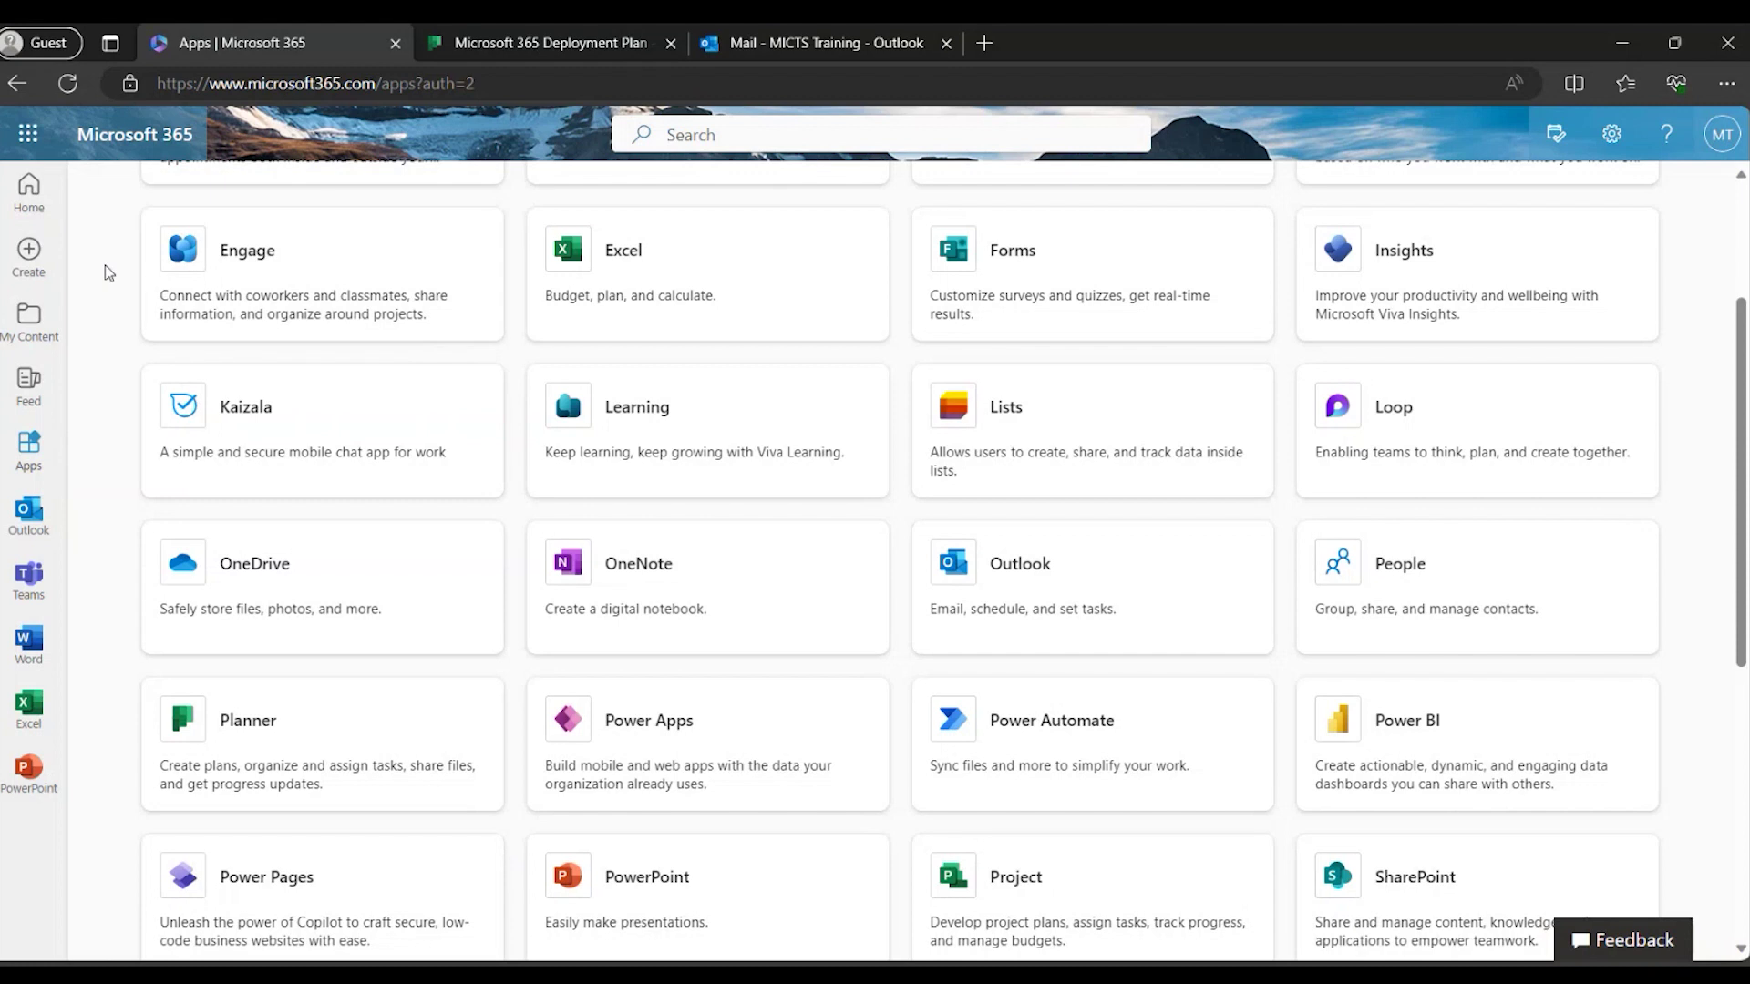
Return to the Microsoft 365 home page and show the full list of apps.
left_click(30, 189)
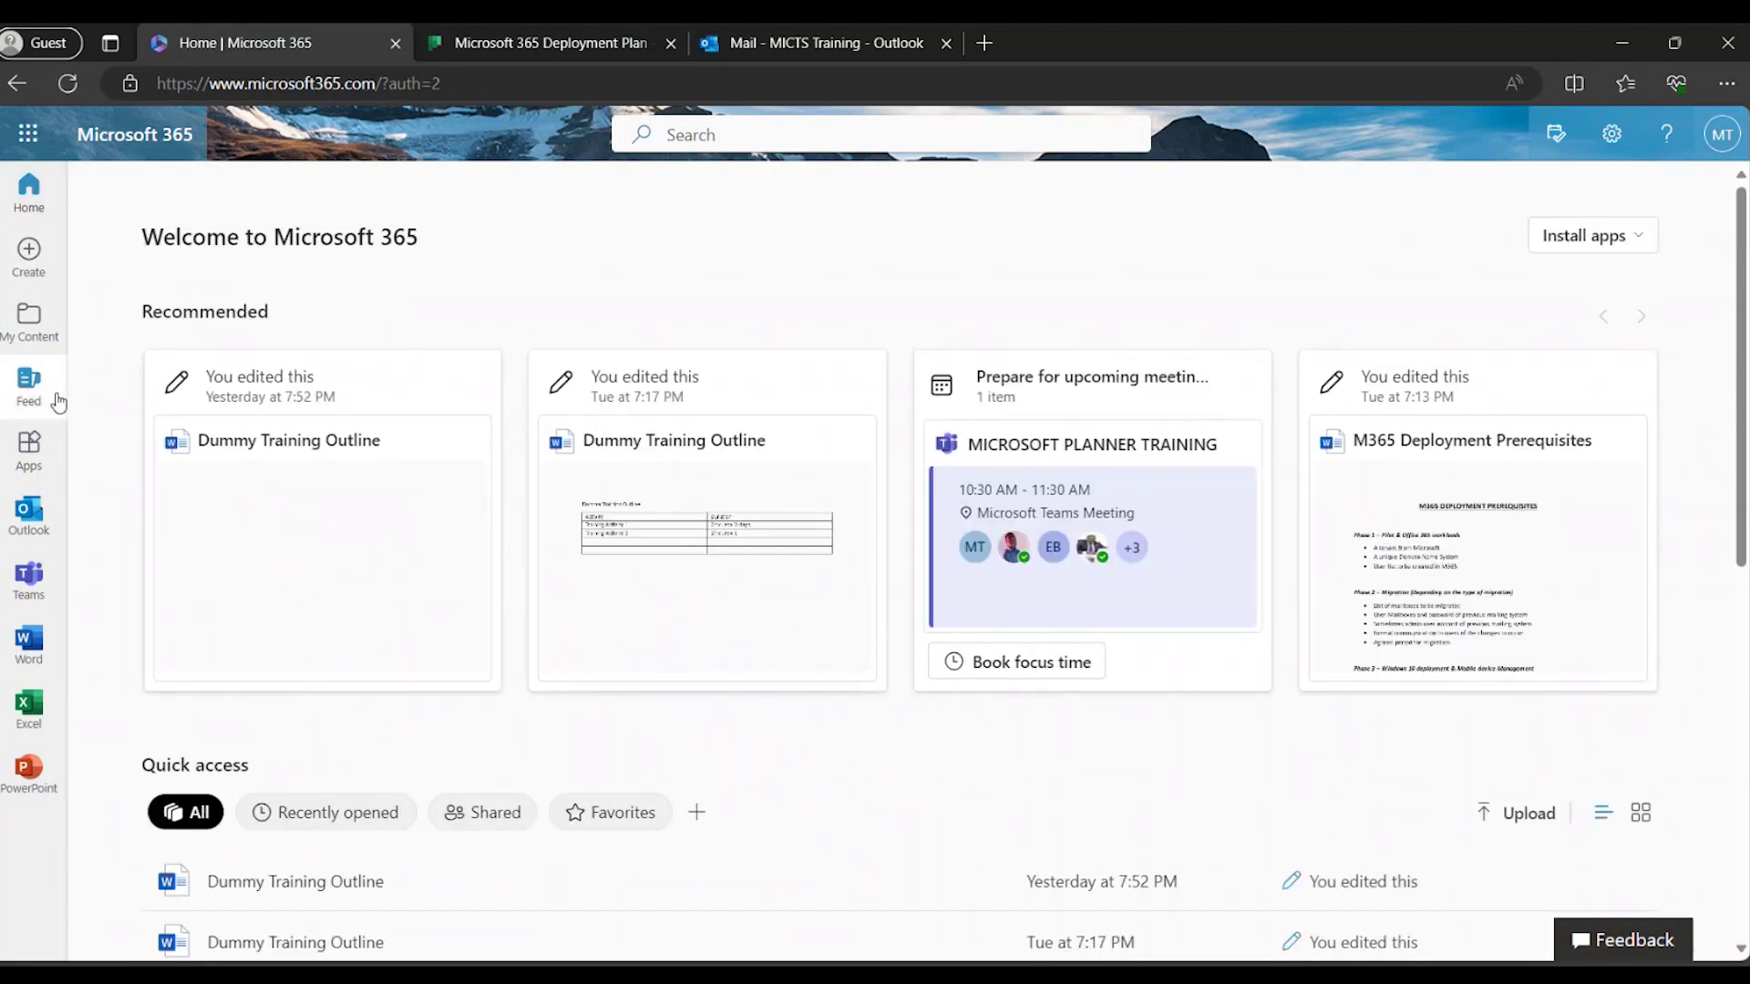
left_click(37, 444)
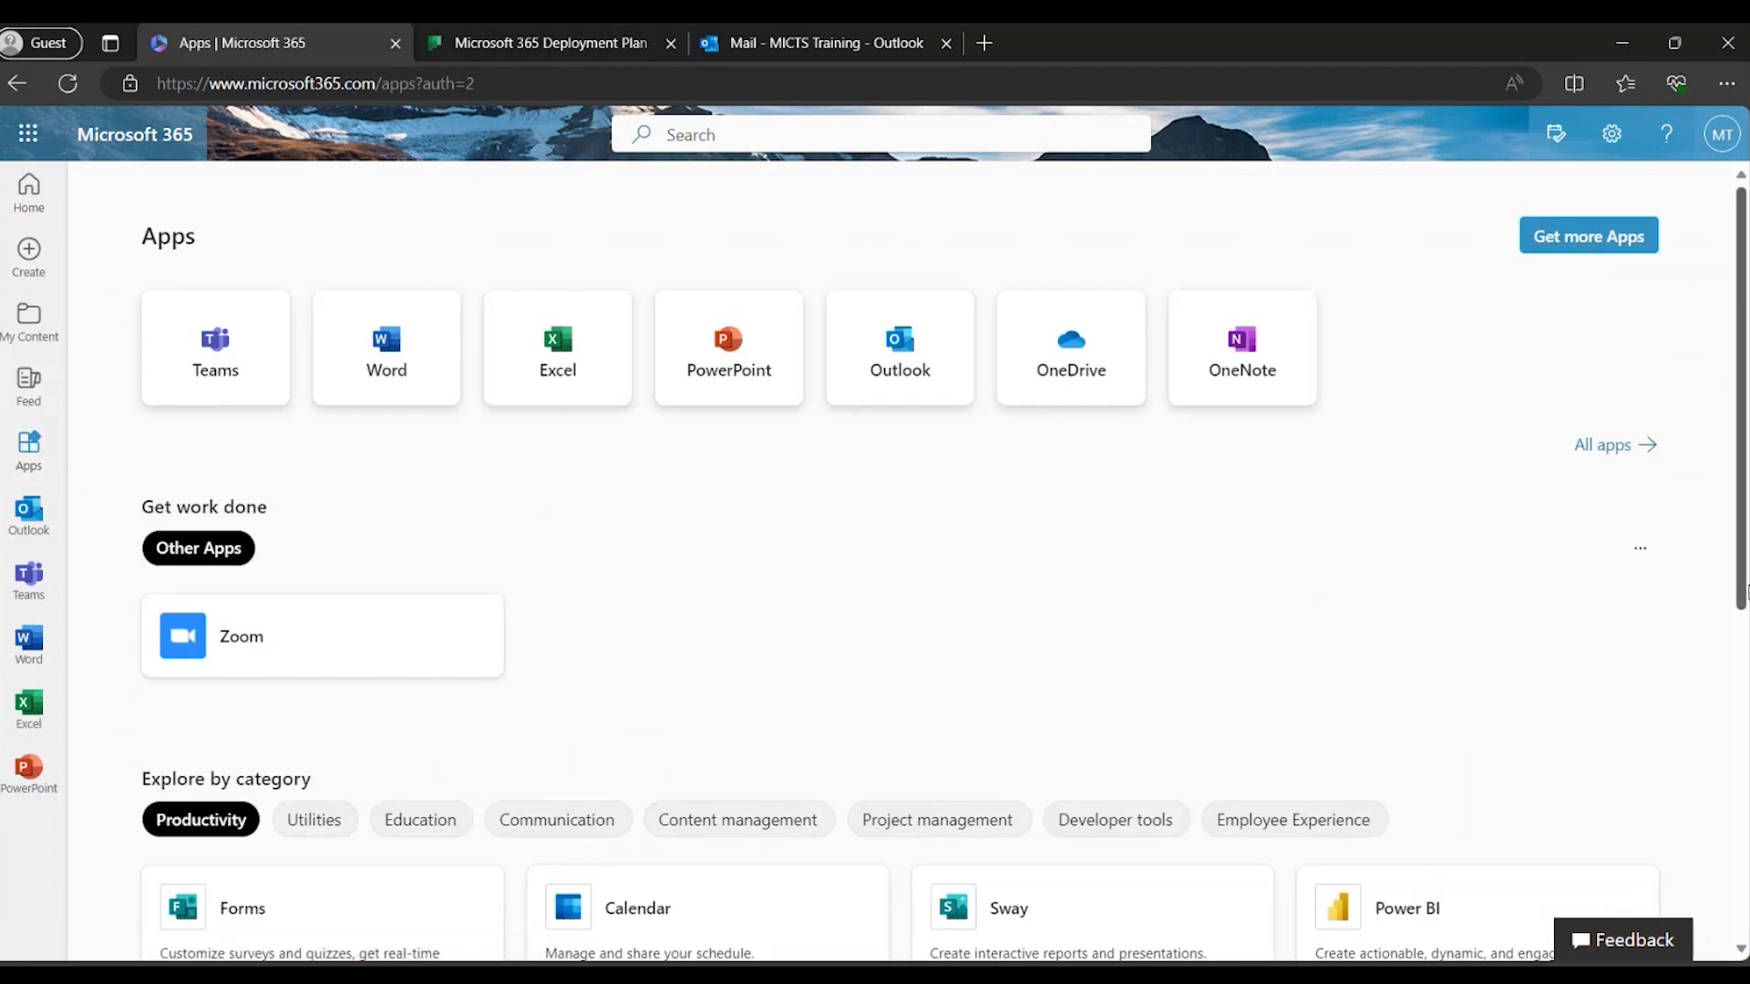
left_click(1609, 445)
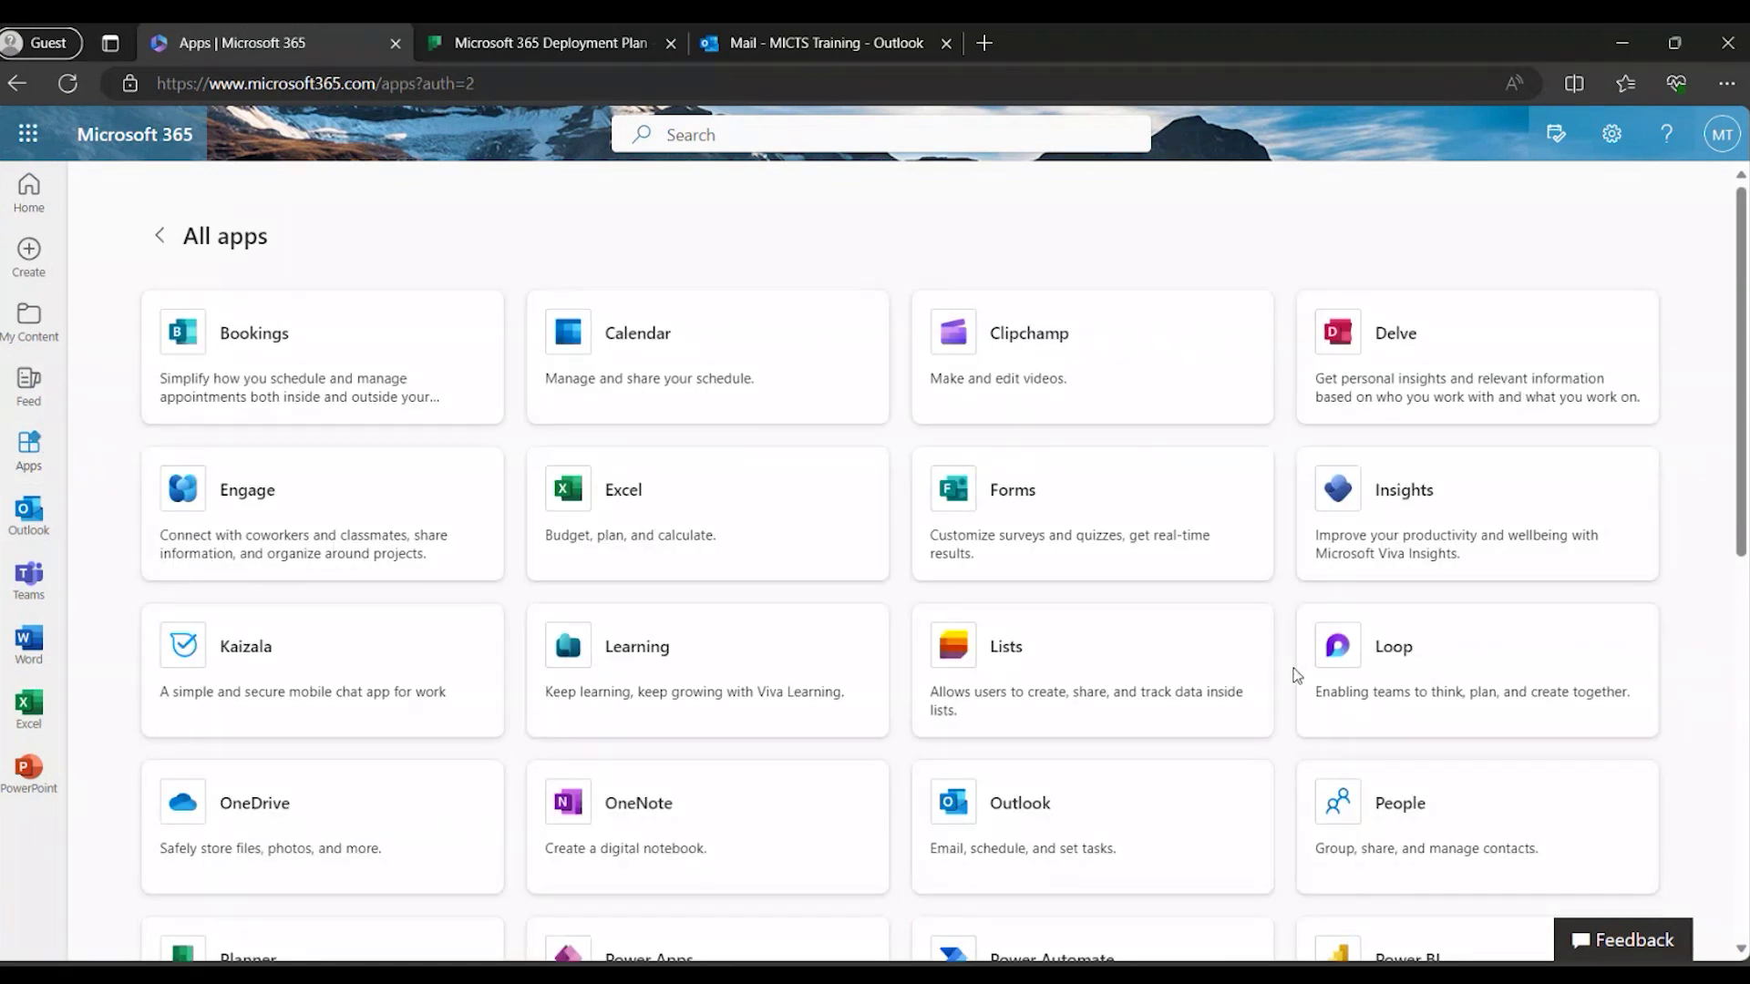
scroll(749, 772, "down", 3)
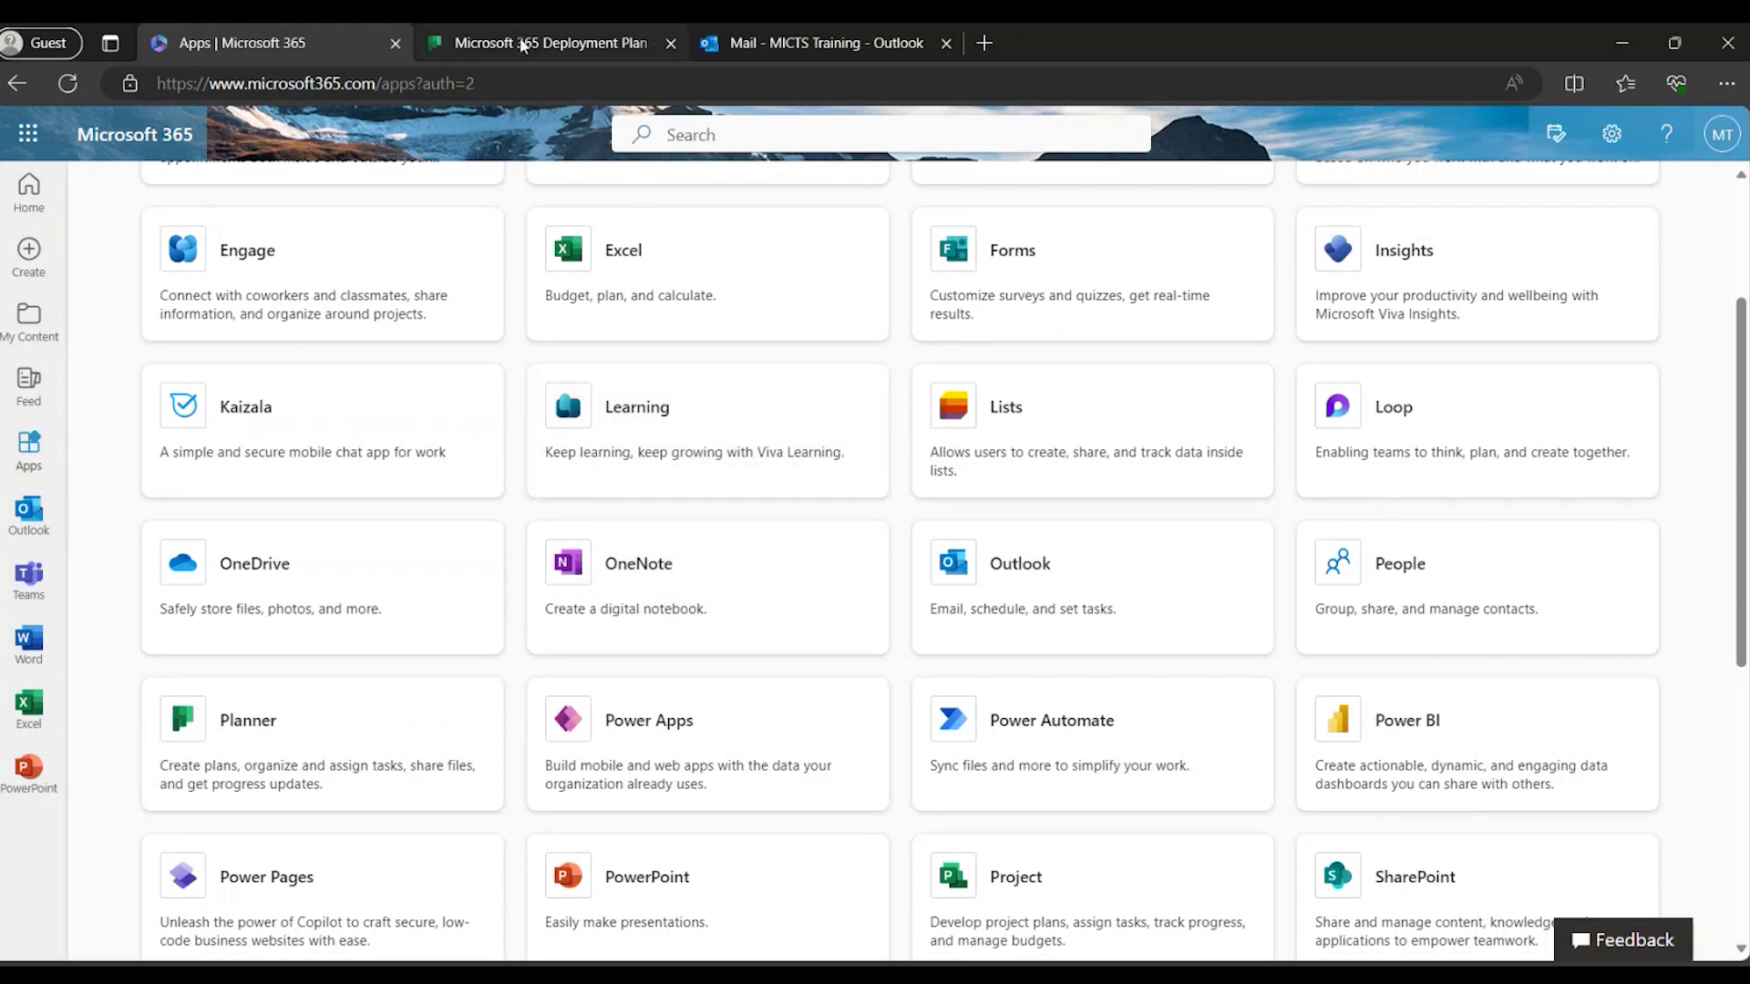
Bring up the Microsoft 365 Deployment Plan board, then go to the Planner Hub.
mouse_move(522, 45)
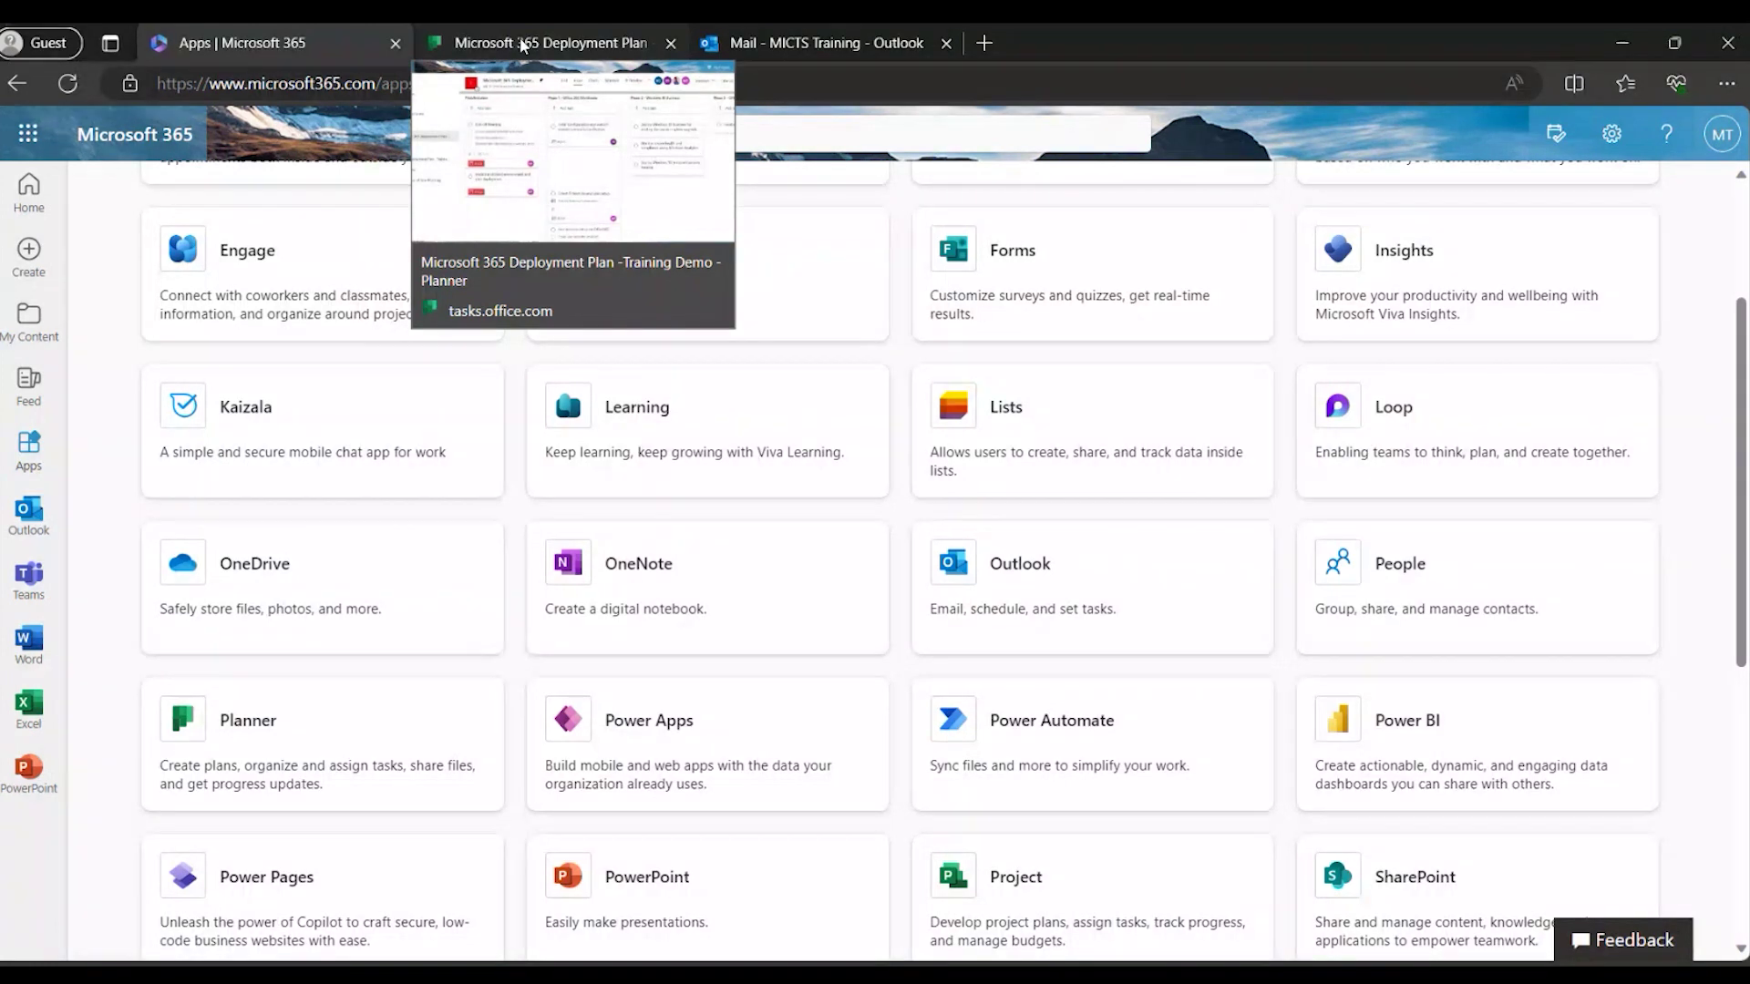
left_click(523, 45)
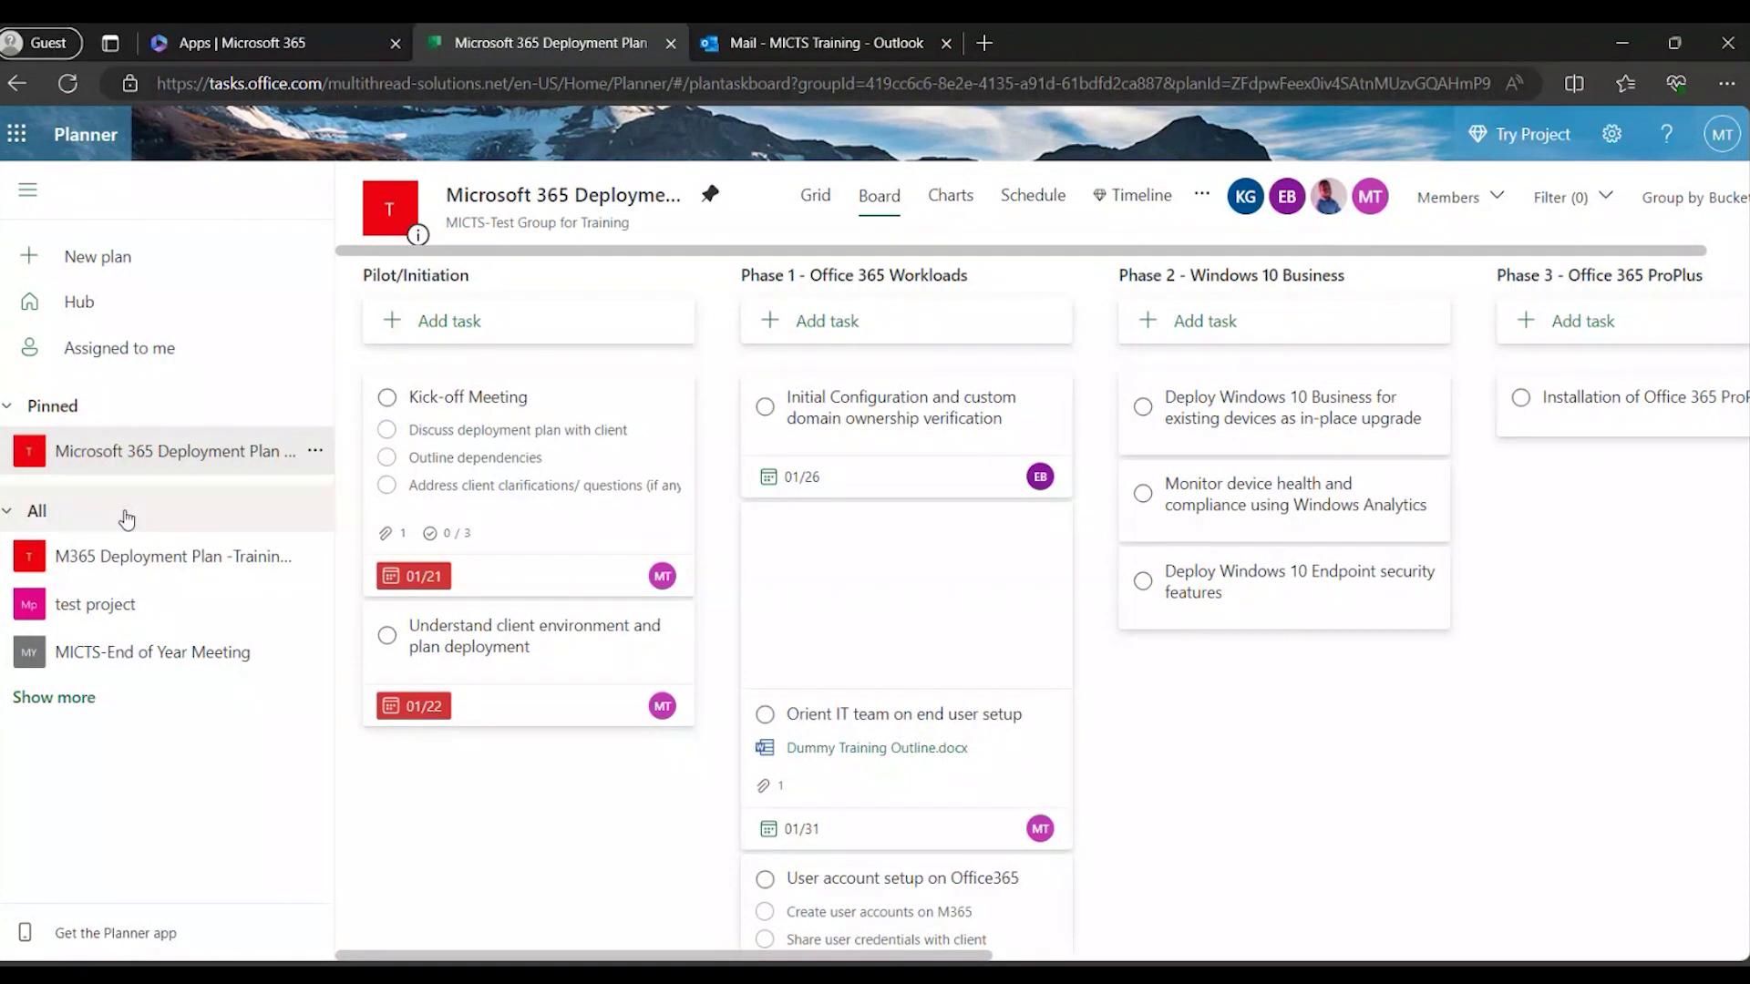
left_click(125, 321)
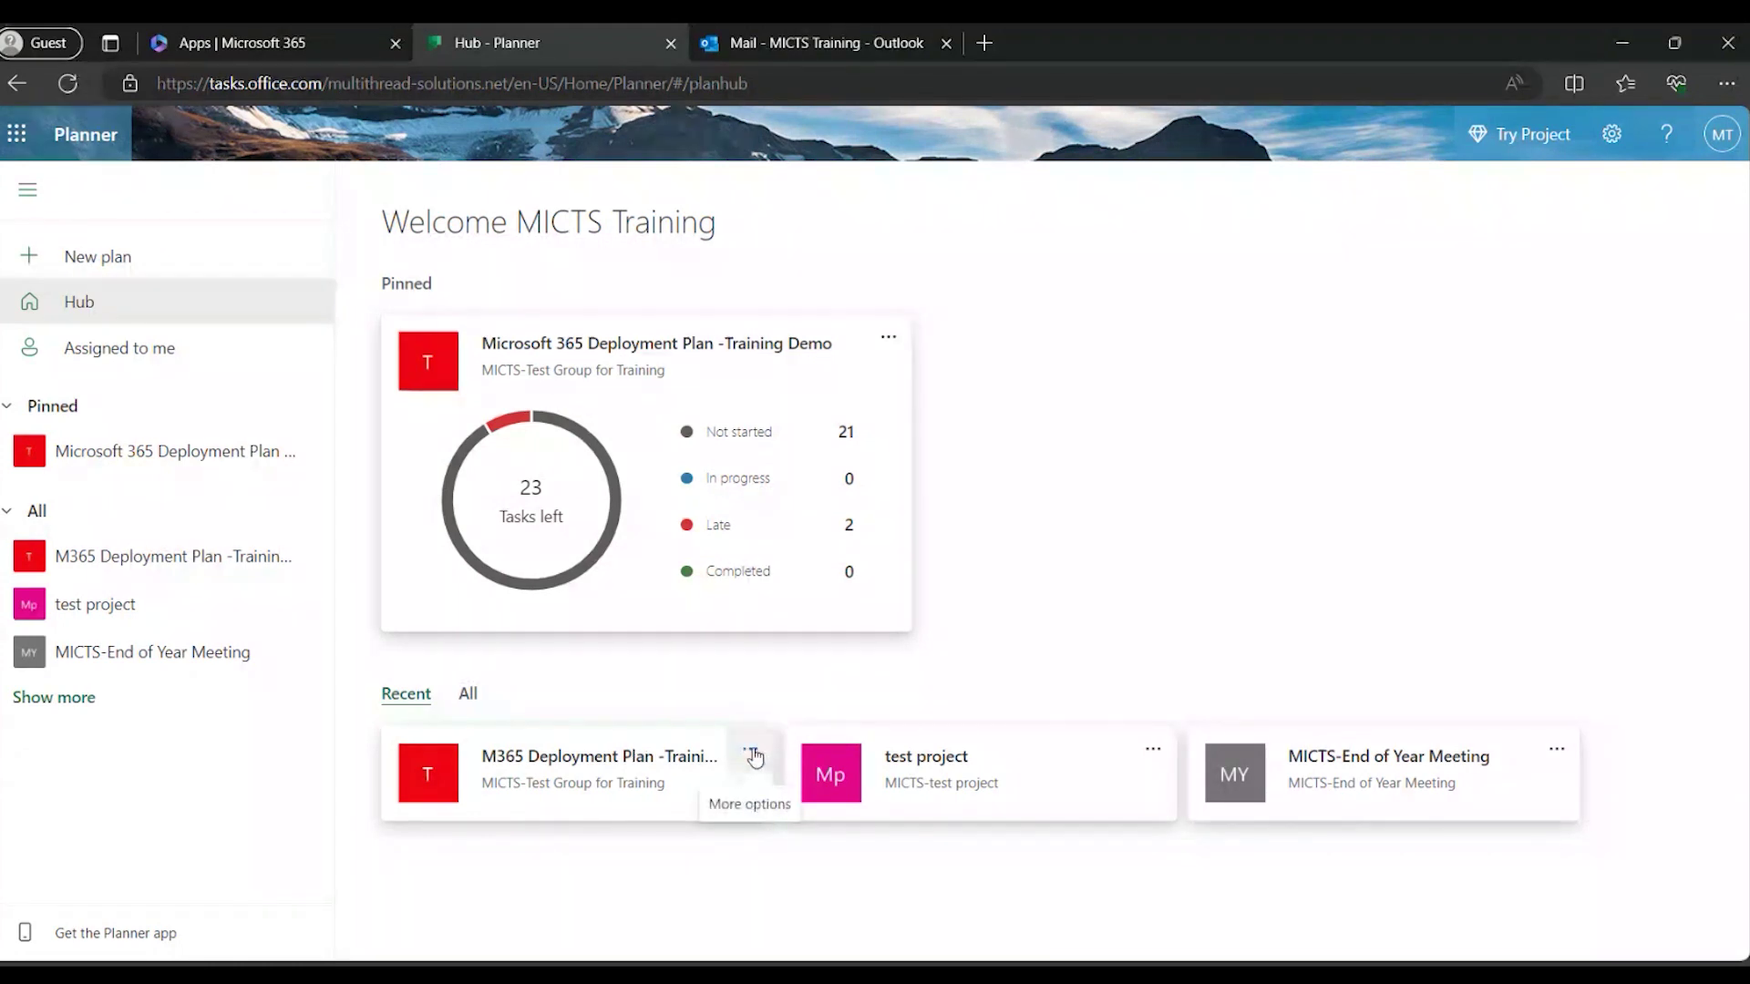
Pin the M365 Deployment Plan -Training Demo 1 card from Recent to the Hub.
left_click(753, 755)
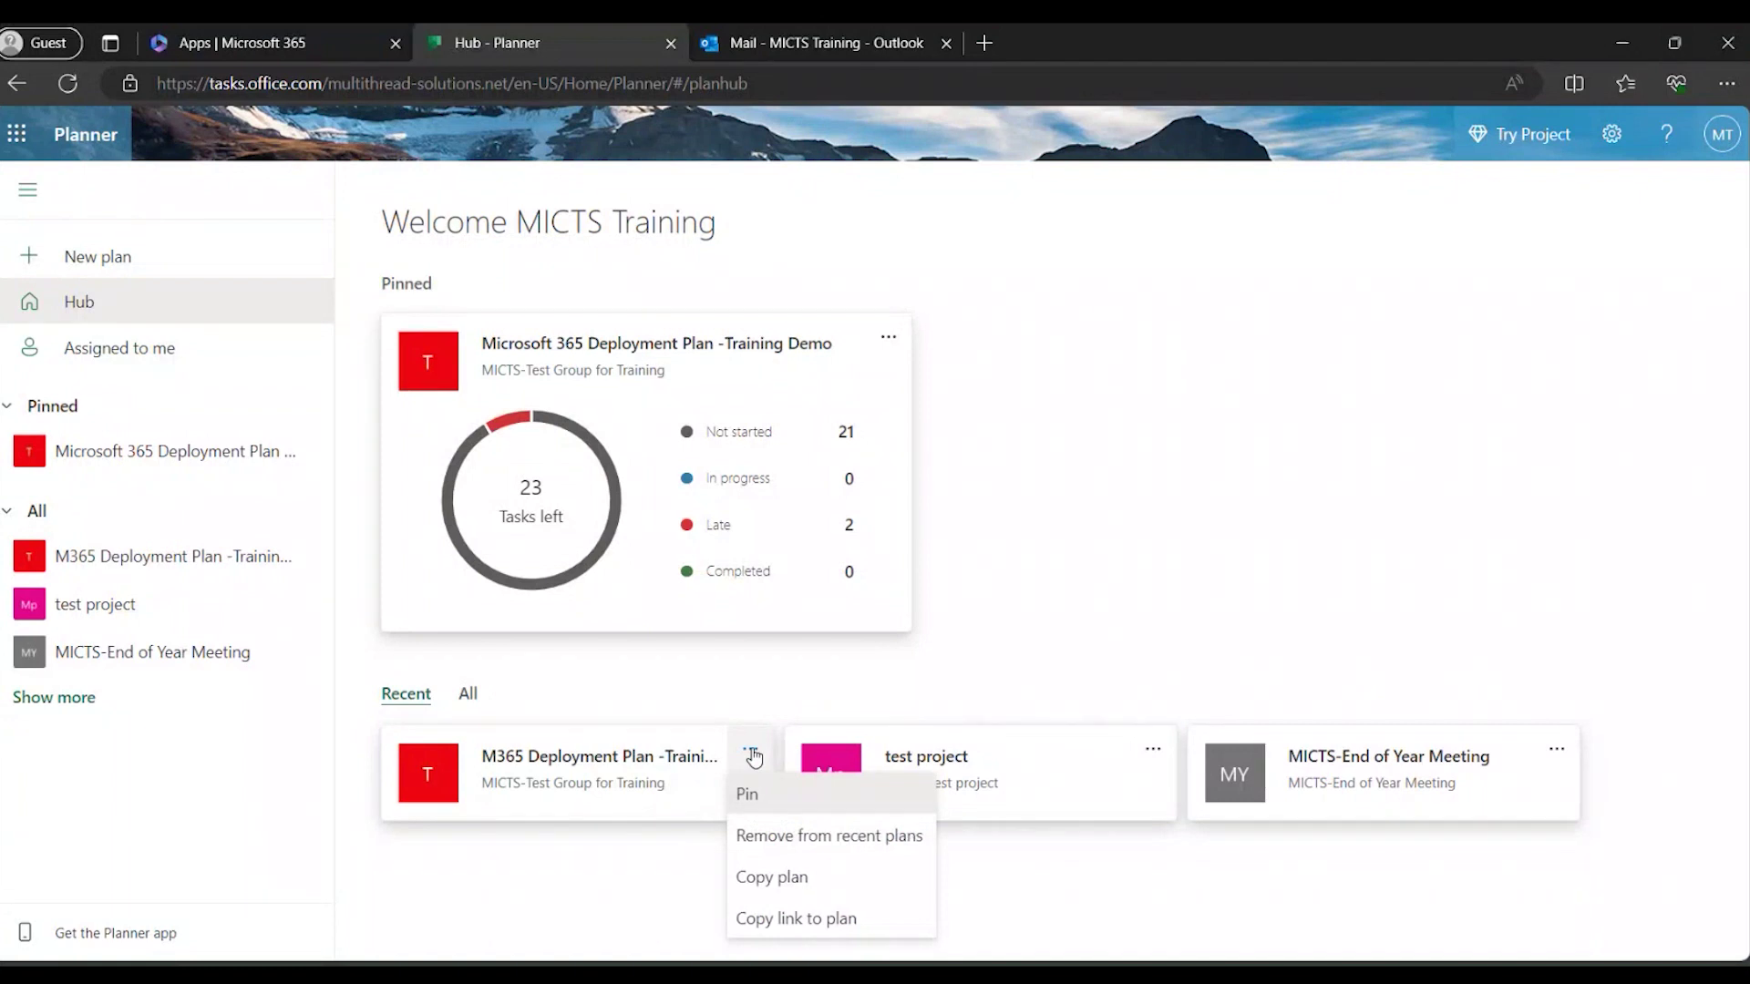
left_click(749, 796)
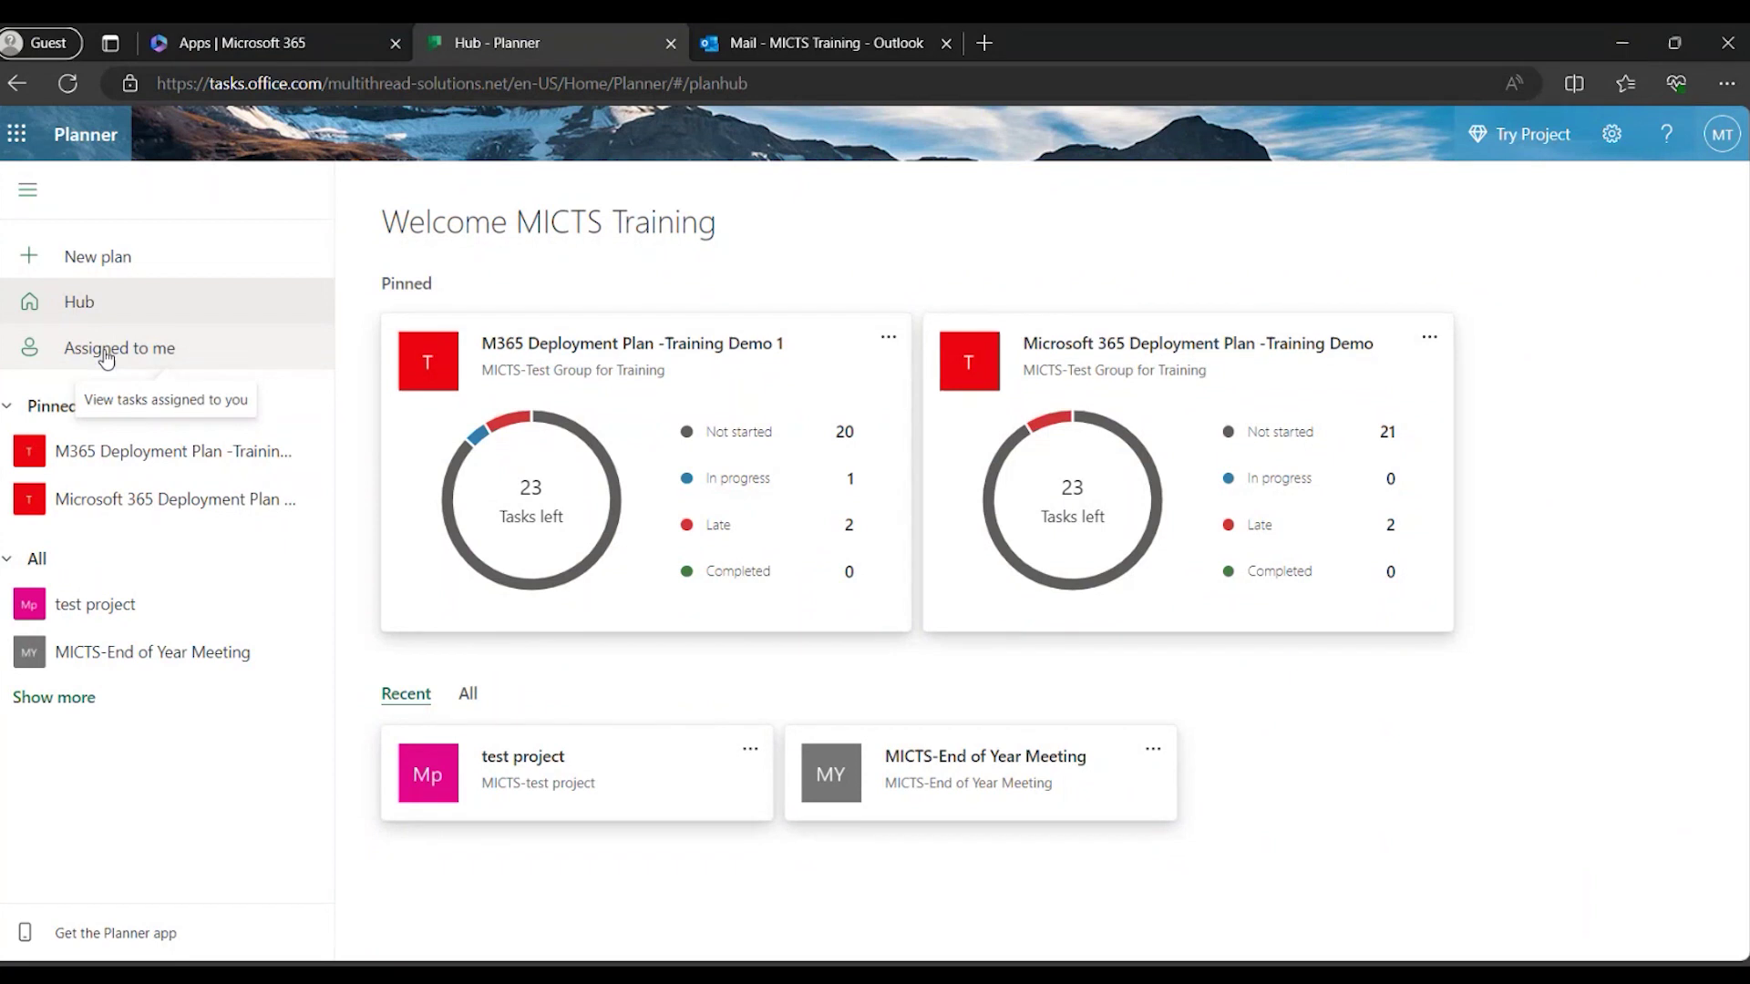
Show the Assigned to me view of the user's tasks across all plans.
left_click(106, 356)
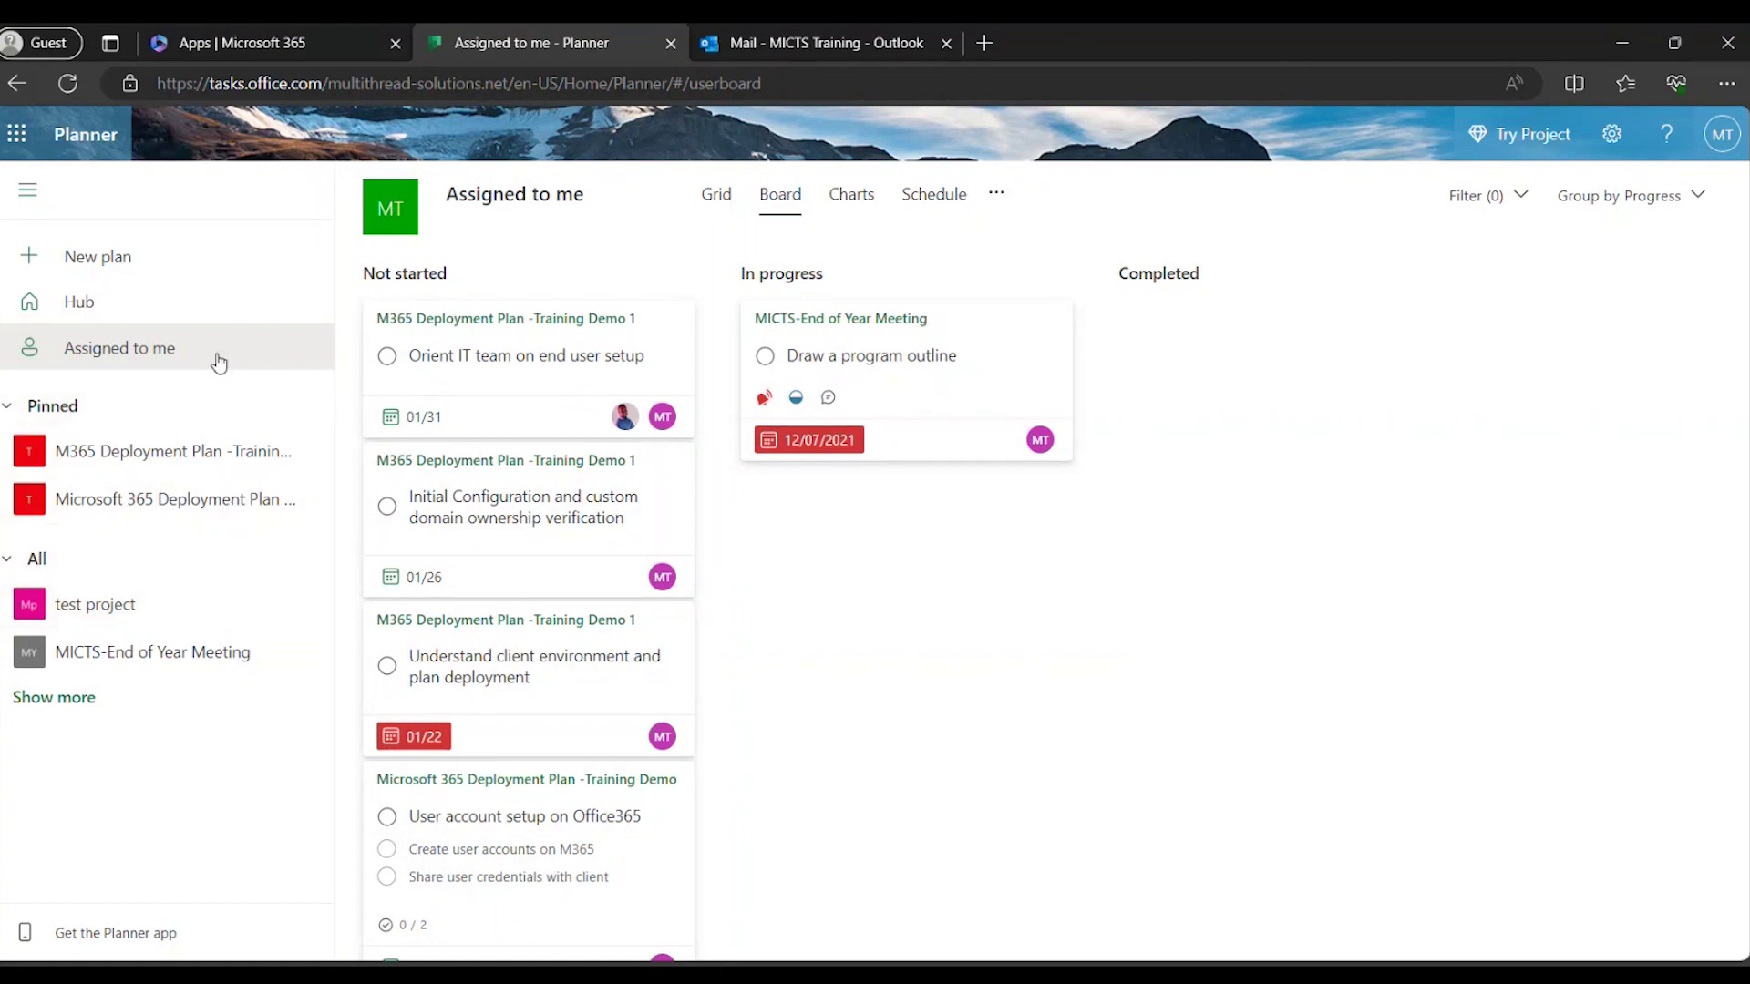
Start a new plan to bring up the template gallery.
left_click(99, 258)
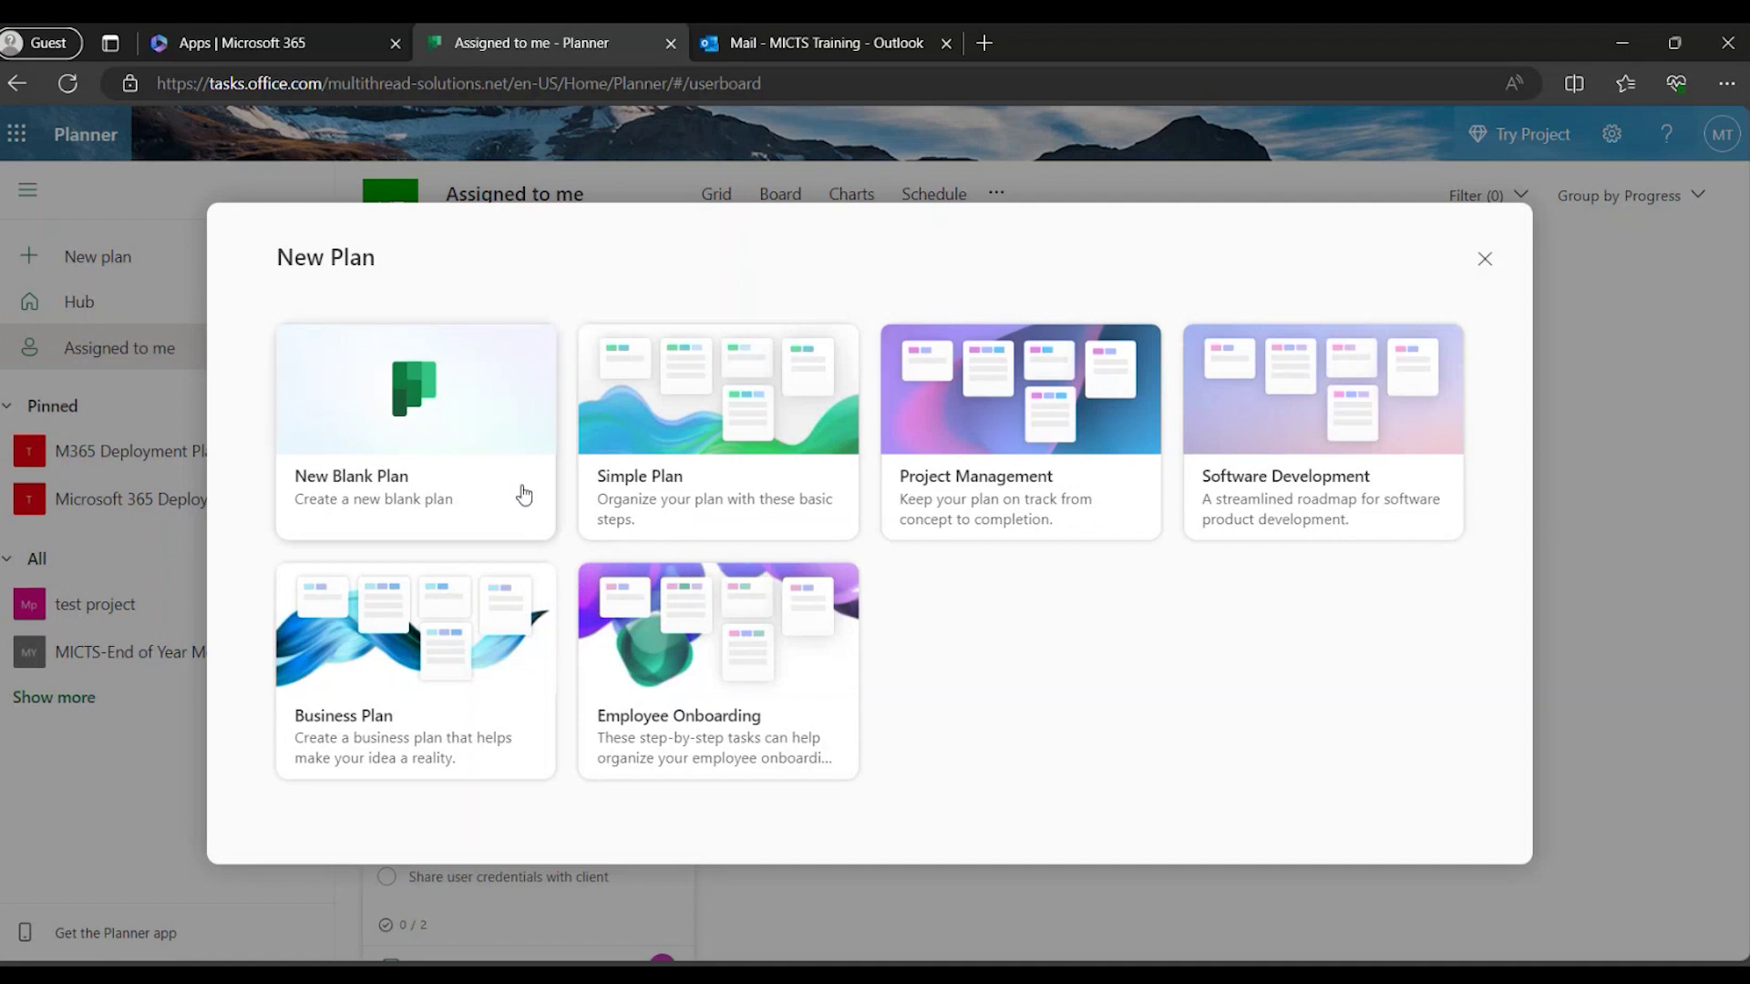
Choose the New Blank Plan option to start a plan from scratch.
left_click(384, 460)
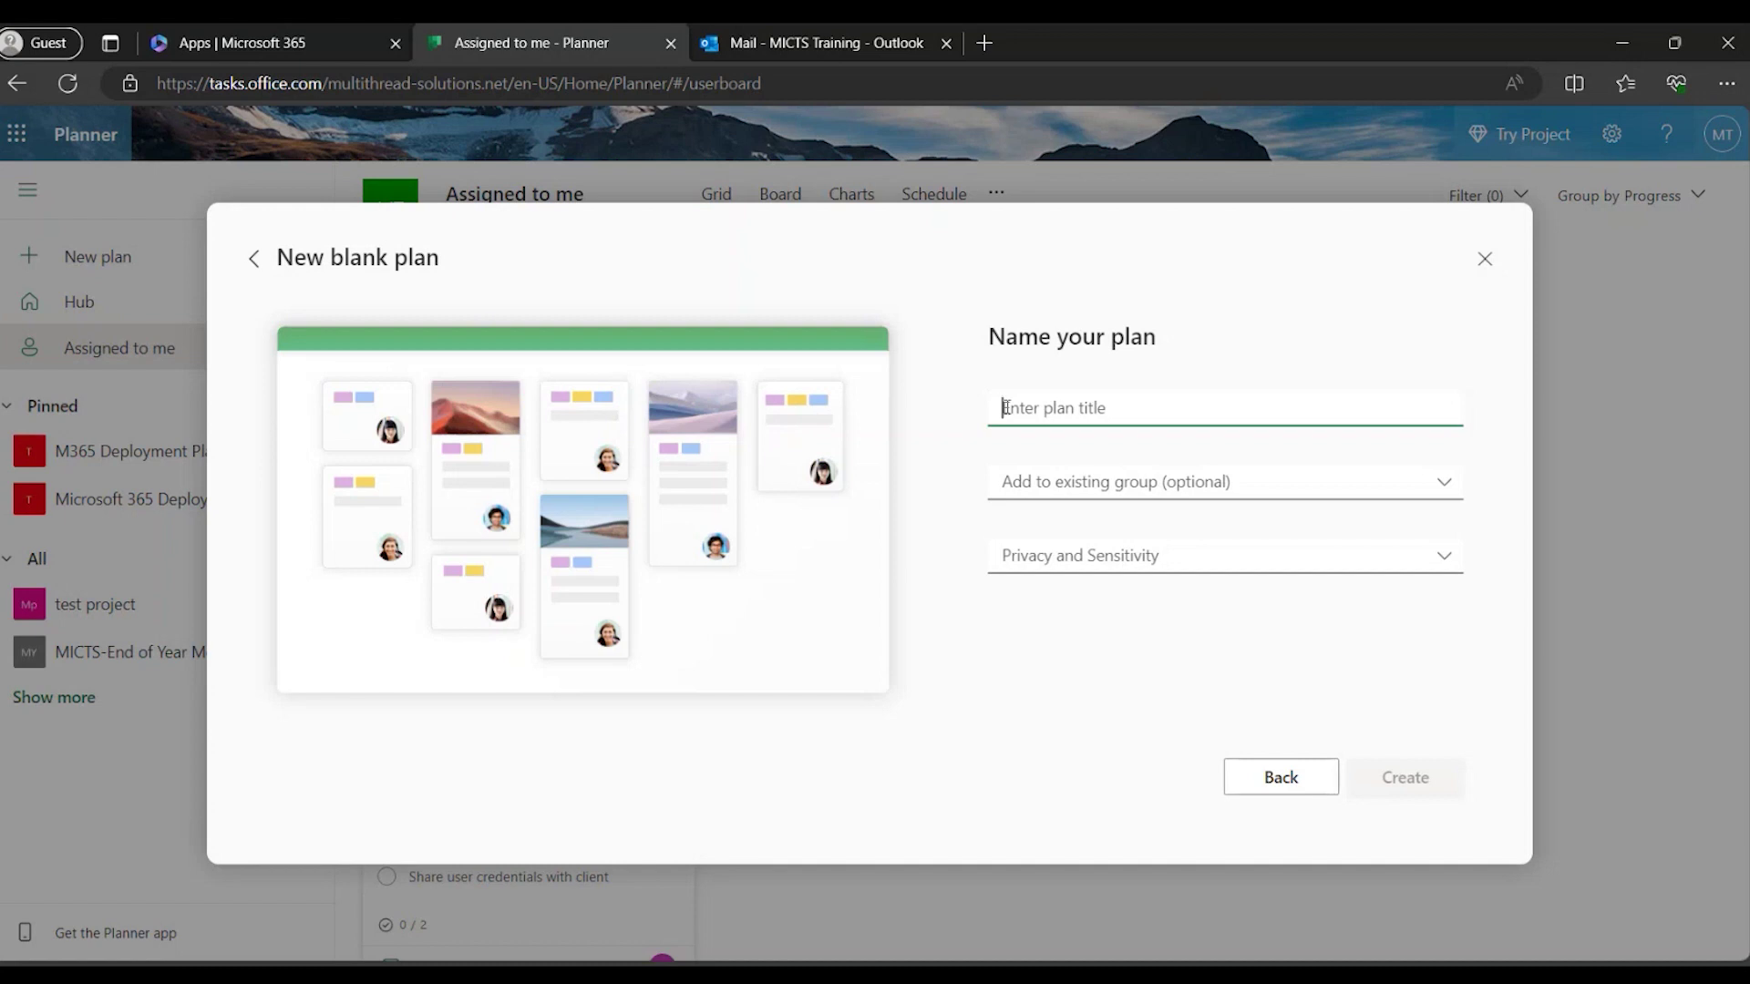
Enter 'Planner Masterclass Training 2024' as the plan title.
type("Planner Masterc")
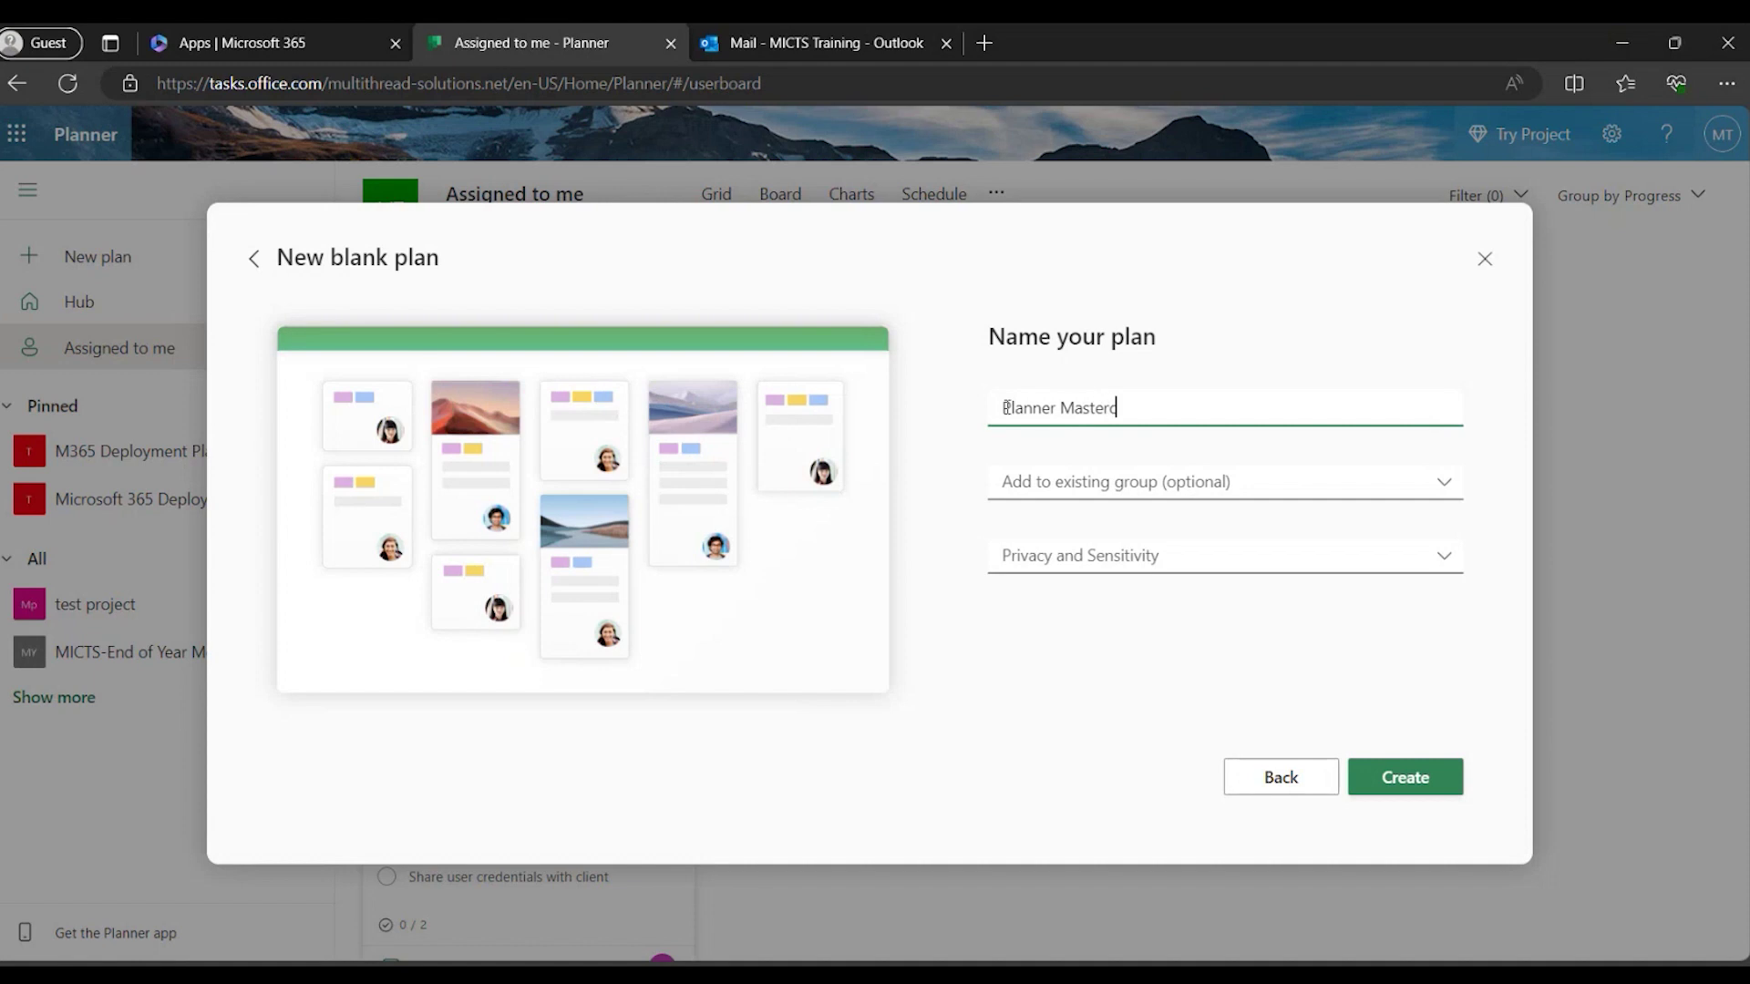
type("lass Training 2024")
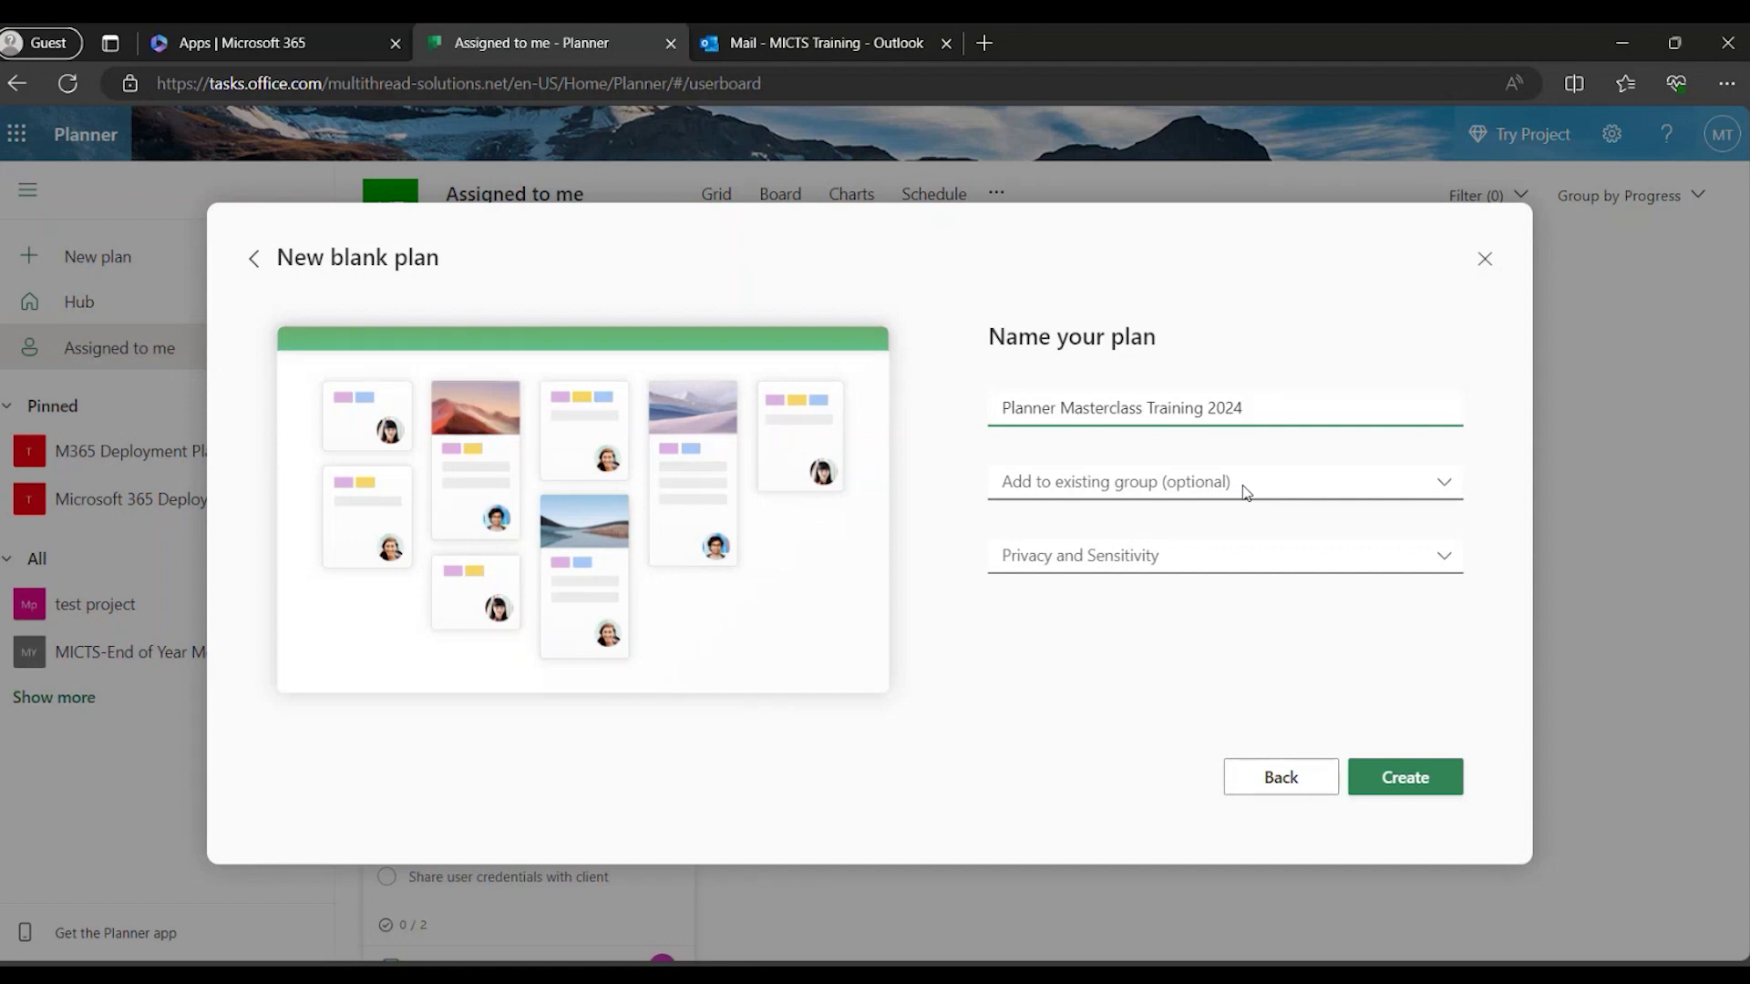
Review the existing groups without choosing one, then expand the Privacy and Sensitivity options.
left_click(1245, 491)
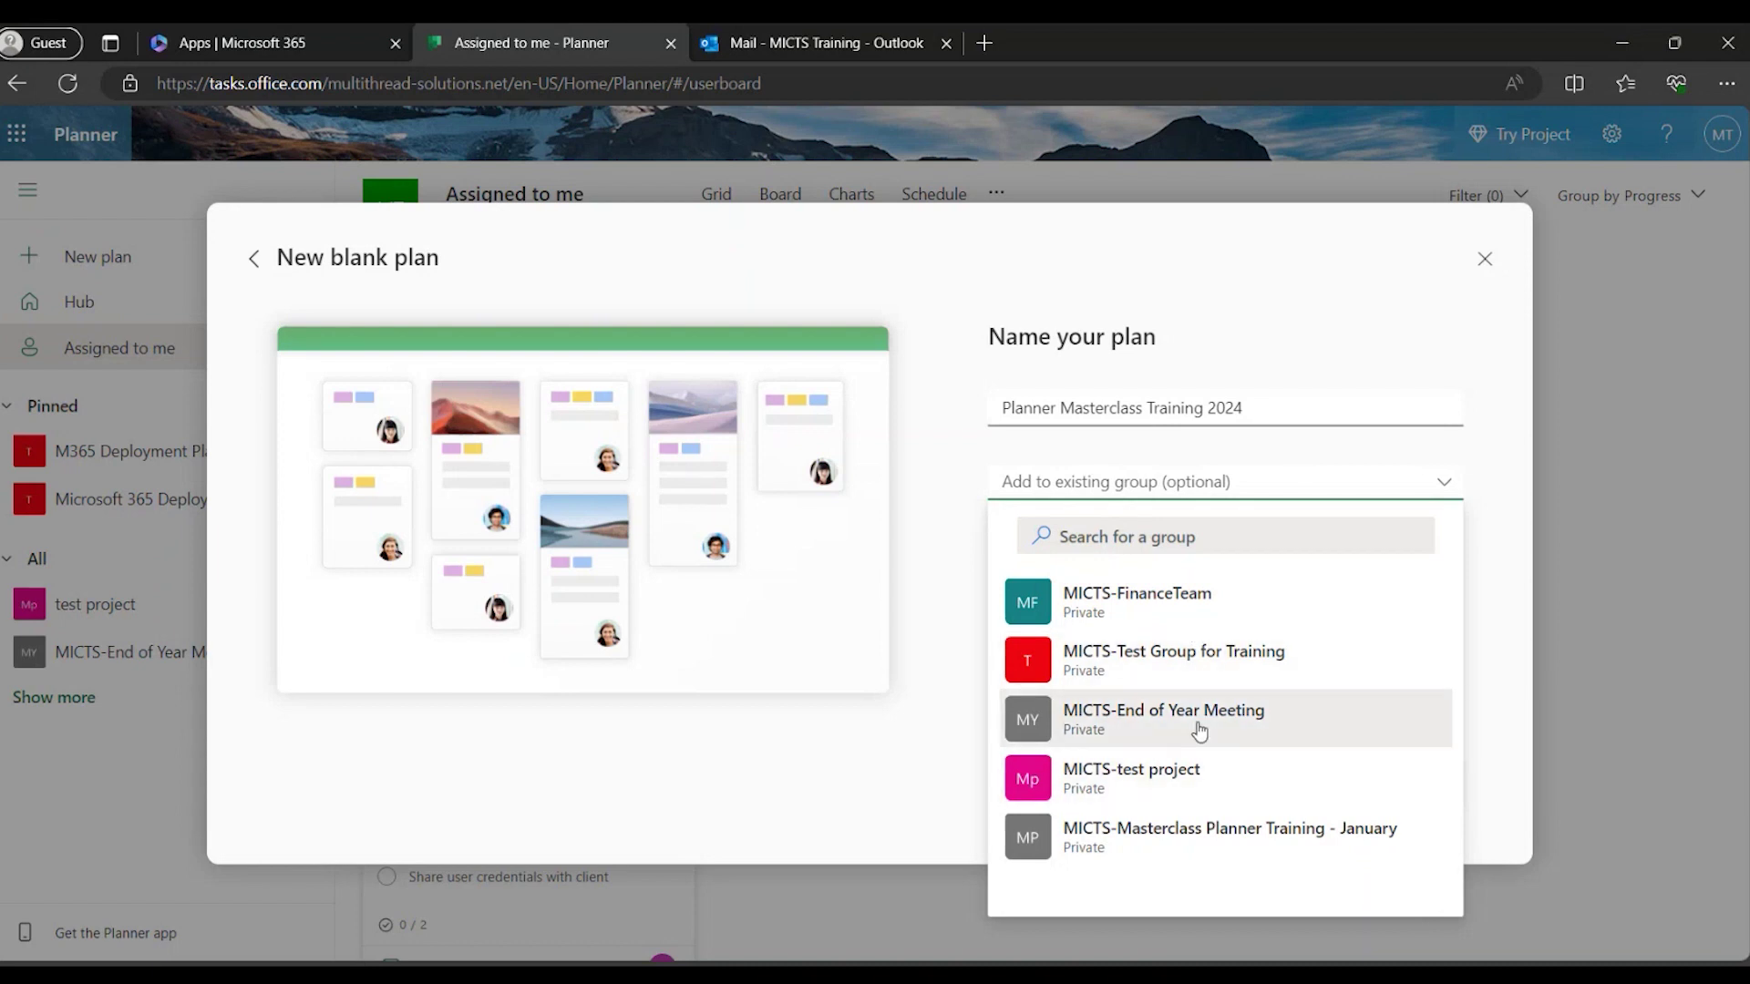
left_click(1478, 487)
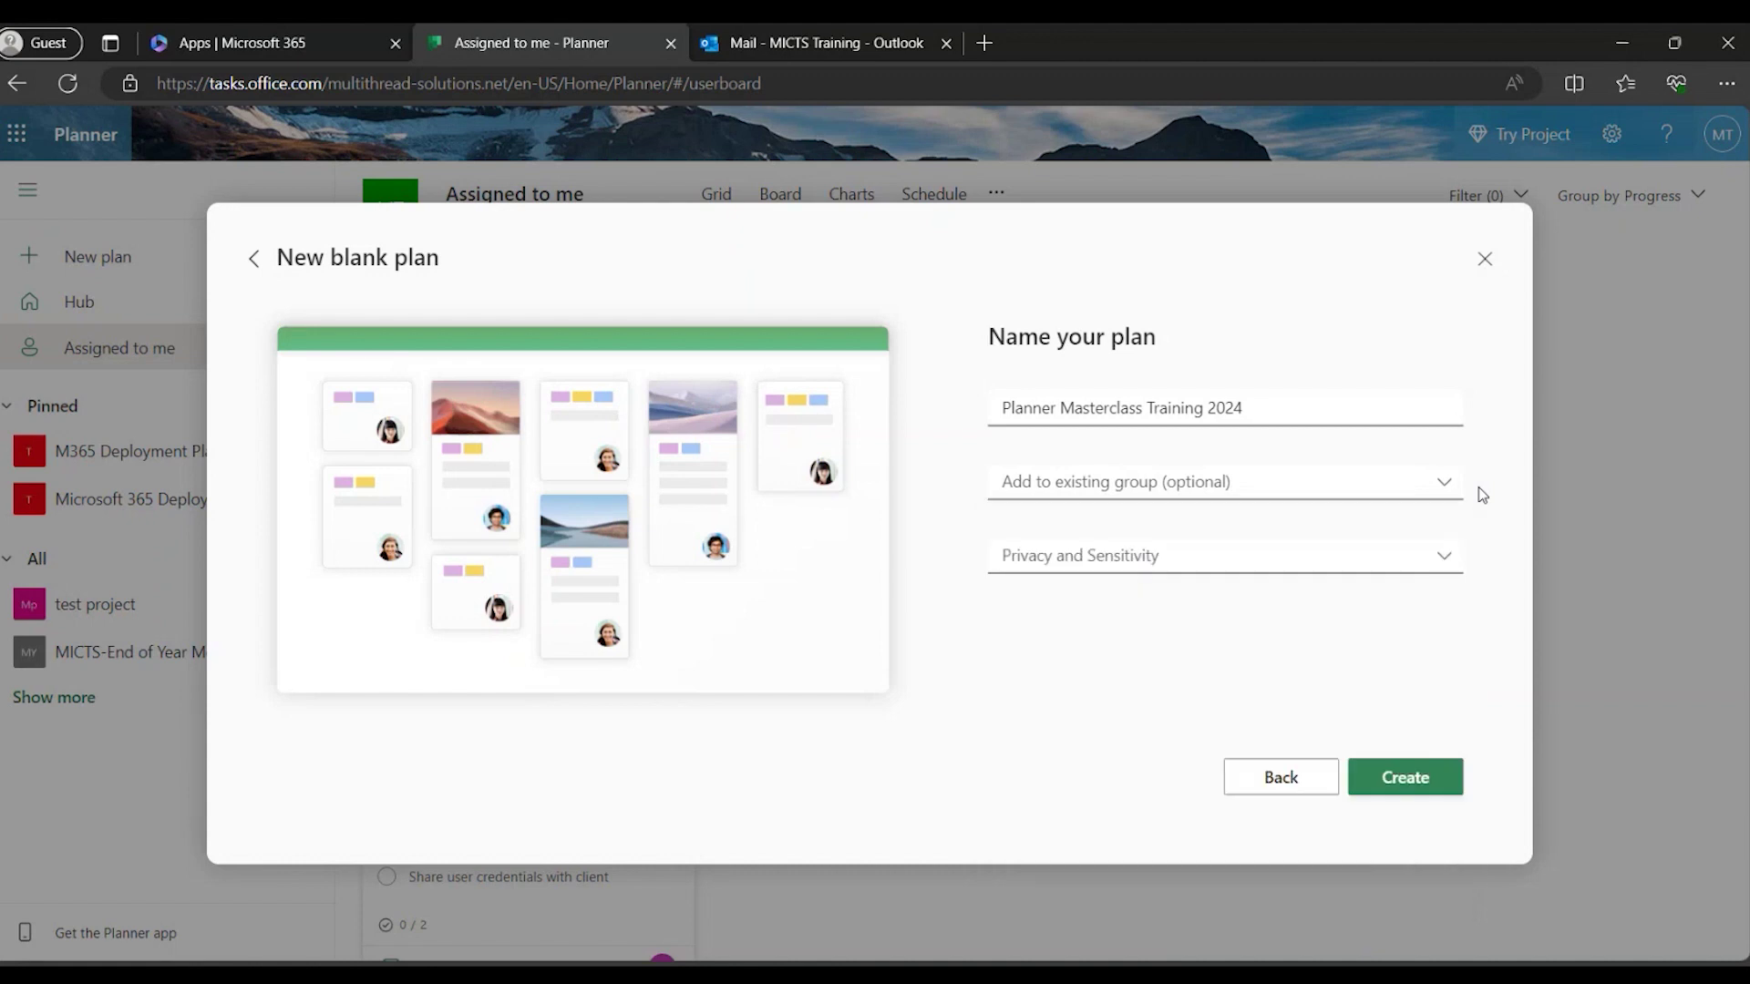
left_click(1143, 564)
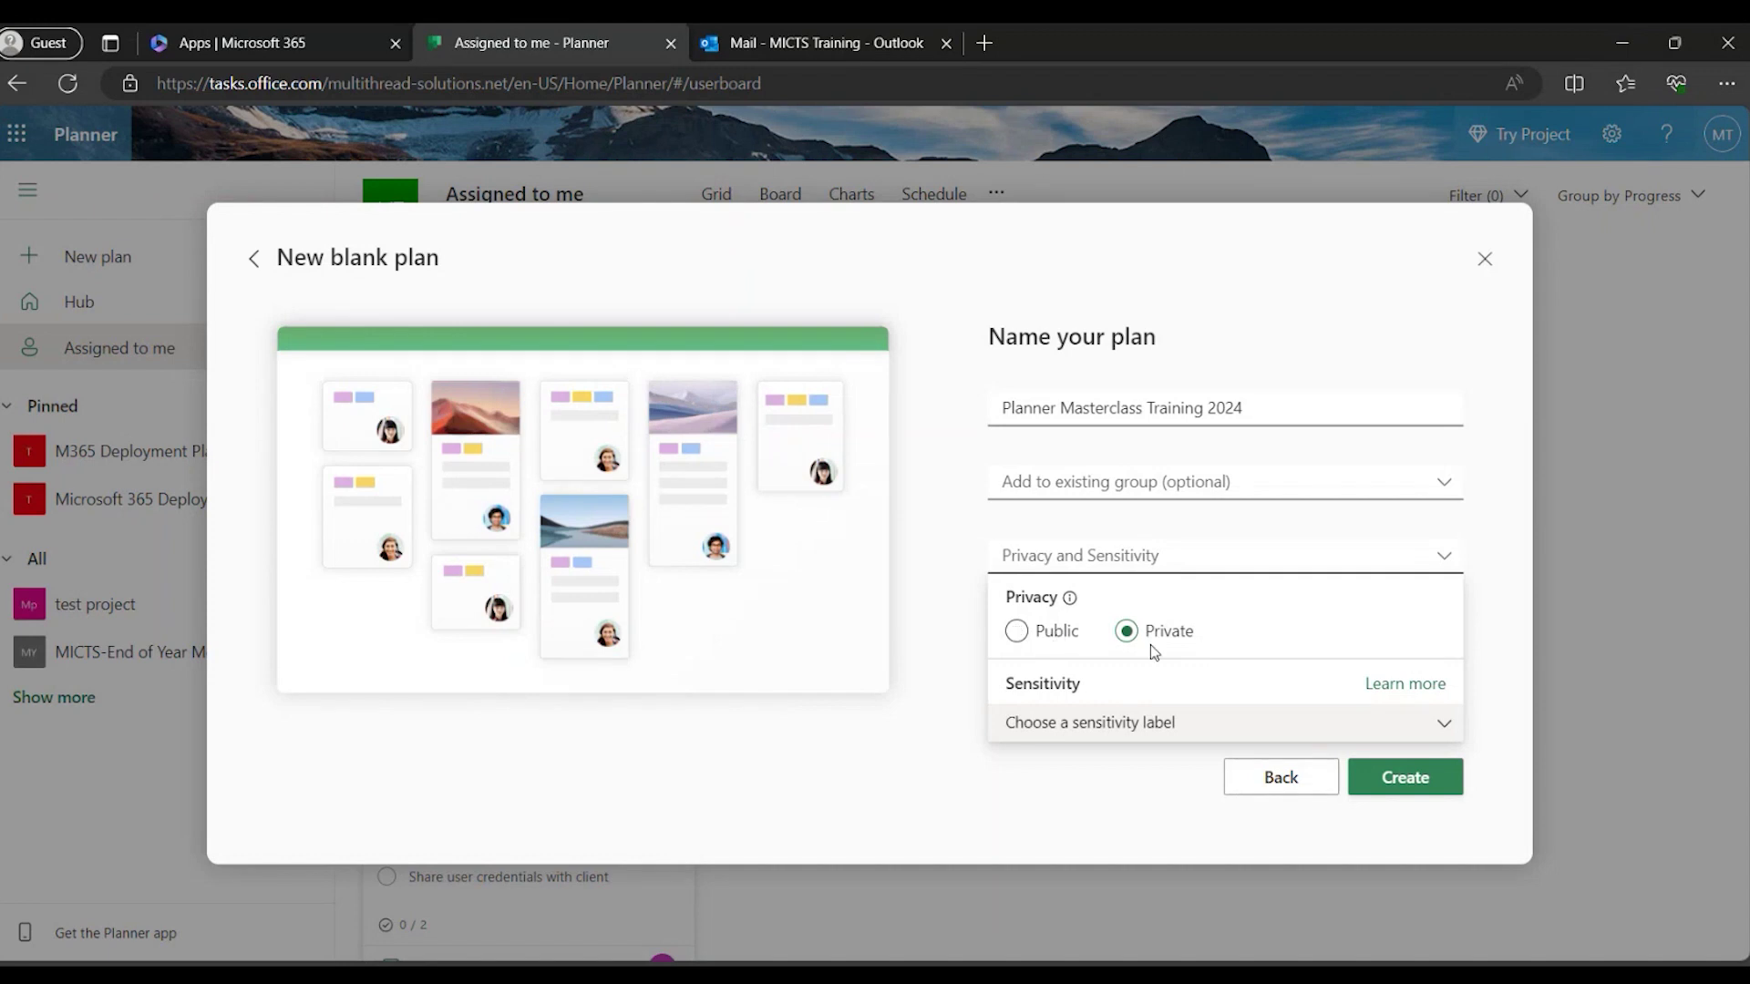
left_click(1068, 630)
left_click(1461, 731)
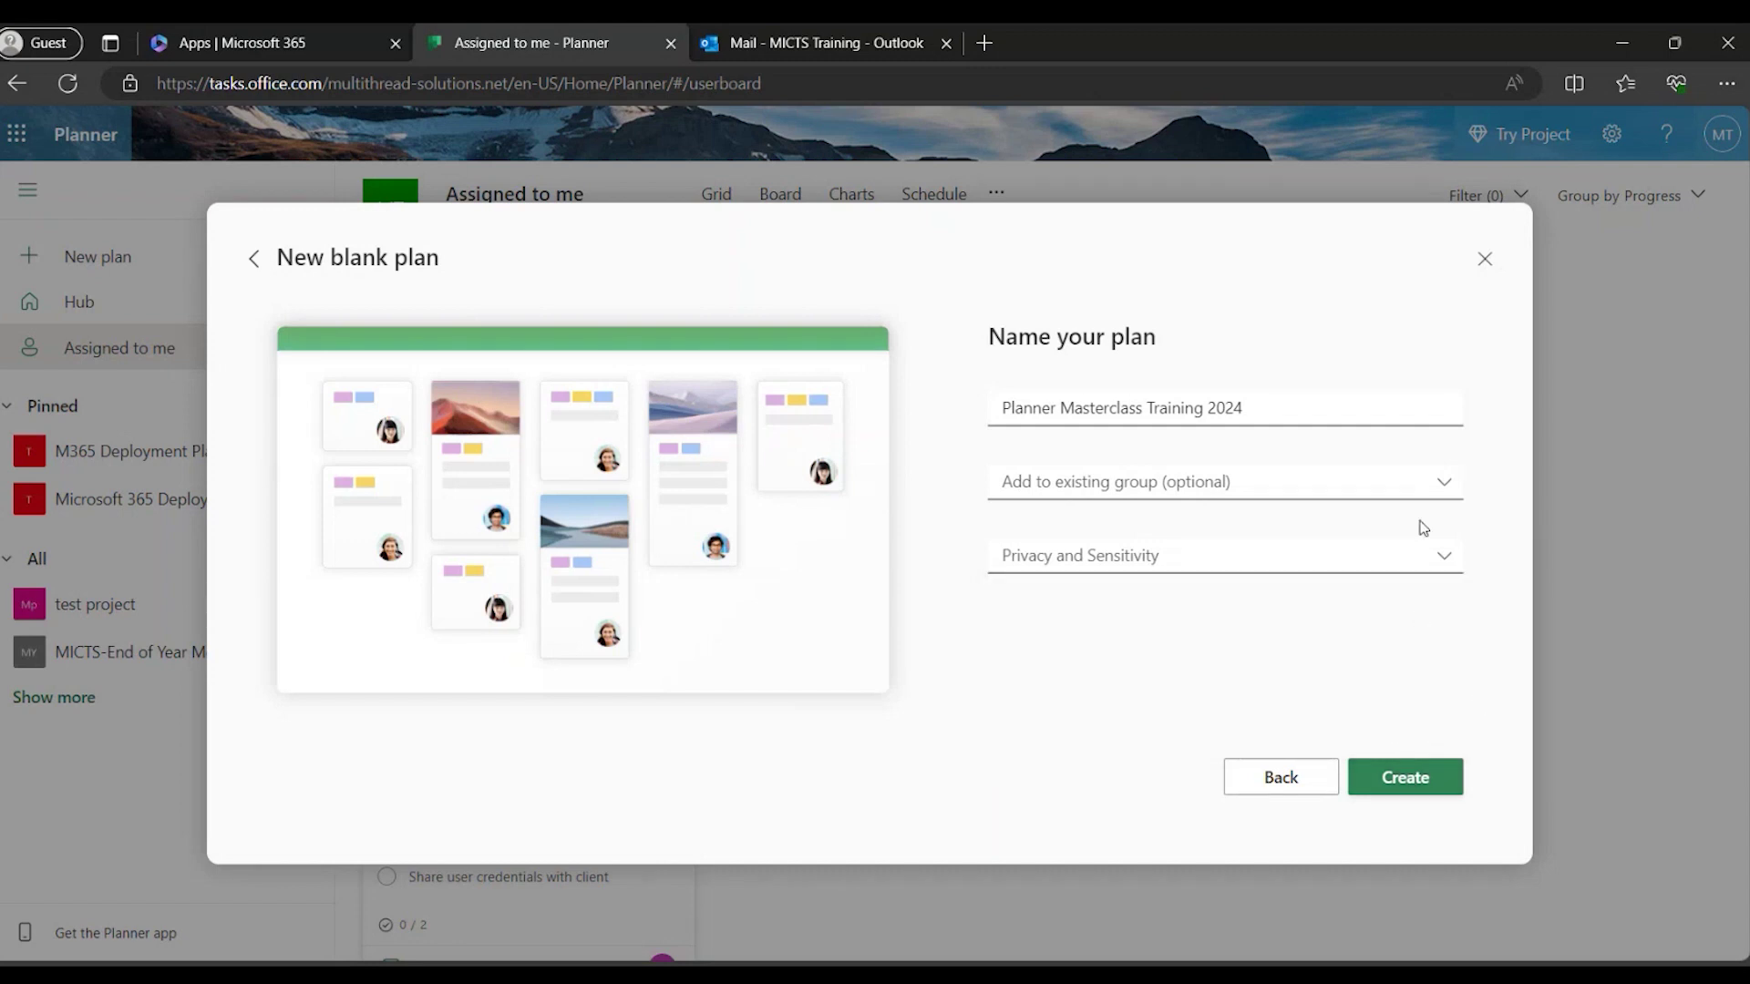
left_click(1403, 571)
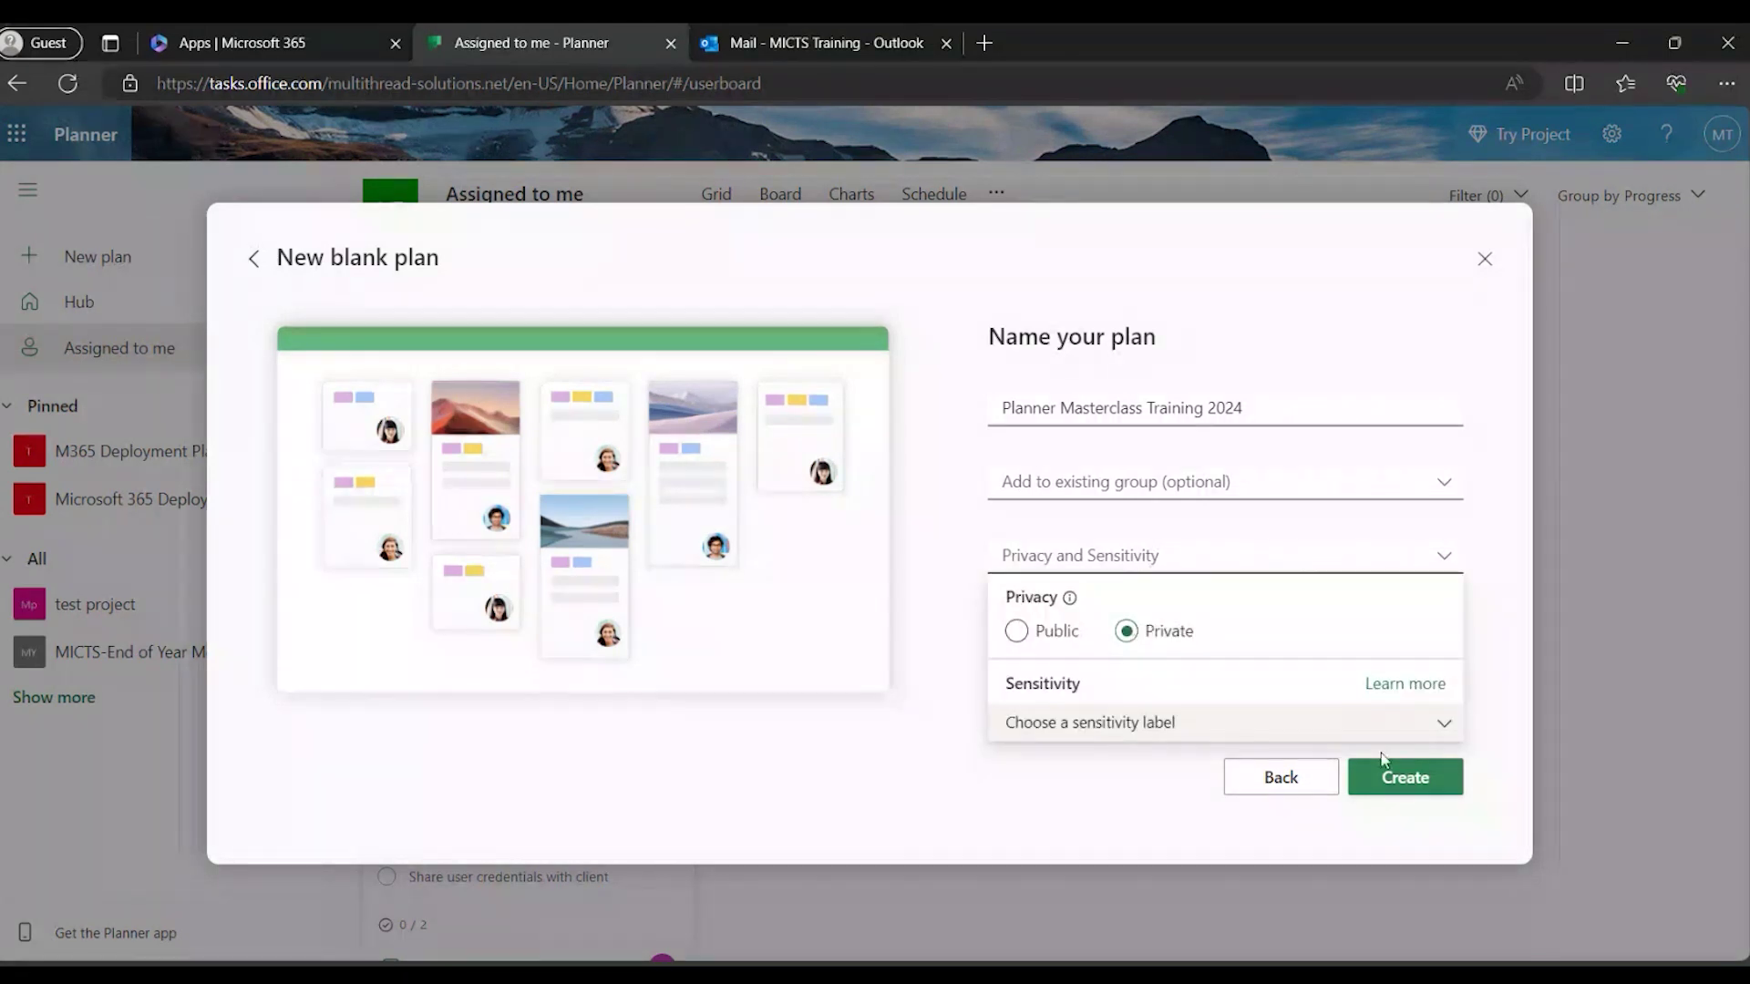
Create the Planner Masterclass Training 2024 plan.
left_click(1412, 777)
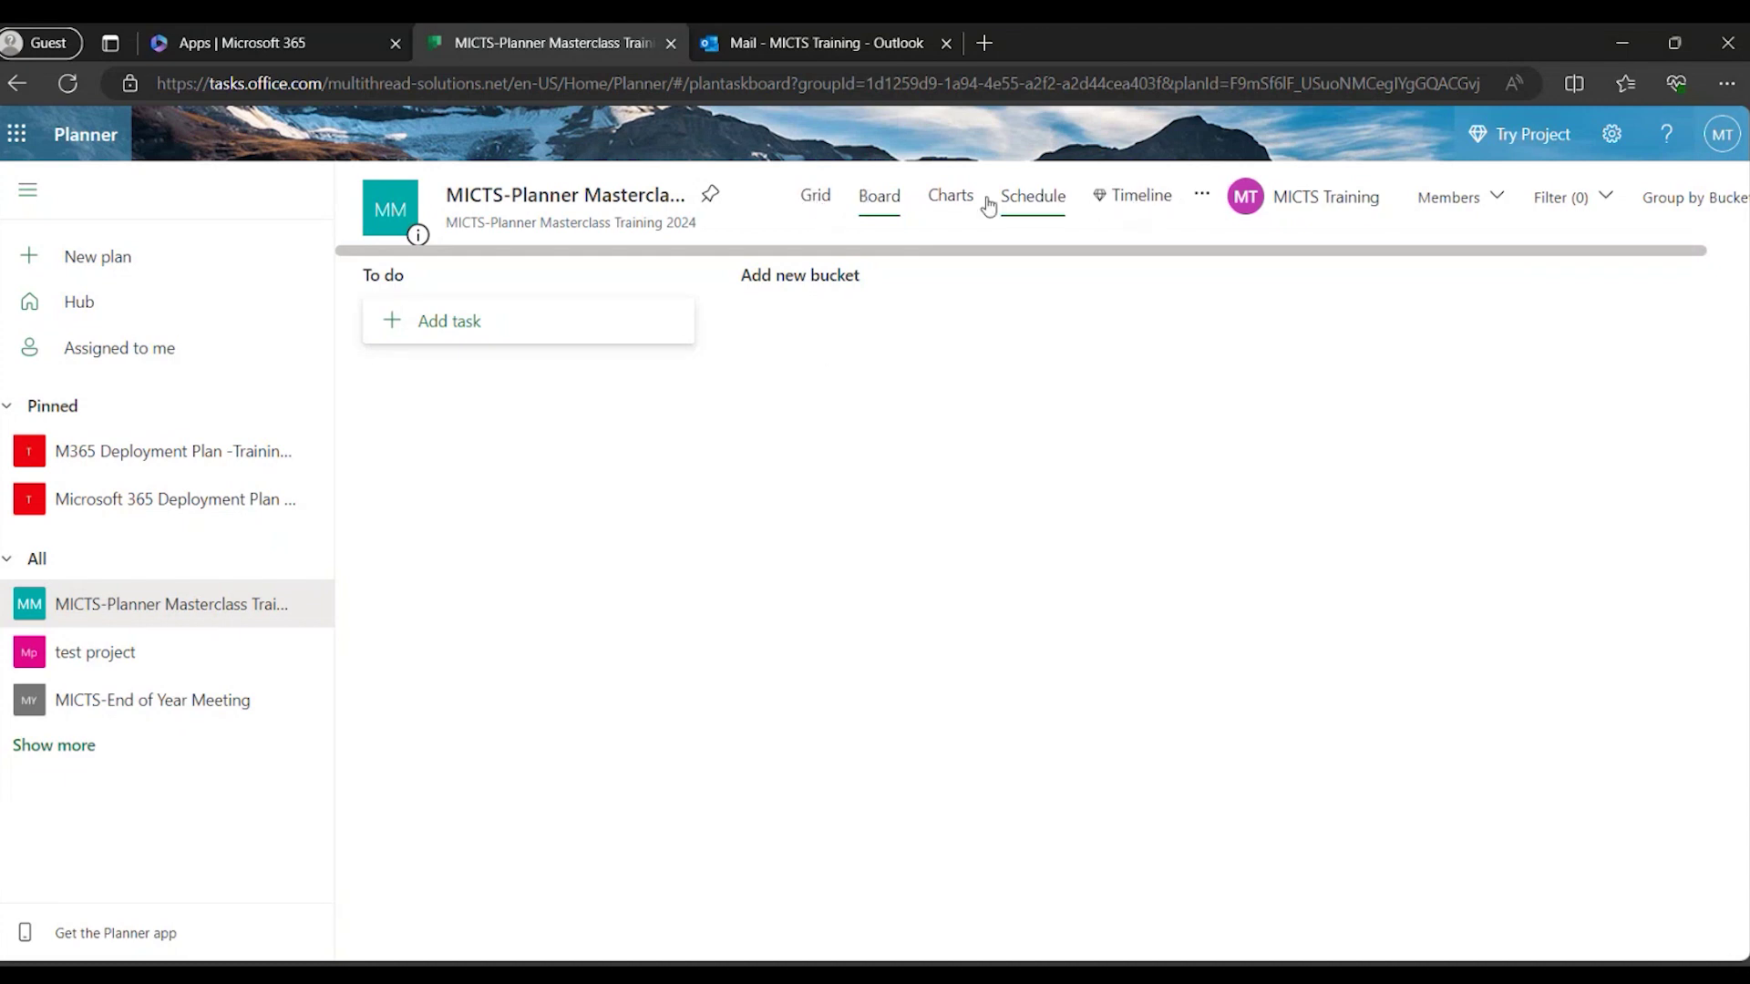
Switch the plan to Grid view and then back to Board view.
left_click(827, 209)
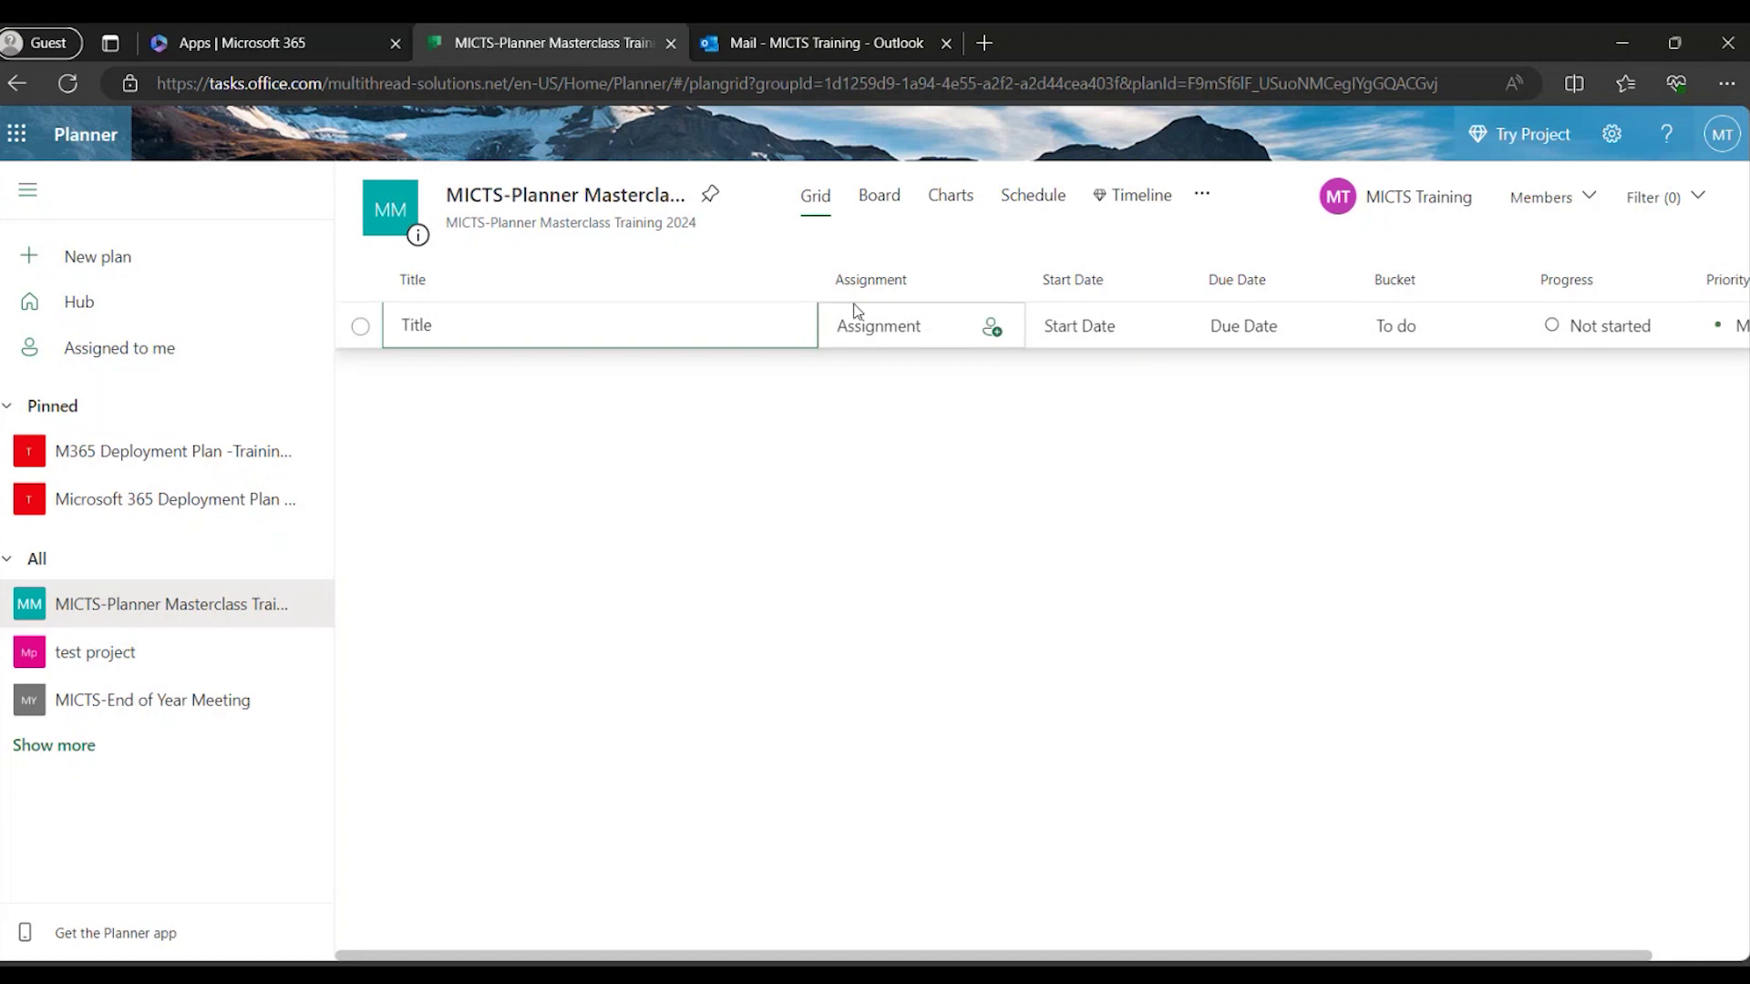
left_click(879, 197)
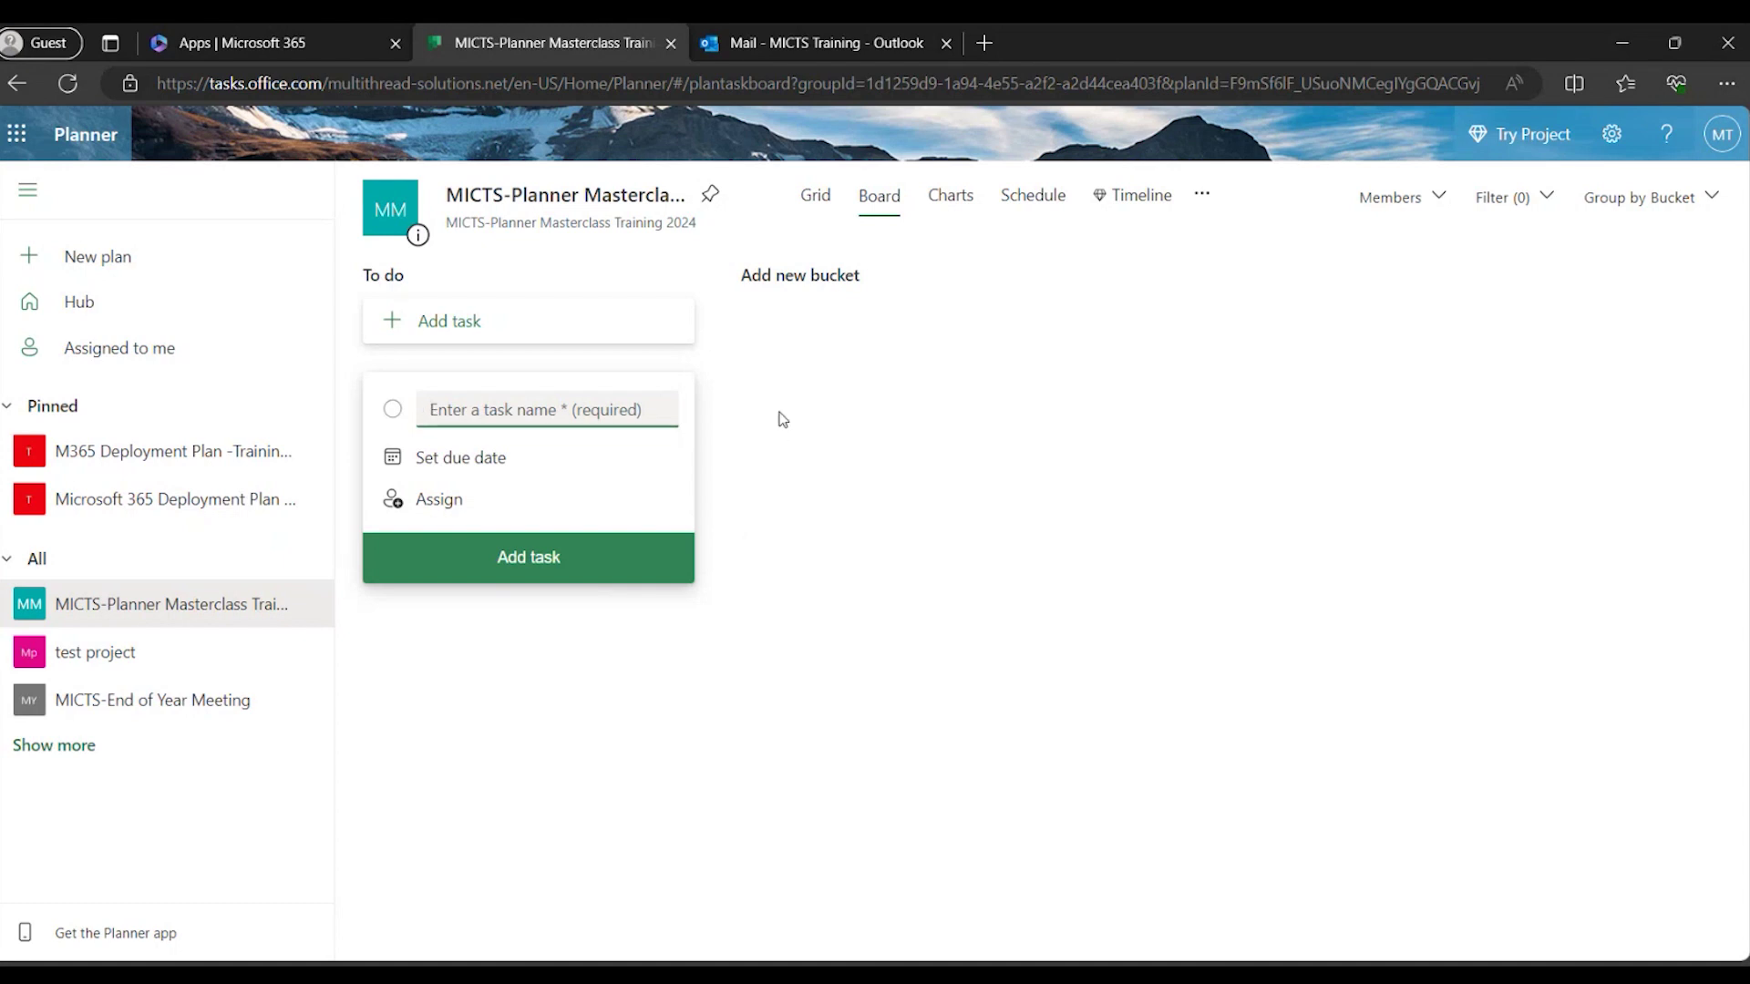
Review the plan's status, bucket and priority charts in Charts view.
left_click(939, 205)
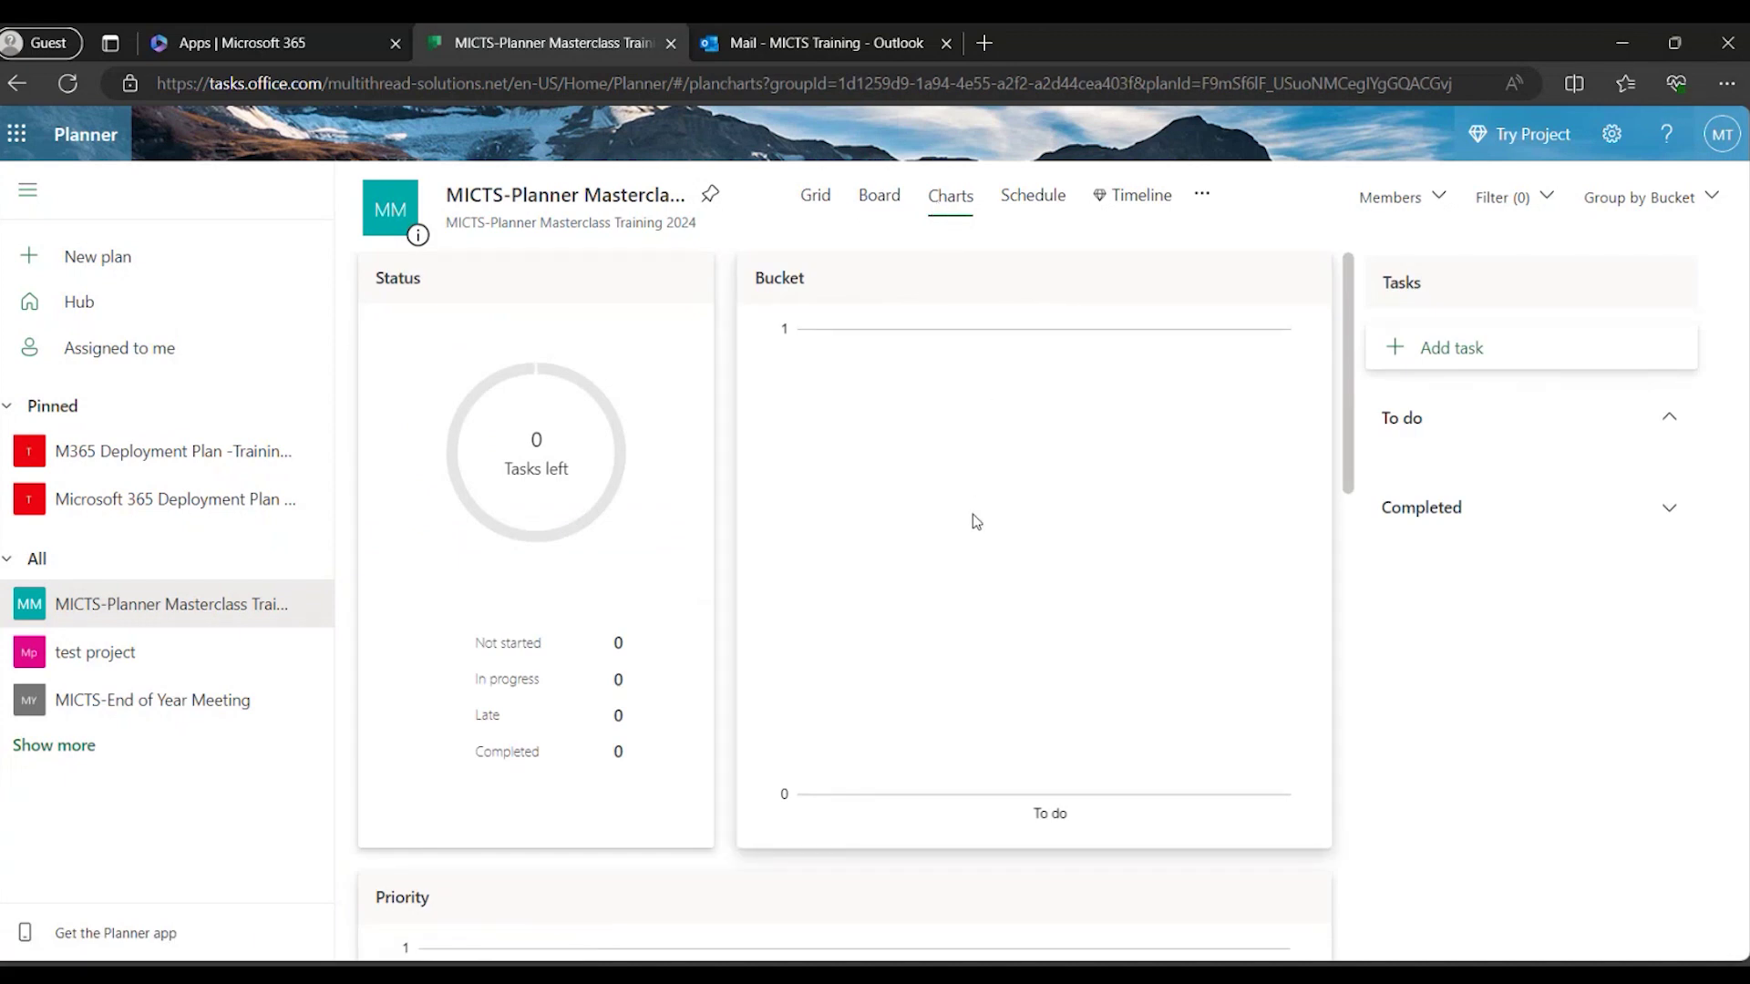
scroll(972, 514, "down", 1)
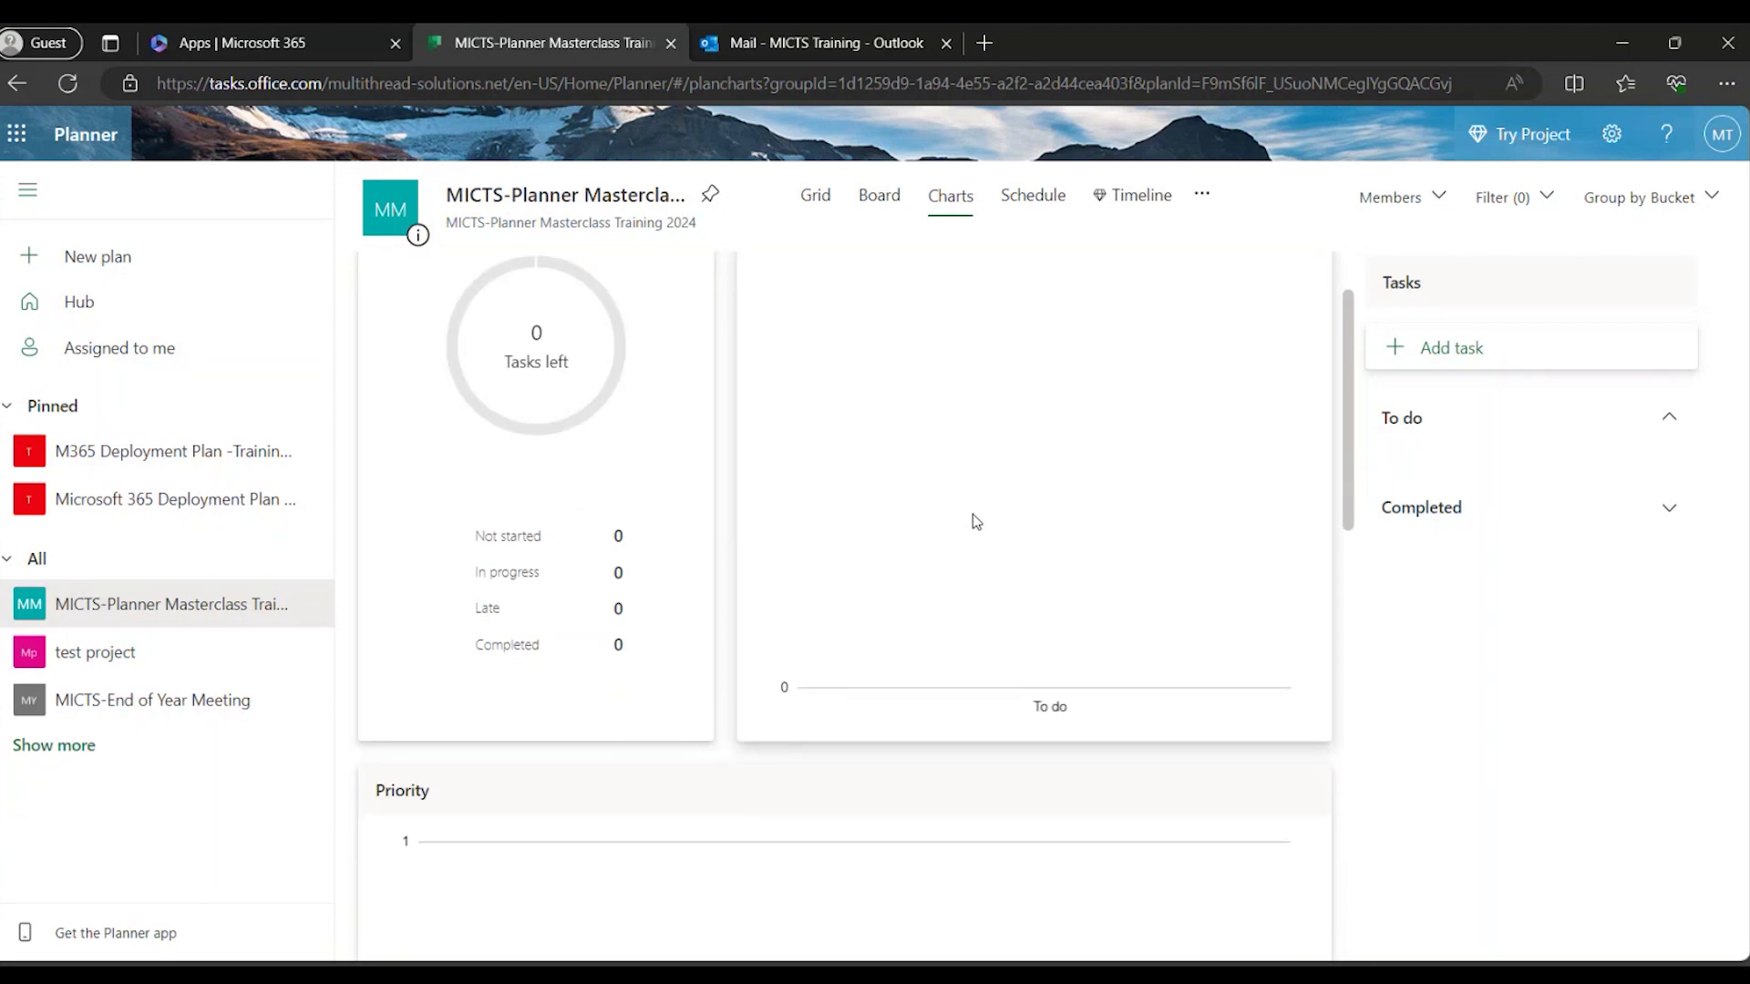
scroll(971, 514, "up", 1)
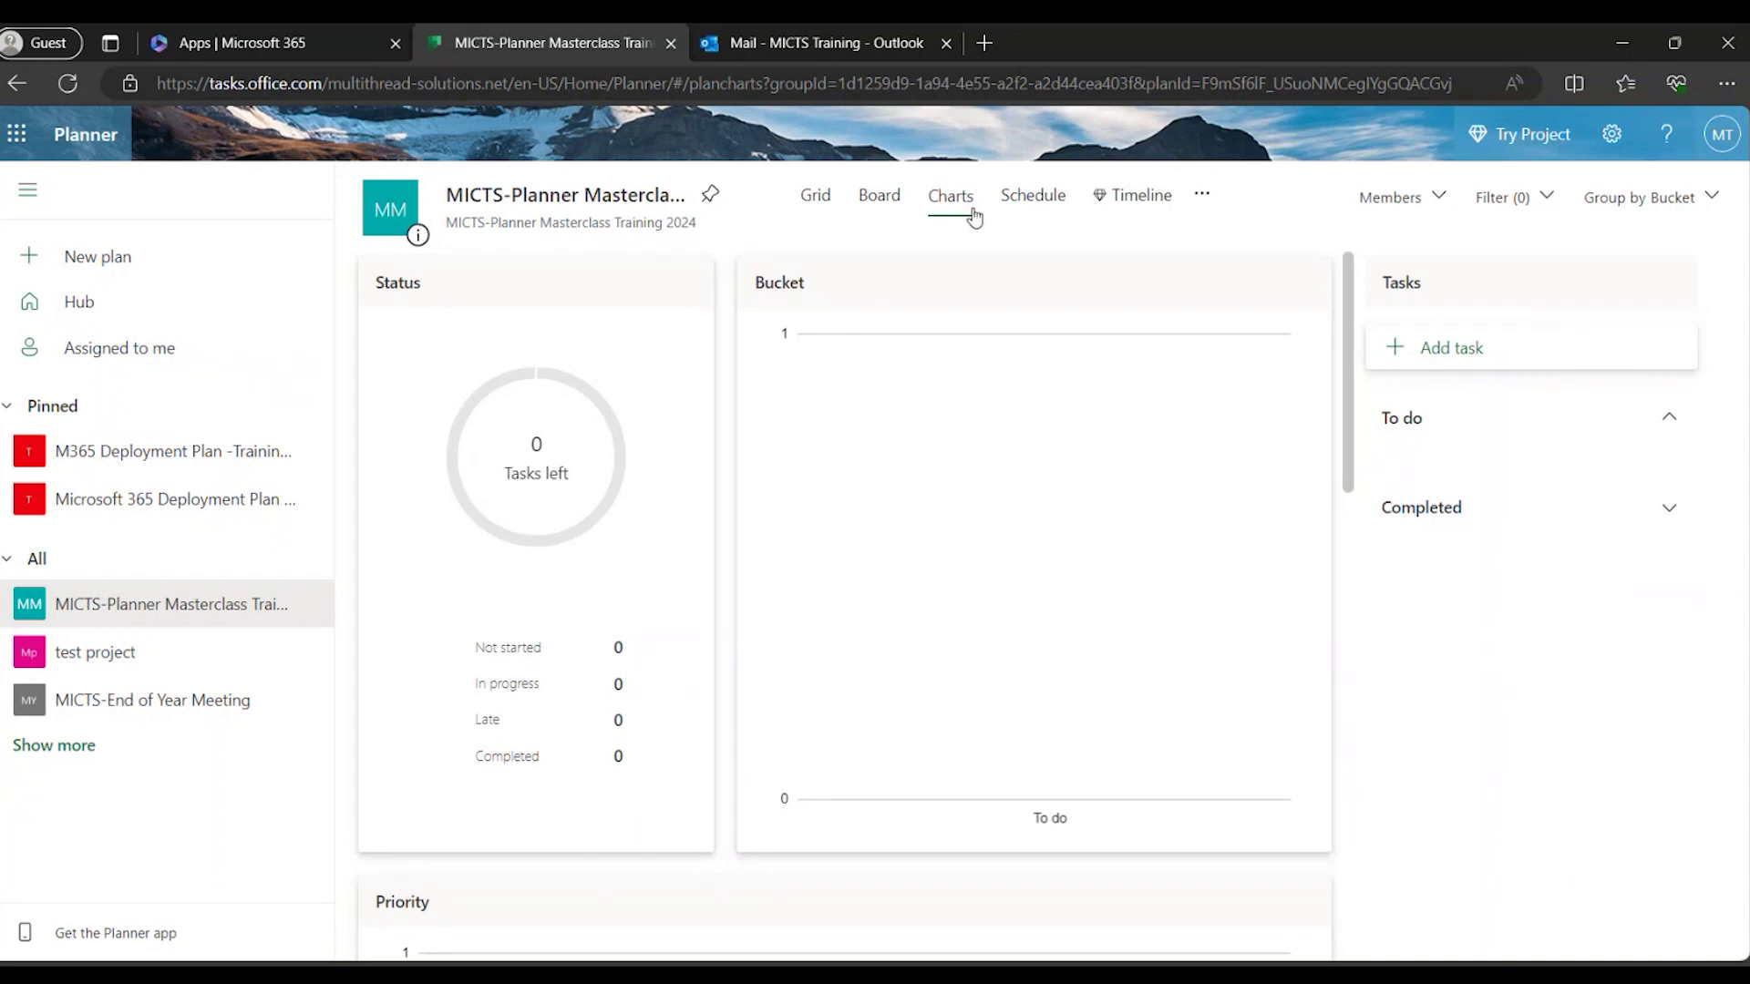
Switch the plan to Schedule view to show the empty January 2024 calendar.
left_click(1026, 206)
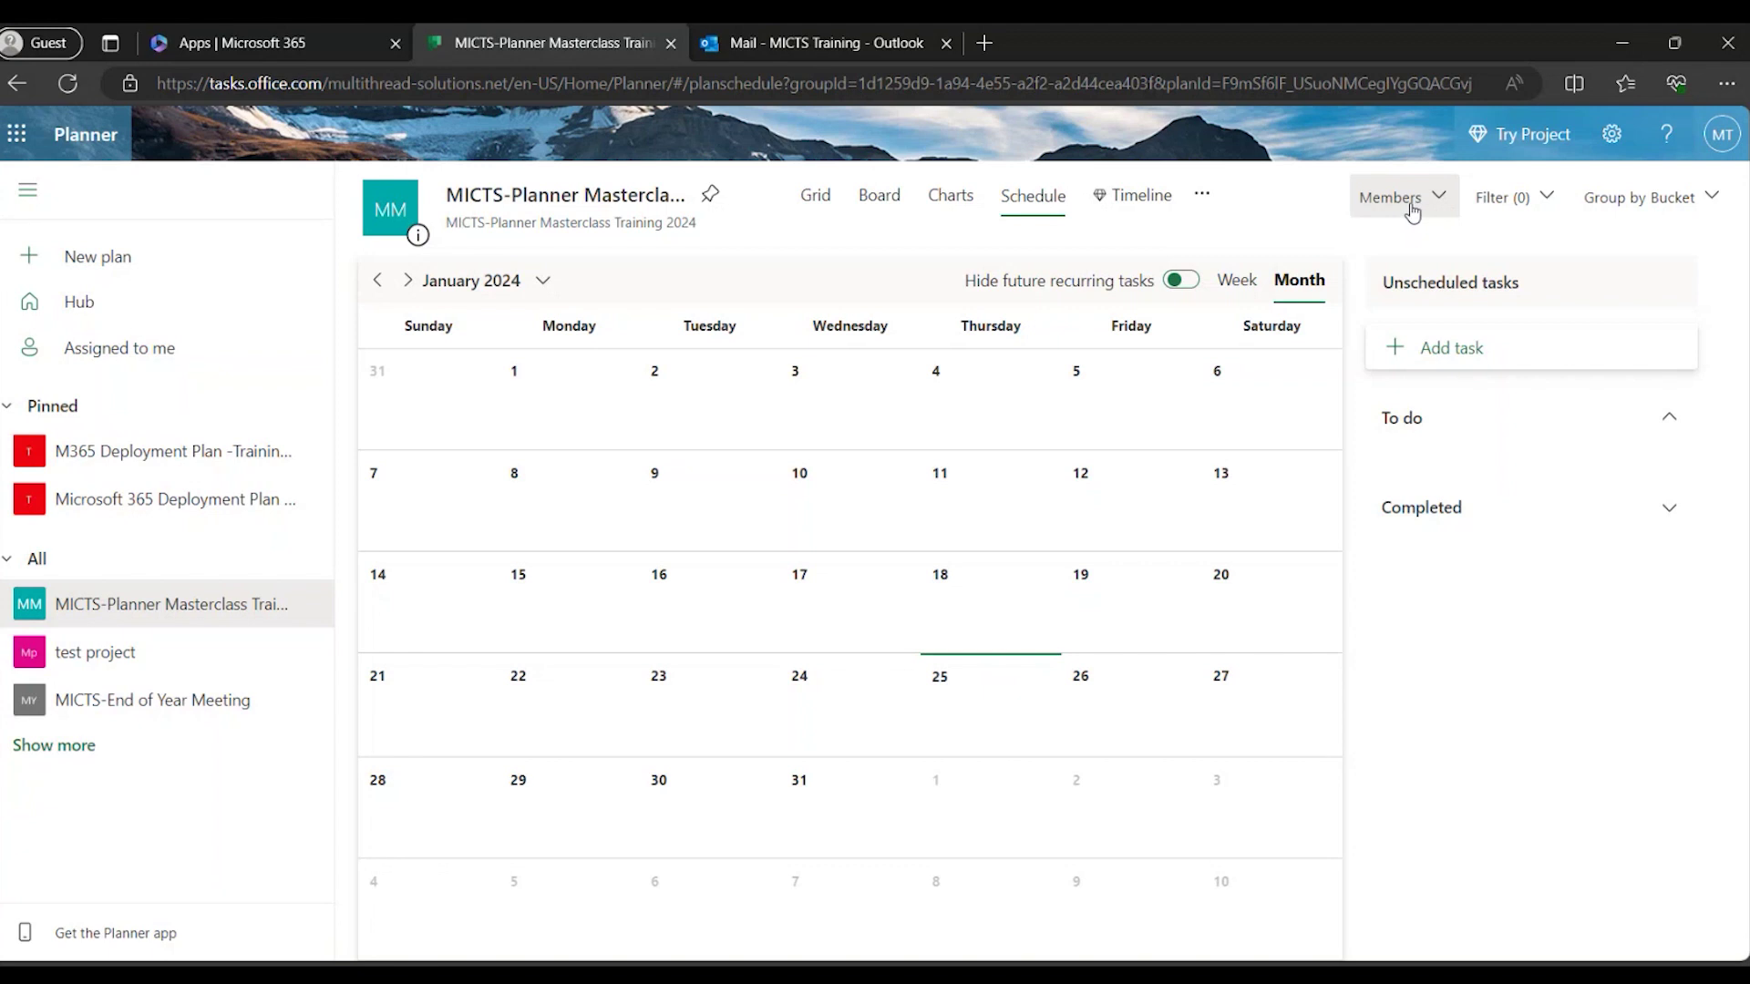
left_click(1417, 208)
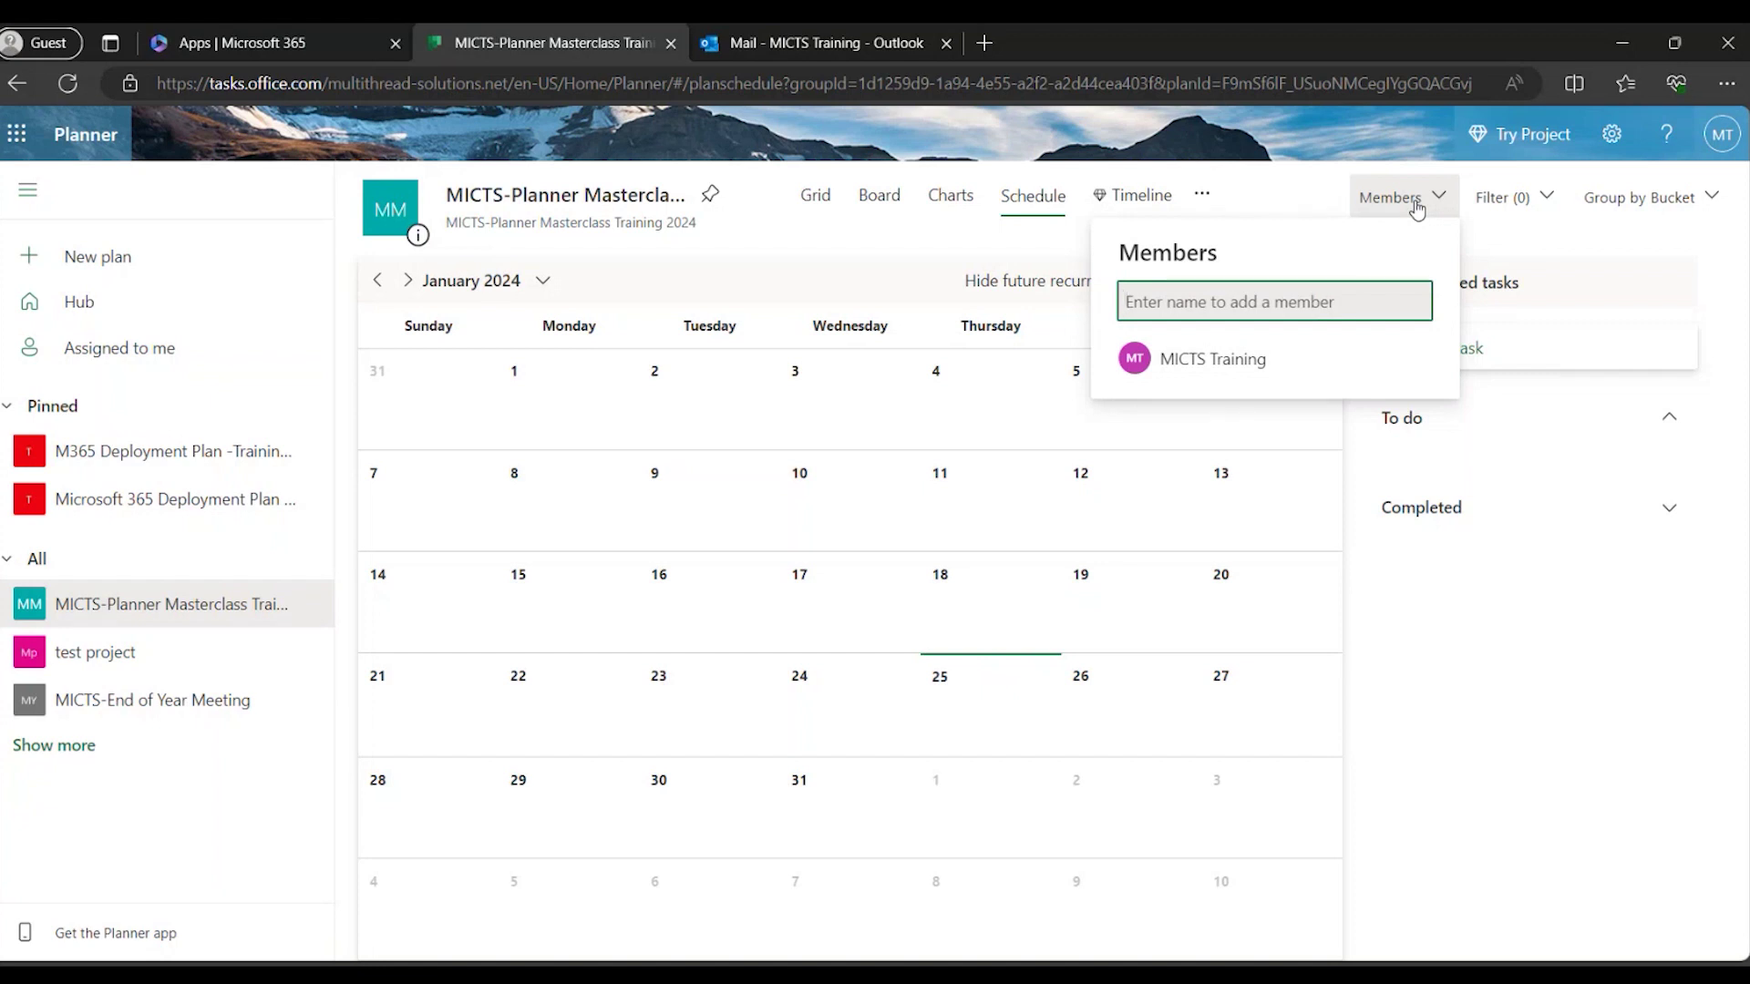
left_click(1438, 202)
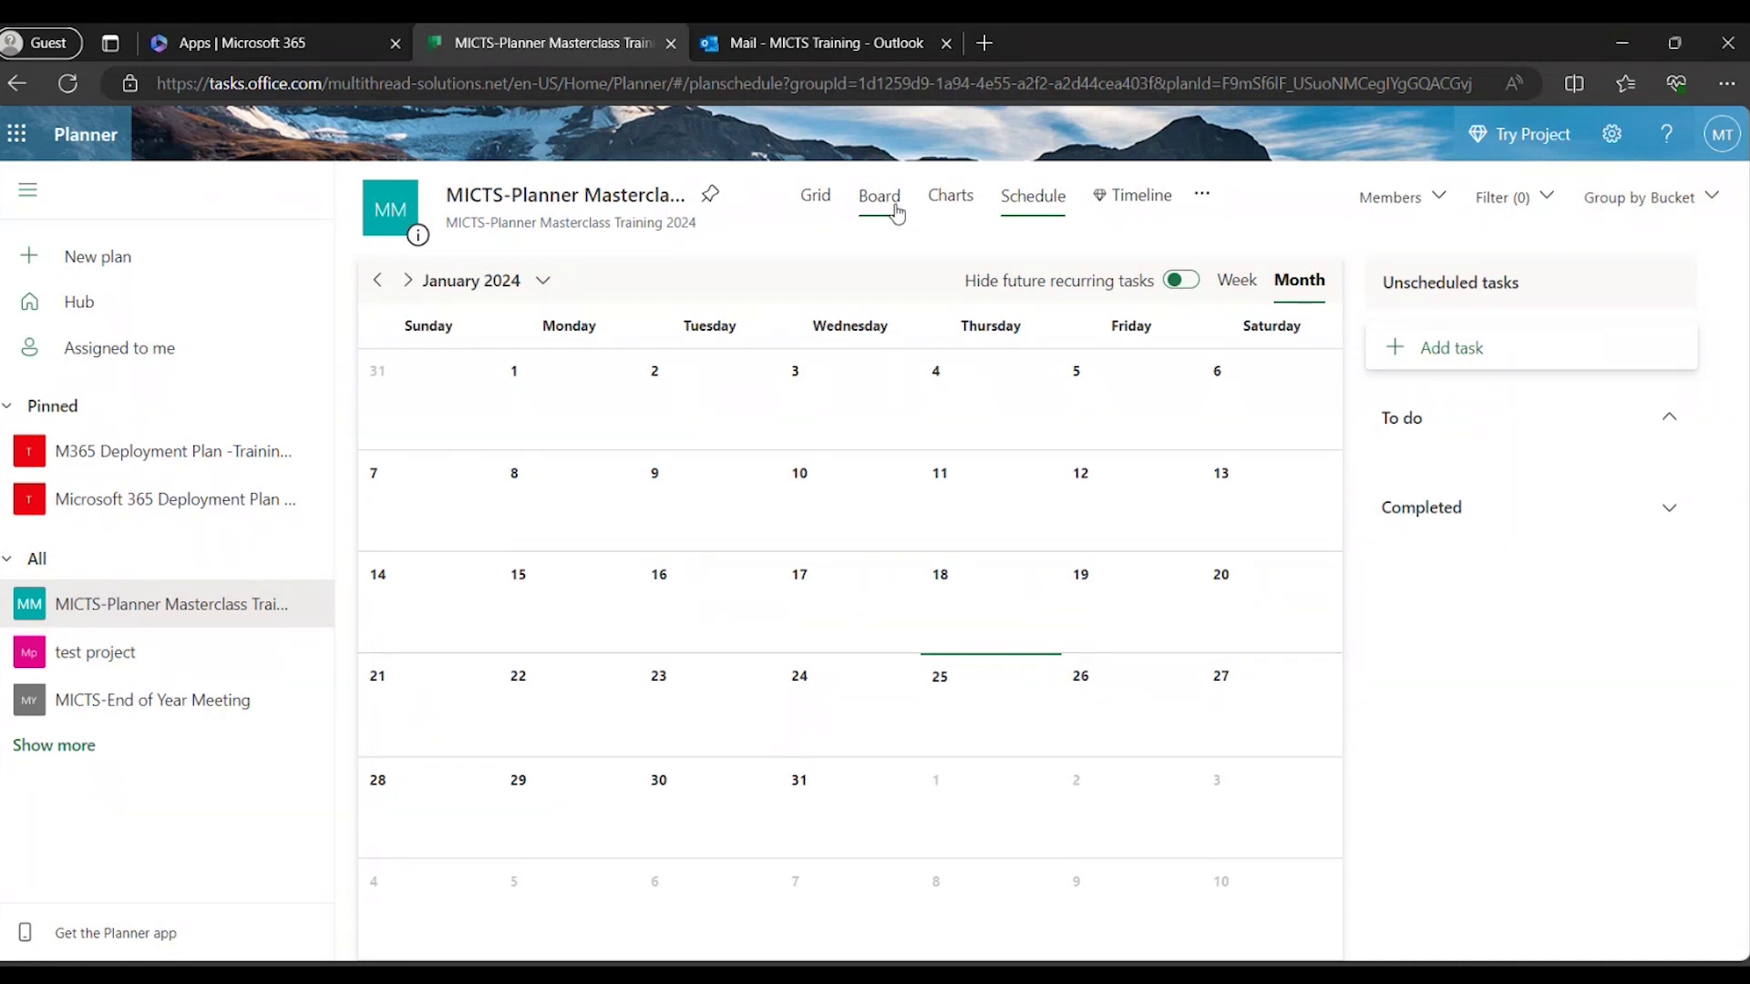
Switch the plan to Board view showing the empty To do bucket.
left_click(897, 212)
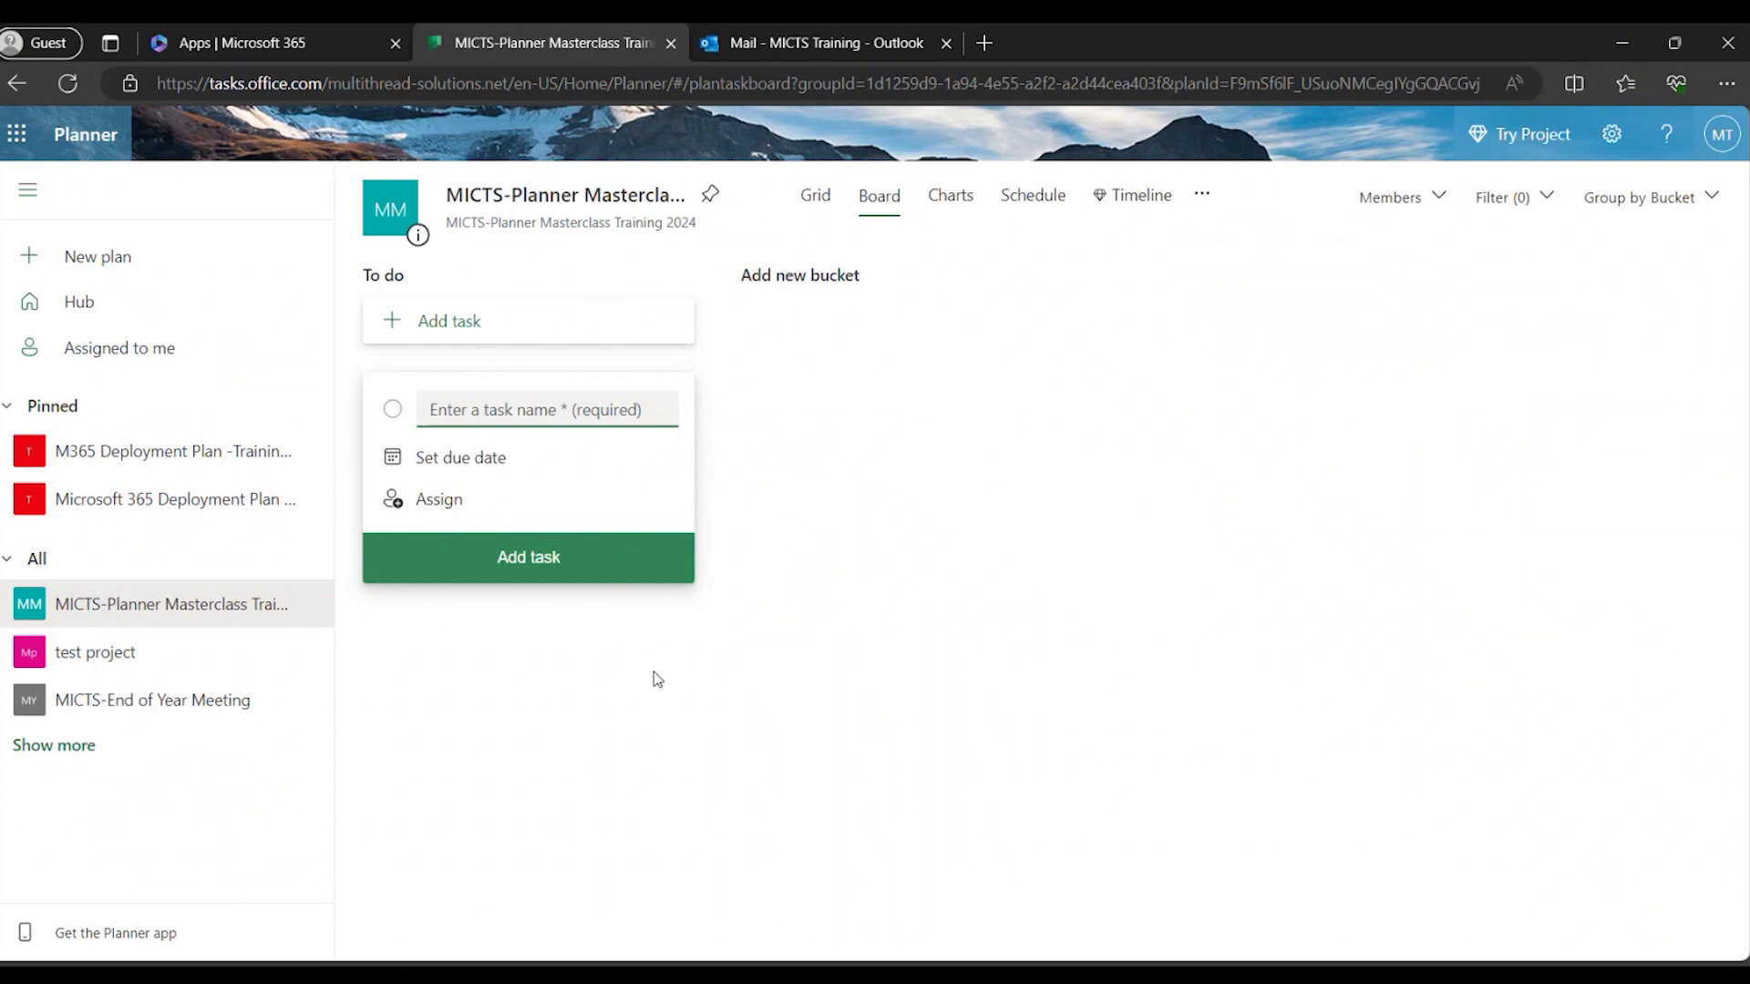
Rename the To do bucket to 'Software Team'.
mouse_move(393, 275)
left_click(401, 278)
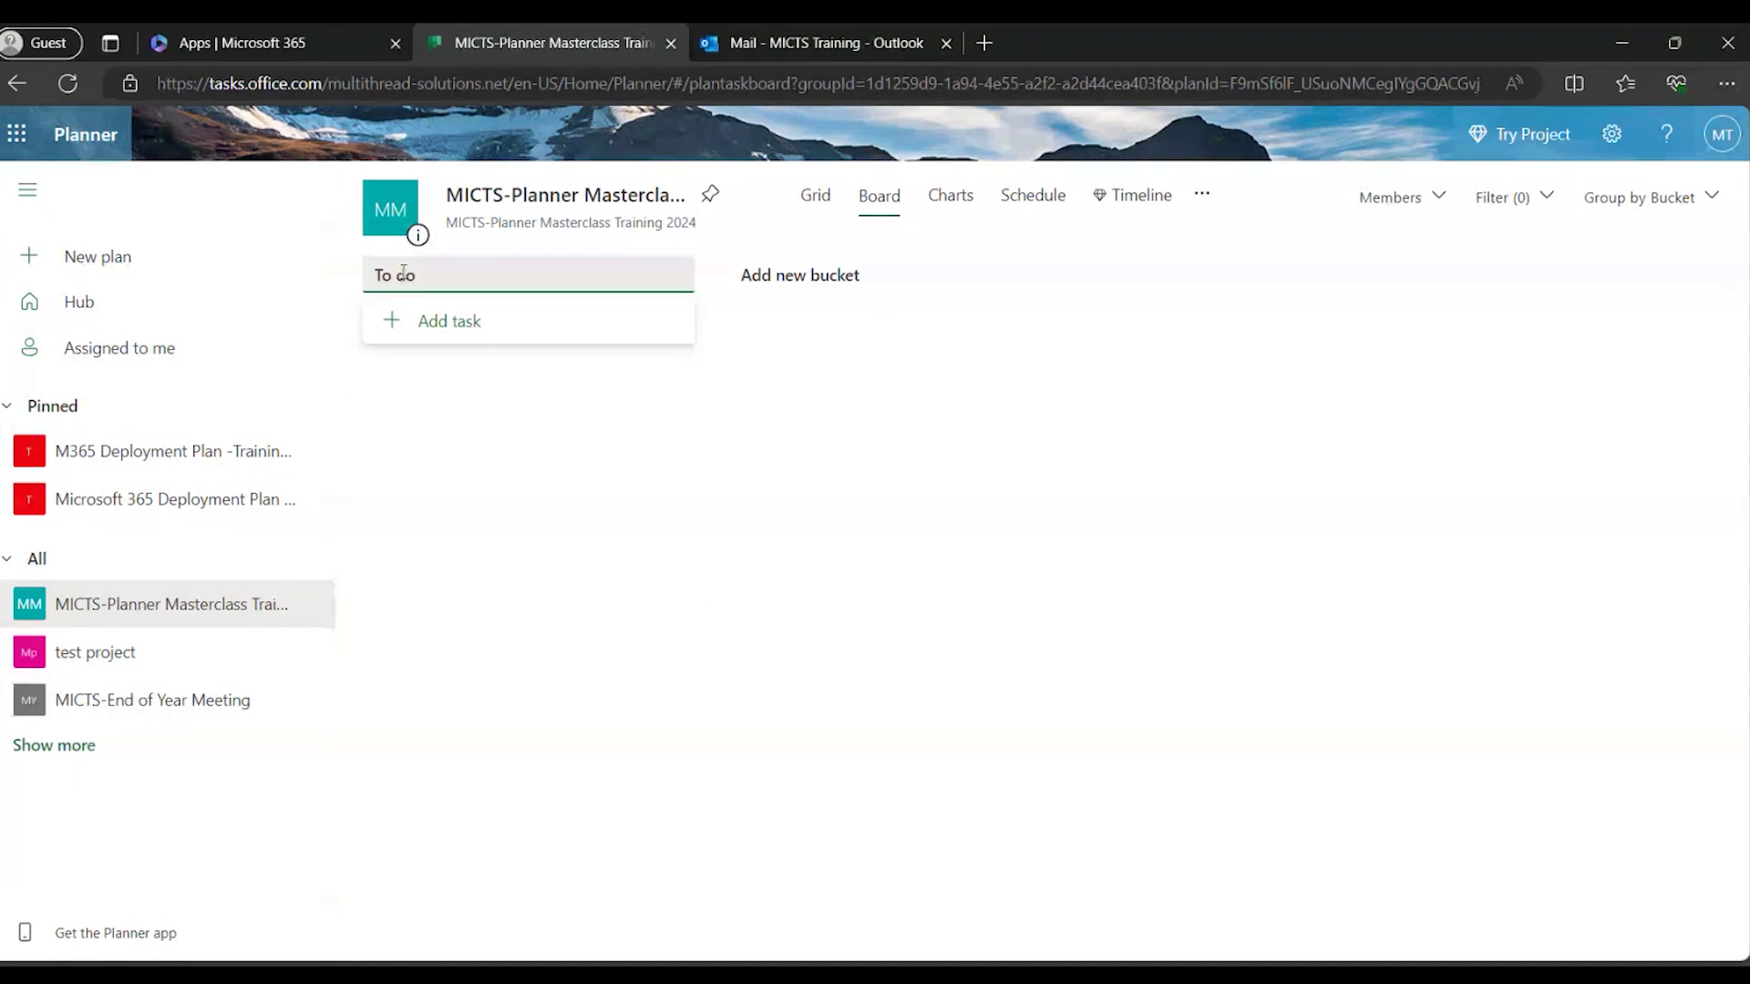
triple_click(403, 273)
type("Software Team")
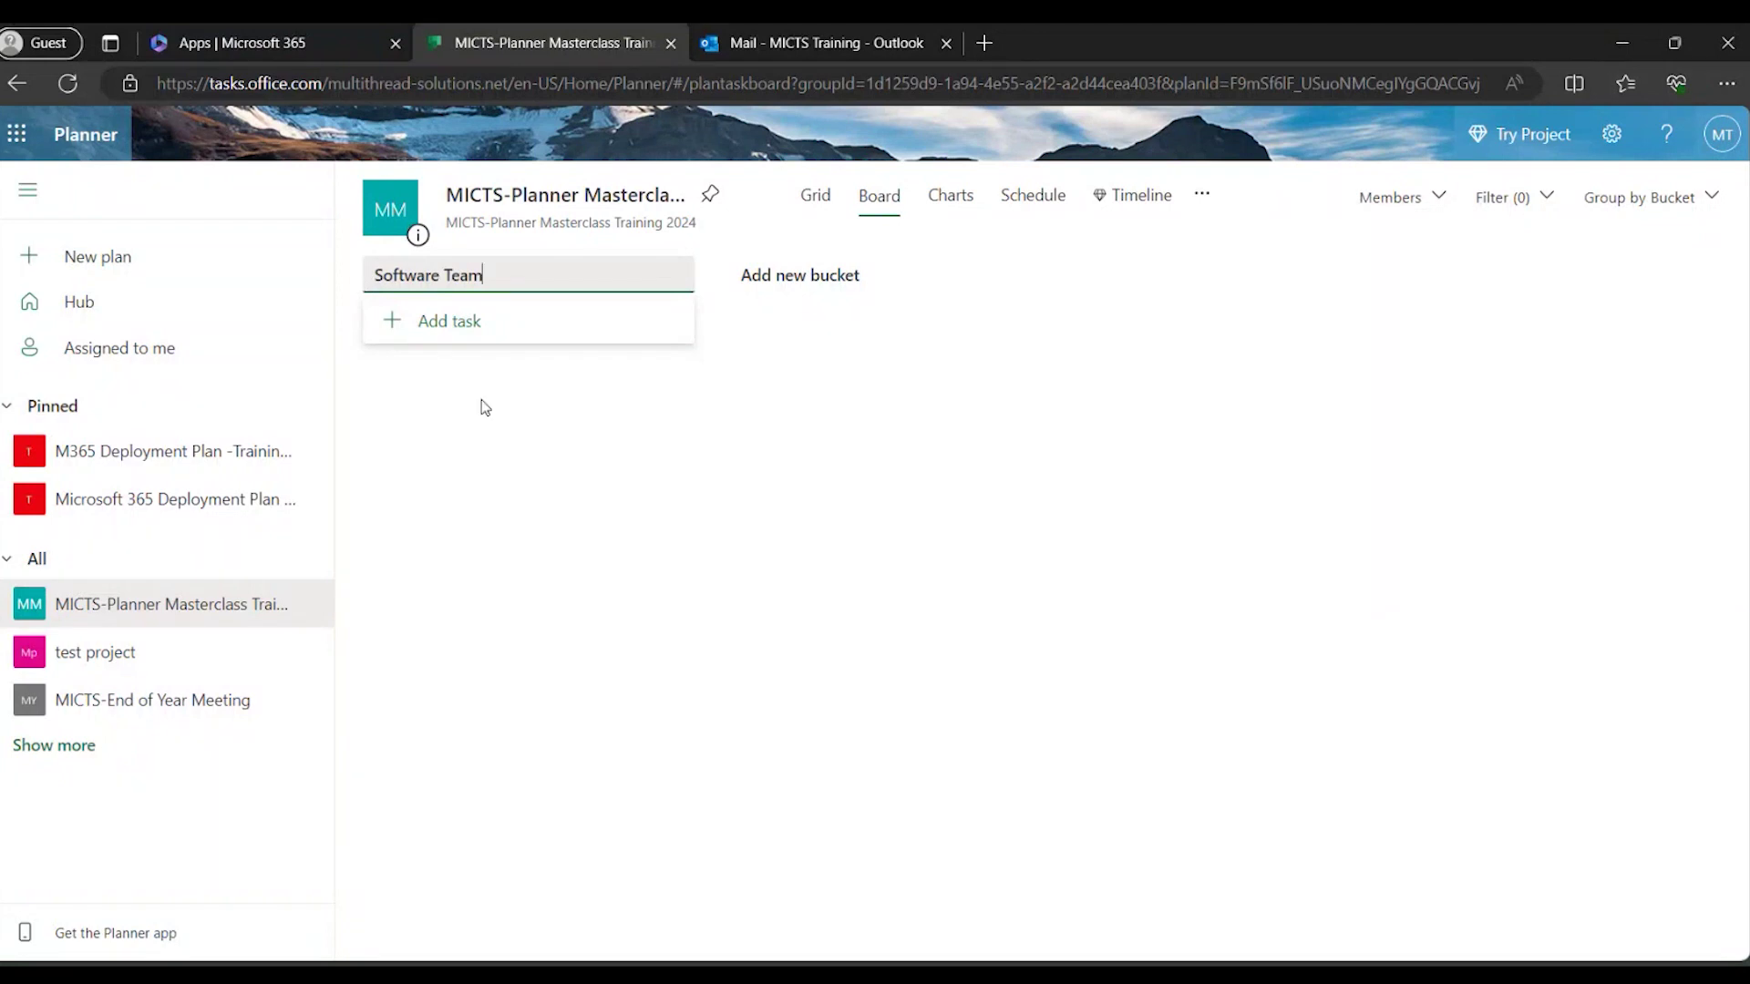
left_click(480, 407)
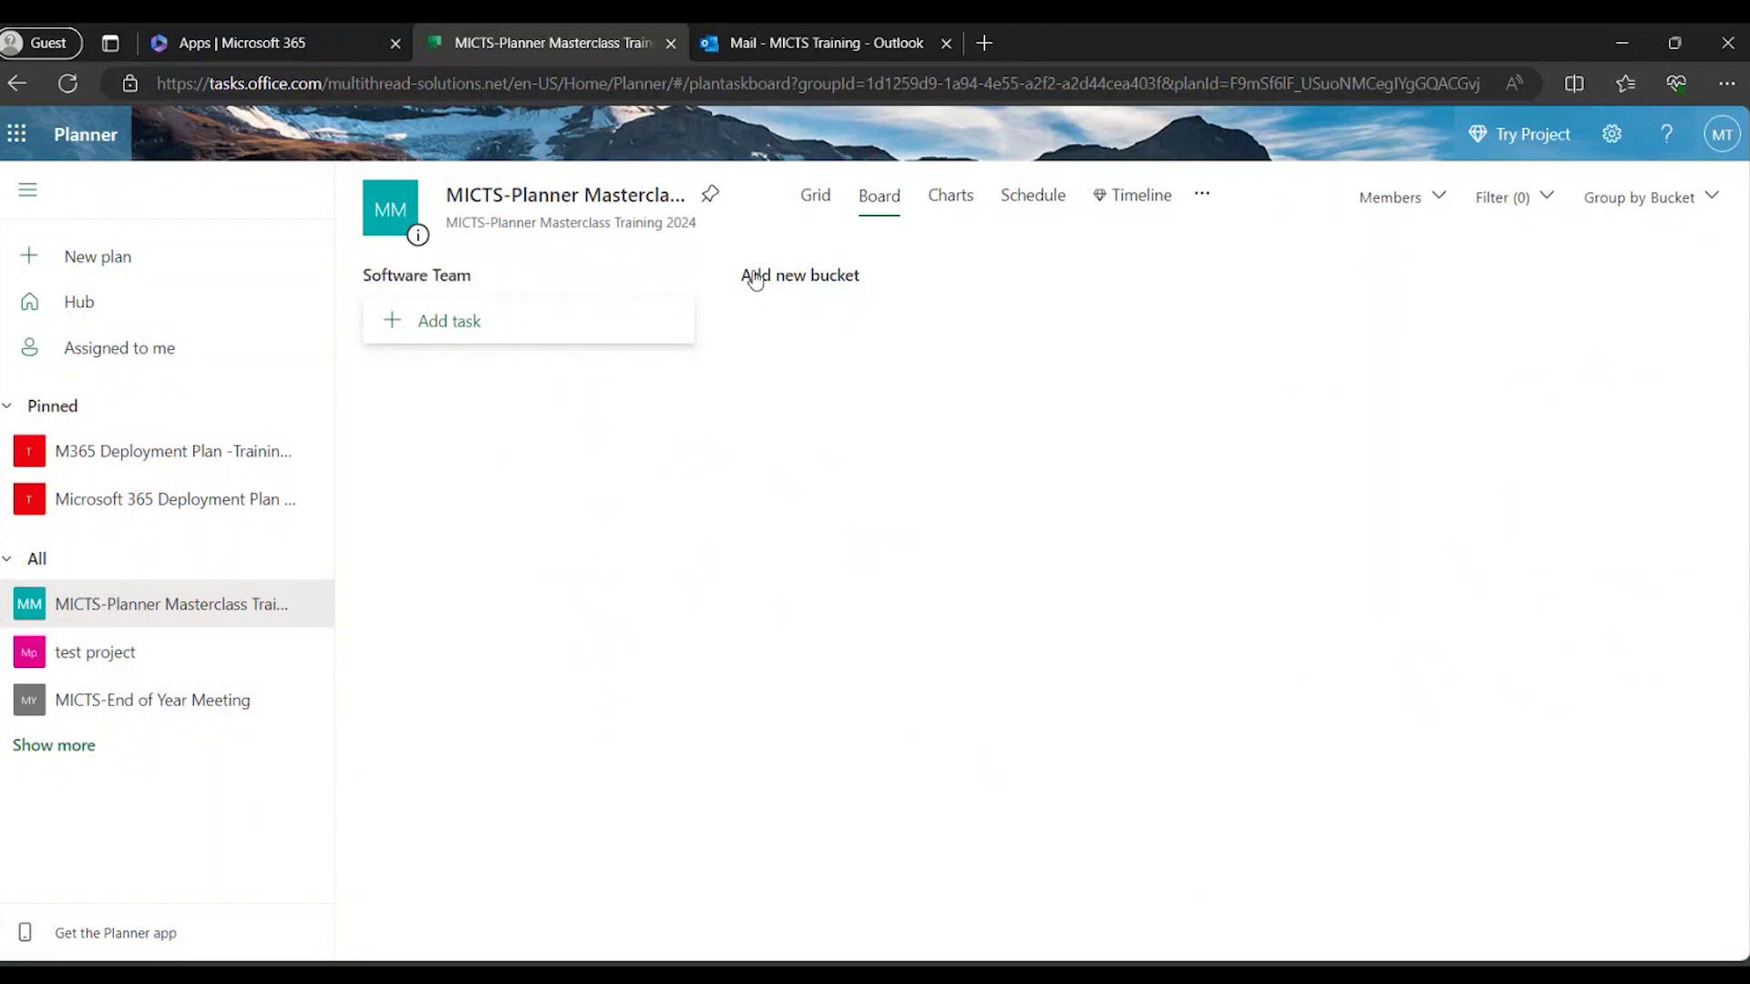
left_click(484, 276)
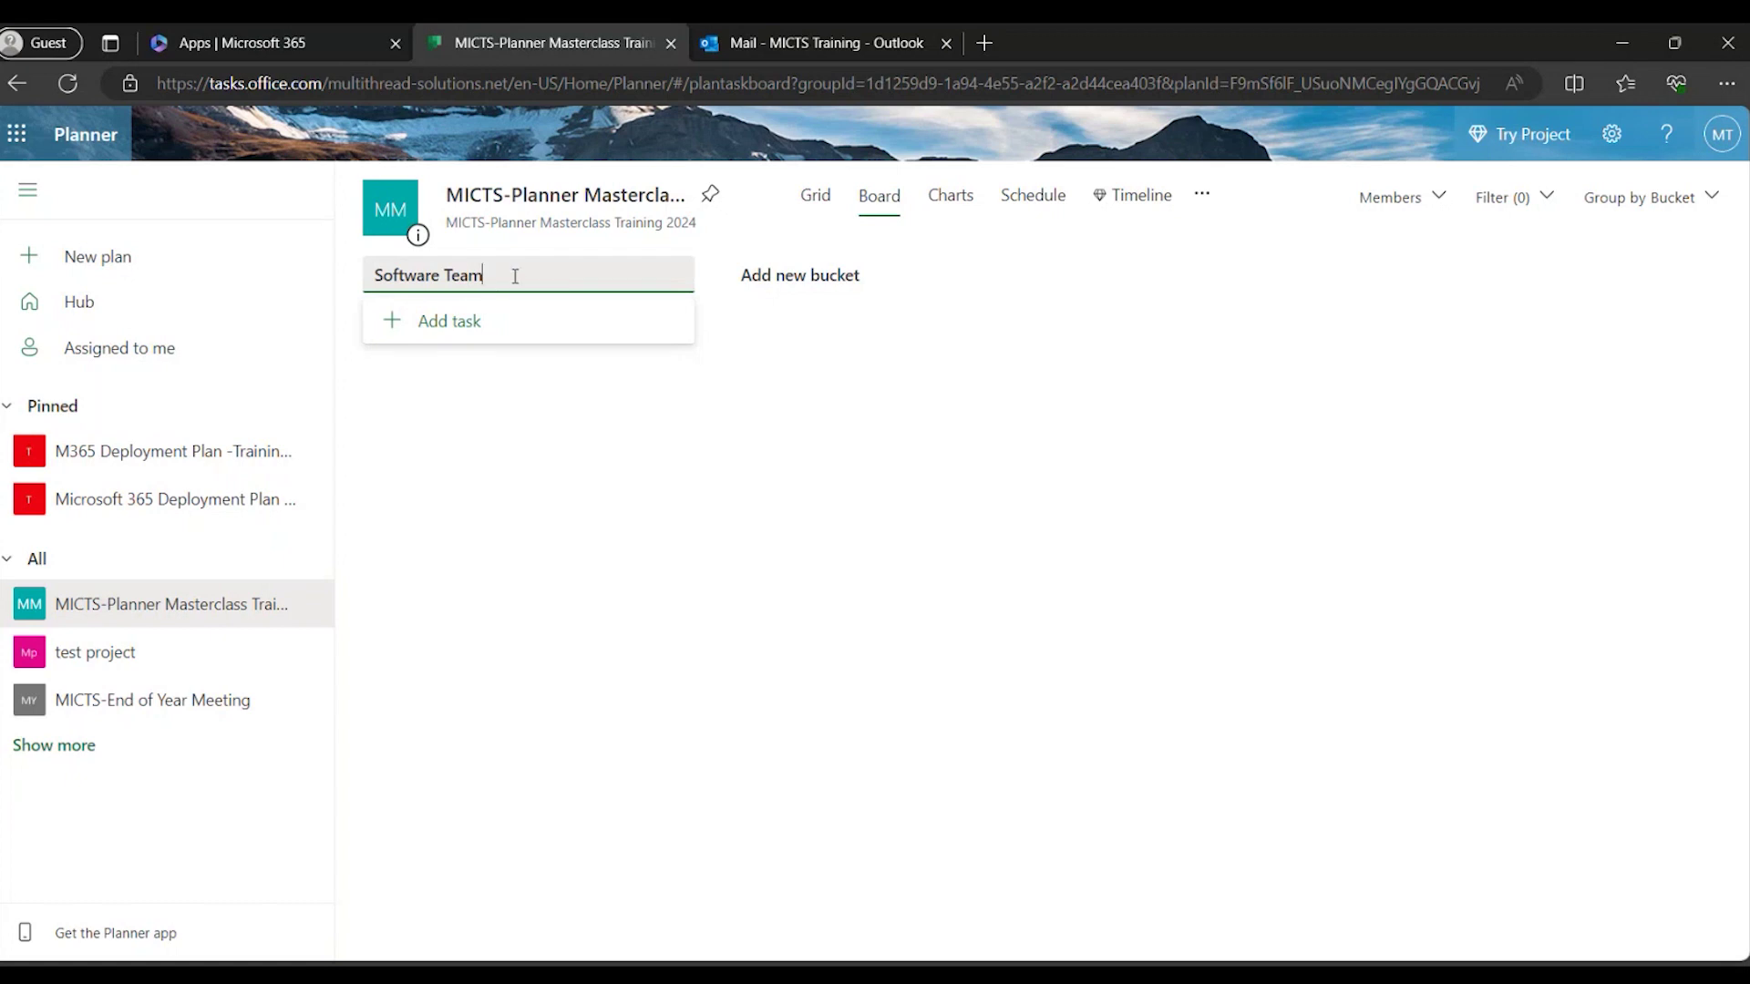
Add two new buckets named 'Graphics Team' and 'Marketing Team'.
left_click(789, 278)
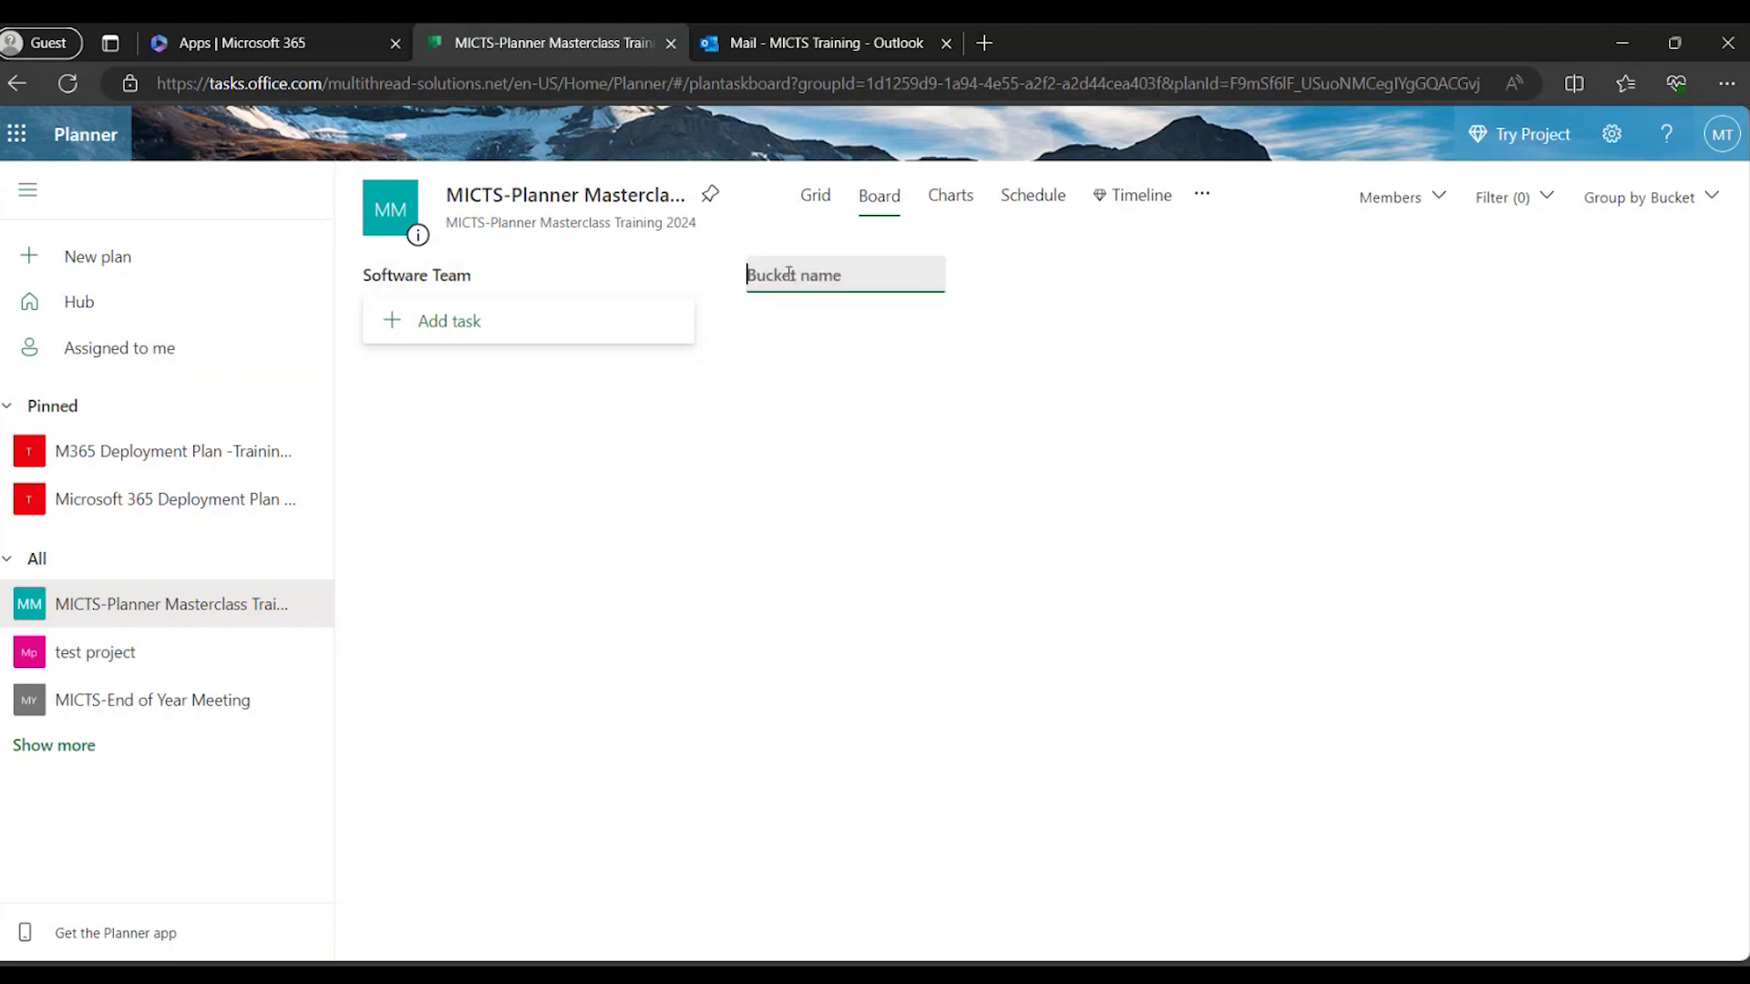
type("Graphics Team")
key("Return")
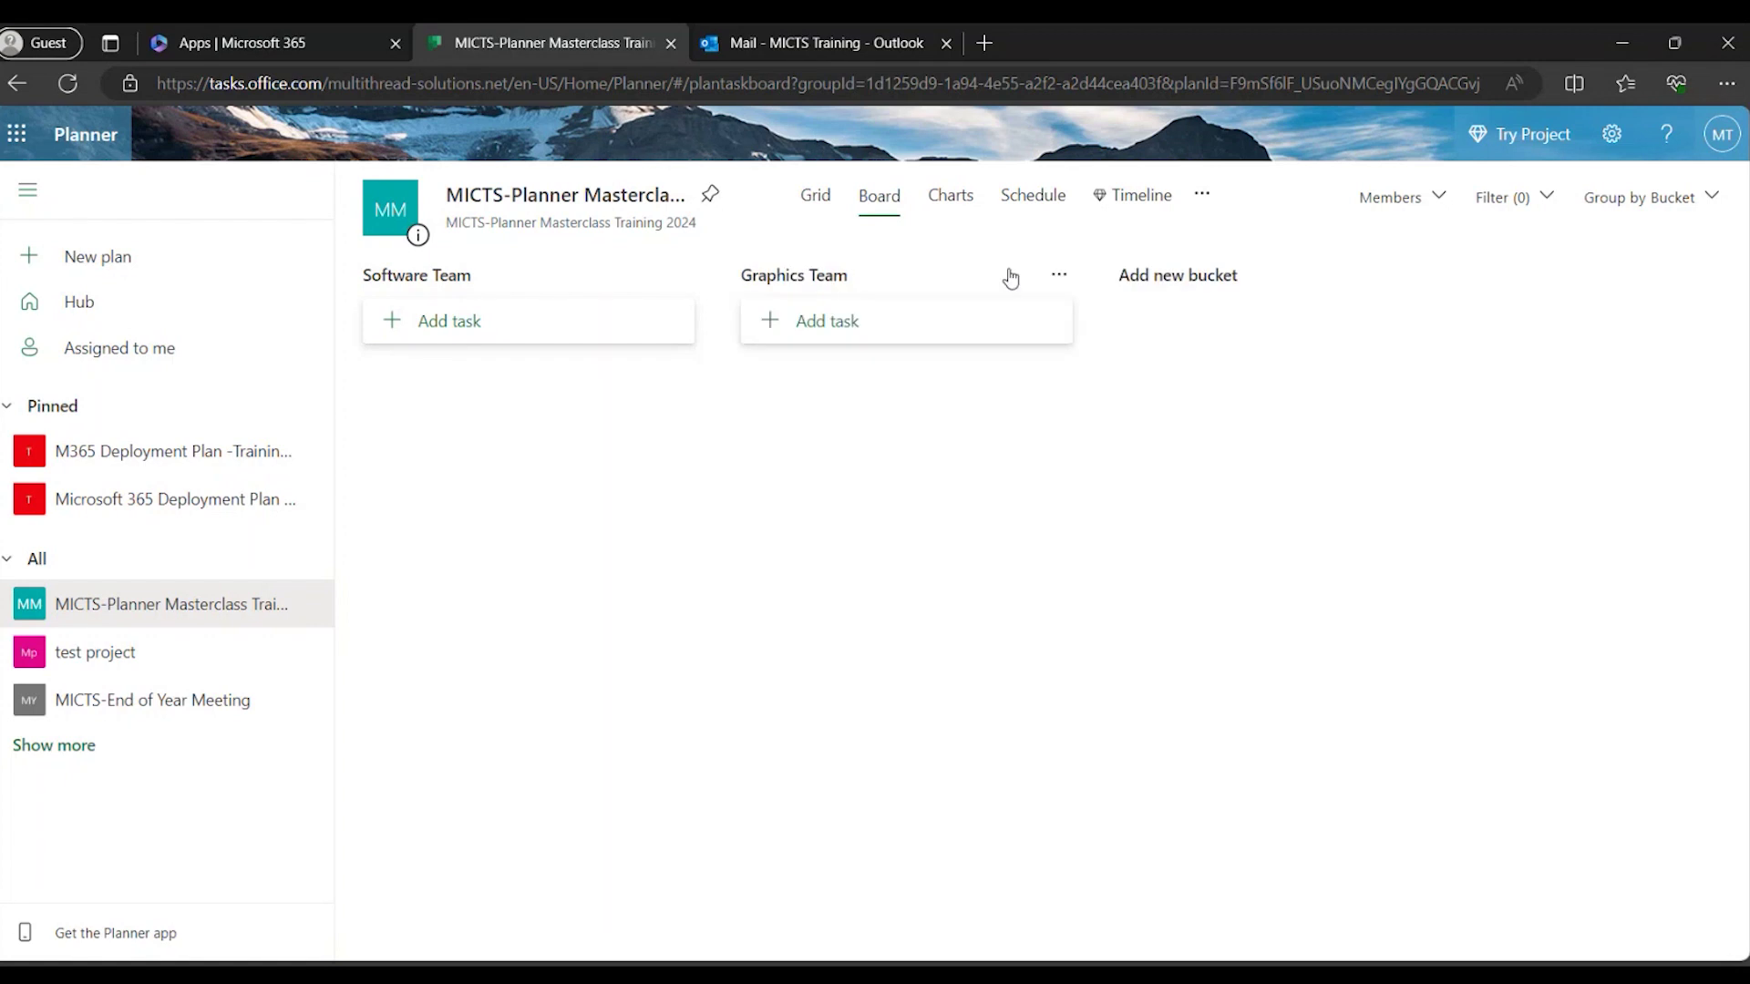
left_click(1176, 276)
type("Market")
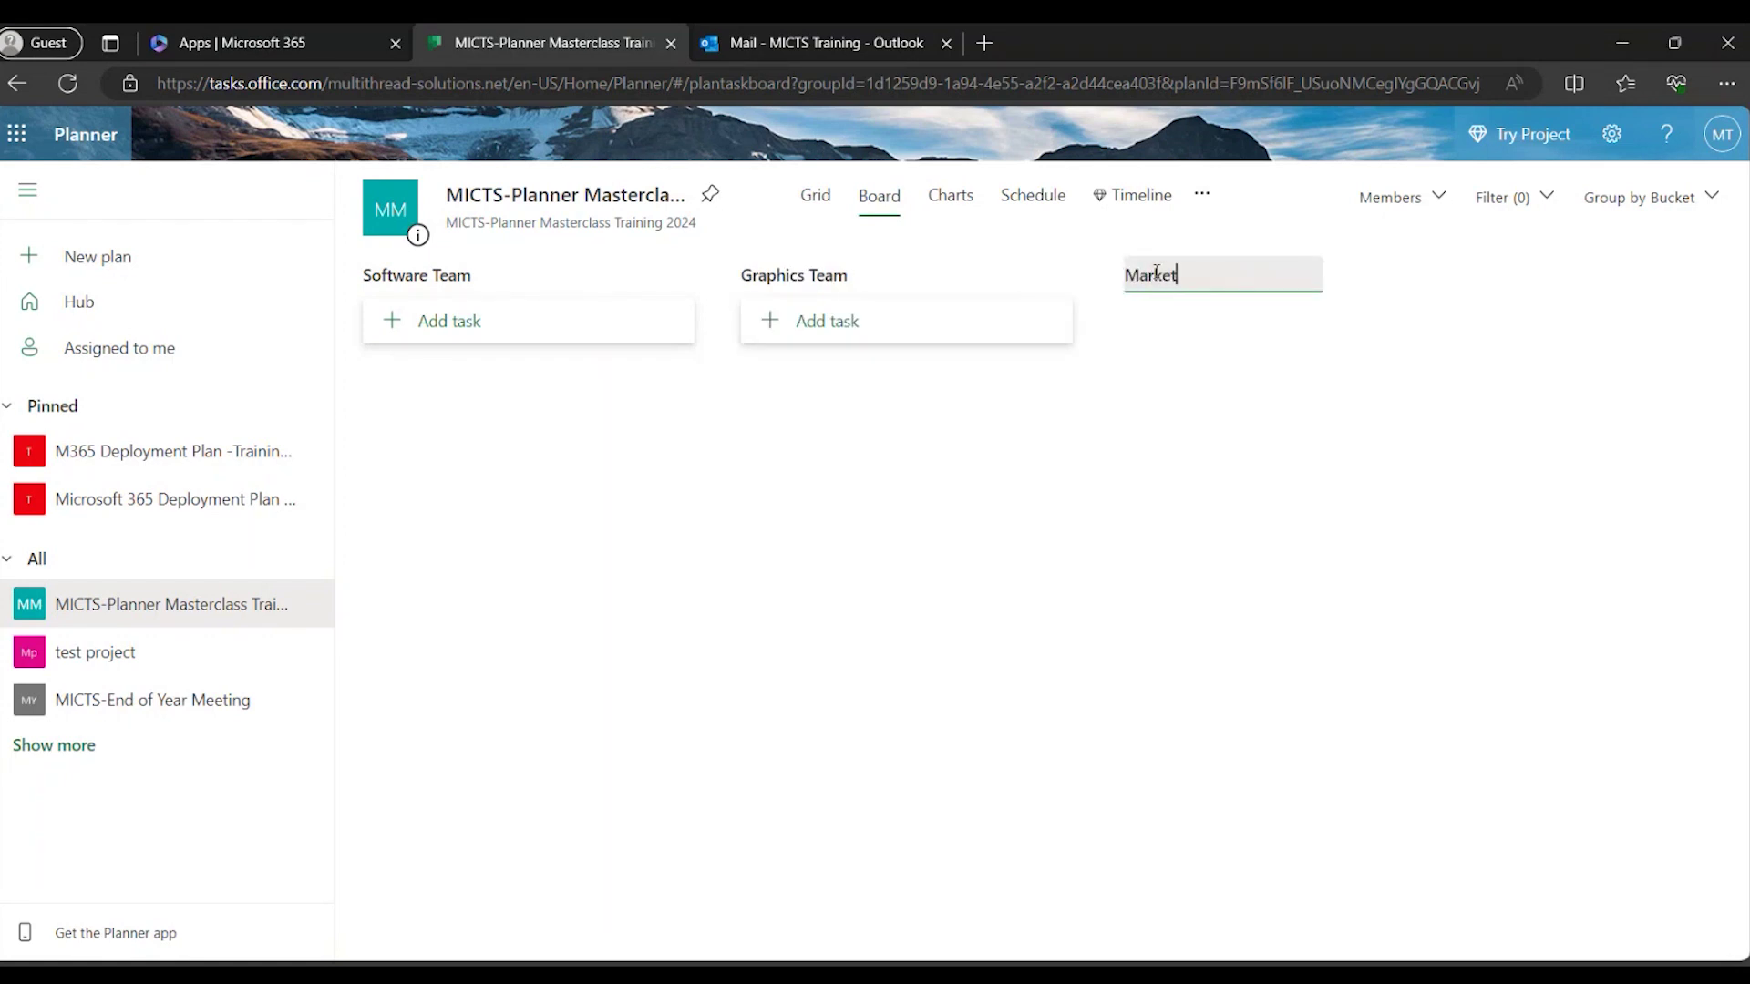
type("ing Team")
key("Return")
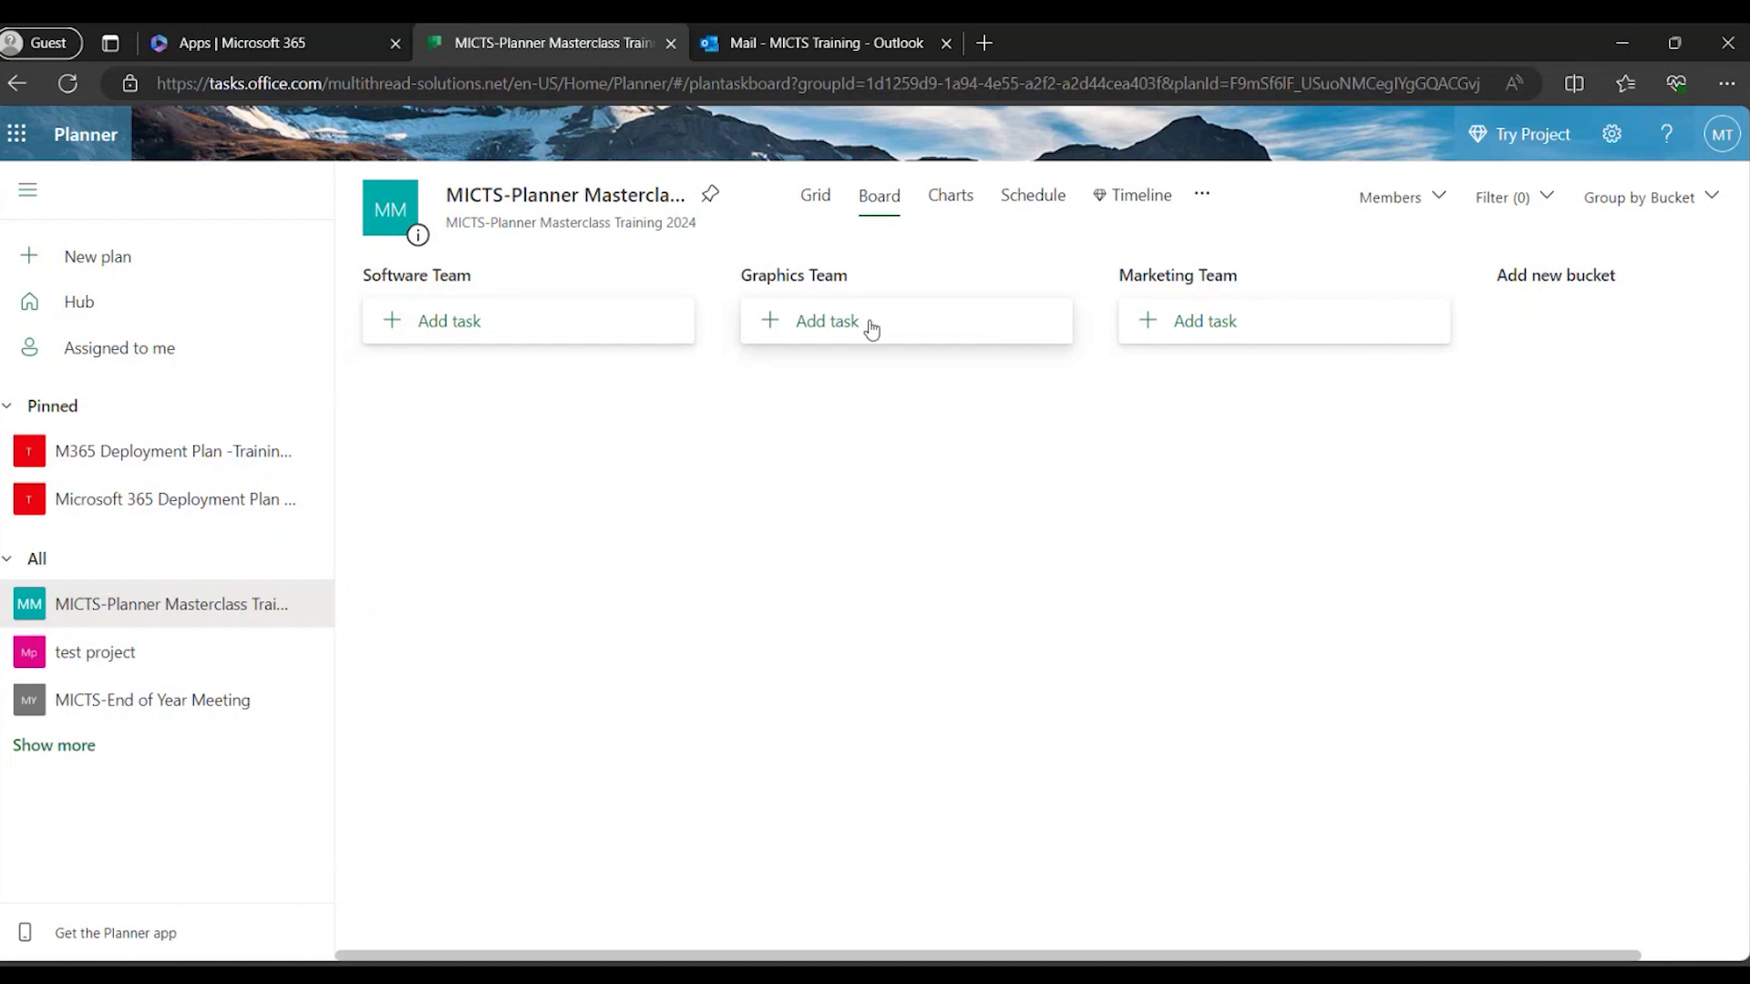
Add the task 'Discuss and agree on the topic and event date' to Software Team.
left_click(440, 330)
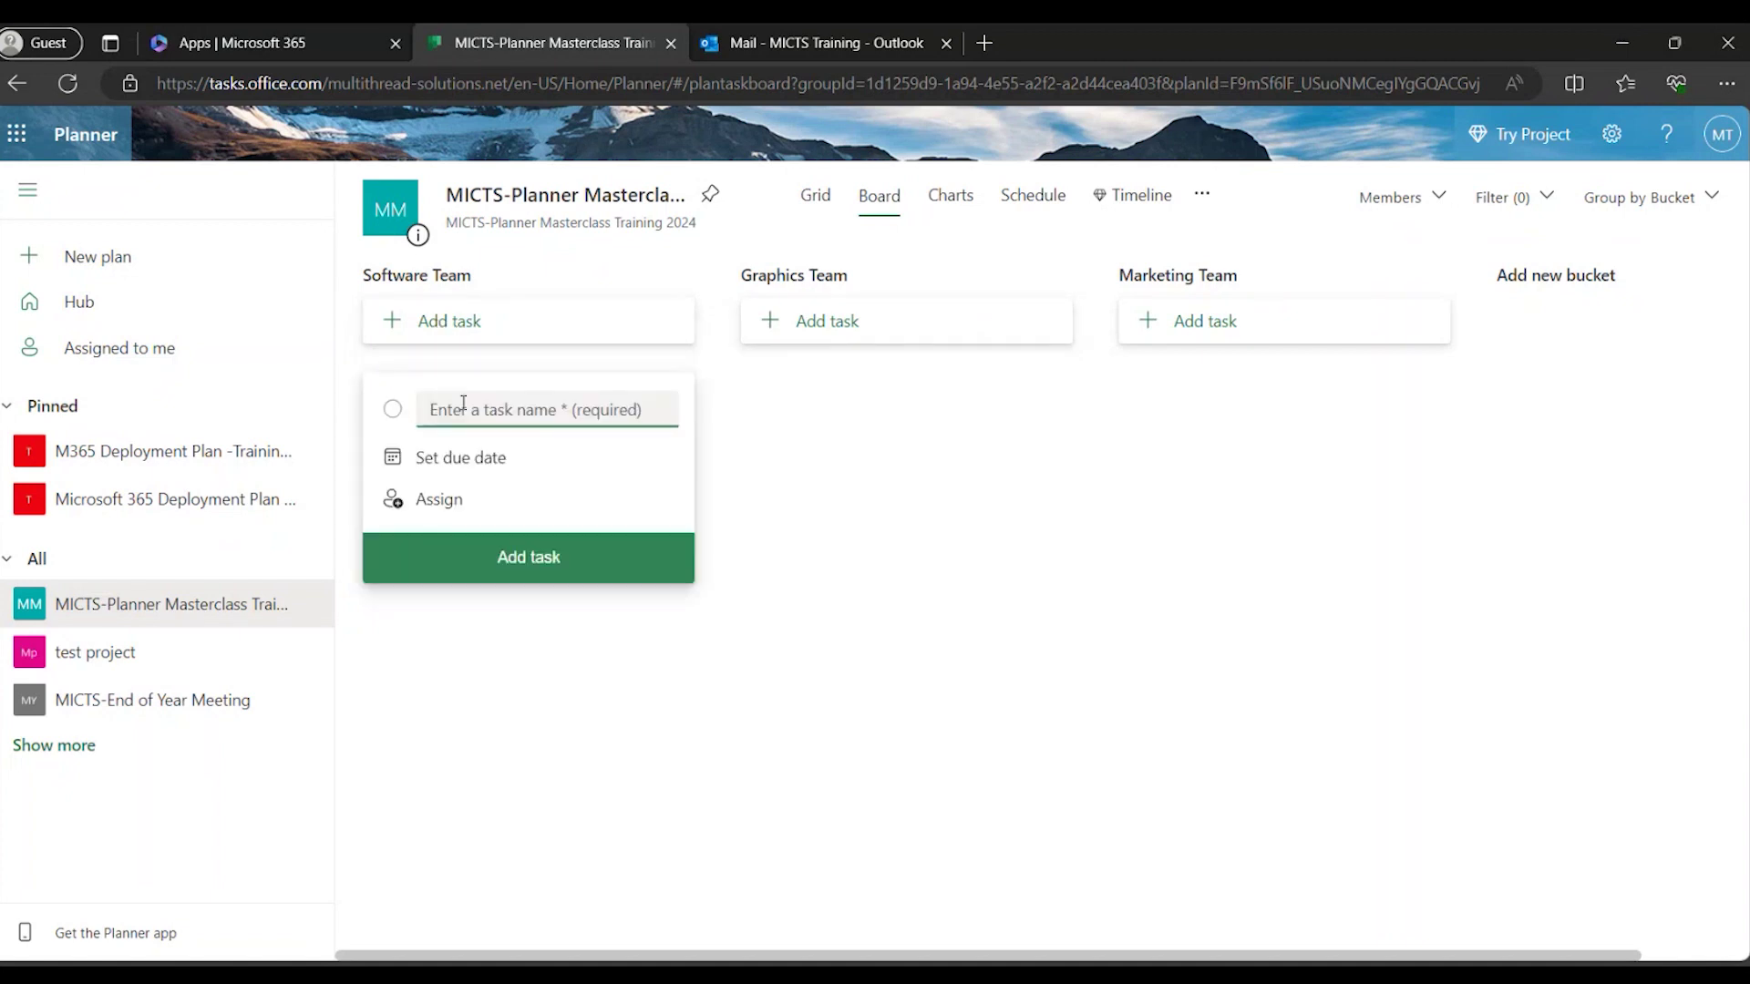
type("Discuss ")
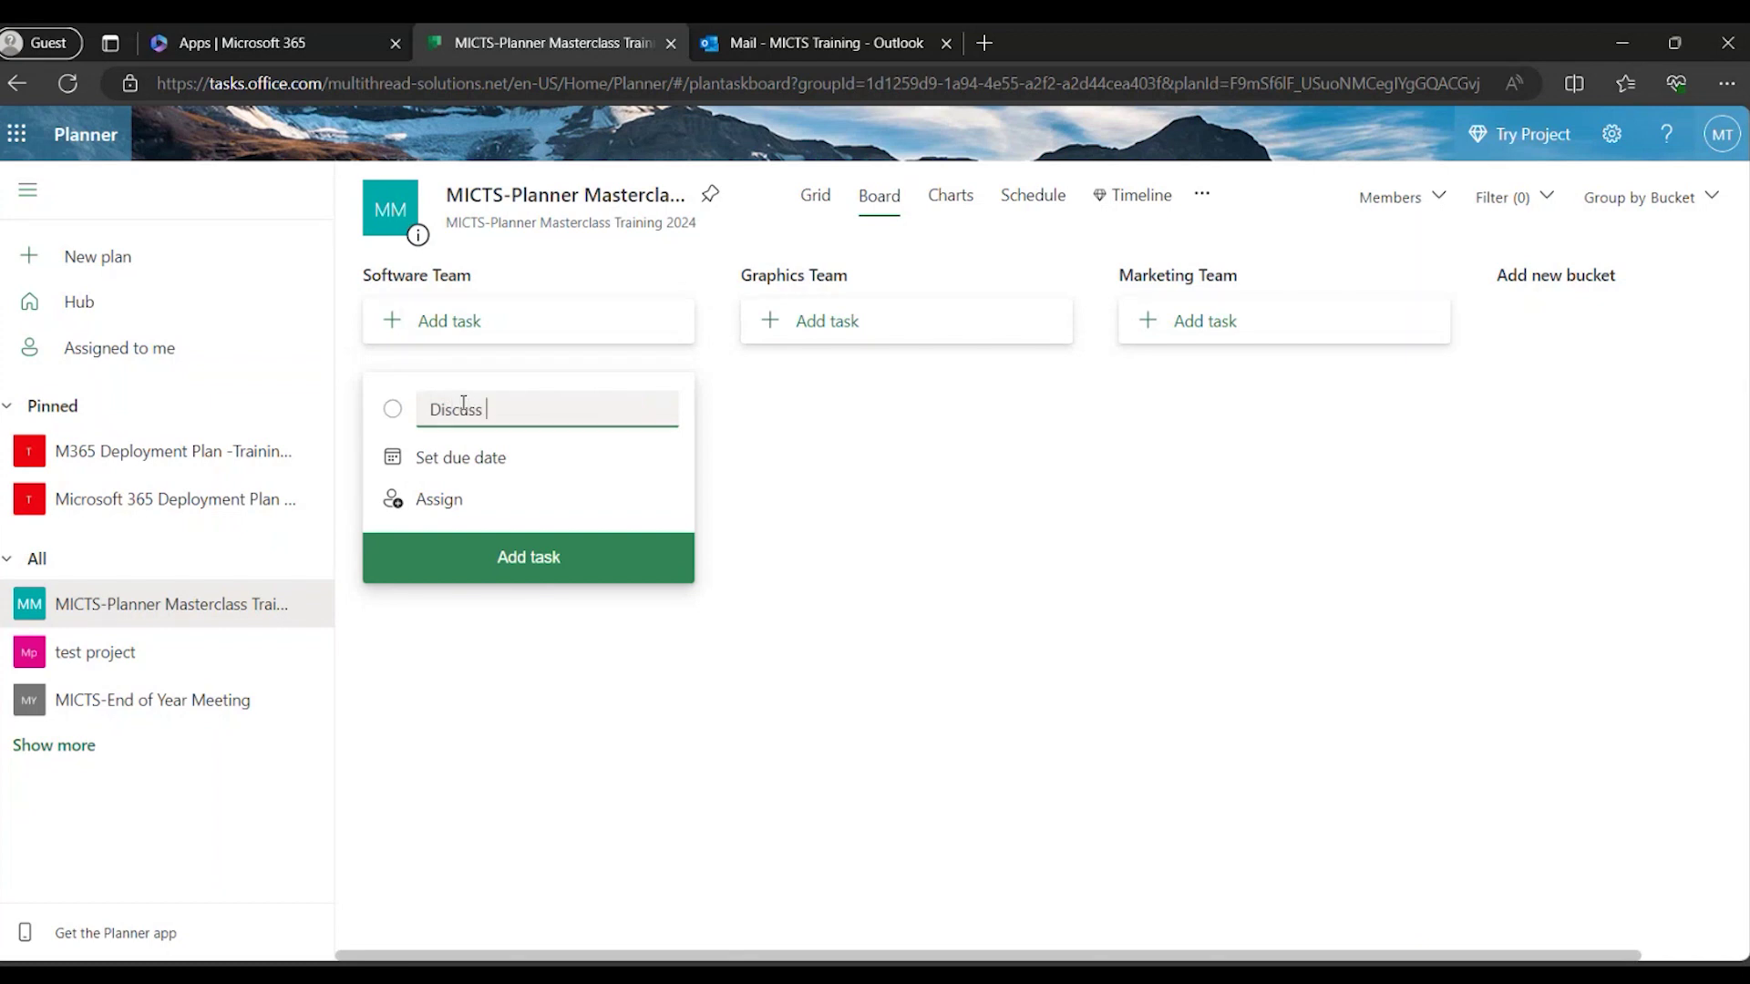
type("and agree on the topic and")
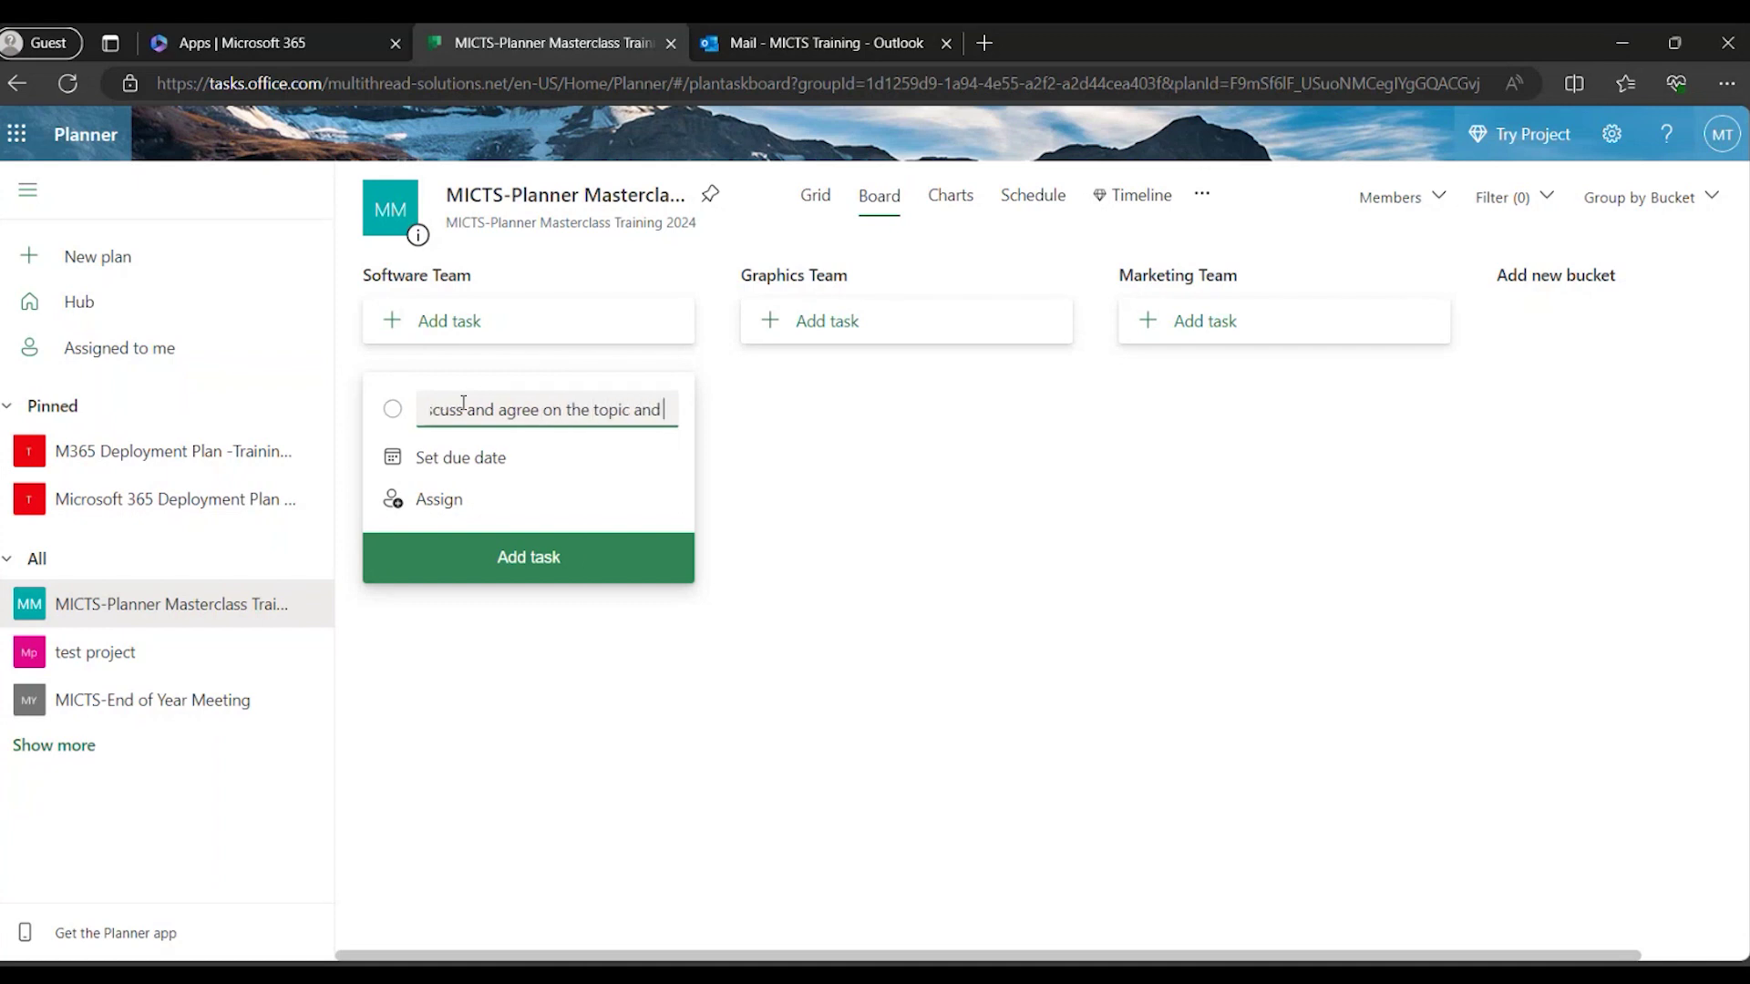
type(" event date")
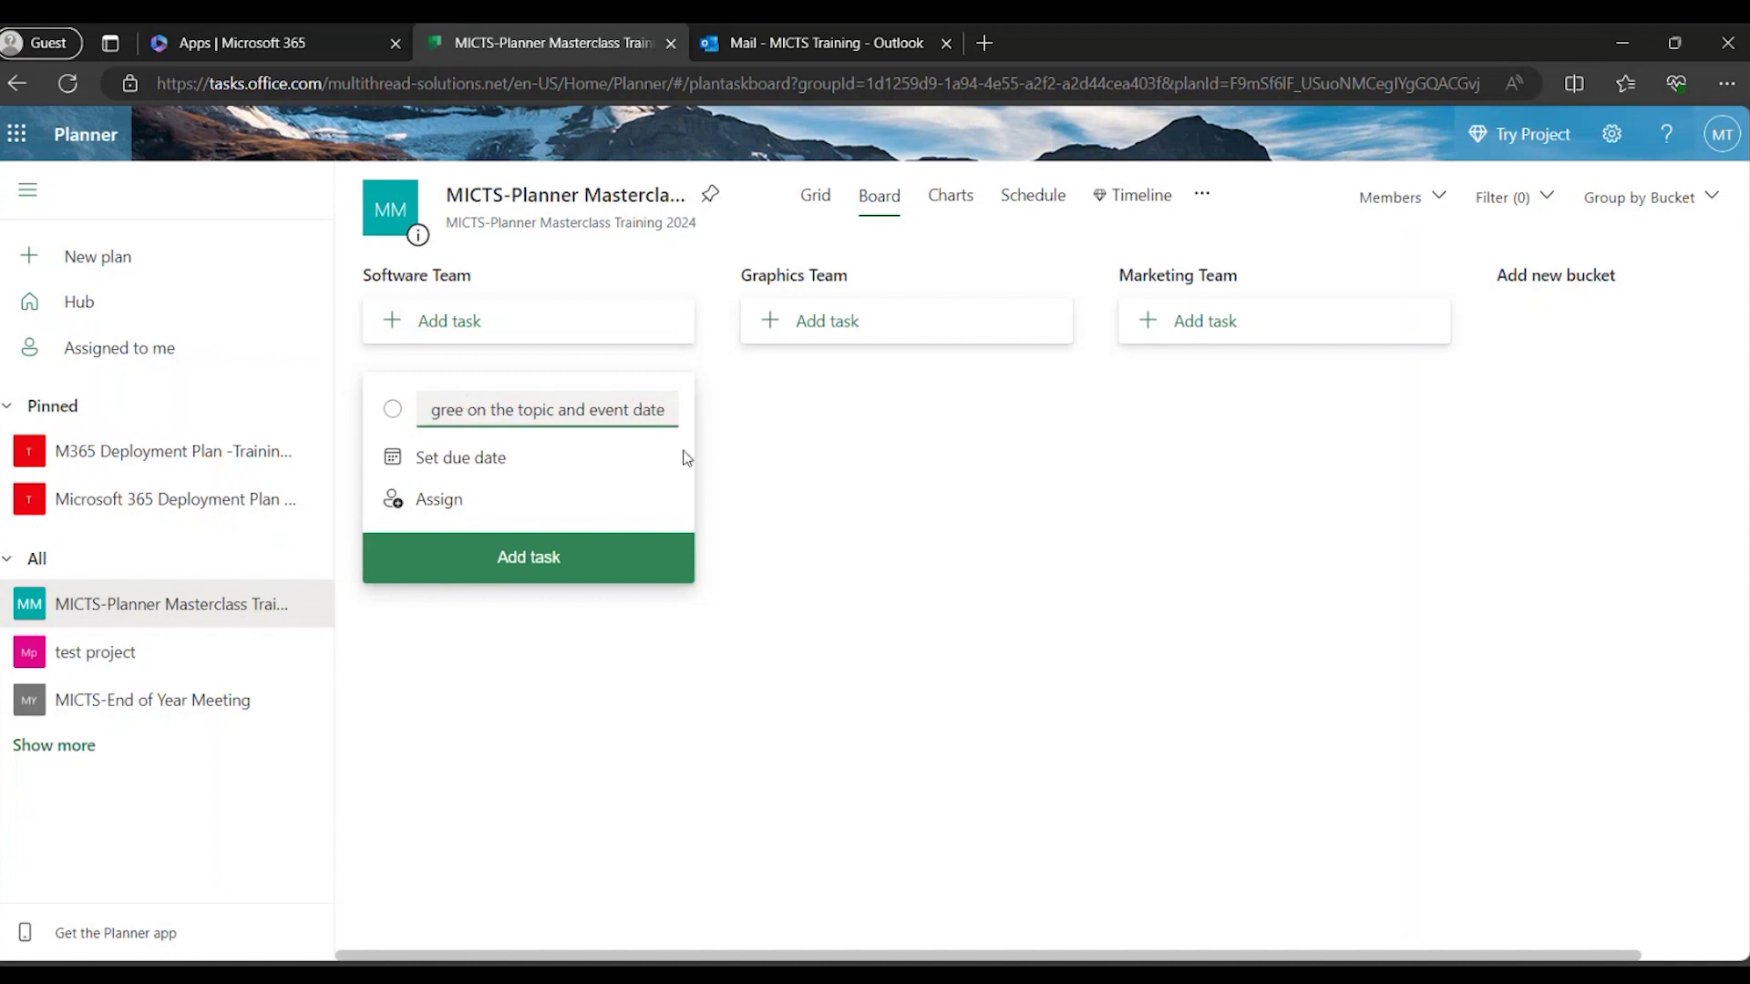
left_click(720, 468)
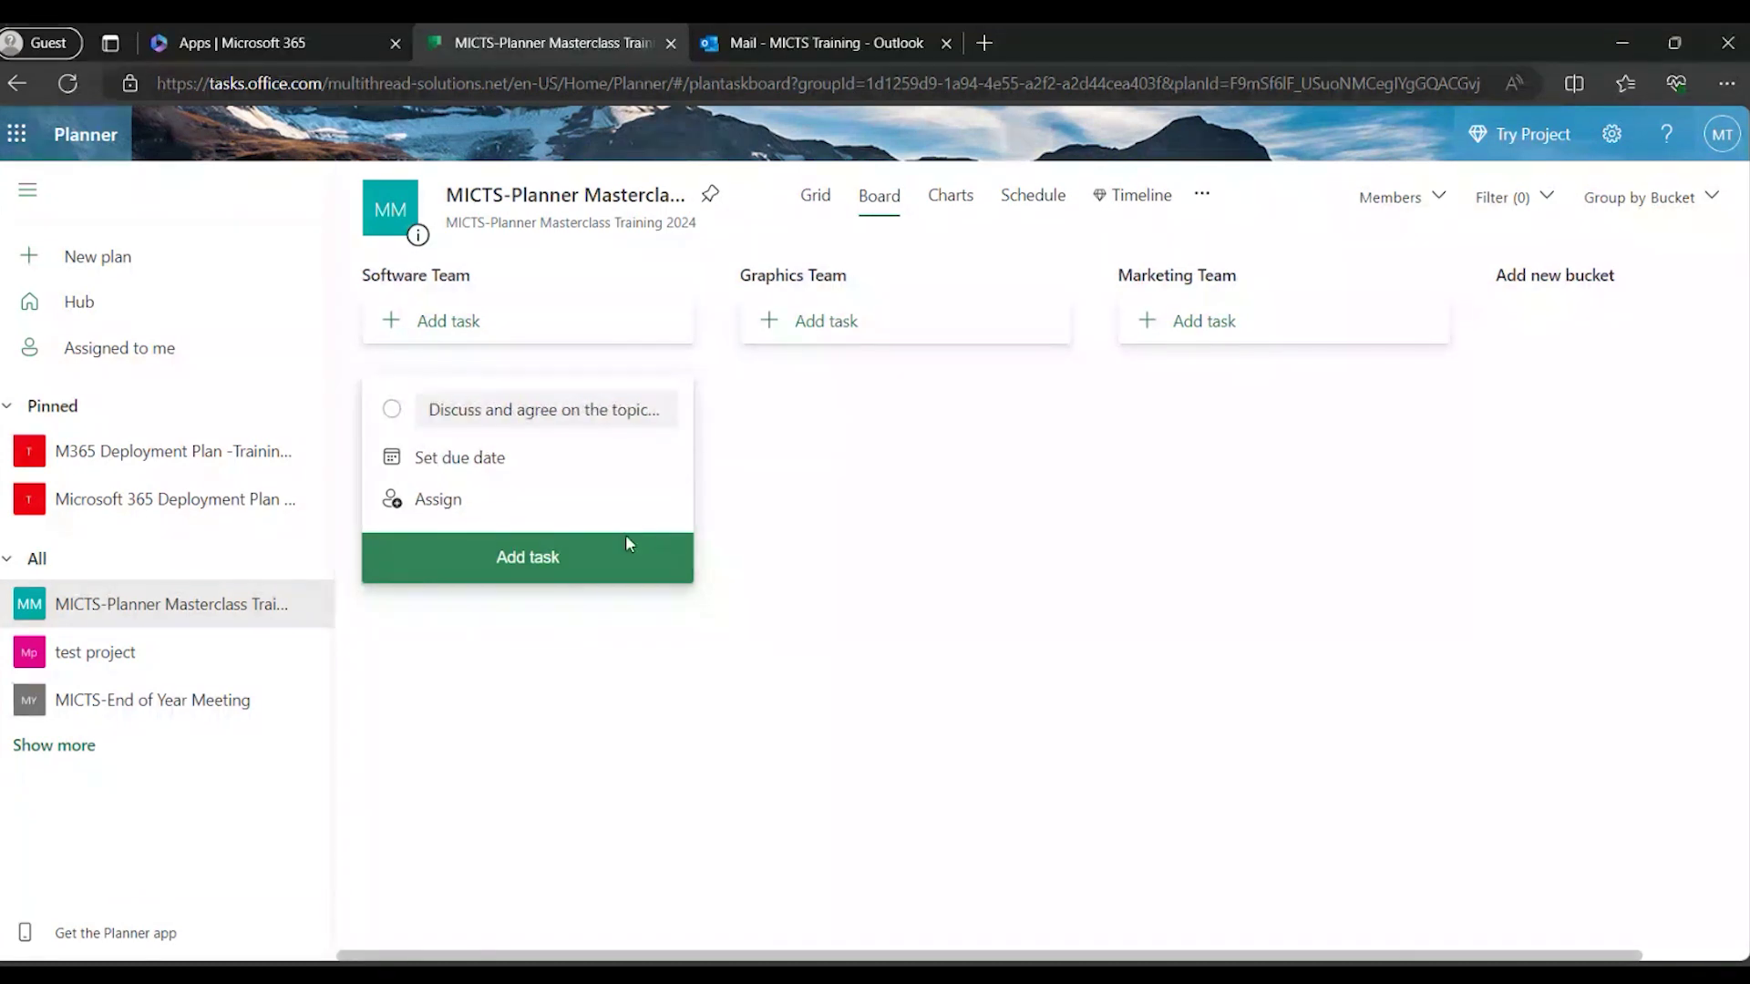
left_click(577, 567)
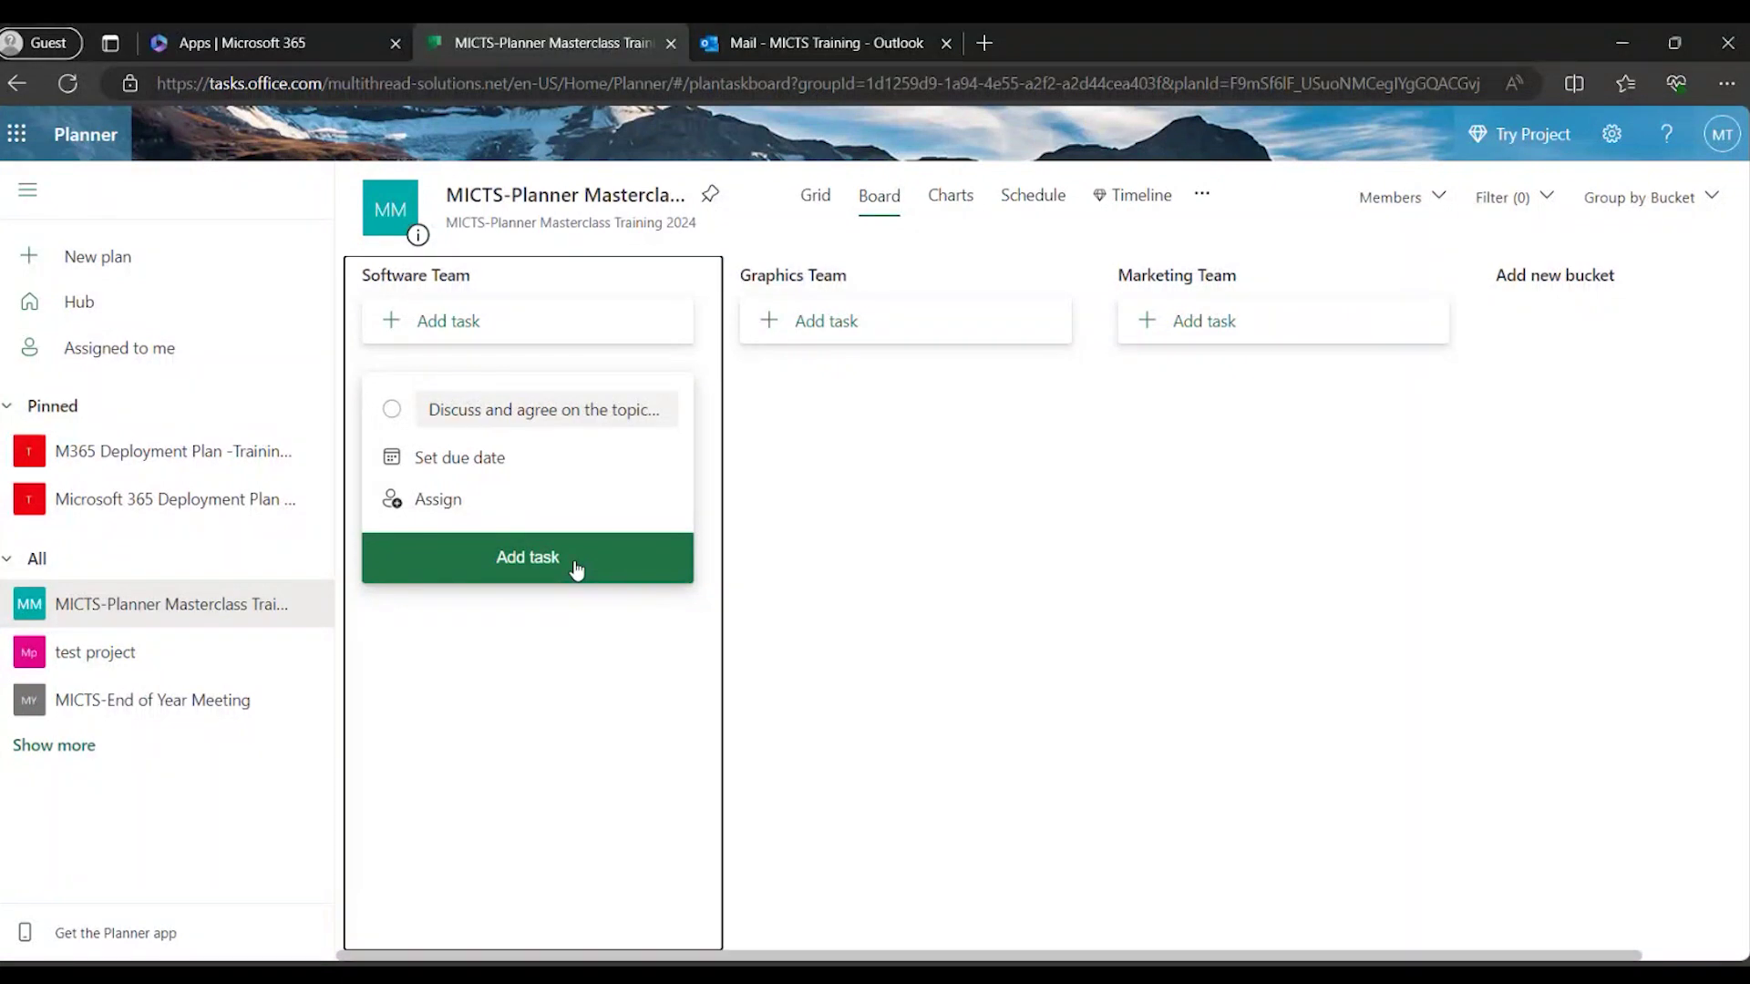
left_click(840, 574)
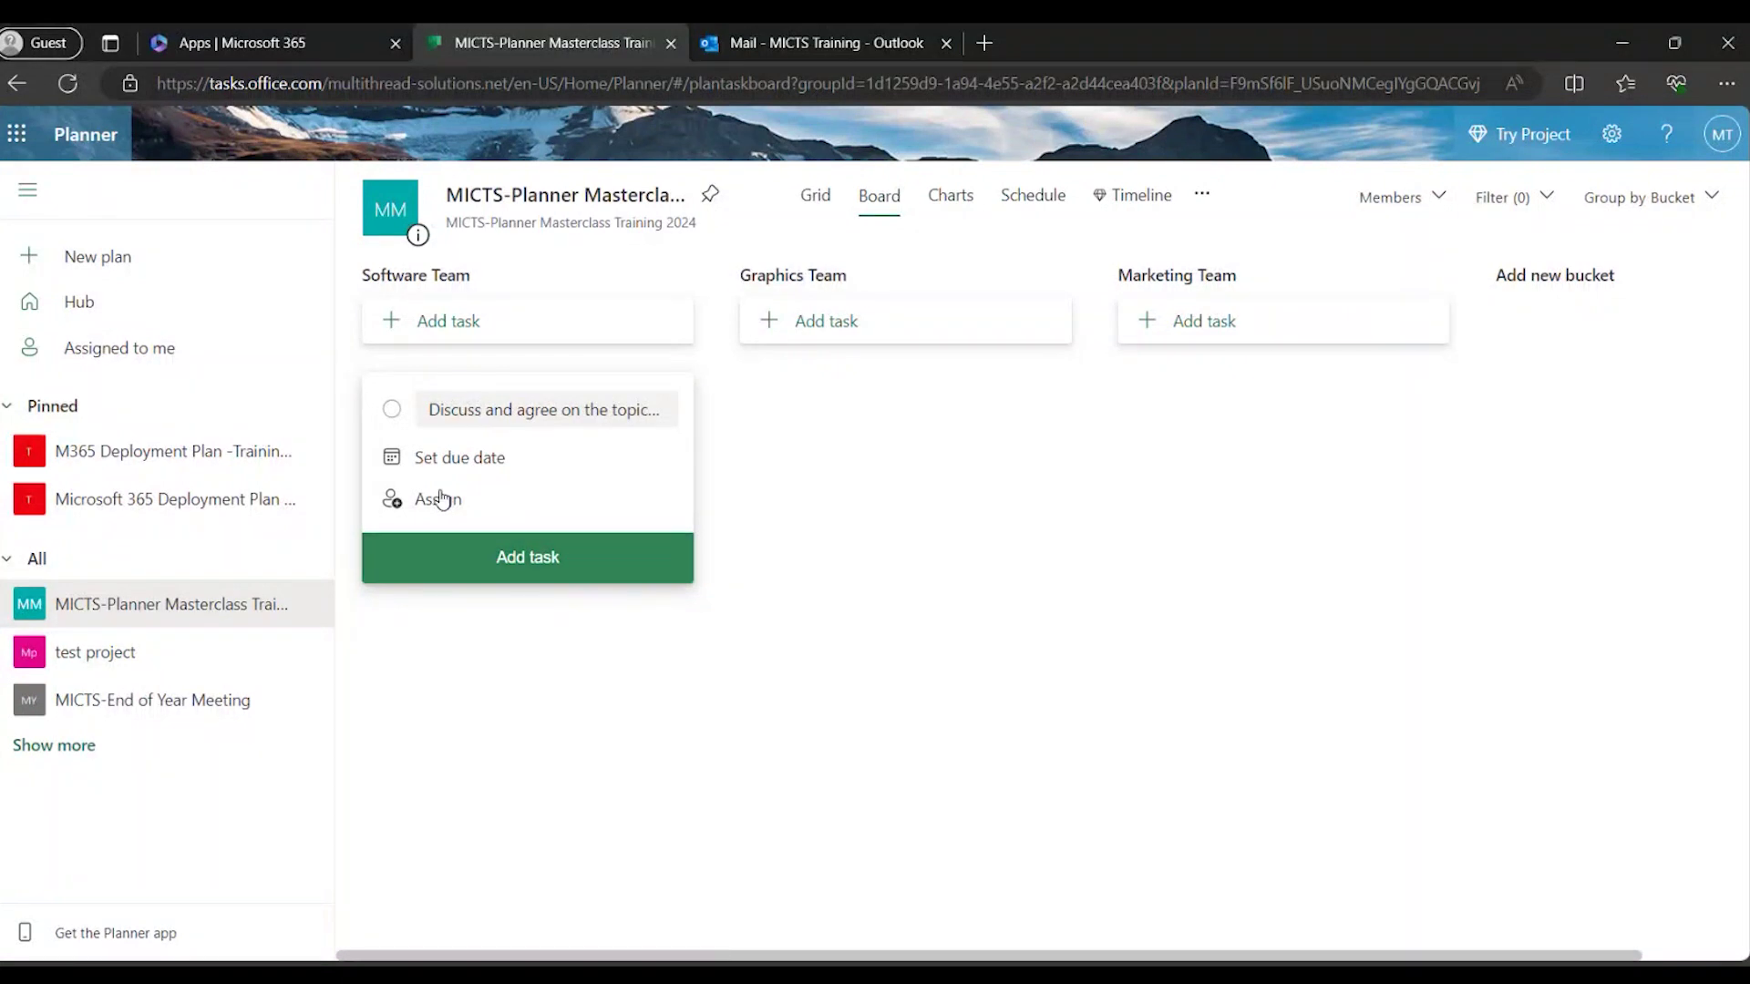
left_click(577, 567)
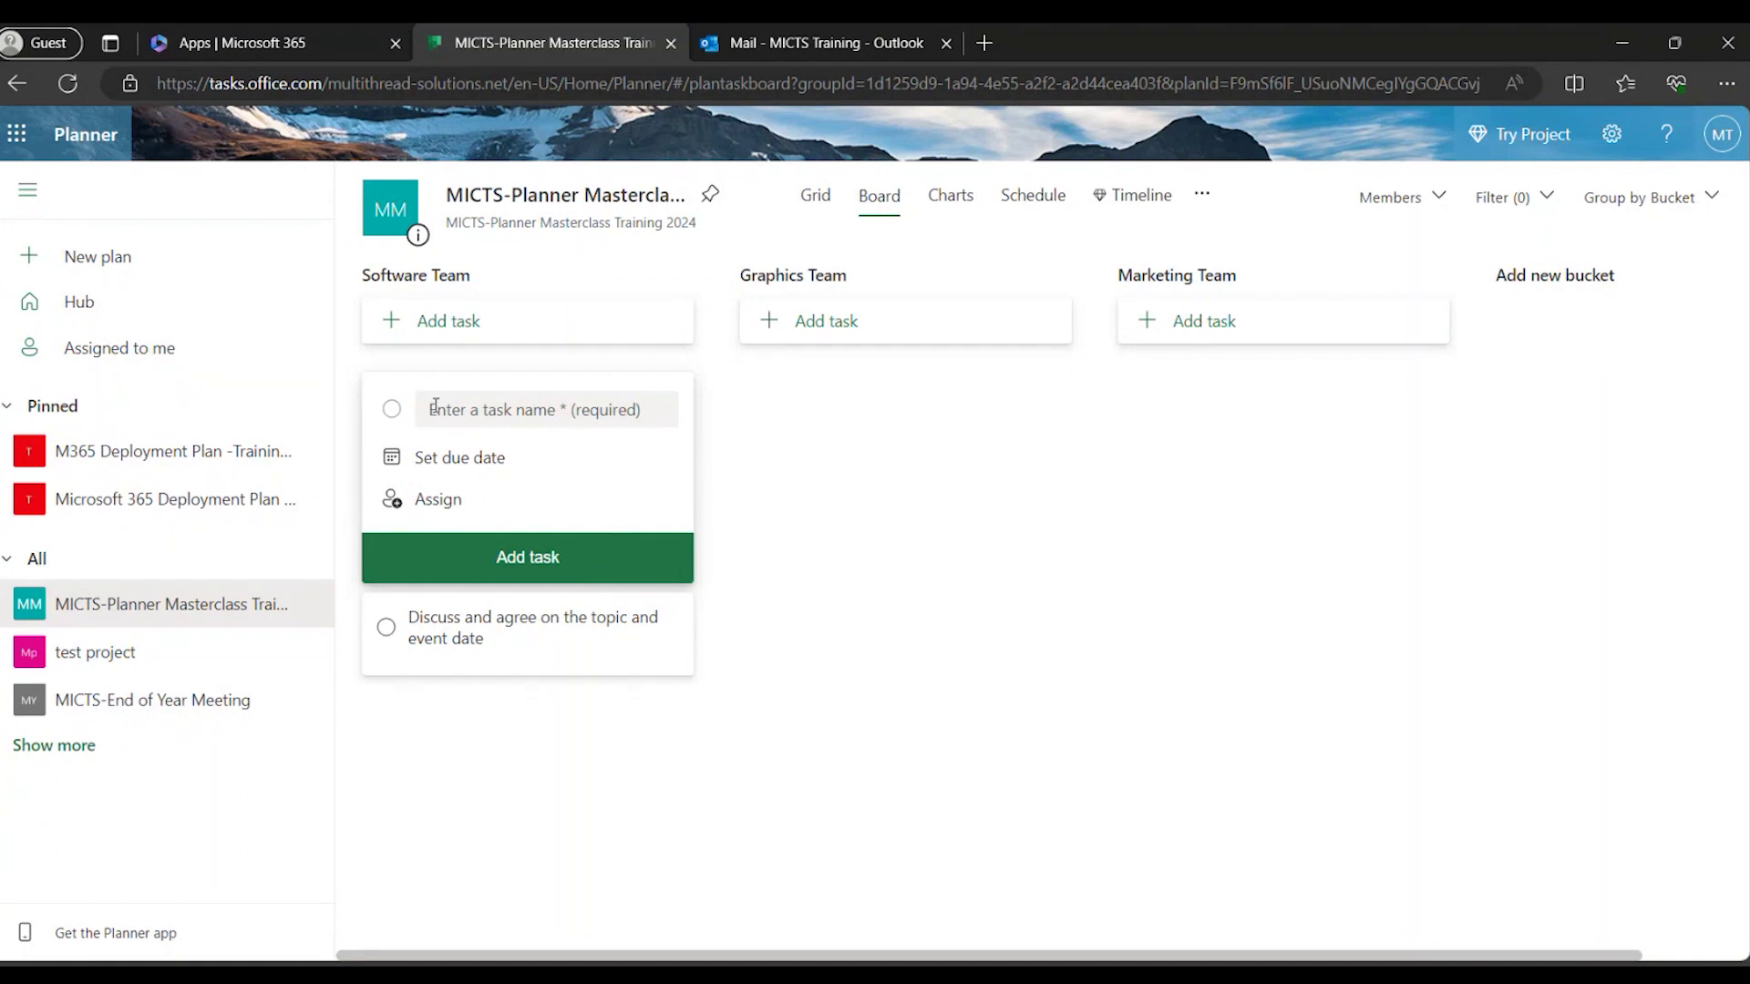
key("Tab")
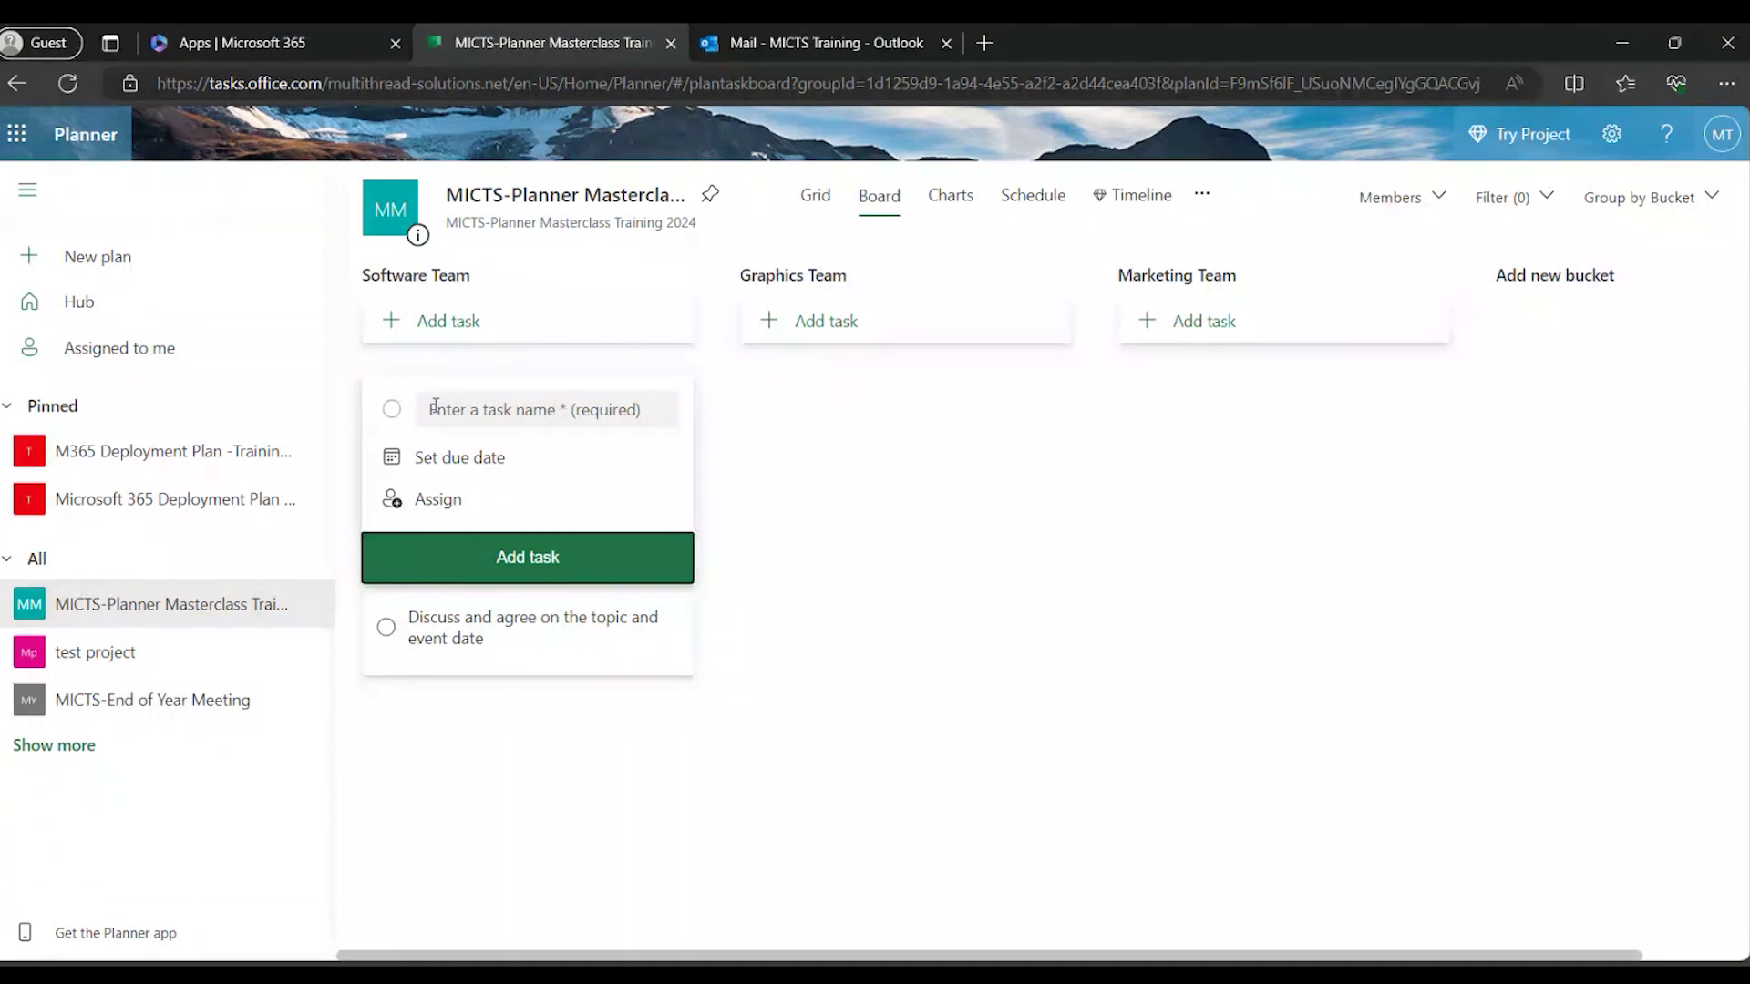
Add the task 'Create training content for the chosen topic' to Software Team.
left_click(434, 407)
type("Create tr")
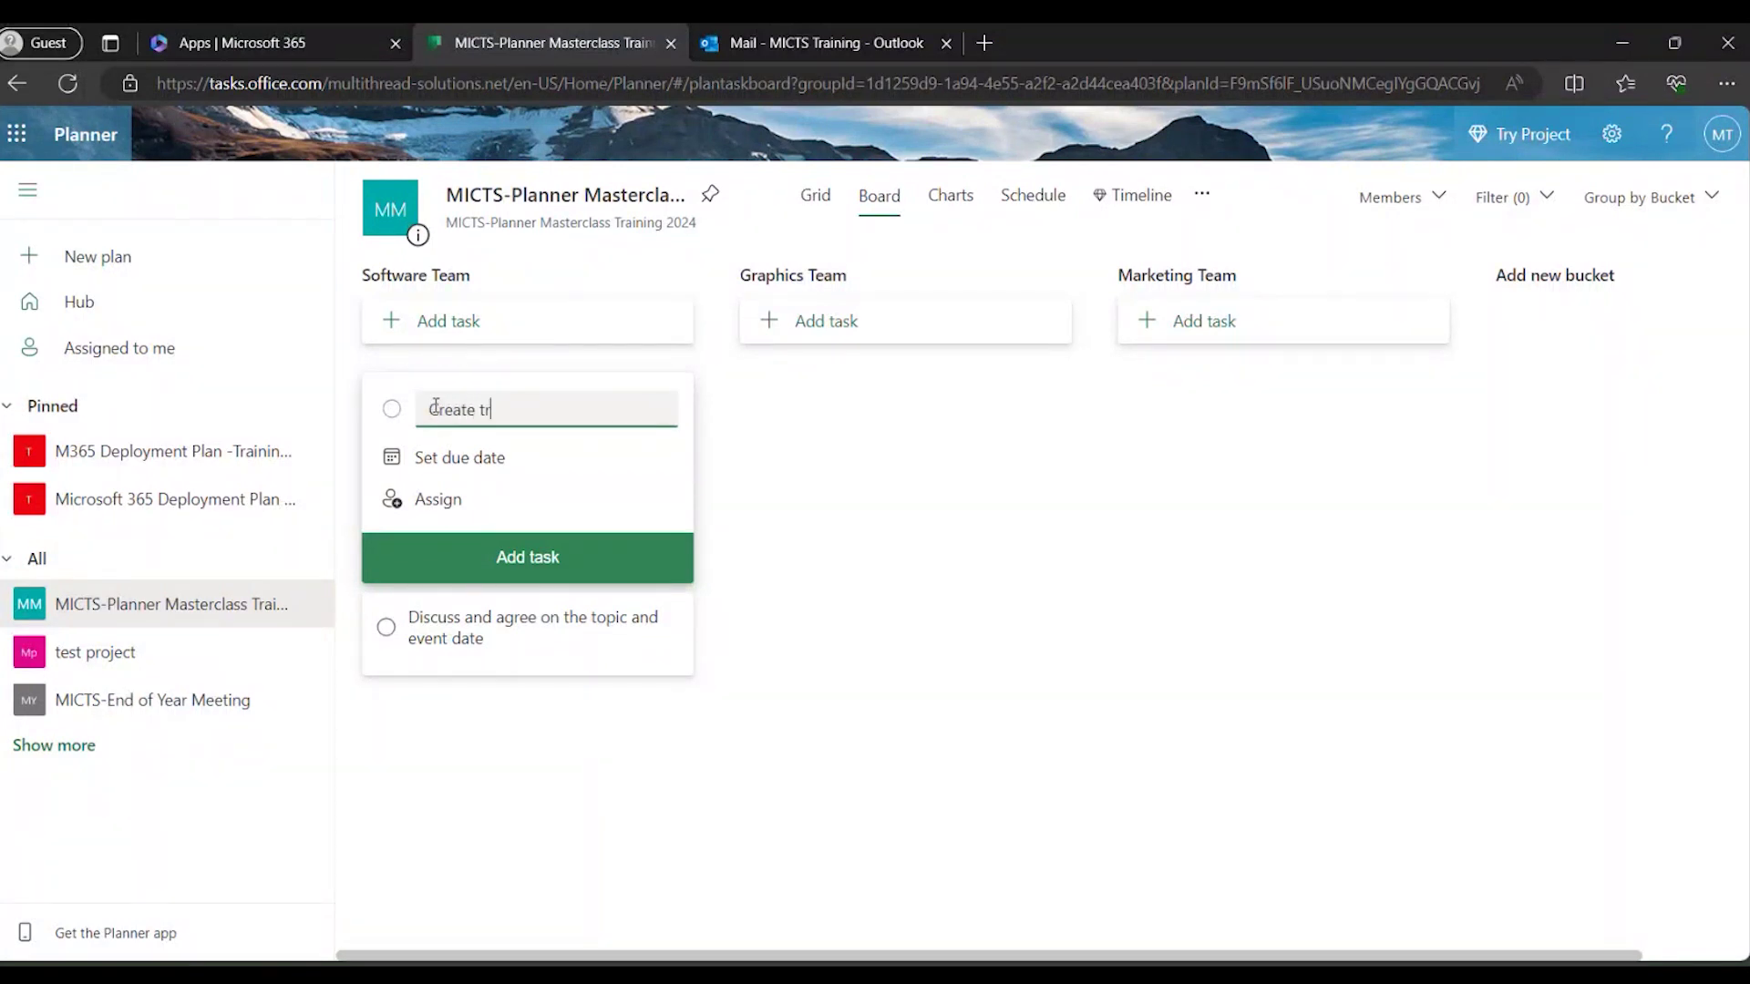
type("aining content for the chosen")
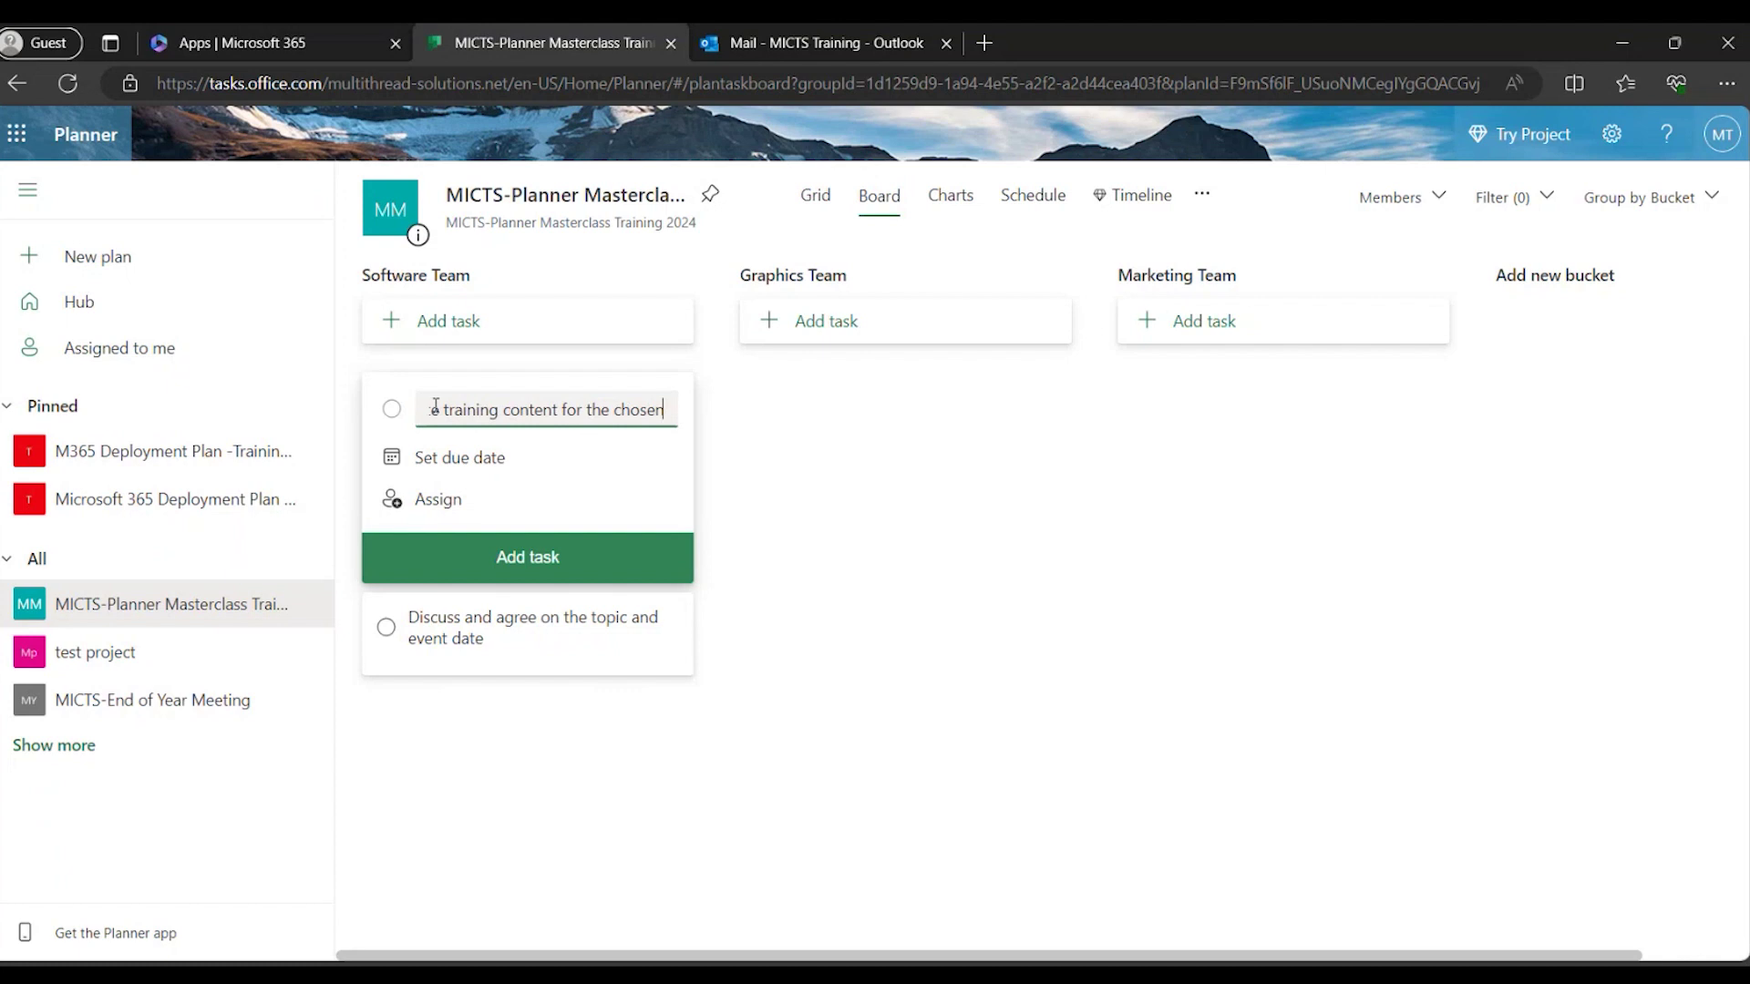
type(" topic")
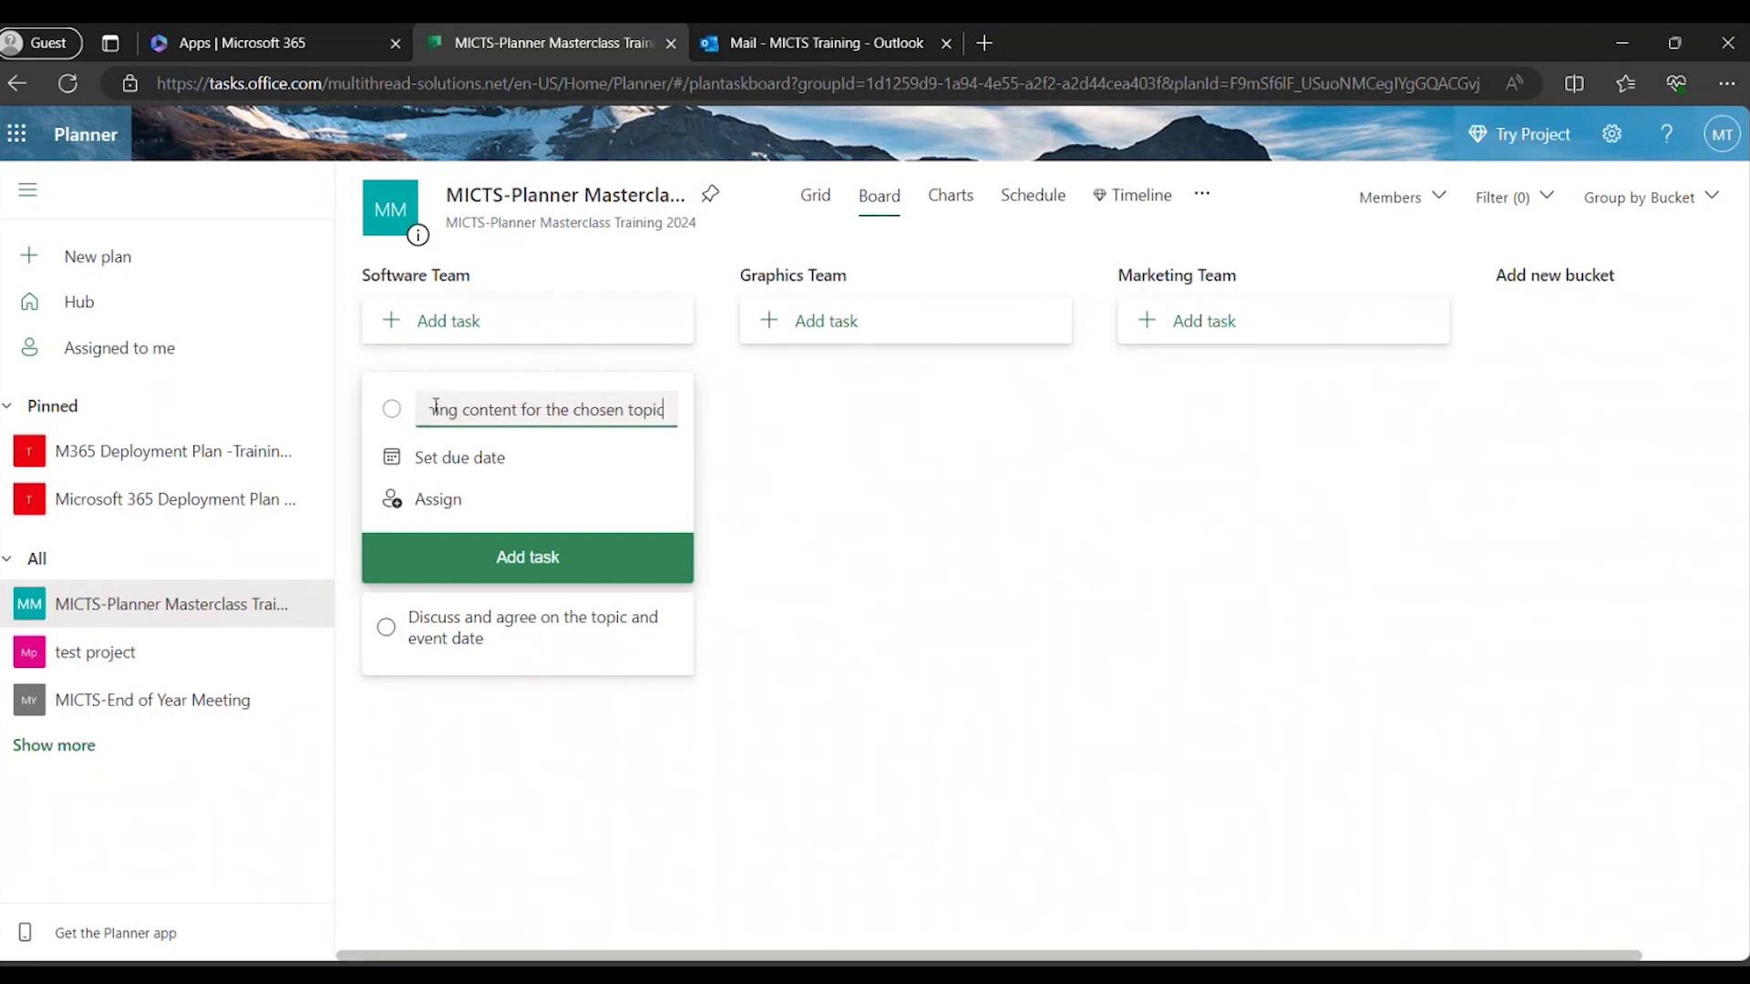
left_click(756, 483)
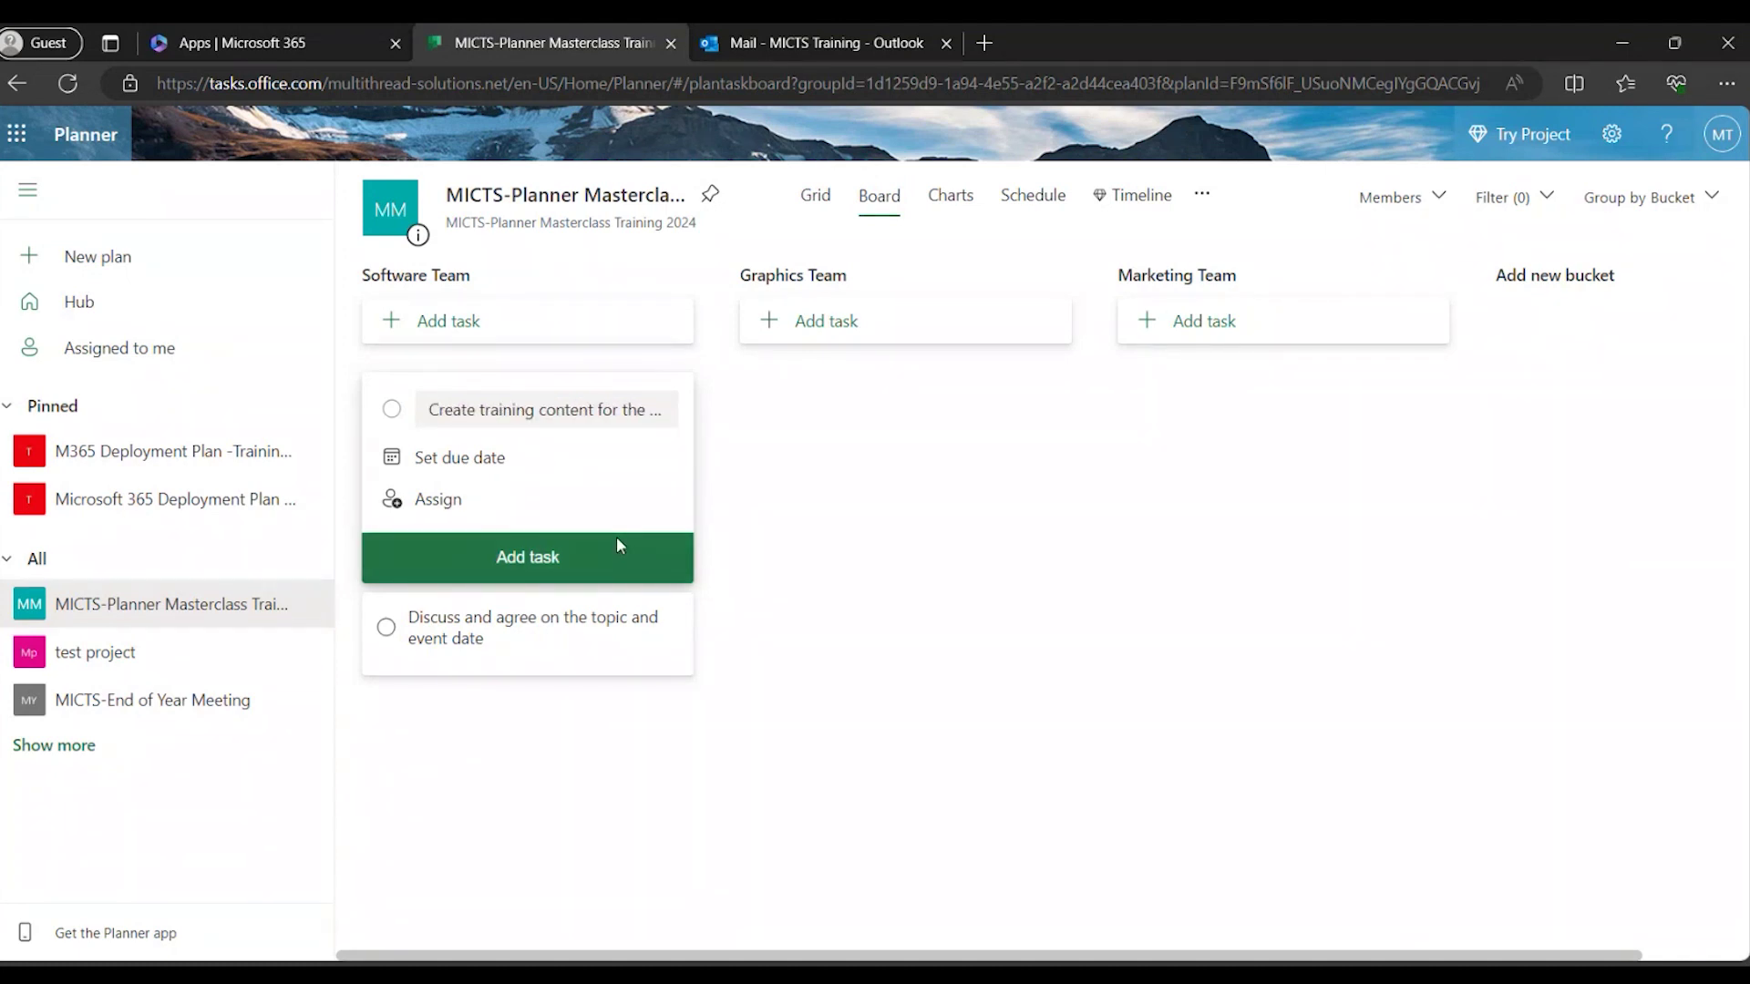
left_click(590, 558)
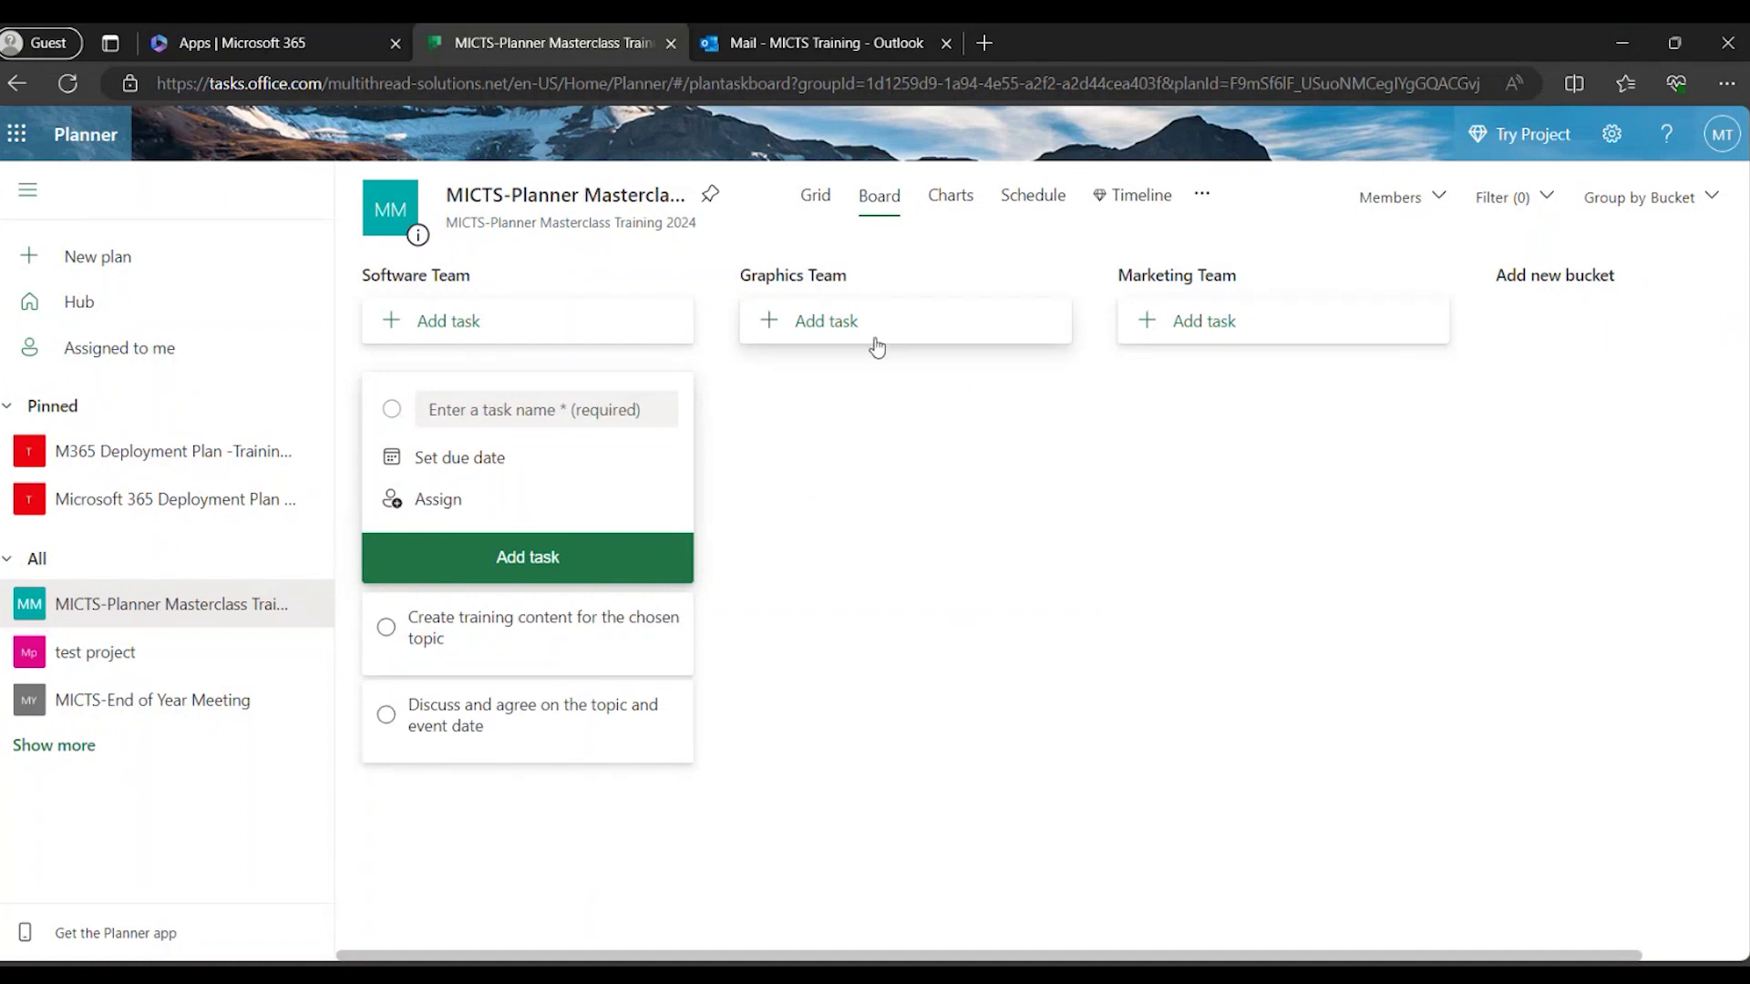
Add the task 'design flier and event brochure' to the Graphics Team bucket.
left_click(822, 324)
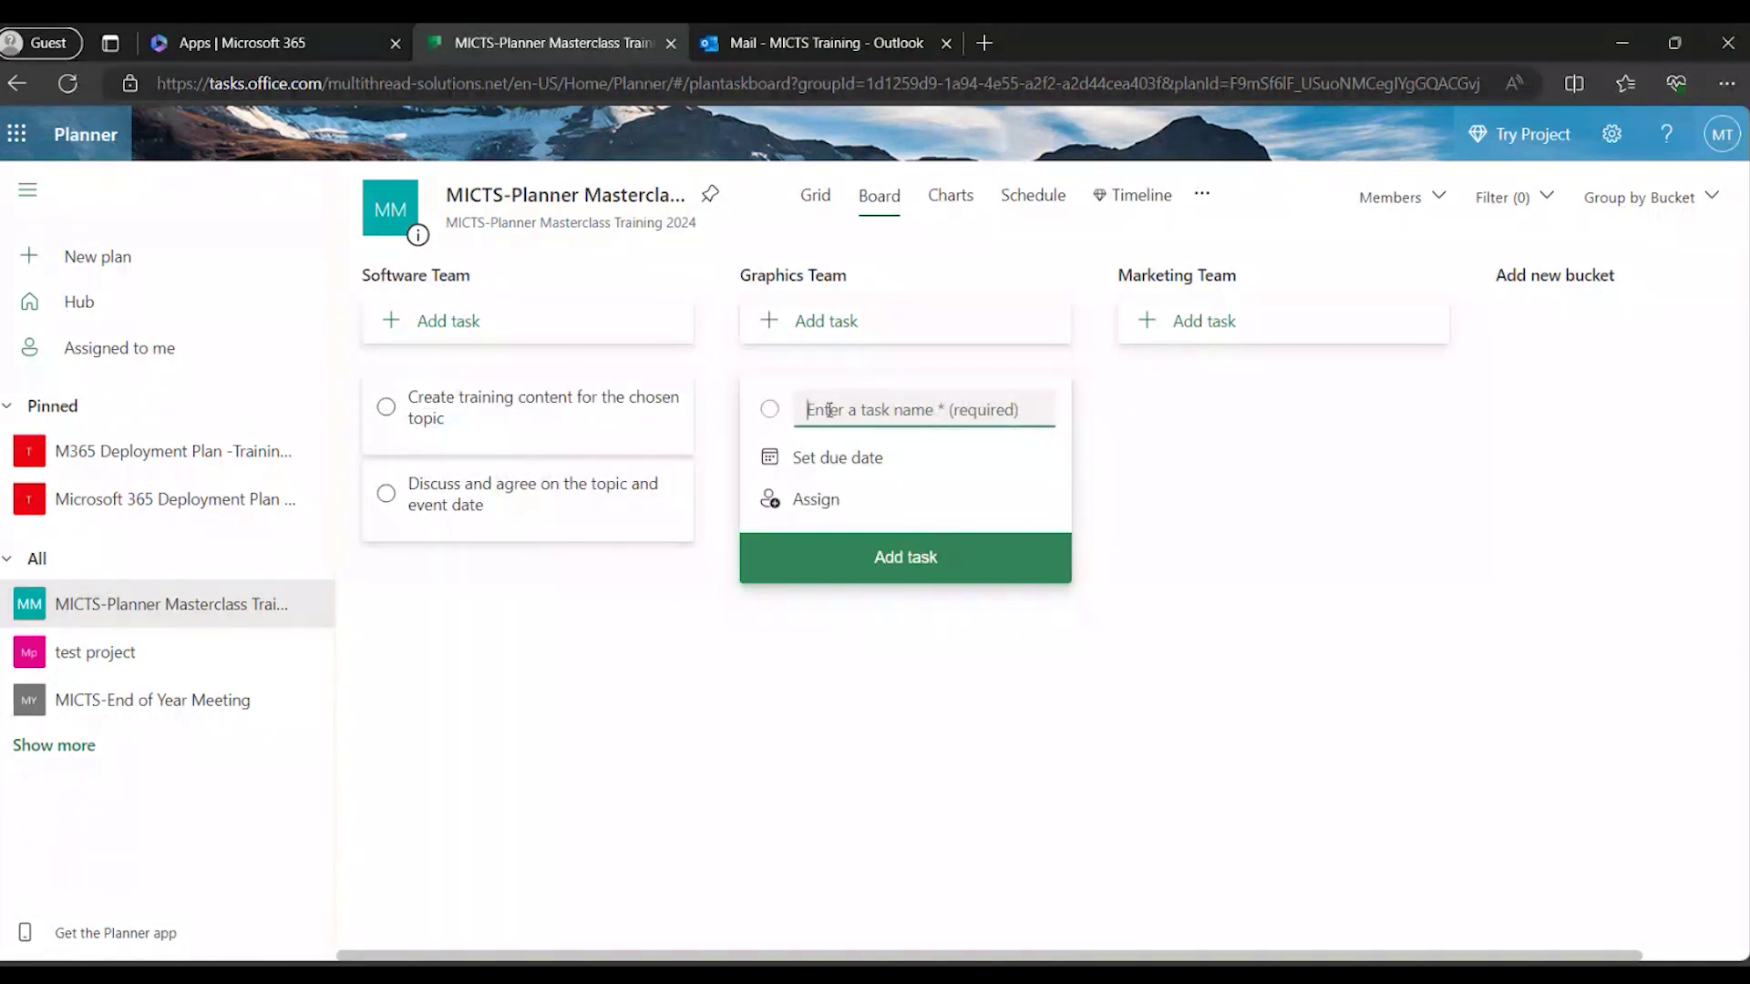
type("design ")
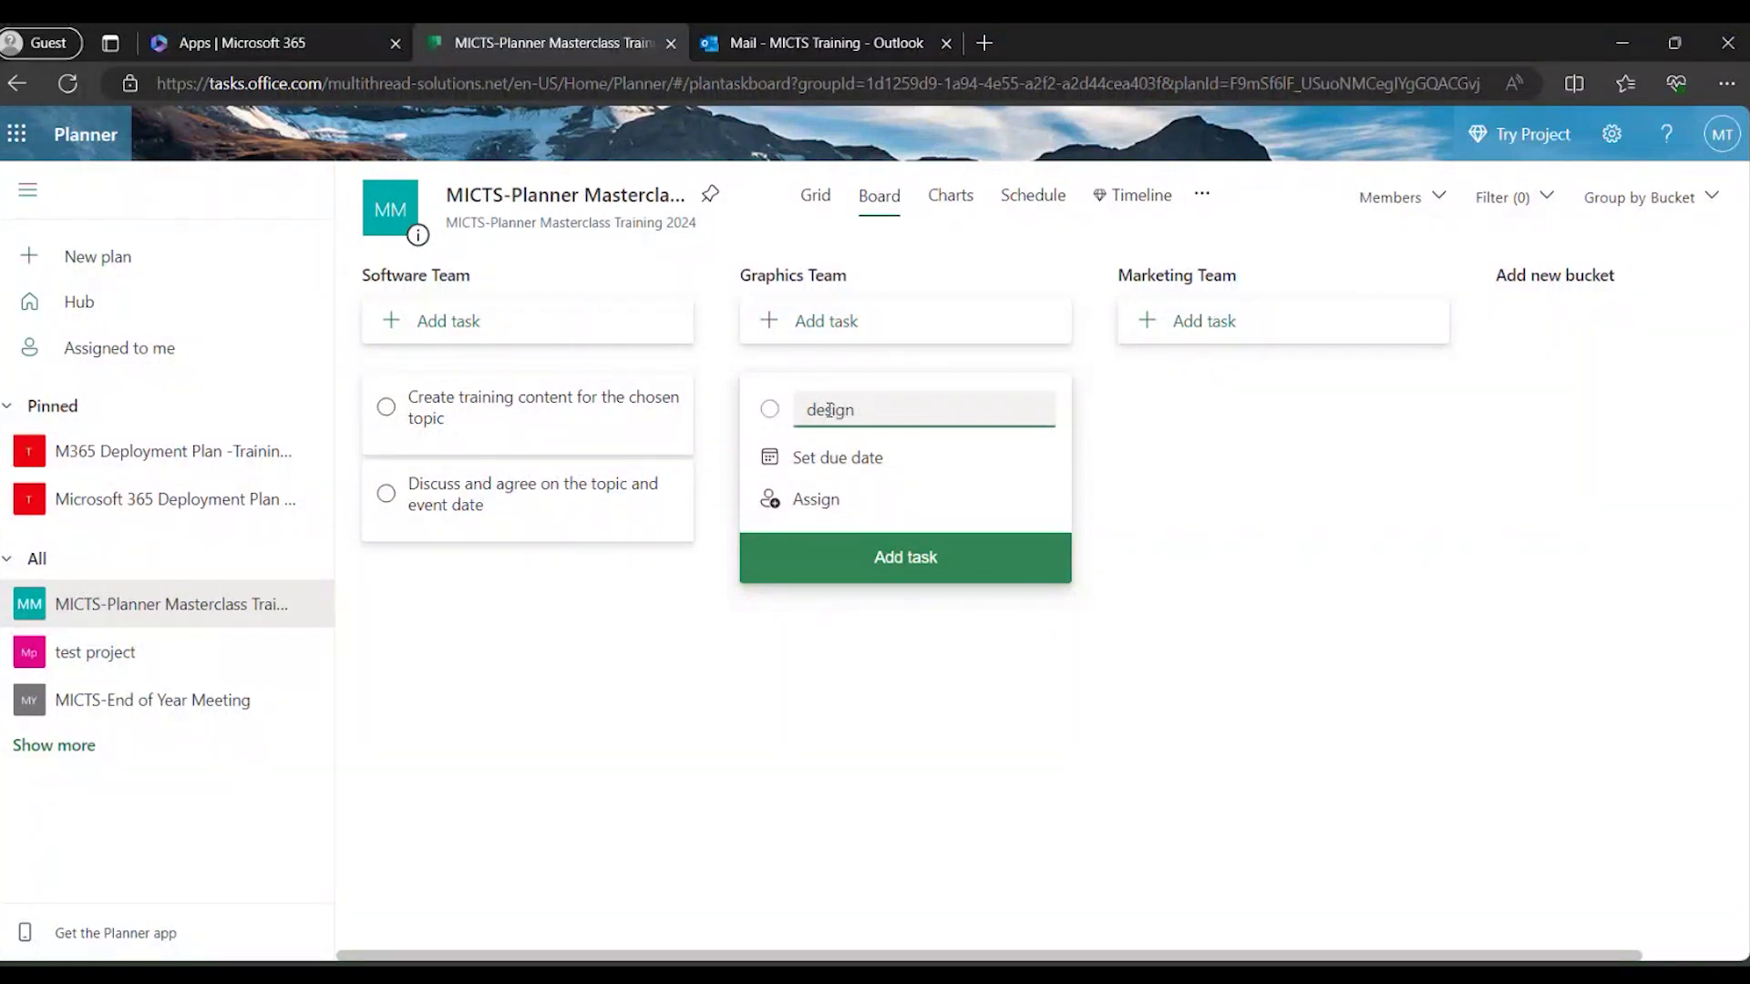
type("flier and event brochure")
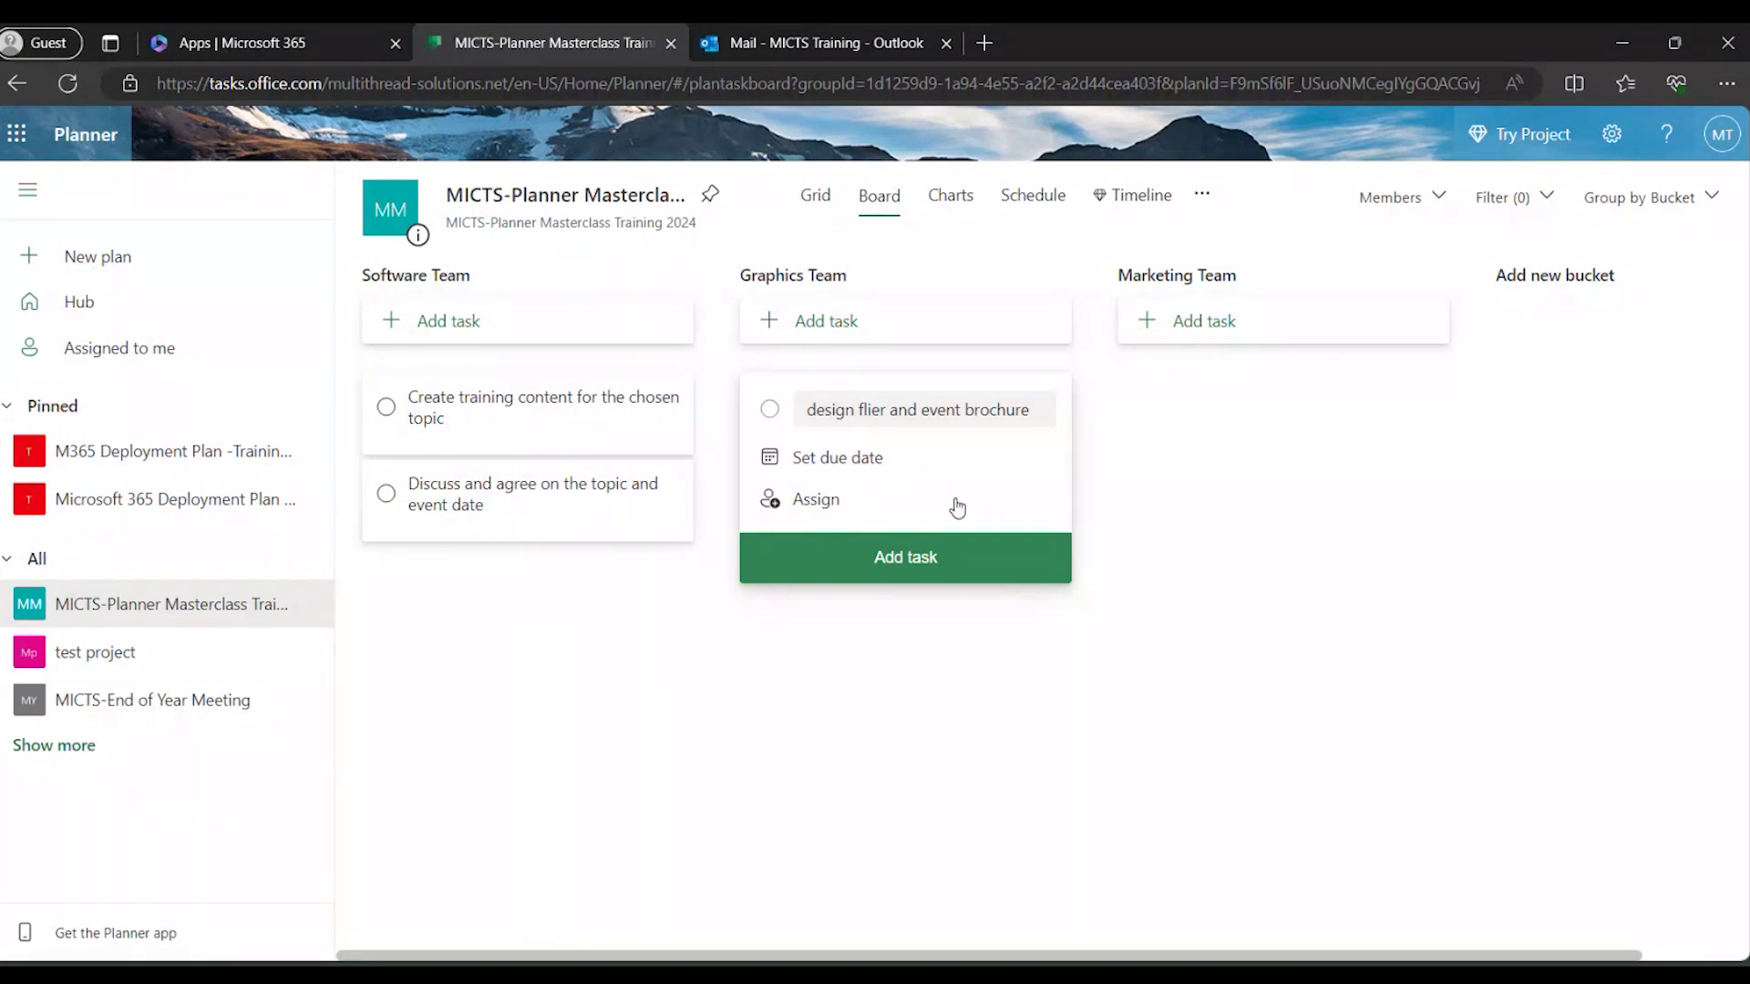
left_click(998, 466)
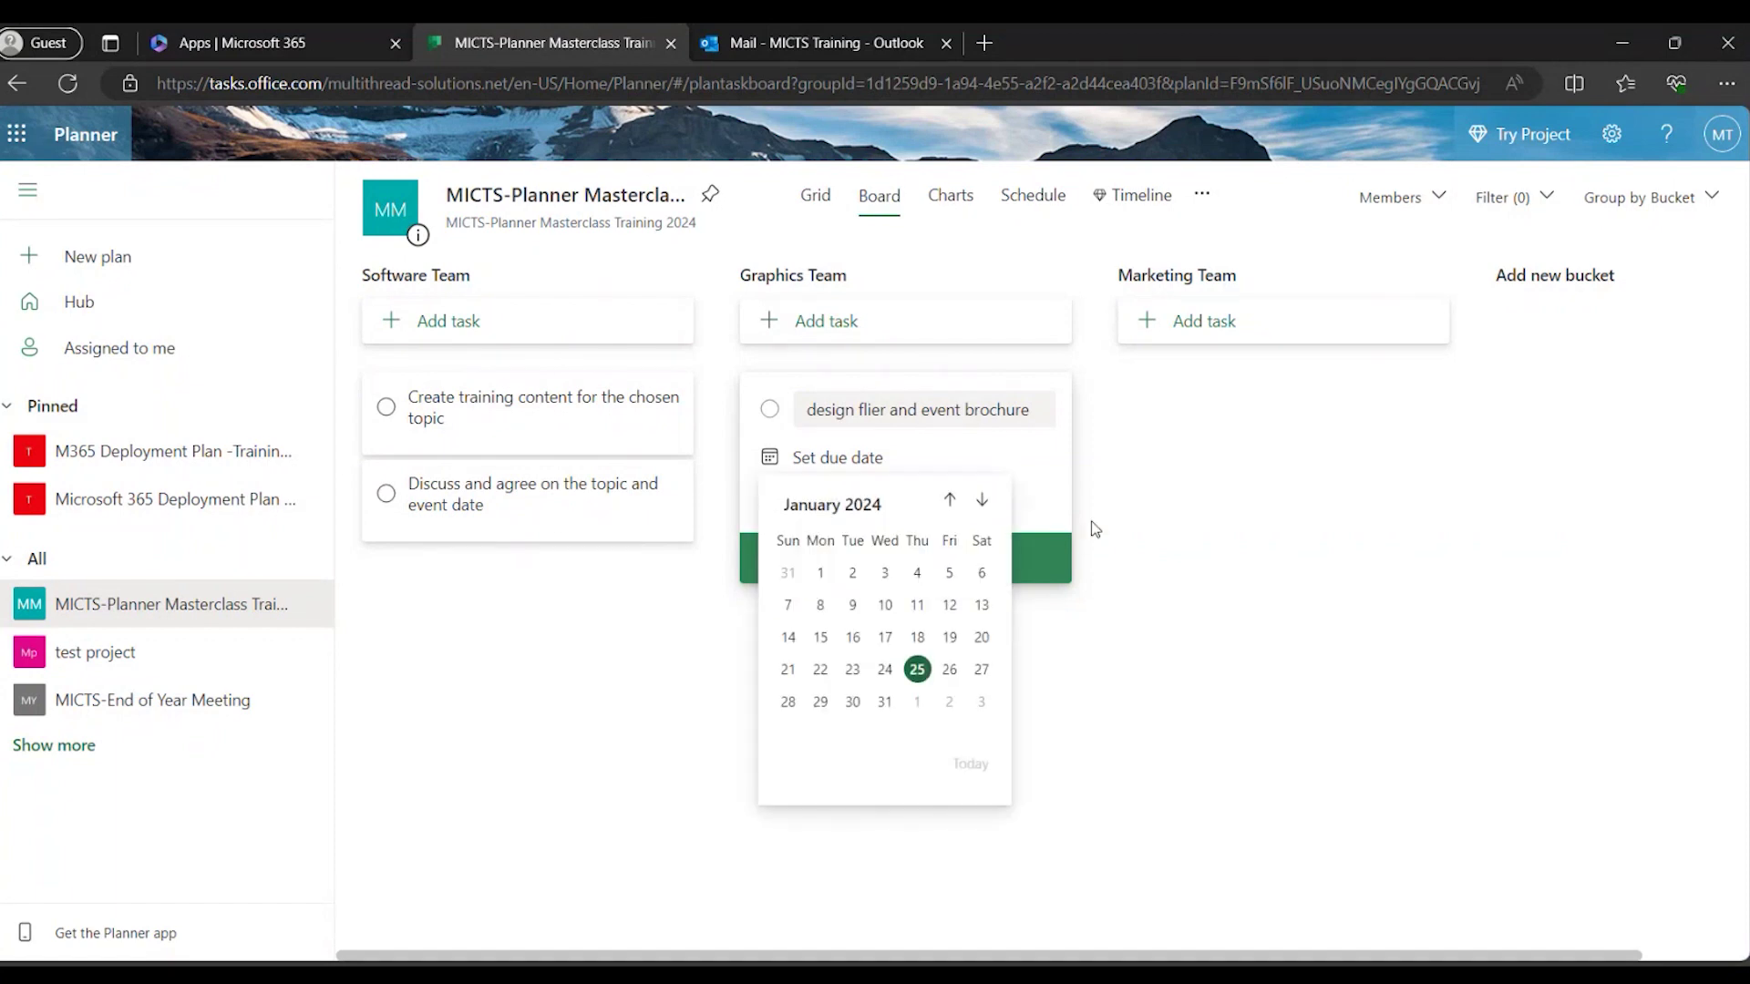
left_click(994, 556)
key("Escape")
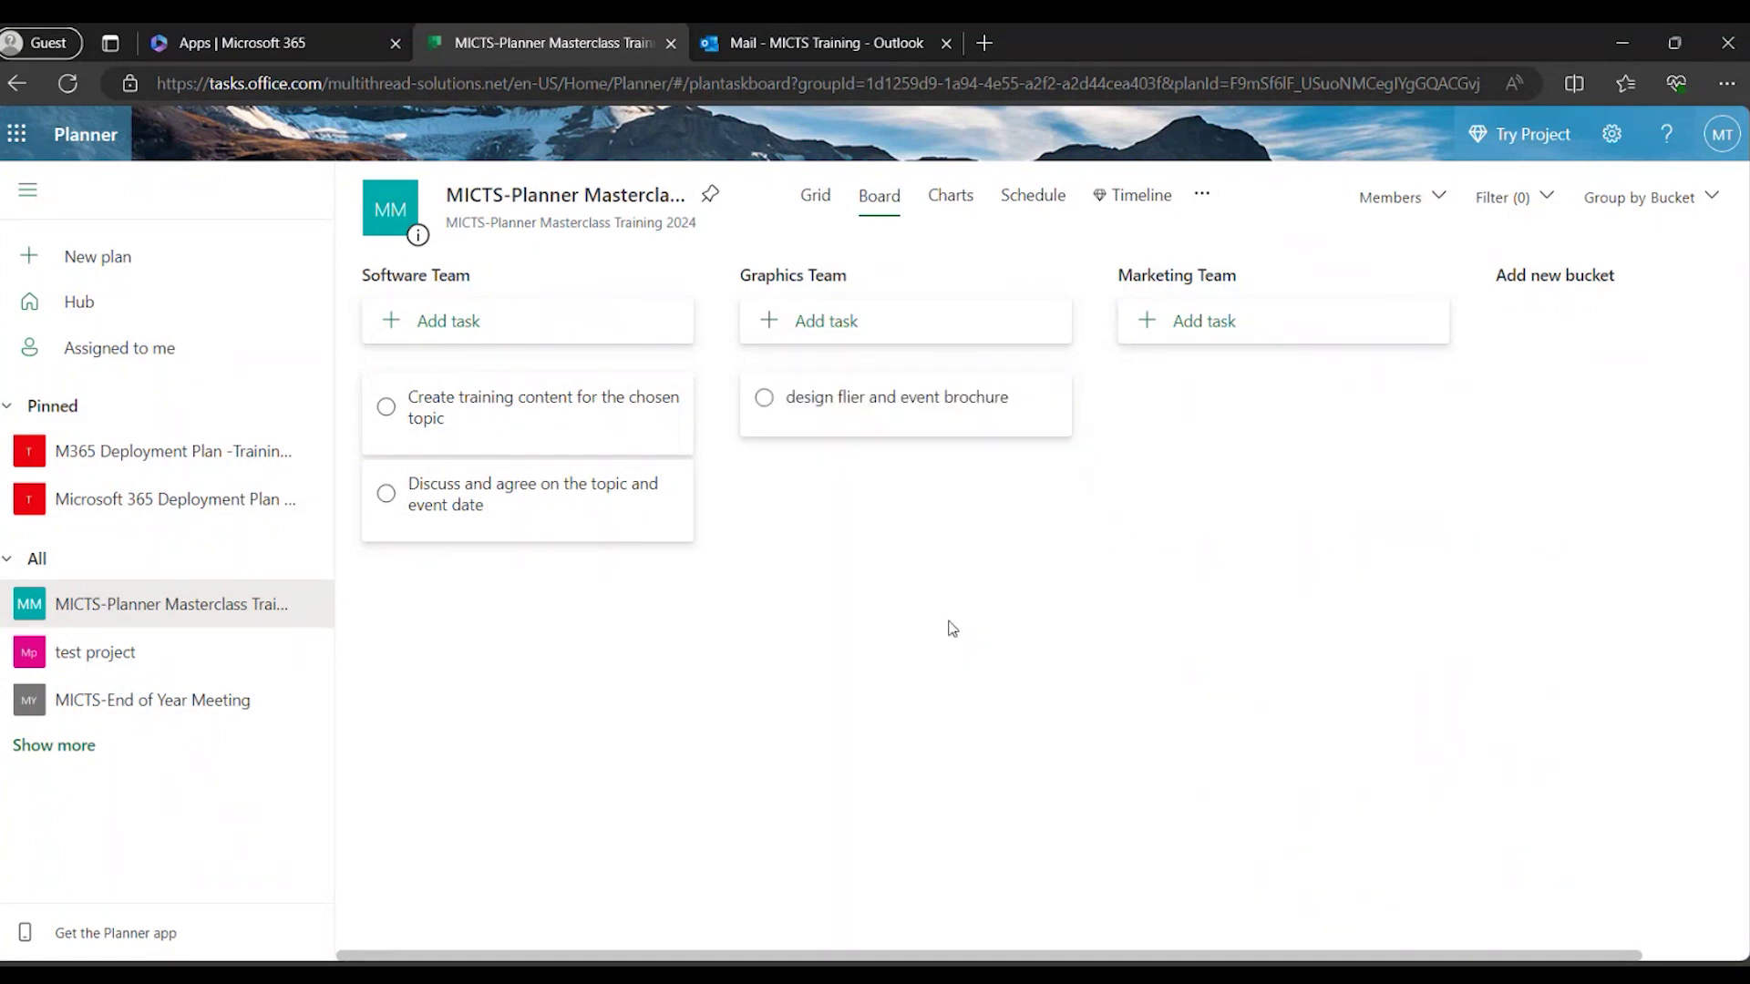
Open the 'design flier and event brochure' task details down to its Checklist section.
left_click(902, 415)
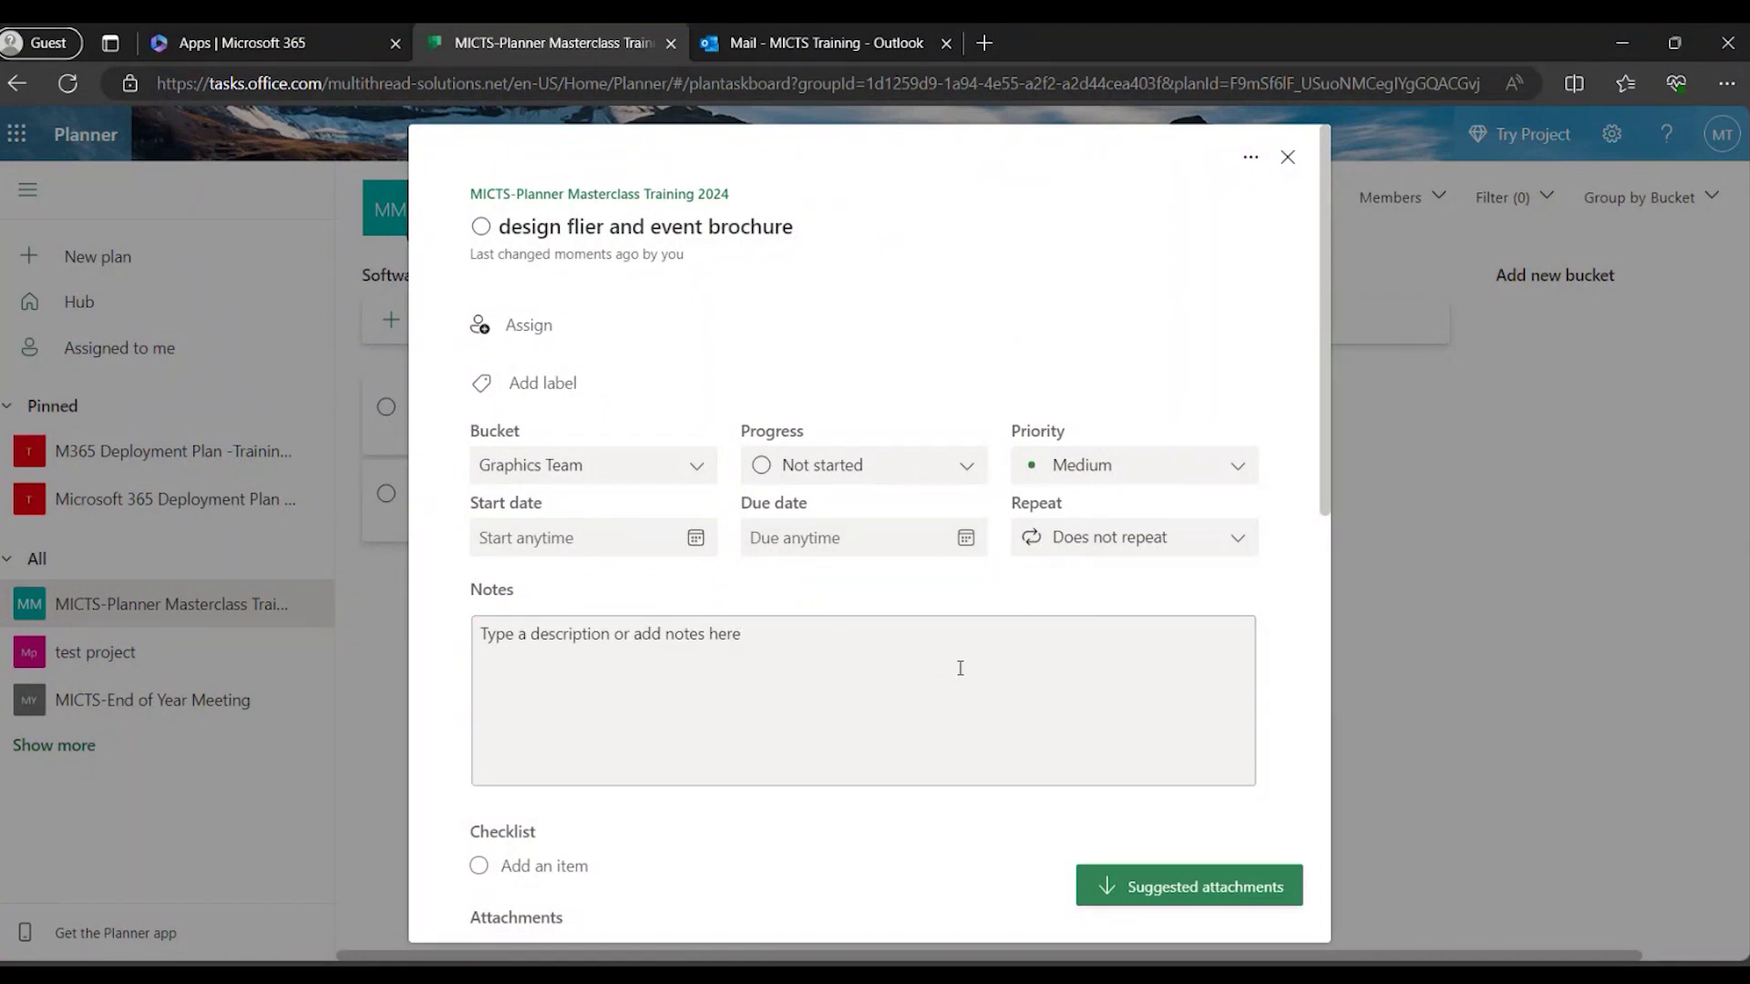
scroll(959, 668, "down", 3)
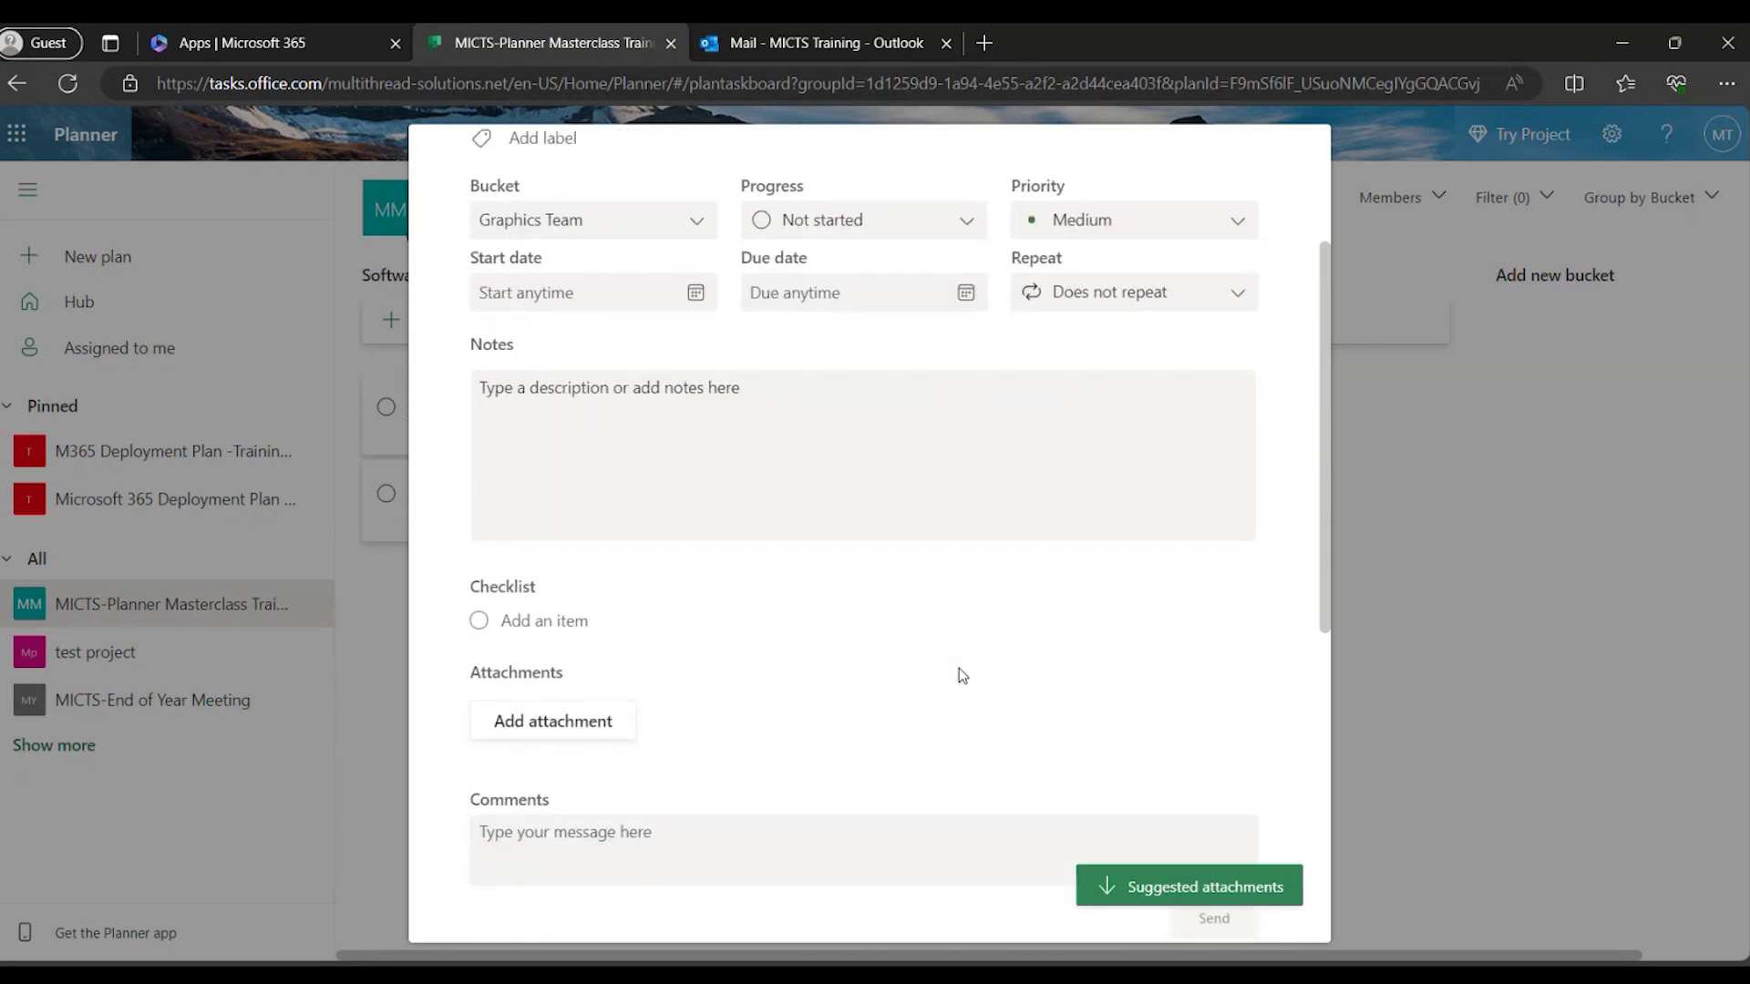
scroll(959, 672, "up", 3)
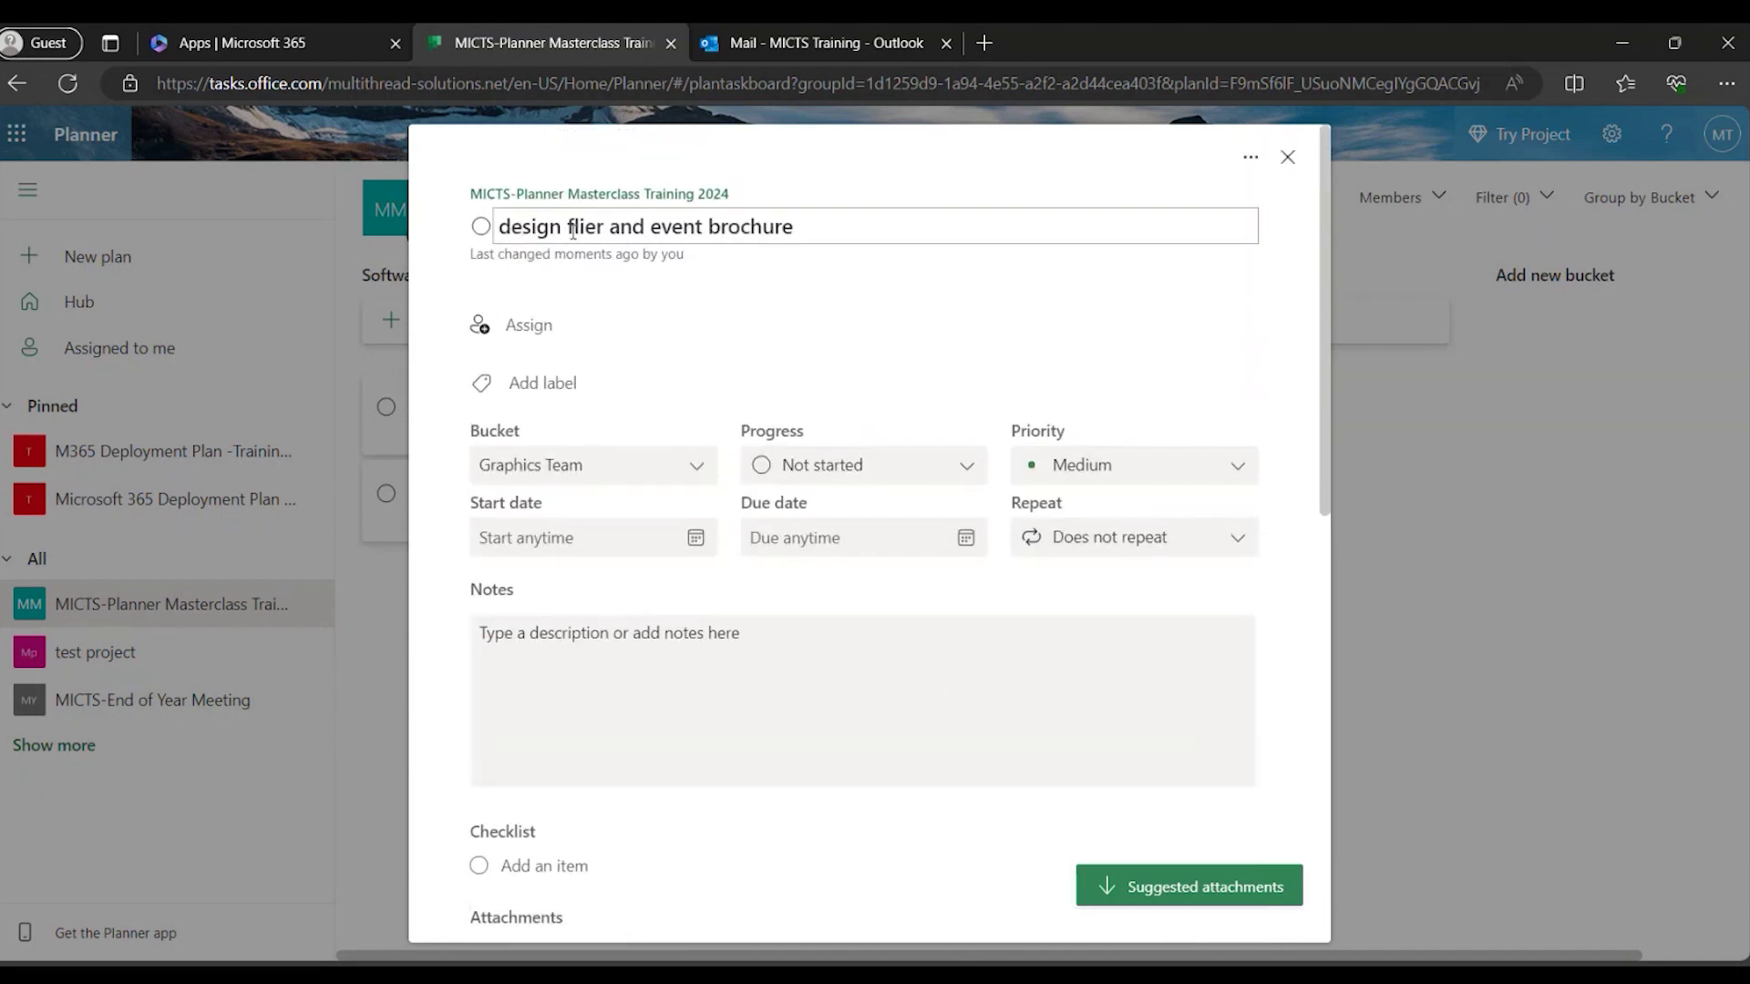
scroll(664, 538, "down", 3)
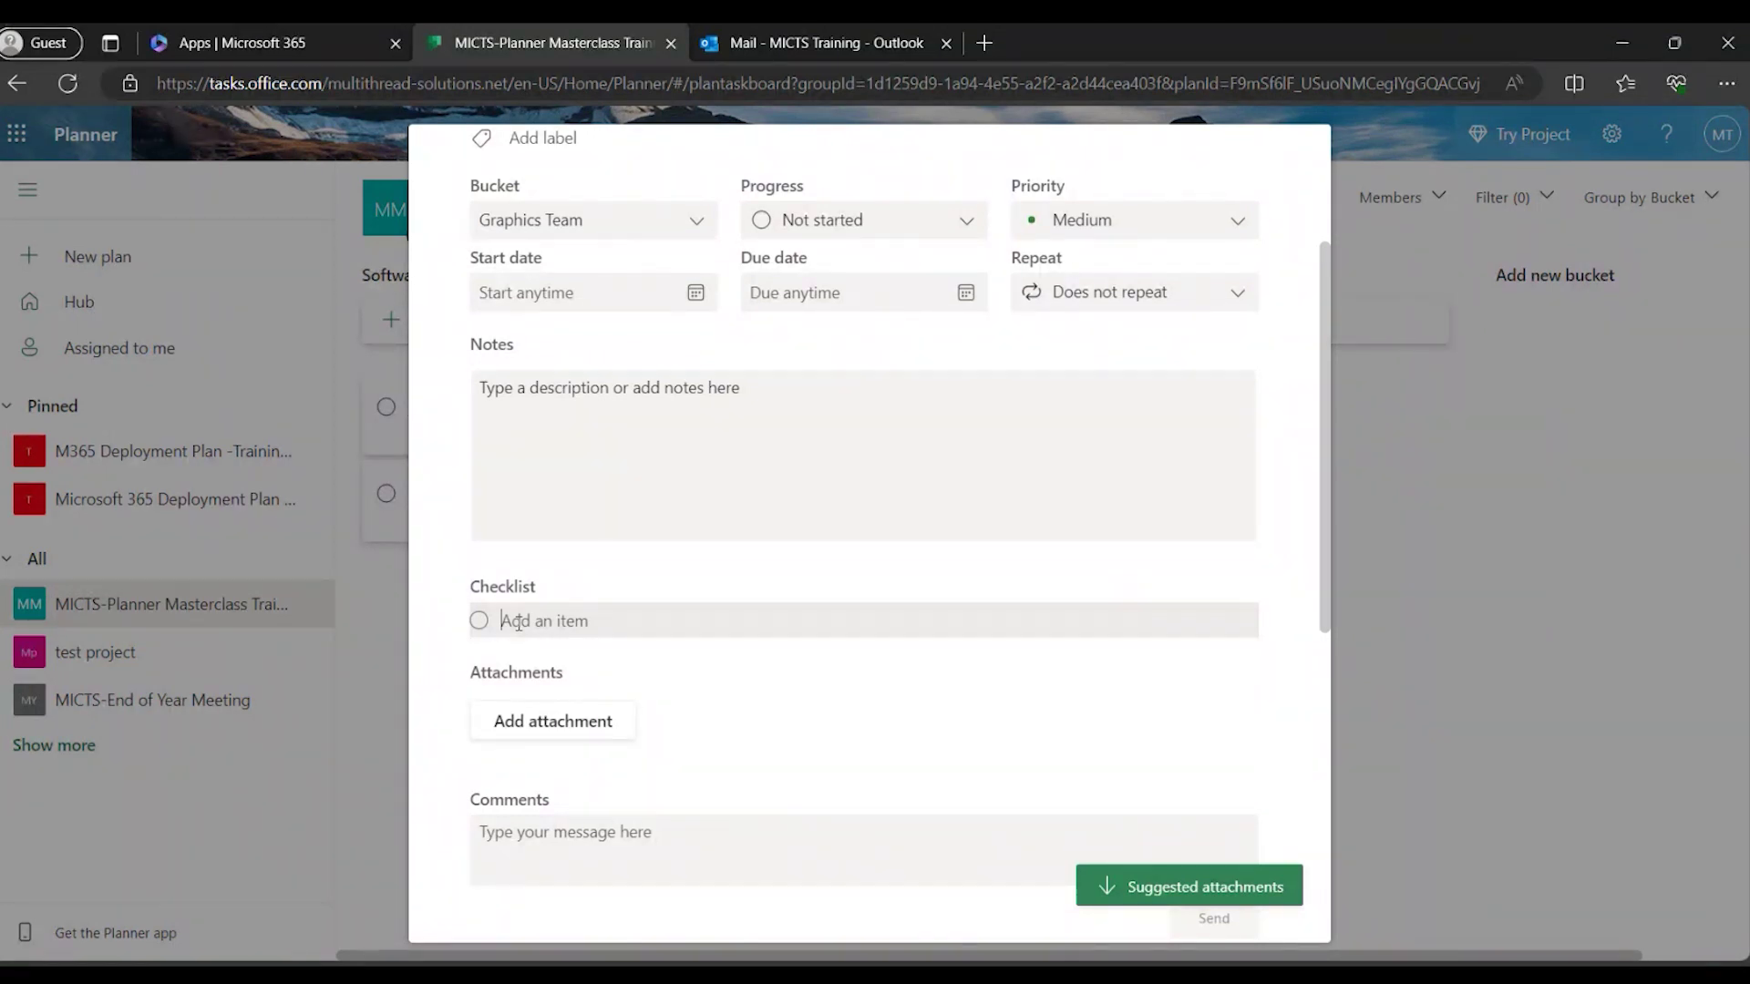
Add checklist items 'Get content from the Marketing team' and 'get training outline from the software team'.
type("Get content from the Marketing team")
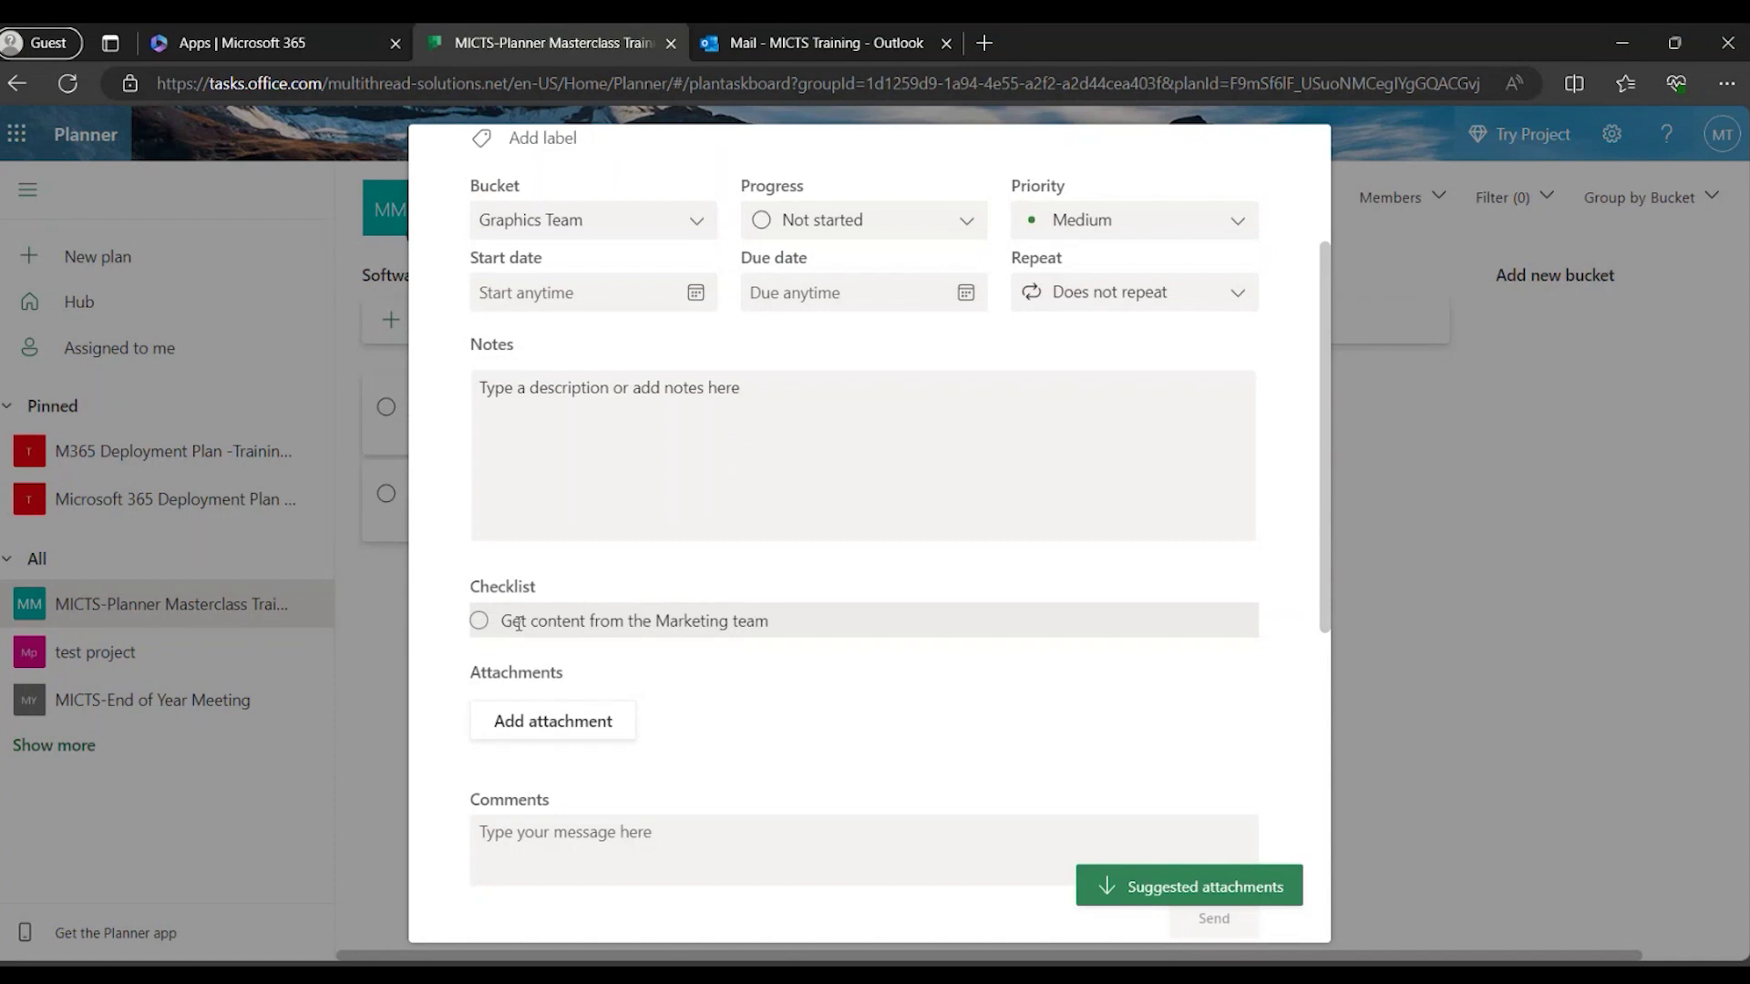
key("Return")
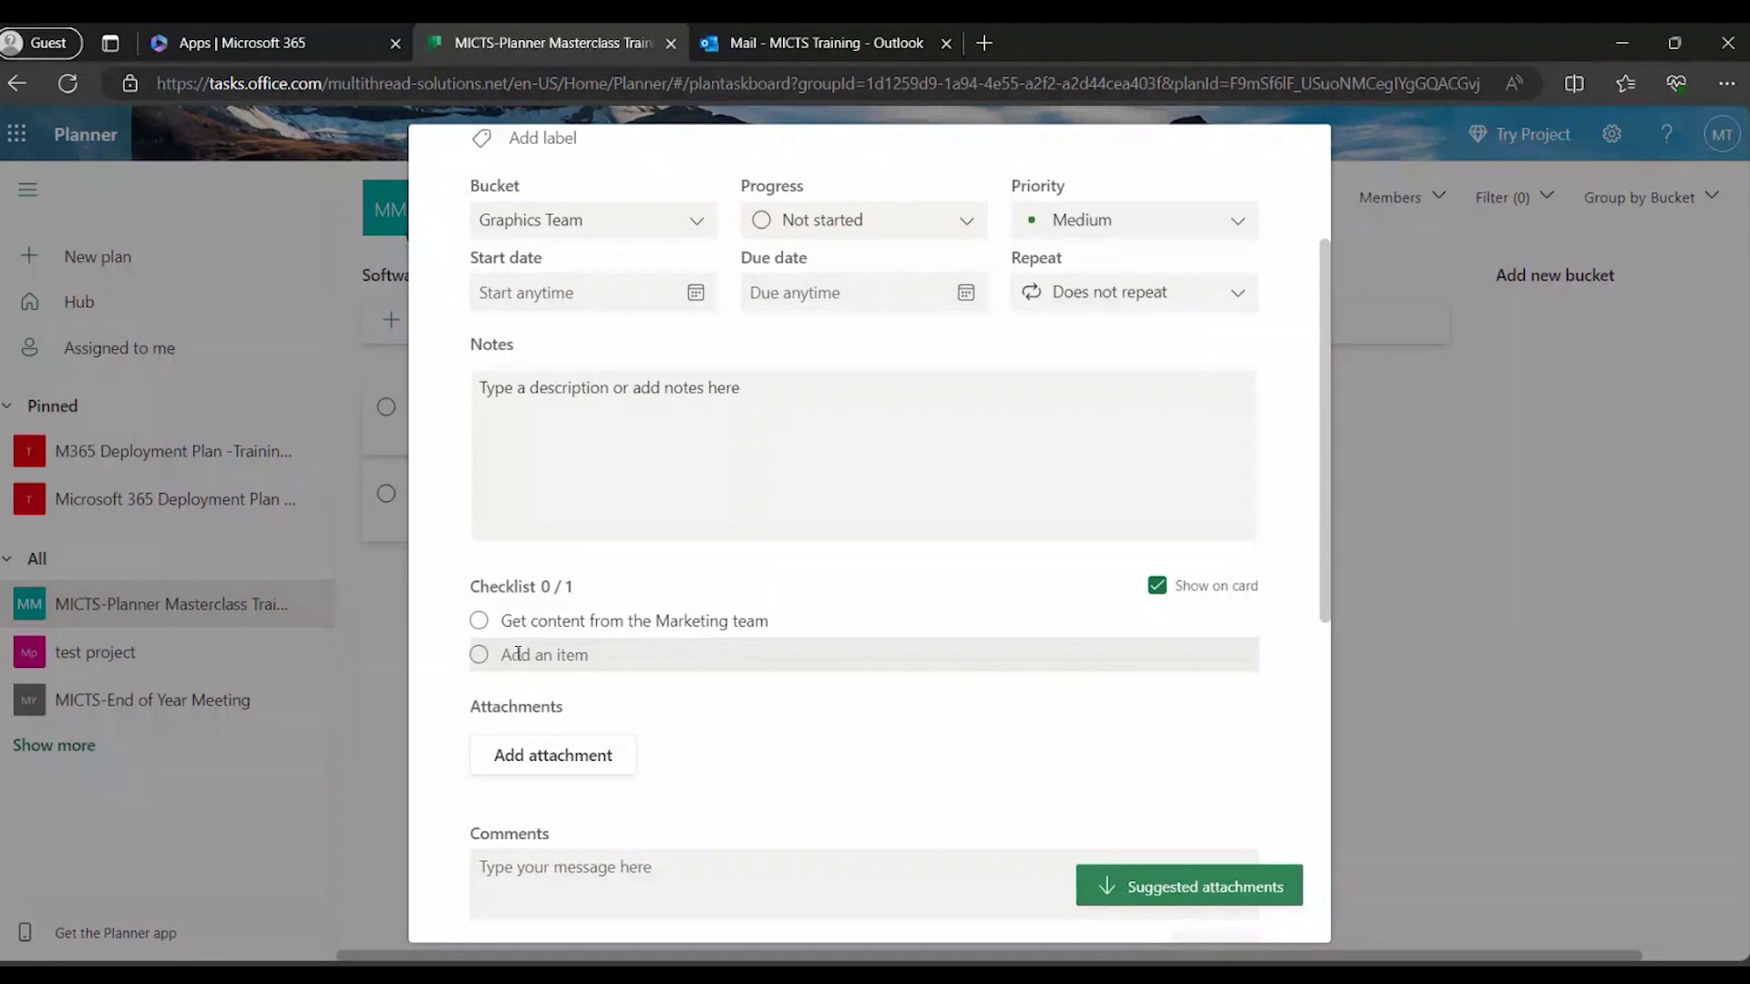
type("get training outline fr")
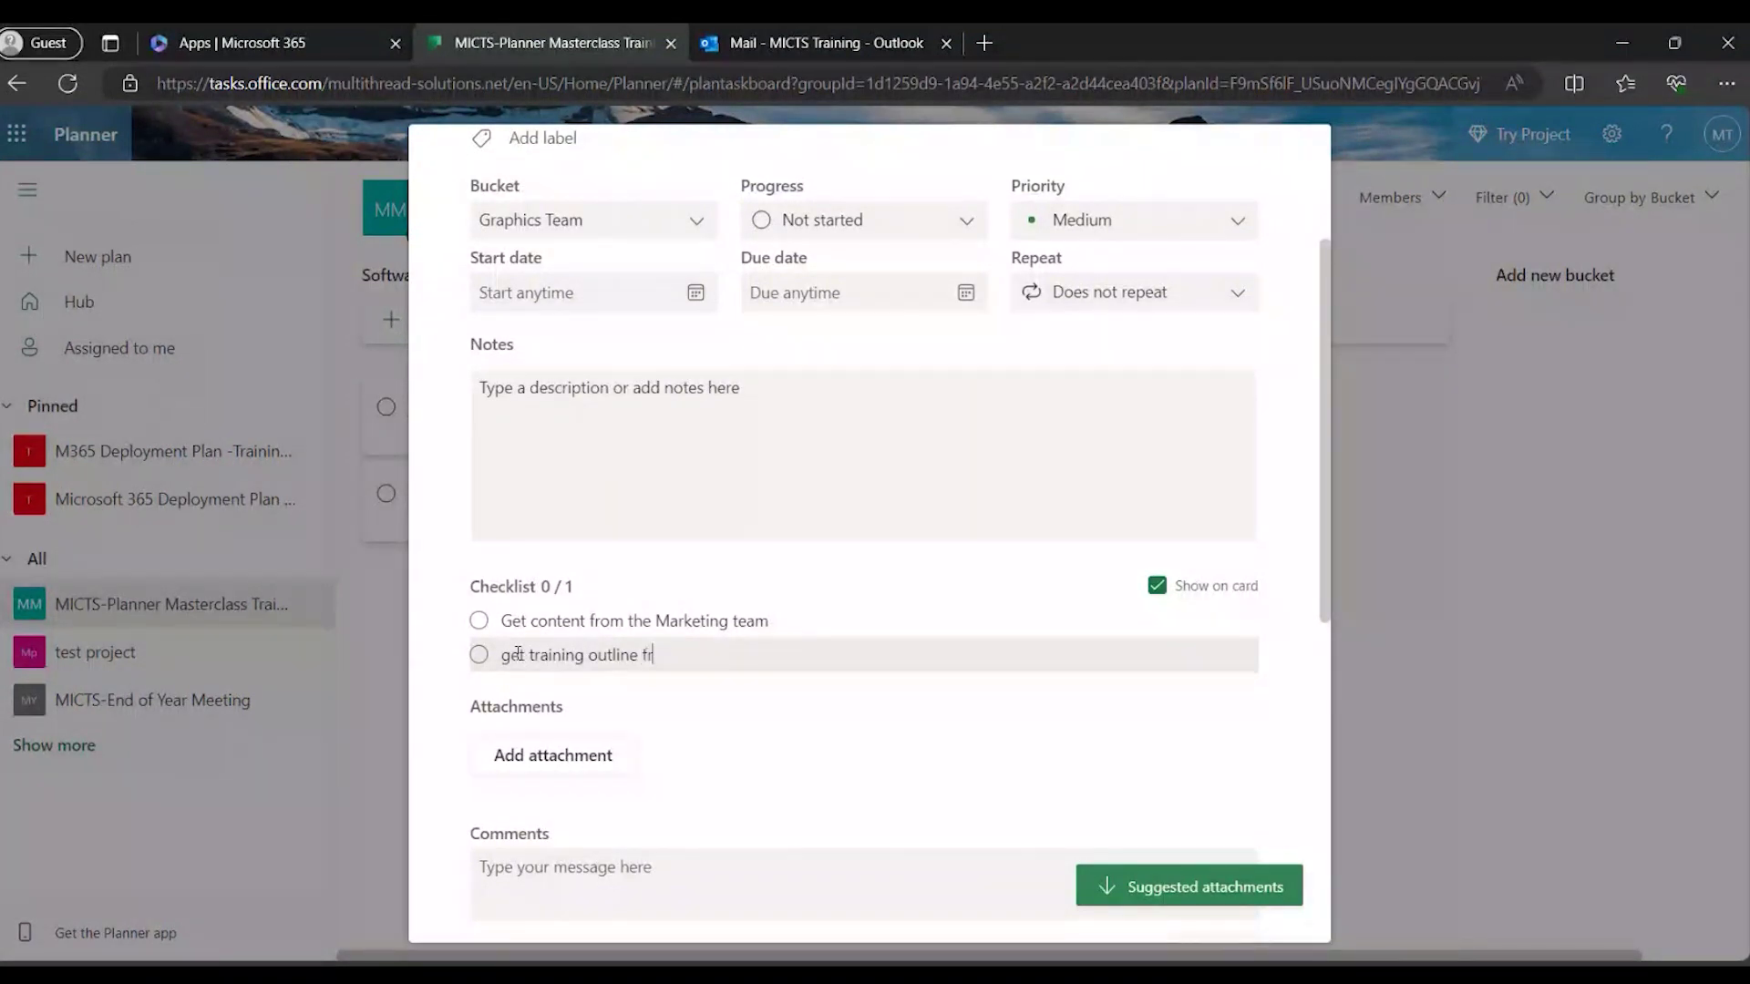
type("om the software team")
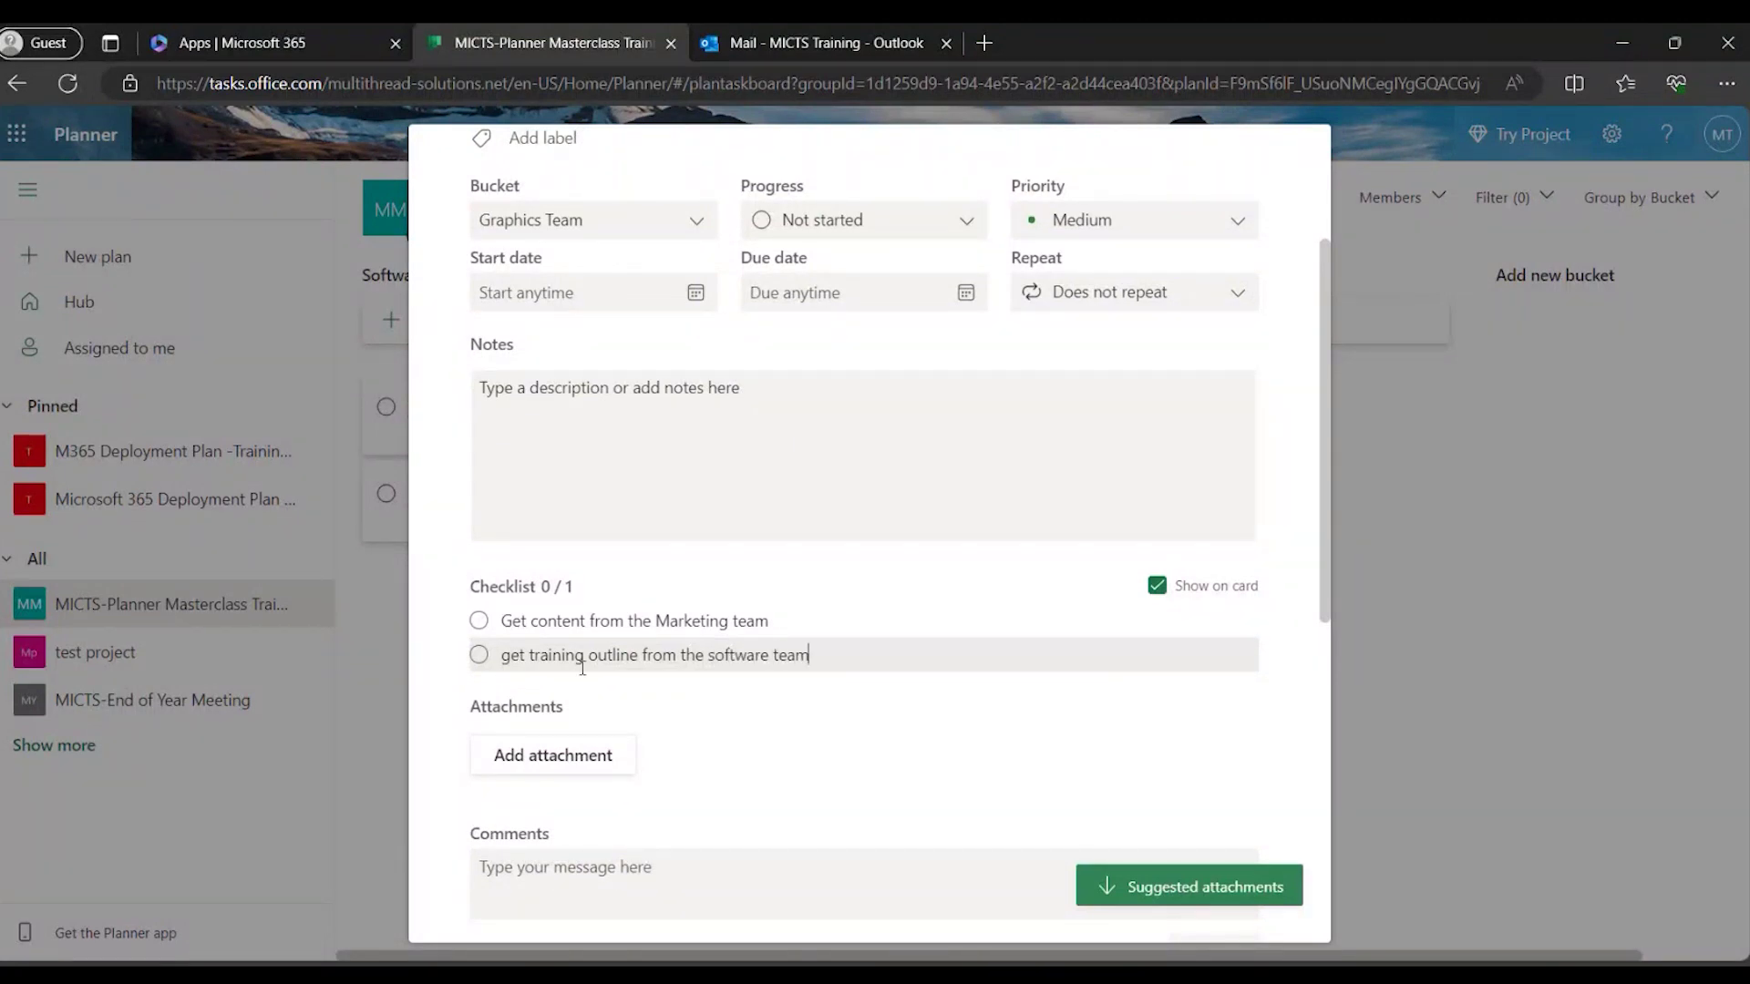
key("Return")
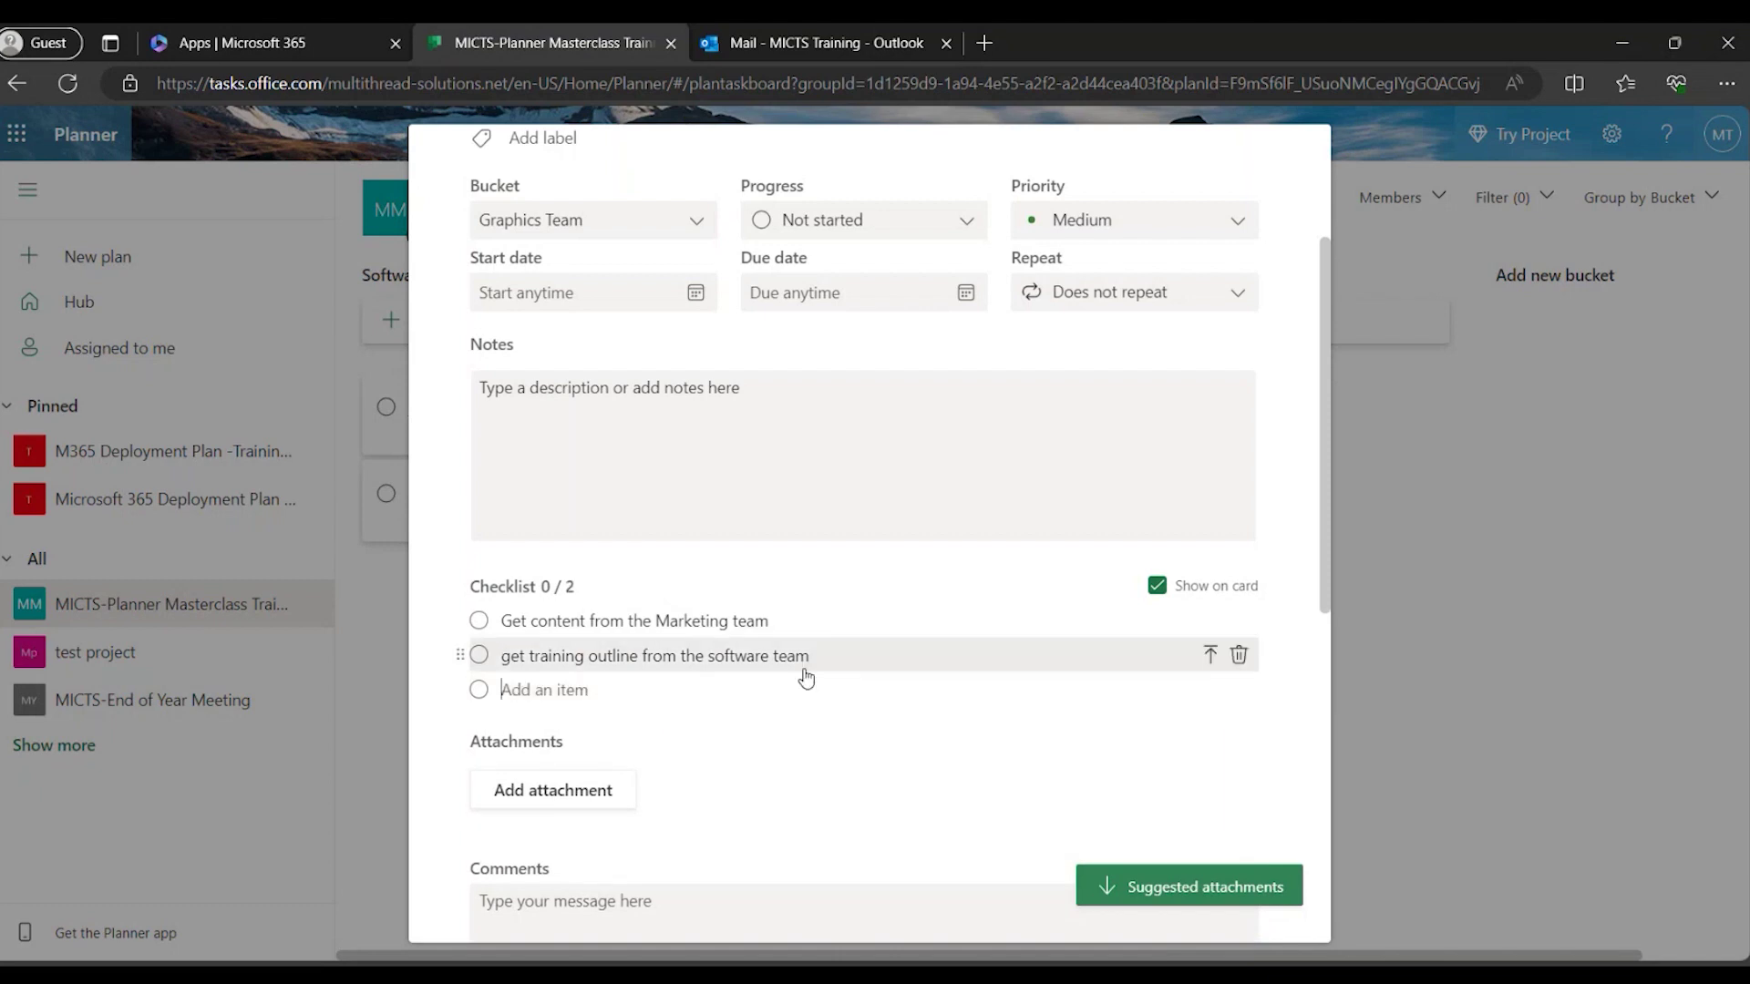
scroll(806, 674, "up", 1)
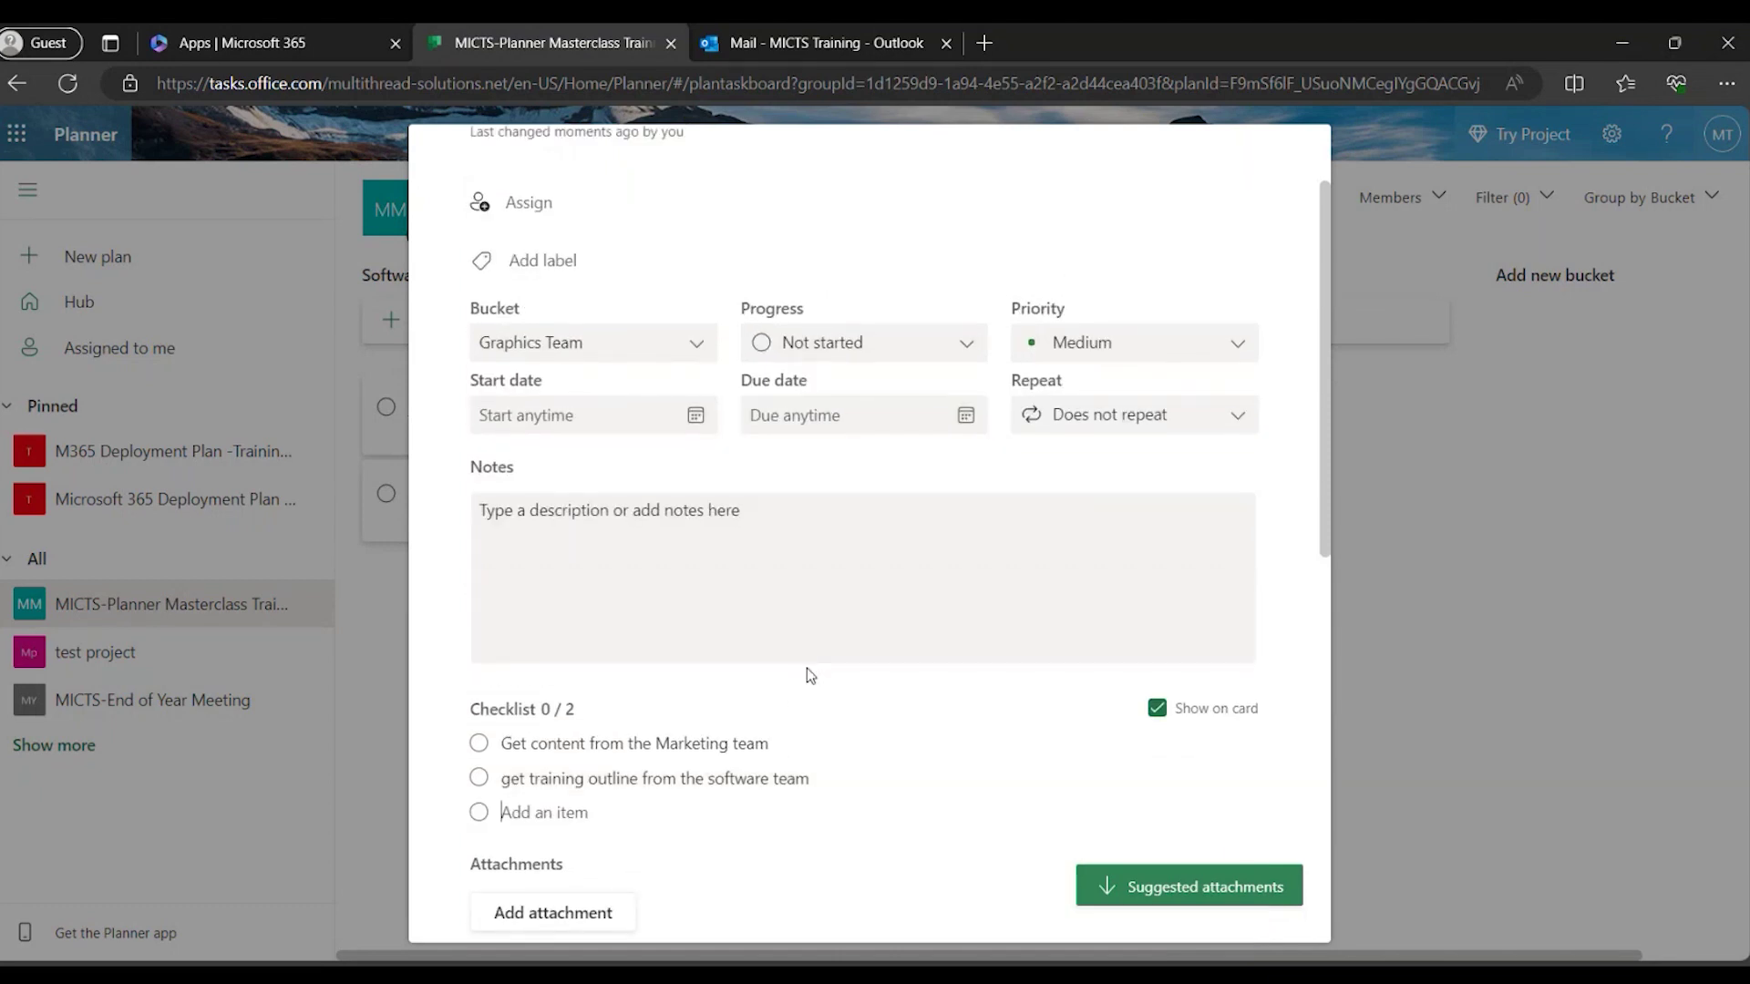
scroll(815, 727, "up", 1)
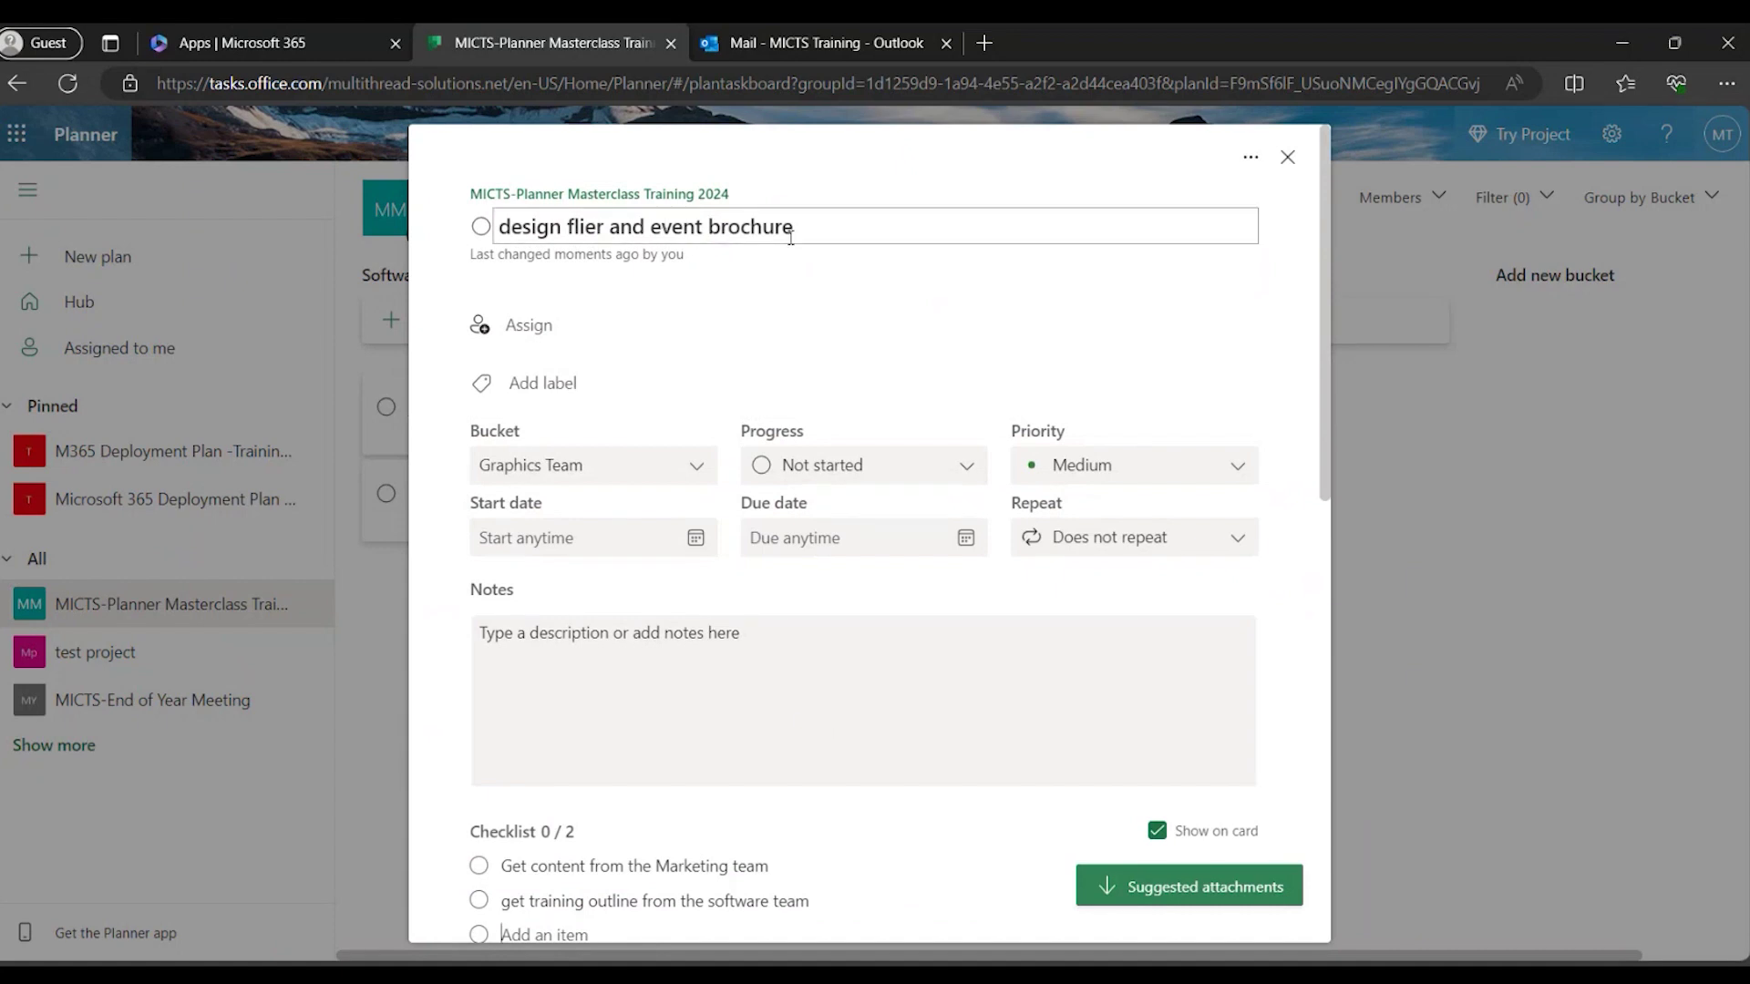
scroll(877, 594, "down", 1)
scroll(877, 595, "down", 1)
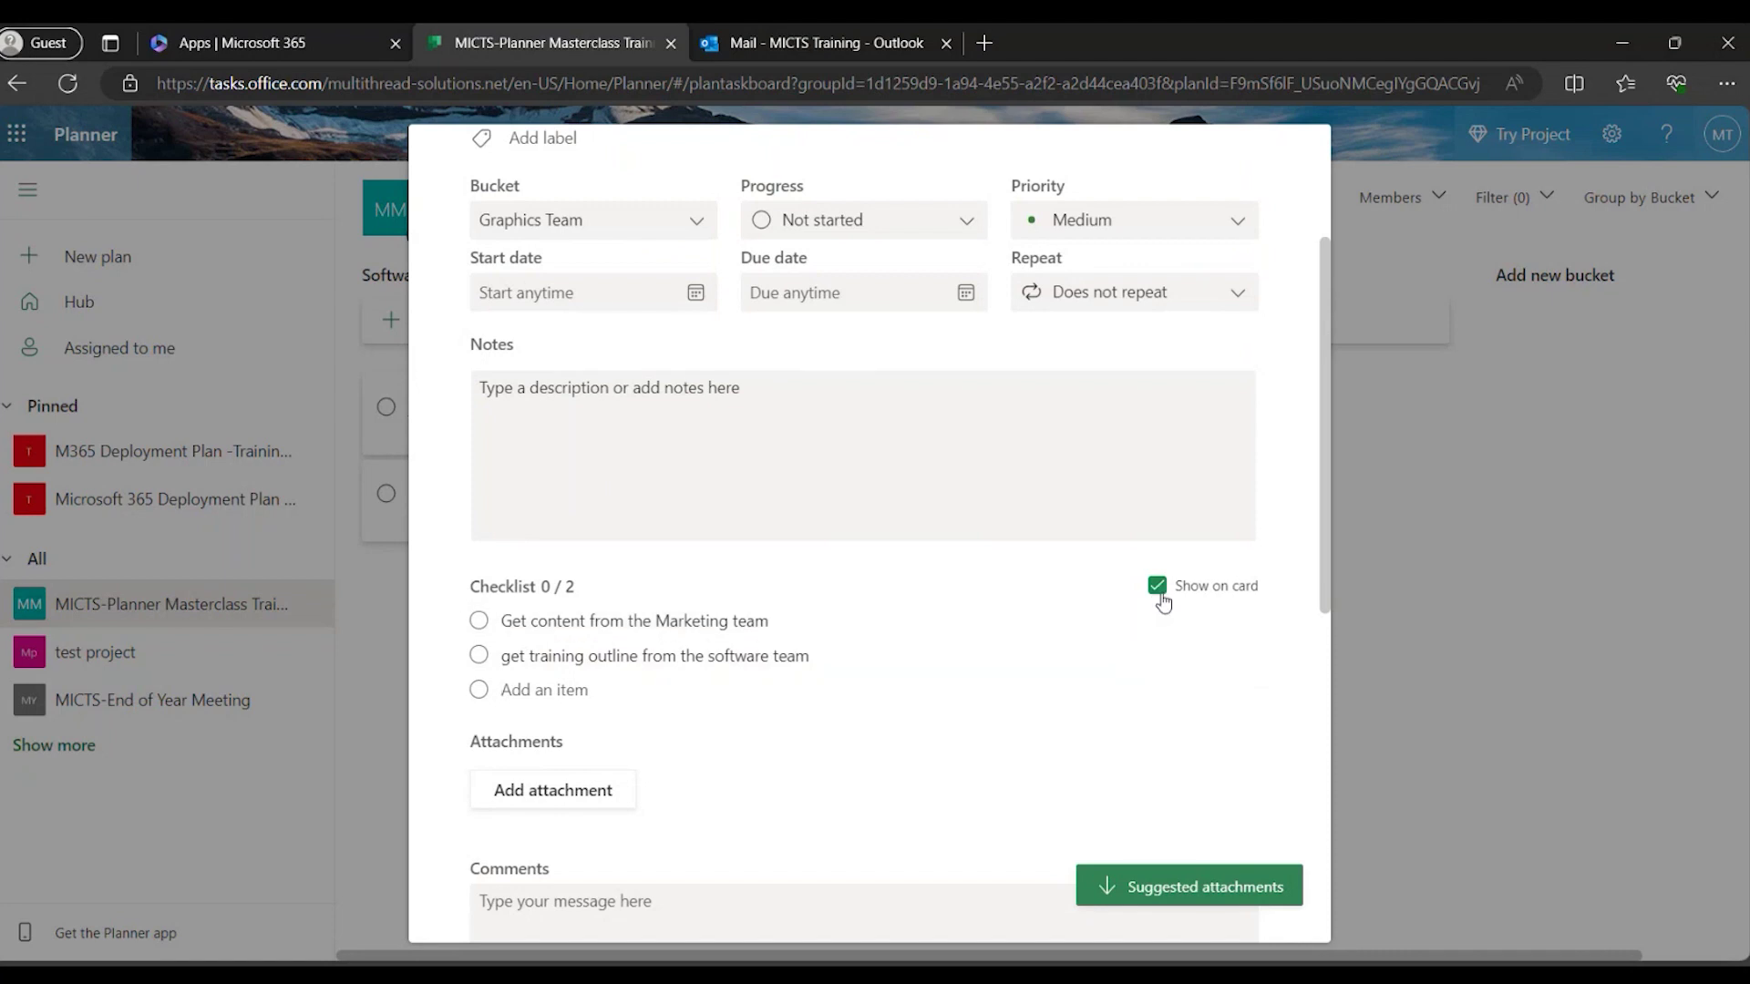
Close the design flier task details, returning to the board with its 0/2 checklist shown.
scroll(1168, 638, "down", 1)
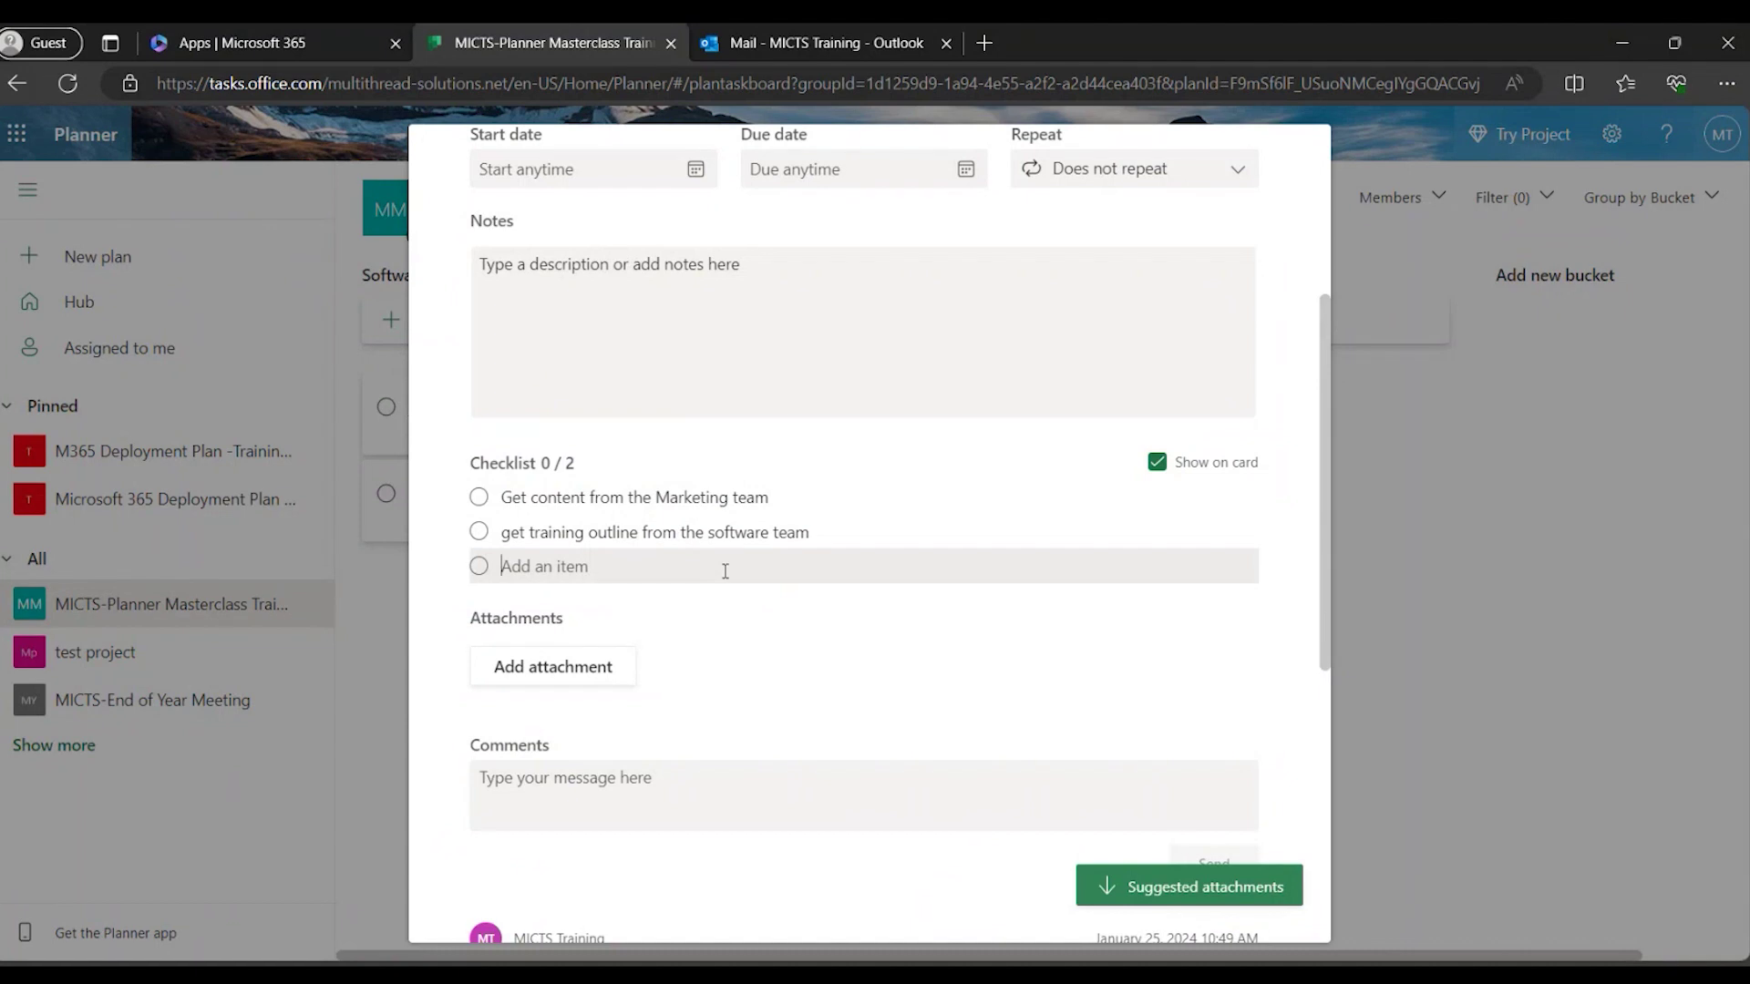
left_click(844, 574)
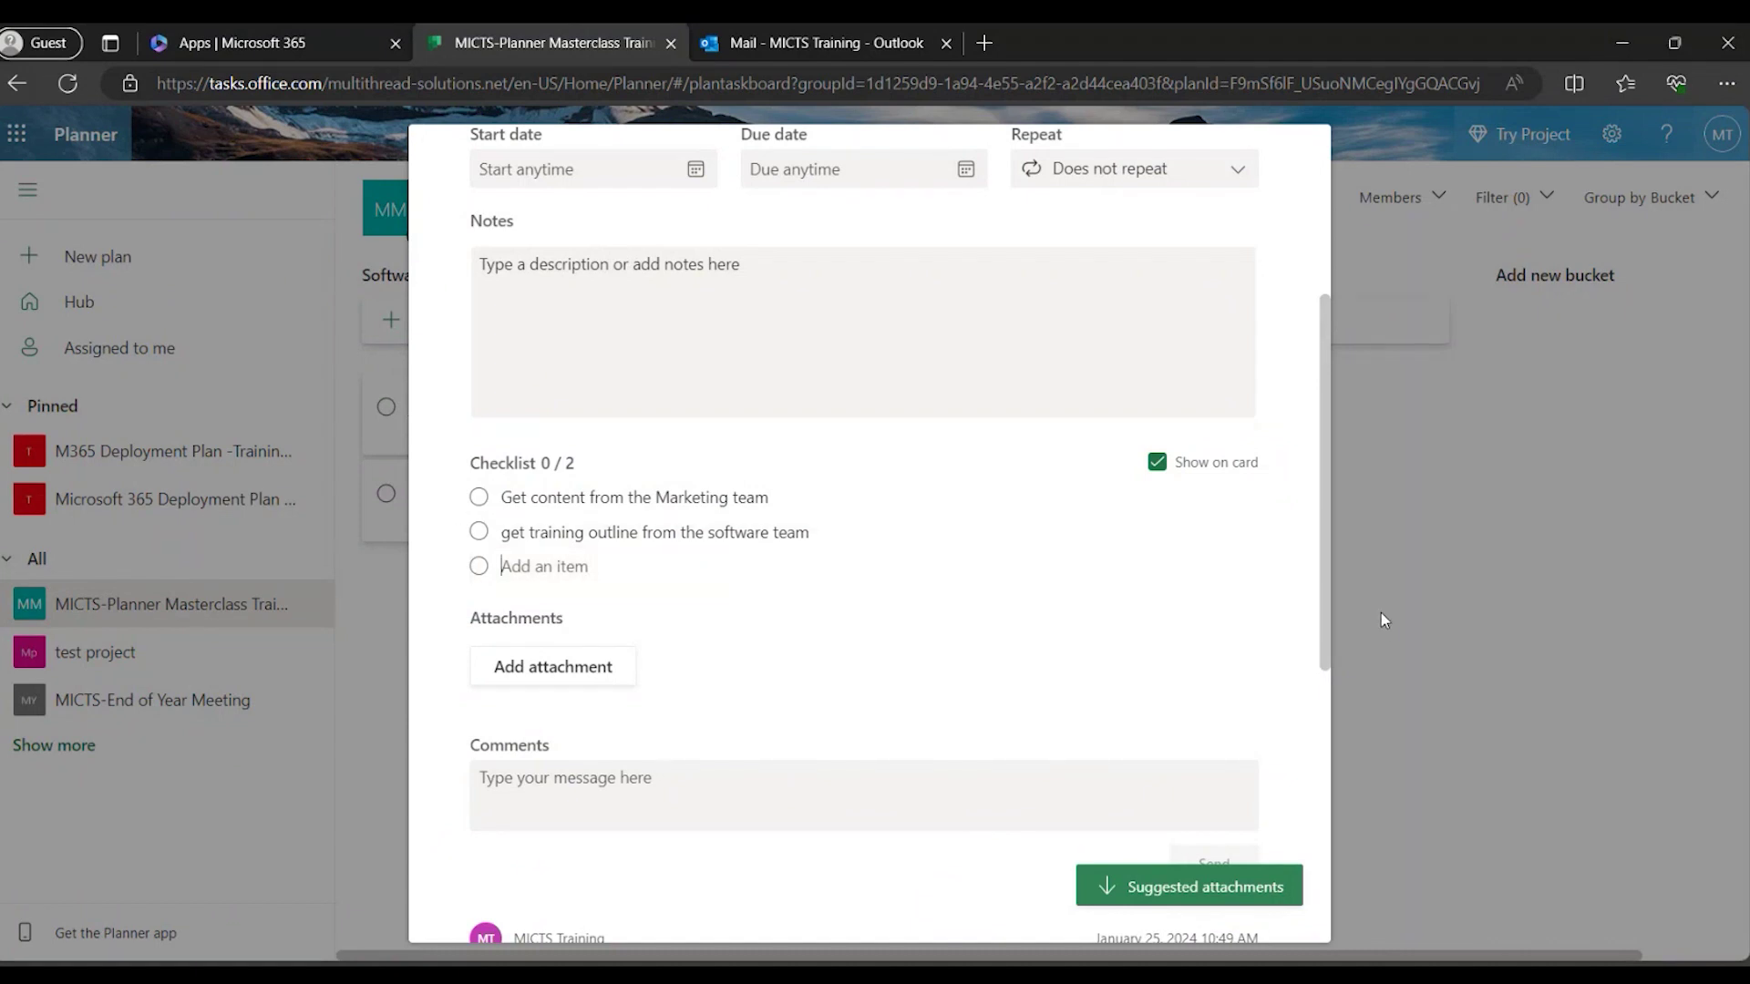
left_click(1381, 613)
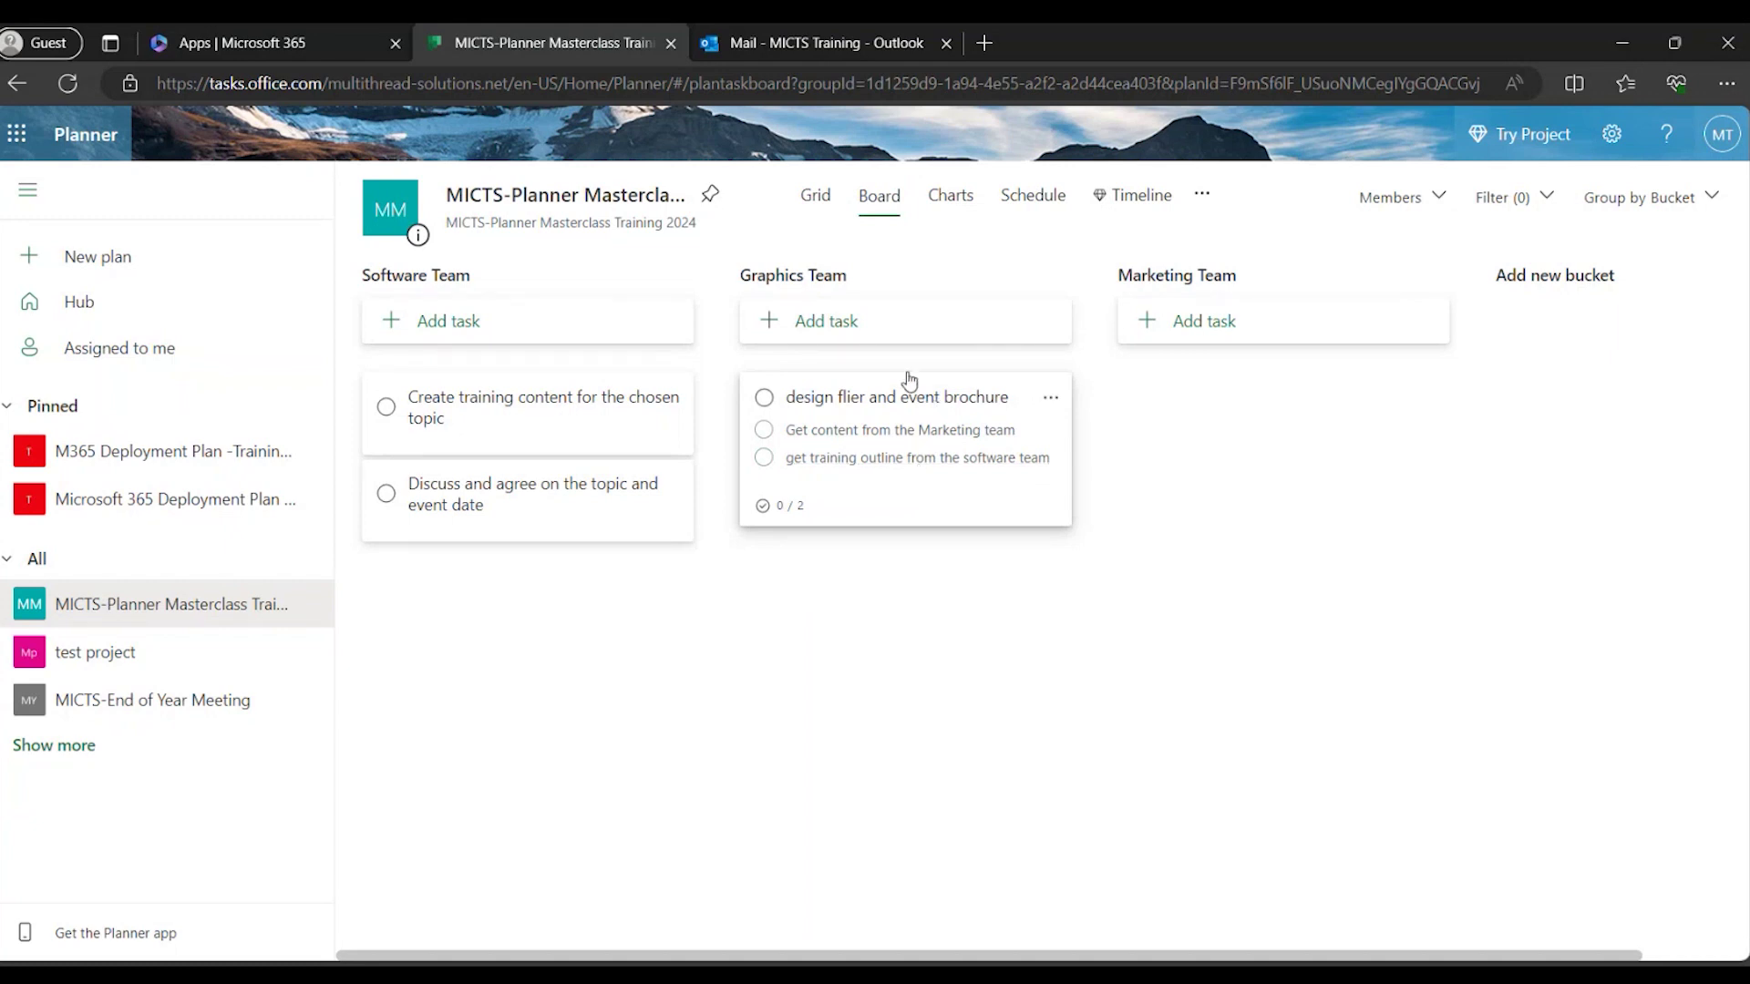
Add the task 'Review and approve designs' to the Graphics Team bucket.
left_click(839, 337)
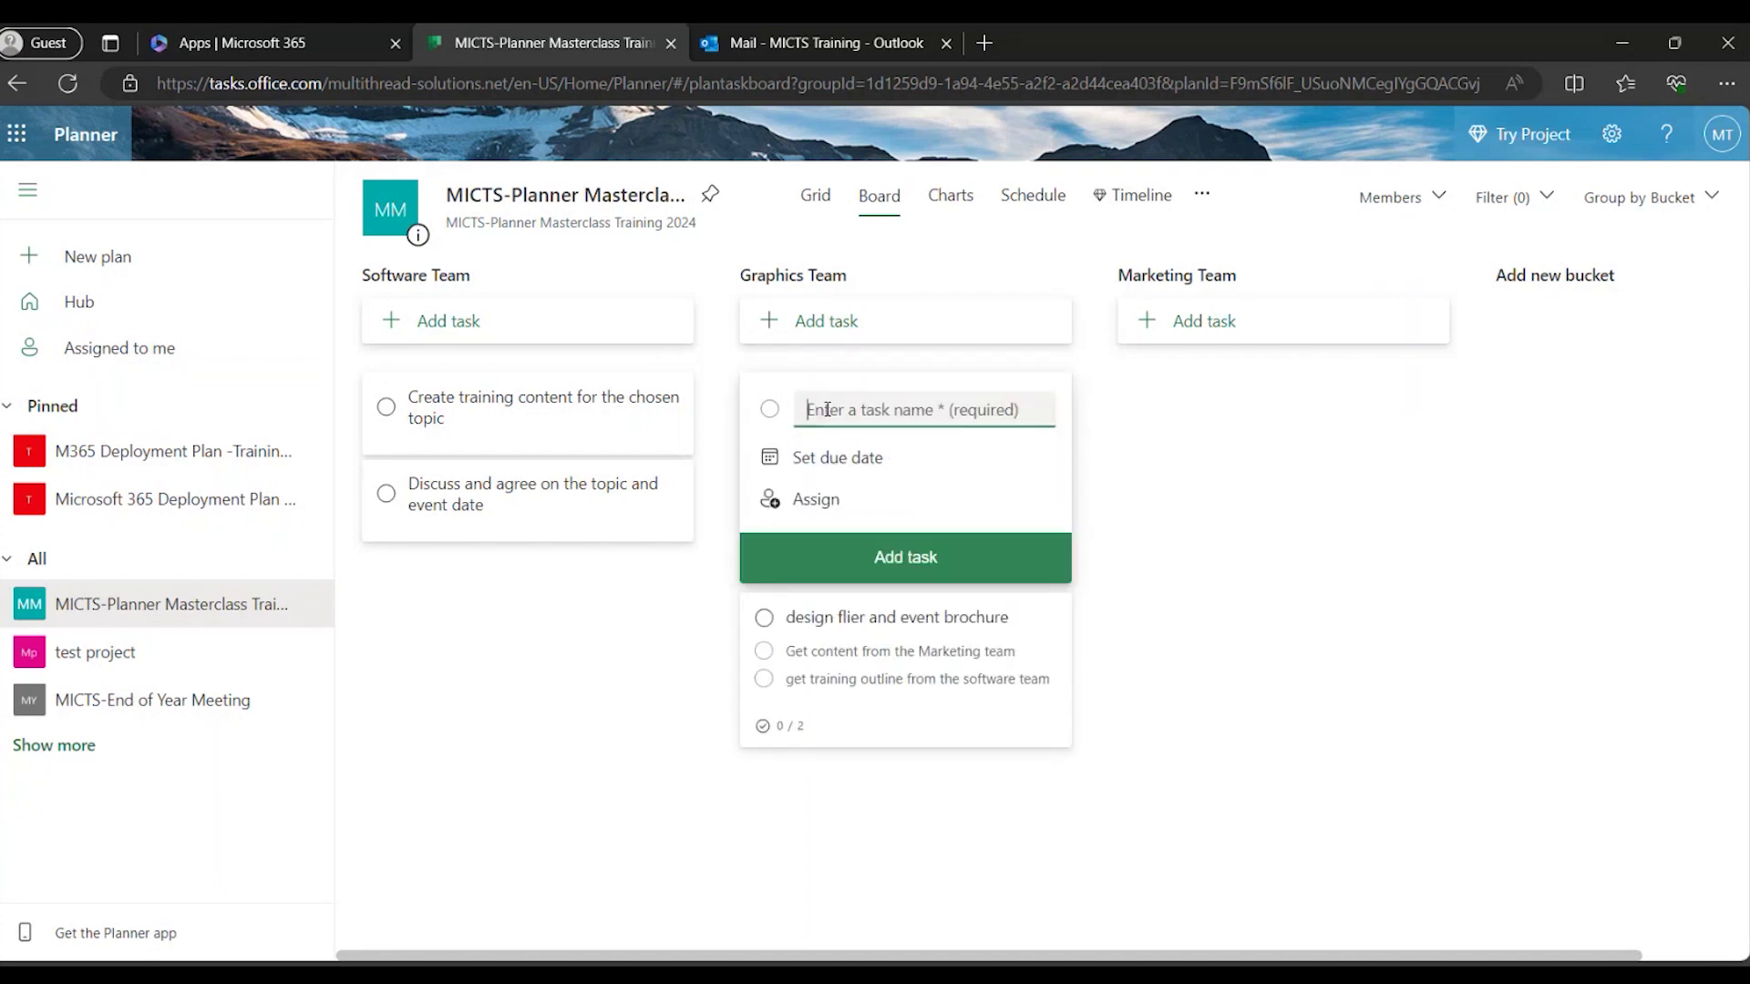
type("rev")
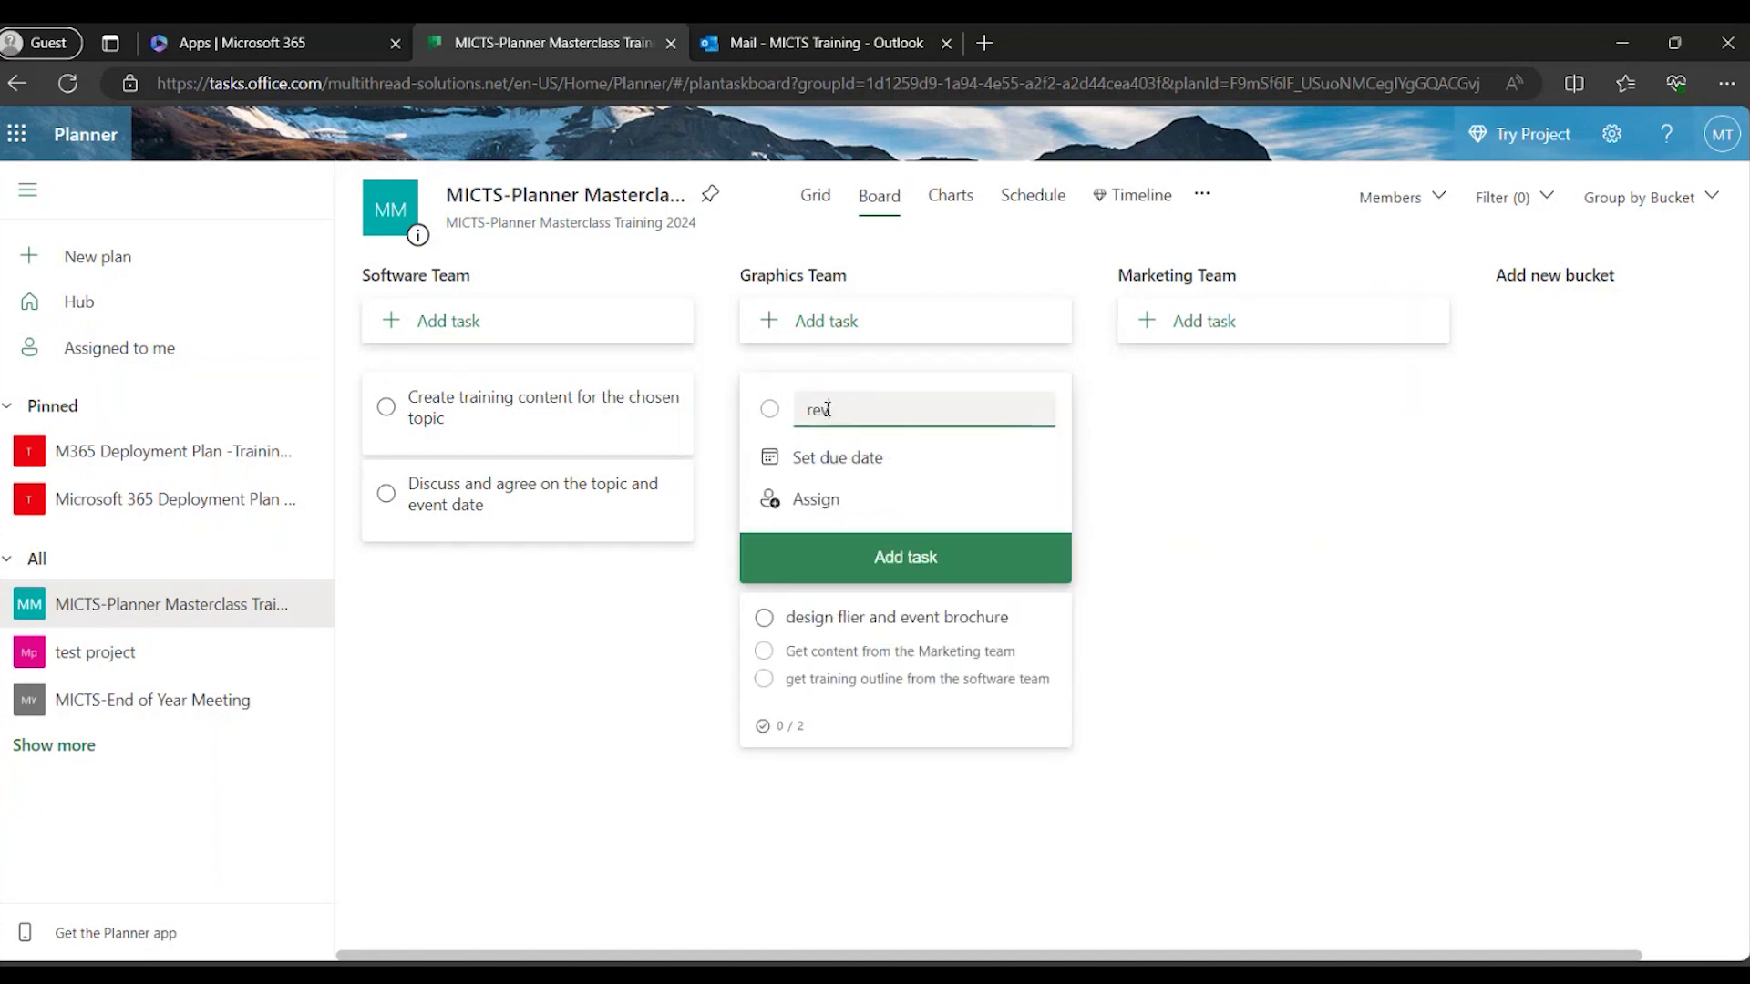
type("iew and")
key("BackSpace")
key("BackSpace")
key("BackSpace")
key("BackSpace")
key("BackSpace")
key("BackSpace")
key("BackSpace")
key("BackSpace")
key("BackSpace")
key("BackSpace")
key("BackSpace")
type("Review and approve designs")
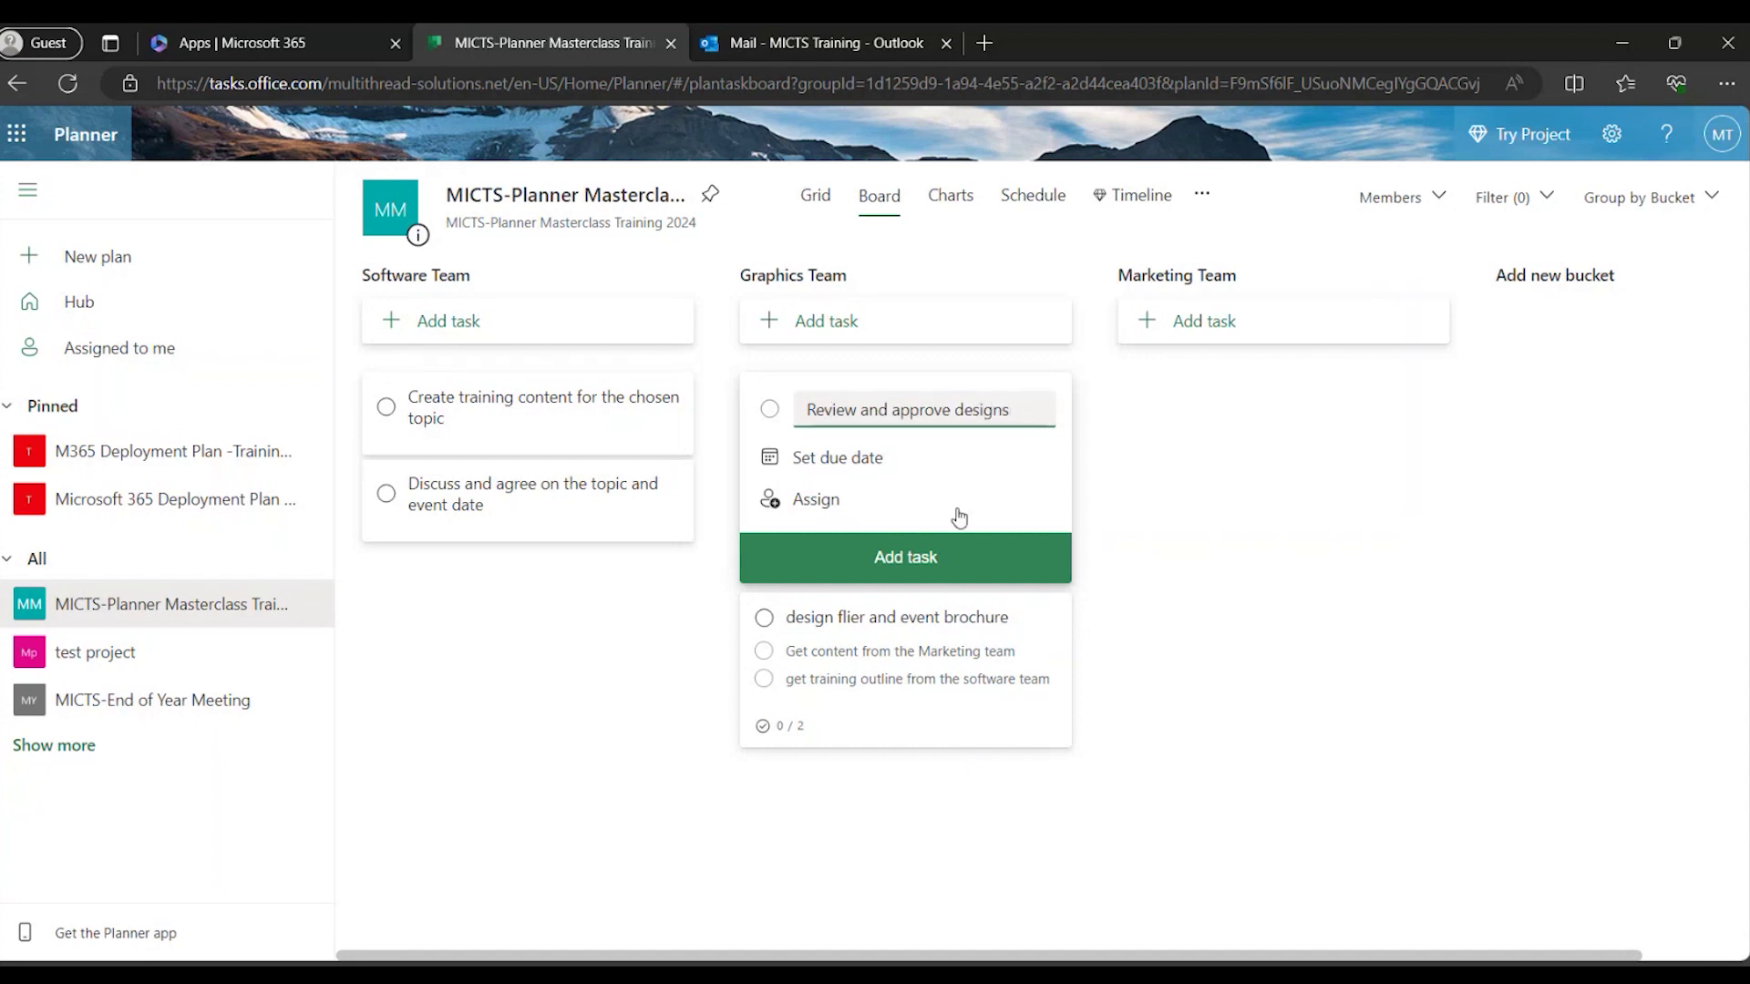
left_click(967, 552)
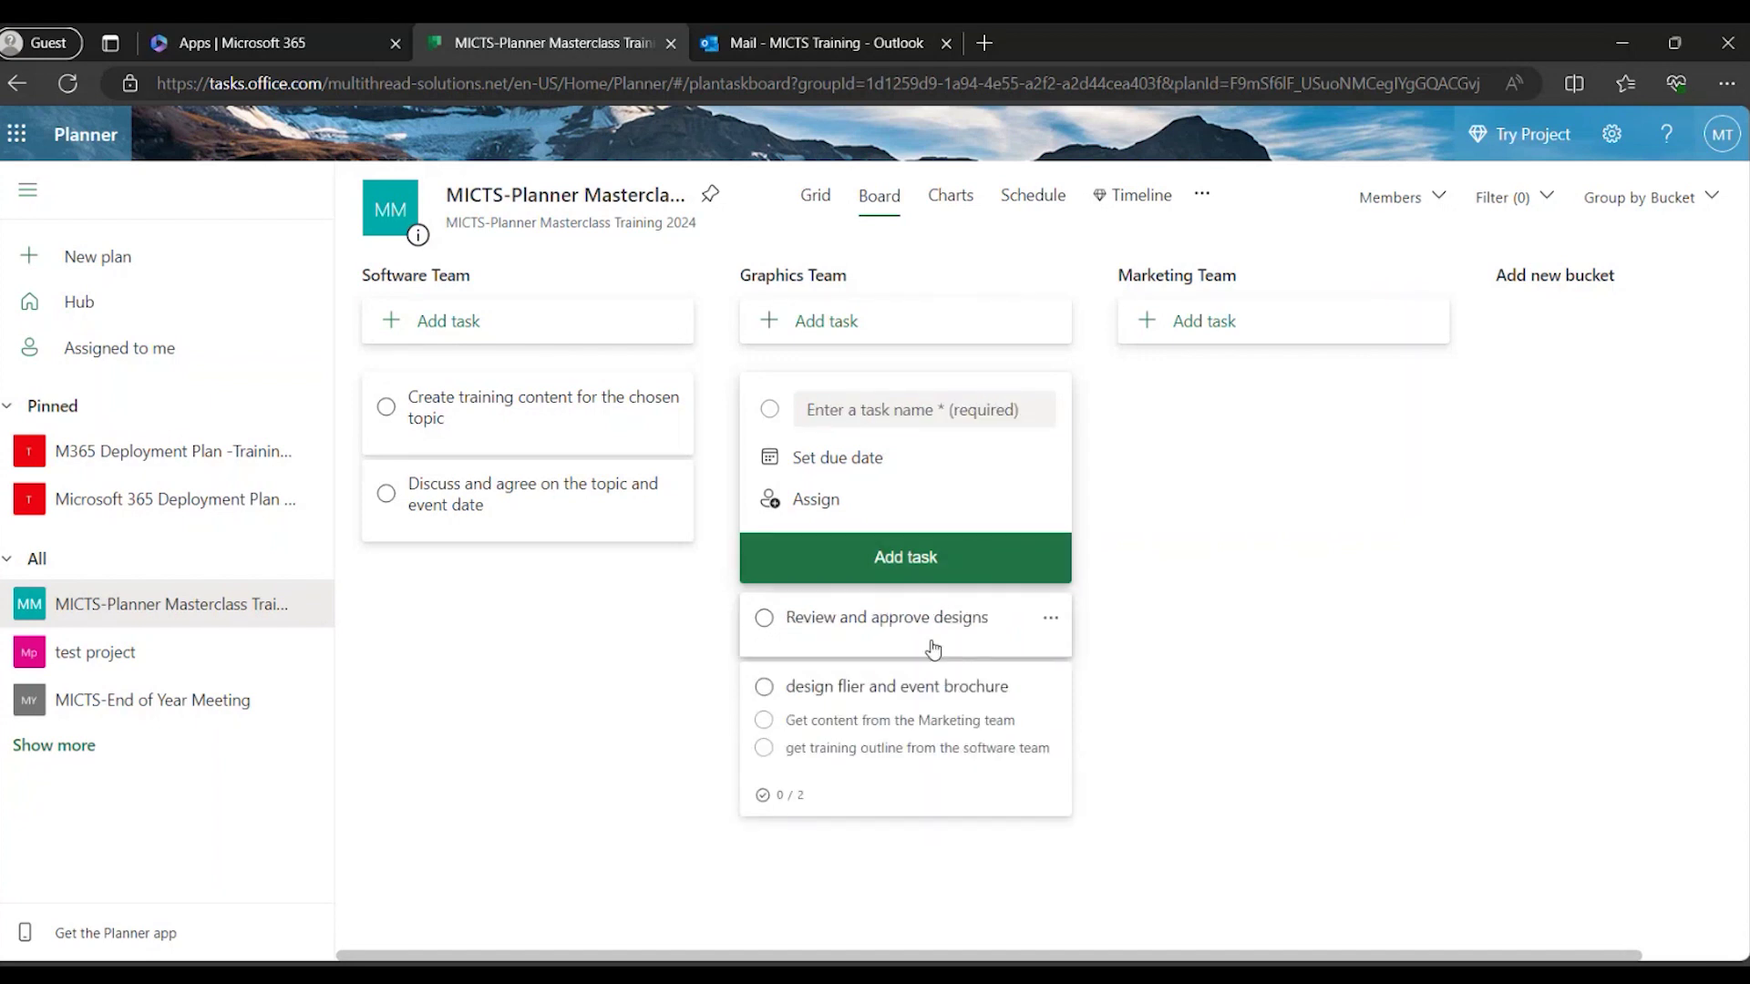
Add Marketing Team tasks 'Create the webinar link', 'Compile list of clients to invite' and 'Send out invite emails'.
left_click(1170, 324)
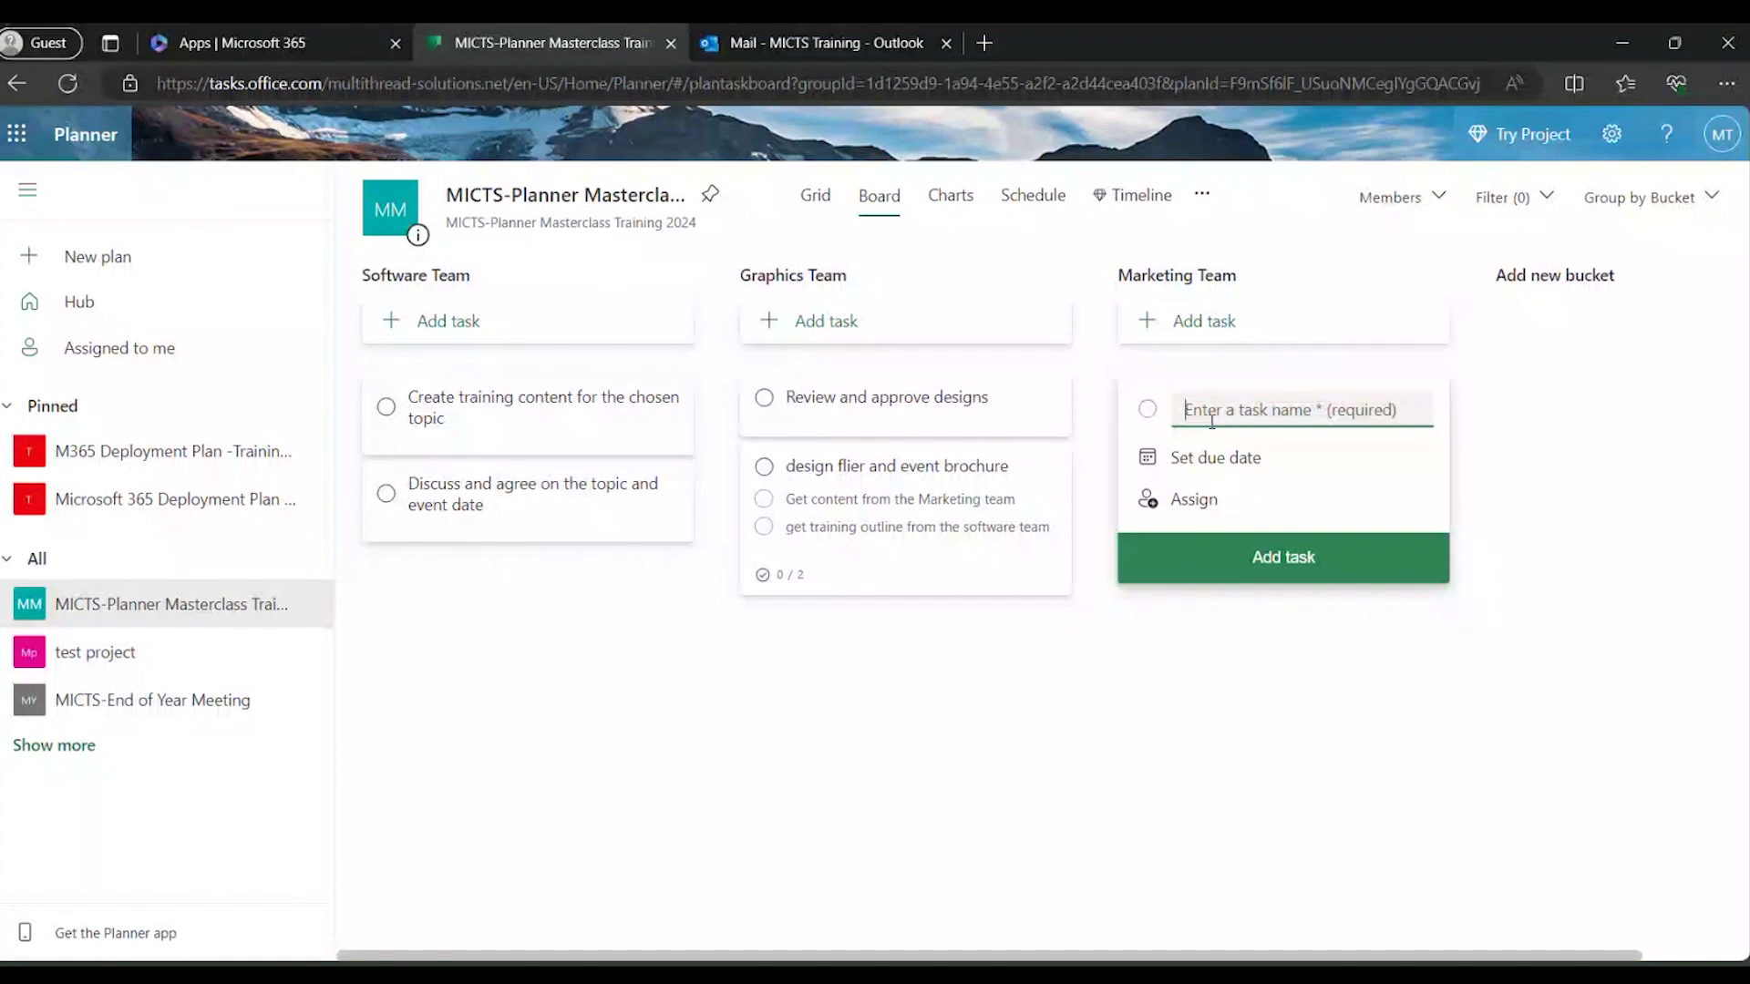
type("Create ")
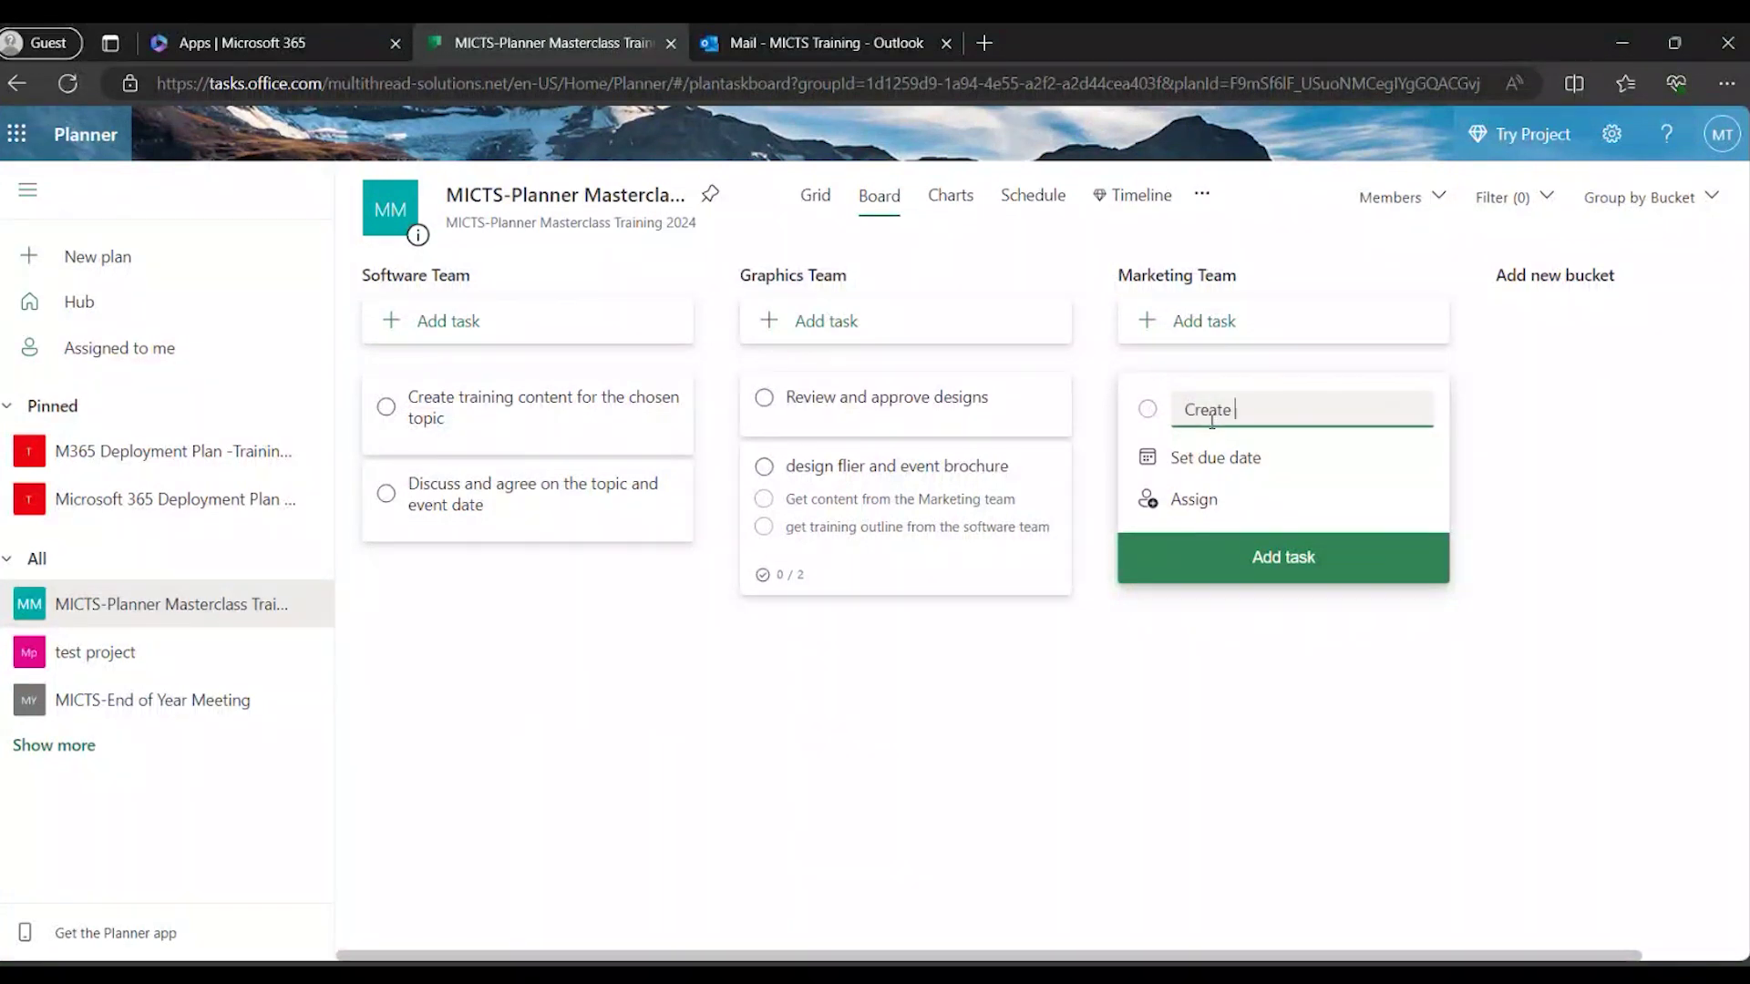
type("the webinar link")
left_click(1241, 570)
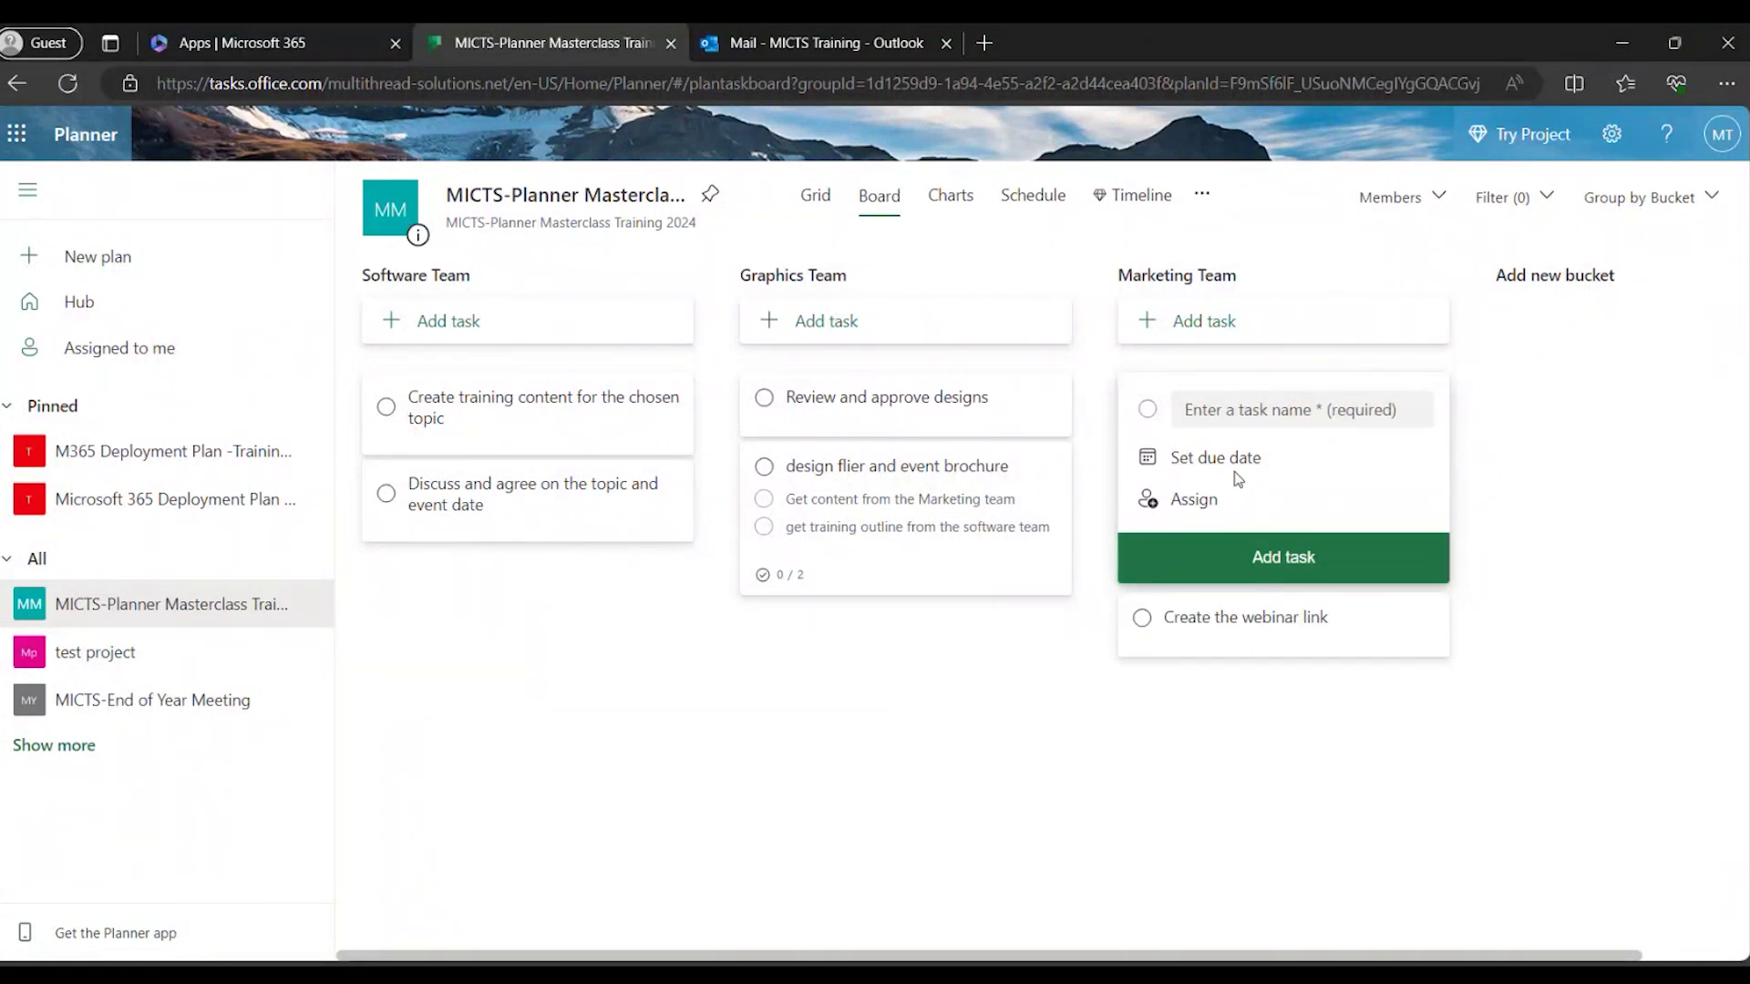
left_click(1233, 409)
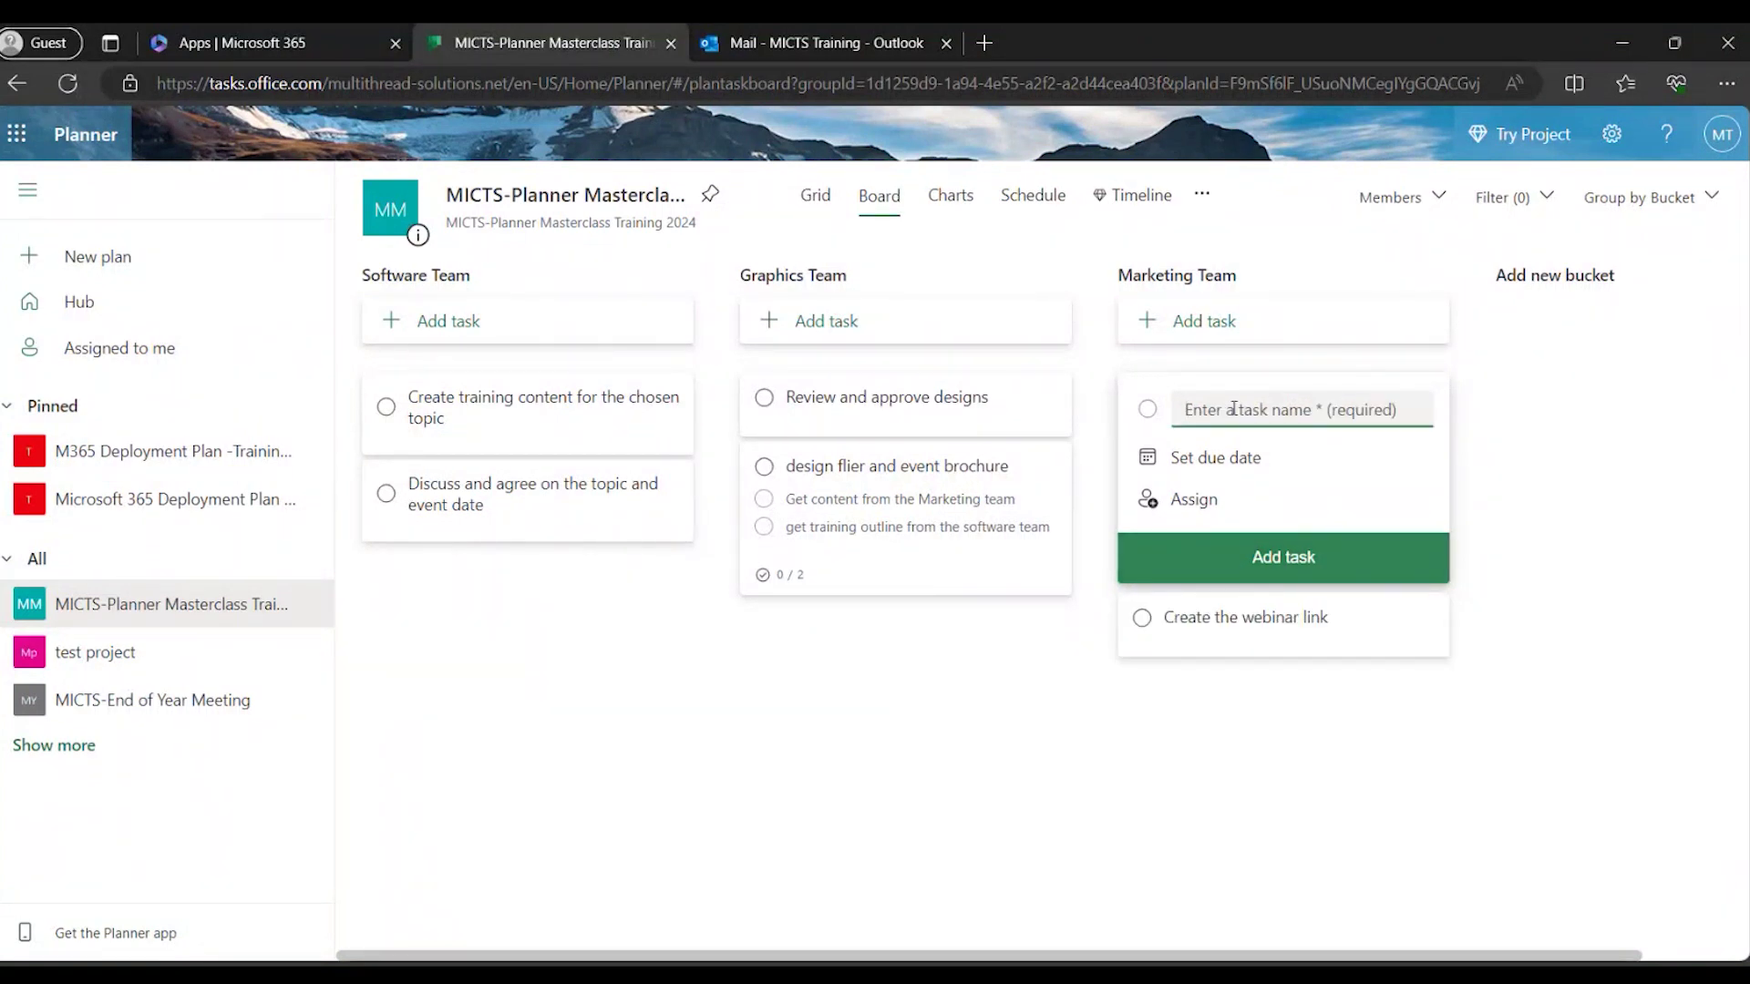
type("Compile lis")
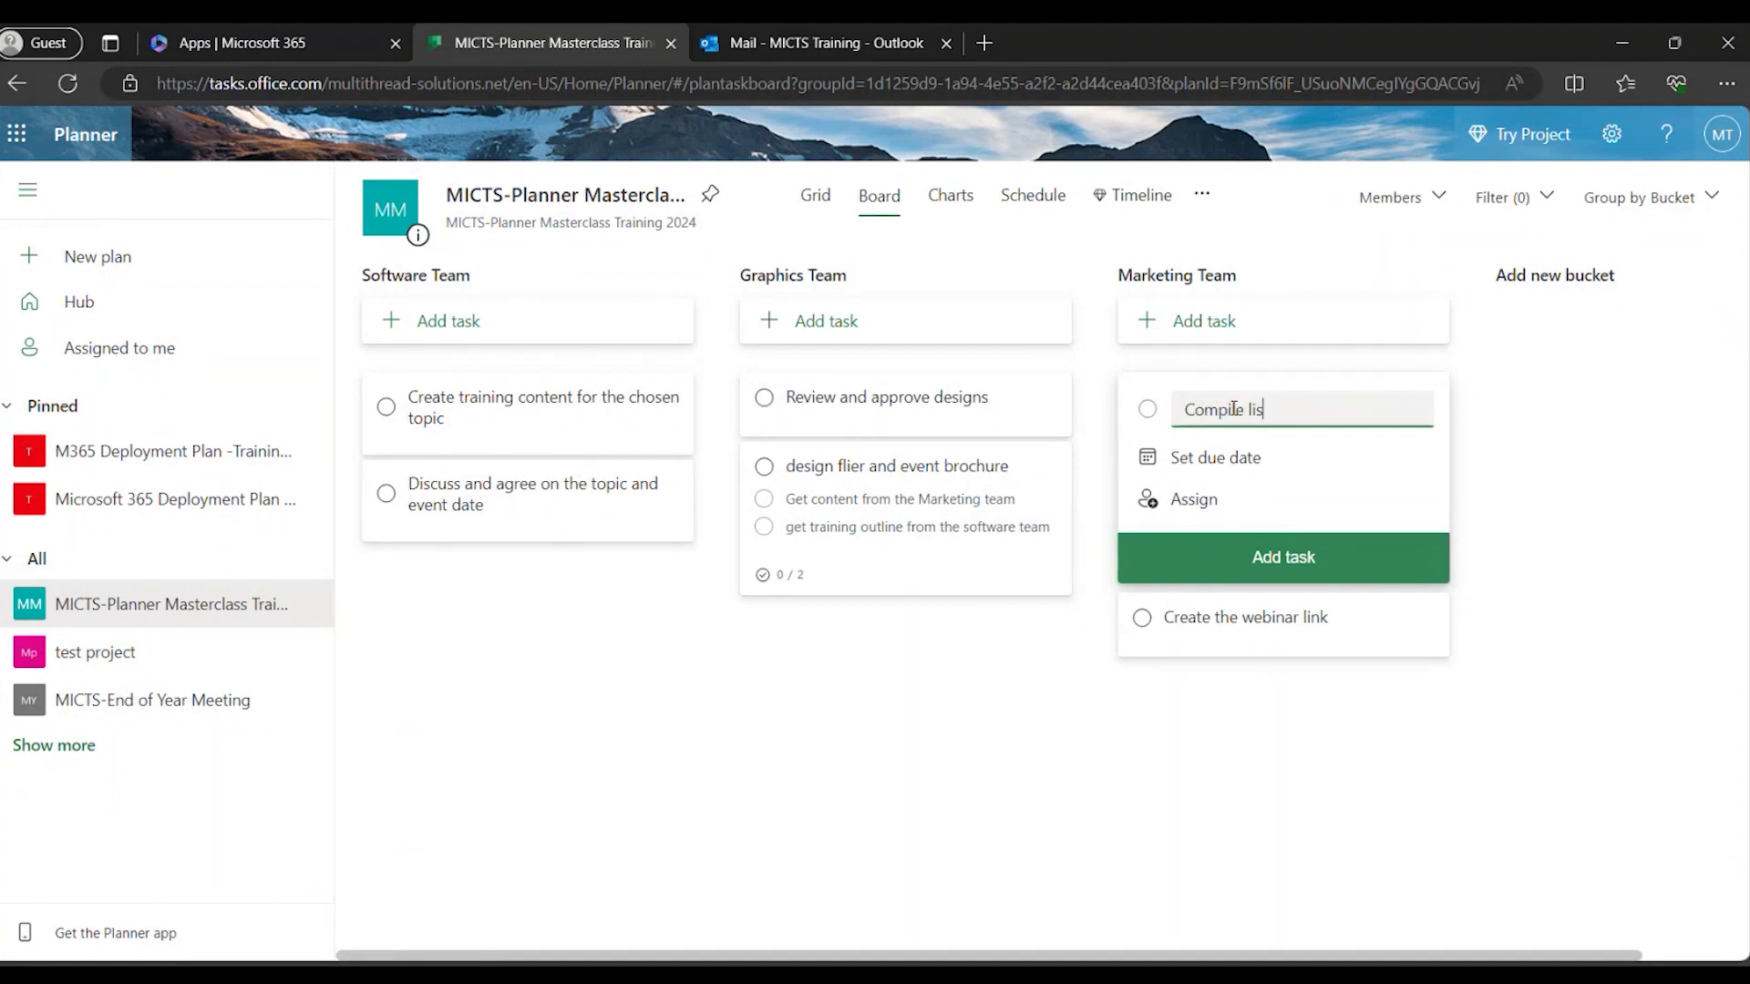
type("t of clients to invite")
left_click(1427, 570)
left_click(1271, 415)
type("Send out invite emails")
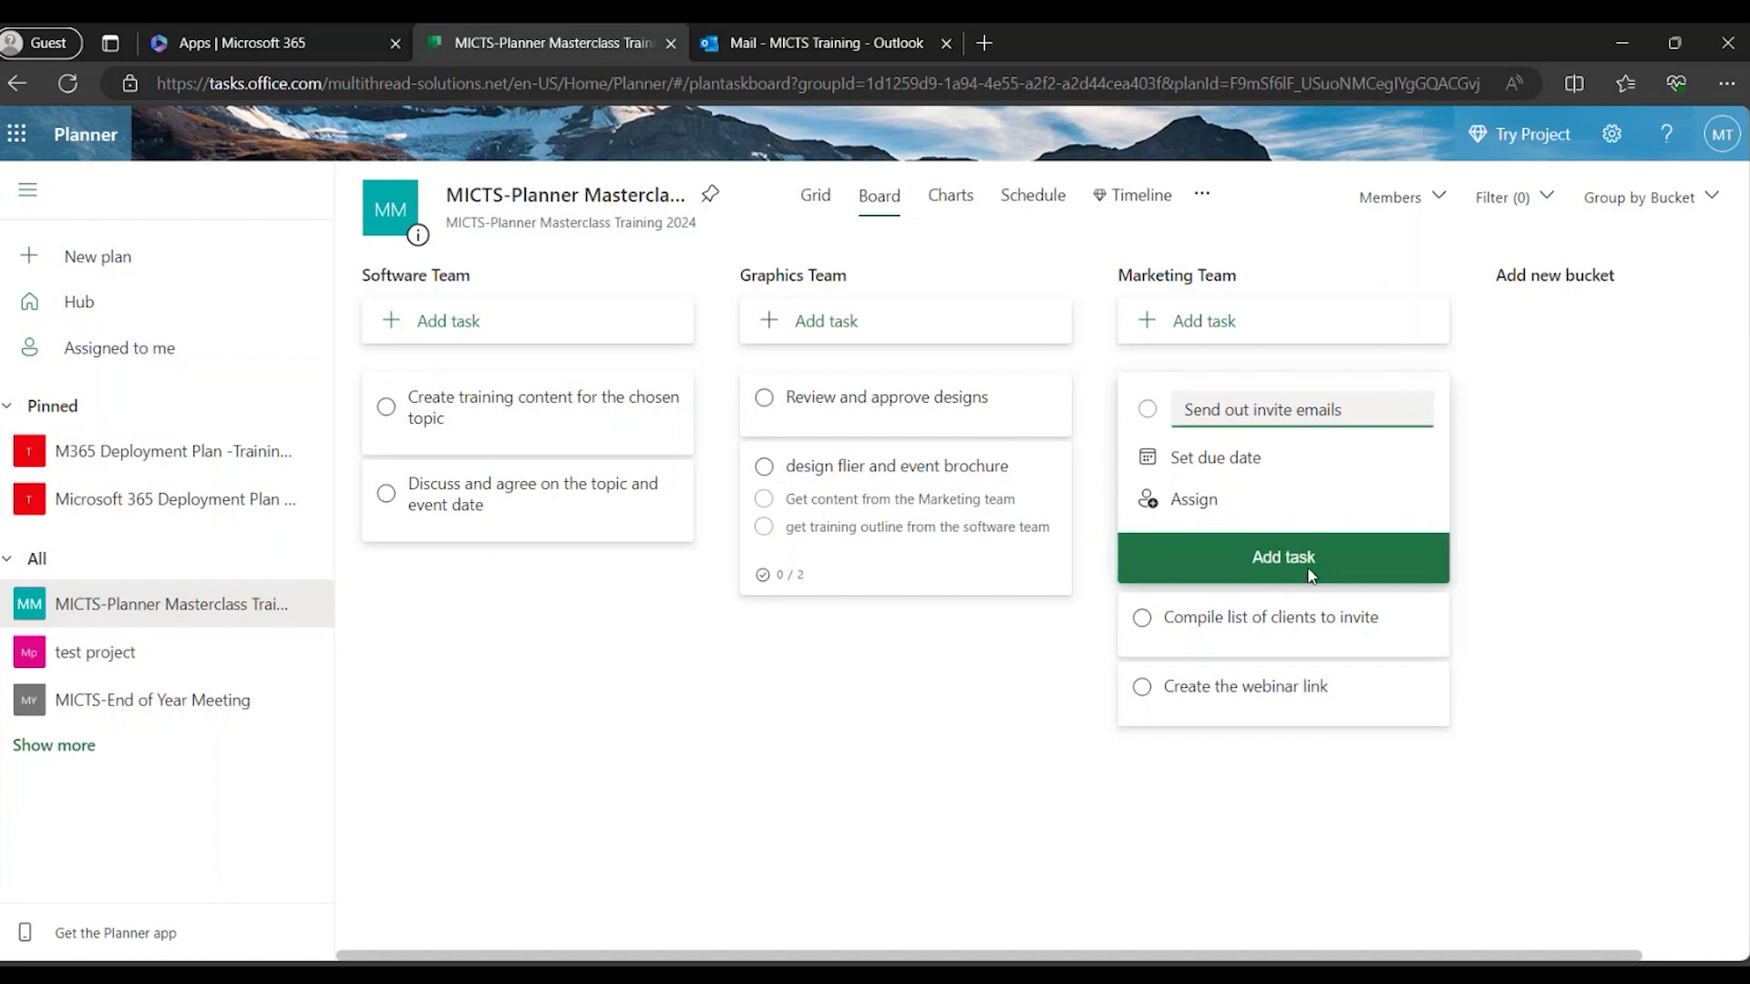
left_click(1308, 570)
left_click(1341, 625)
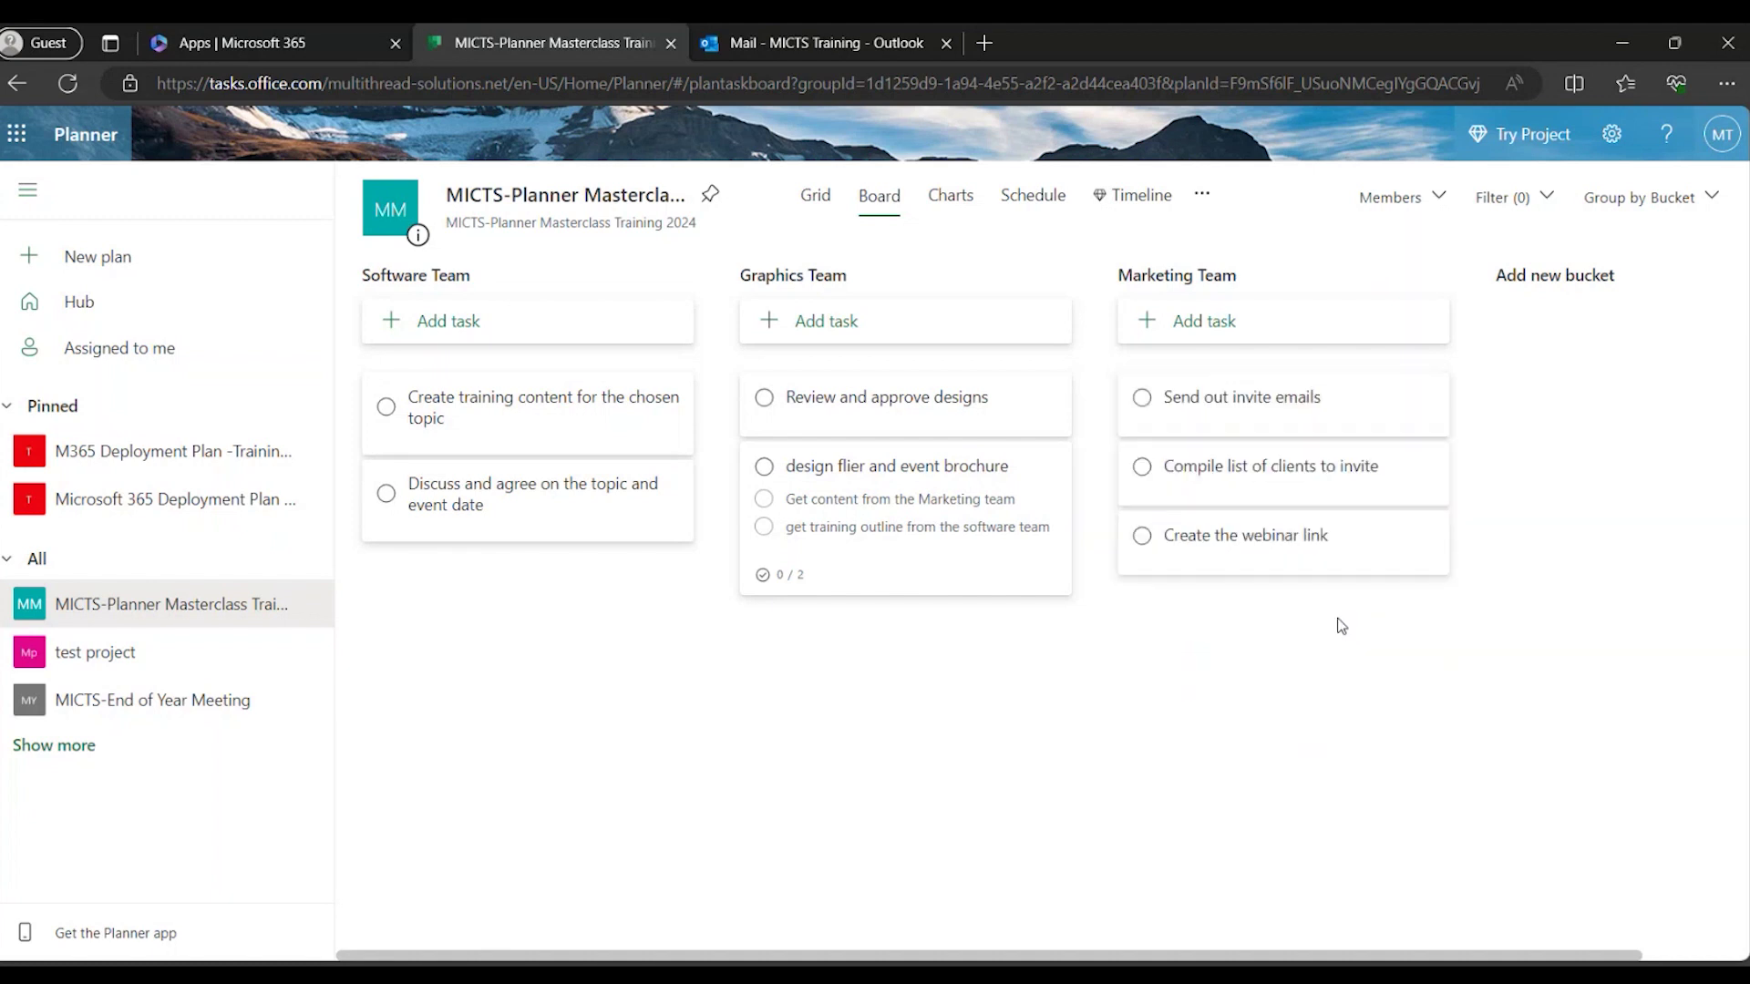
On the Send out invite emails task, start adding an attachment from the computer.
left_click(1317, 400)
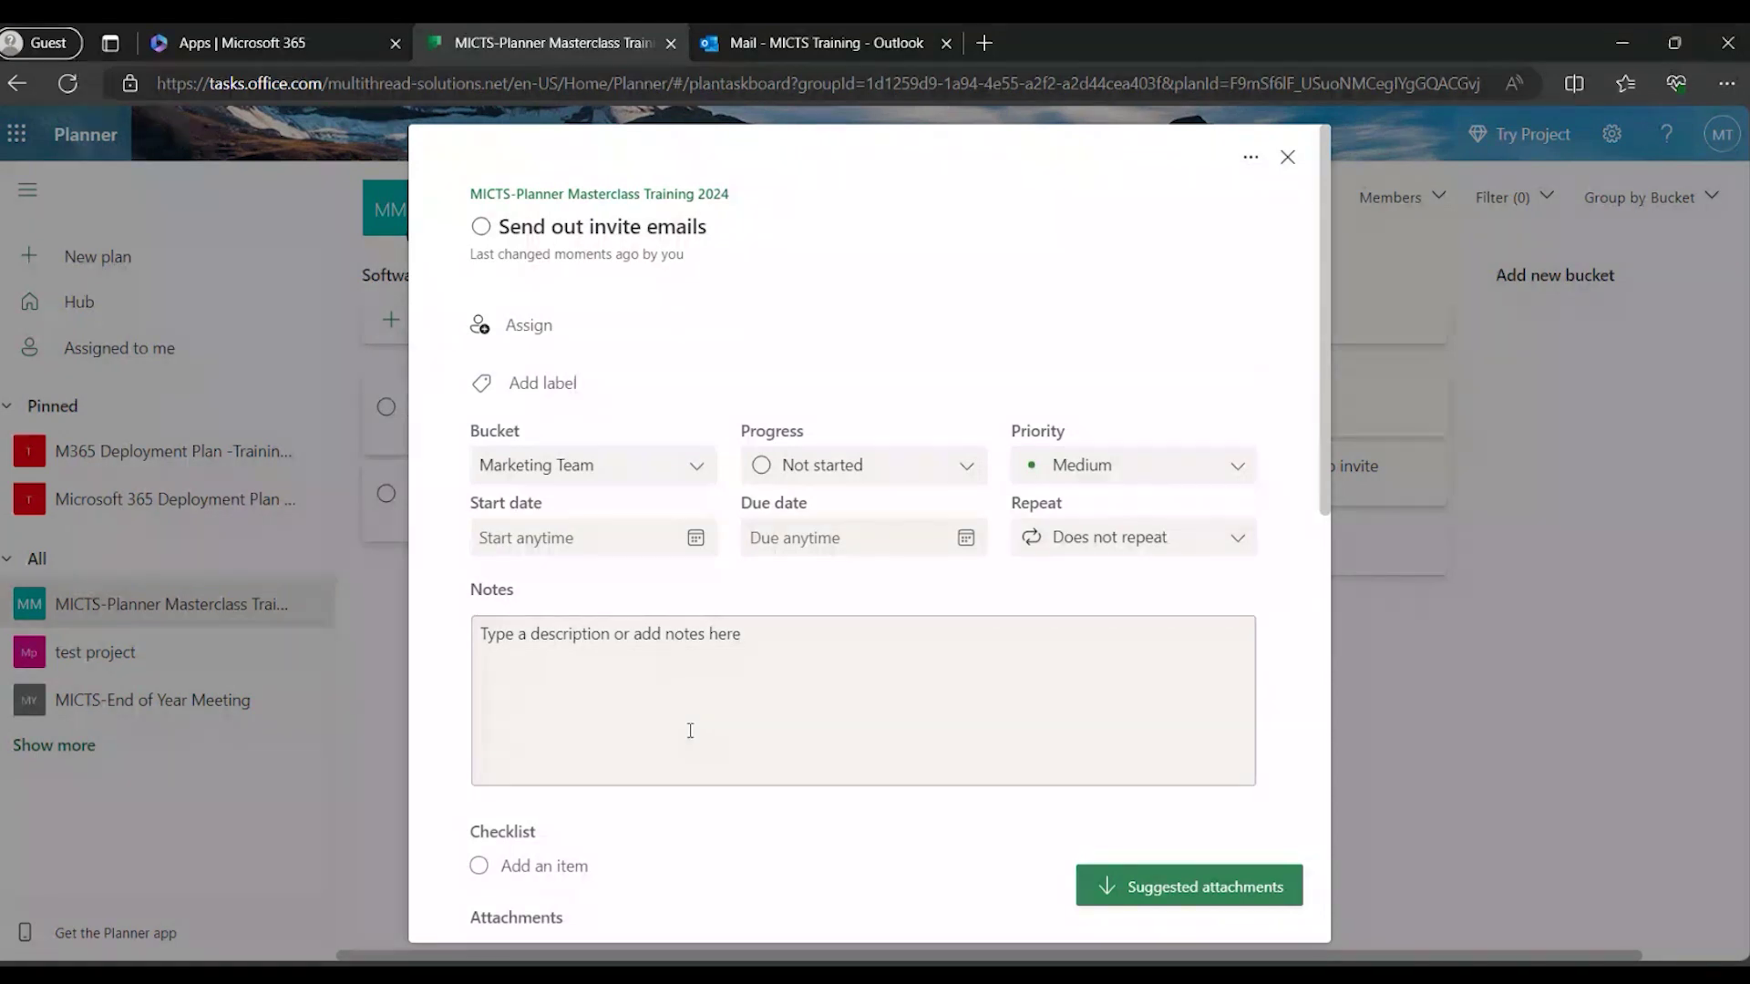
scroll(758, 815, "down", 1)
scroll(758, 816, "up", 1)
scroll(756, 818, "down", 2)
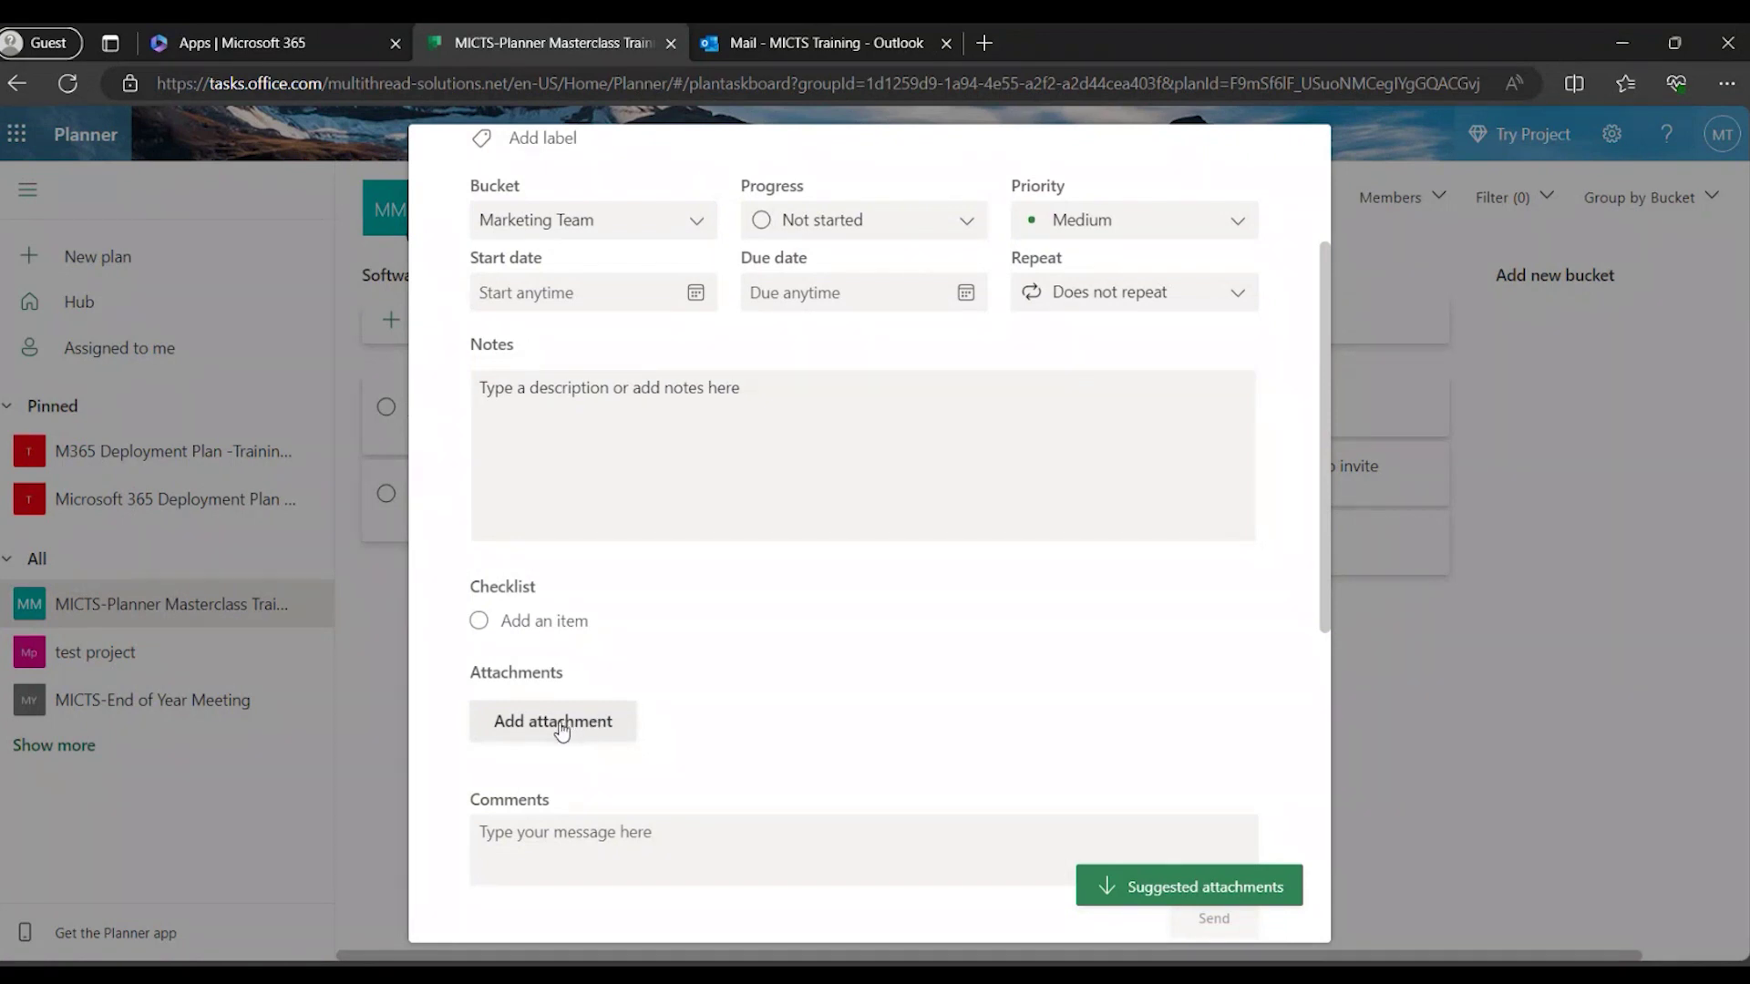
left_click(572, 730)
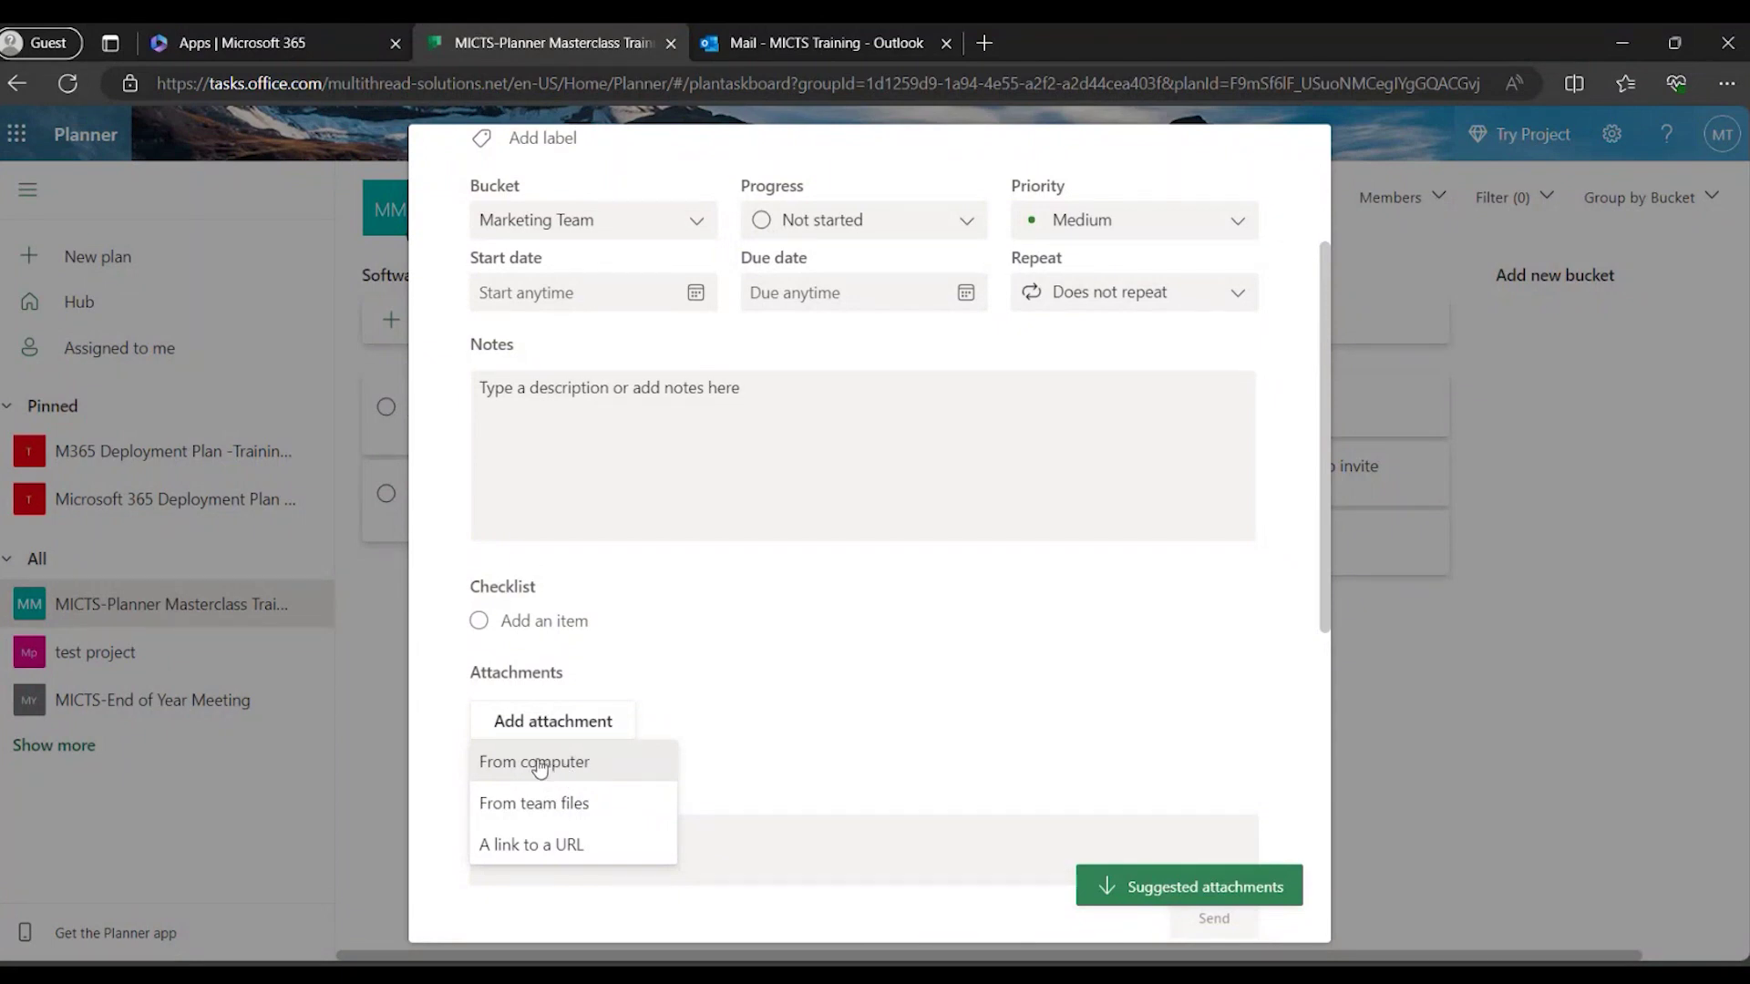
left_click(540, 765)
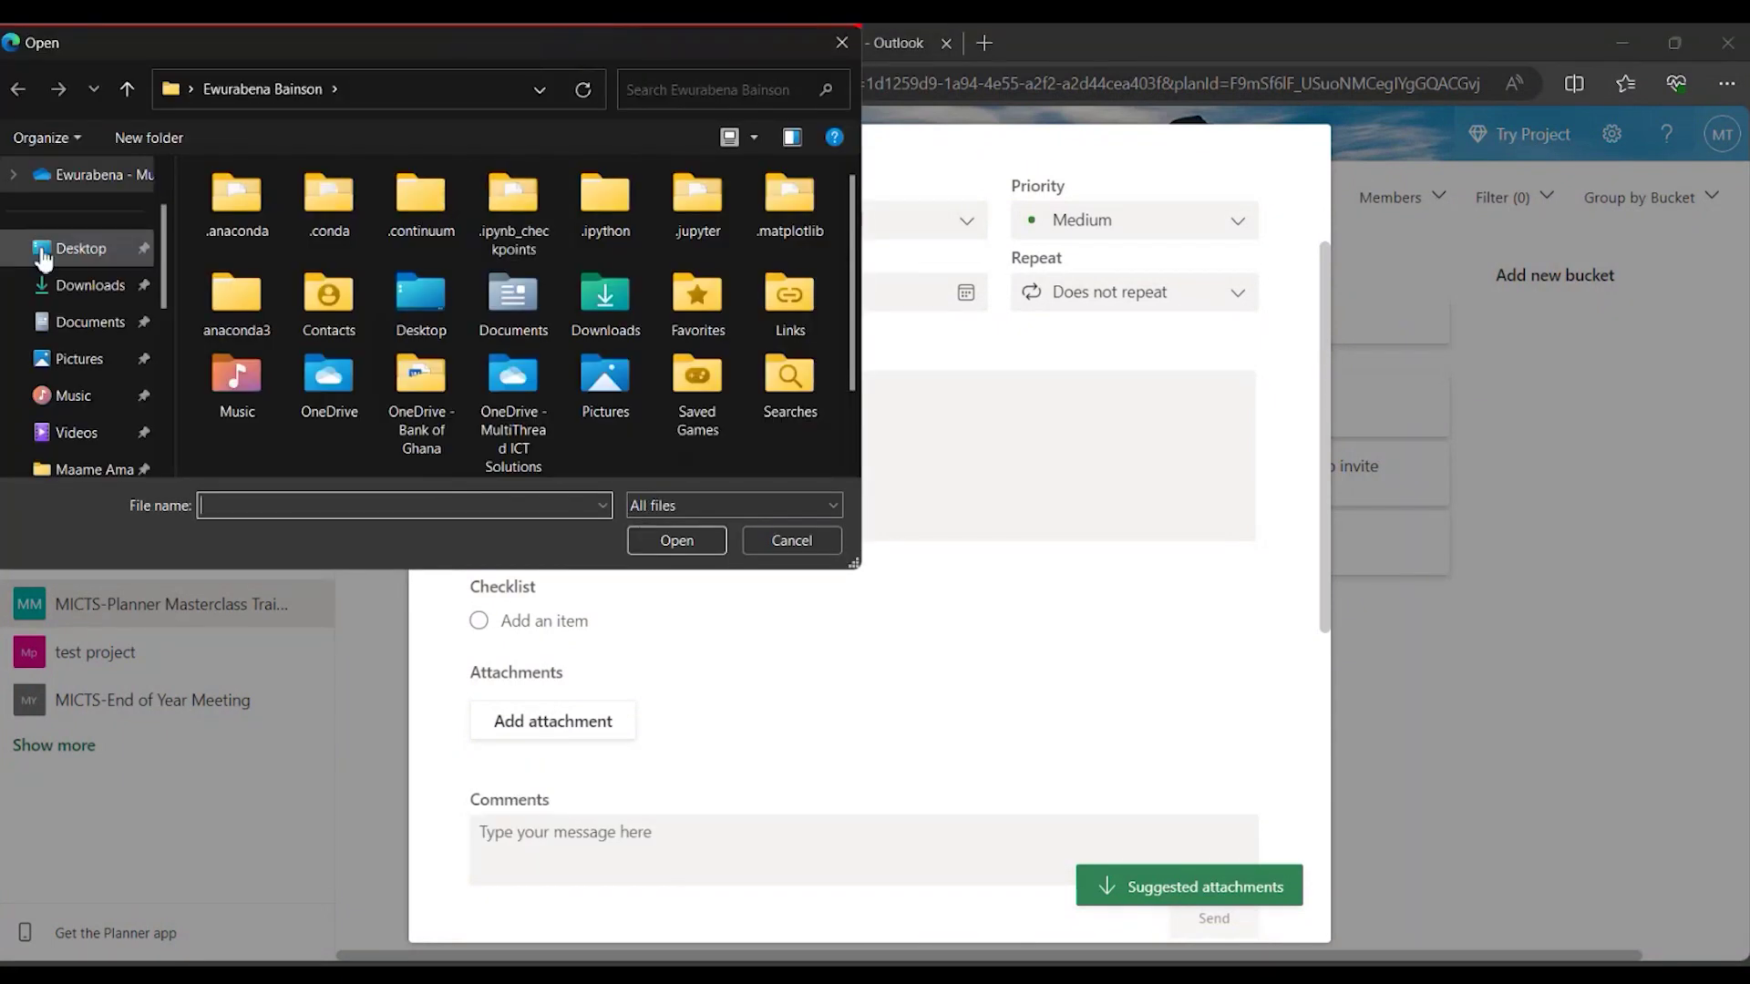
Attach Dummy Training Outline.docx from the Desktop to the task.
left_click(43, 258)
left_click(321, 405)
left_click(676, 545)
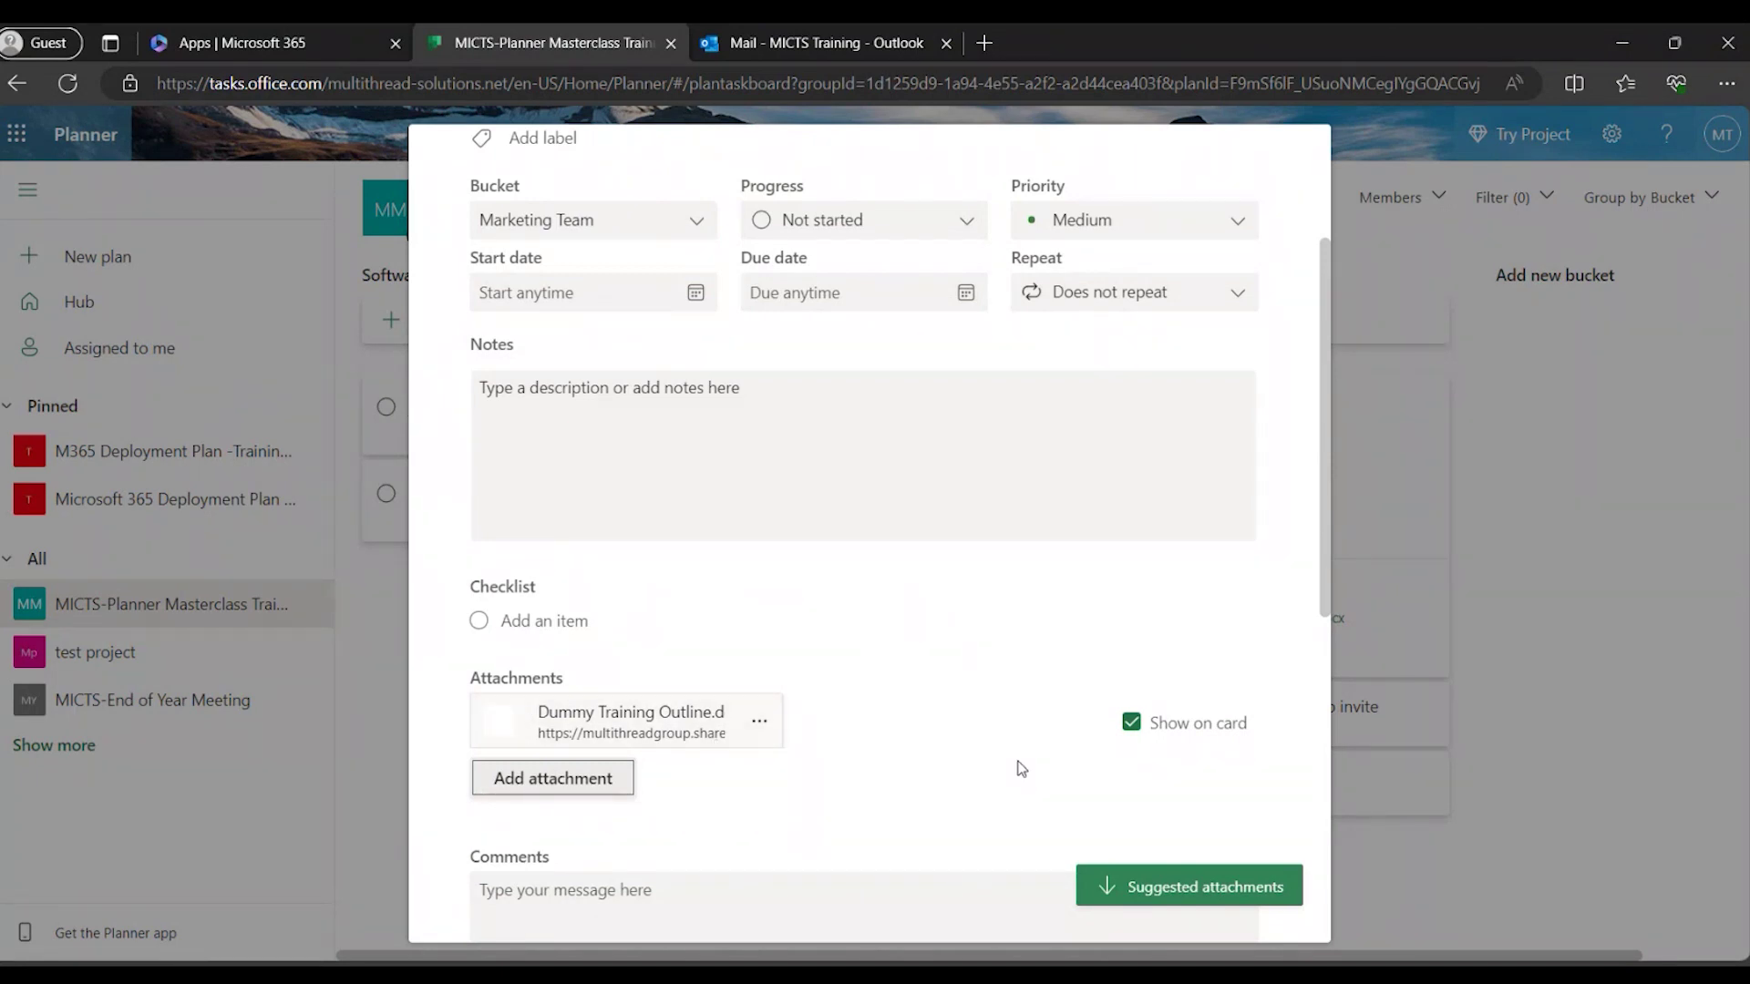
scroll(1021, 768, "up", 3)
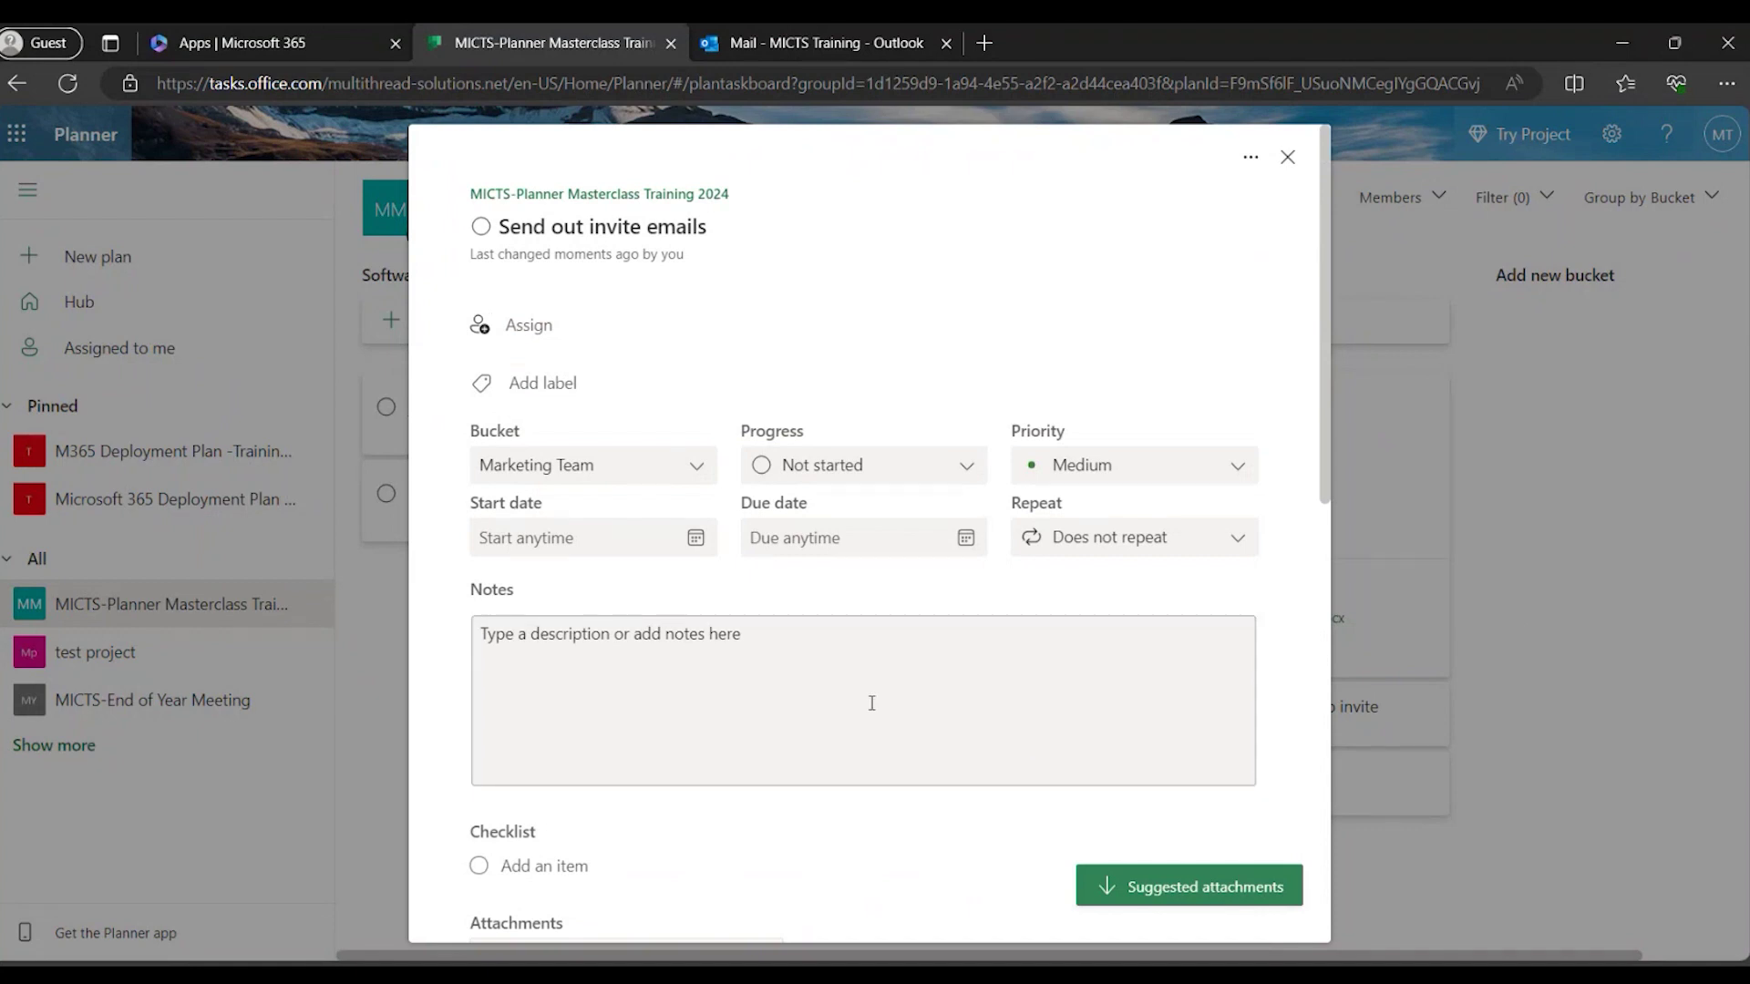
Close the Send out invite emails details to return to the board.
left_click(1288, 159)
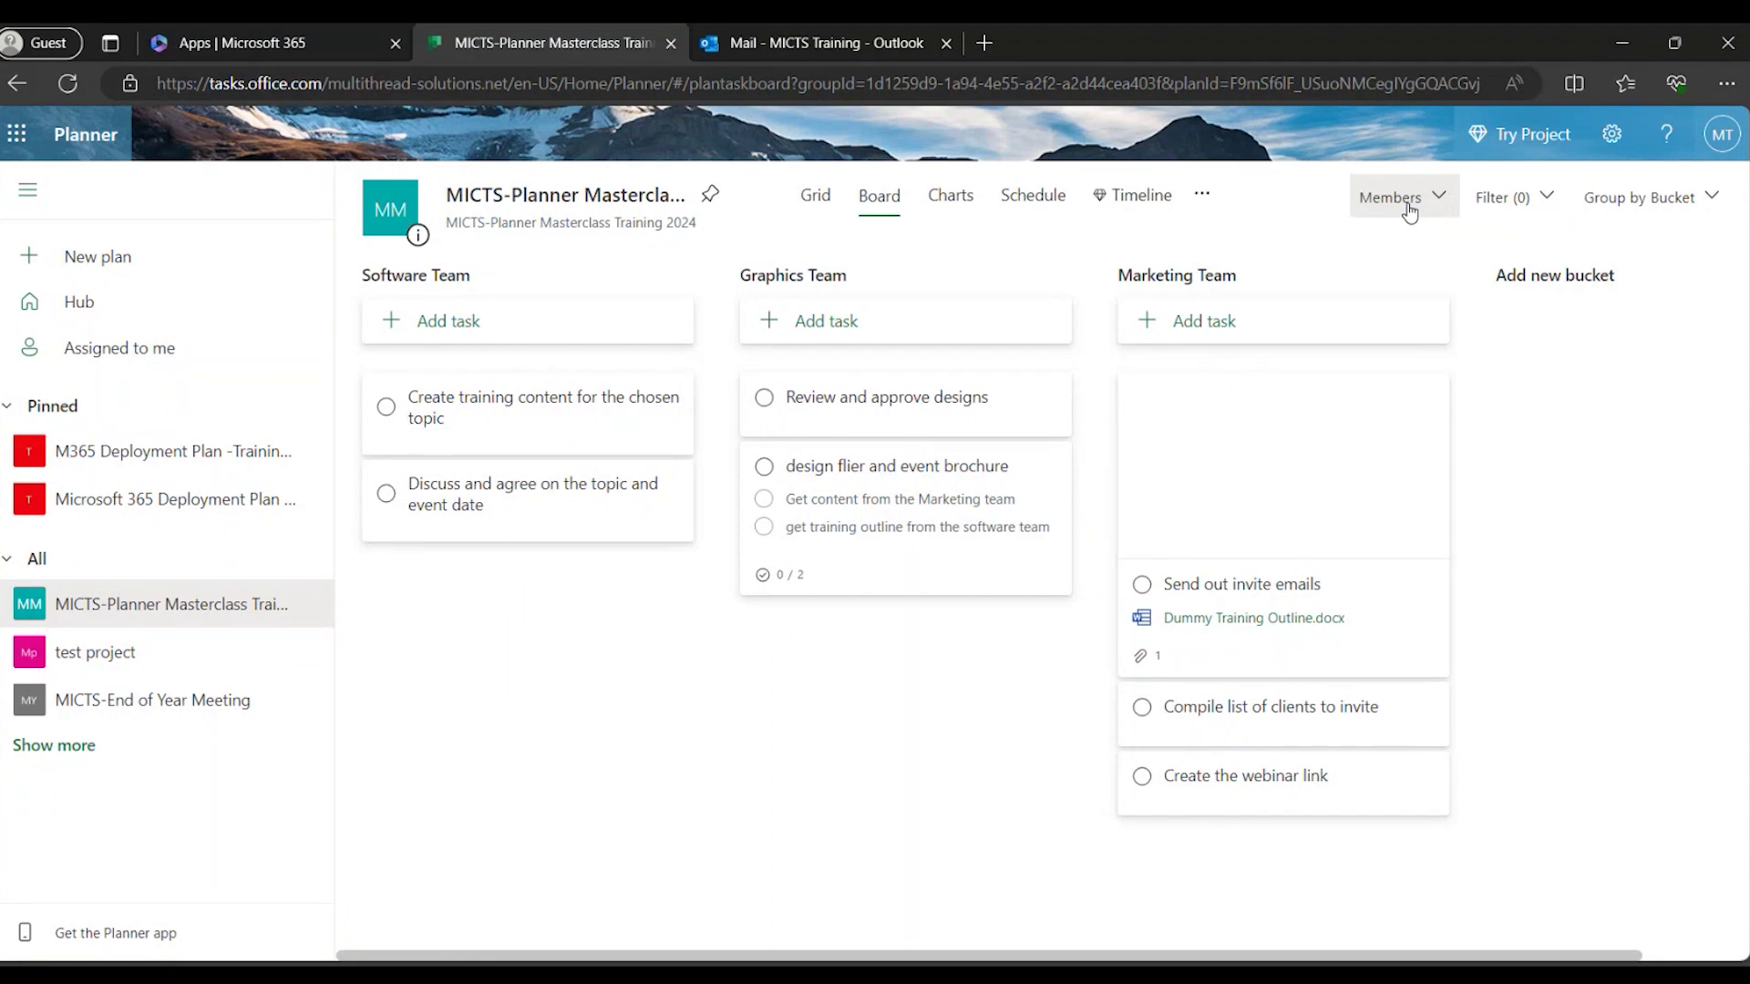
Show the plan's Members panel from the top-right dropdown.
left_click(1412, 203)
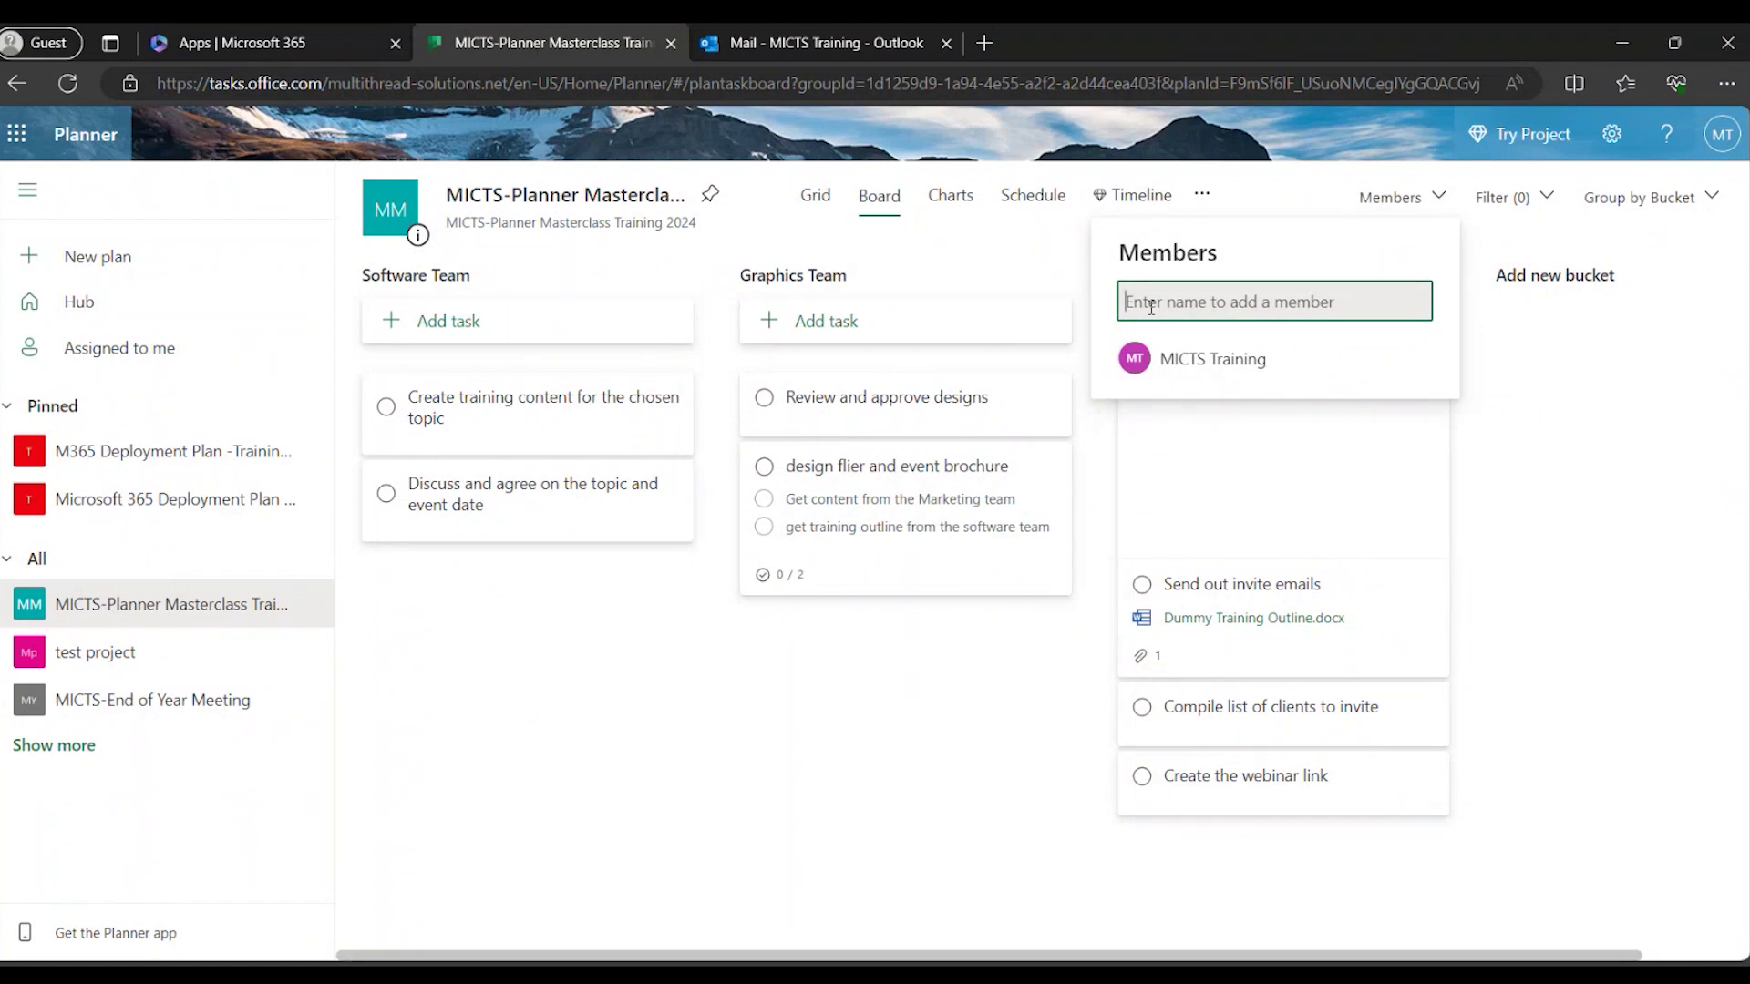
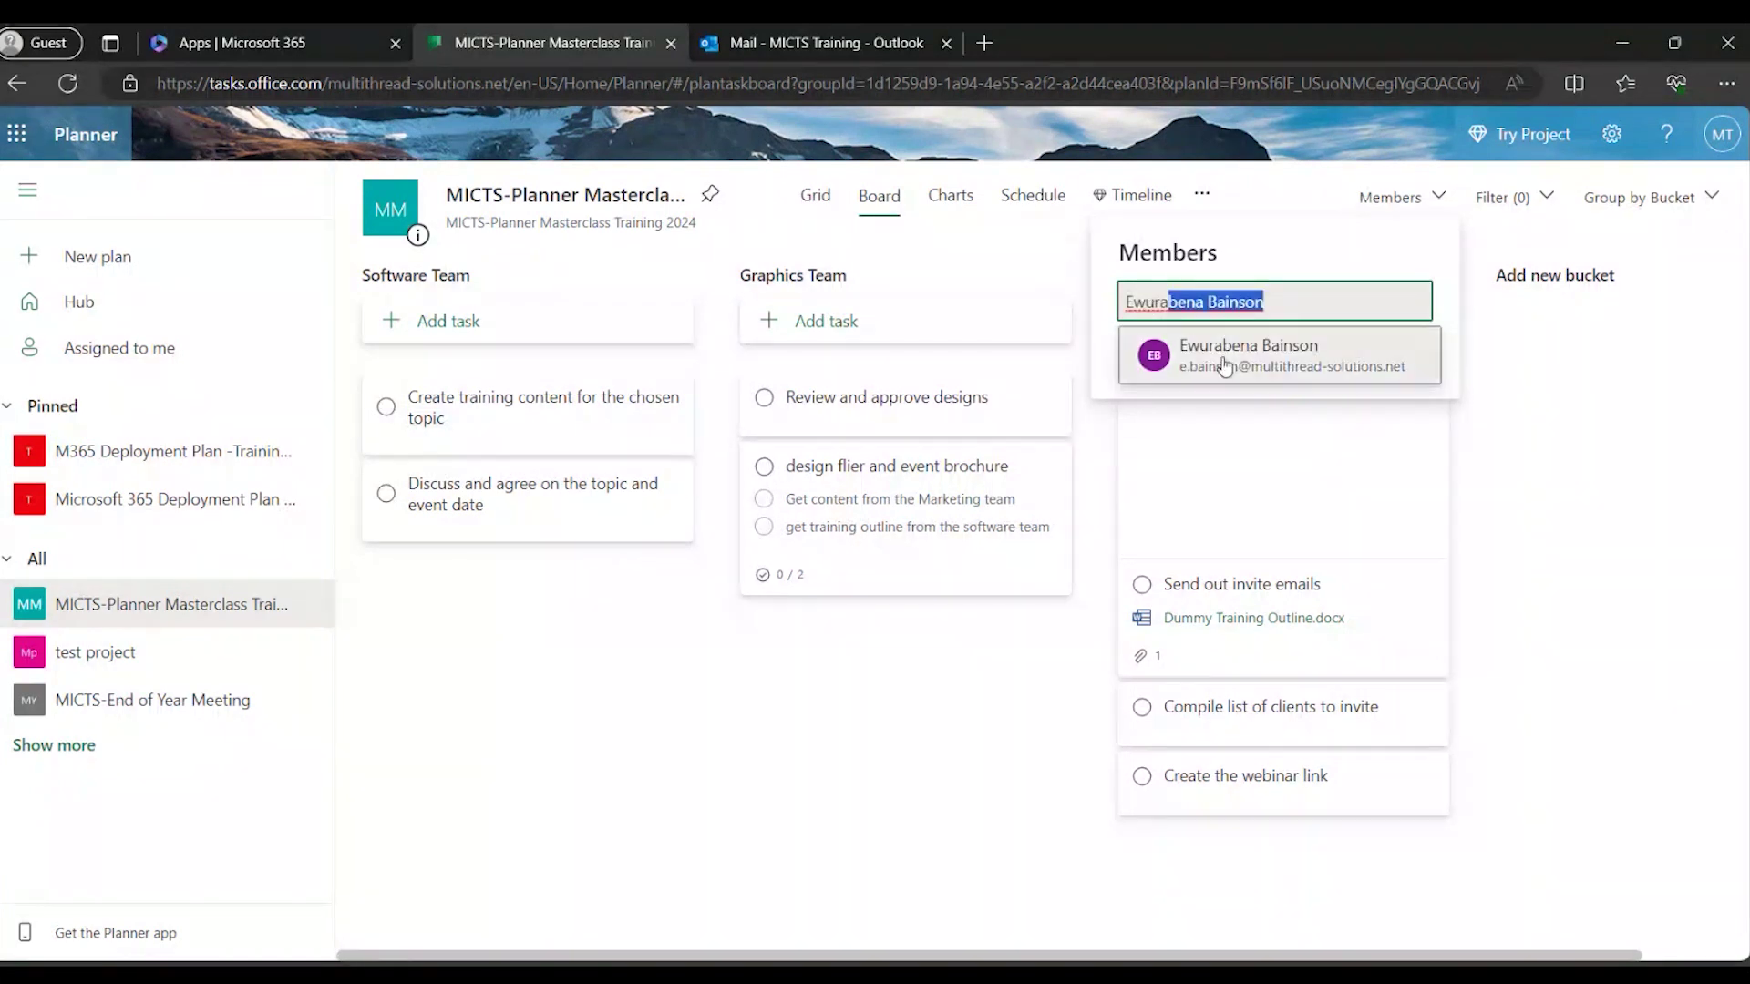
Add four colleagues as plan members by name search, then close the member list.
left_click(1223, 365)
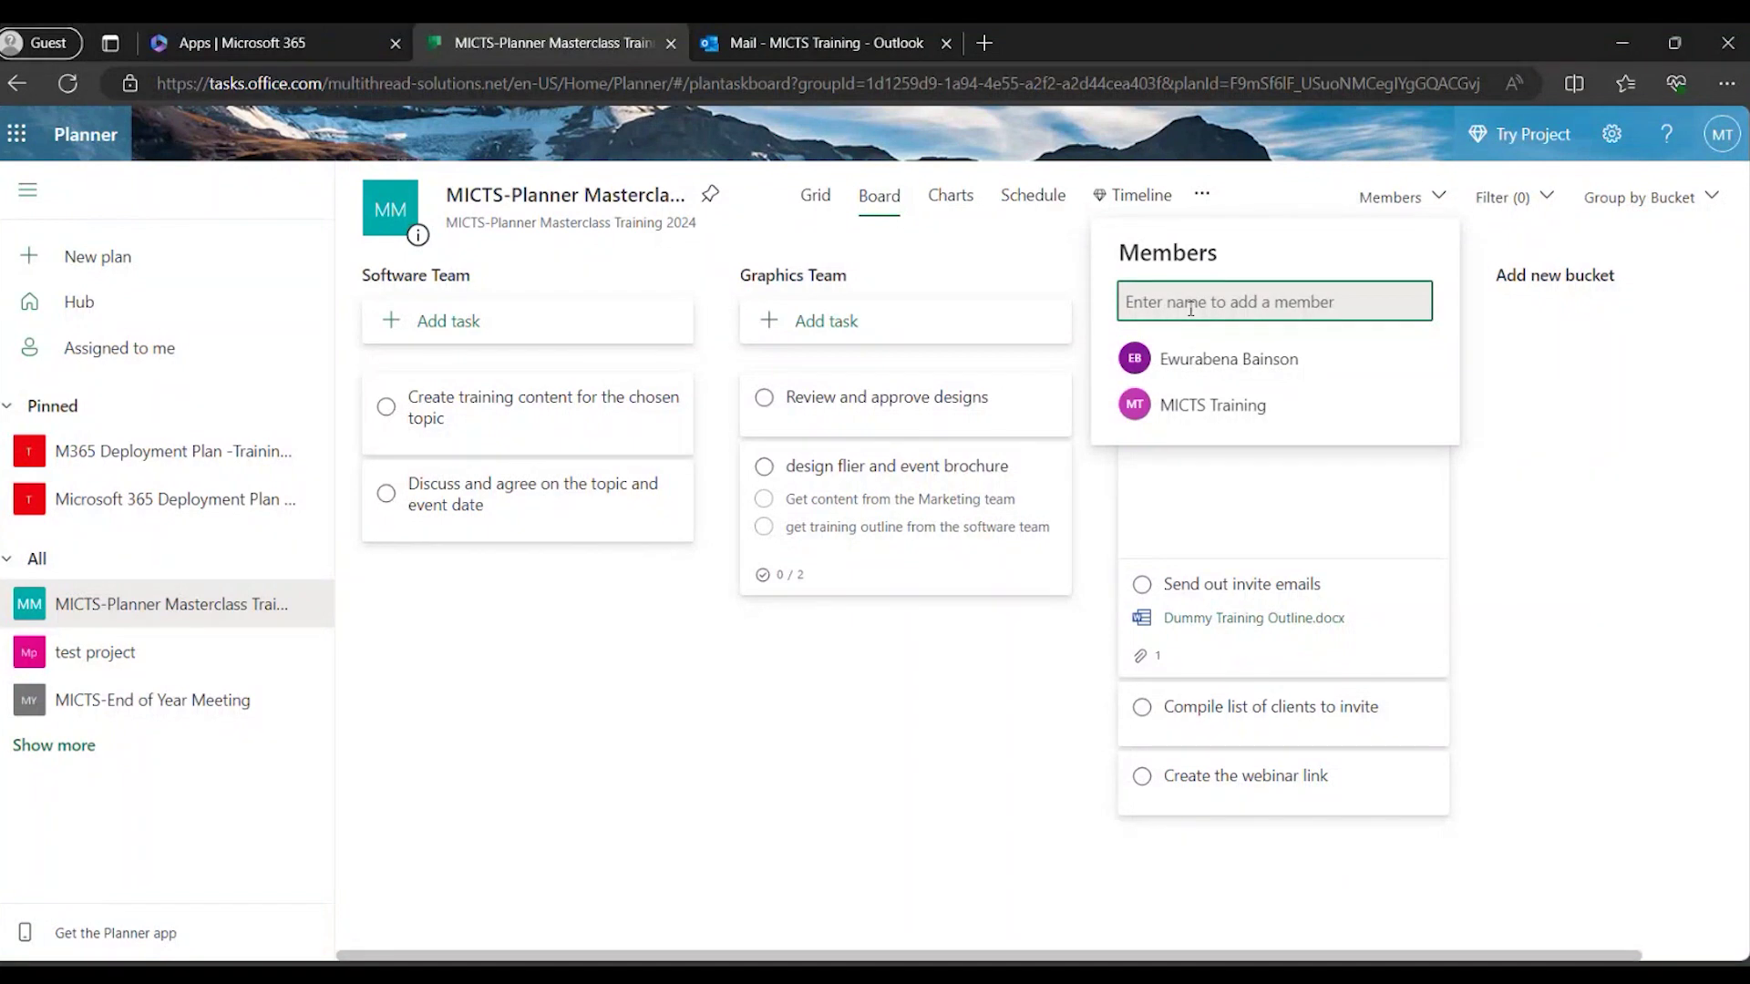
type("obed")
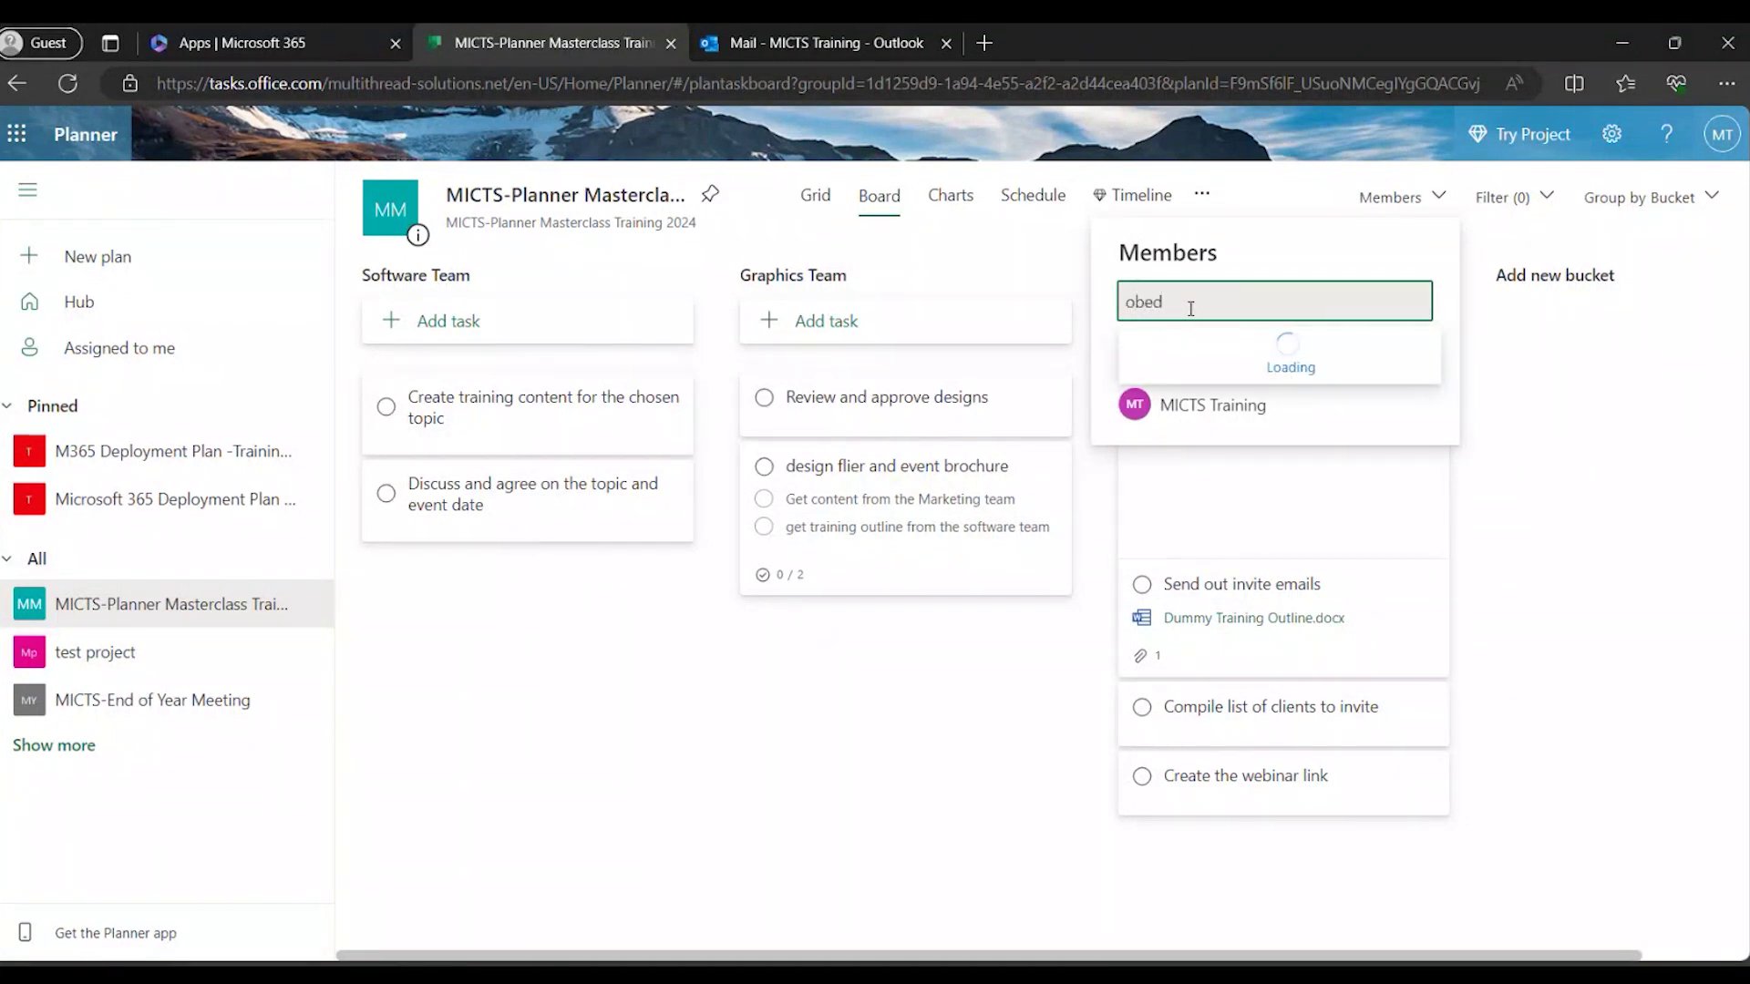
left_click(1249, 344)
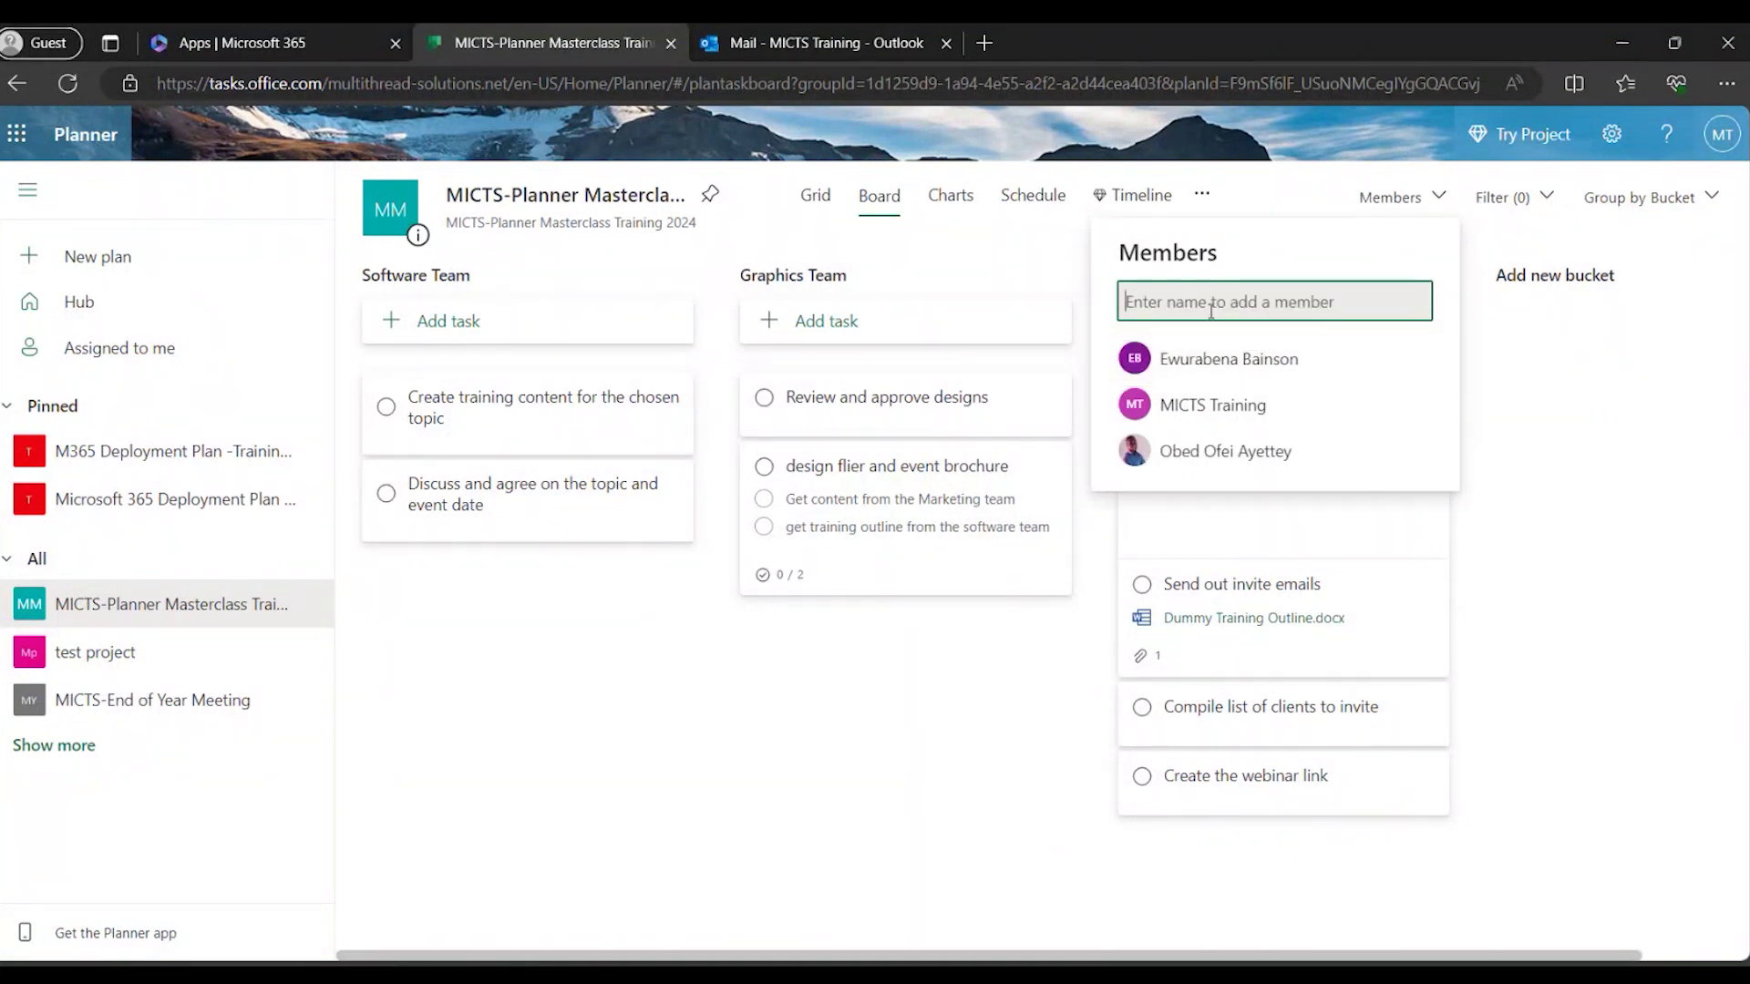
type("karl")
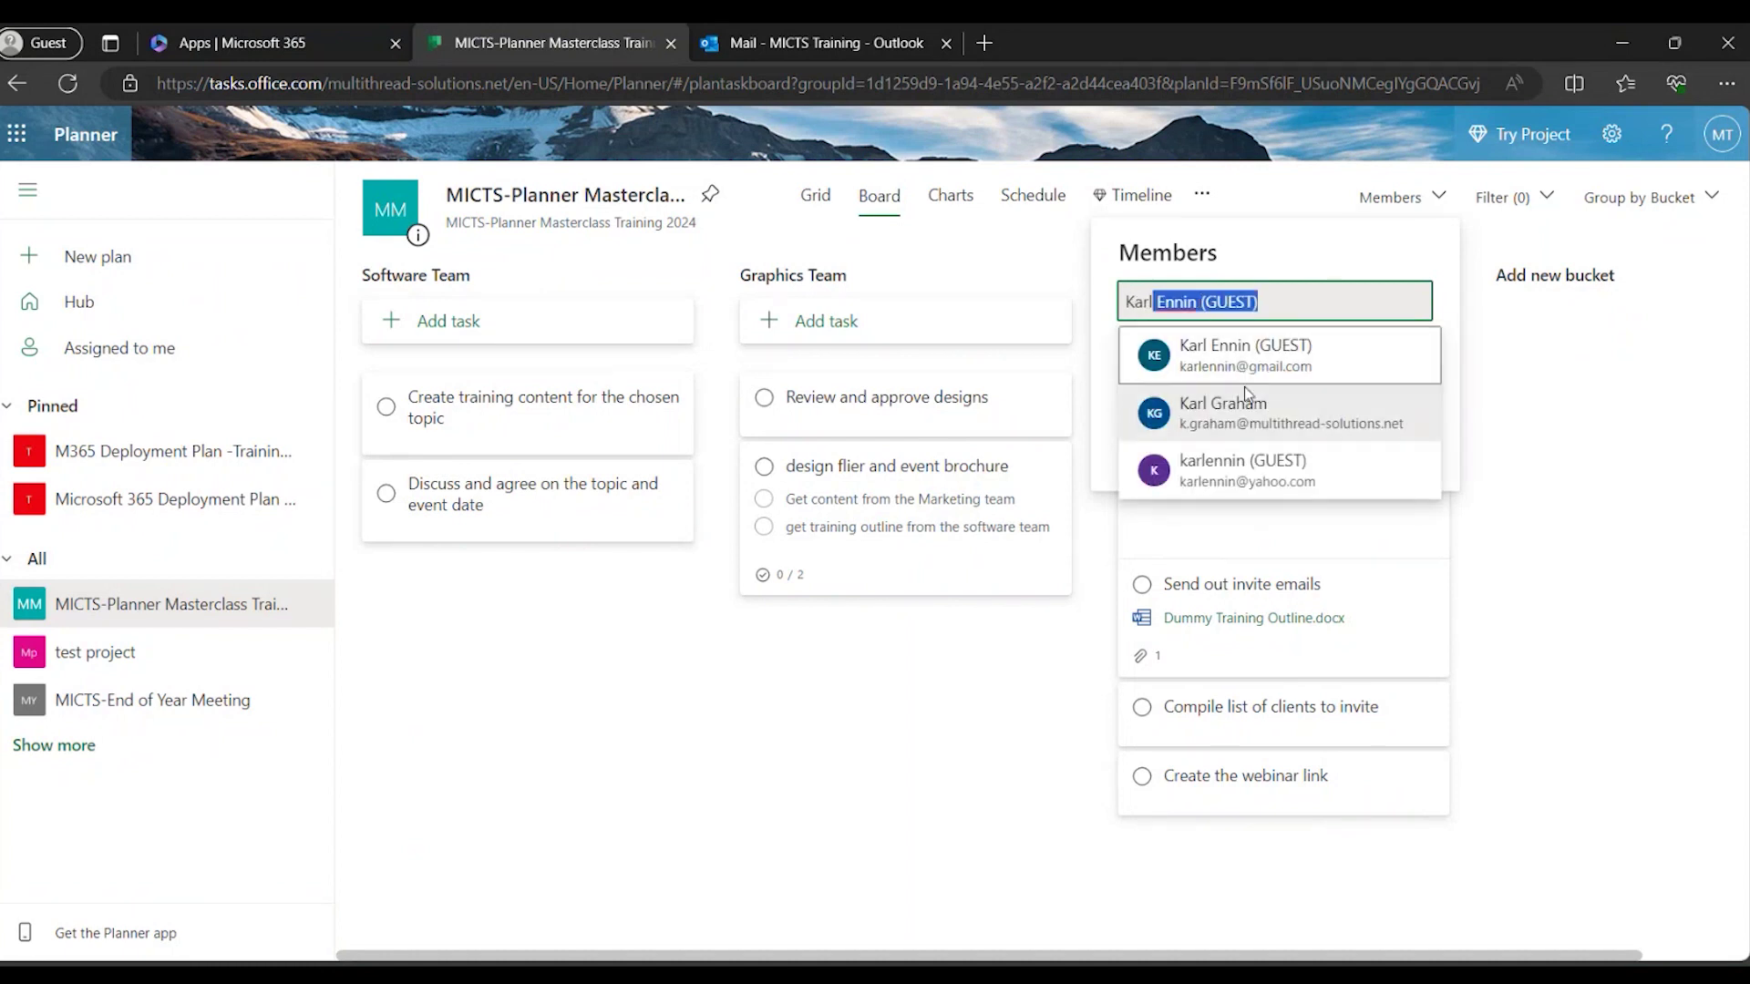
left_click(1245, 397)
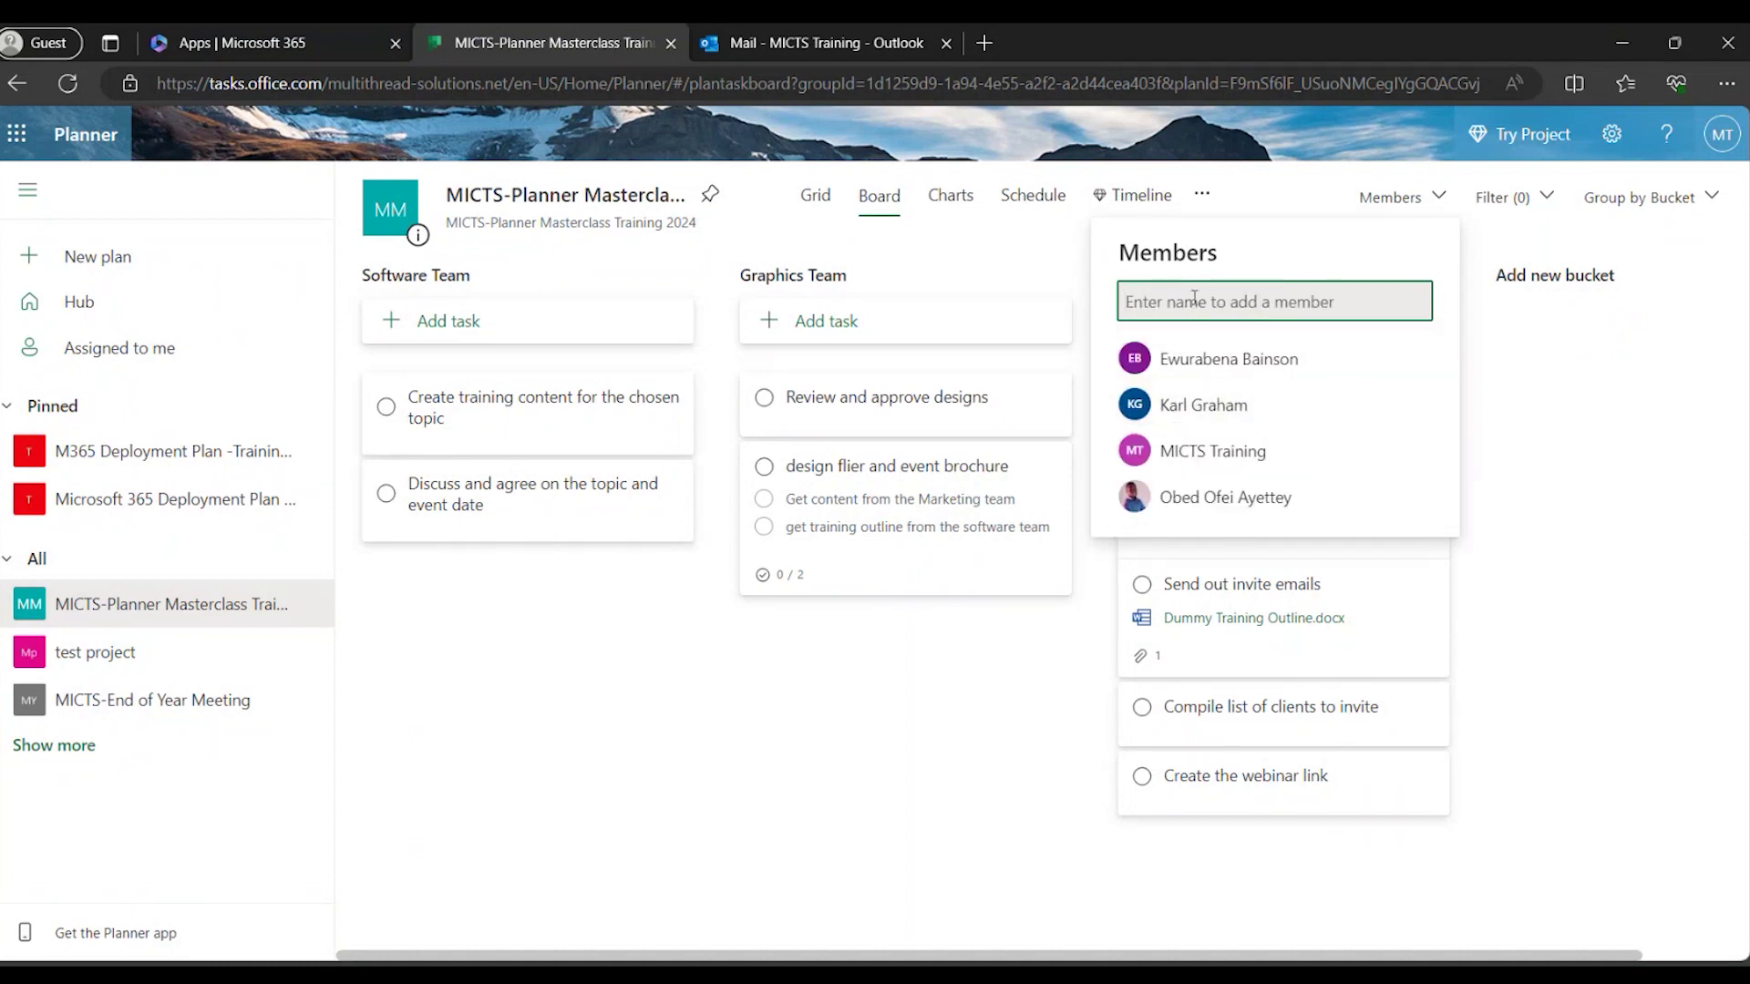
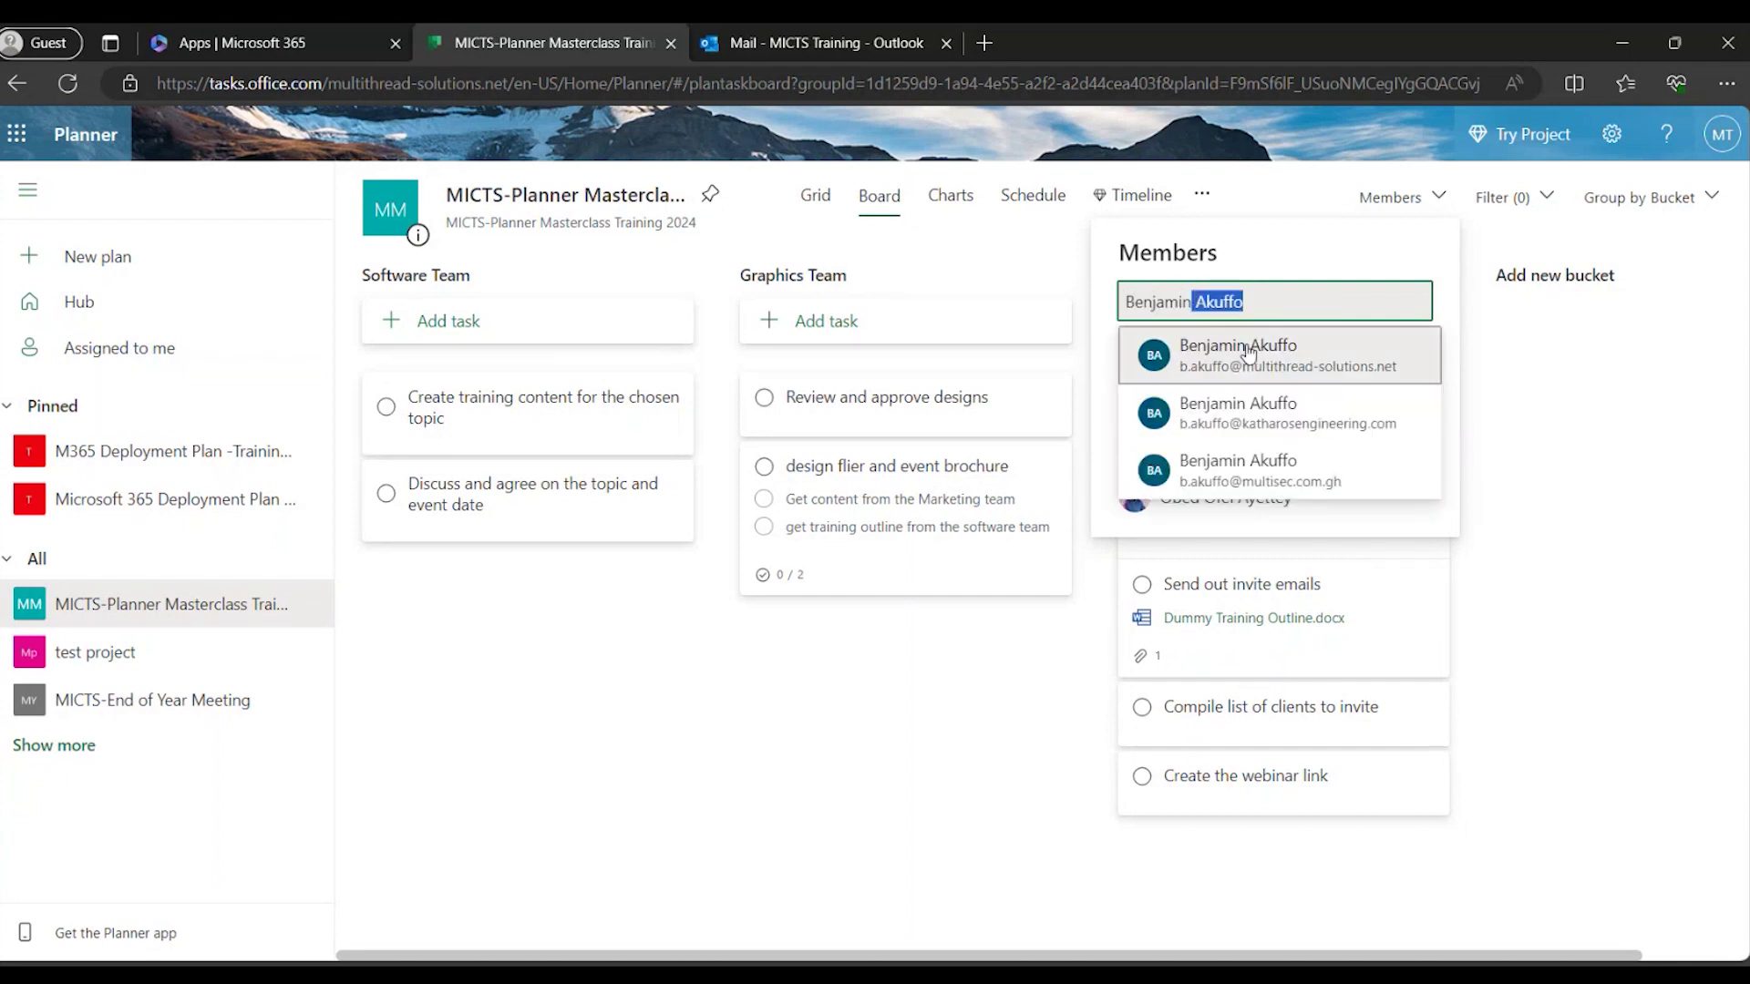
left_click(1248, 354)
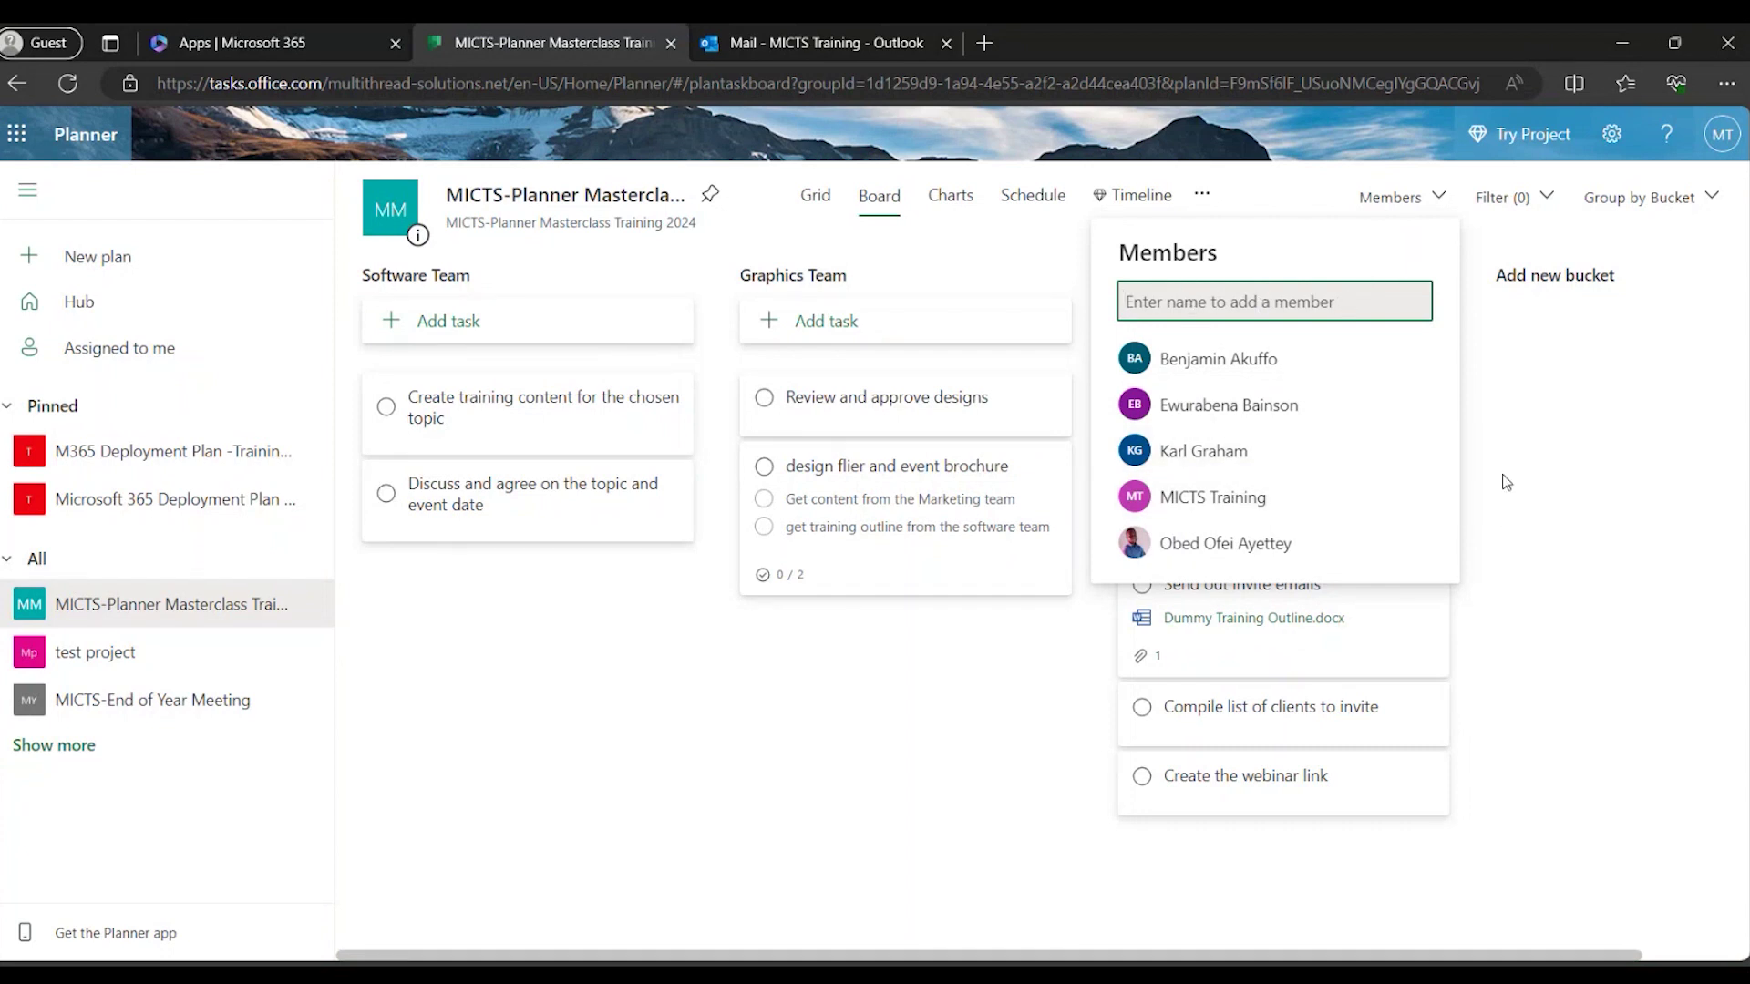
left_click(1512, 436)
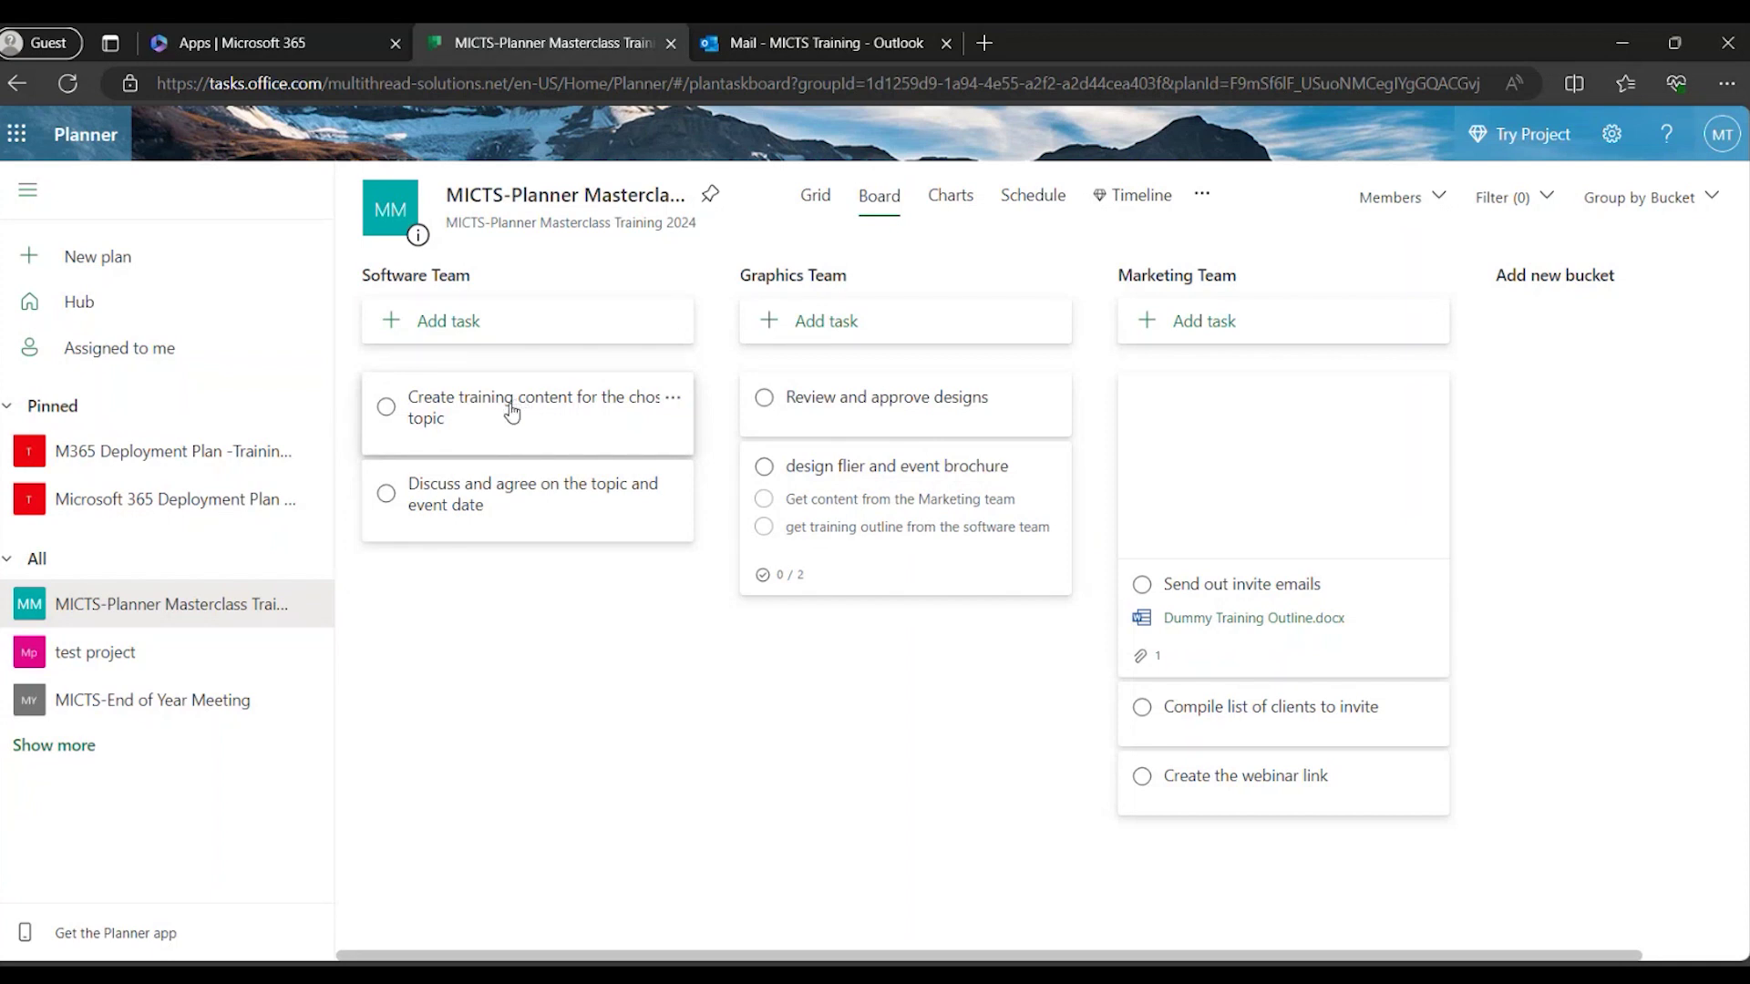
Assign Create training content for the chosen topic to the training account and close it.
left_click(512, 411)
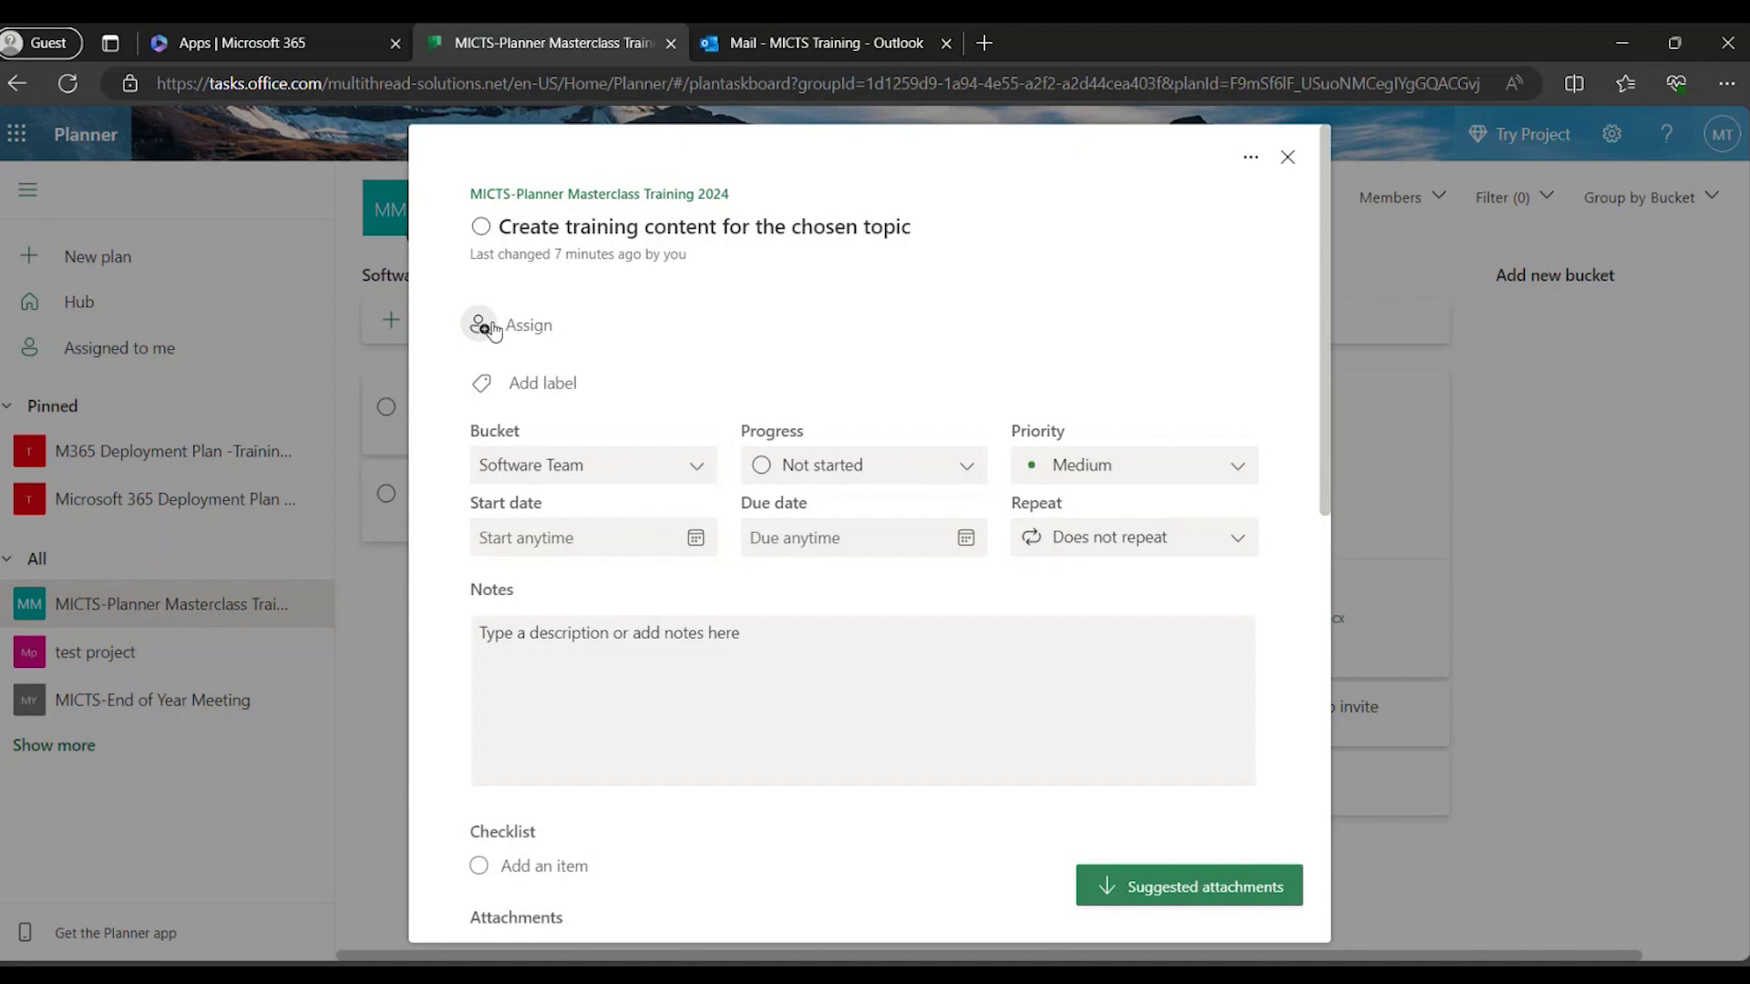
left_click(483, 325)
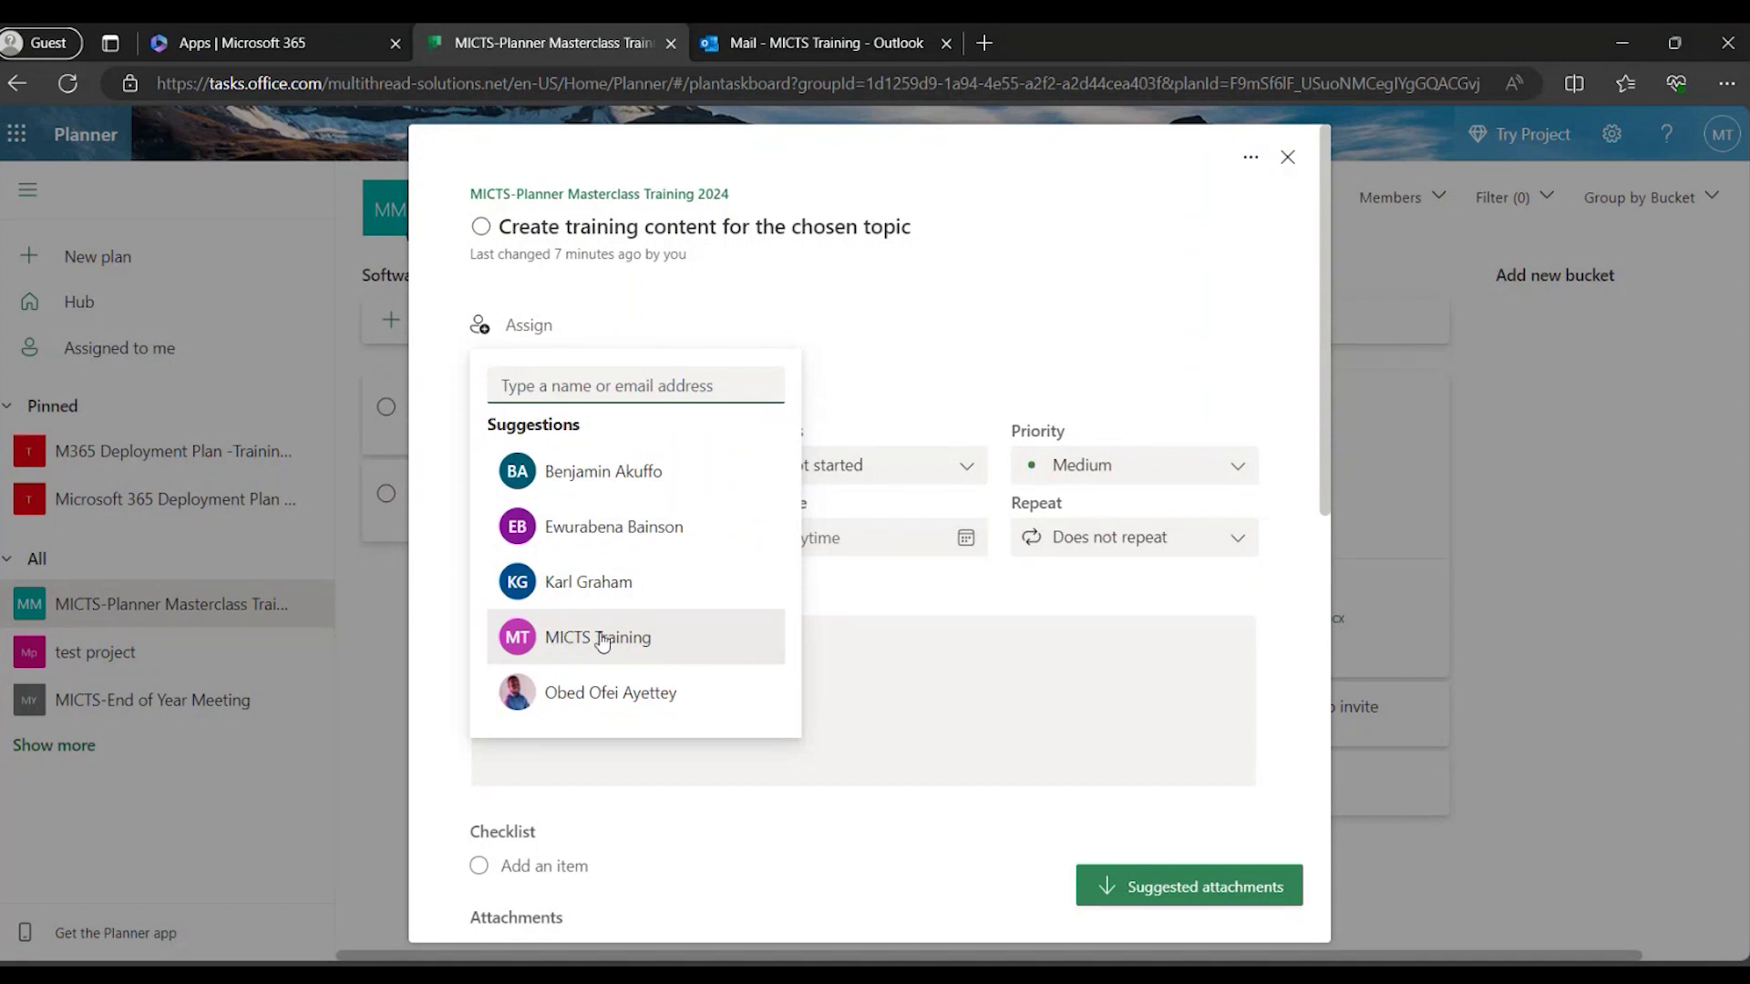
left_click(602, 641)
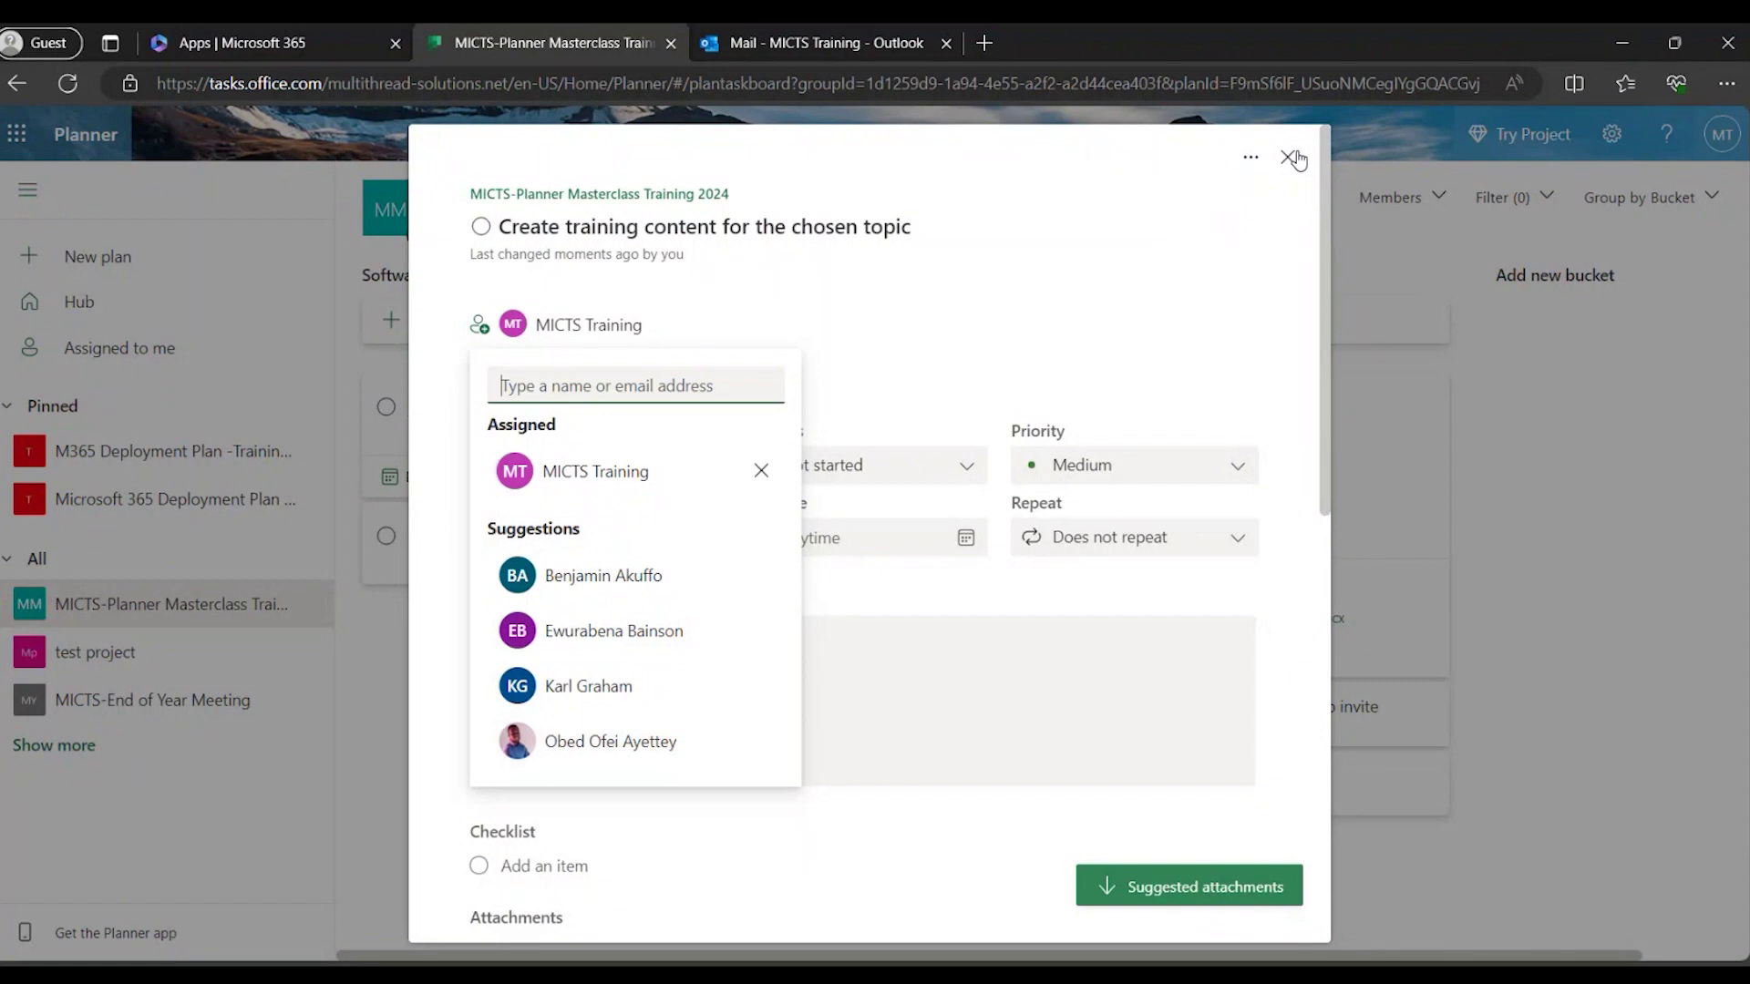
left_click(1298, 157)
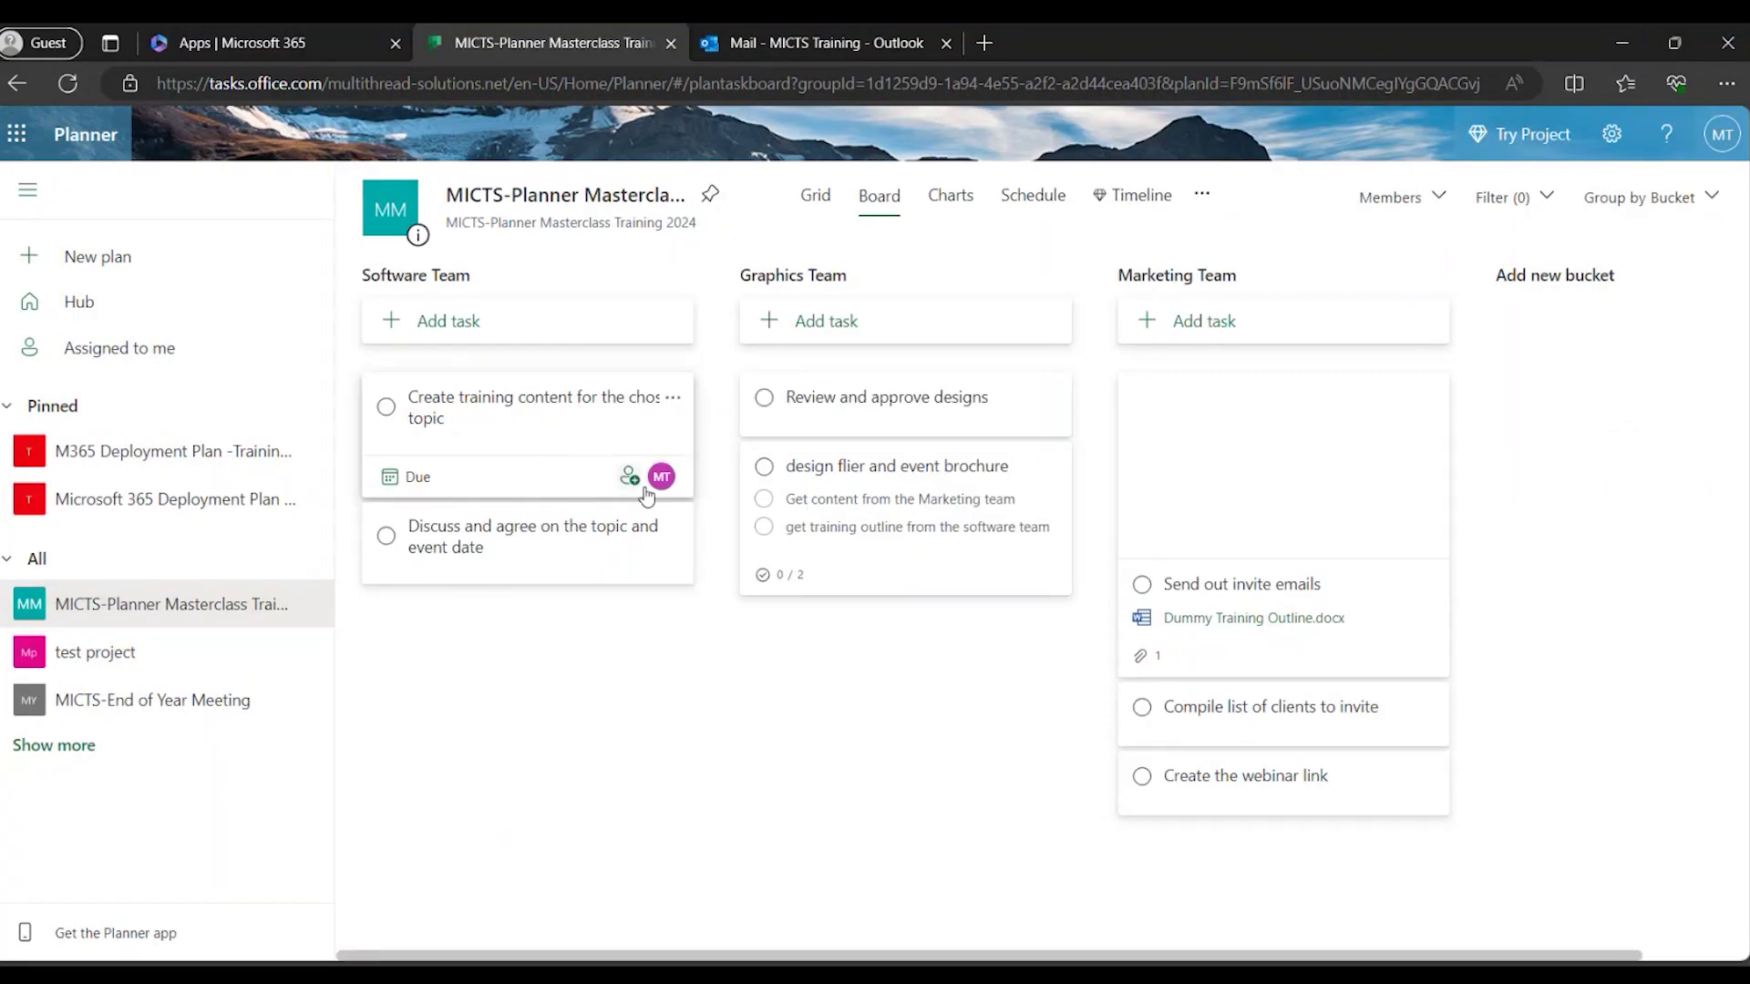
Assign three suggested team members to the Discuss and agree on the topic and event date task.
left_click(525, 545)
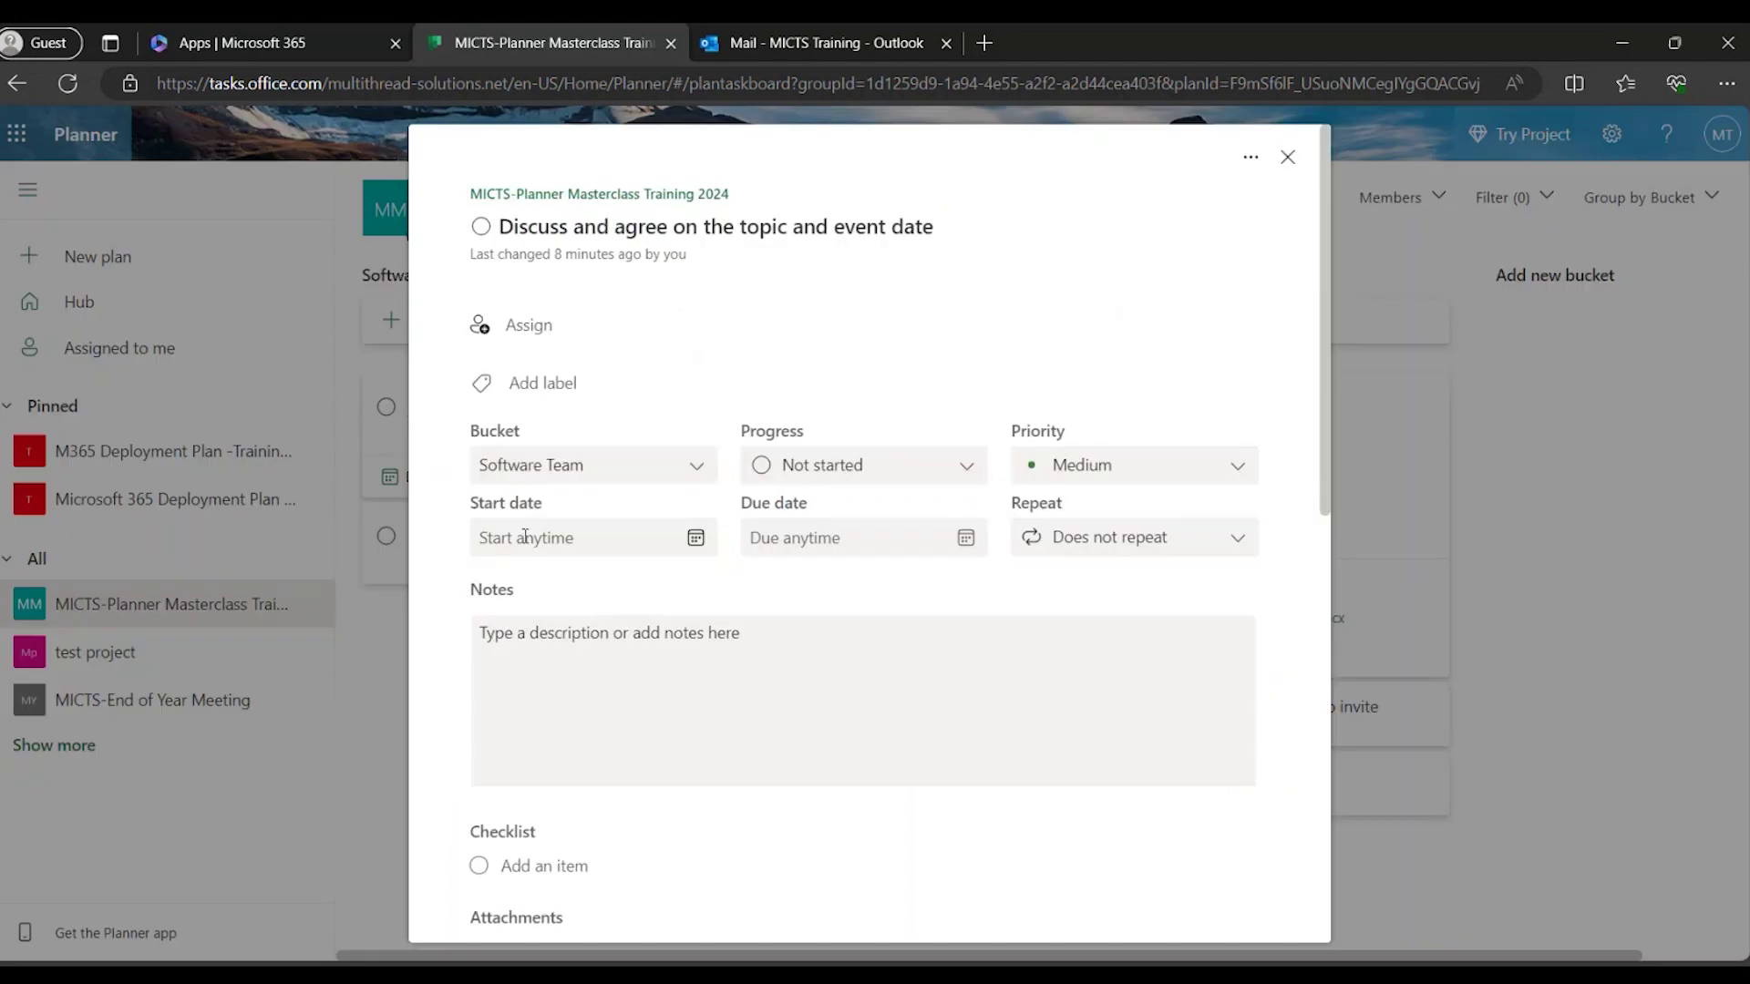
left_click(483, 328)
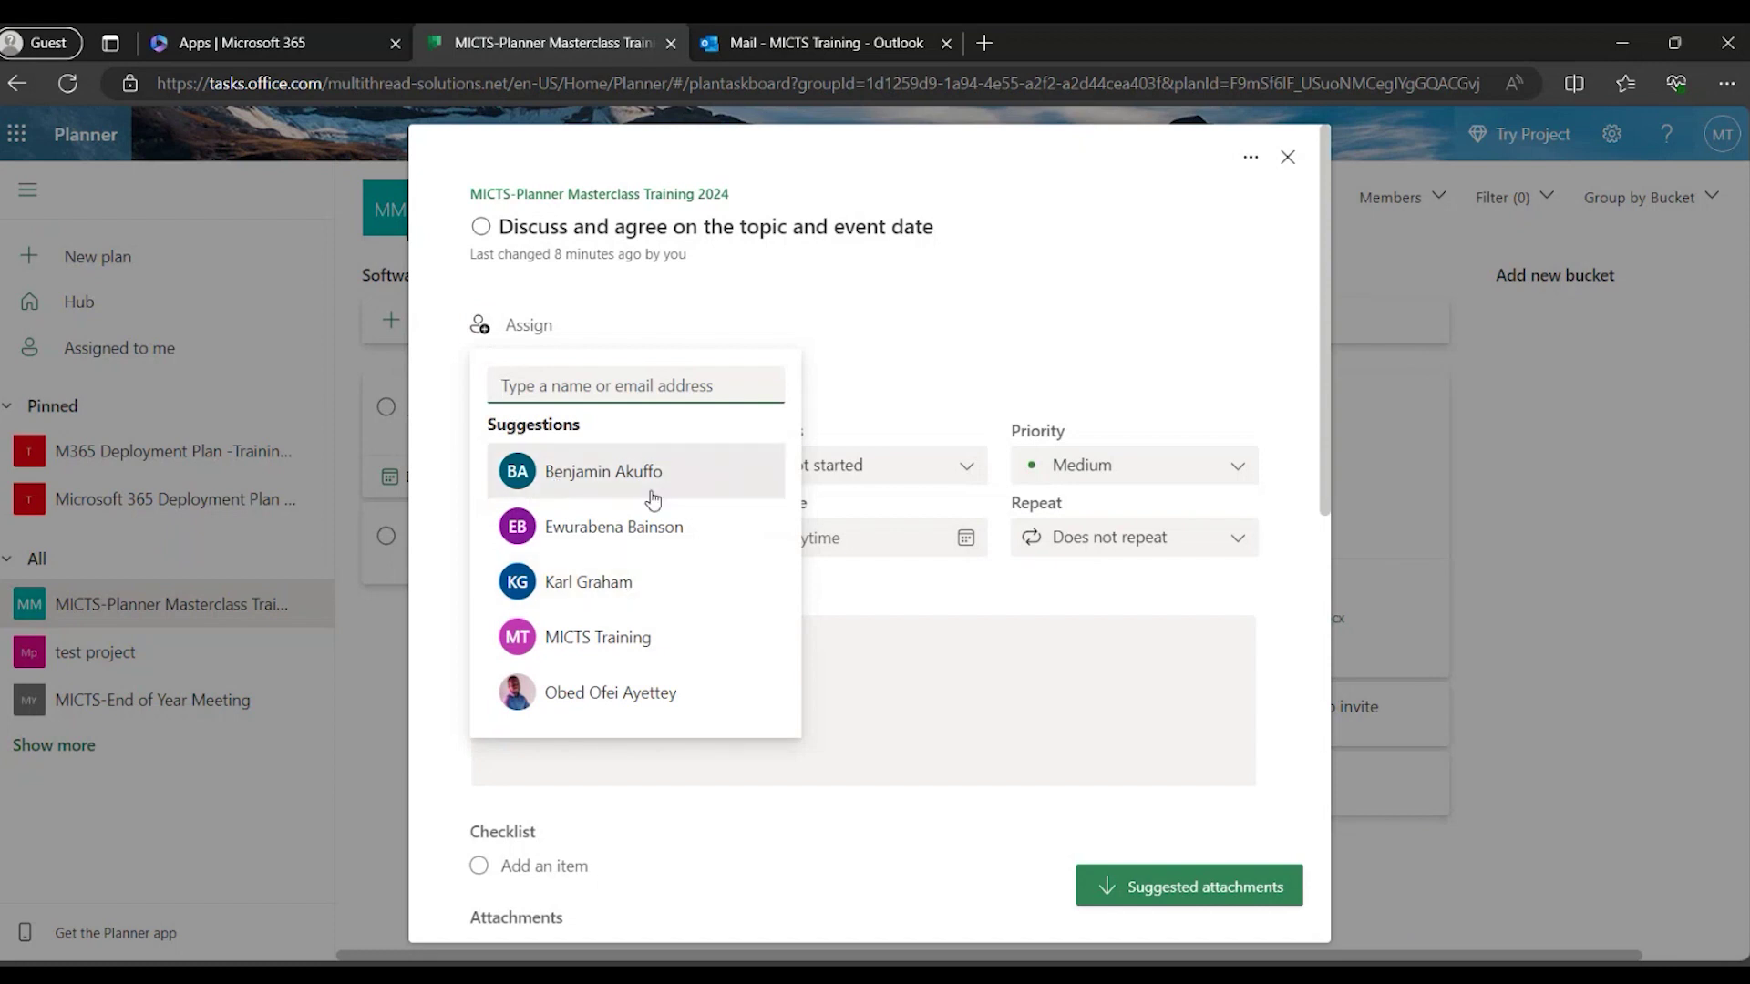
left_click(615, 483)
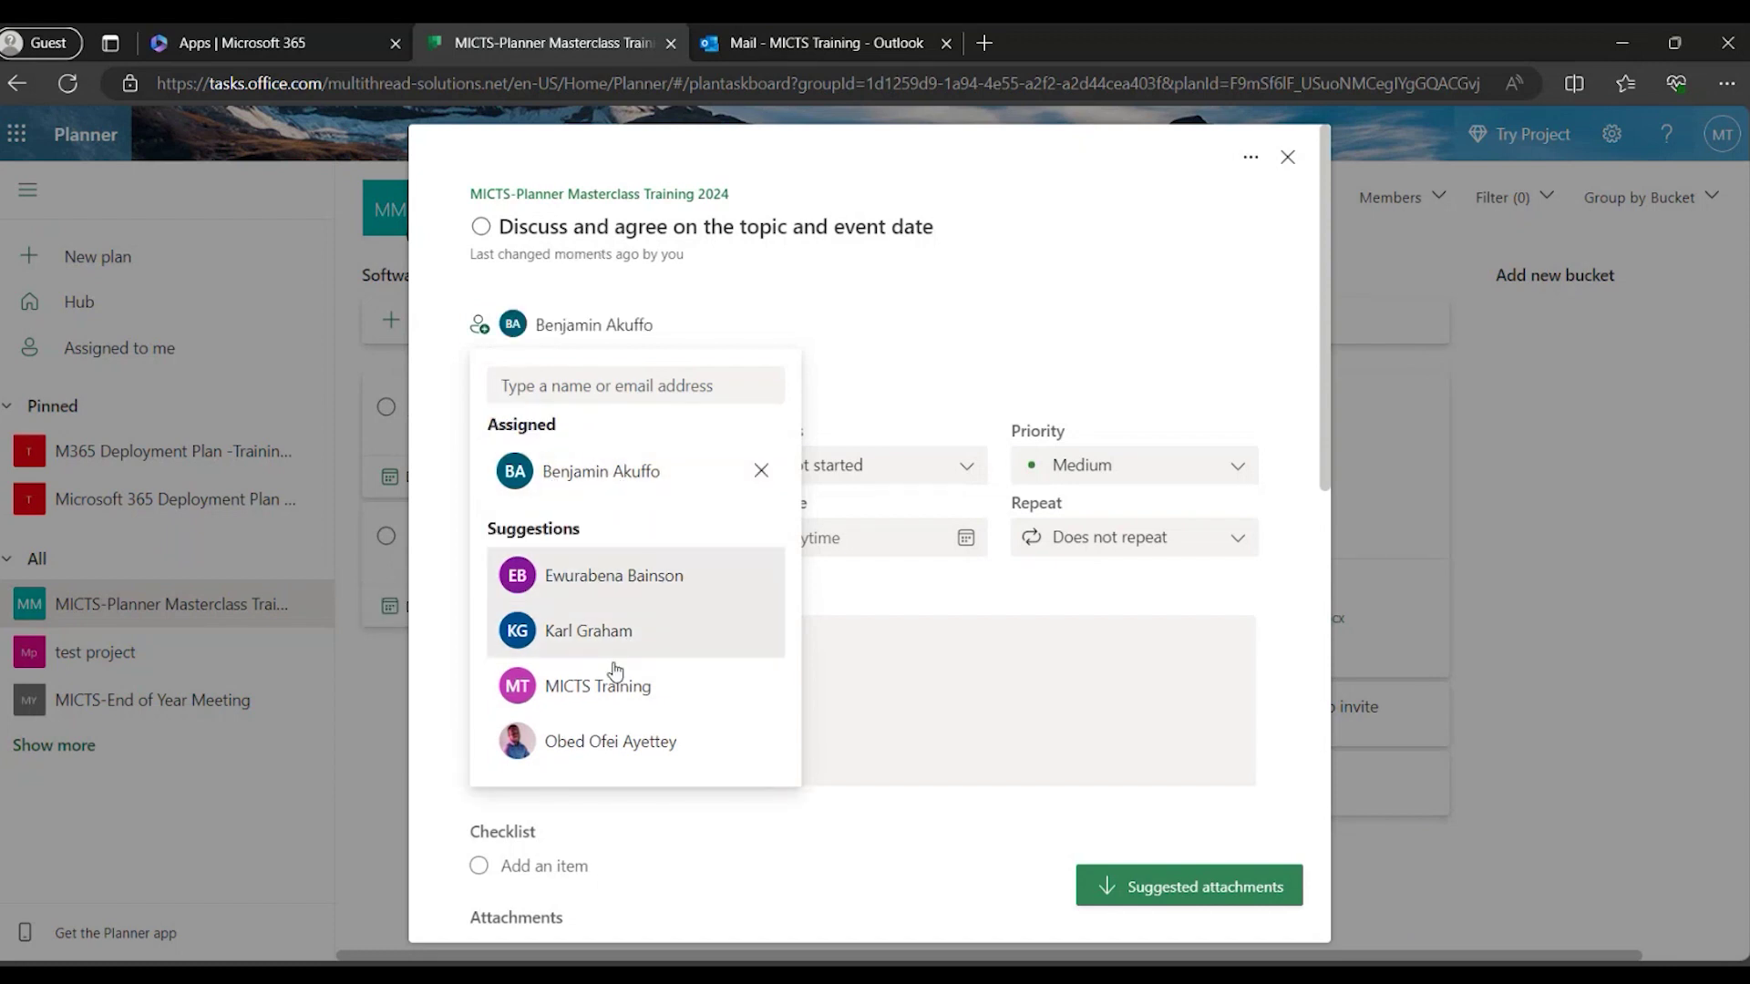
left_click(618, 745)
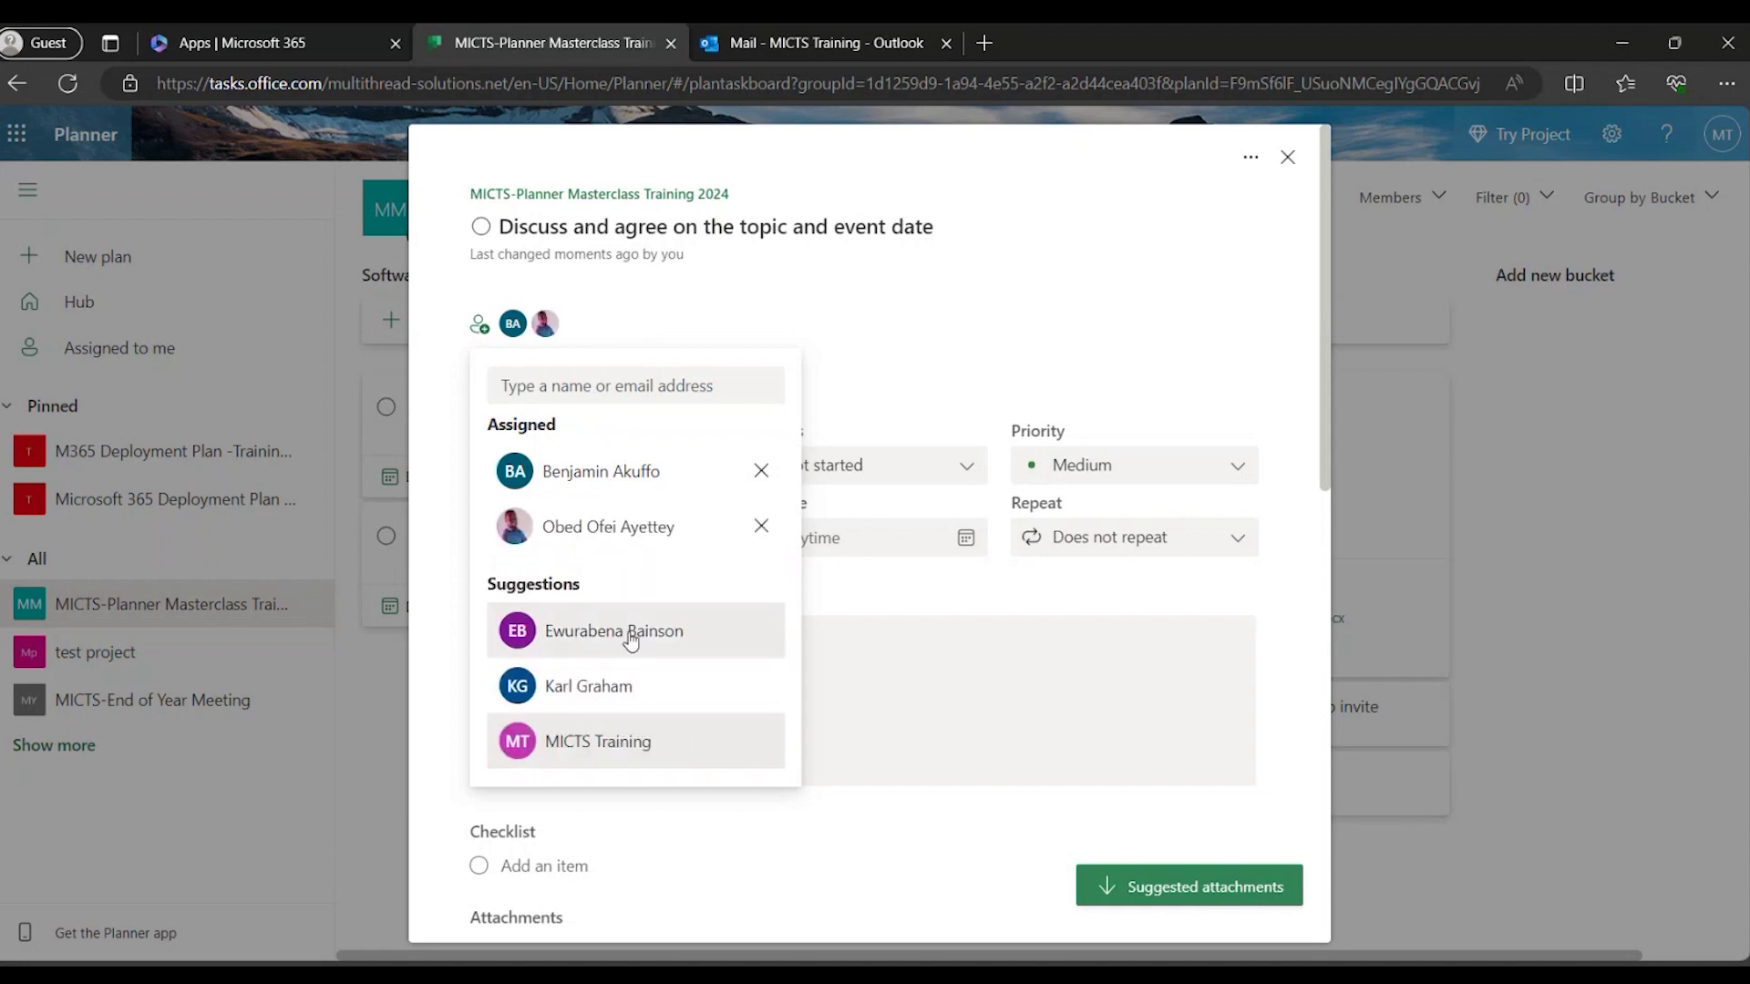
left_click(630, 642)
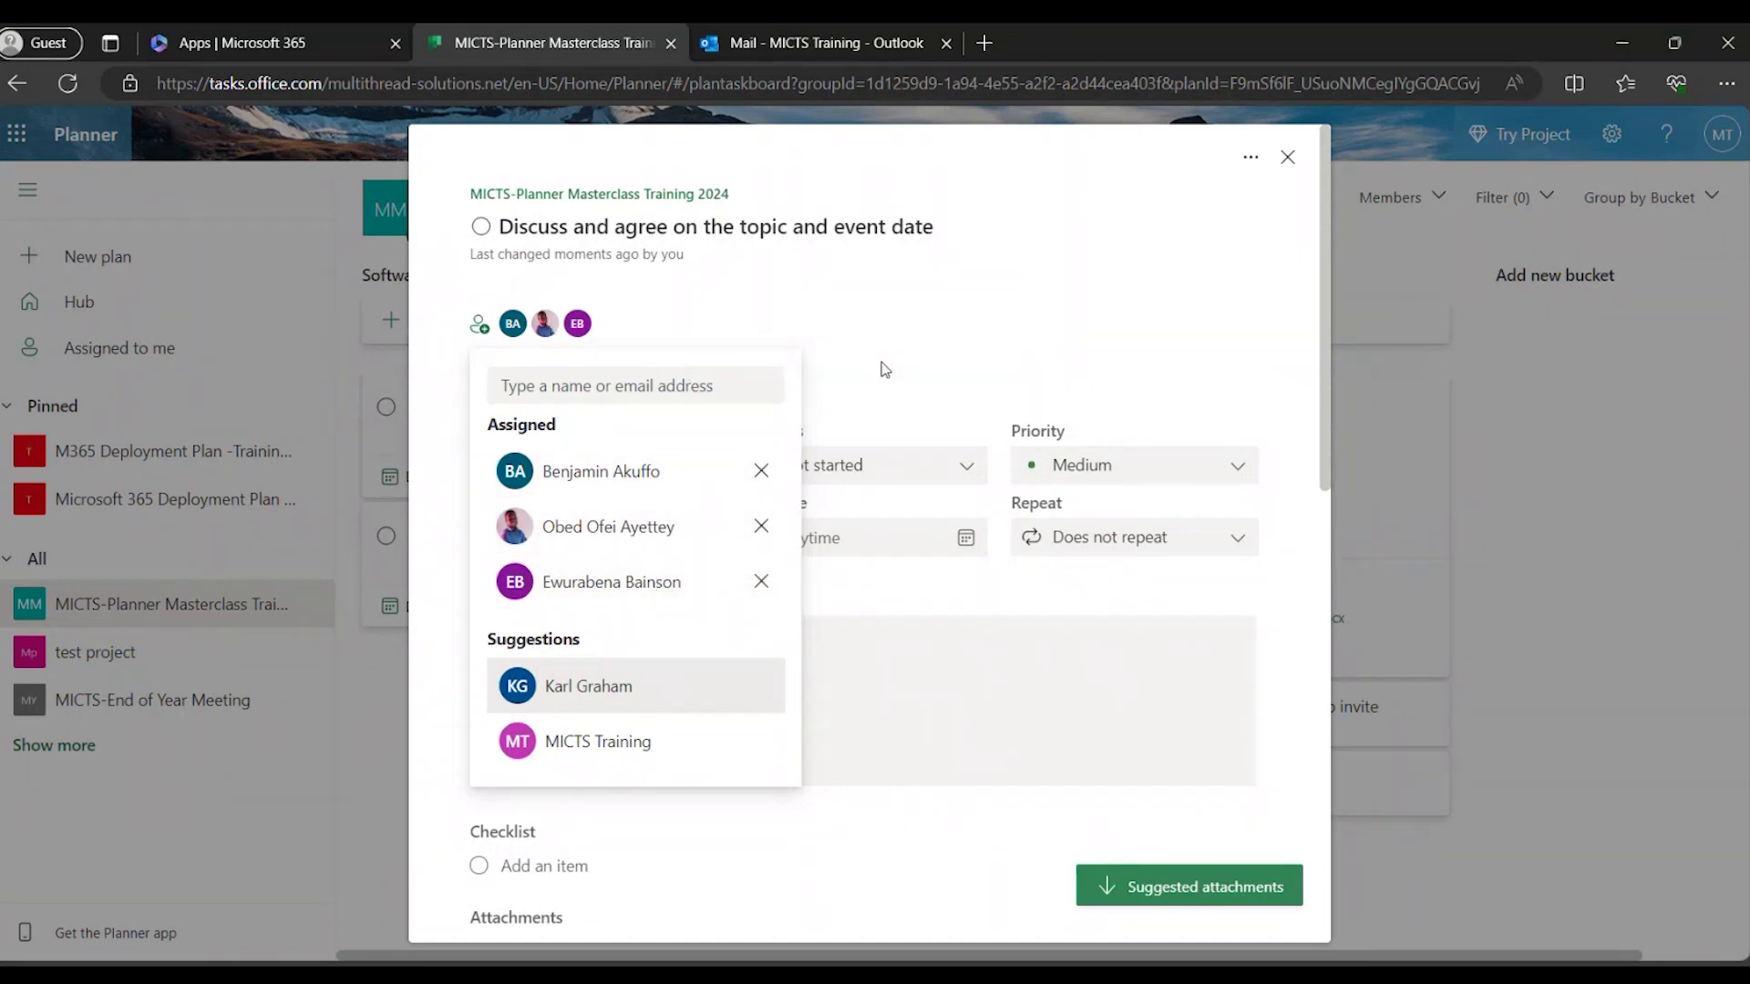
left_click(966, 343)
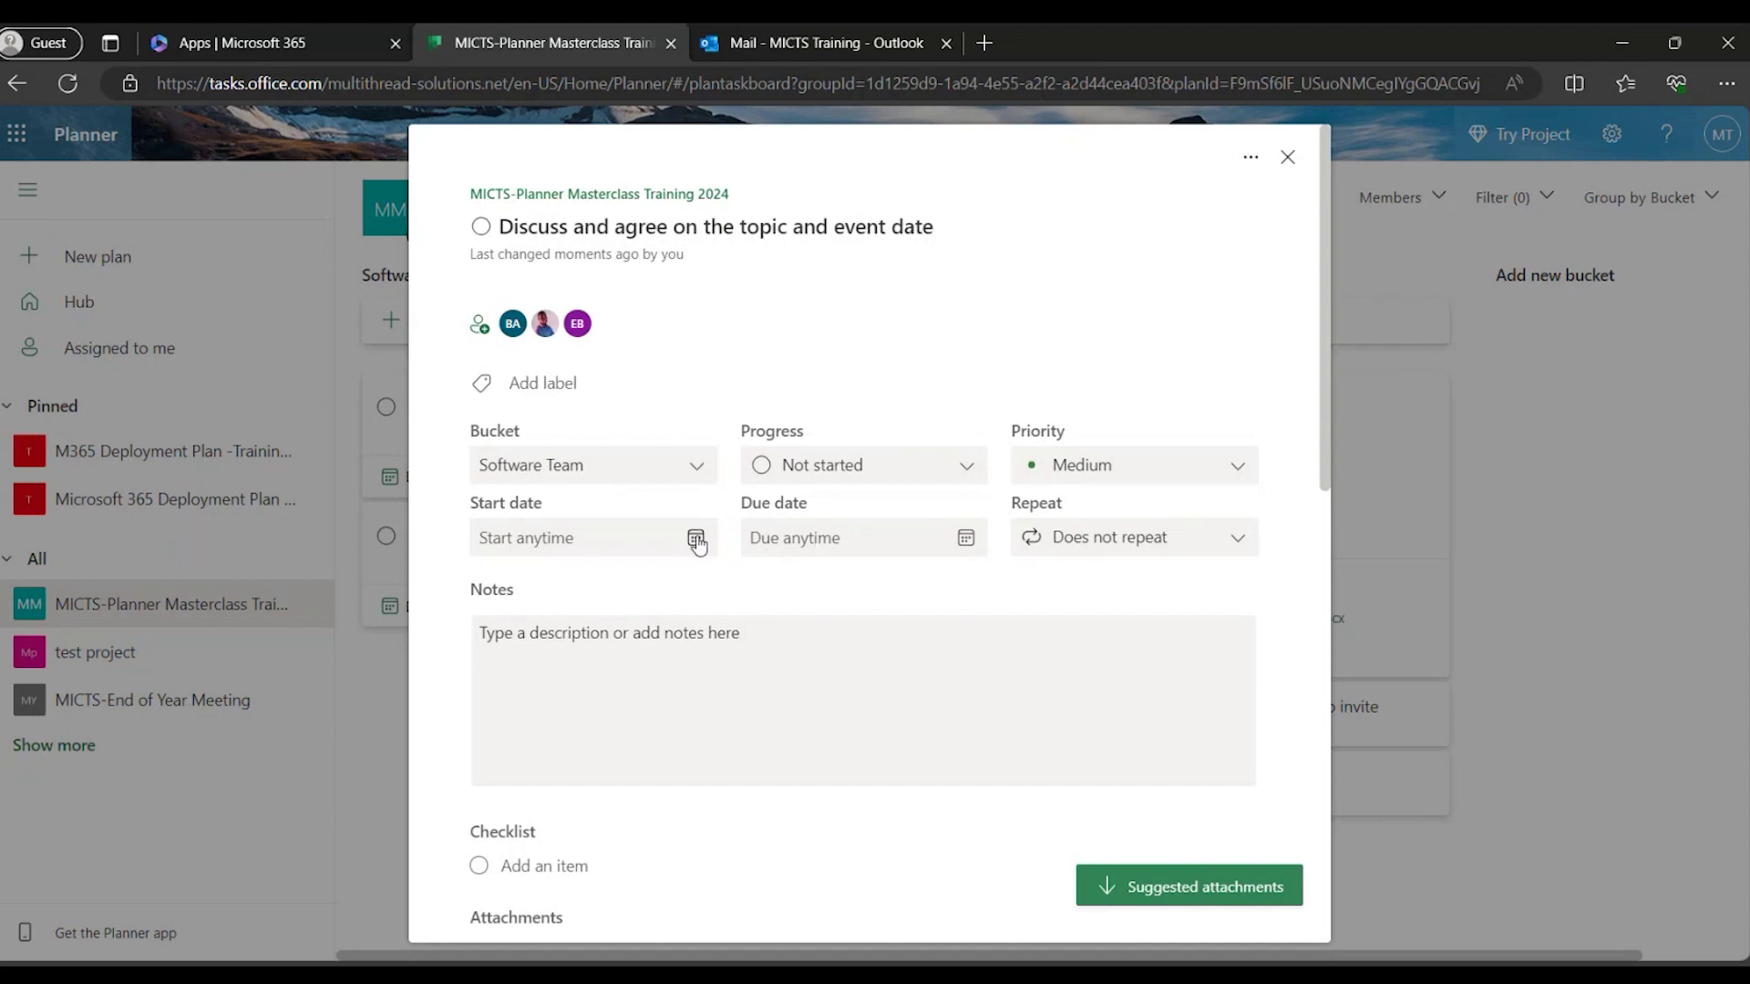
Give the Discuss task start date 01/25/2024, due date 01/26/2024 and Important priority.
left_click(696, 539)
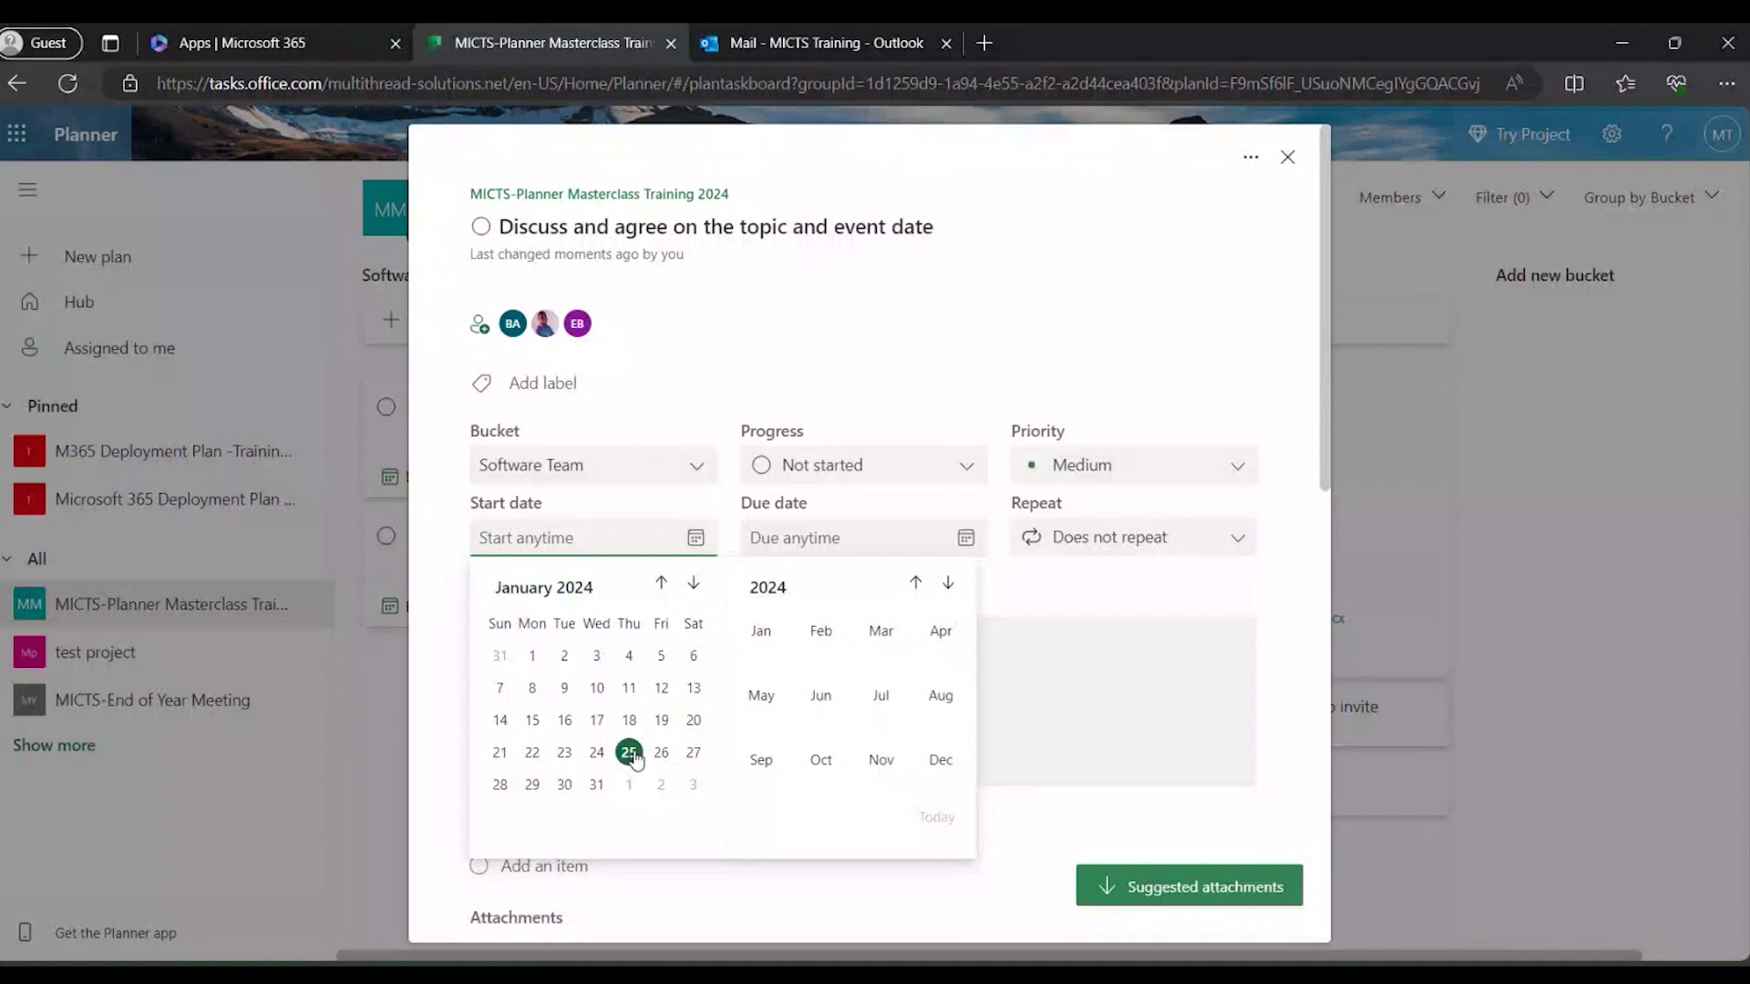
left_click(629, 753)
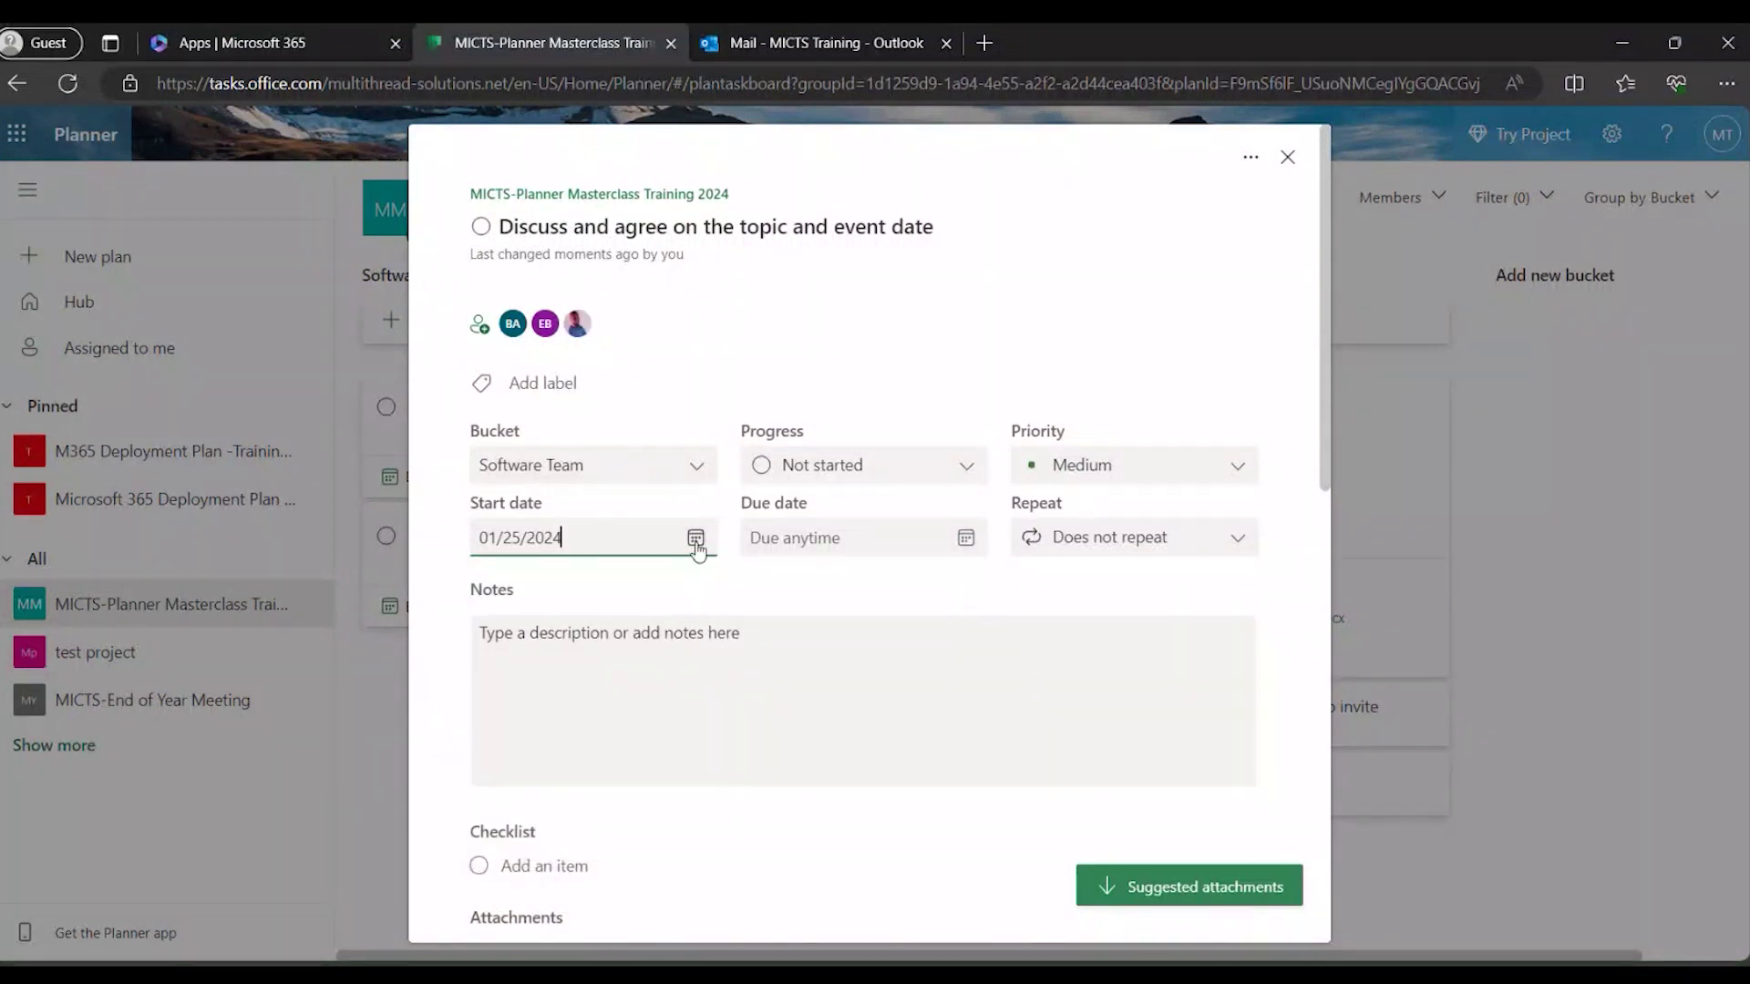
left_click(965, 540)
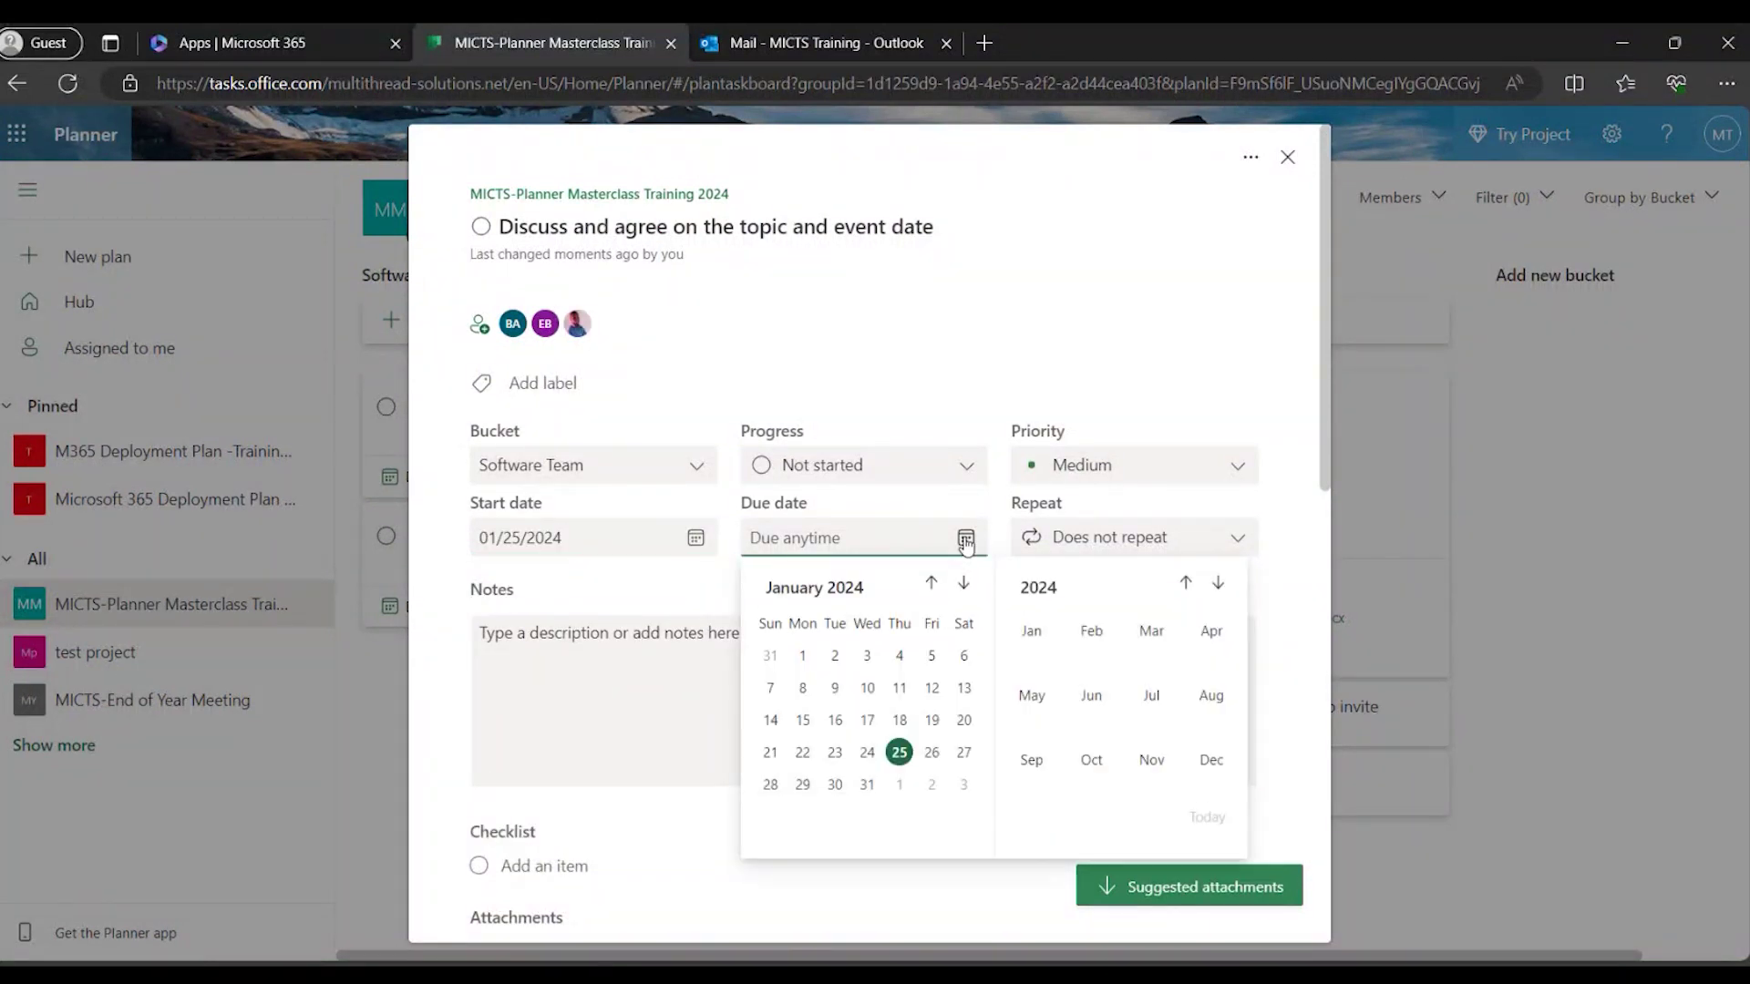
left_click(933, 753)
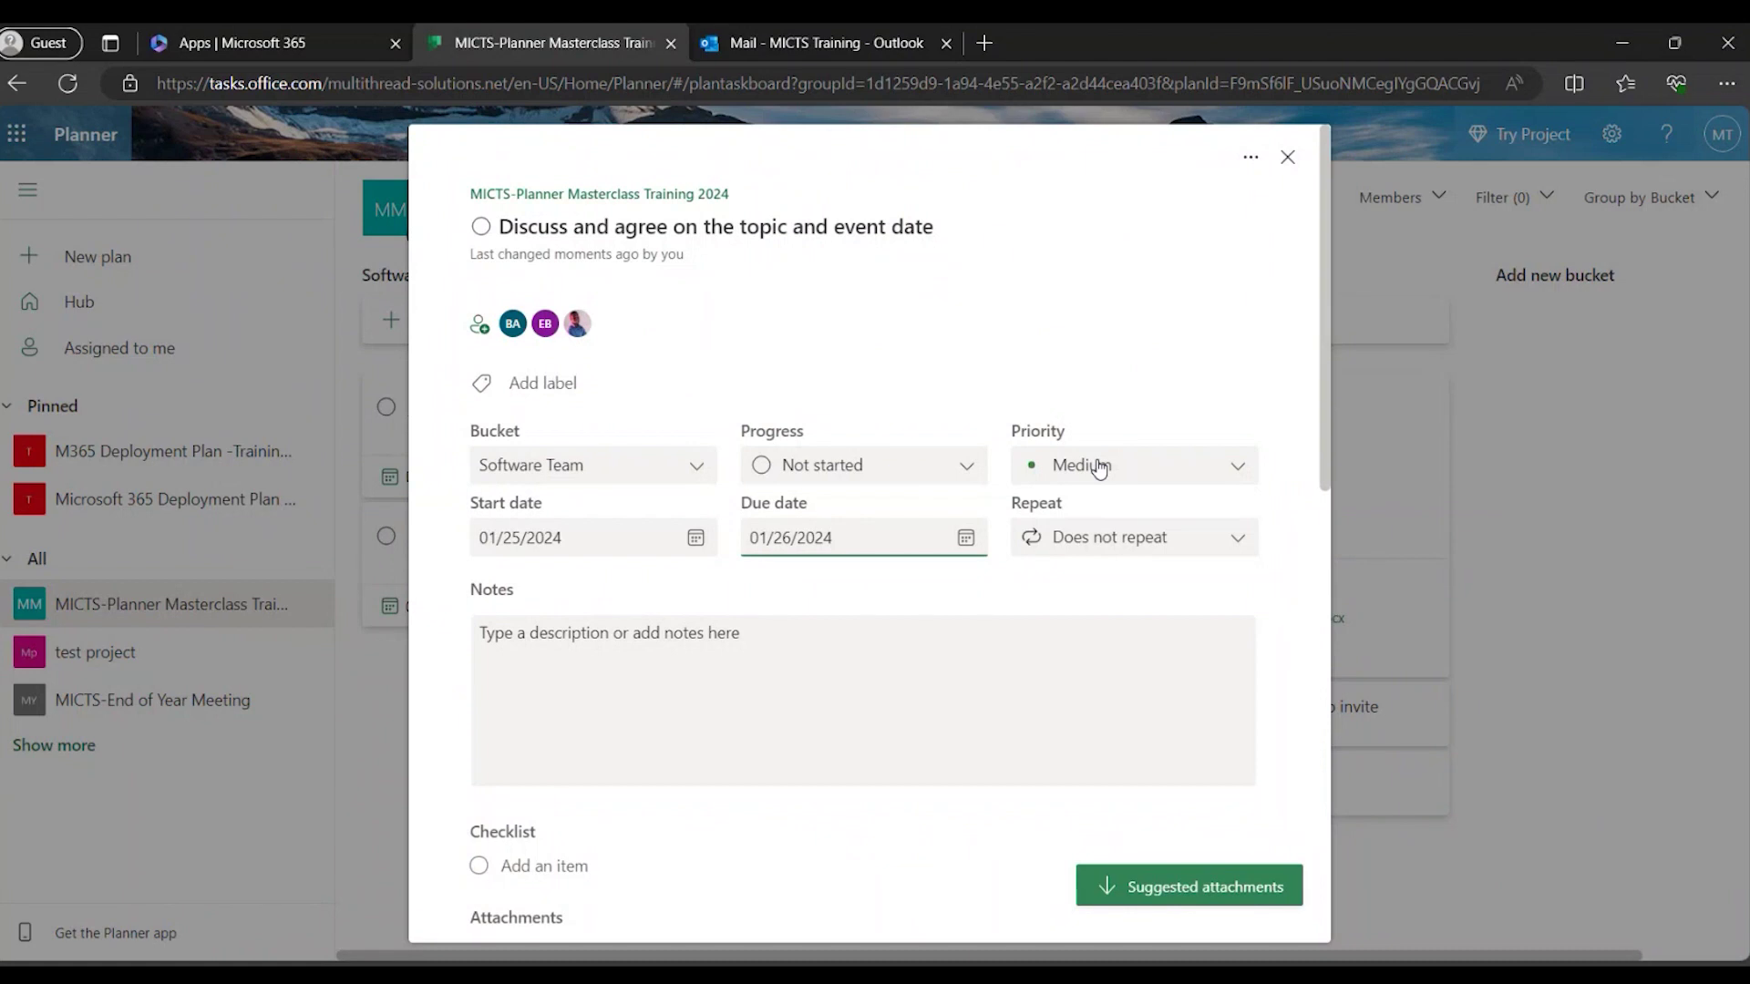
left_click(1096, 468)
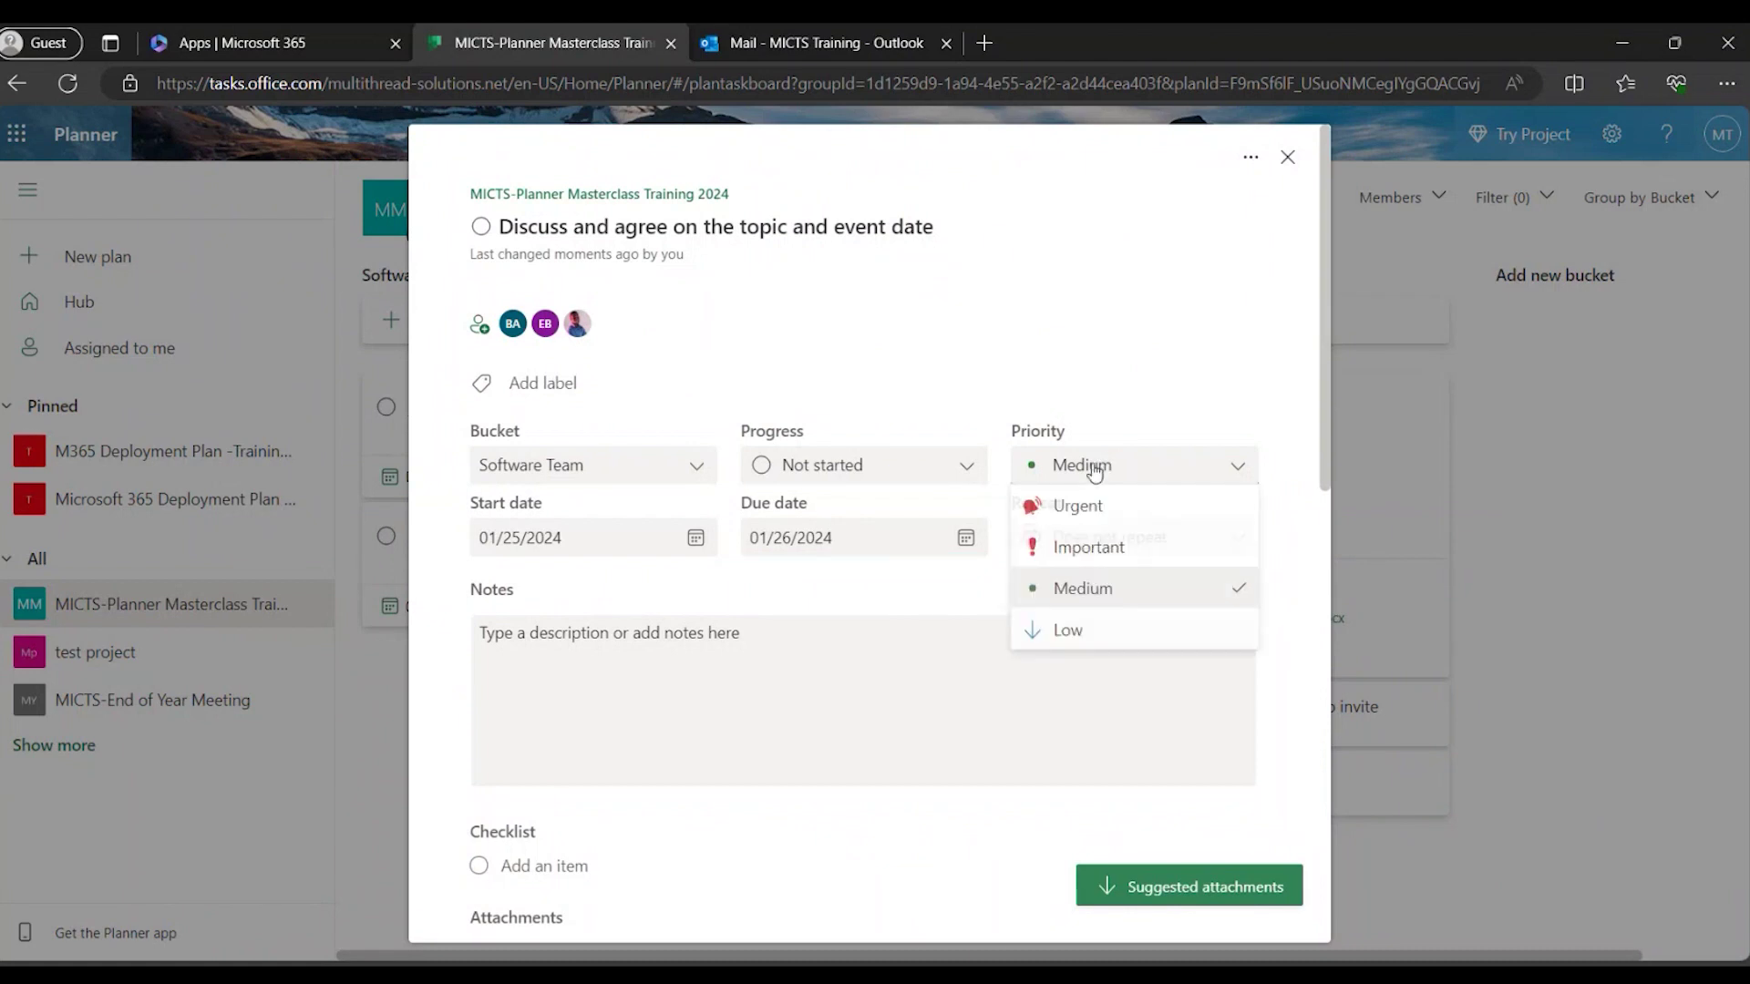
left_click(1097, 555)
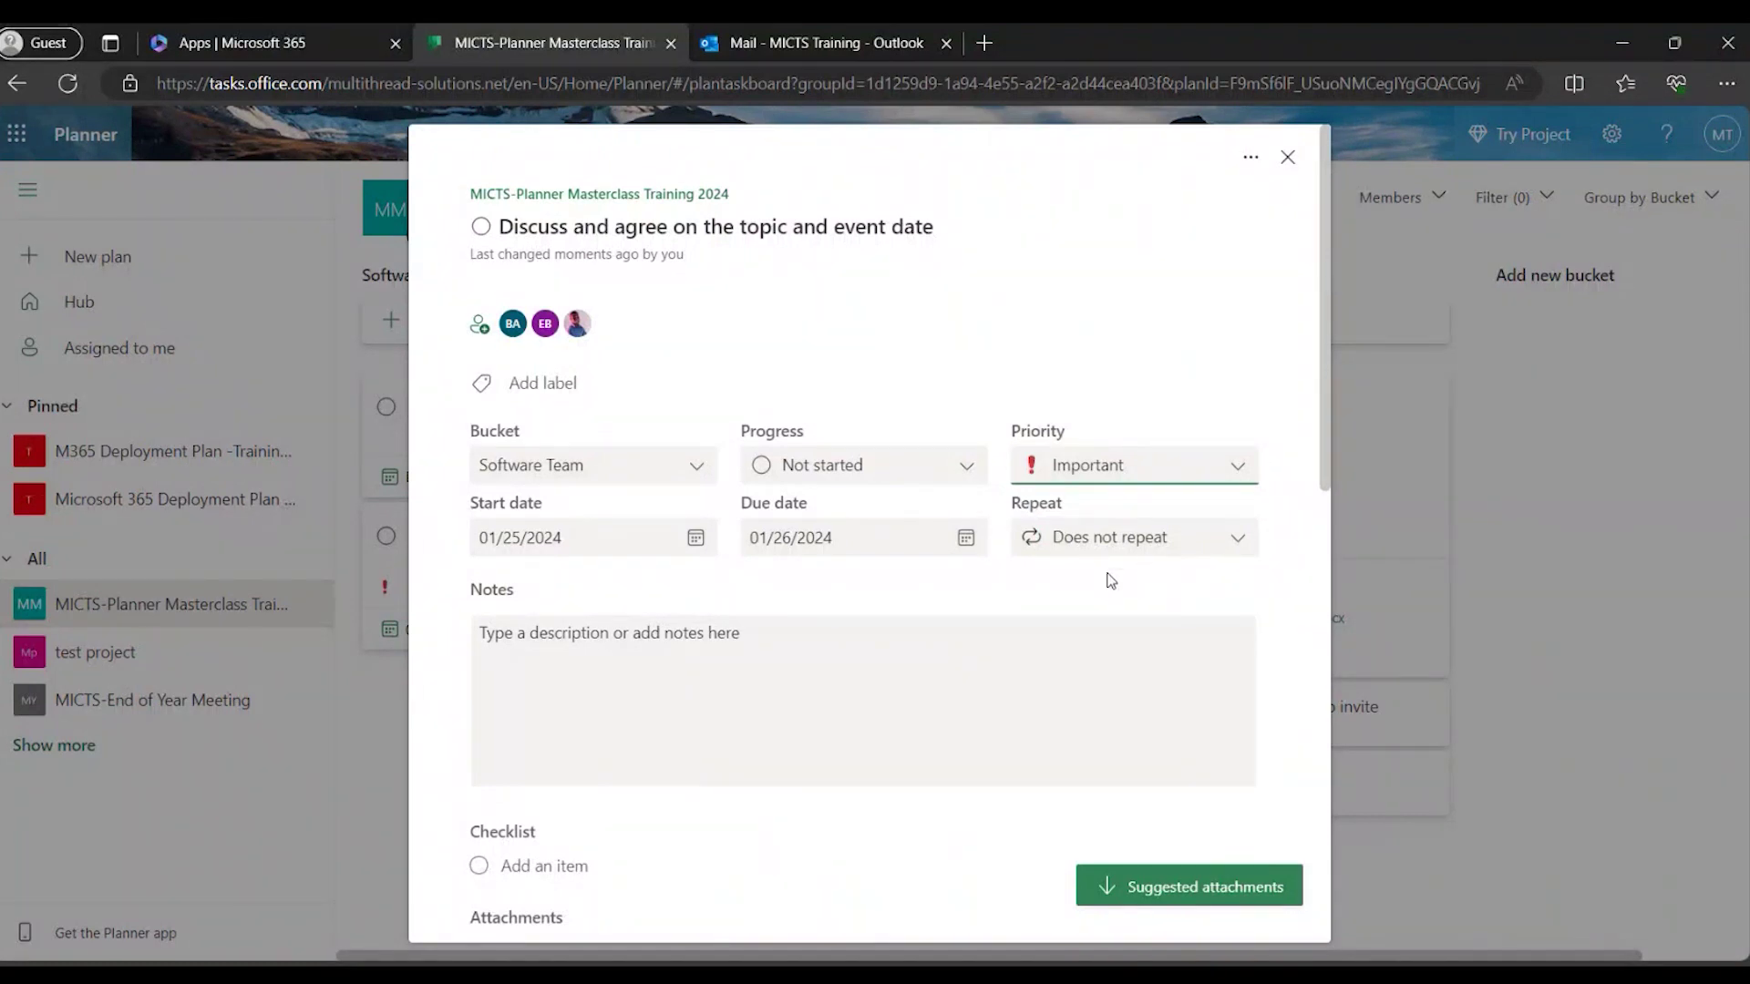
Keep the Discuss task set to Does not repeat, then close its details.
left_click(1244, 543)
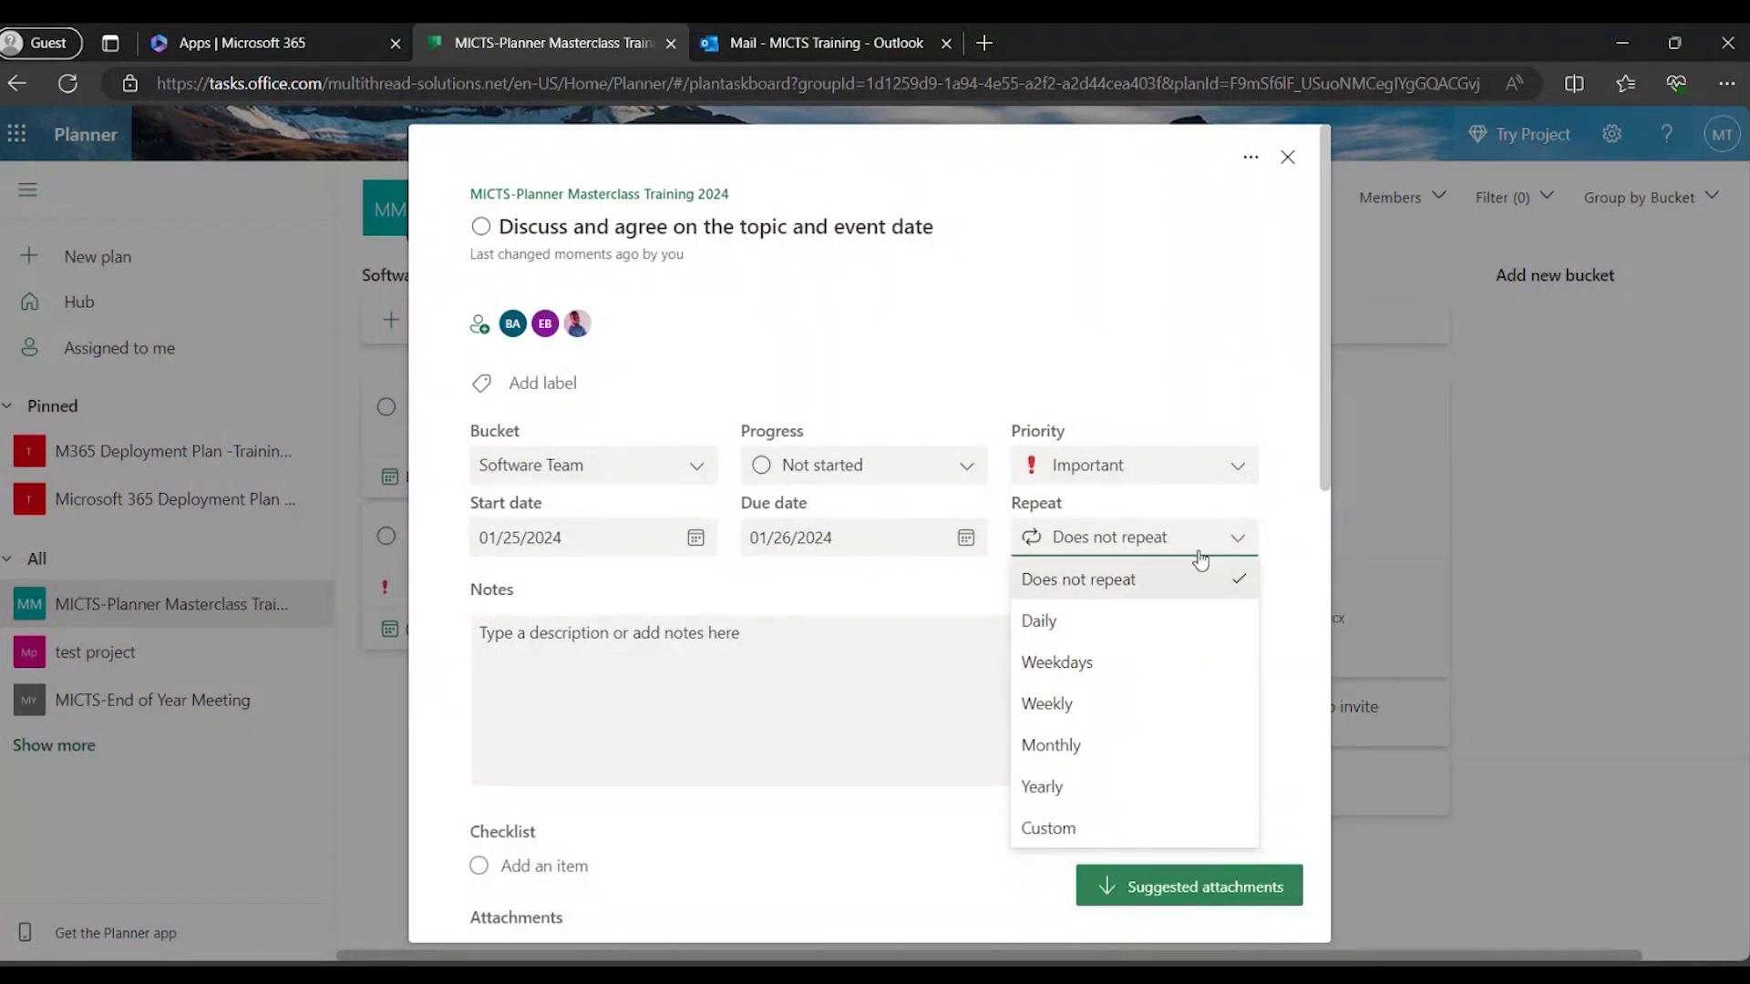
left_click(1129, 577)
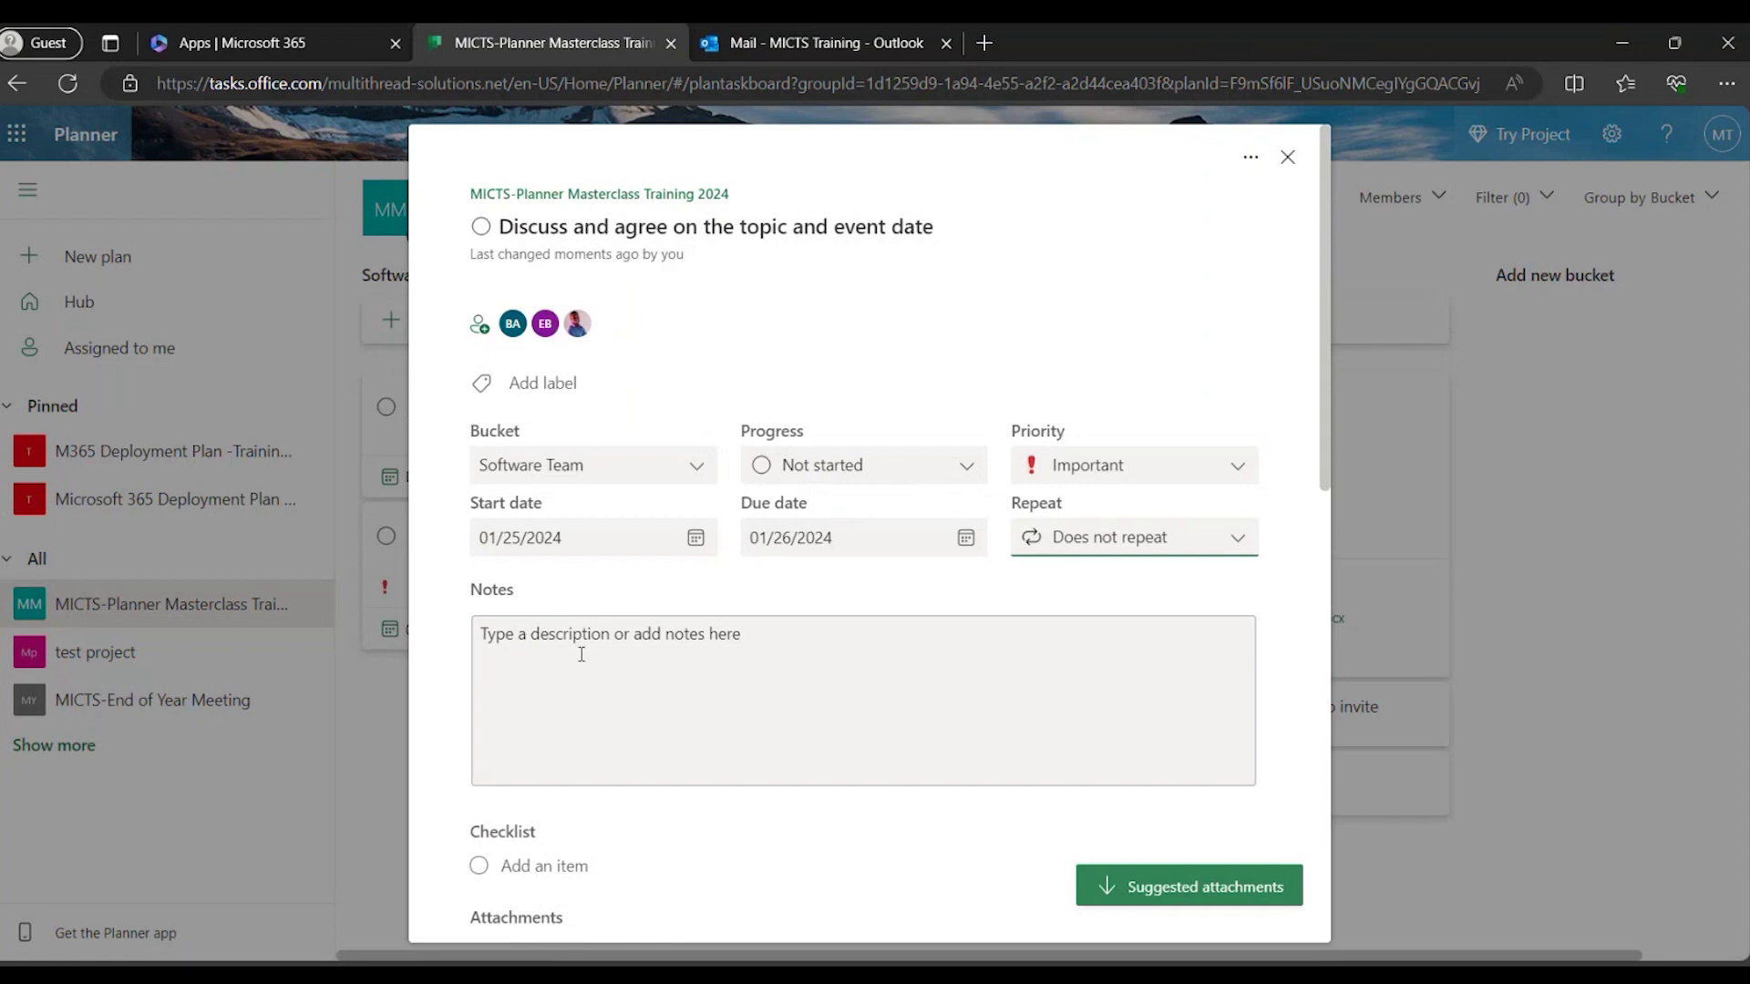
scroll(580, 653, "down", 3)
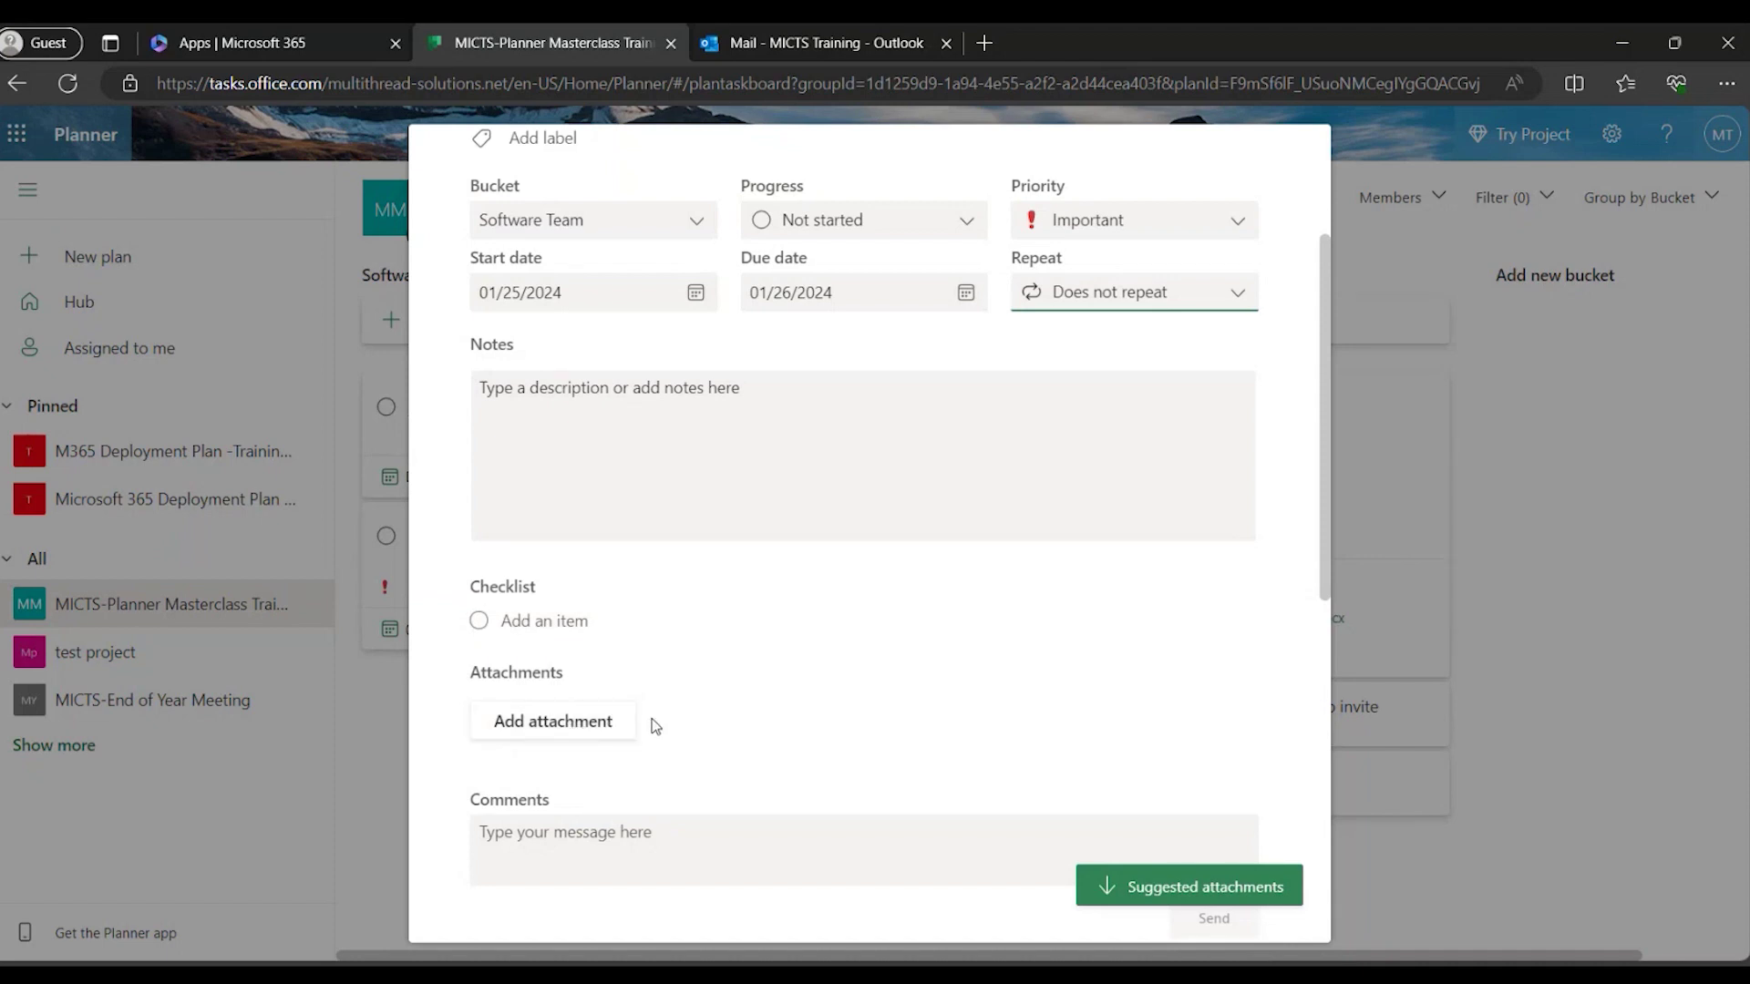
scroll(615, 729, "up", 3)
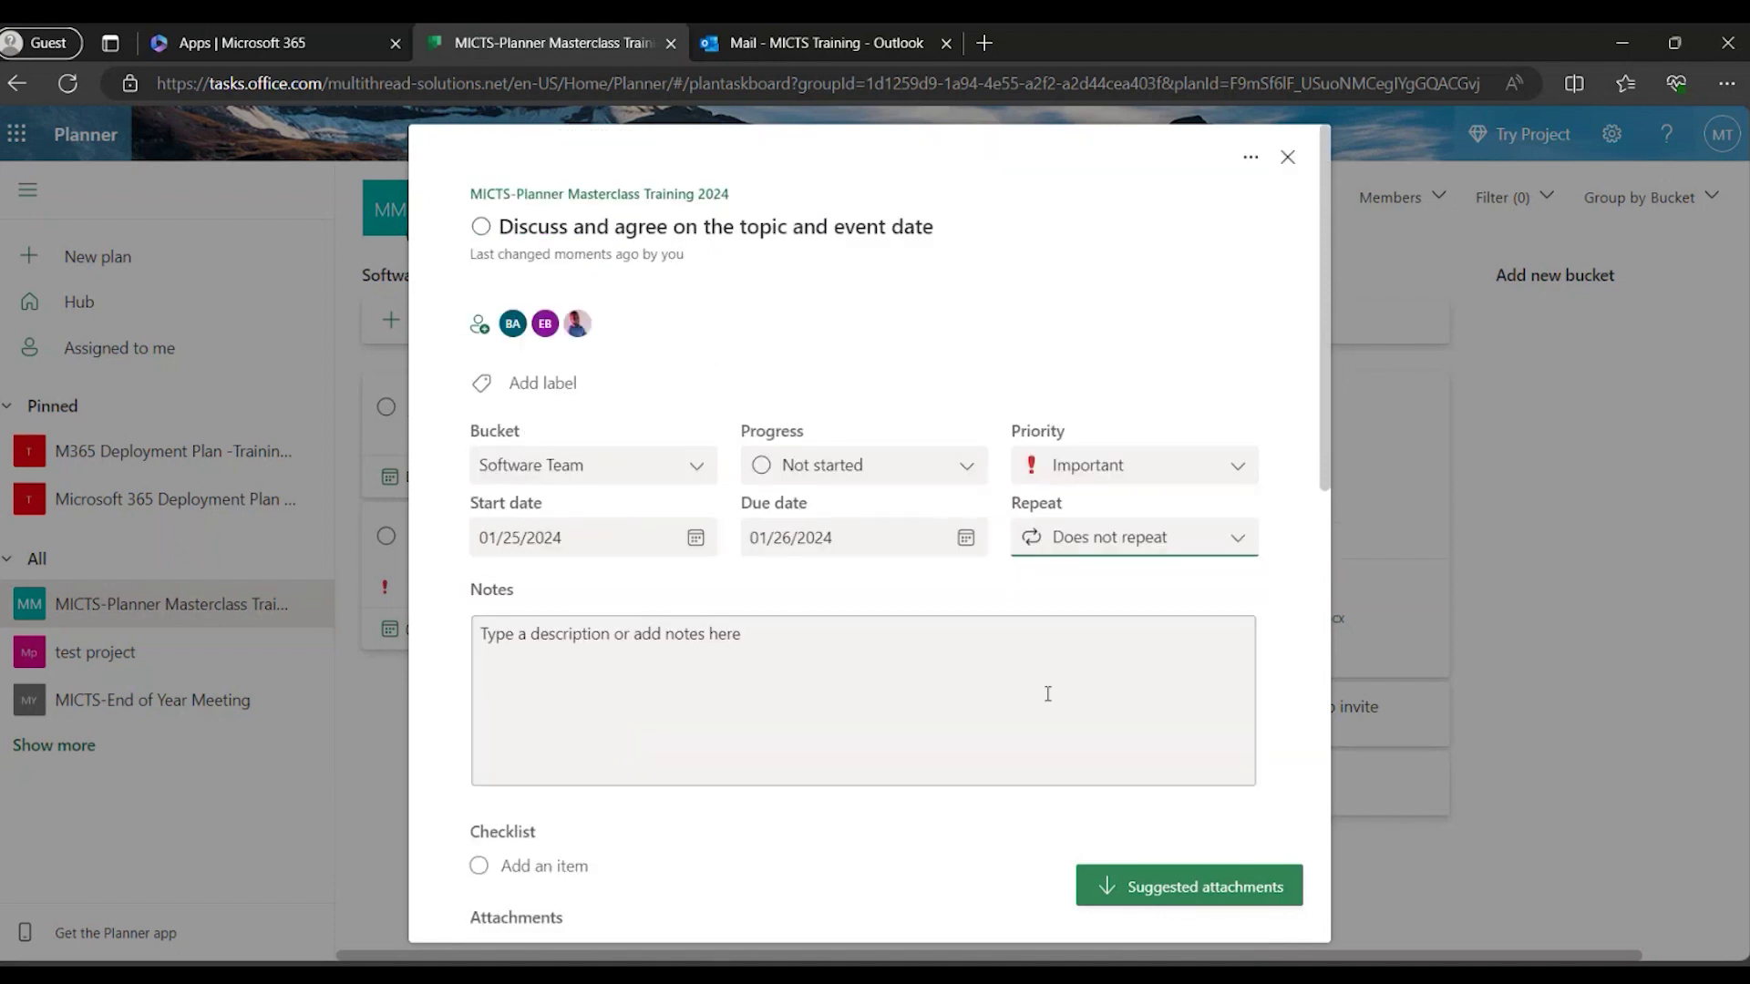
scroll(1045, 698, "down", 5)
scroll(1044, 702, "up", 5)
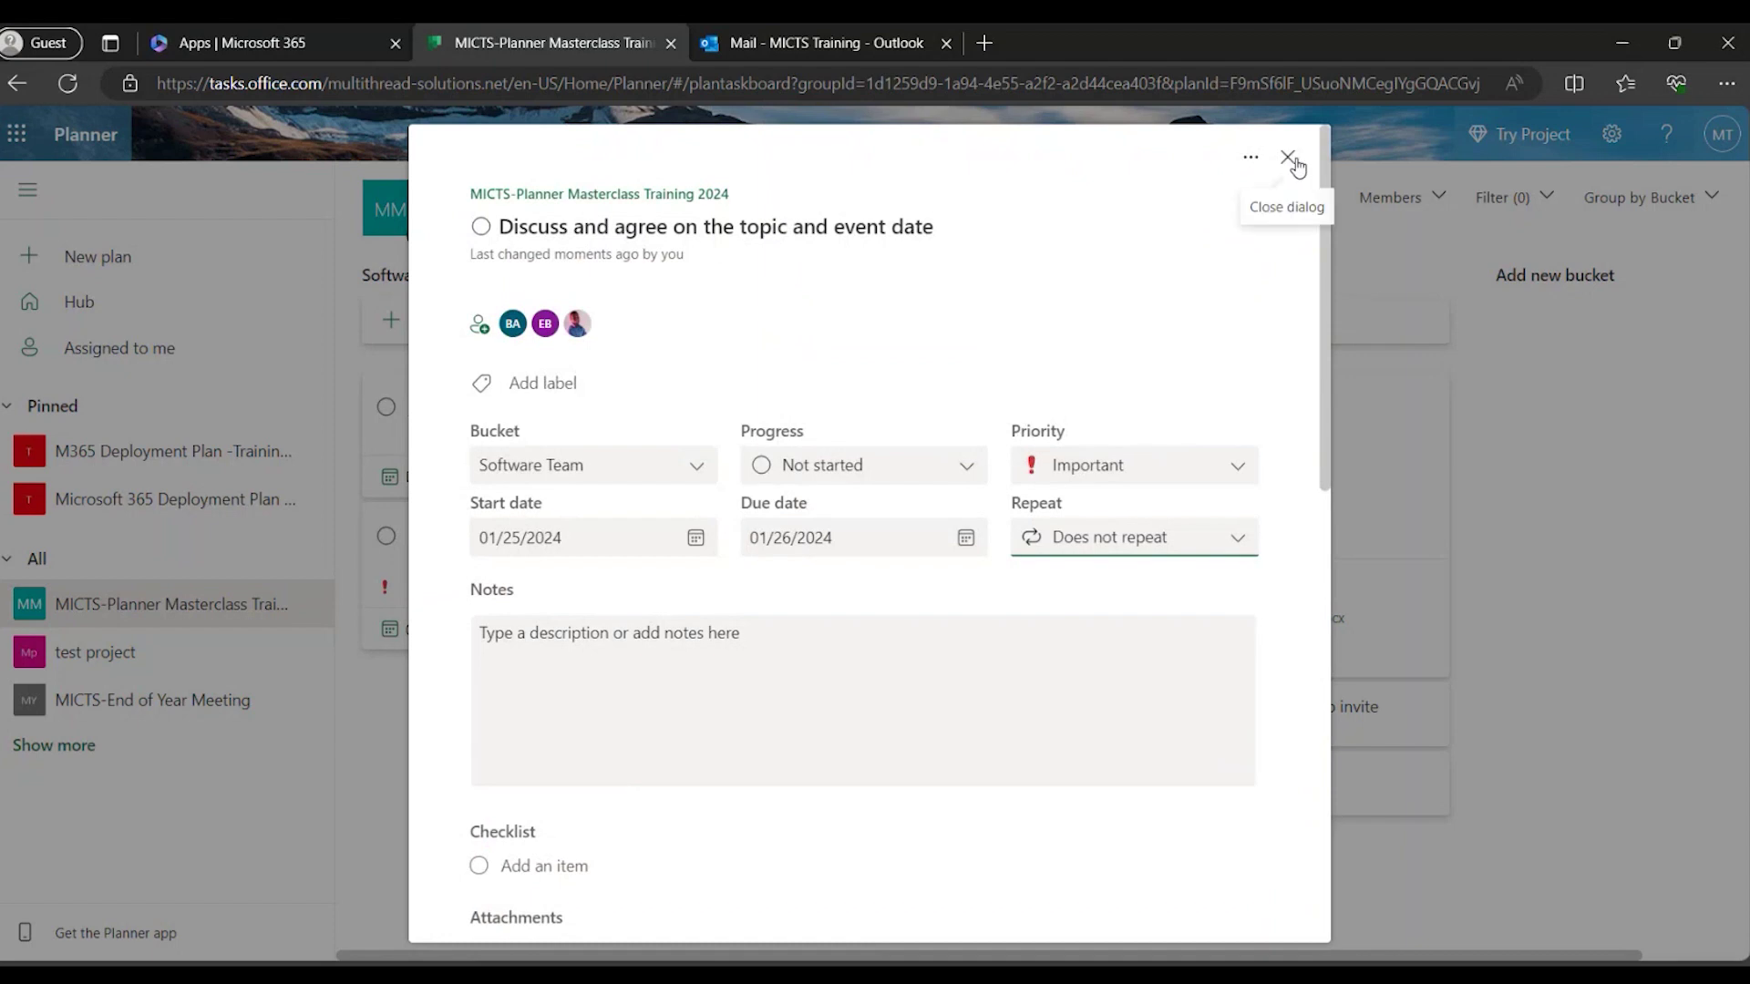
left_click(1467, 455)
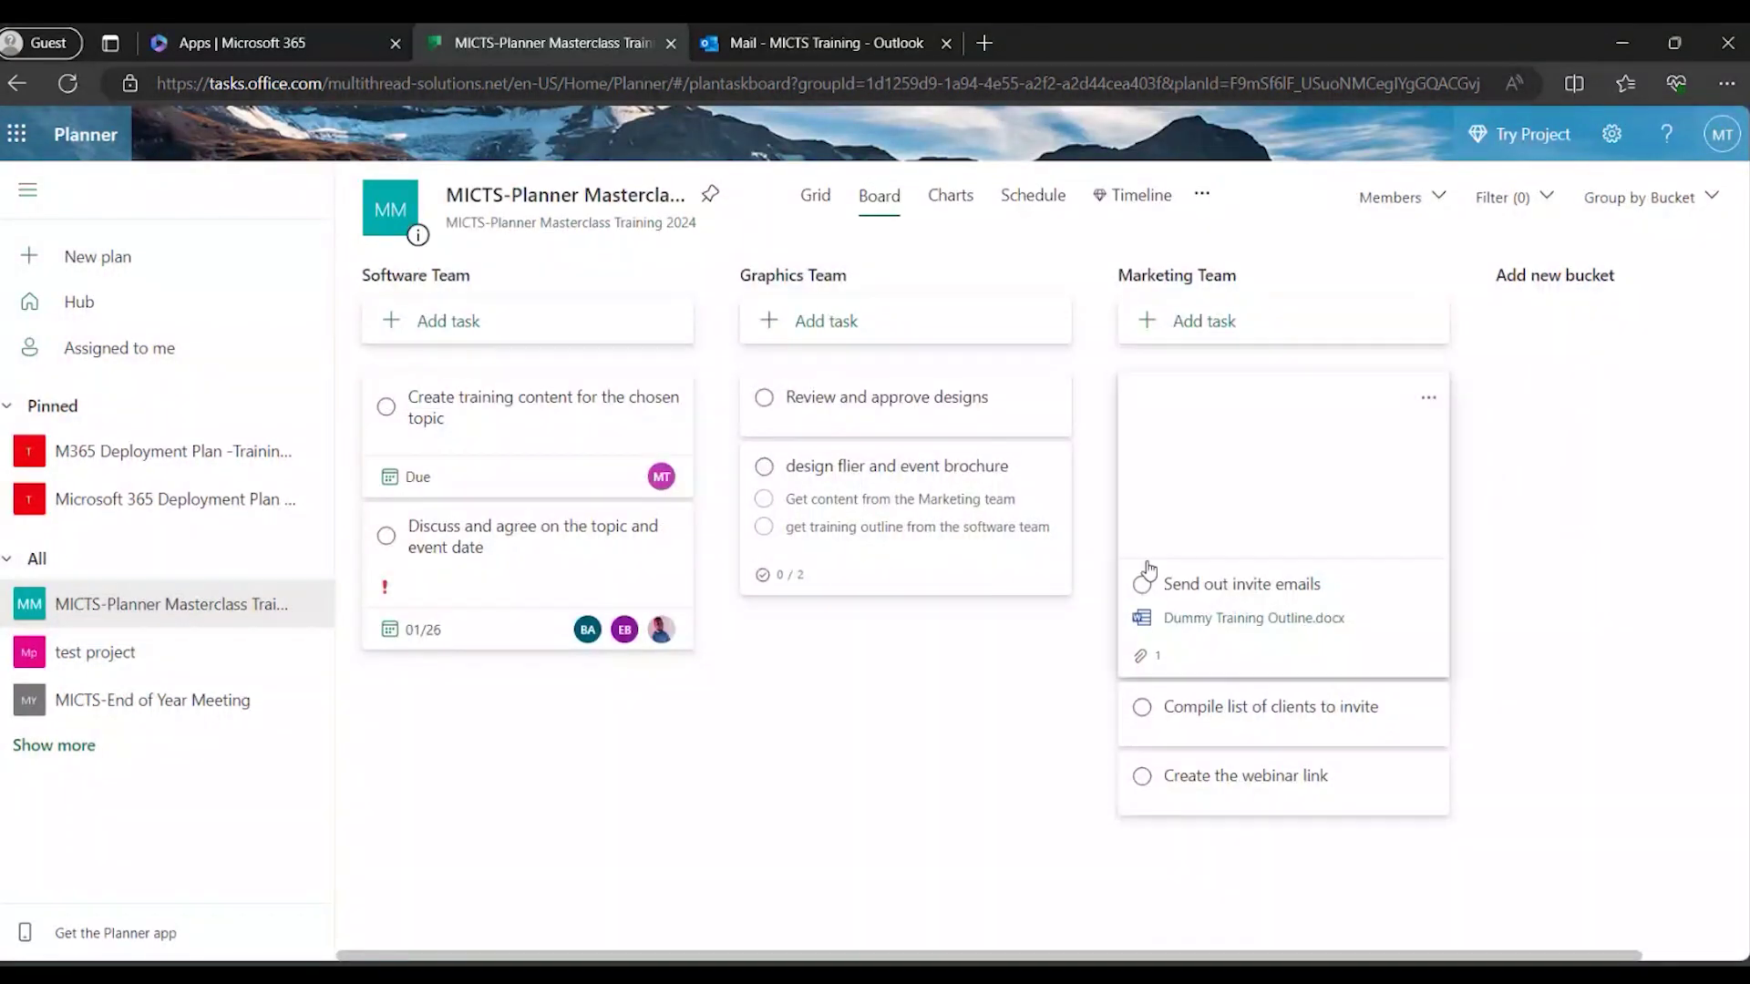
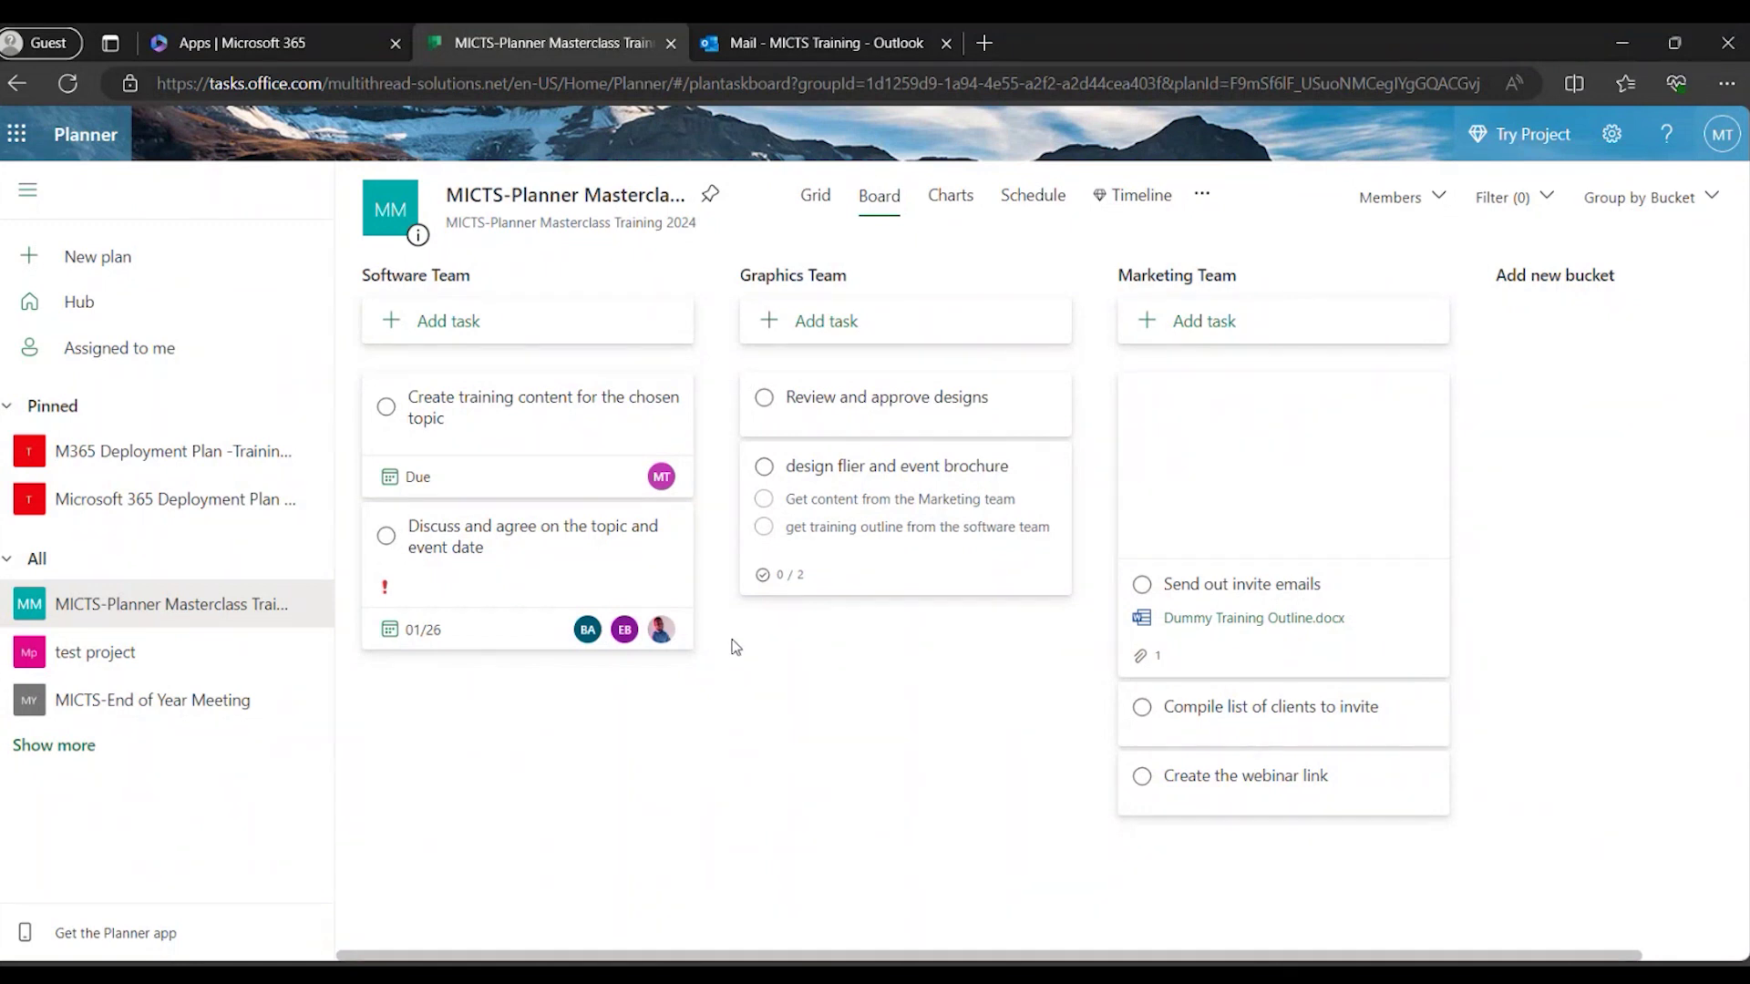
Set the Review and approve designs task's due date to January 31, 2024.
left_click(977, 424)
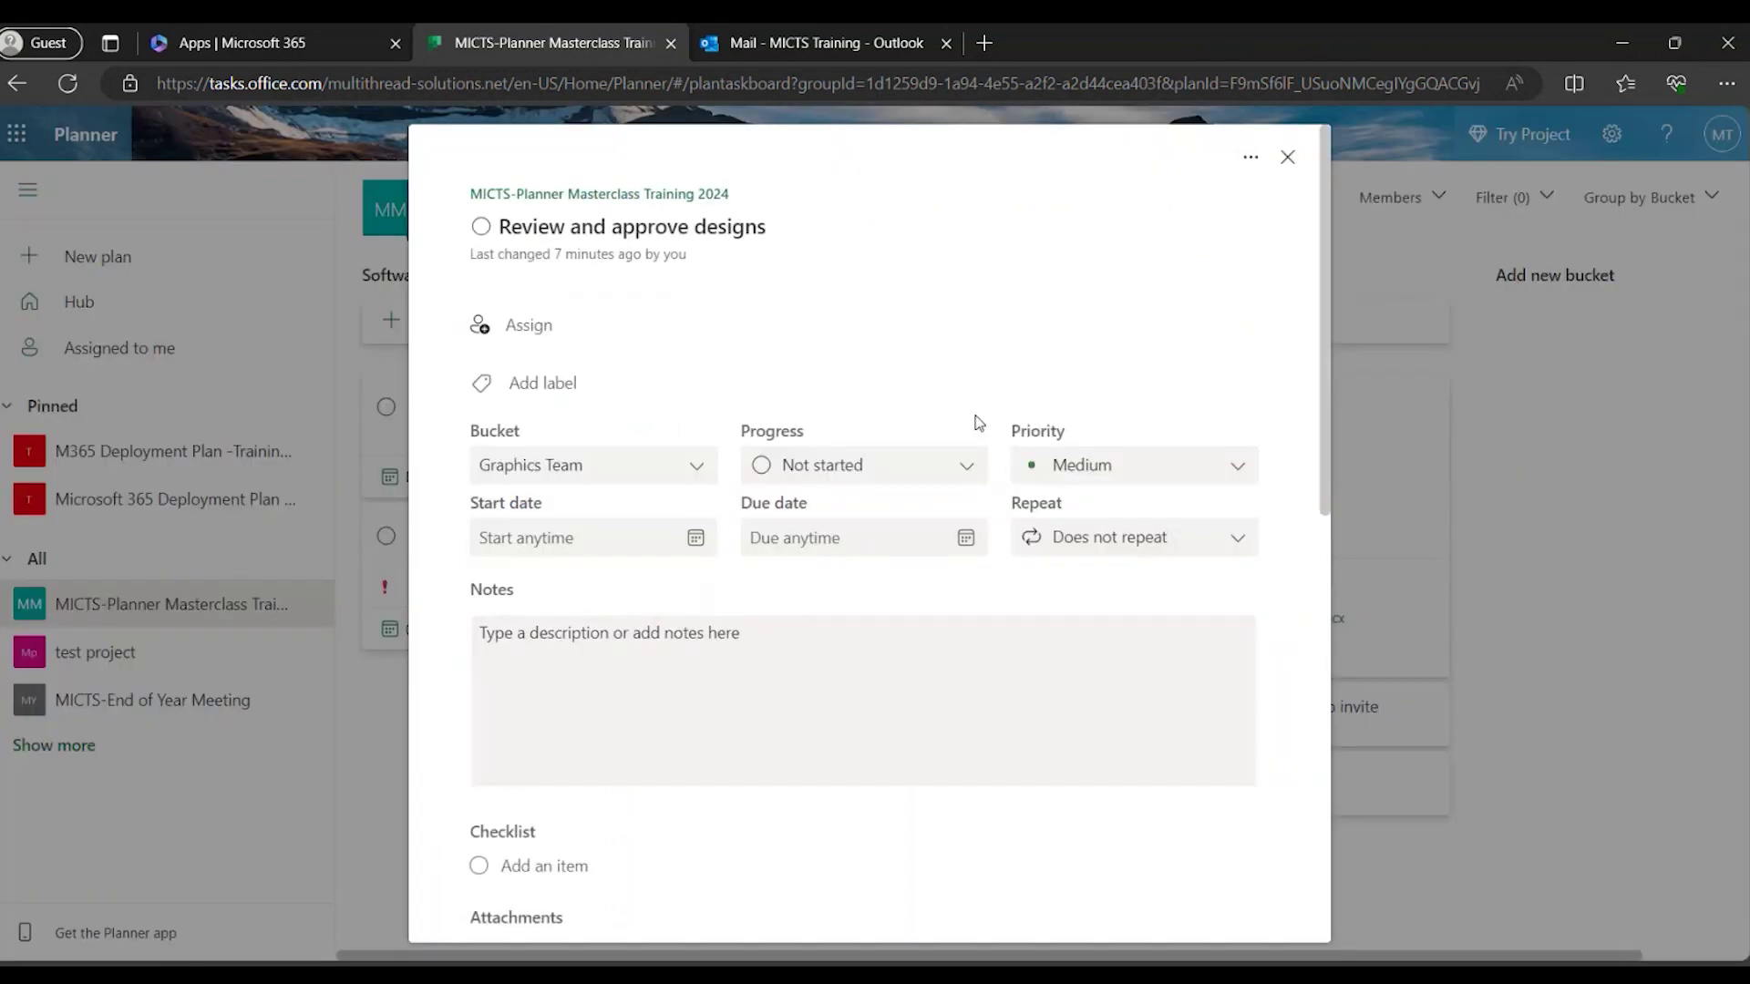
left_click(967, 540)
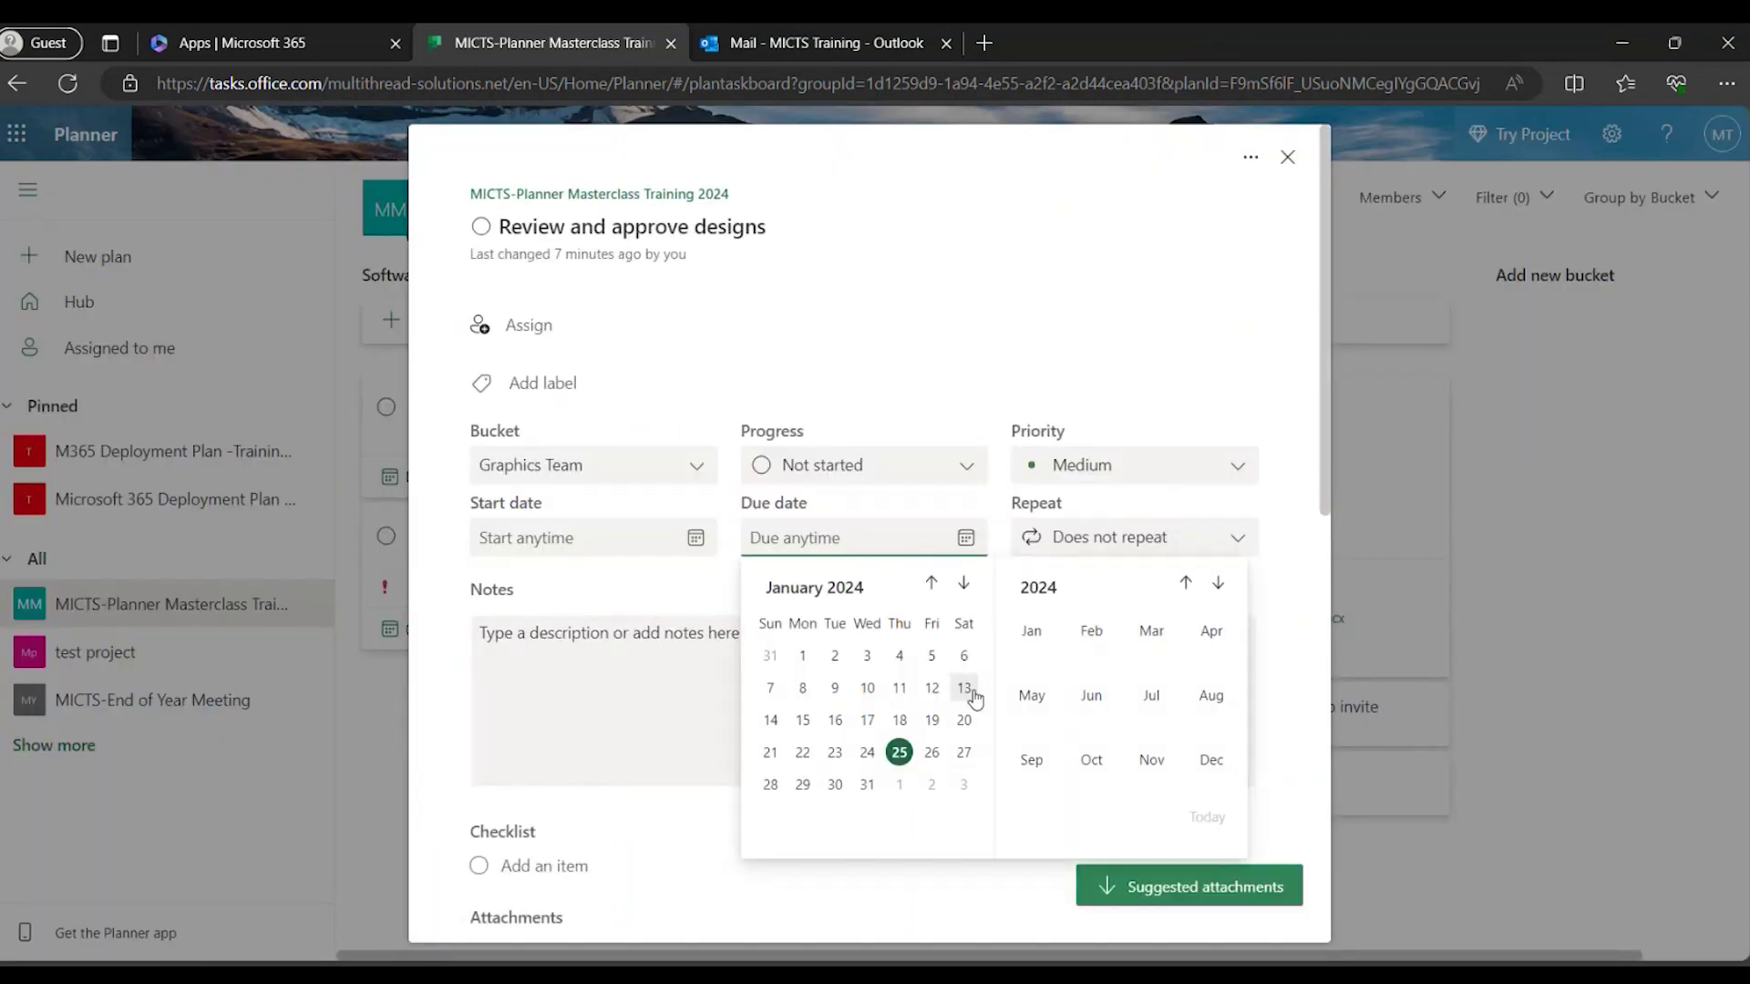
left_click(866, 784)
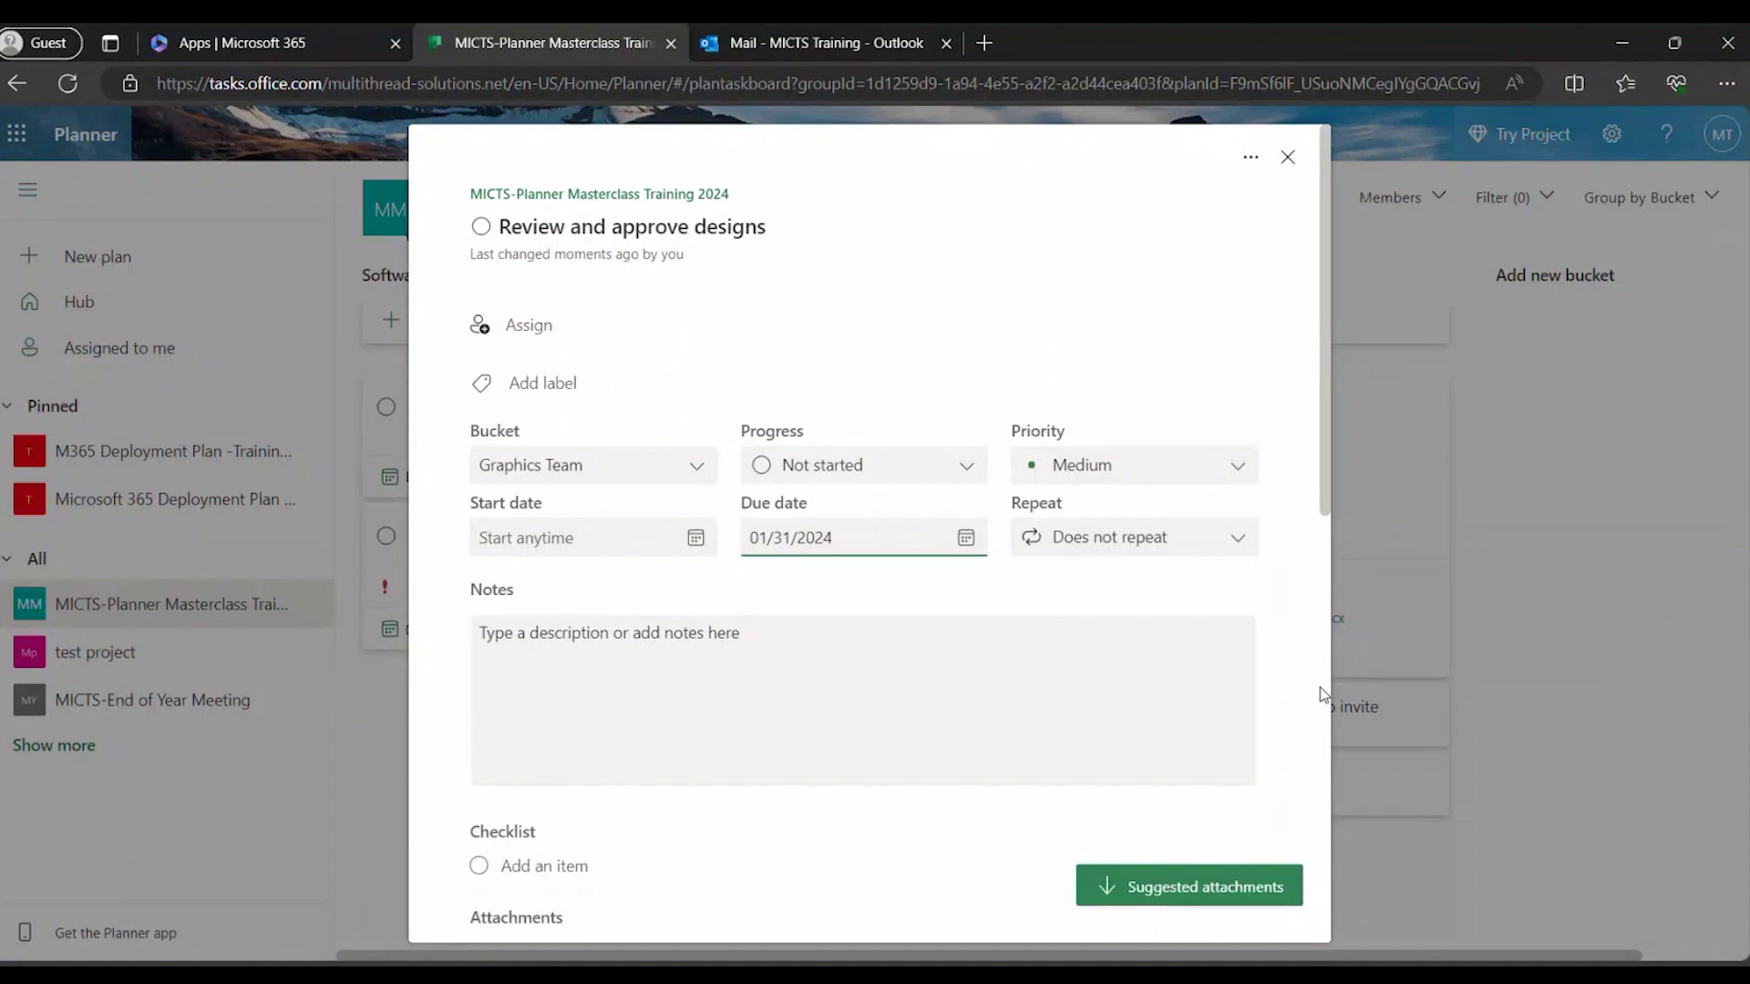
left_click(1478, 538)
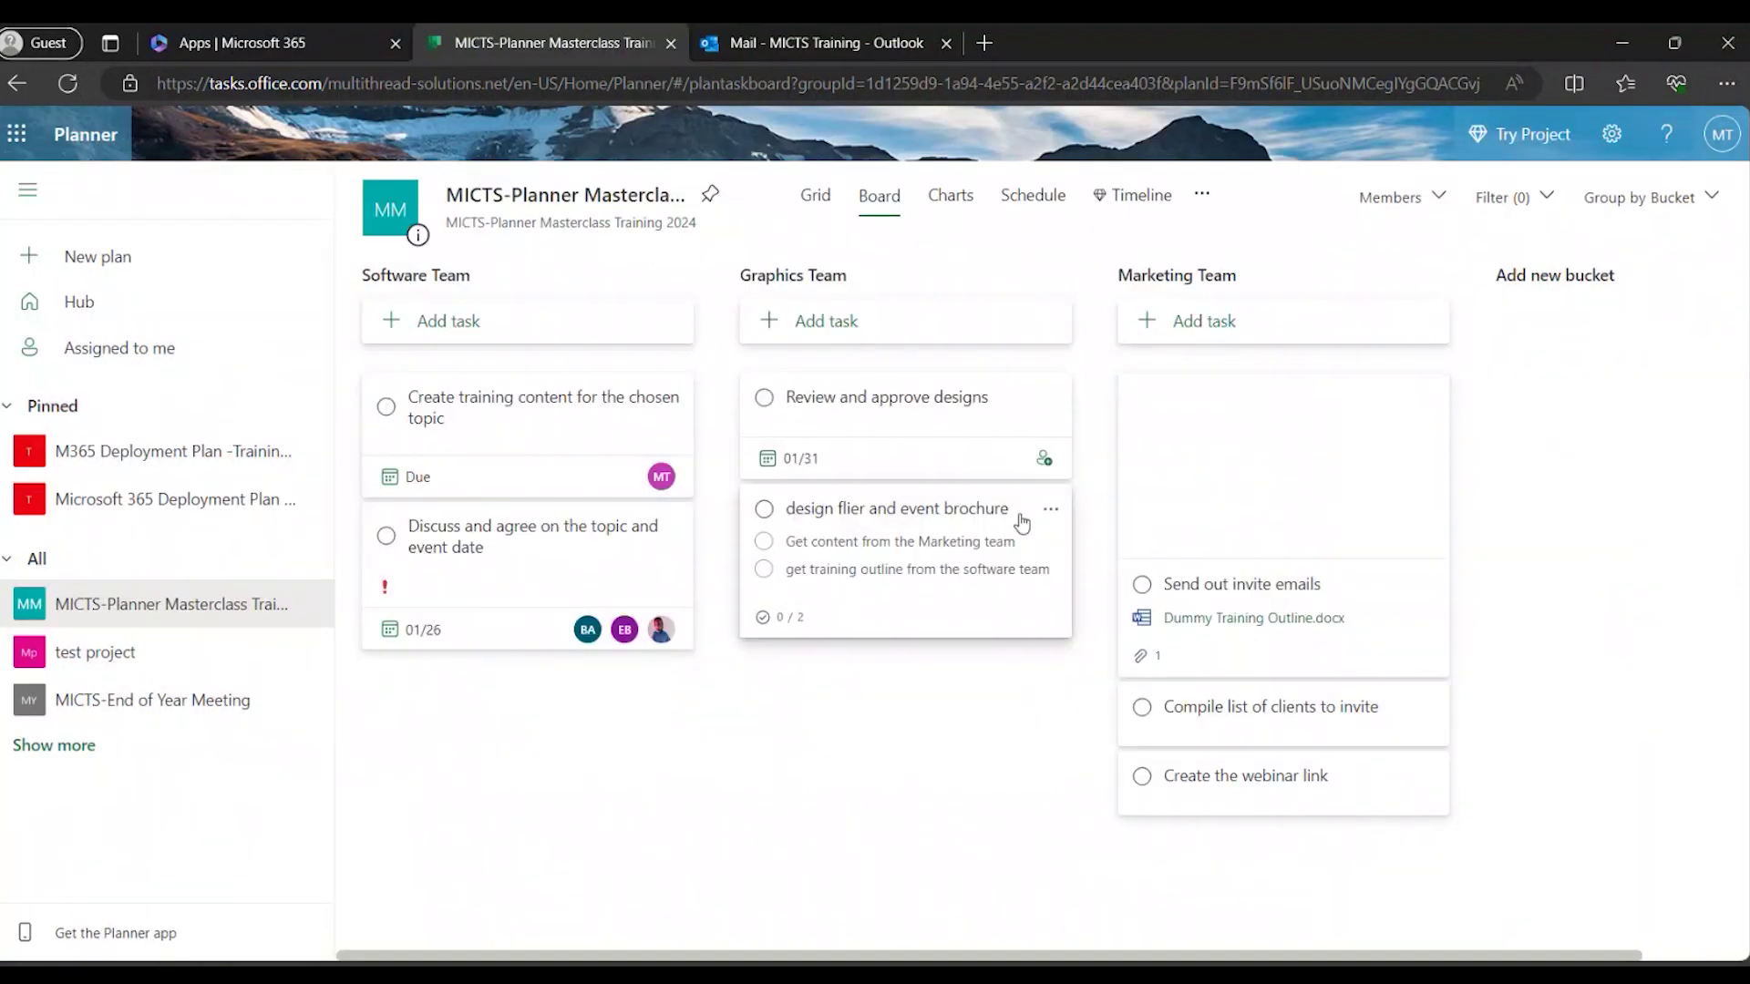
Assign Review and approve designs to yourself from its card, then open Send out invite emails.
left_click(1043, 457)
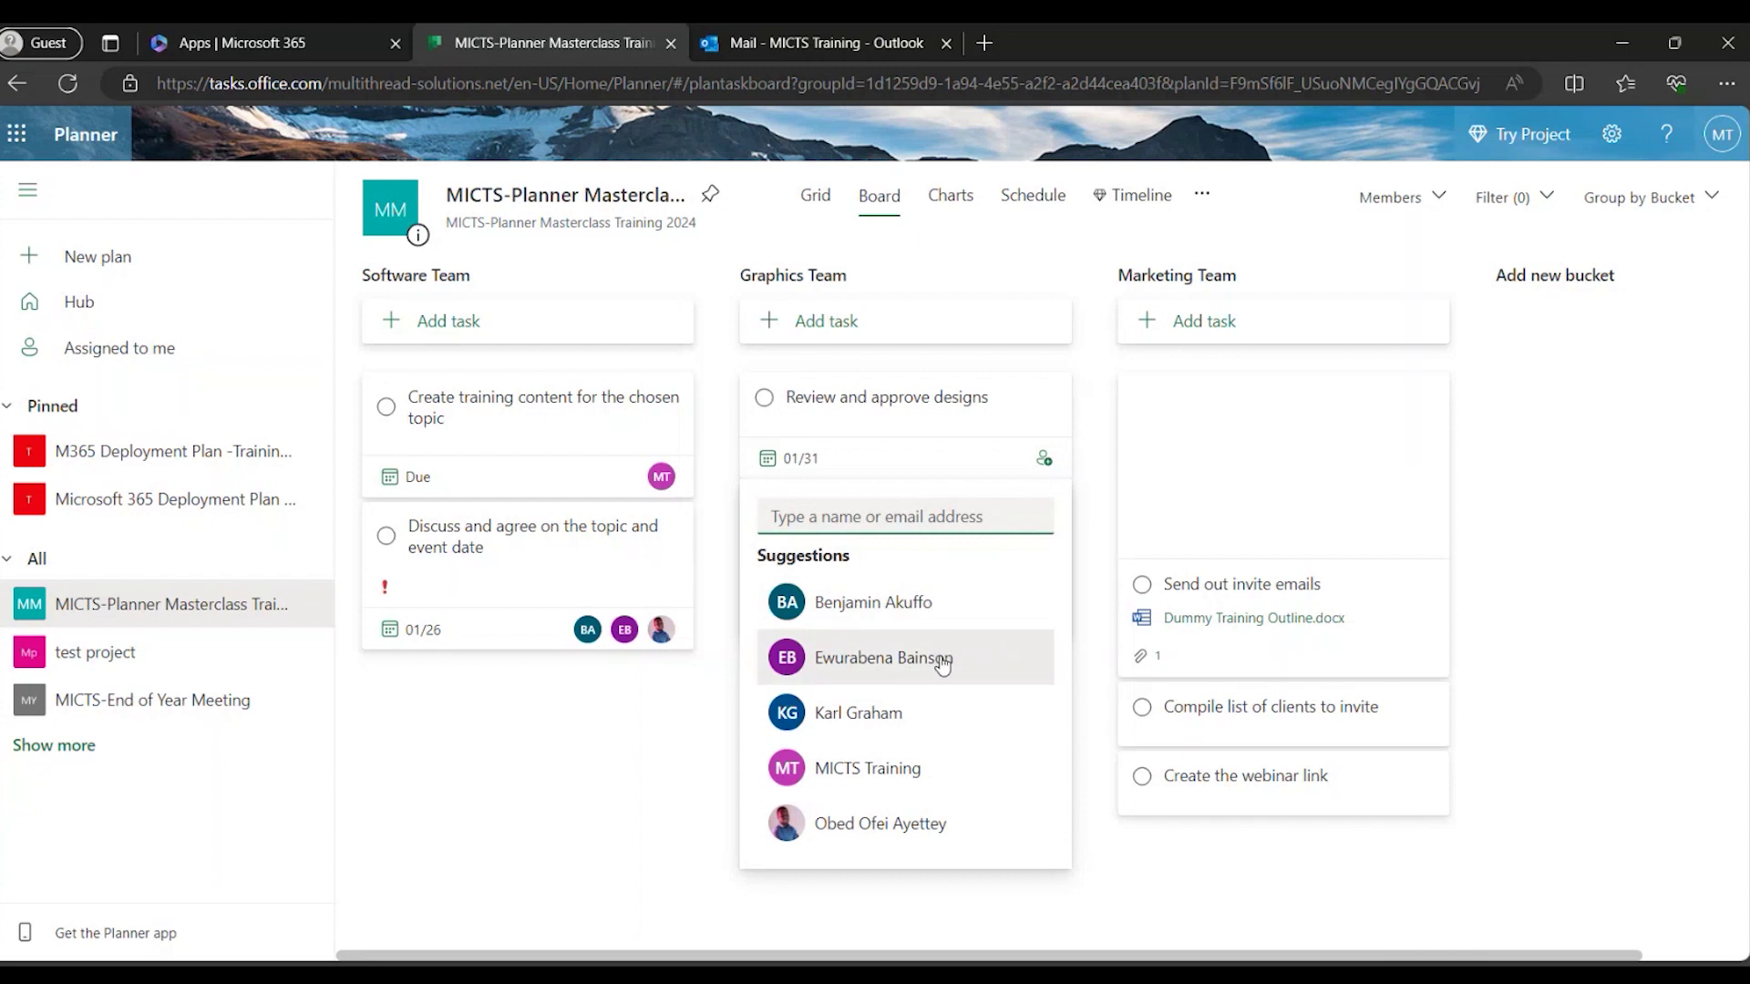
left_click(907, 770)
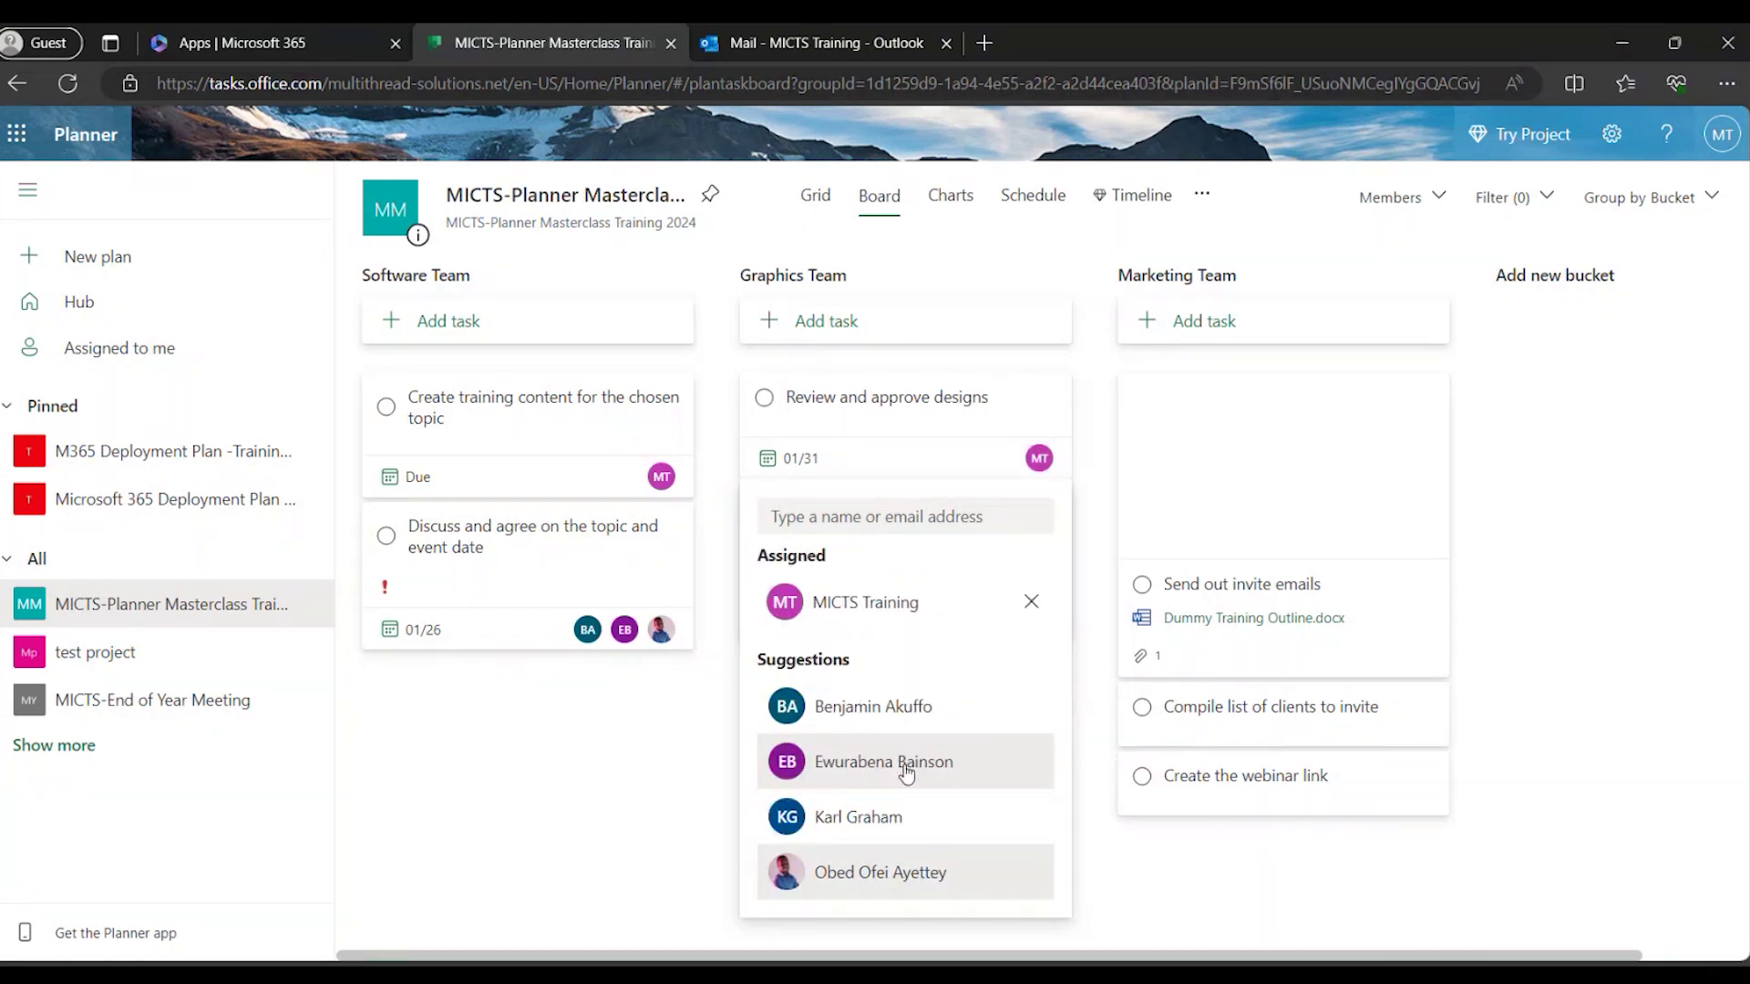
left_click(1156, 848)
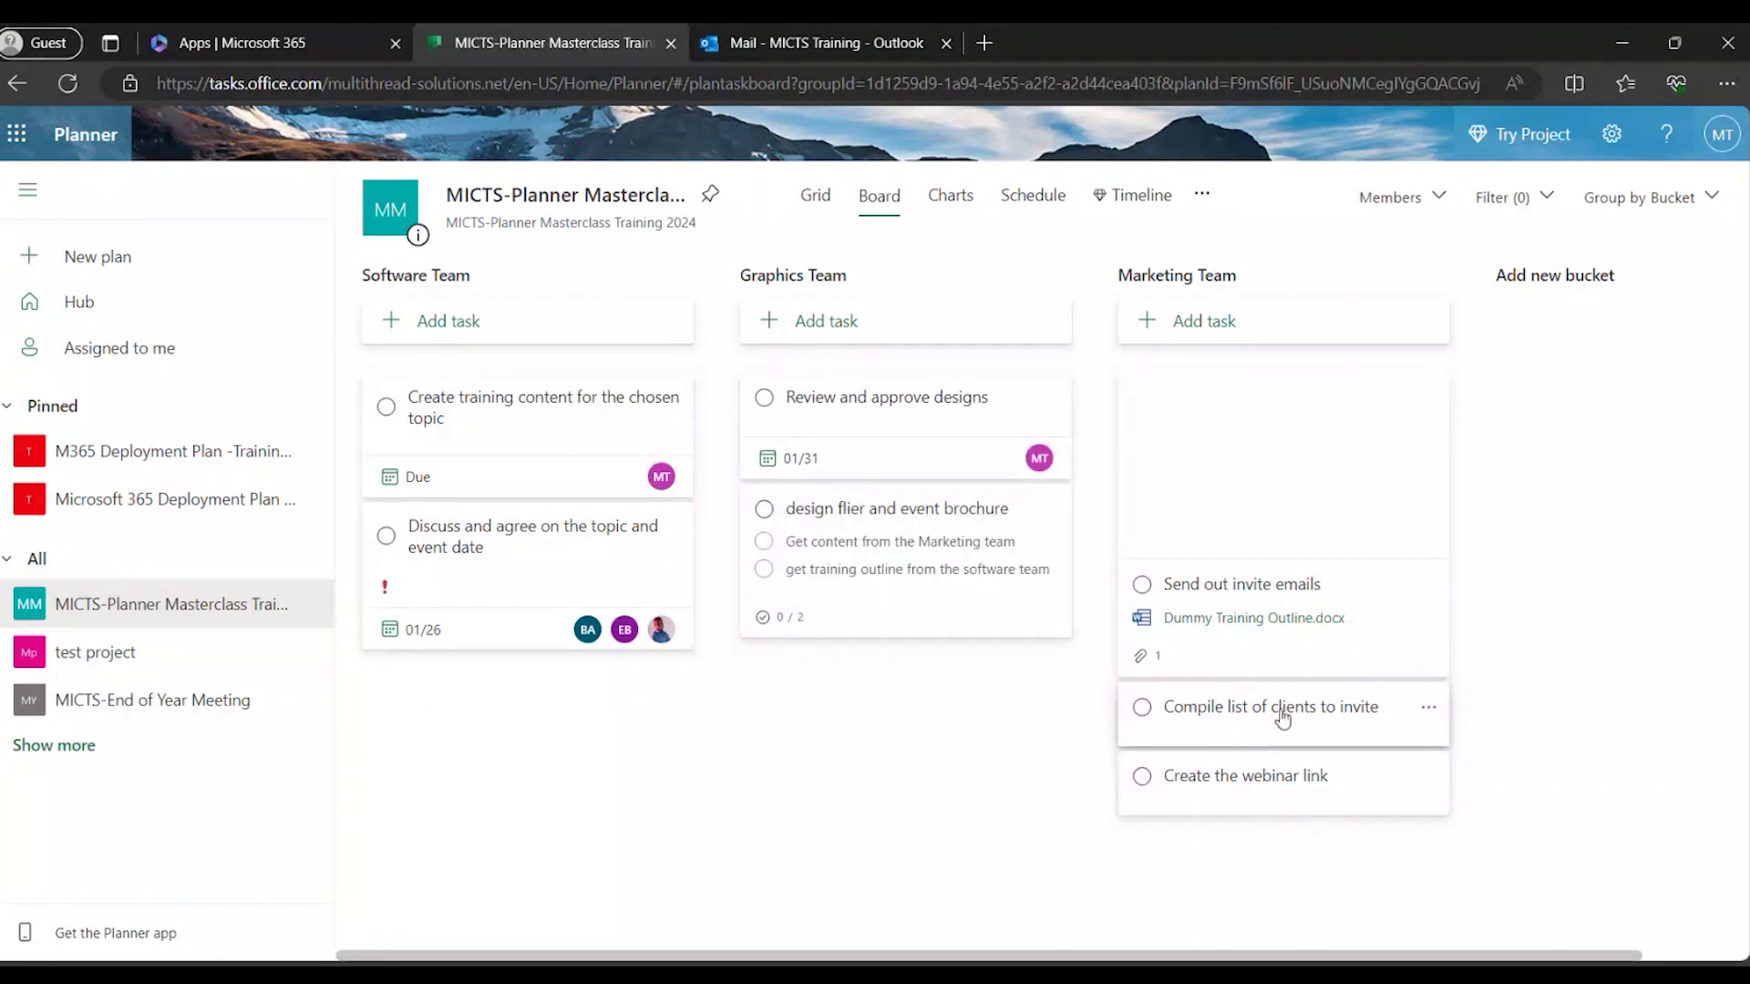
left_click(1384, 595)
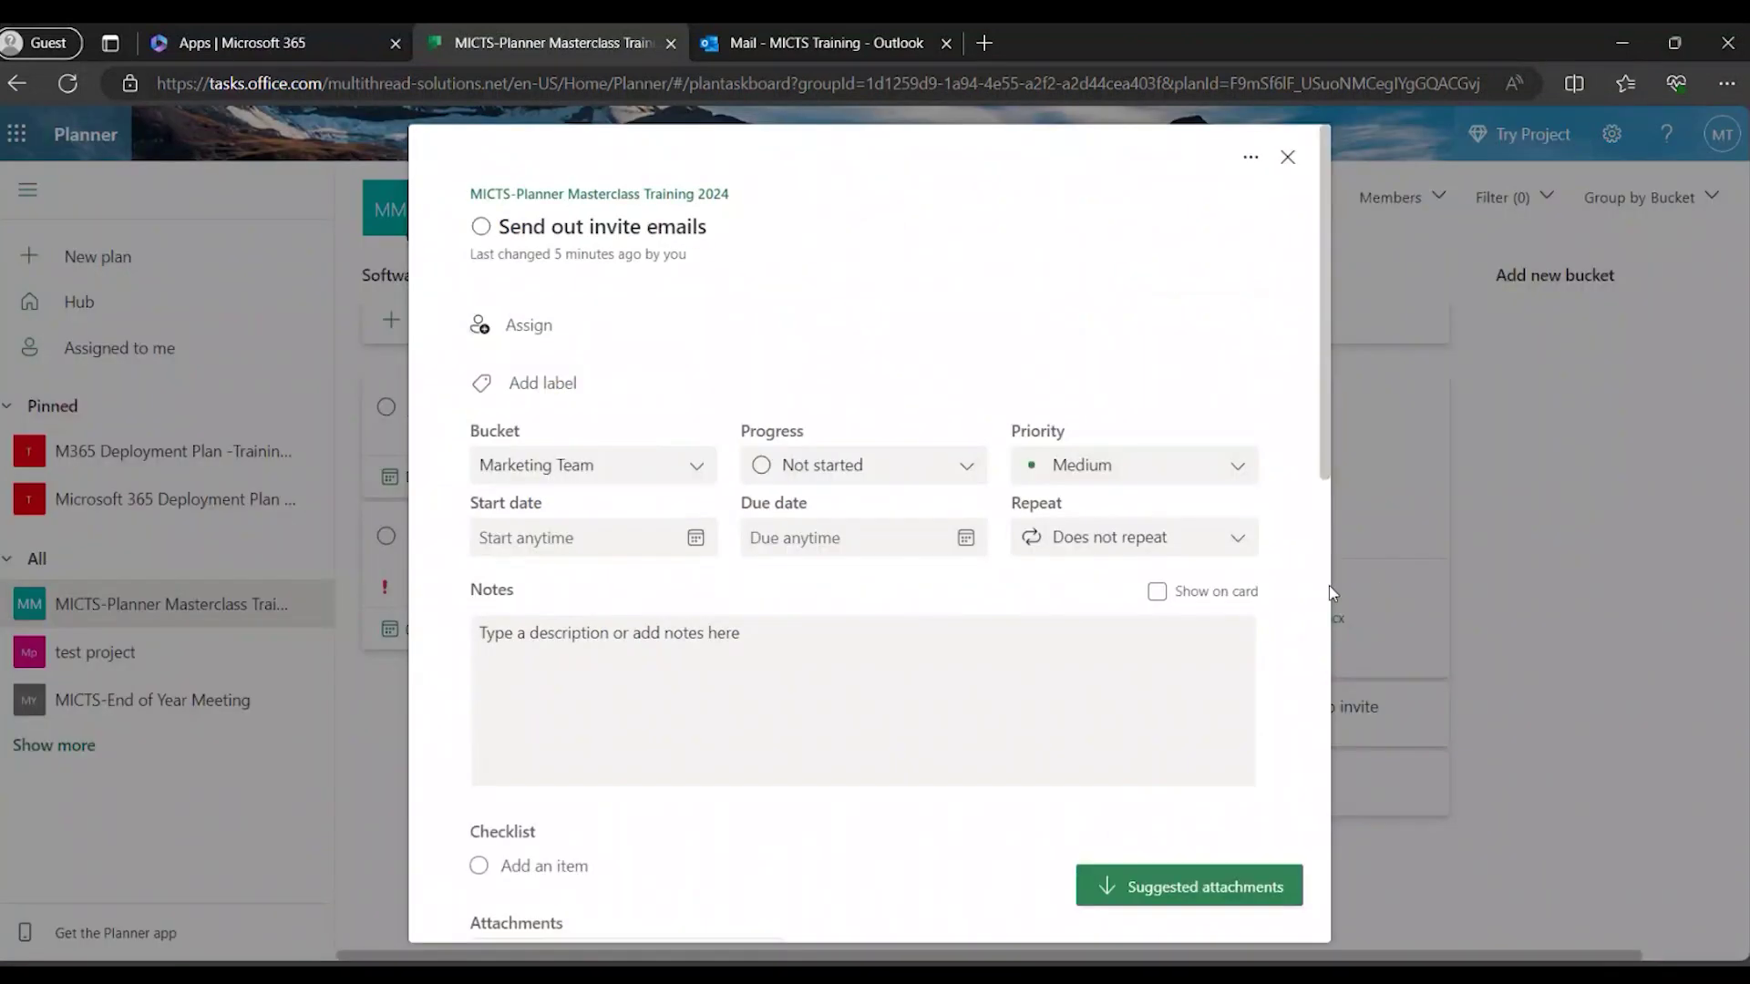
Give Send out invite emails a due date of February 2, 2024 and close its details.
left_click(958, 541)
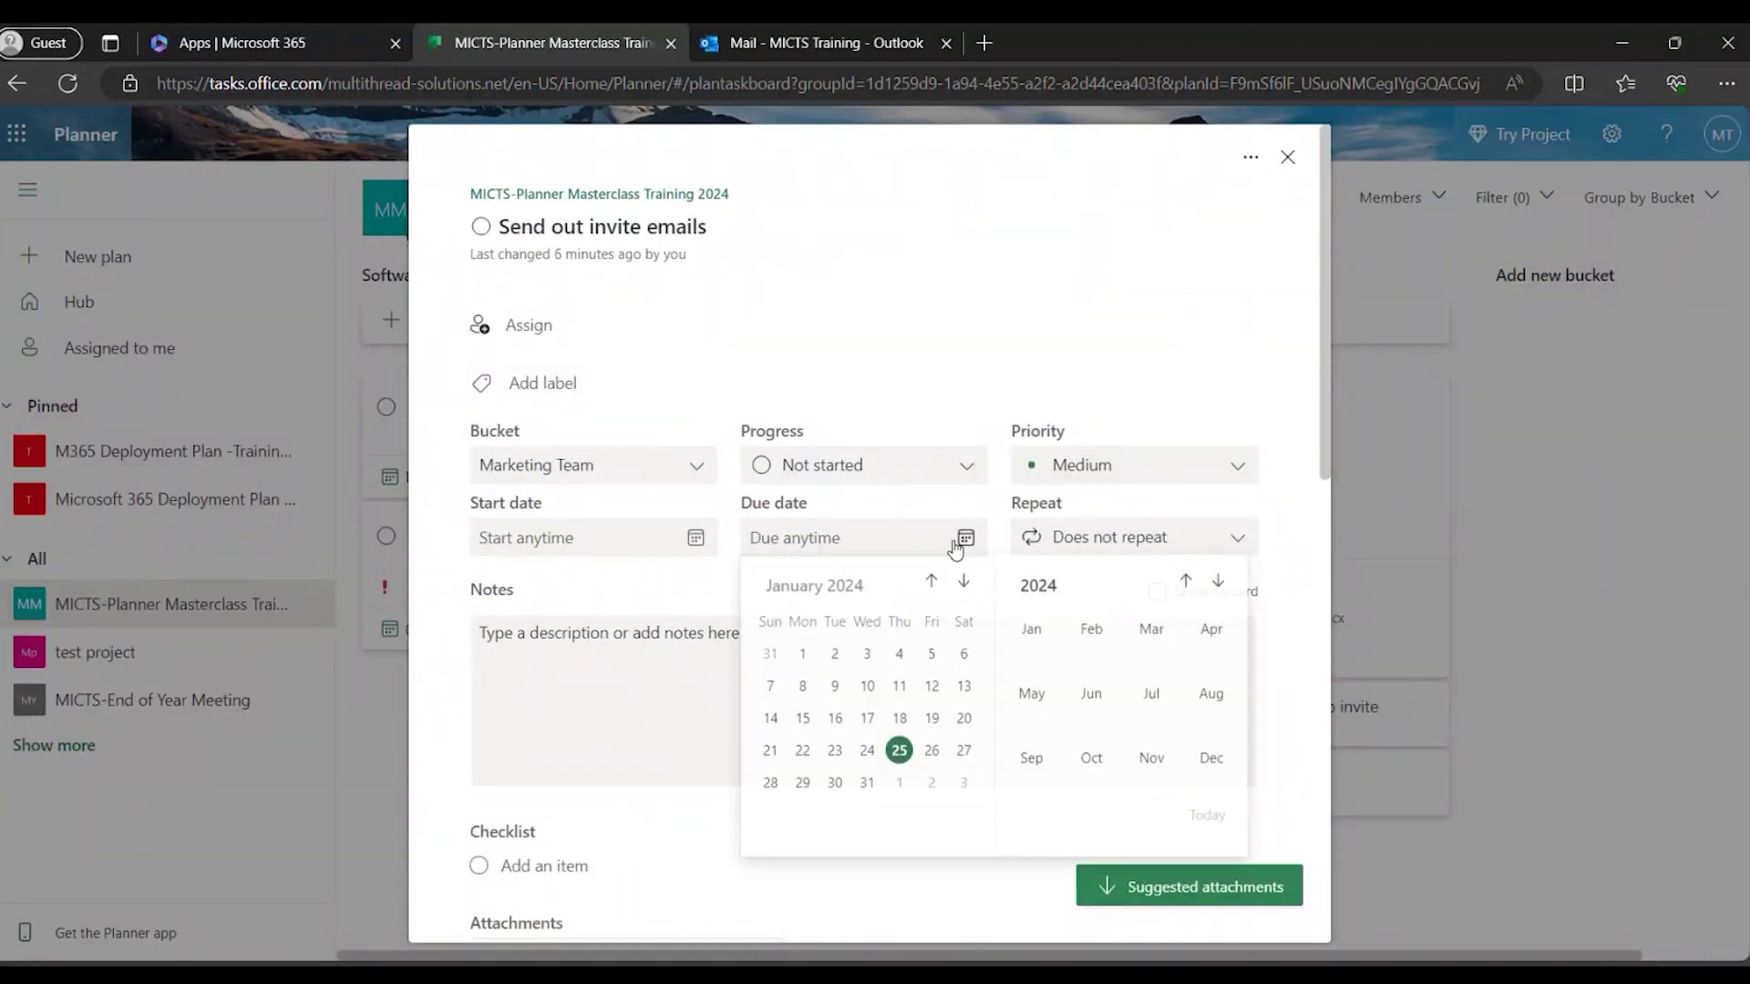
left_click(931, 785)
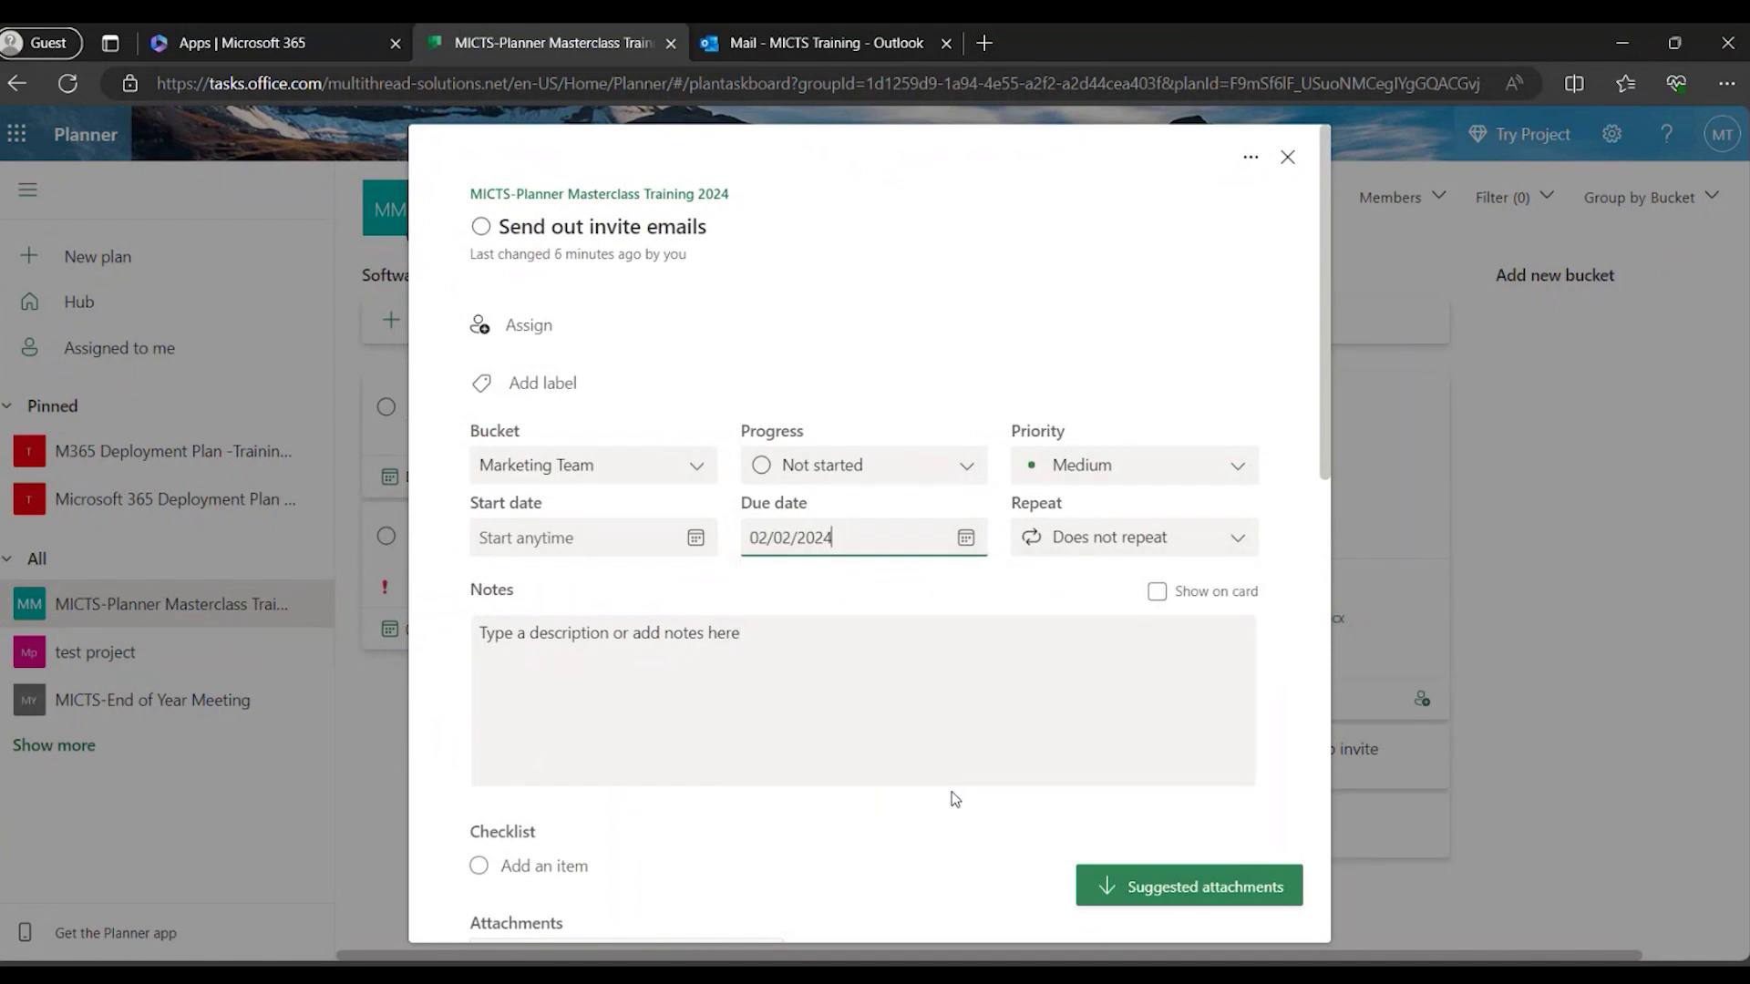
left_click(1520, 695)
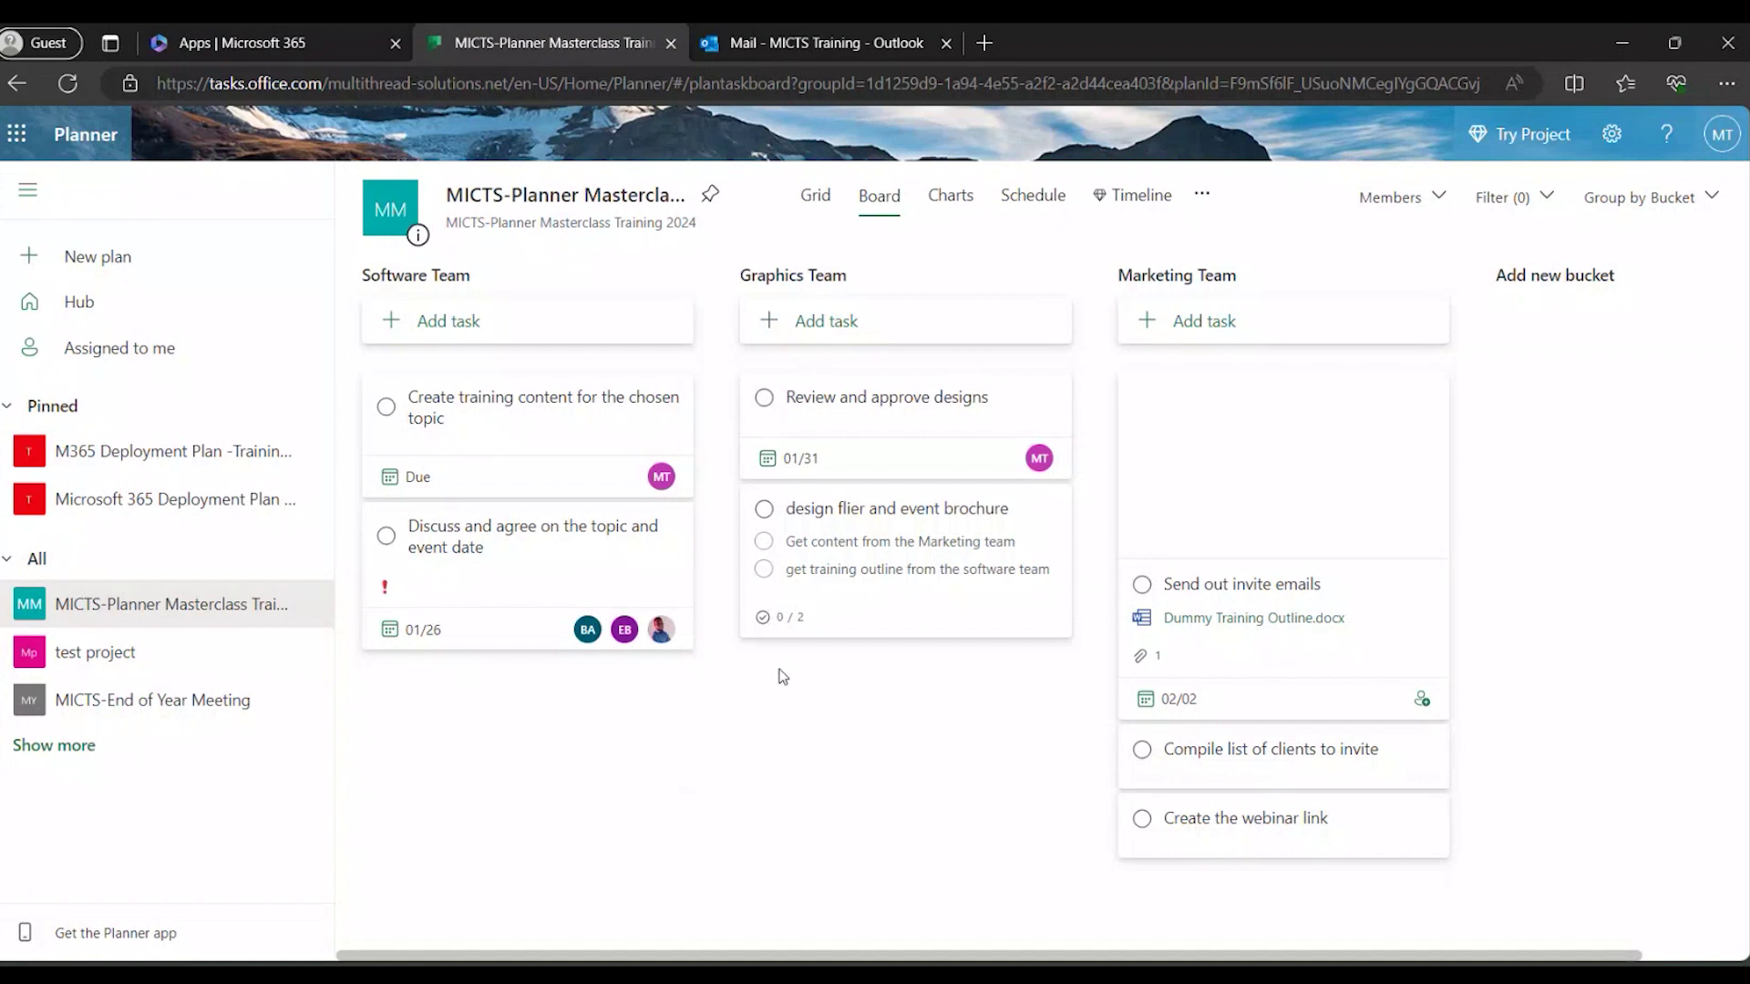
mouse_move(1052, 583)
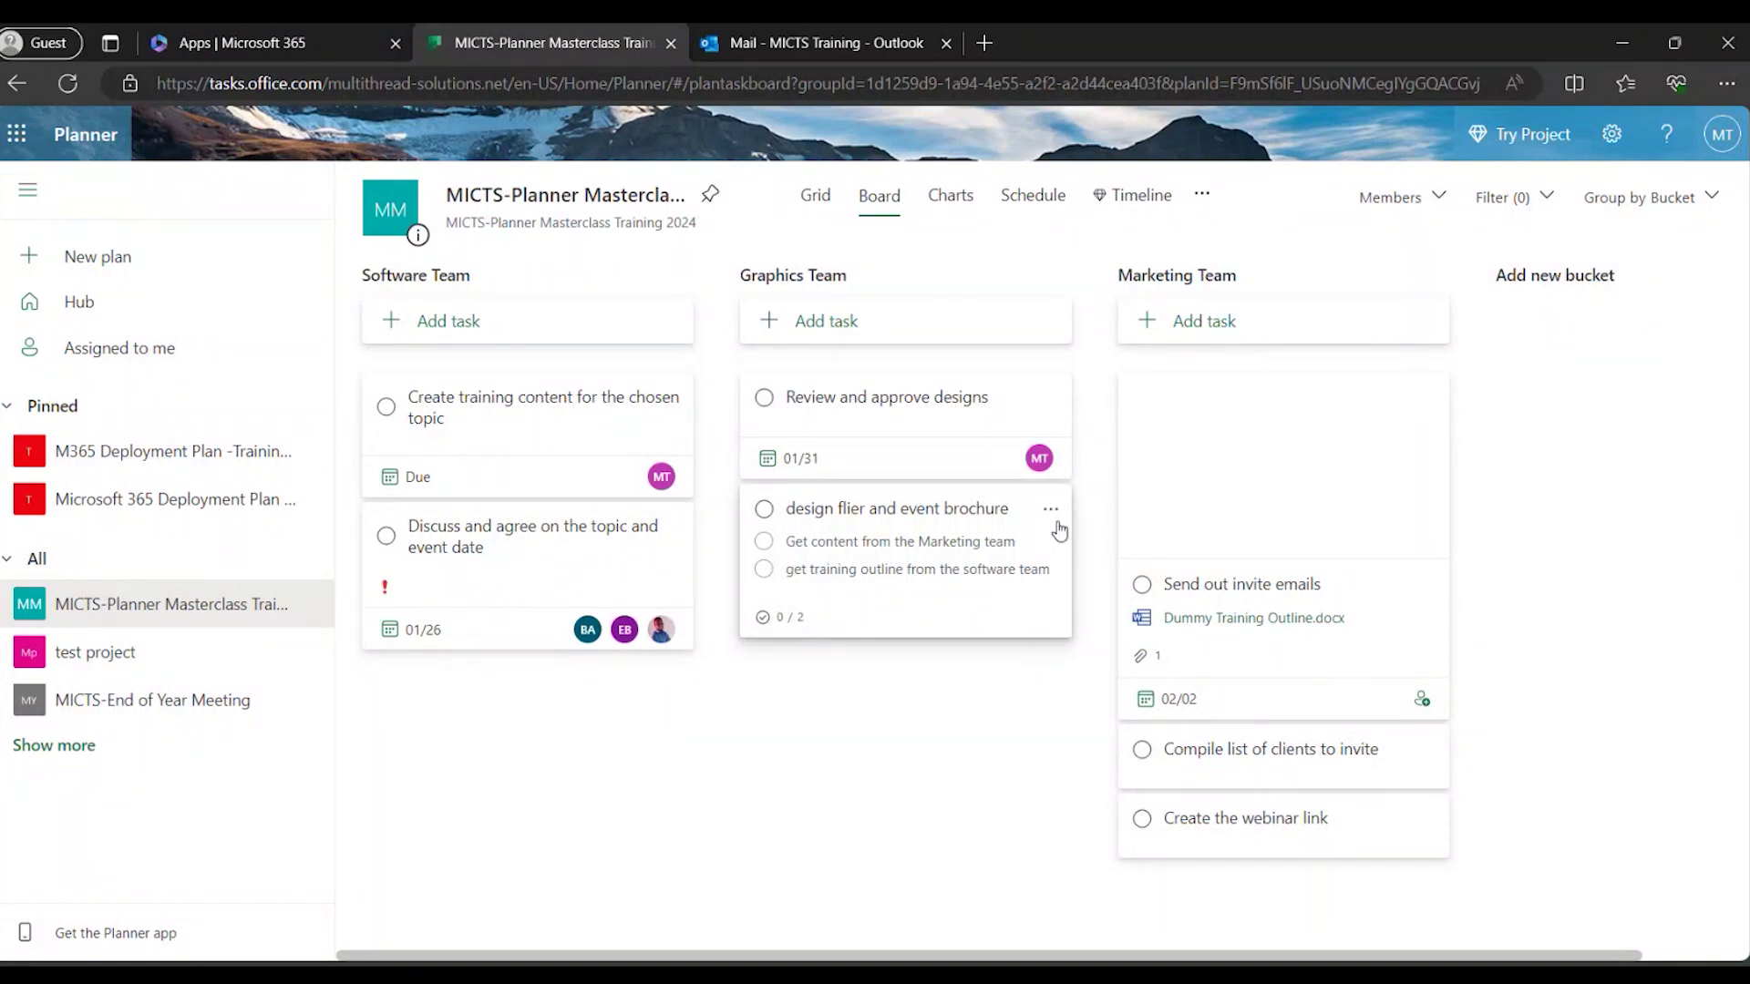
Assign design flier and event brochure to a team member; dismiss Send out invite emails' assignee picker unchanged.
left_click(1002, 613)
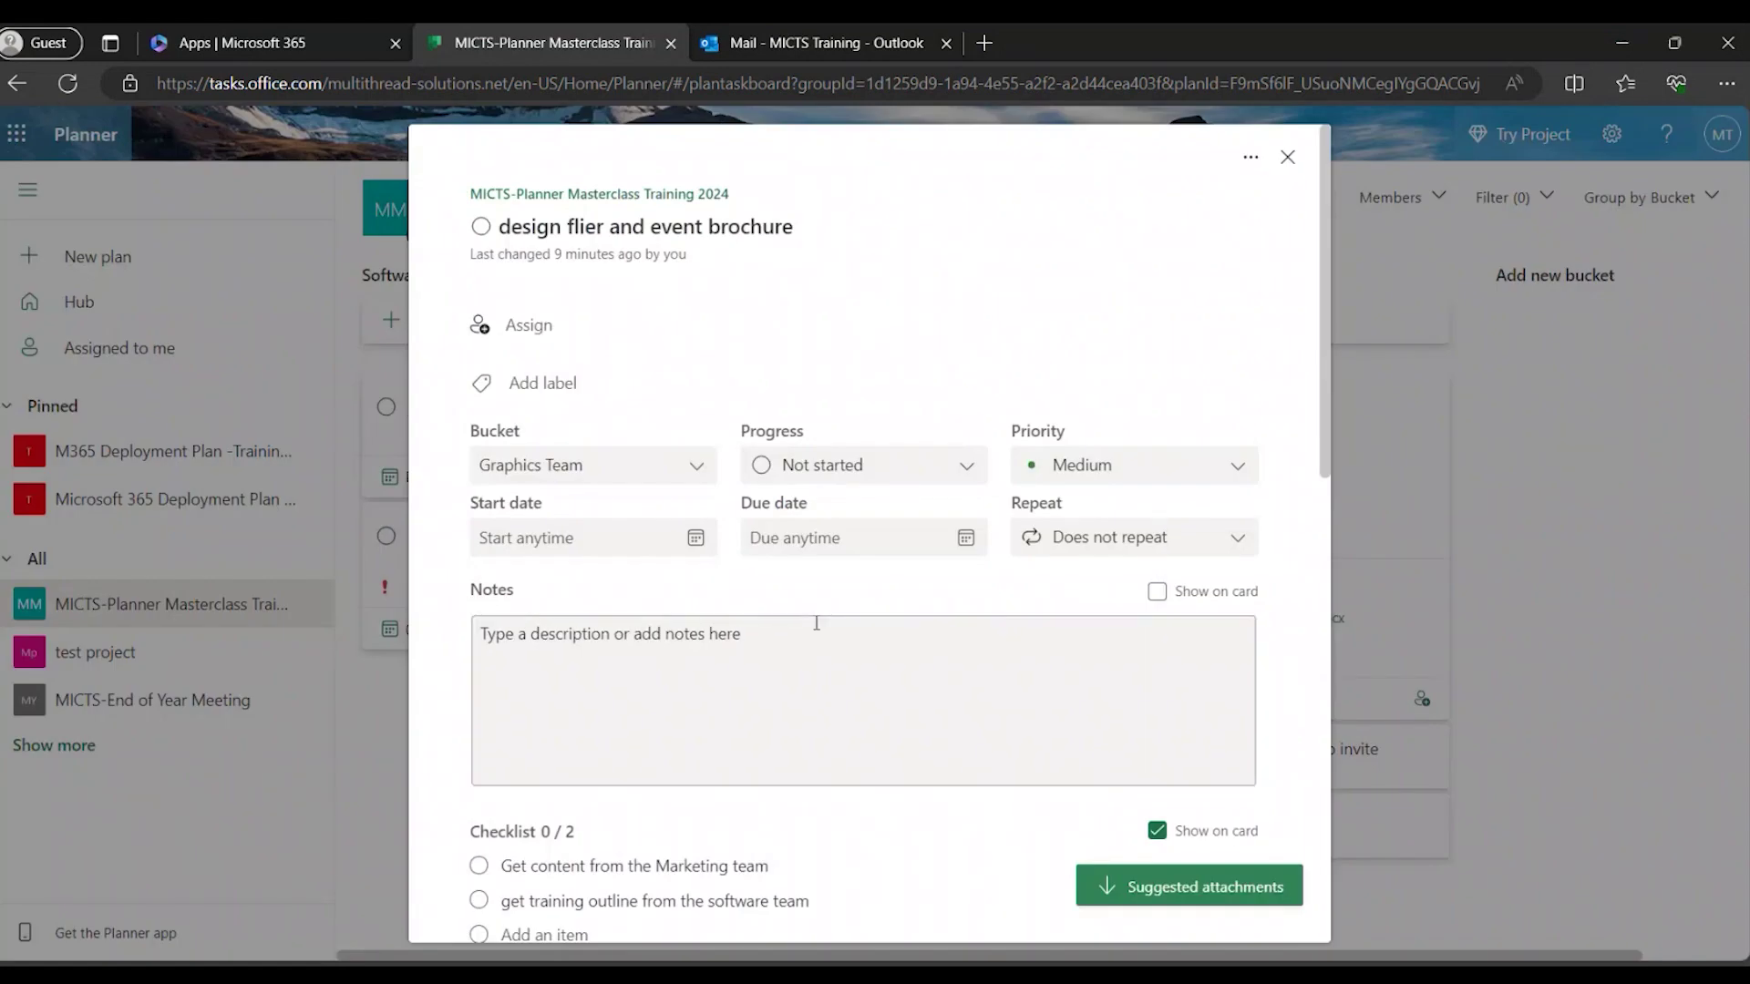
left_click(480, 328)
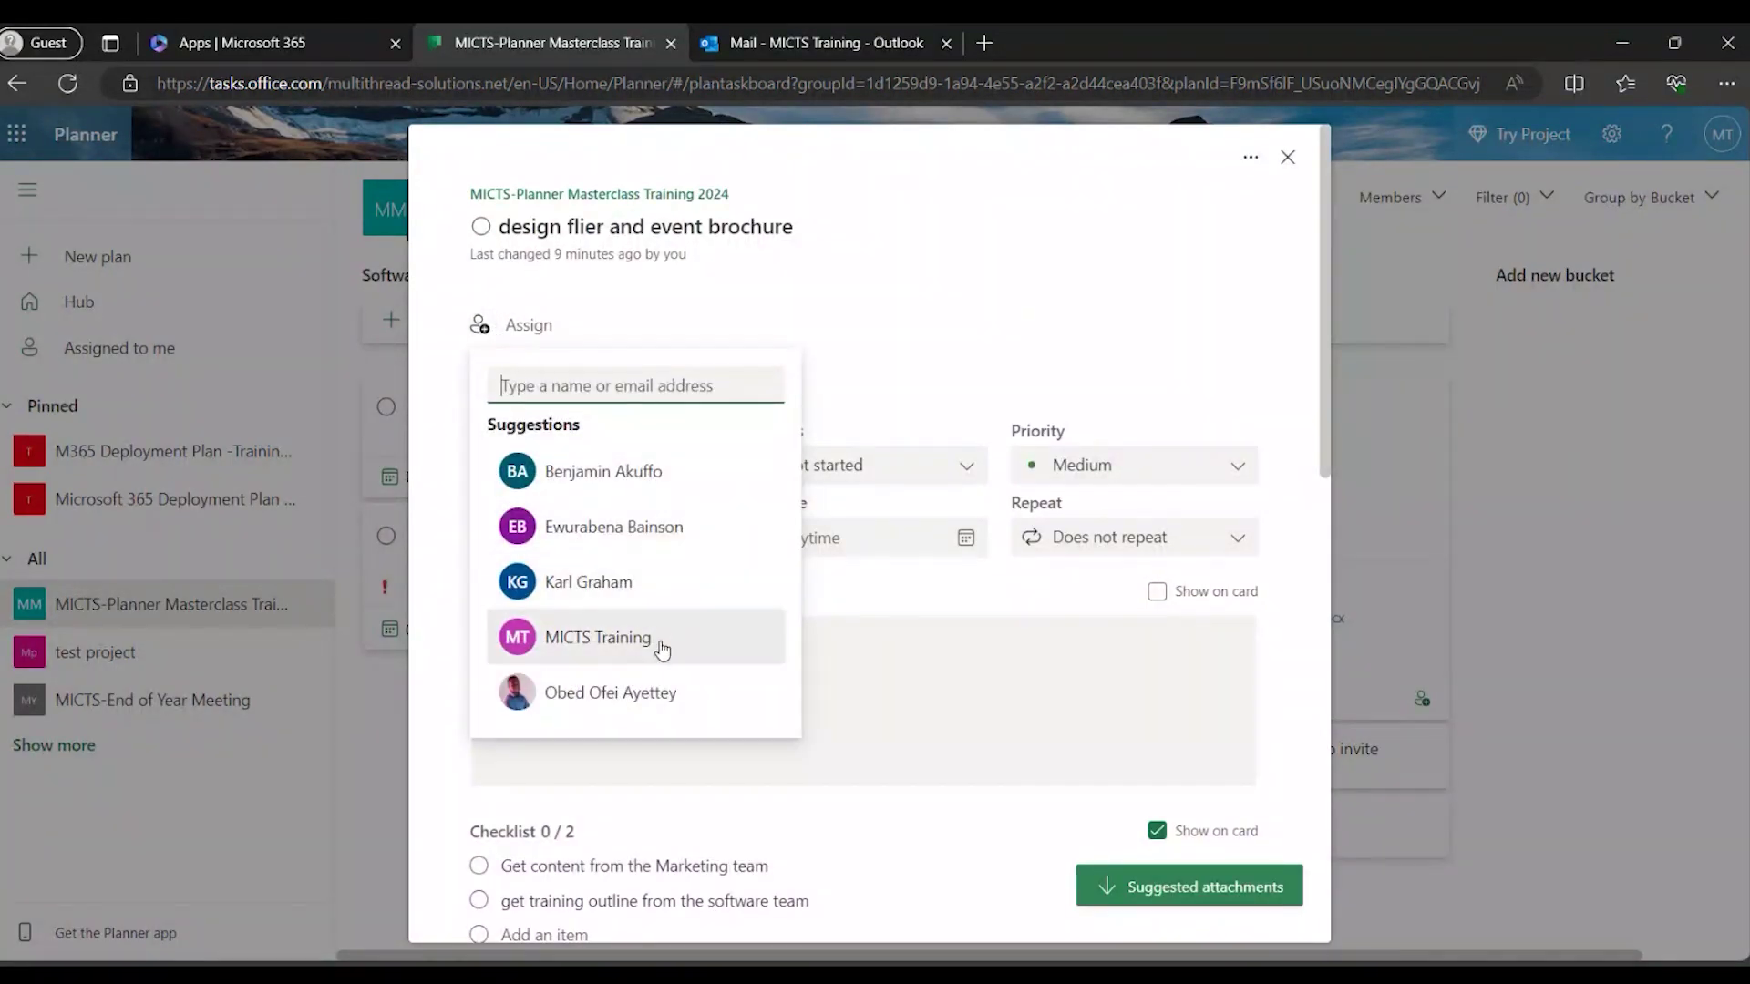
left_click(624, 586)
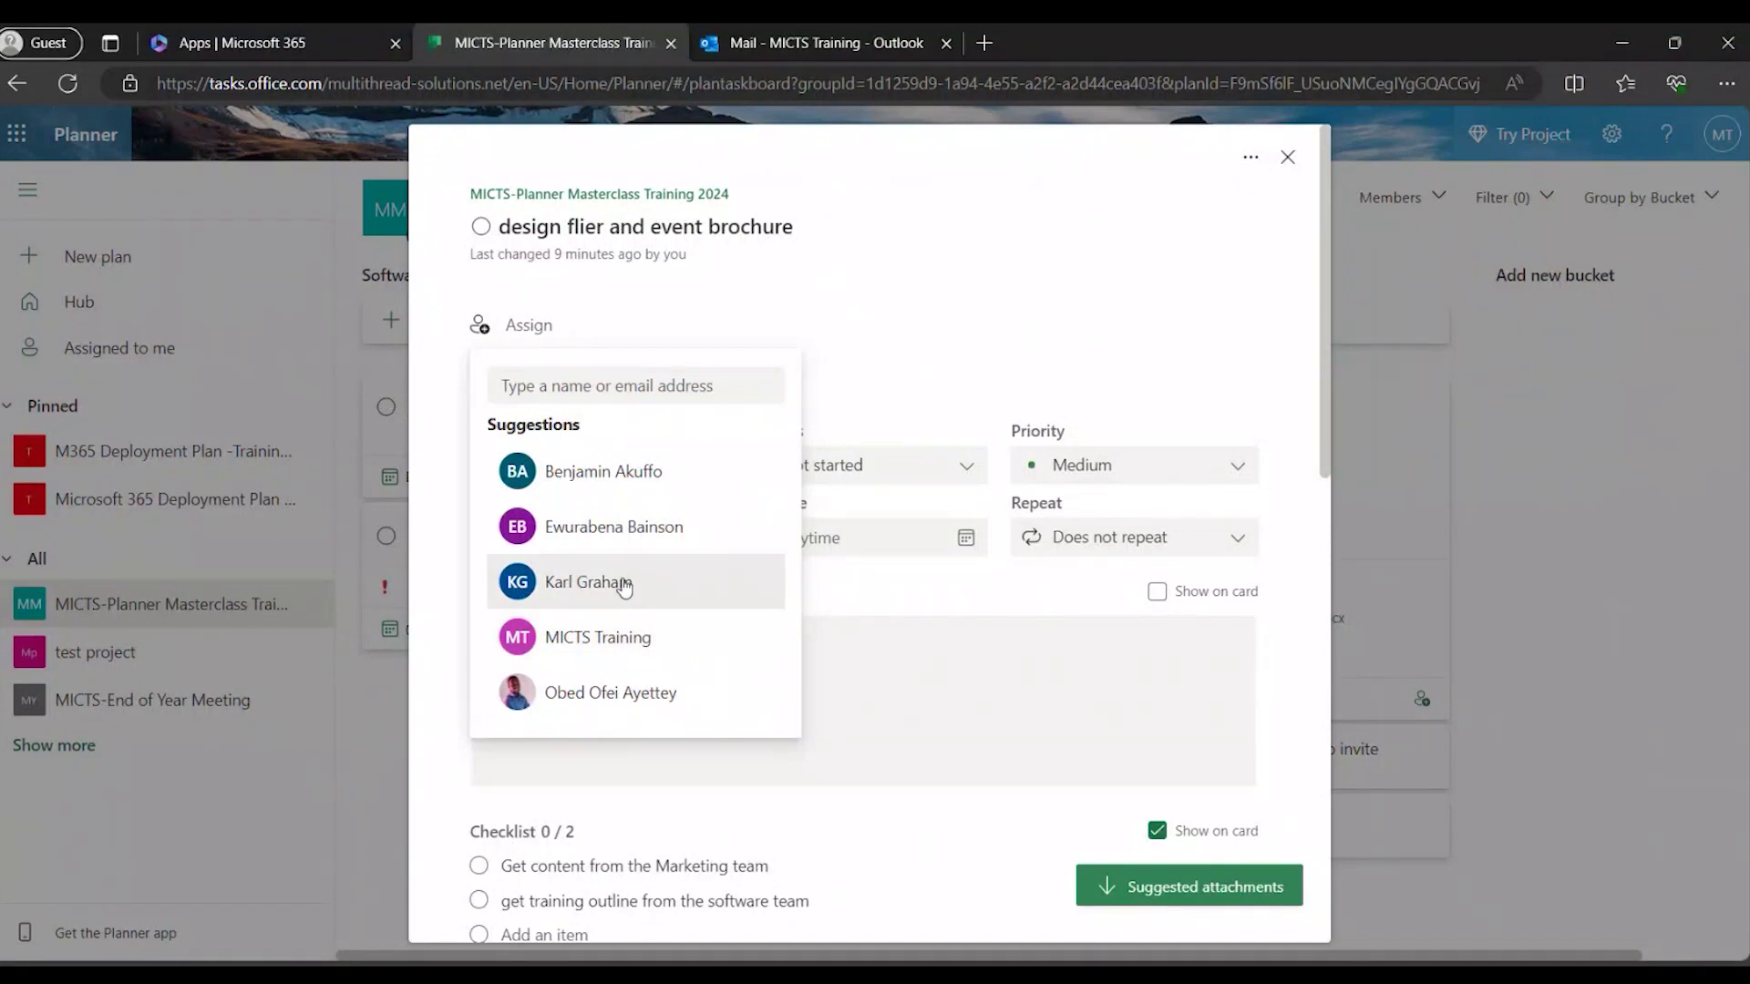
left_click(1288, 159)
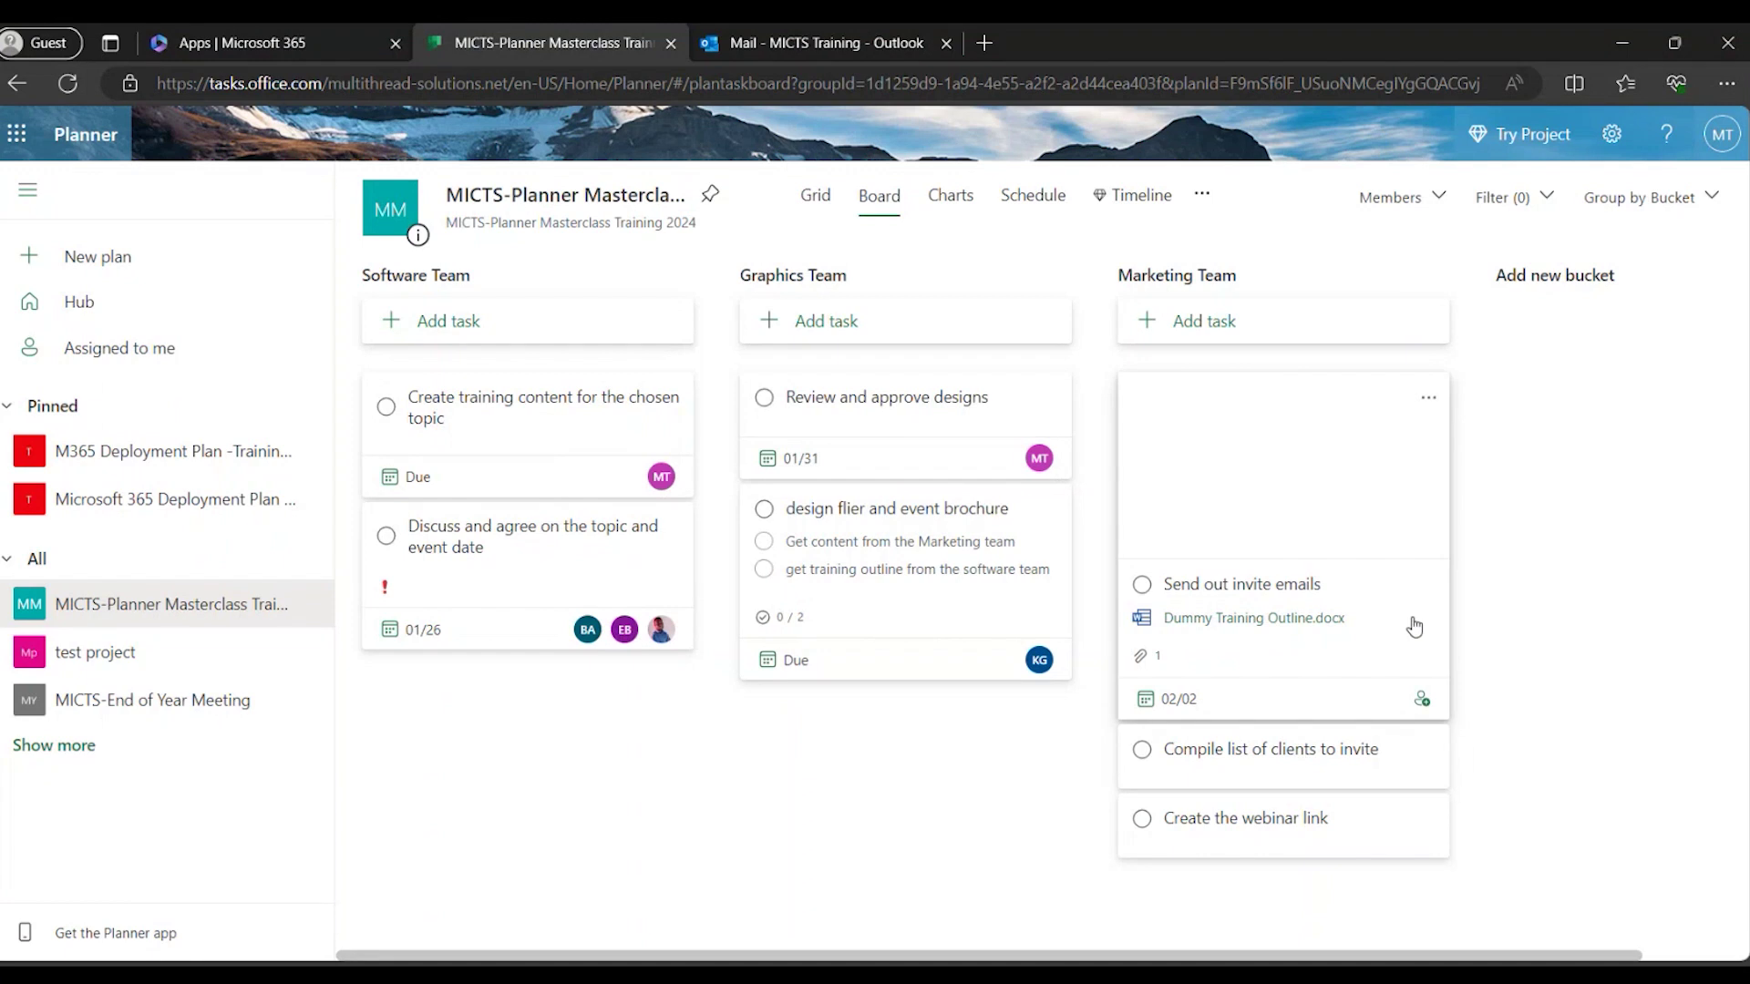
left_click(1421, 699)
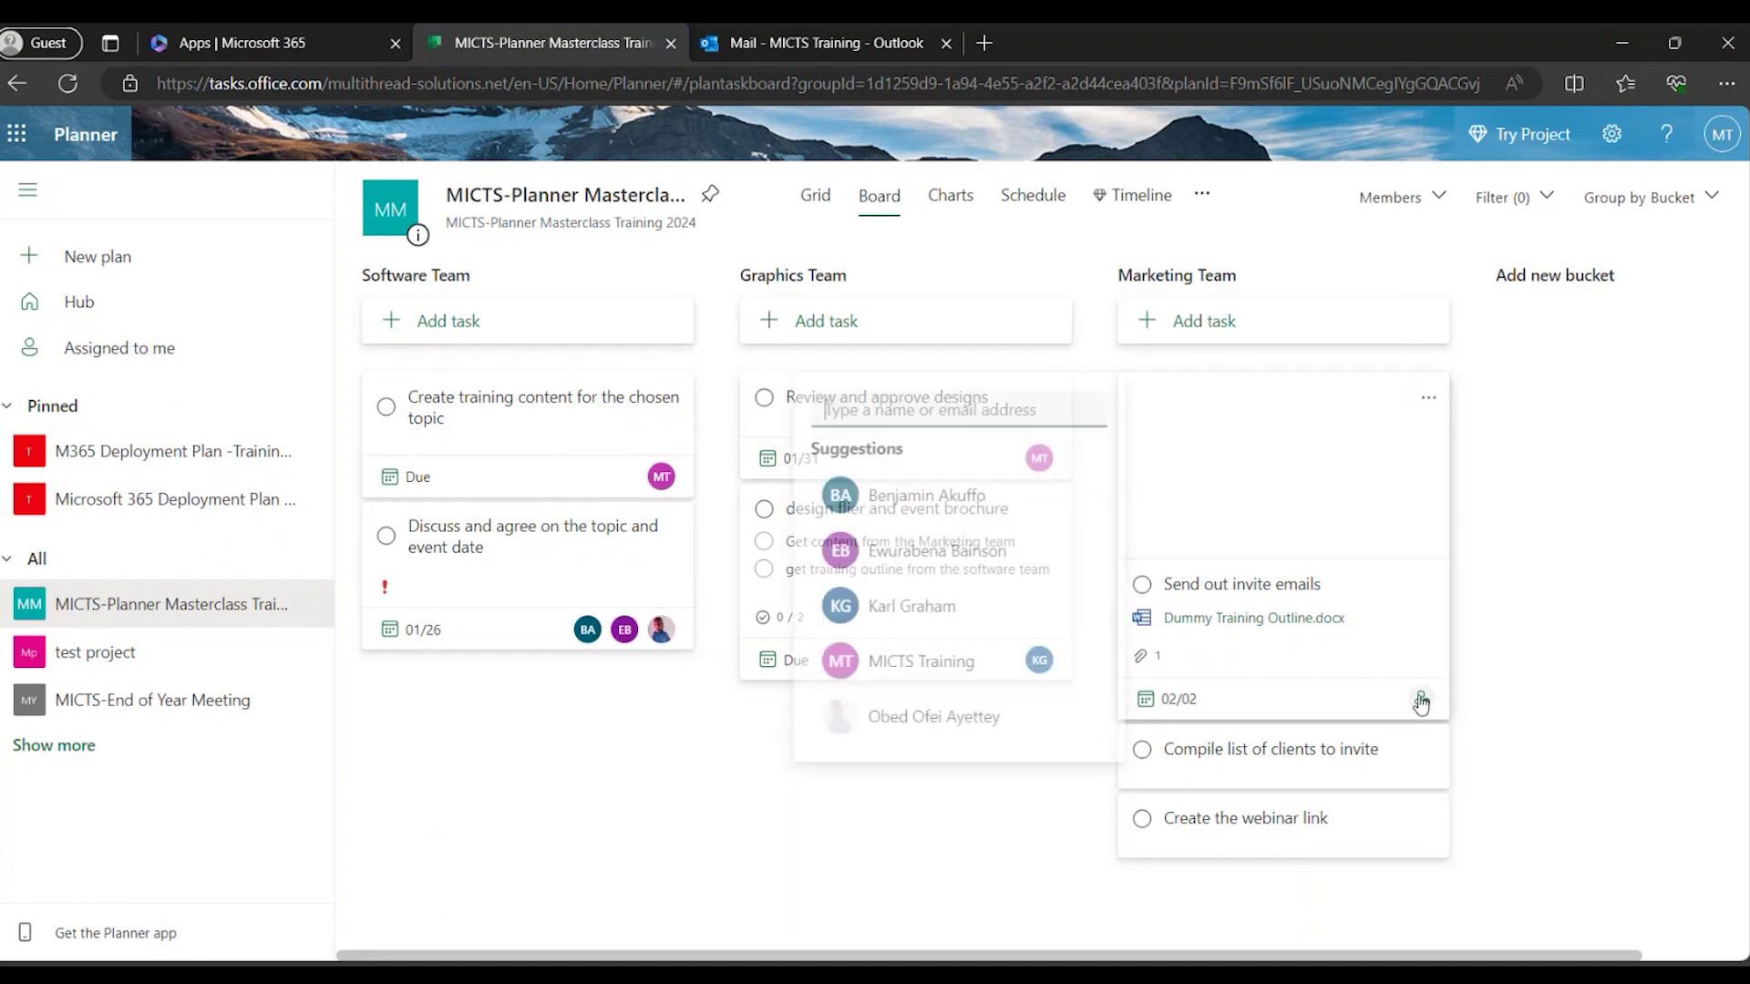
left_click(756, 837)
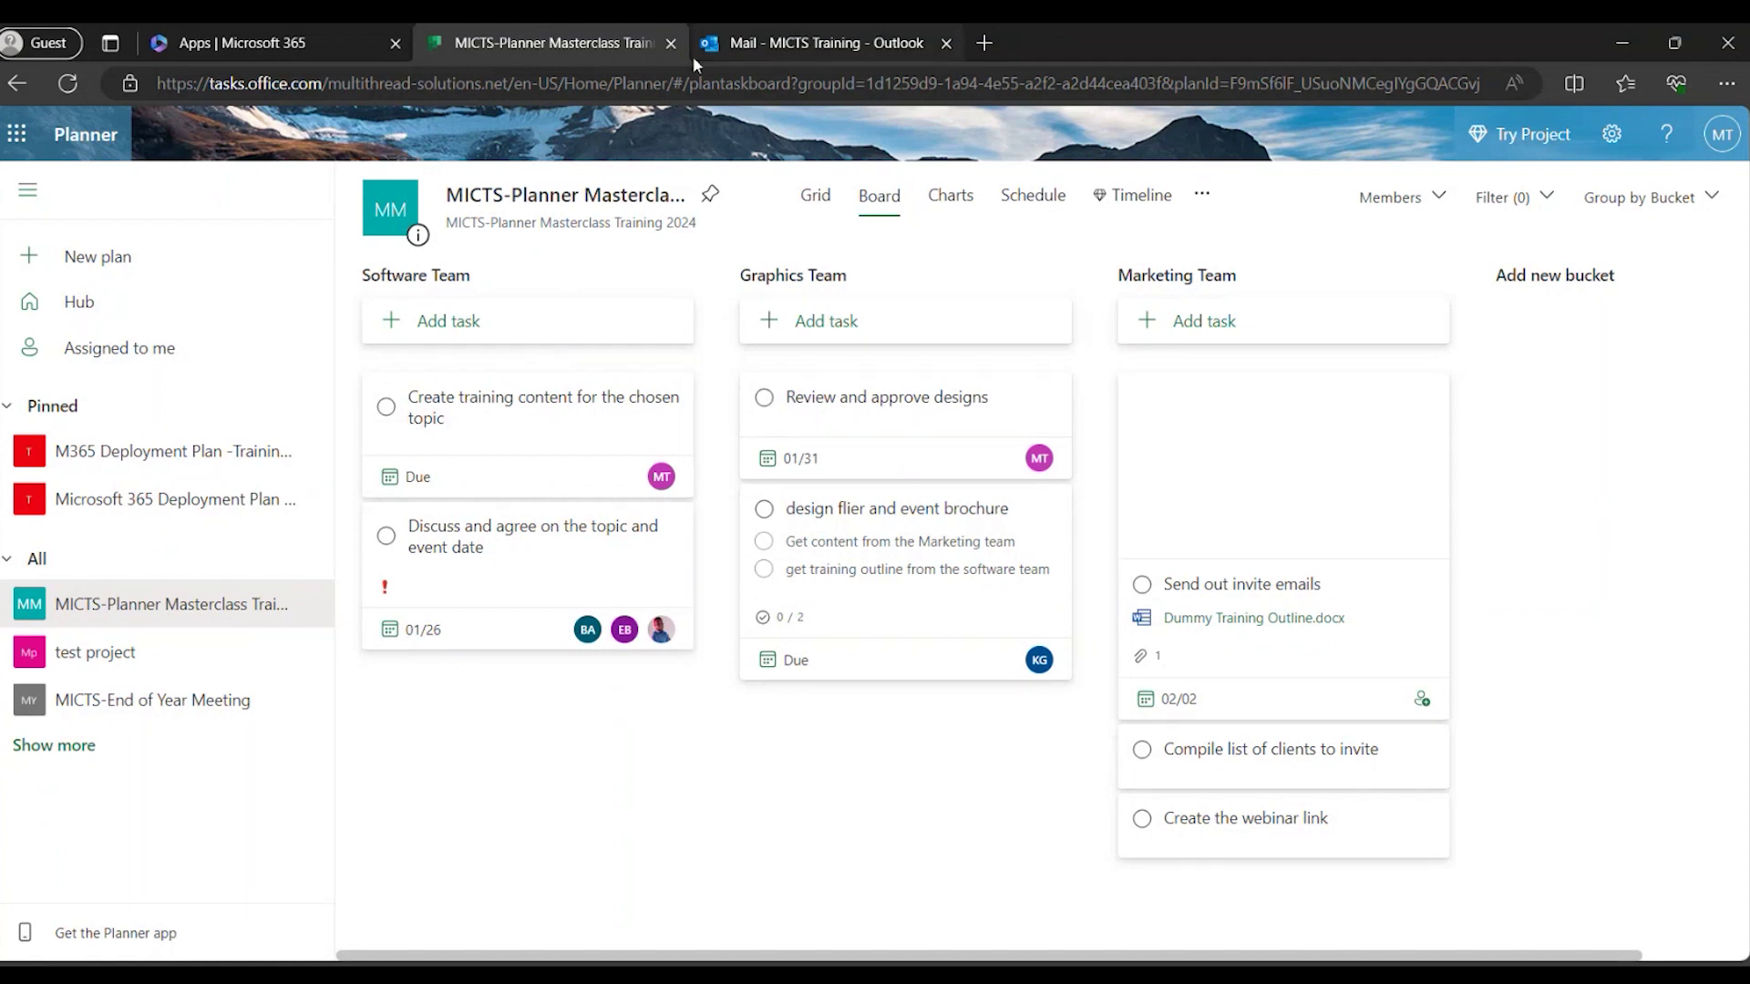
In Outlook, read the 'You've joined' welcome email for MICTS-Masterclass Planner Training - January.
mouse_move(706, 53)
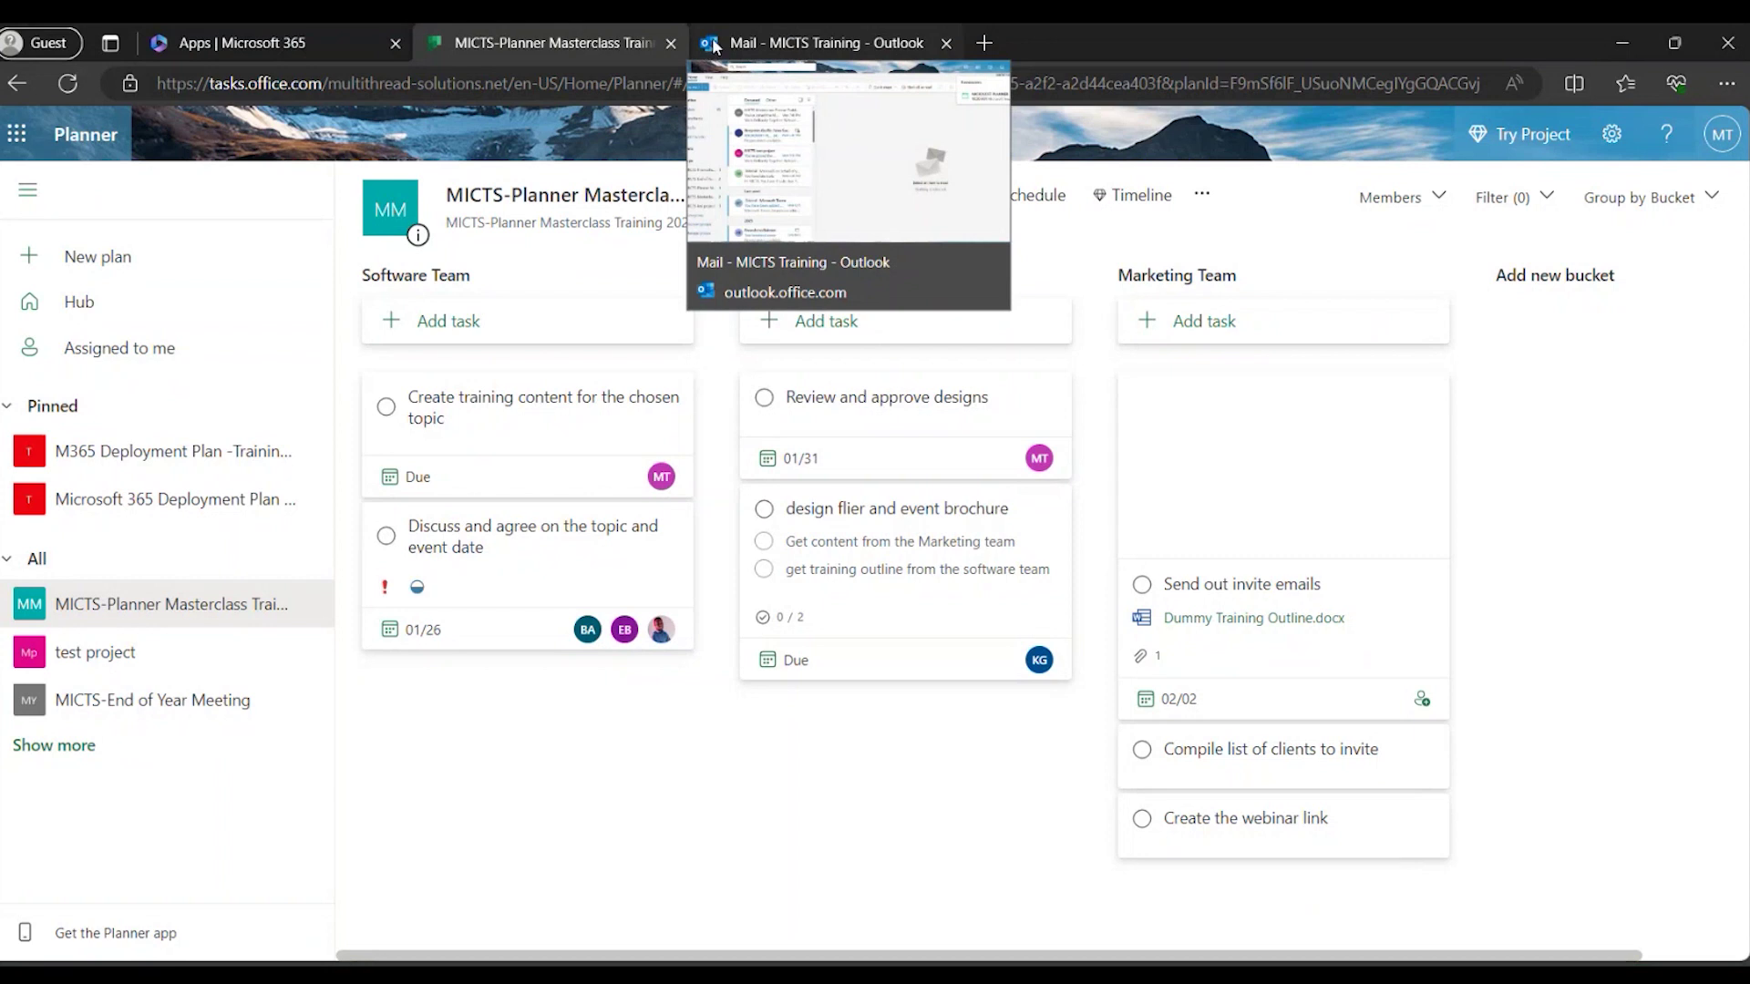
left_click(714, 47)
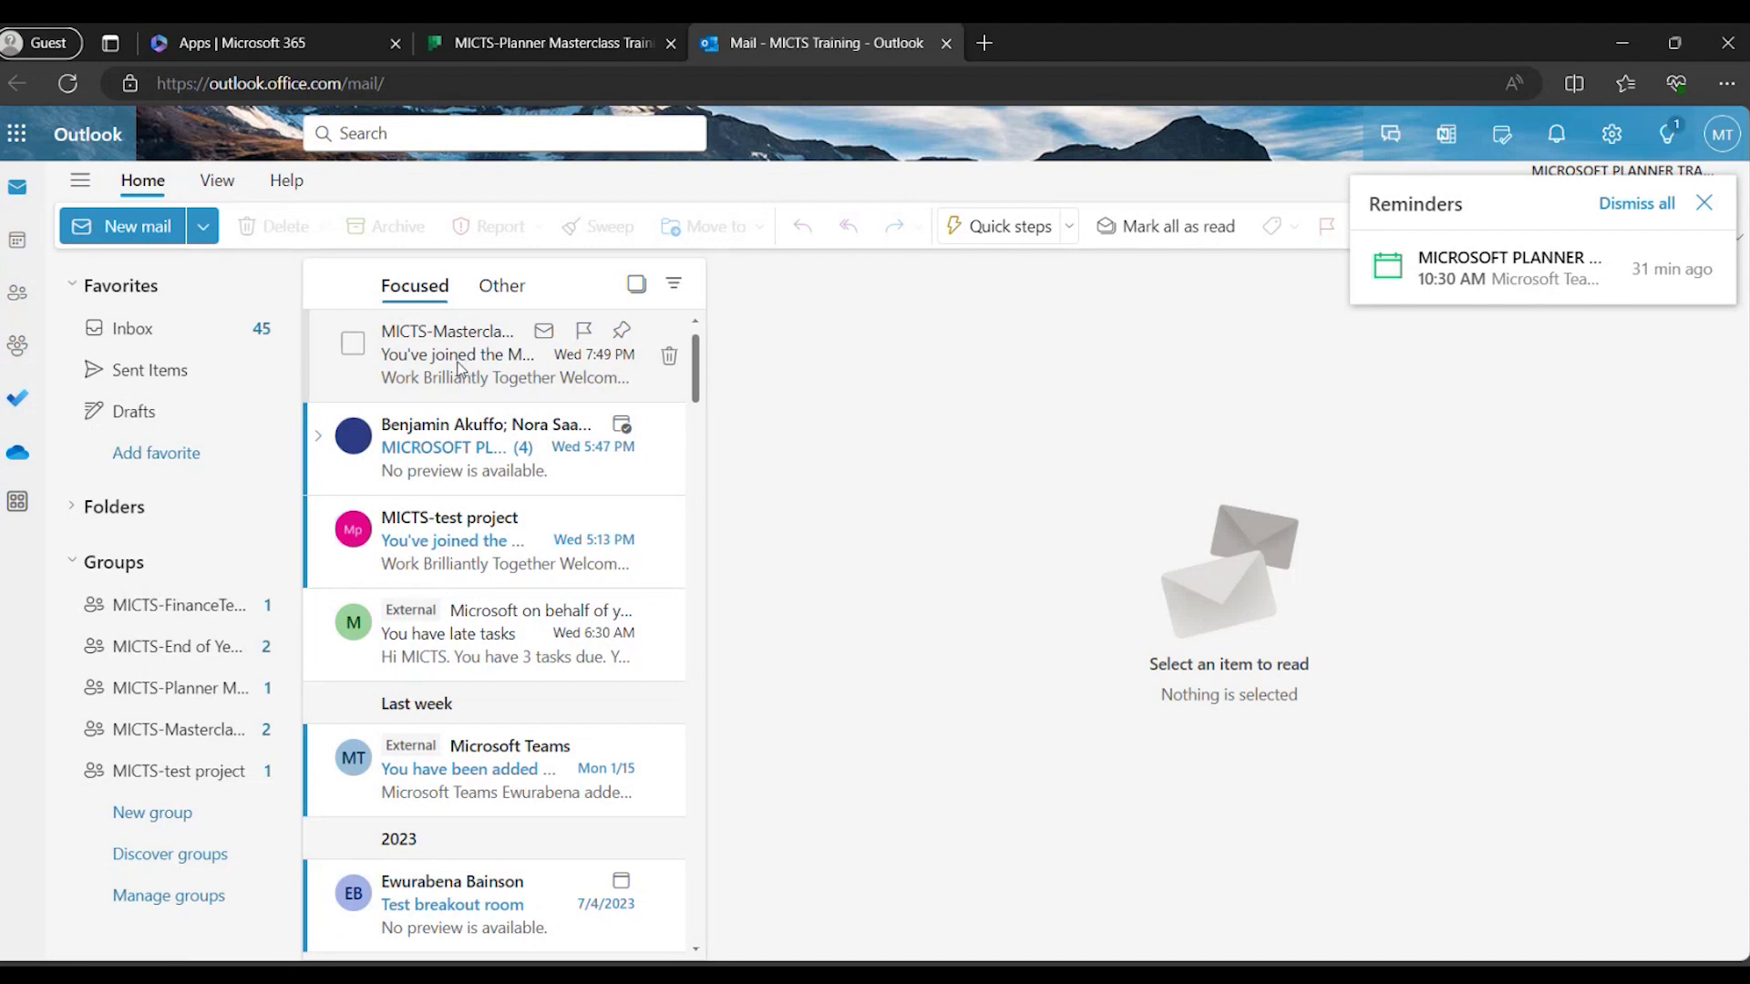
left_click(459, 368)
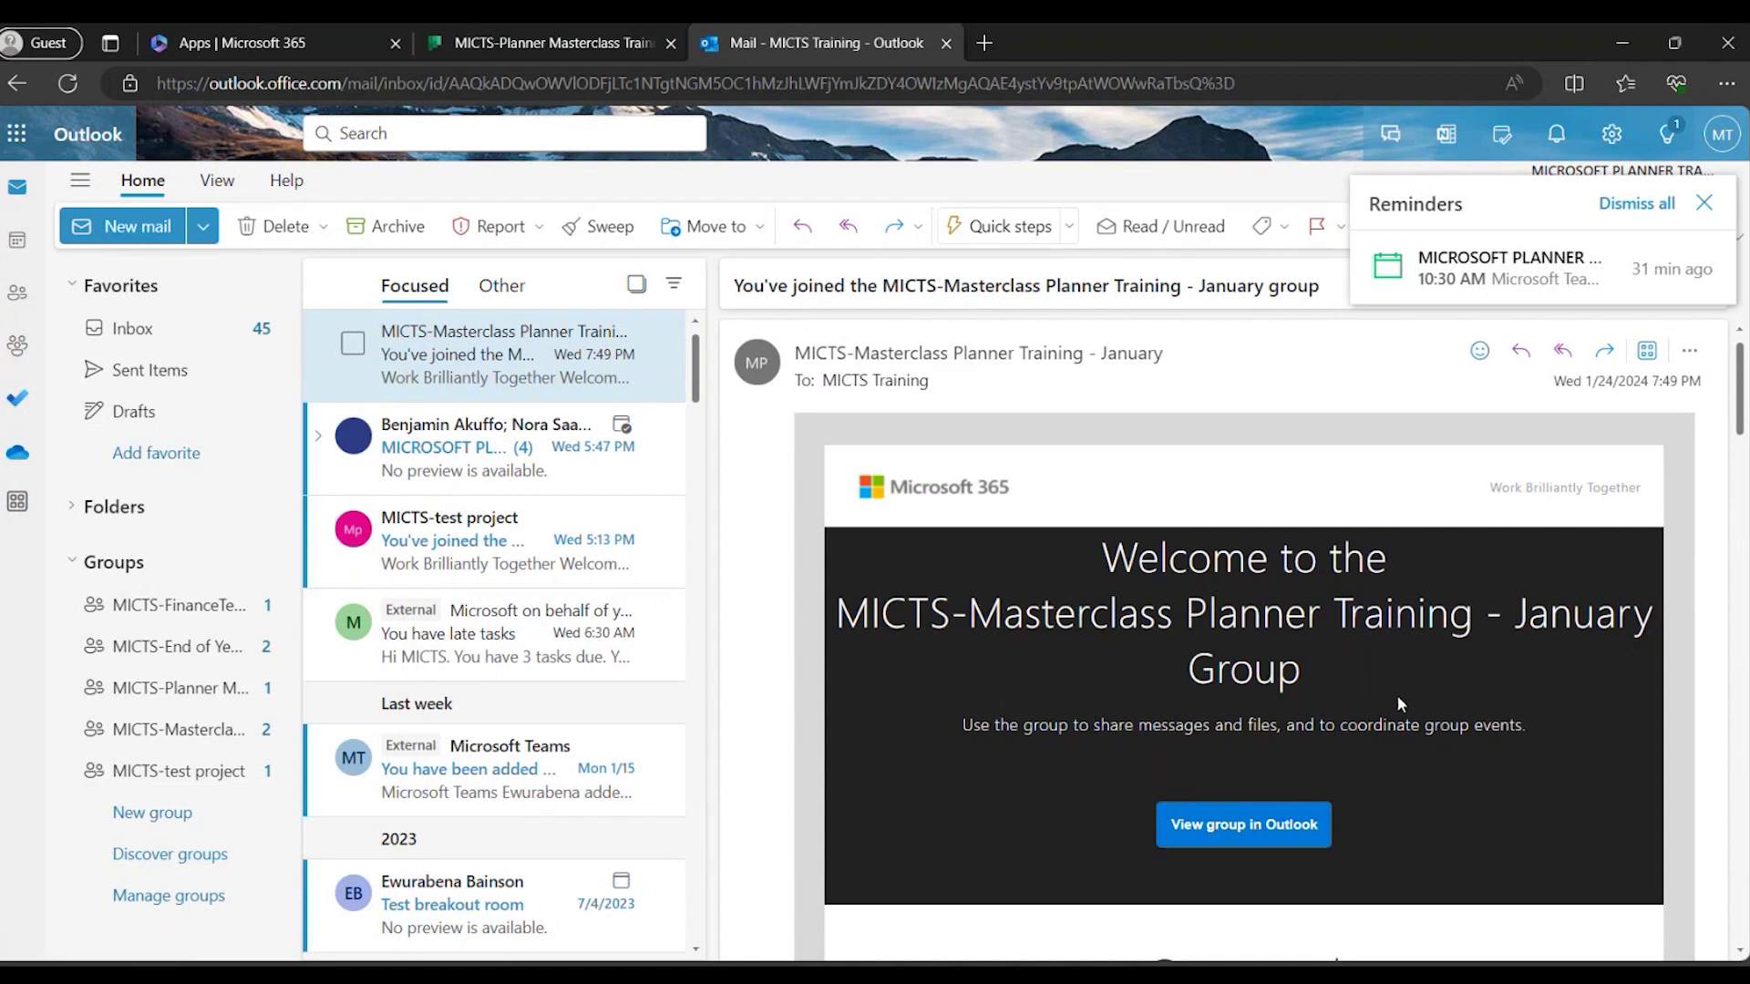
scroll(1400, 703, "down", 1)
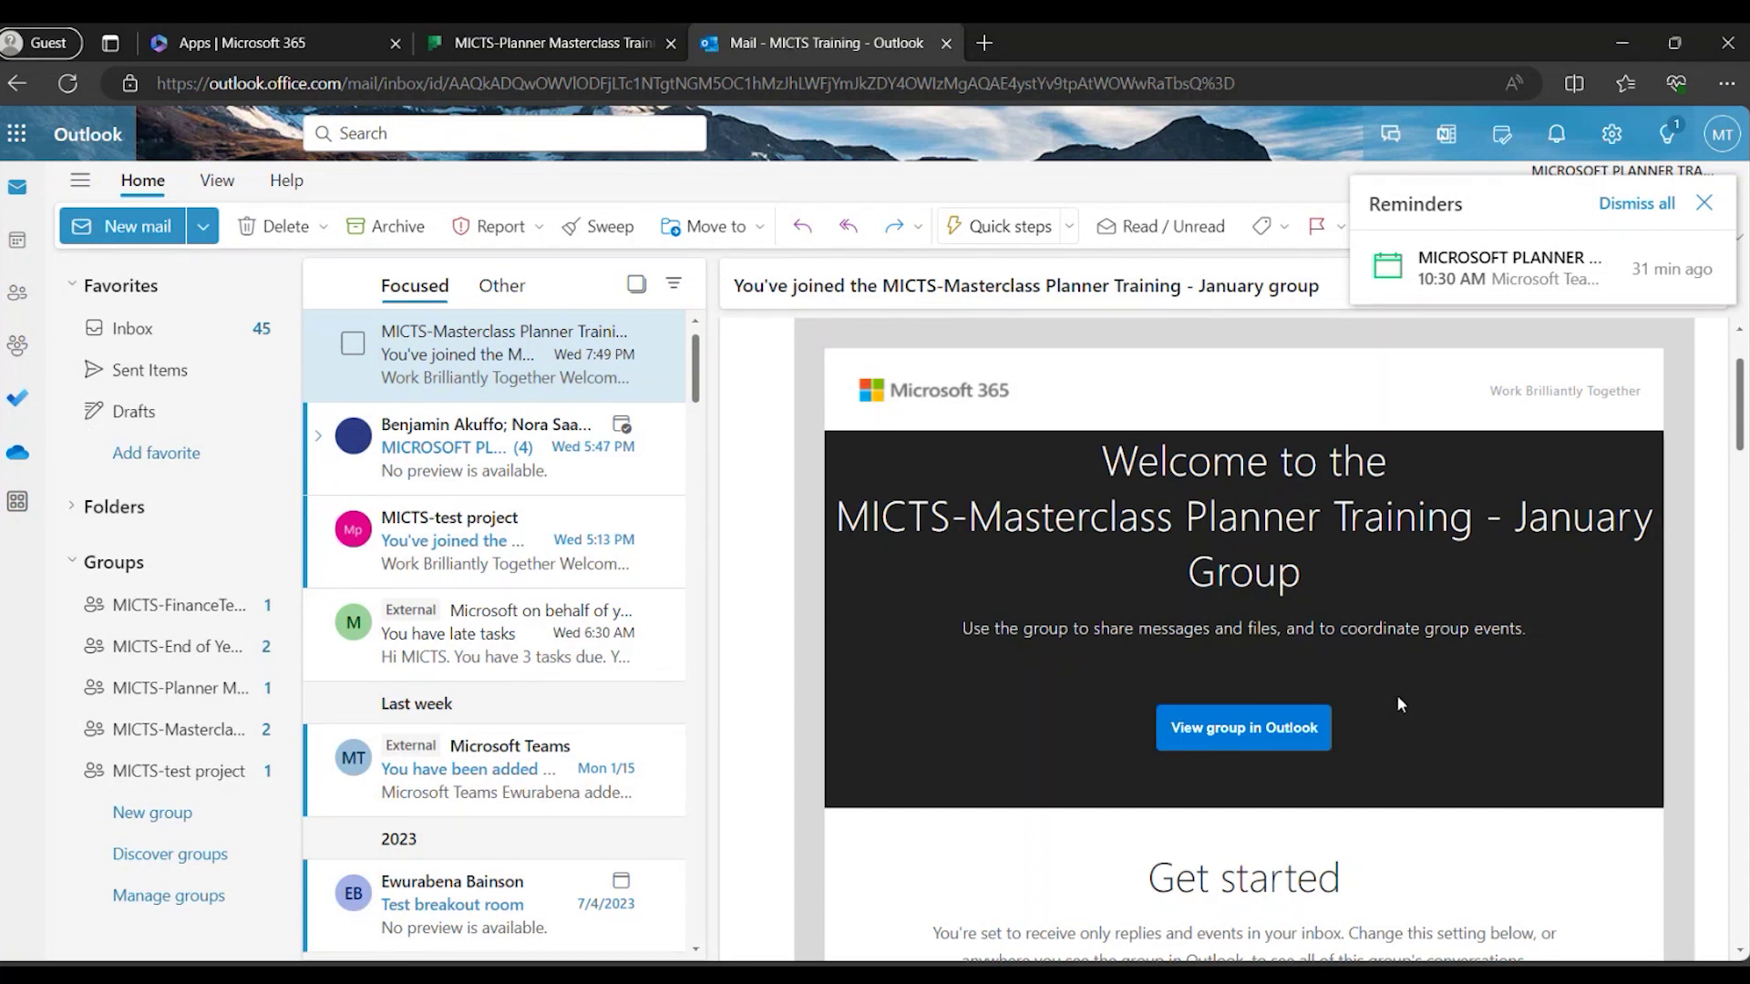
scroll(1396, 695, "down", 1)
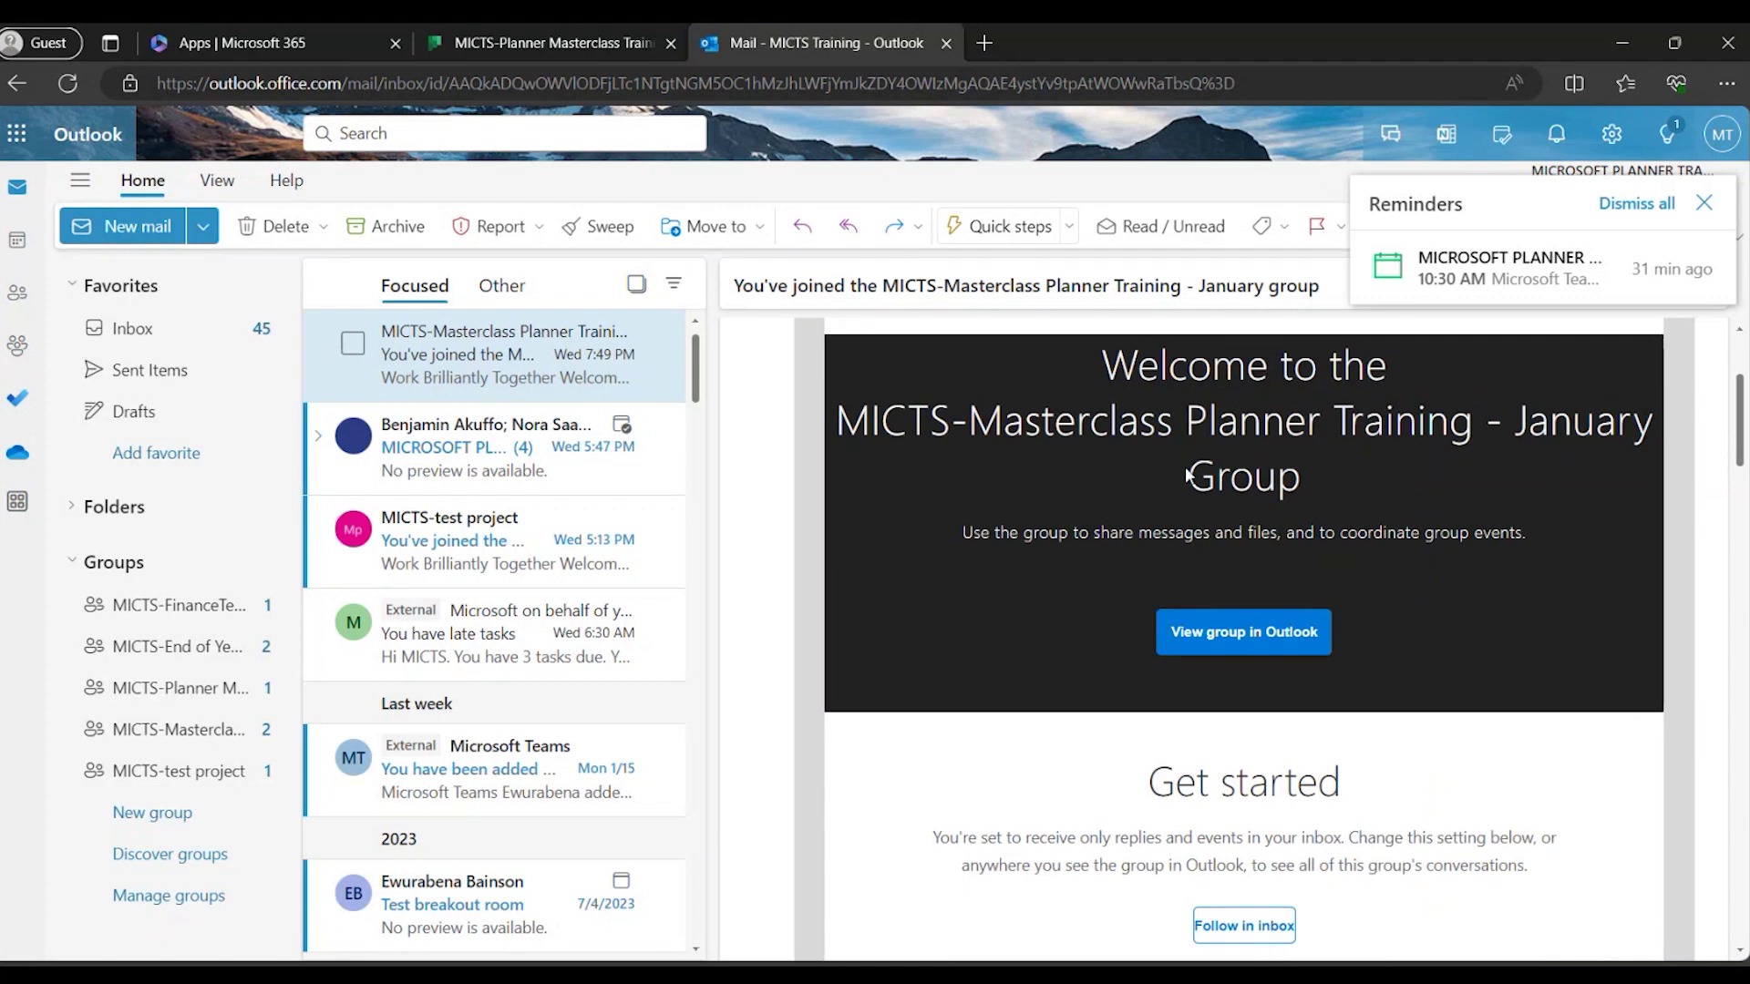
scroll(1343, 524, "down", 1)
scroll(1341, 515, "up", 3)
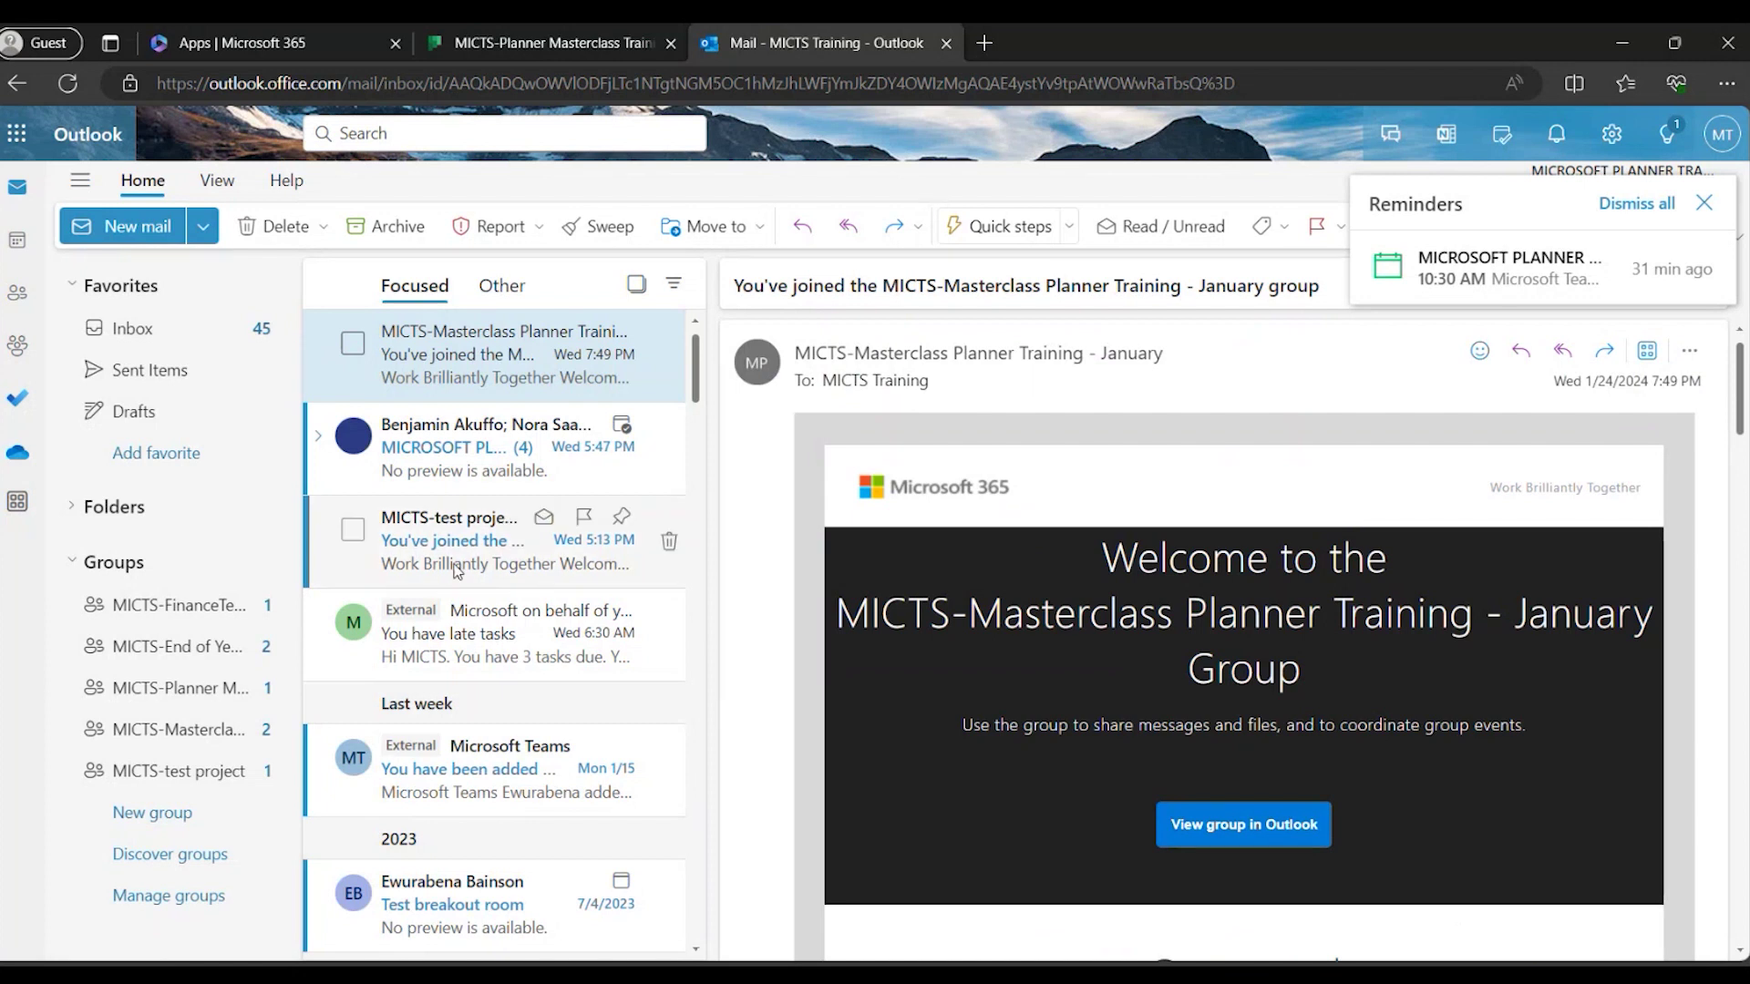
Read the 'You have late tasks' email under Other, then return to the MICTS-Planner Masterclass board.
left_click(501, 286)
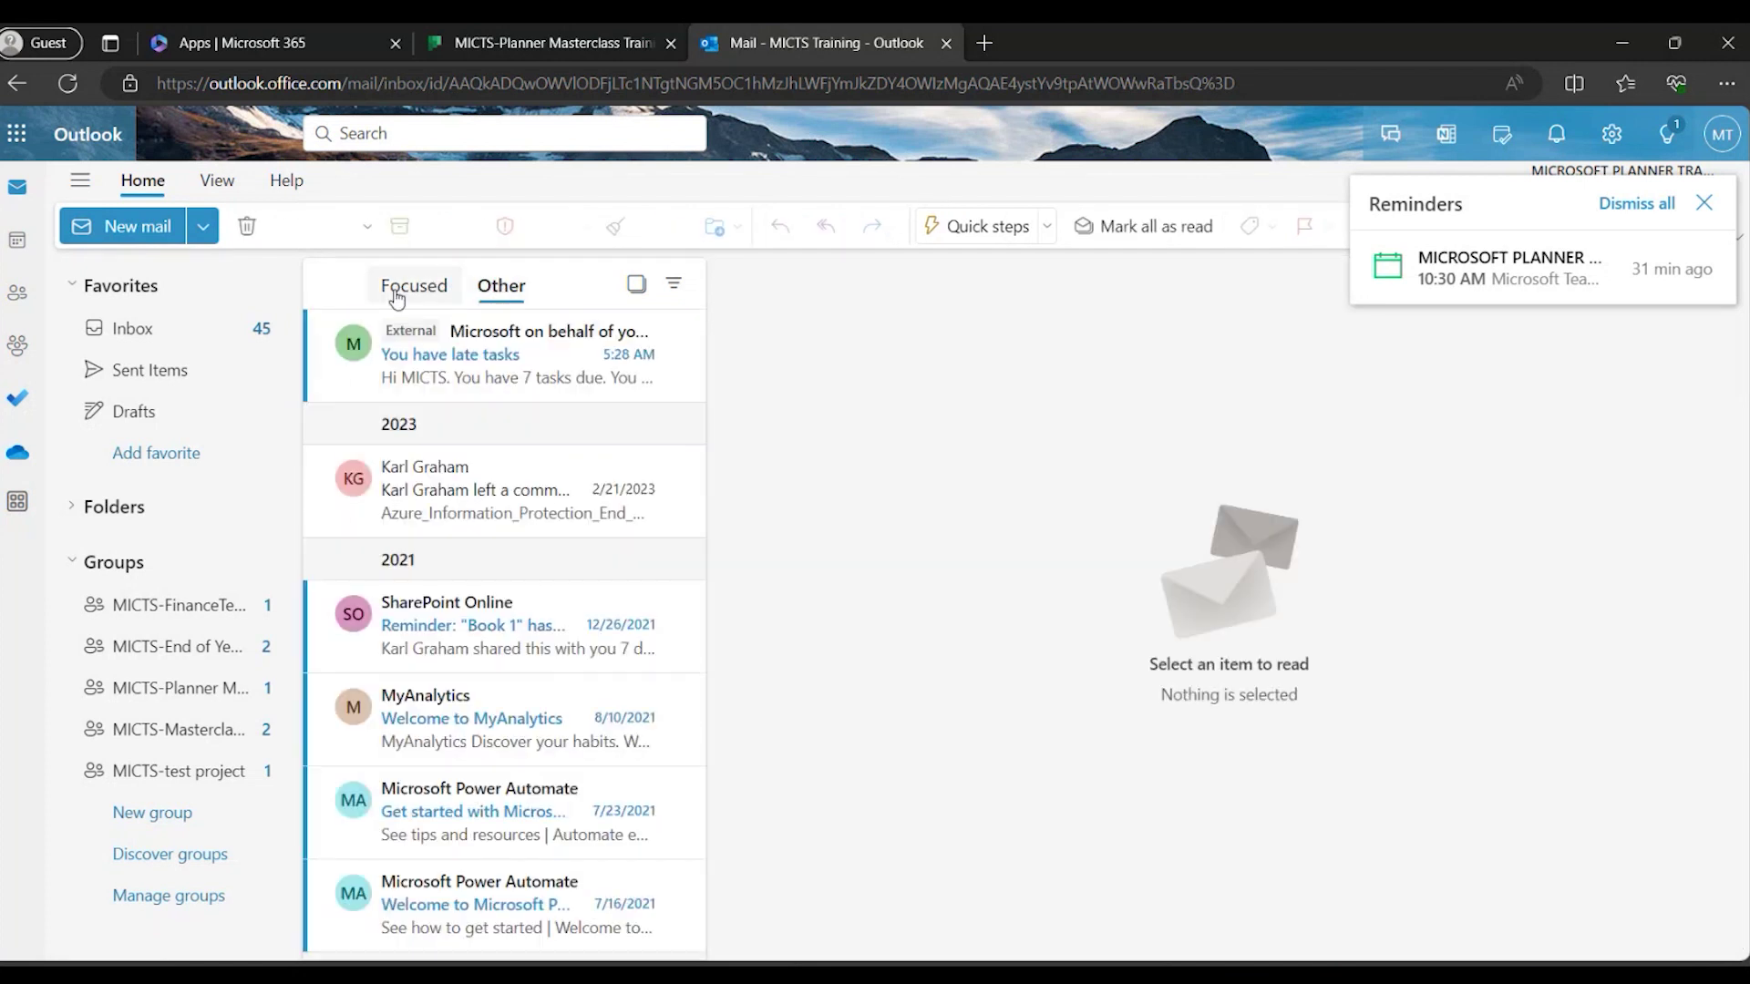
left_click(433, 355)
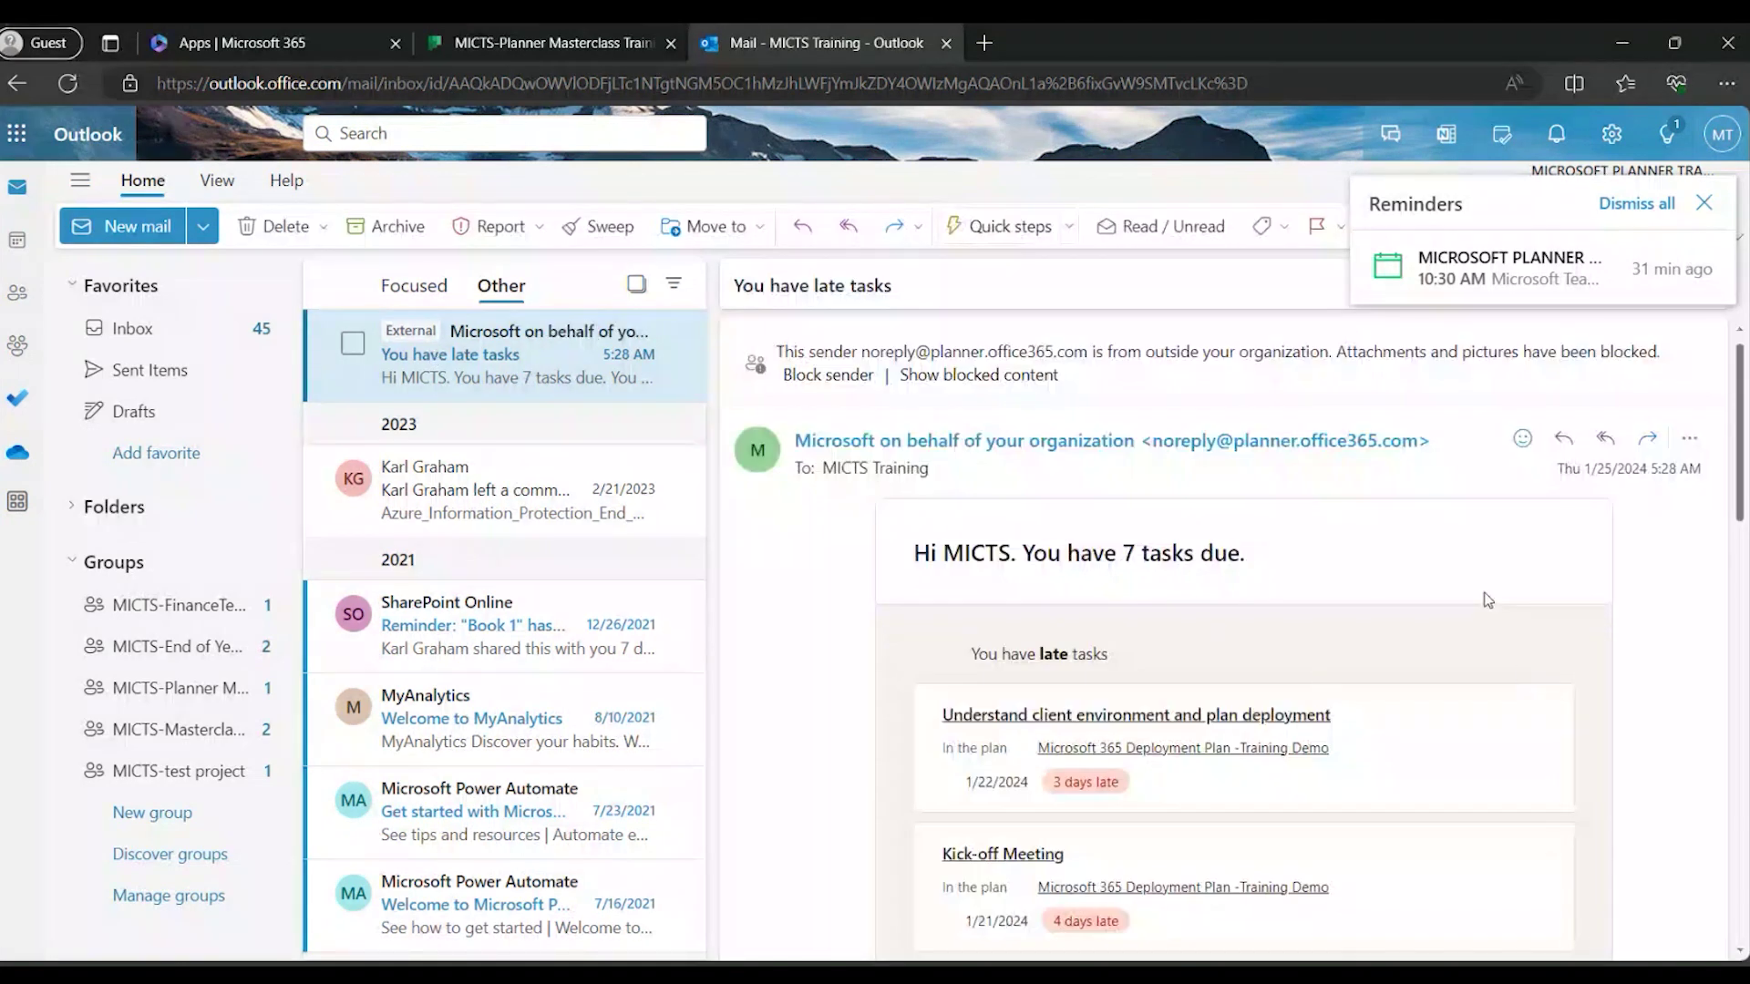
scroll(1488, 599, "down", 2)
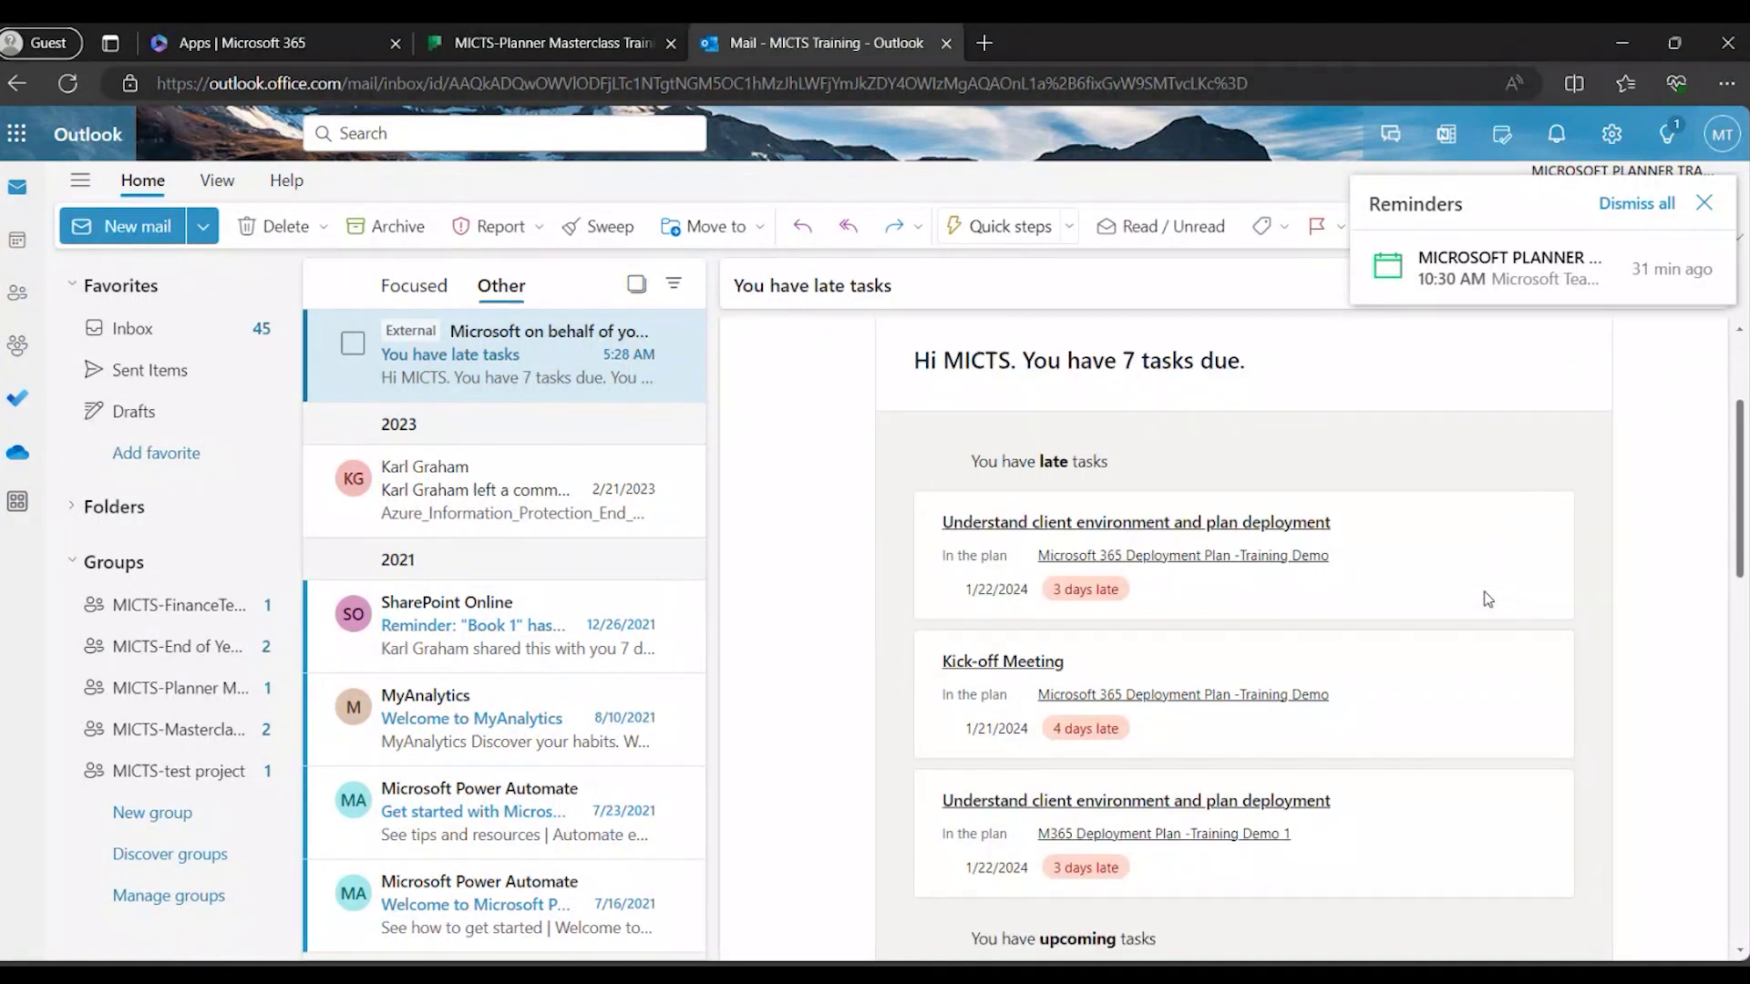
scroll(1487, 599, "down", 1)
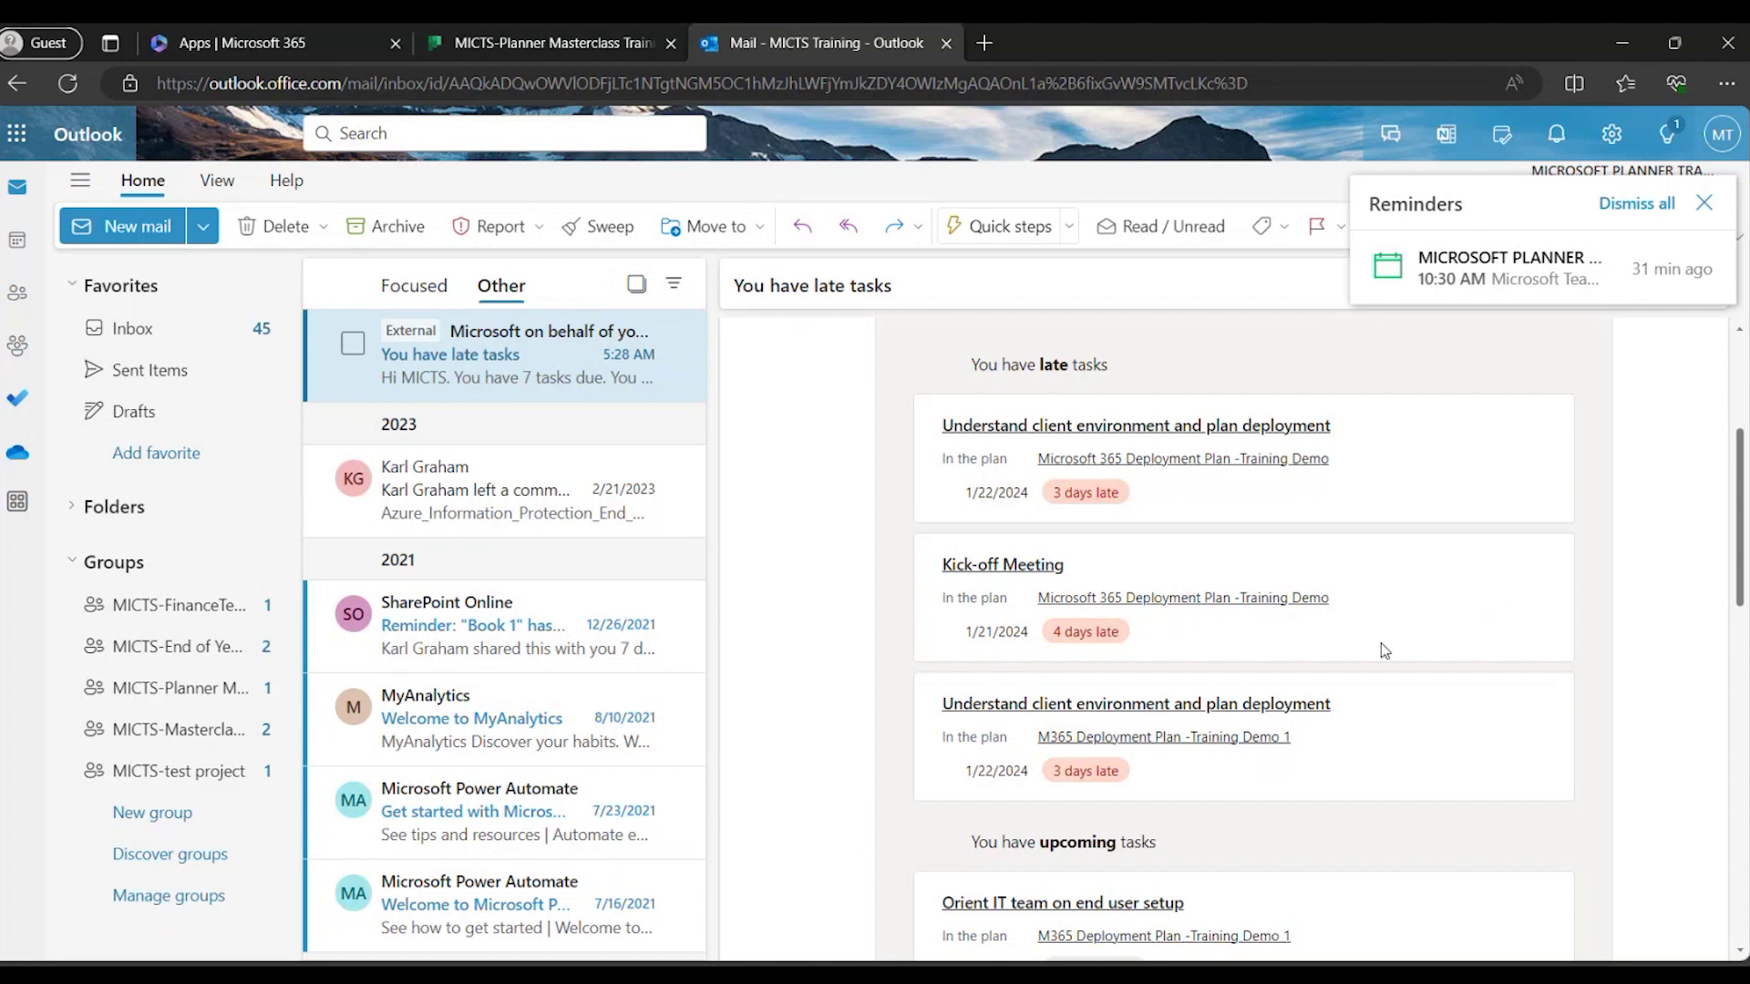
scroll(1370, 781, "up", 1)
scroll(1369, 781, "down", 2)
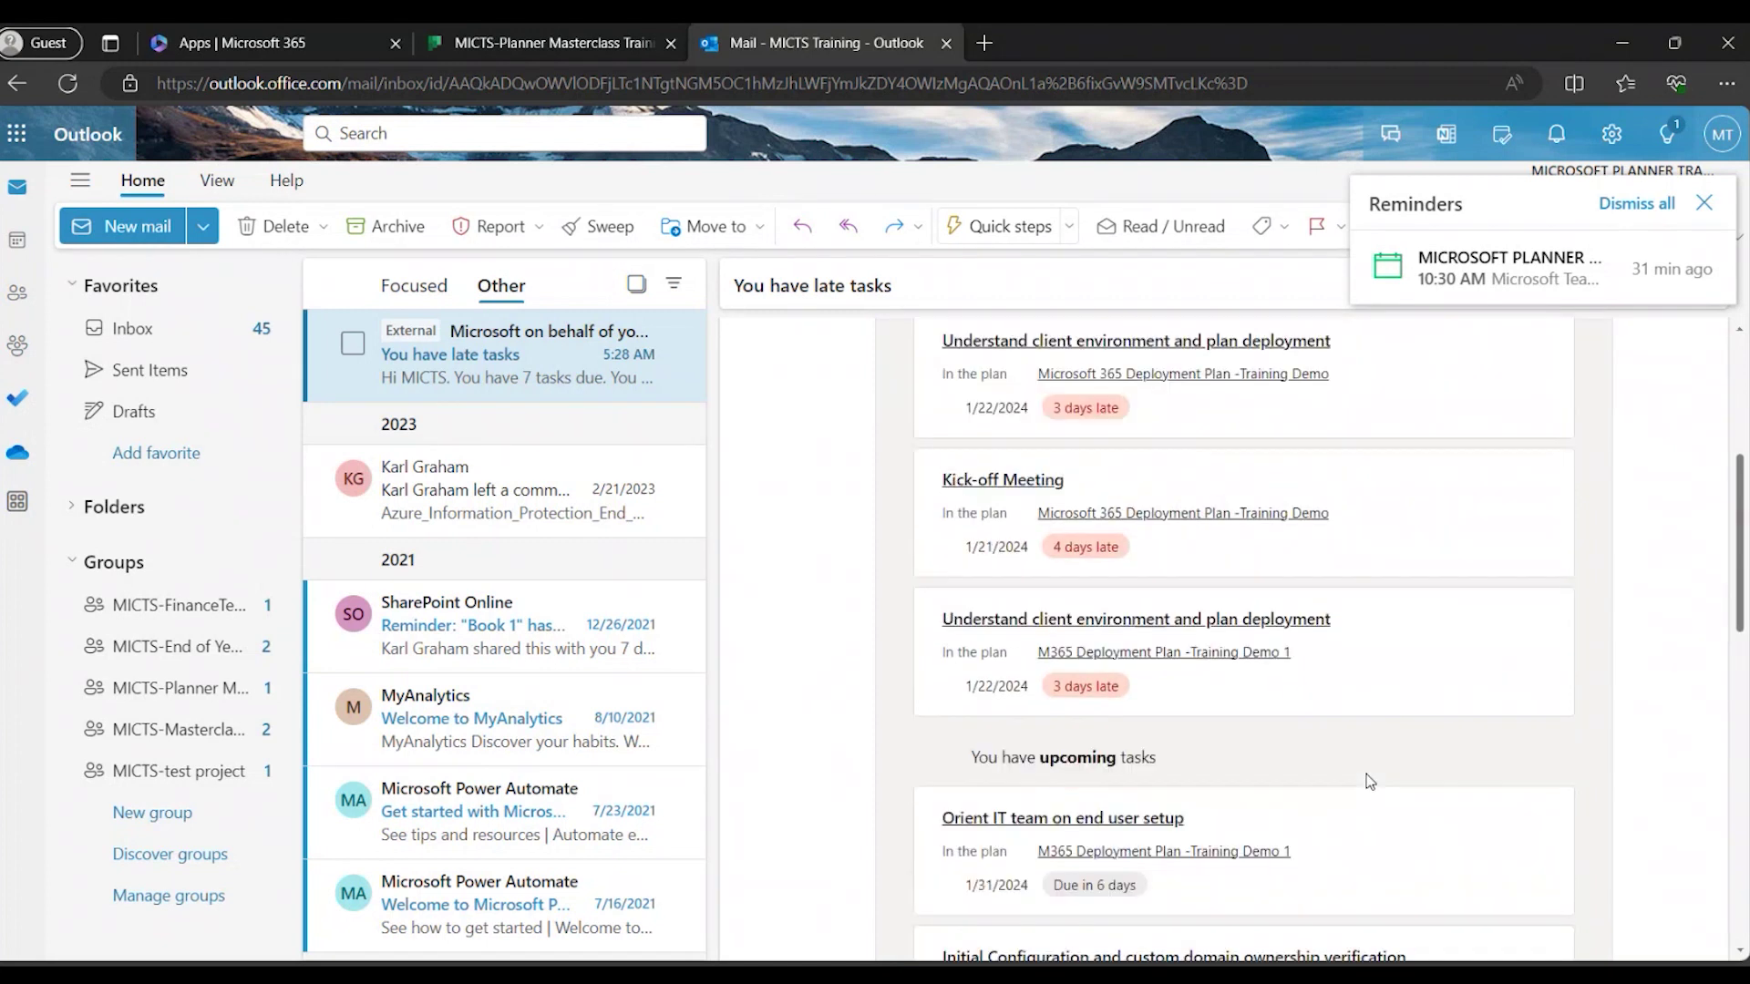
scroll(1369, 781, "down", 1)
scroll(1370, 781, "up", 2)
scroll(1369, 781, "up", 1)
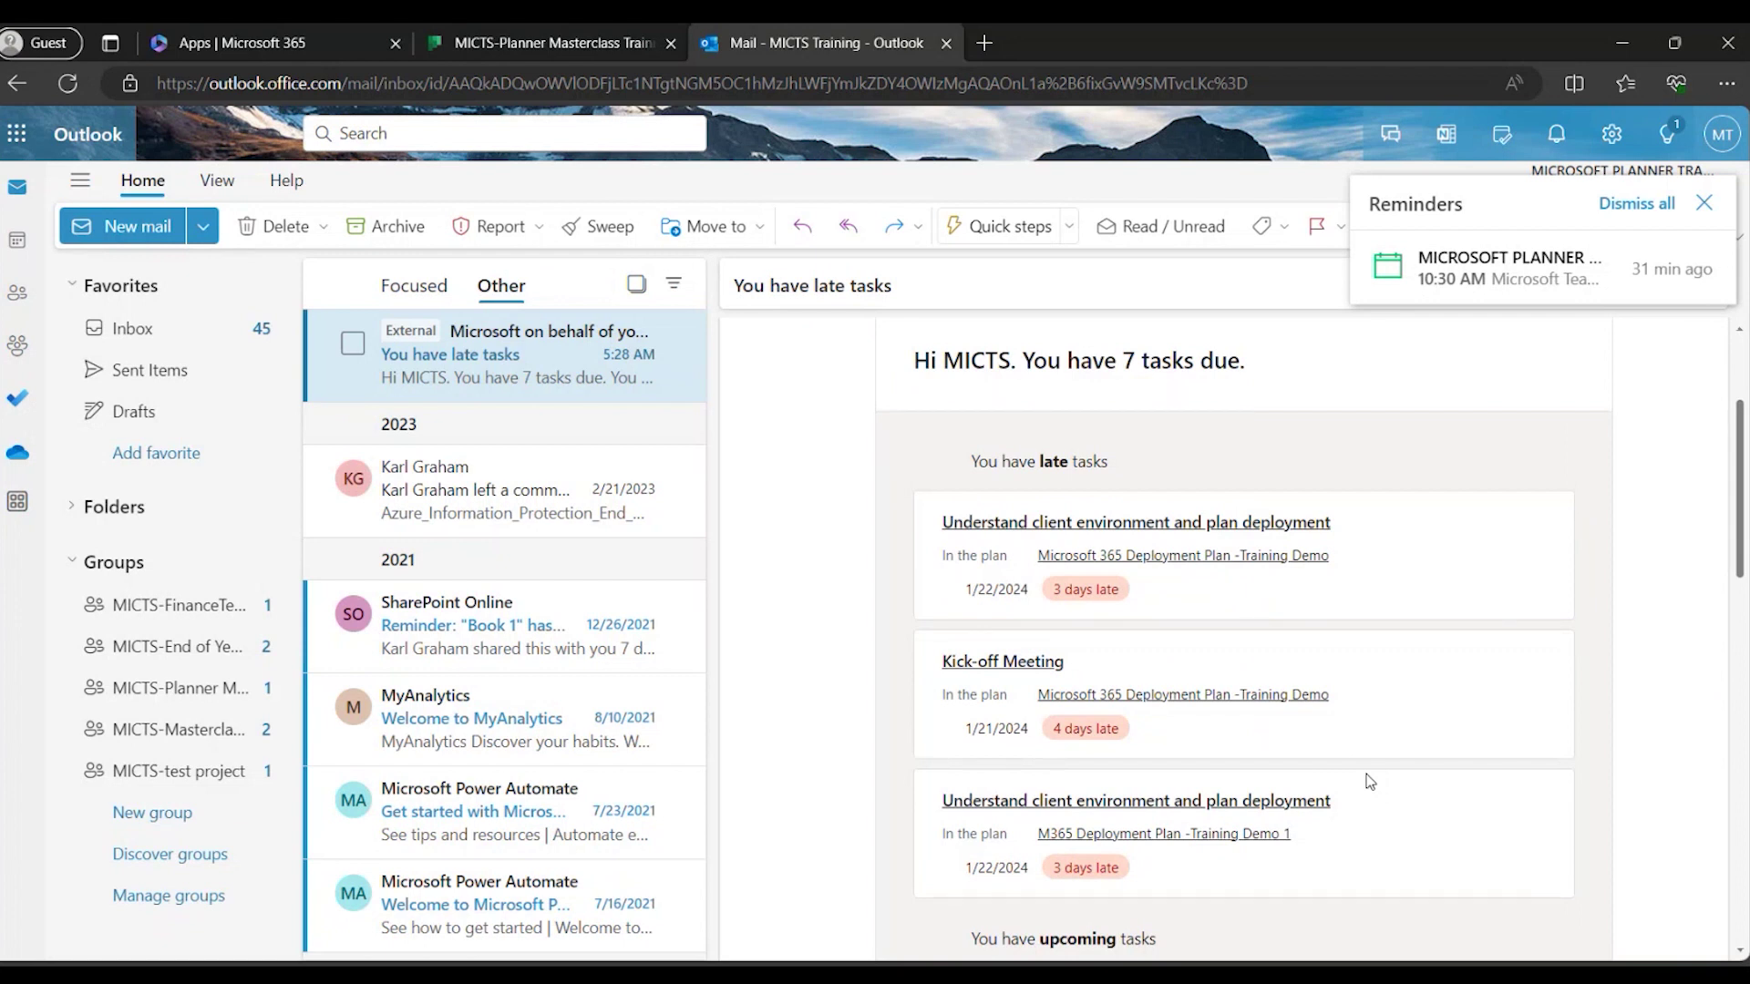
scroll(1386, 738, "up", 1)
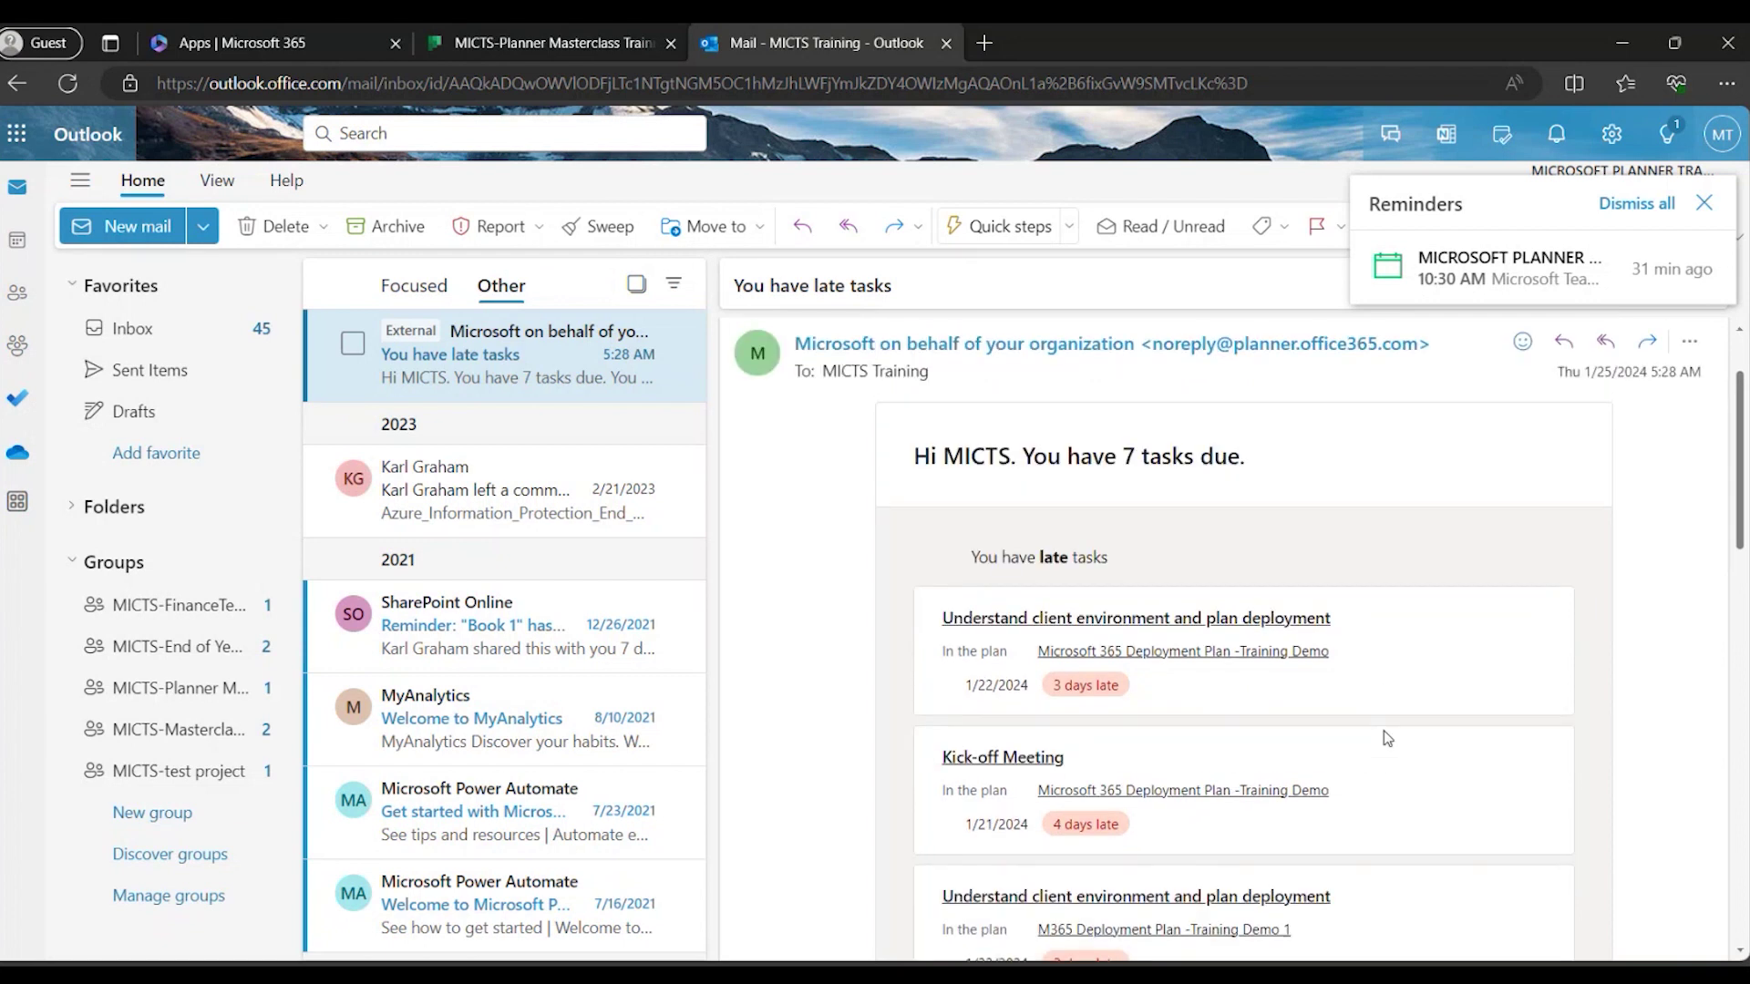
scroll(1386, 738, "down", 1)
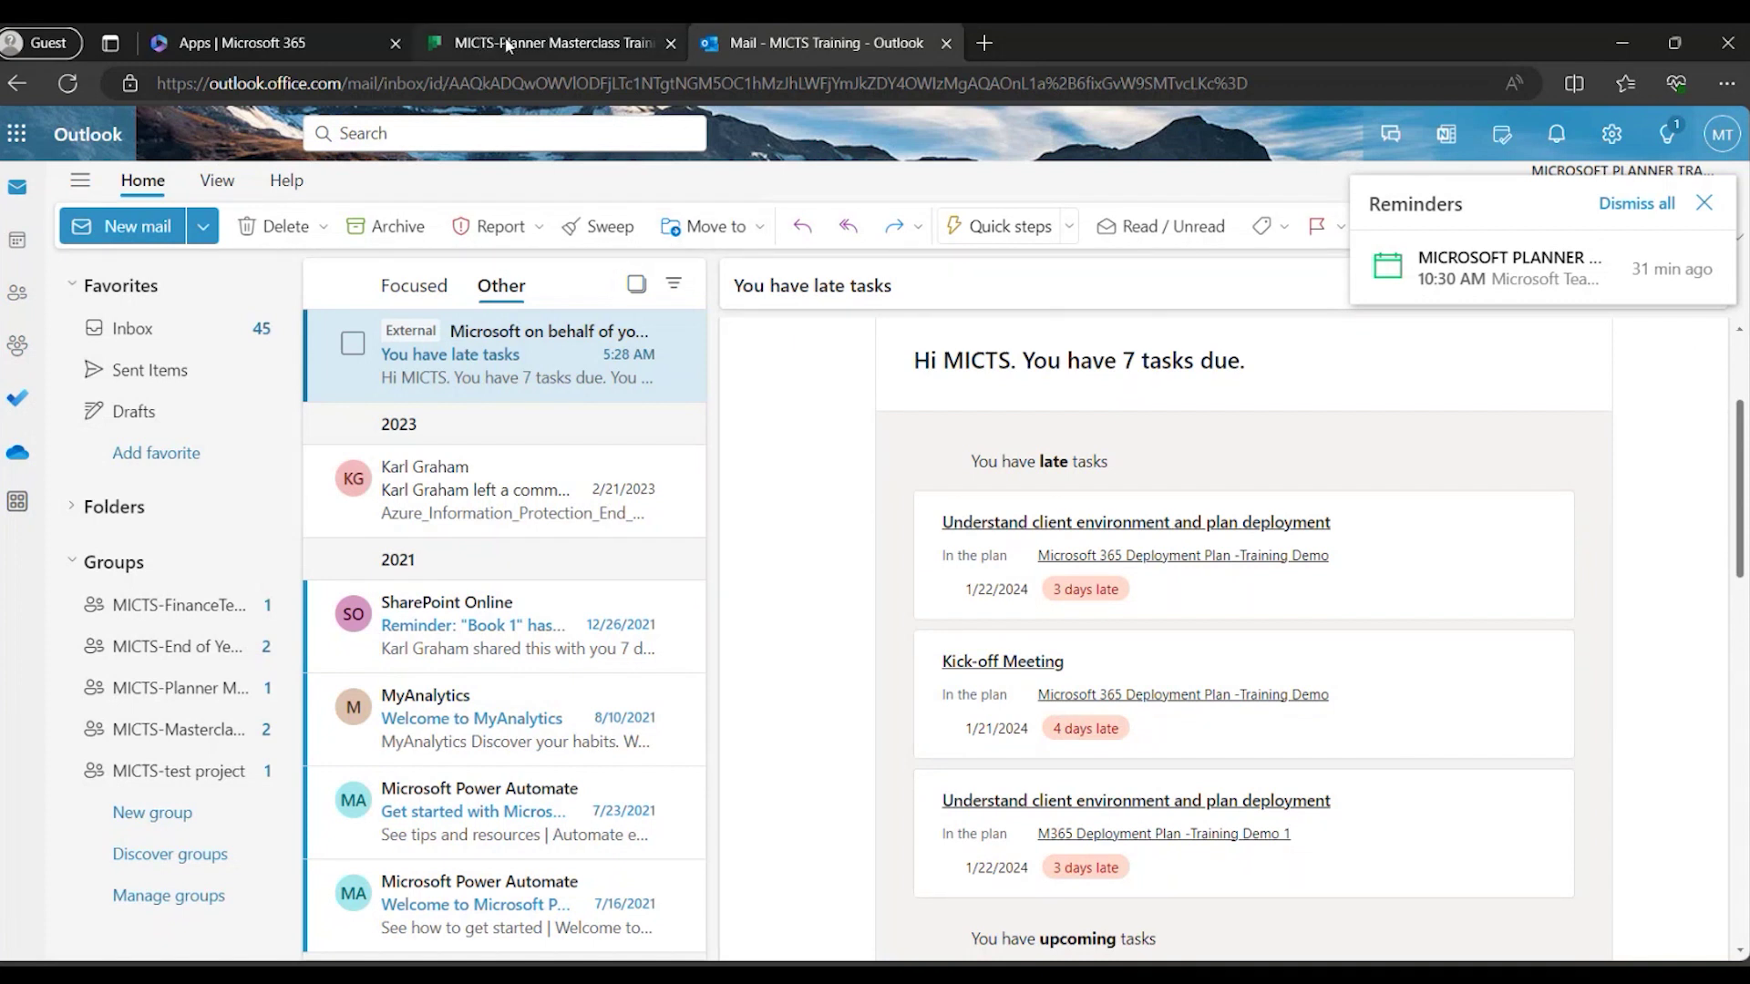
mouse_move(510, 47)
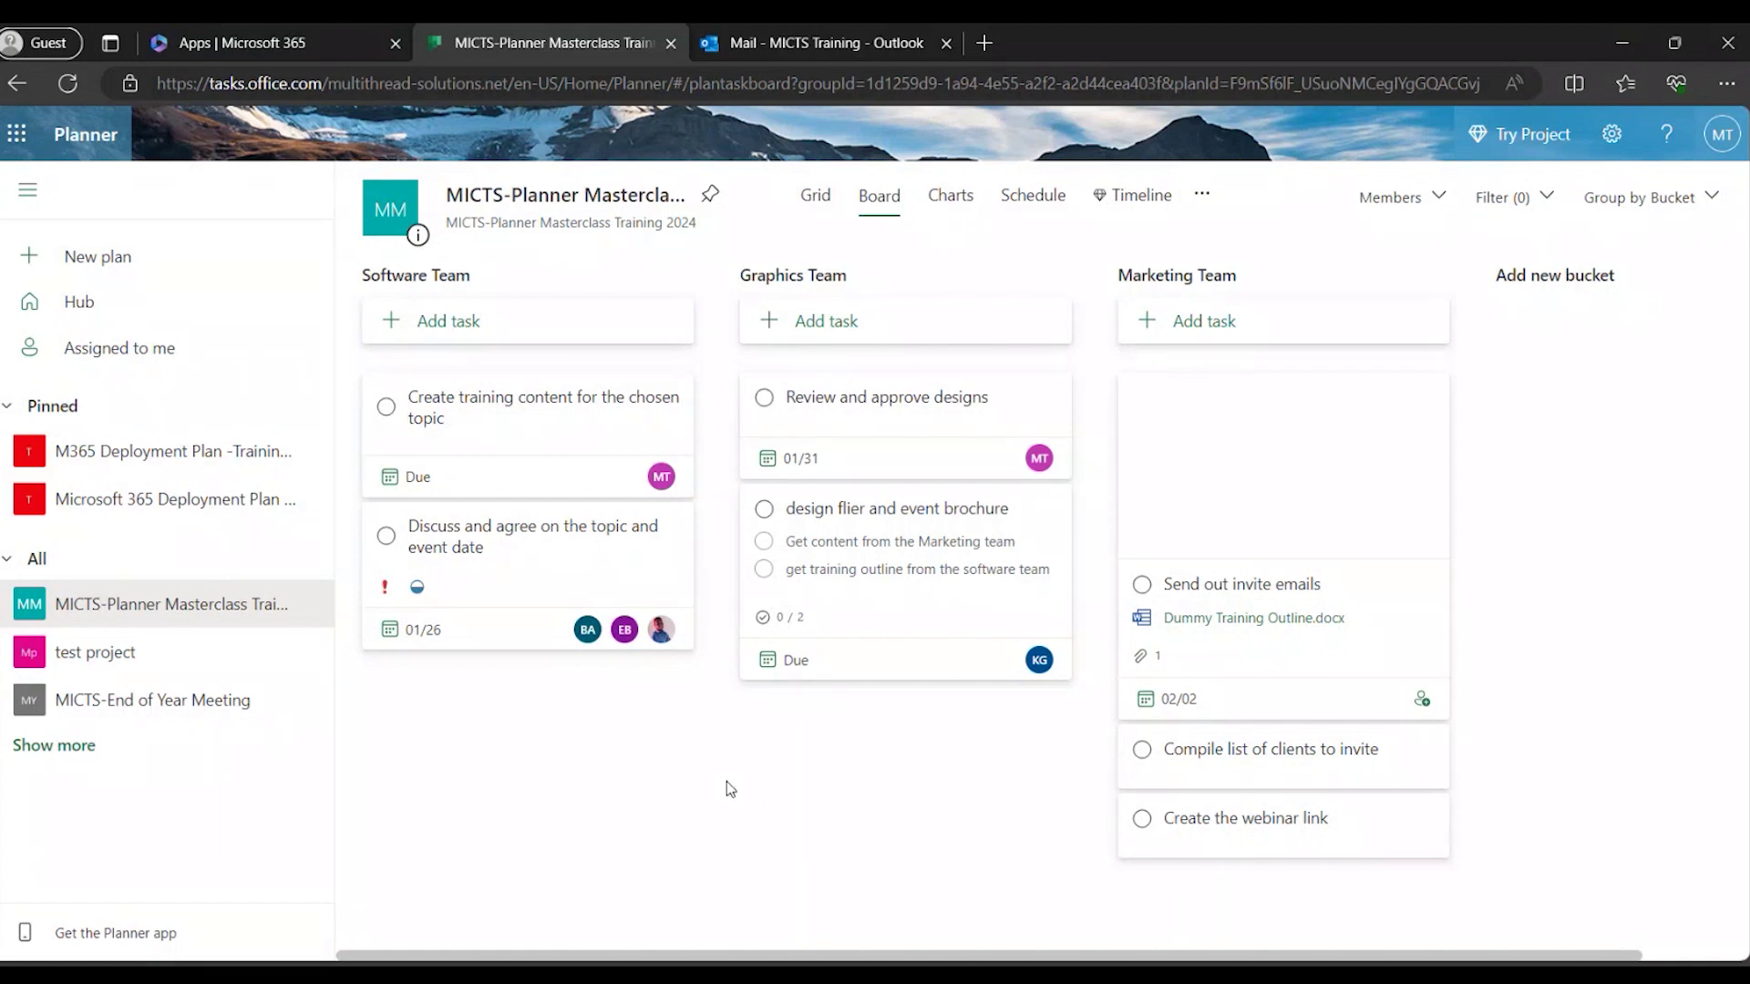
Set Create training content for the chosen topic to Completed and expand Software Team's completed tasks.
left_click(530, 418)
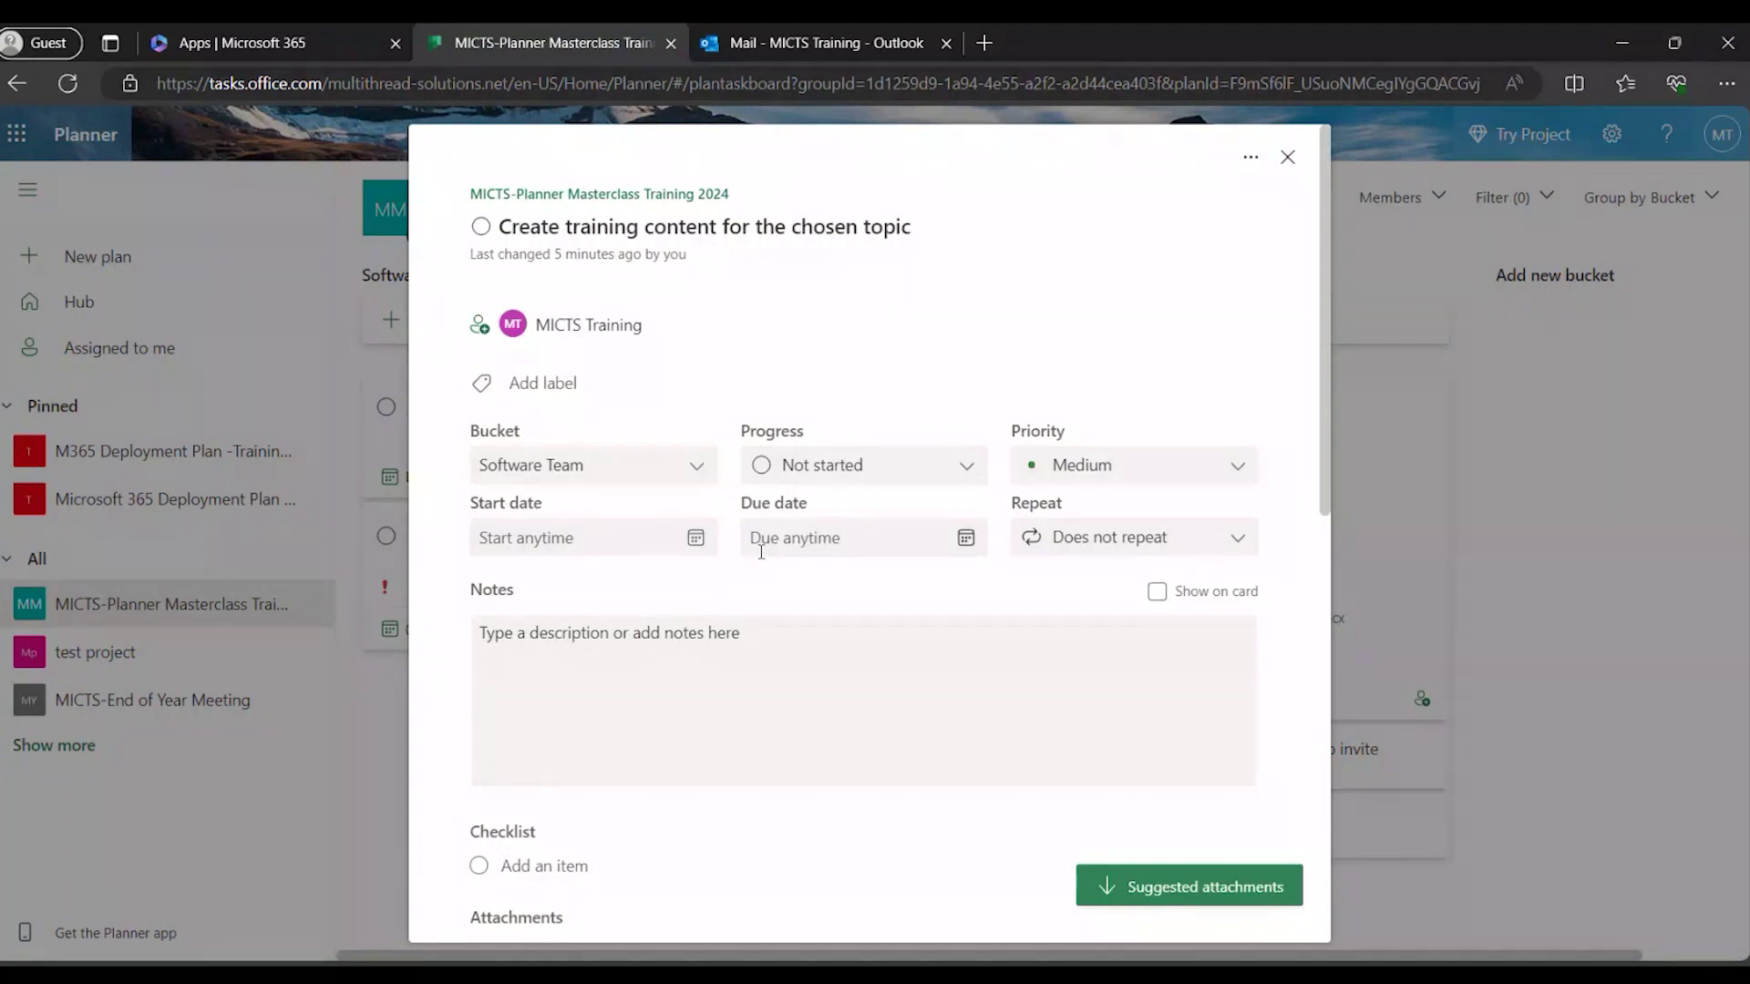
left_click(883, 467)
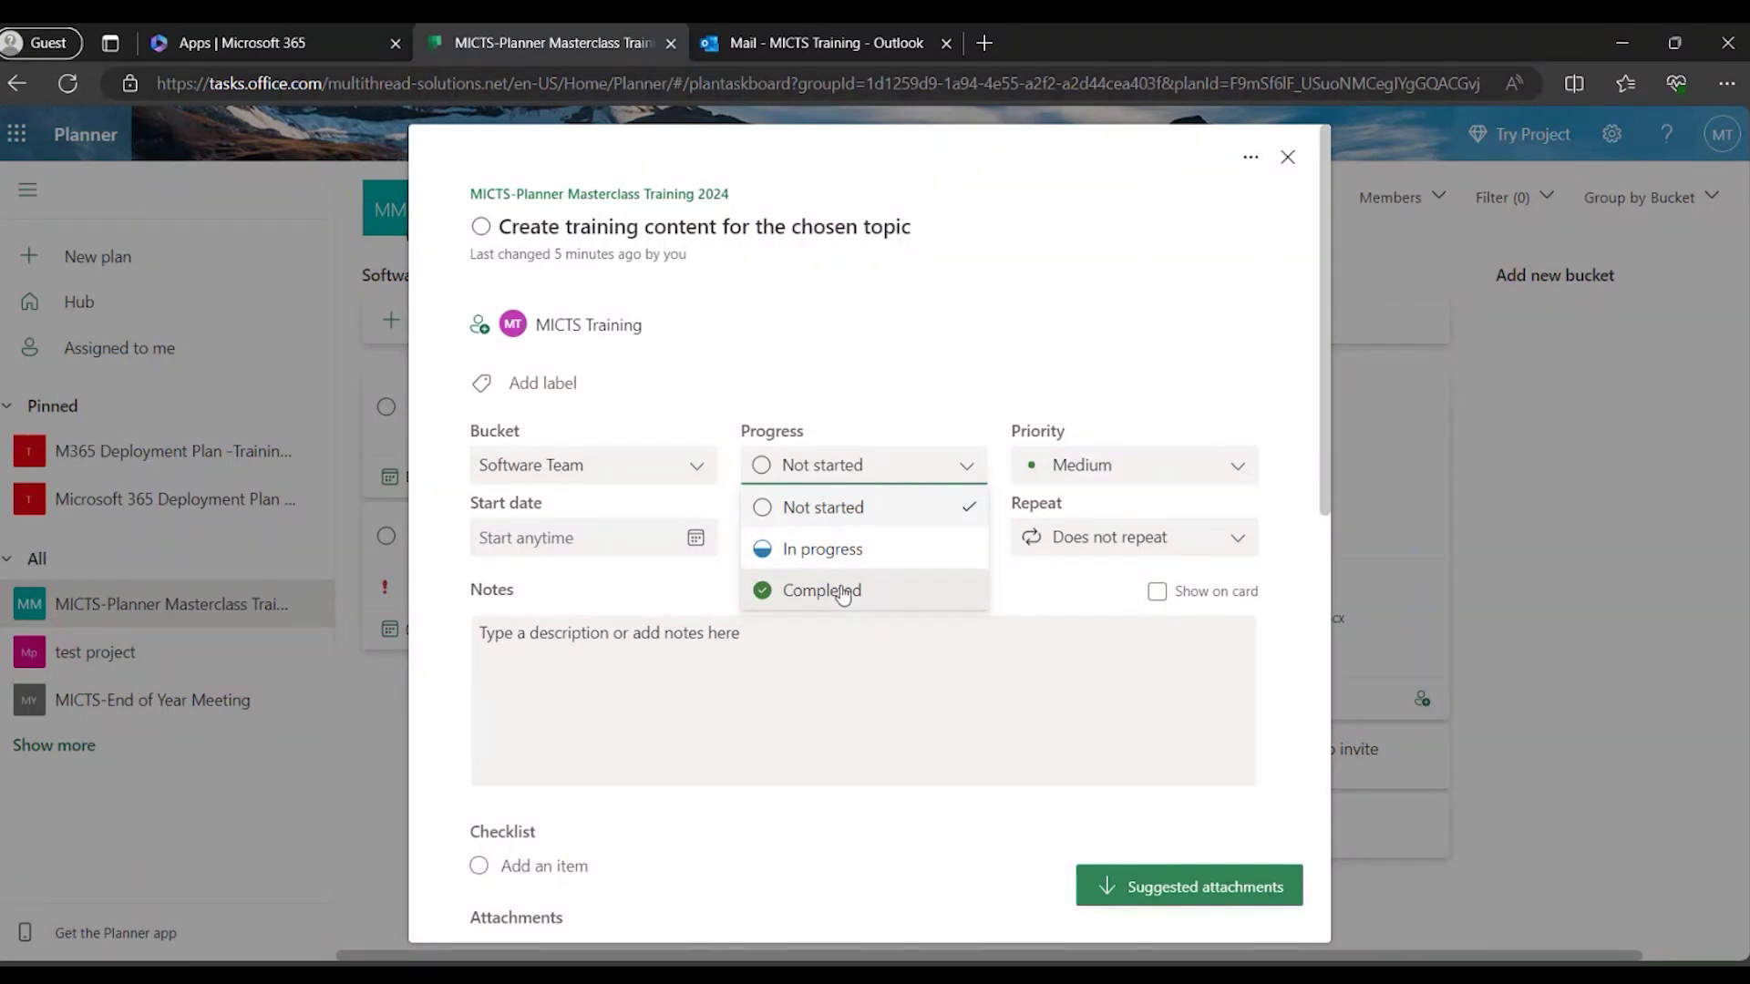
left_click(843, 591)
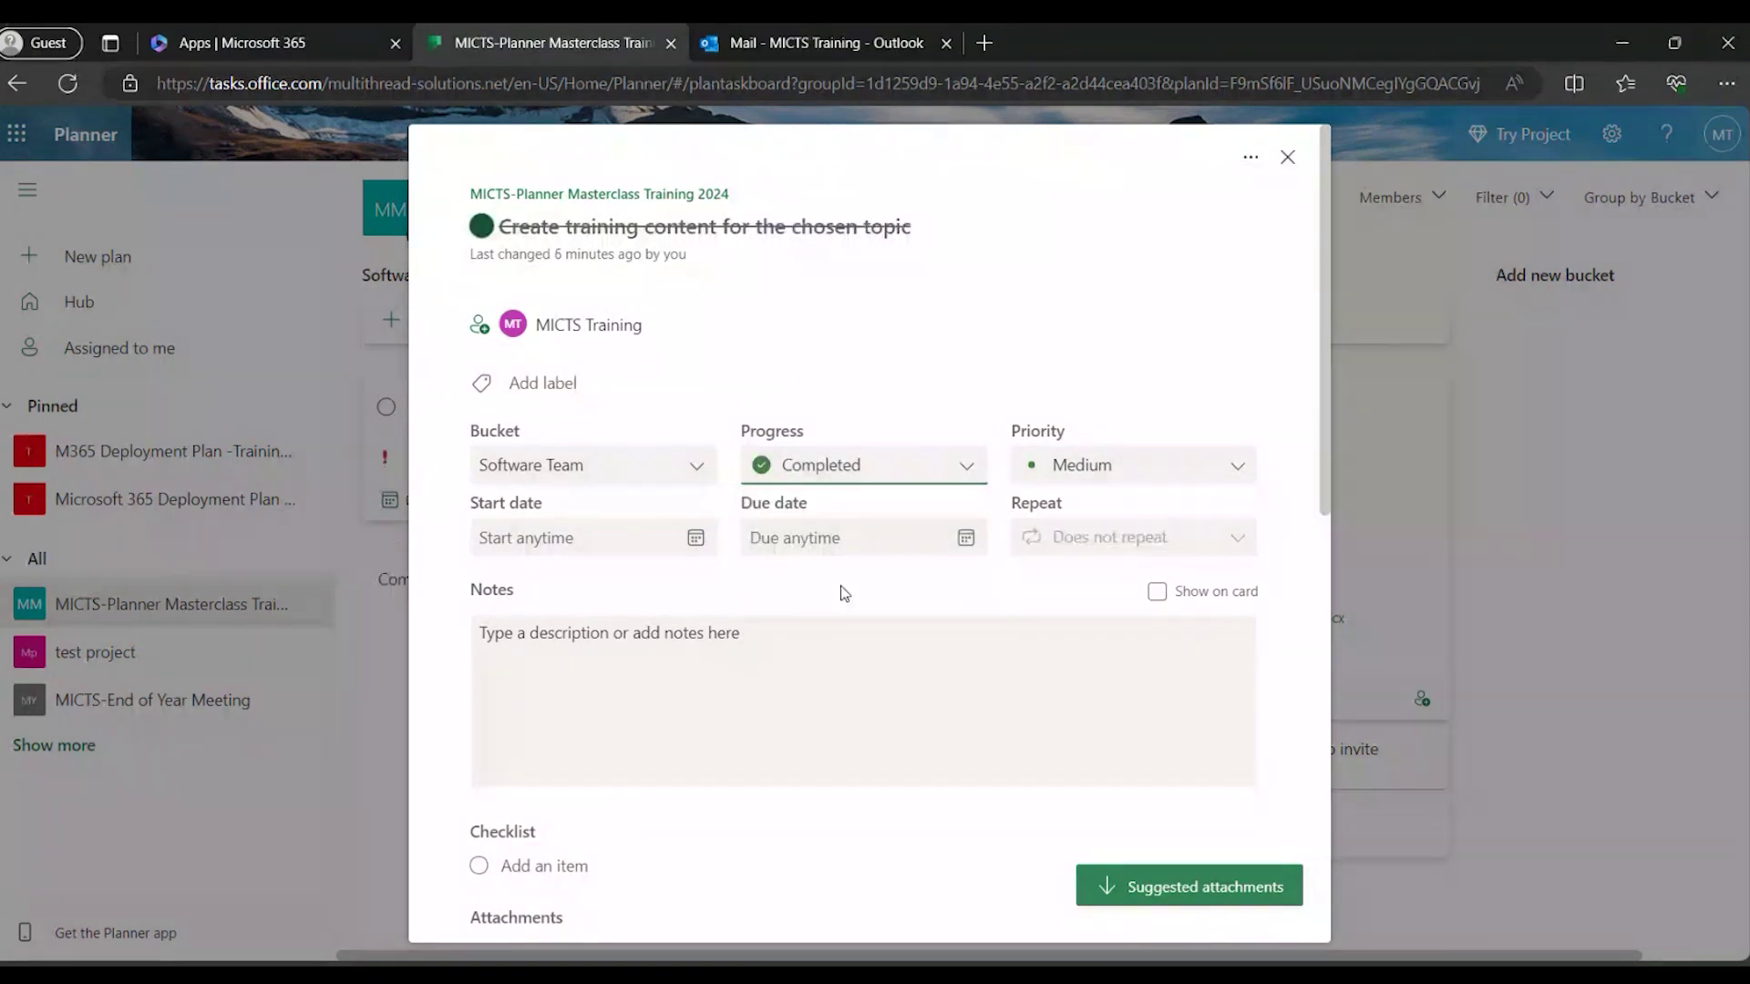
scroll(975, 617, "down", 2)
scroll(979, 621, "up", 2)
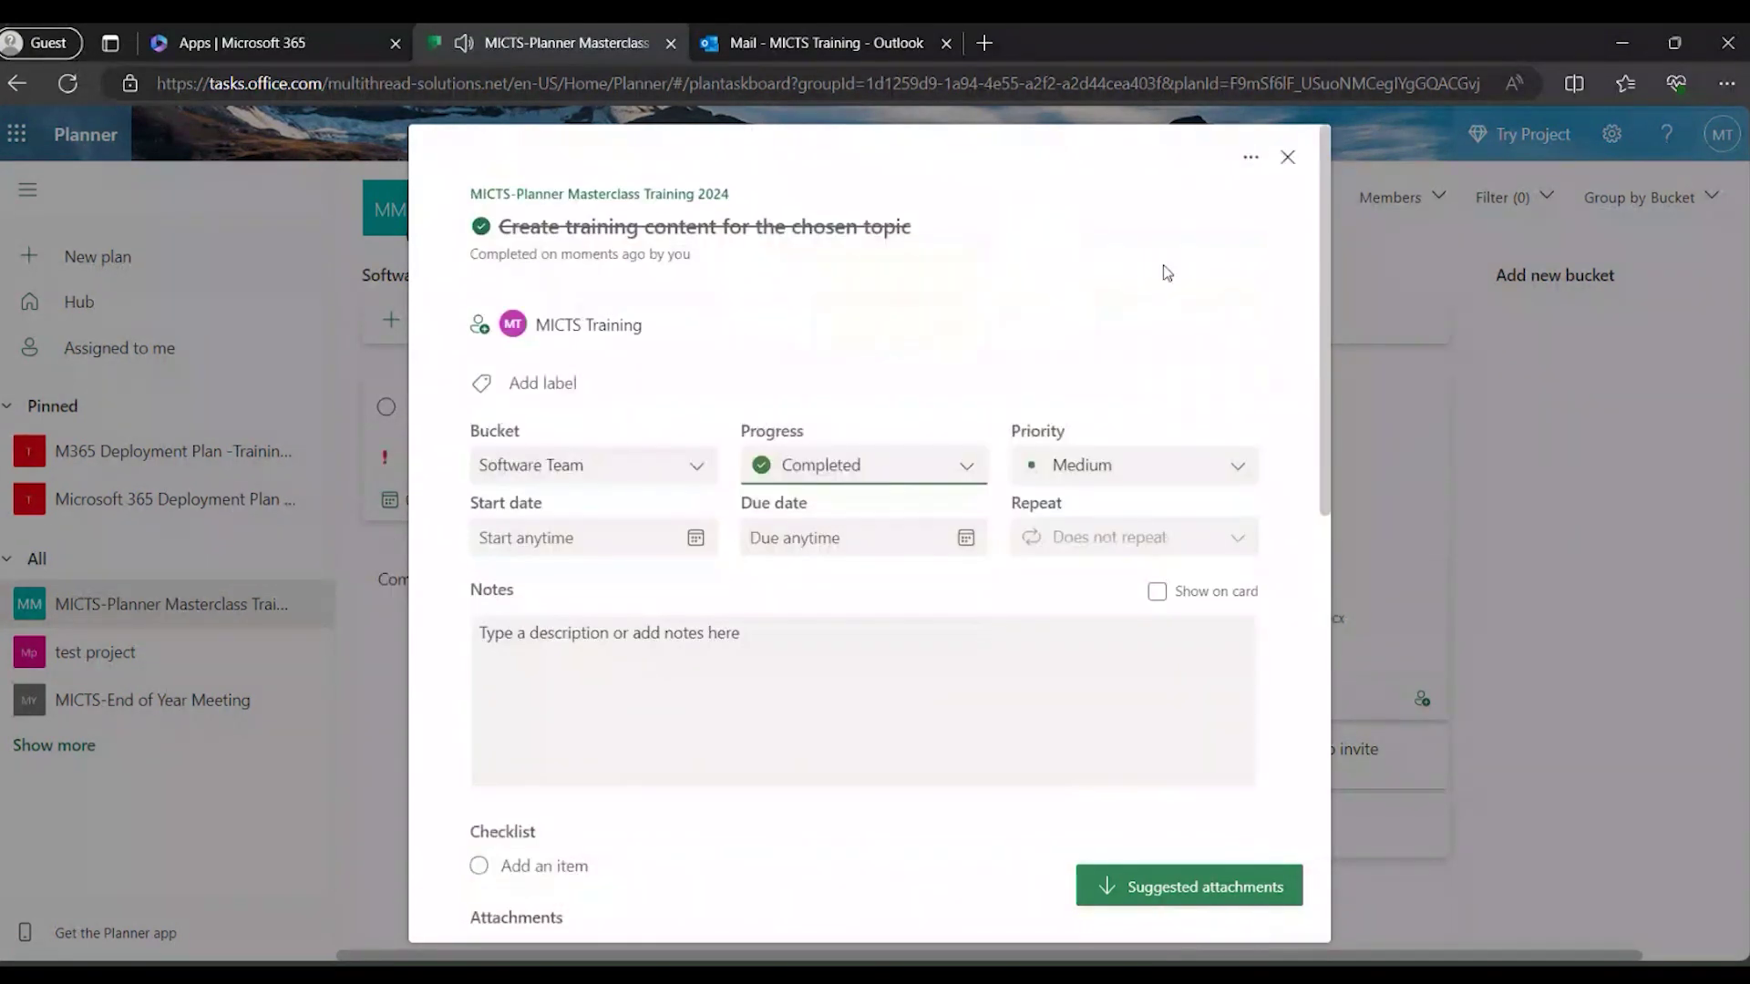
left_click(1290, 157)
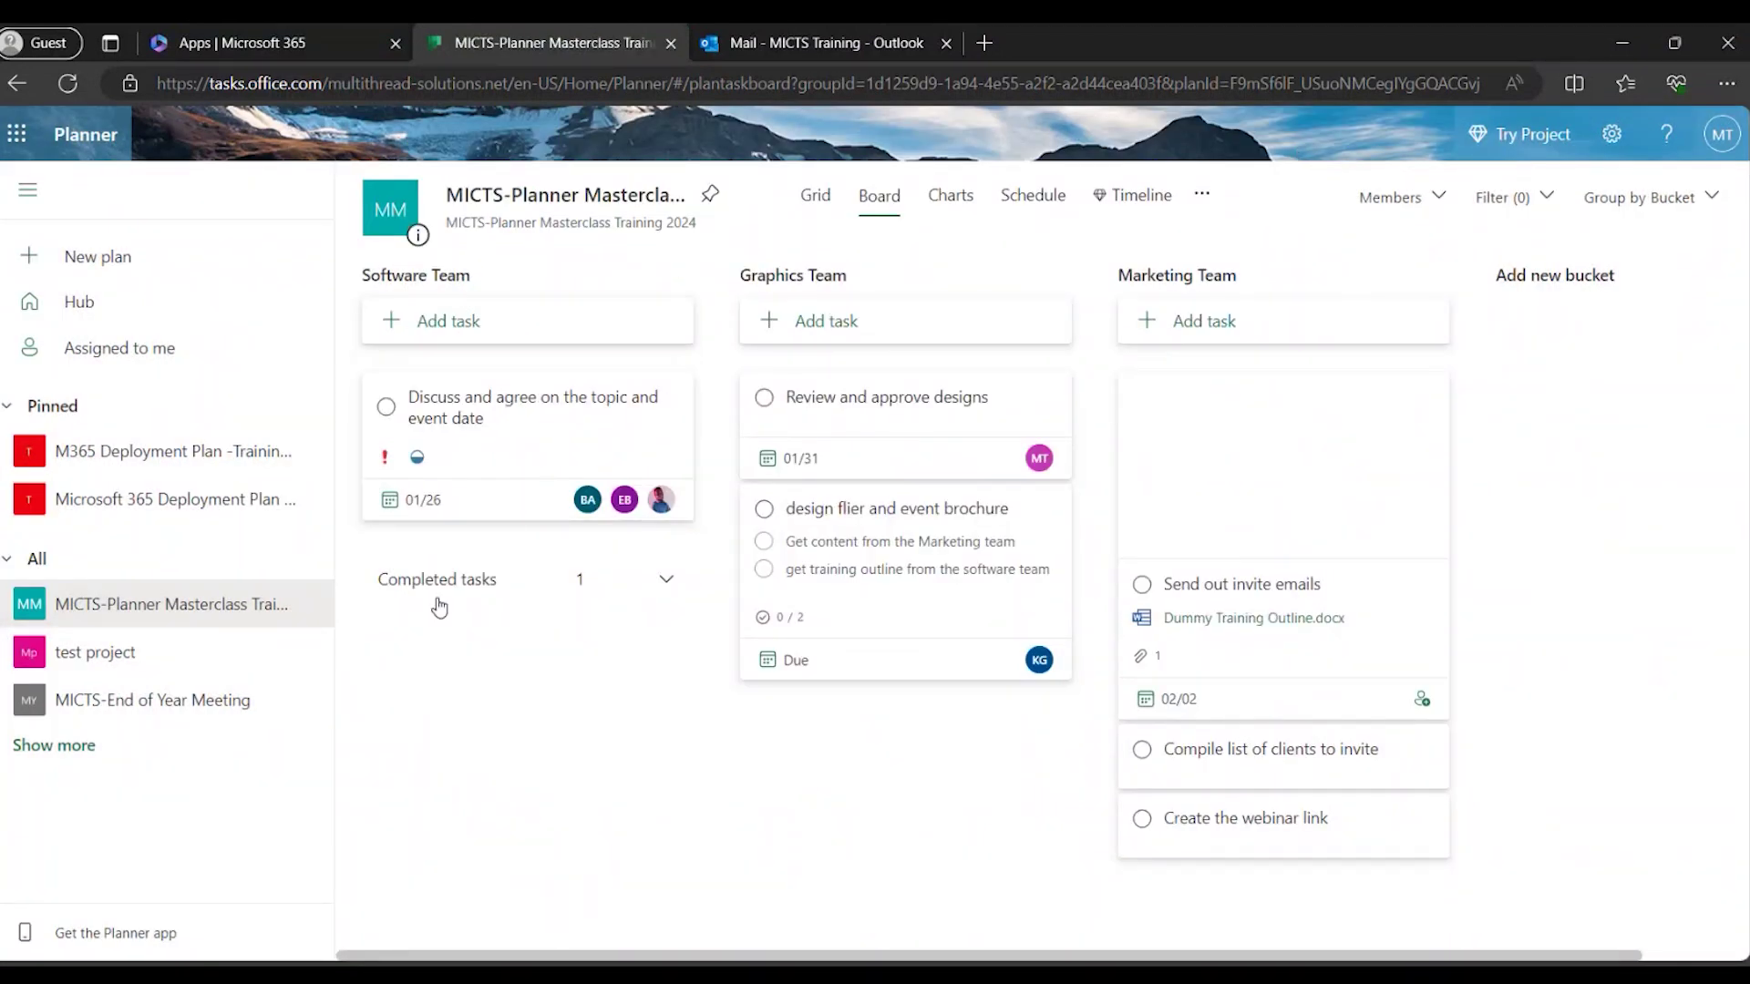
left_click(665, 581)
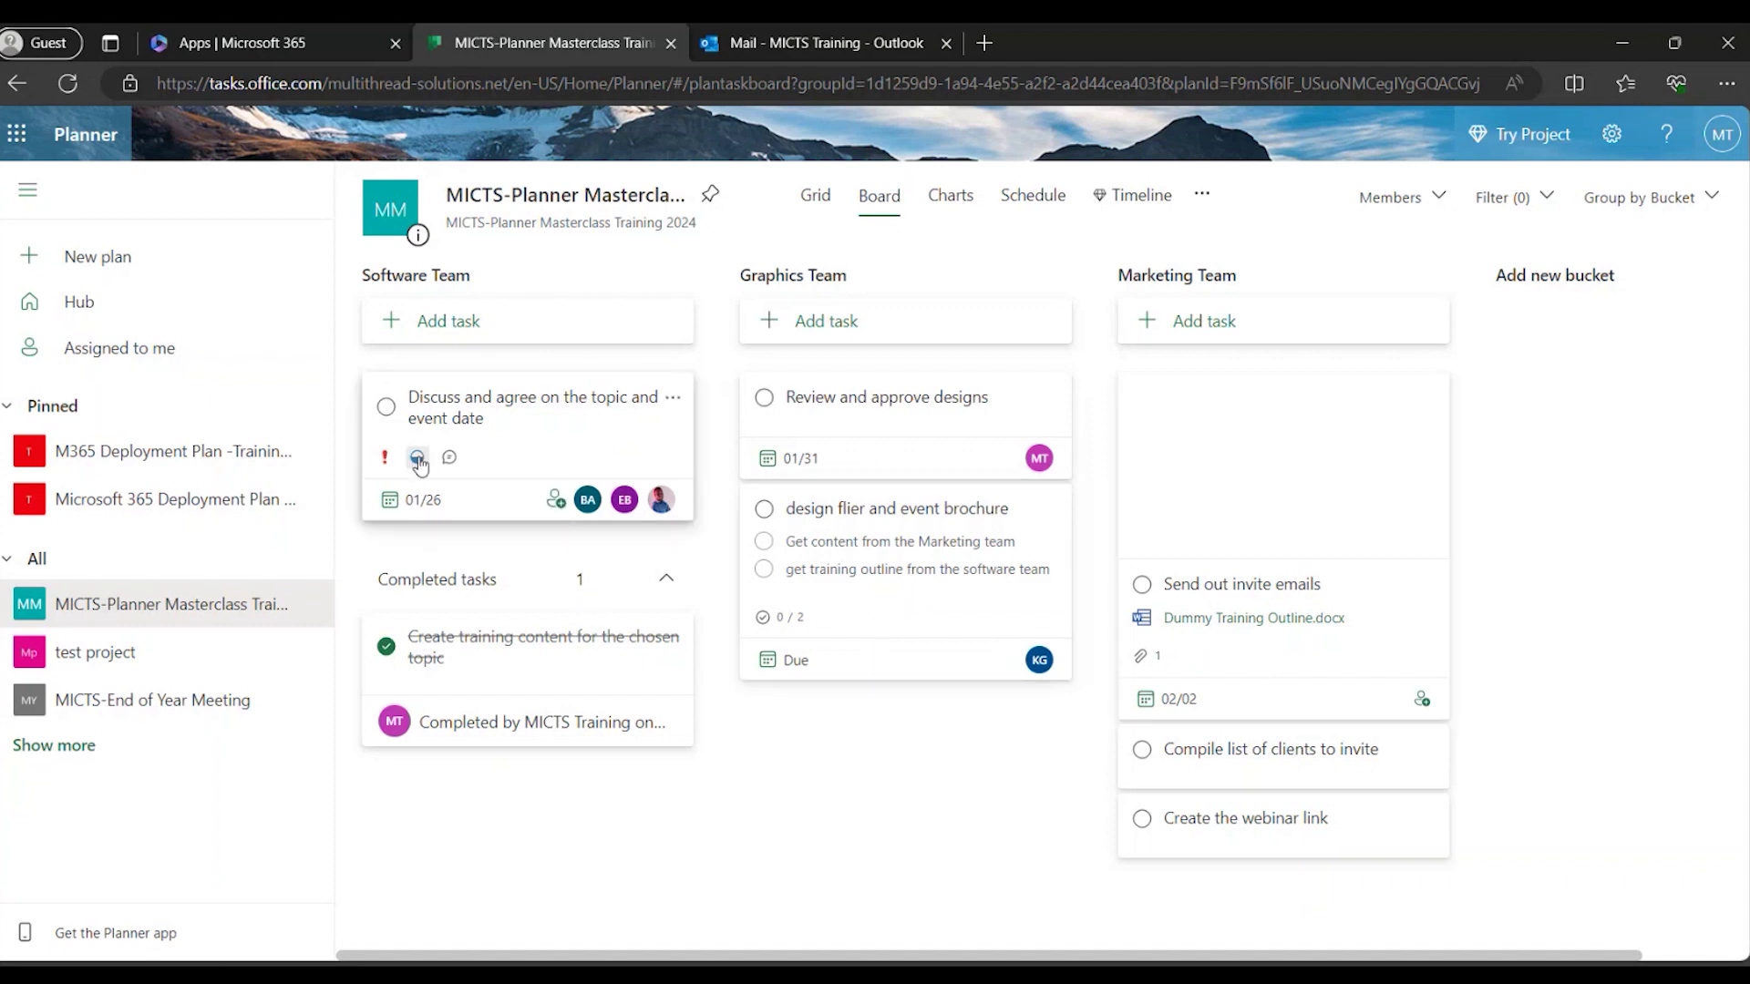
Open and review the Discuss and agree on the topic and event date task details.
left_click(569, 450)
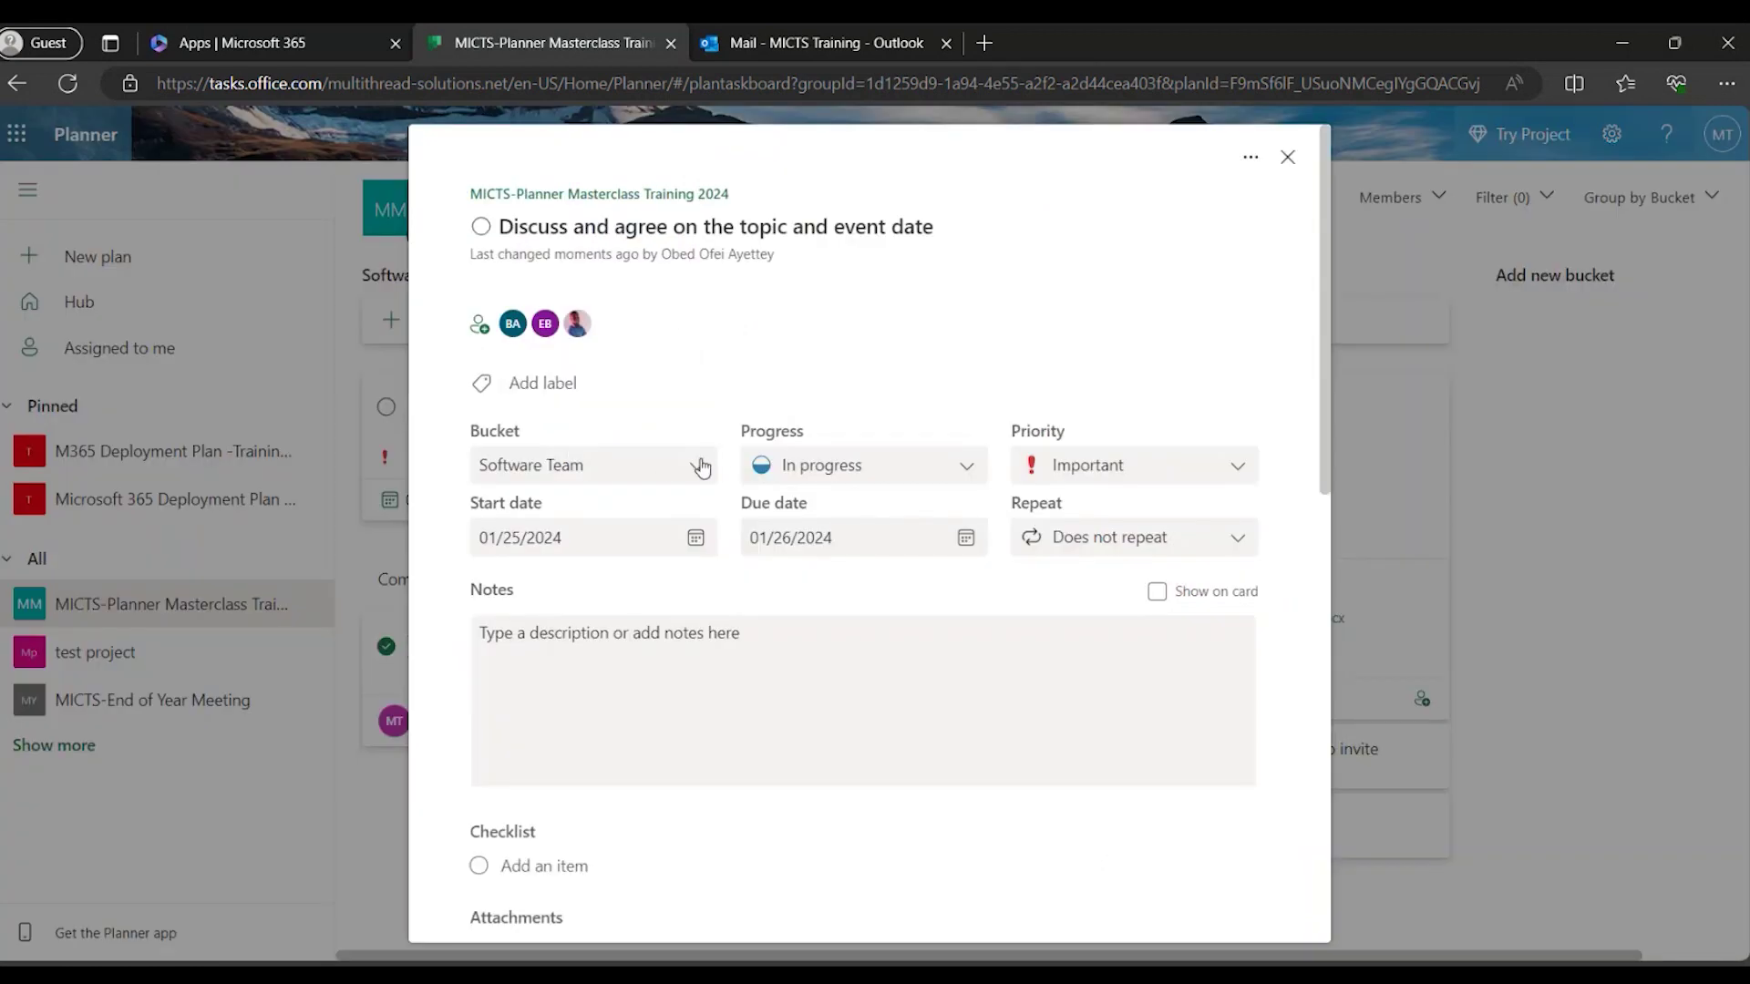
scroll(880, 488, "down", 1)
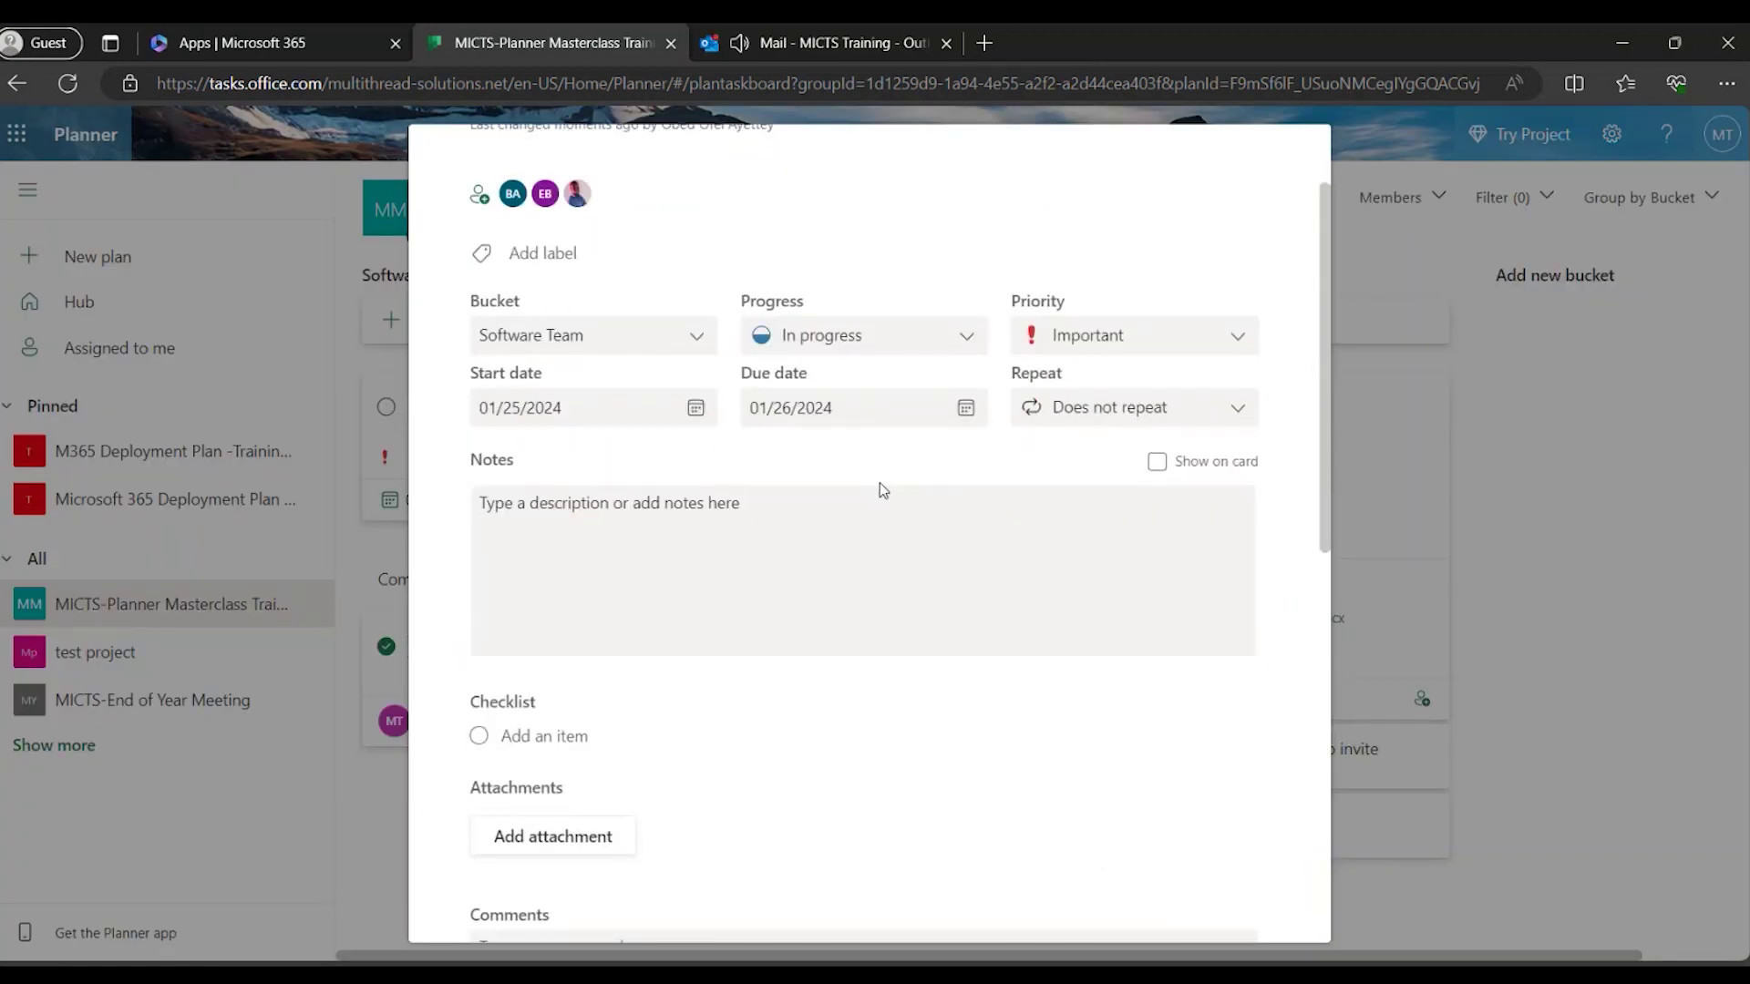
scroll(880, 488, "down", 3)
scroll(882, 490, "down", 1)
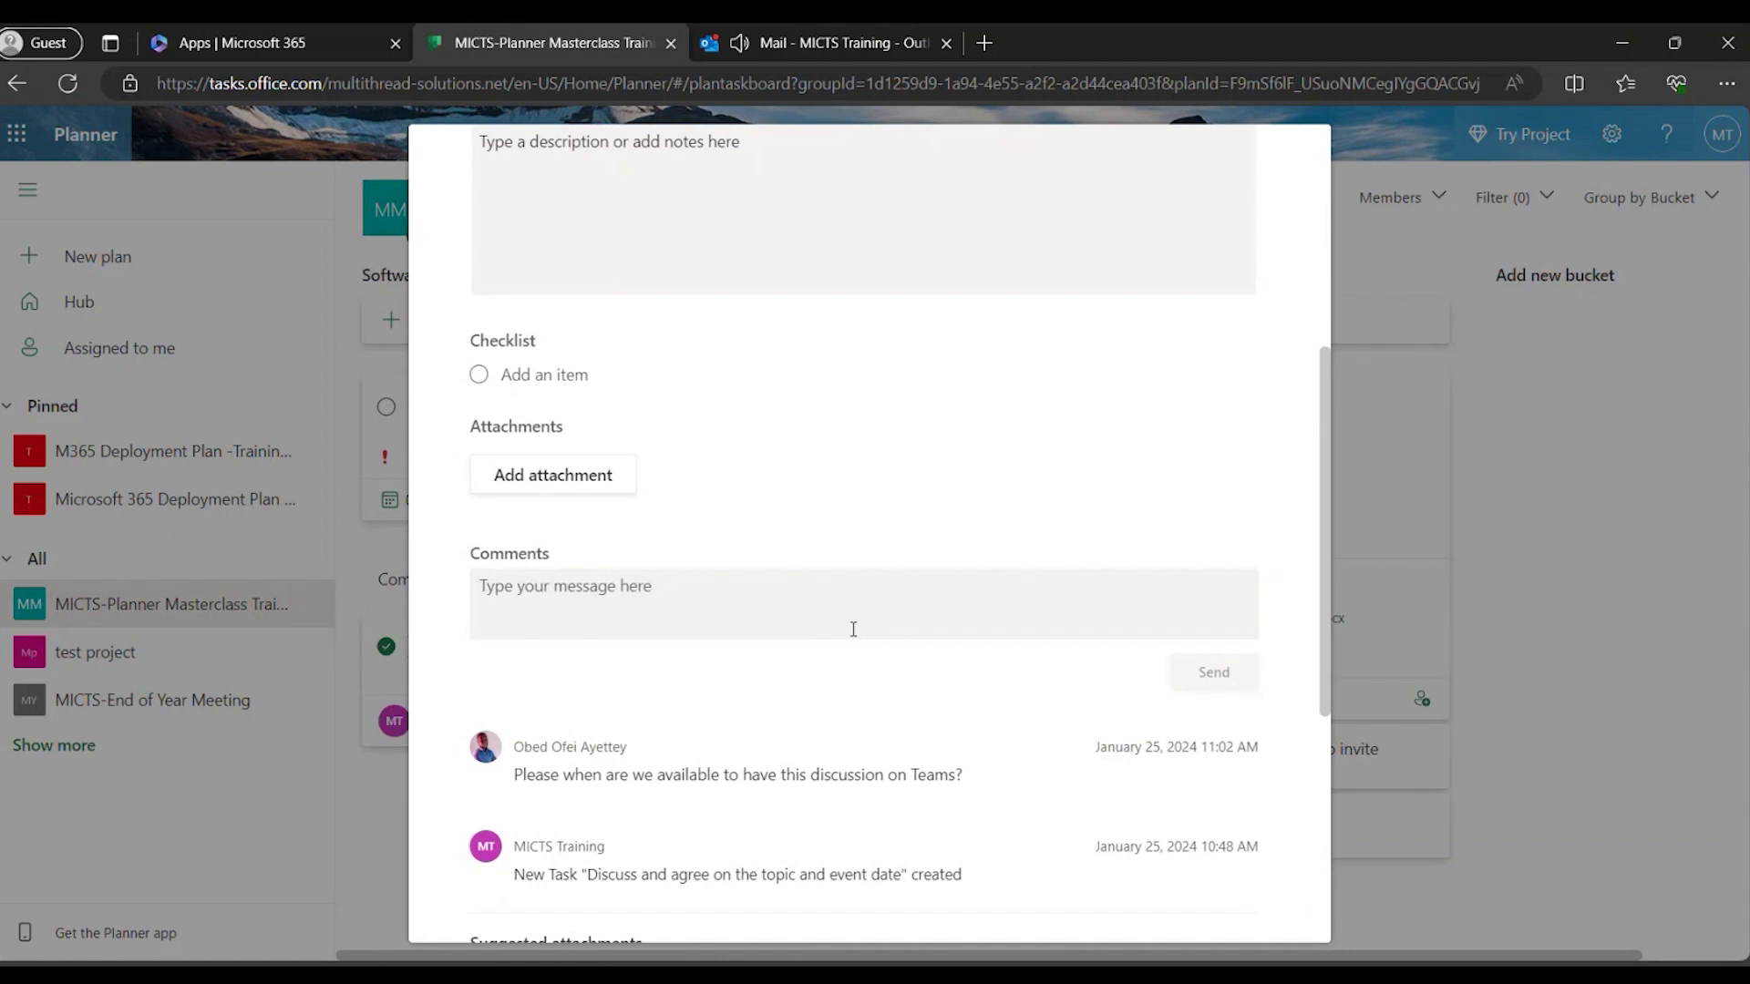
scroll(853, 629, "up", 4)
scroll(852, 629, "down", 3)
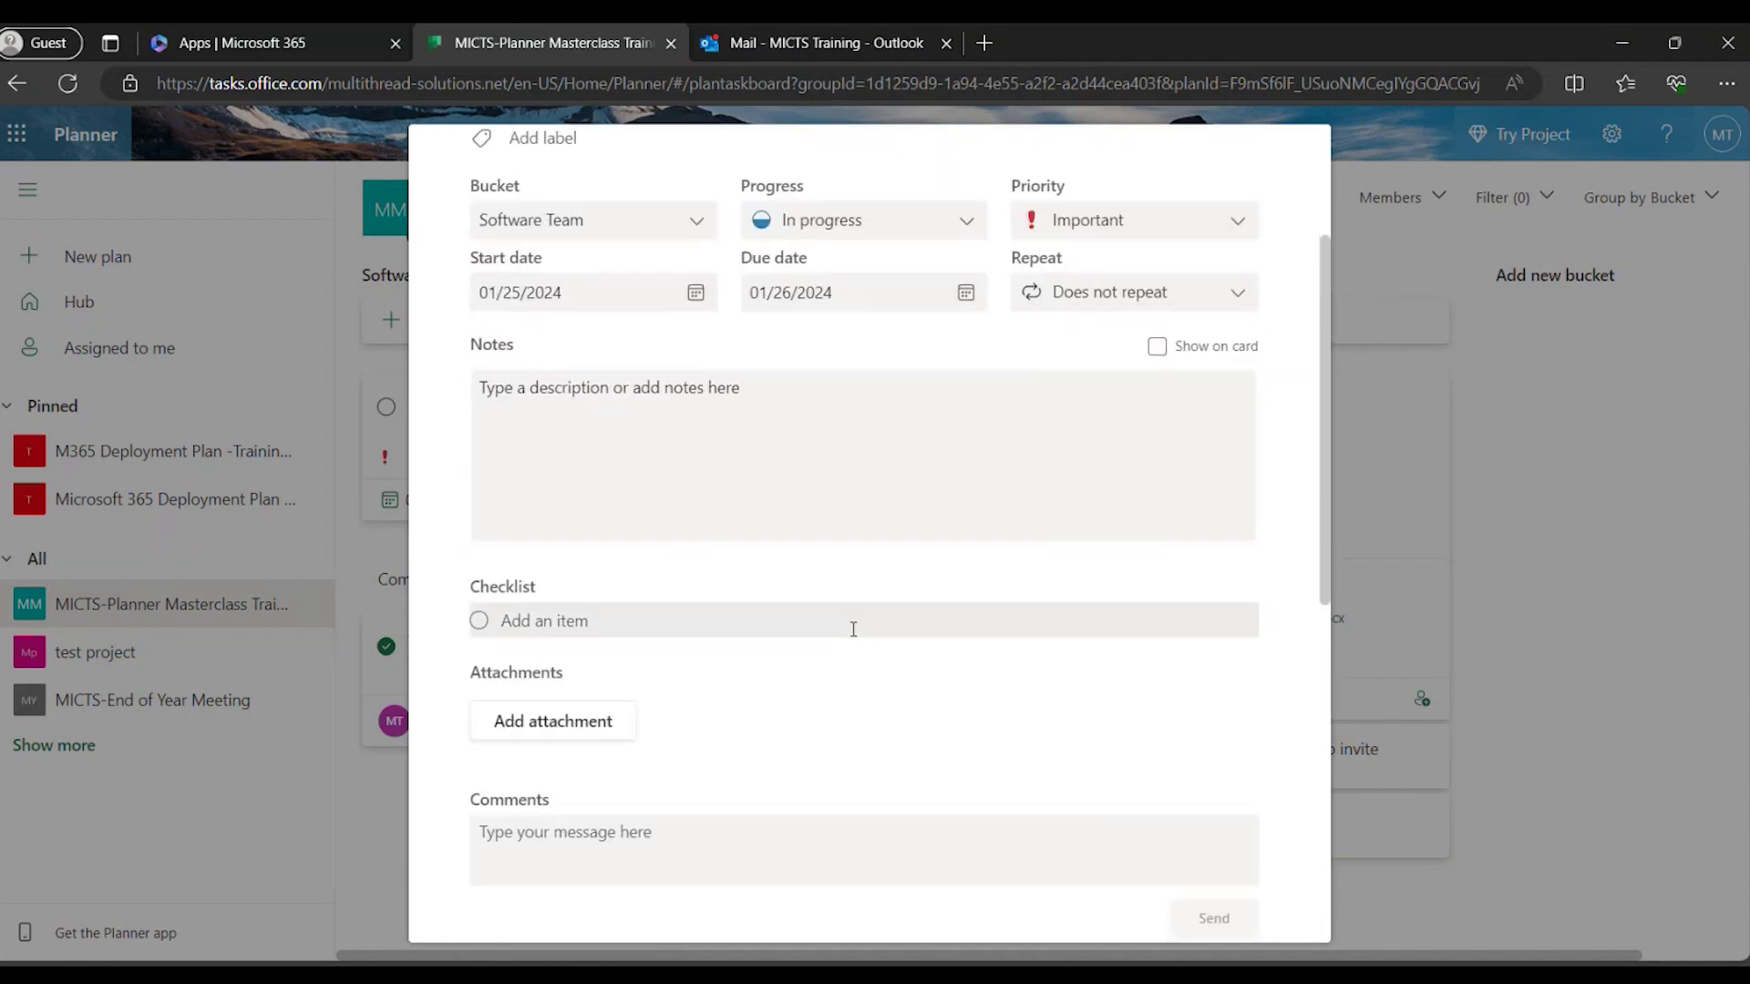
scroll(853, 629, "down", 1)
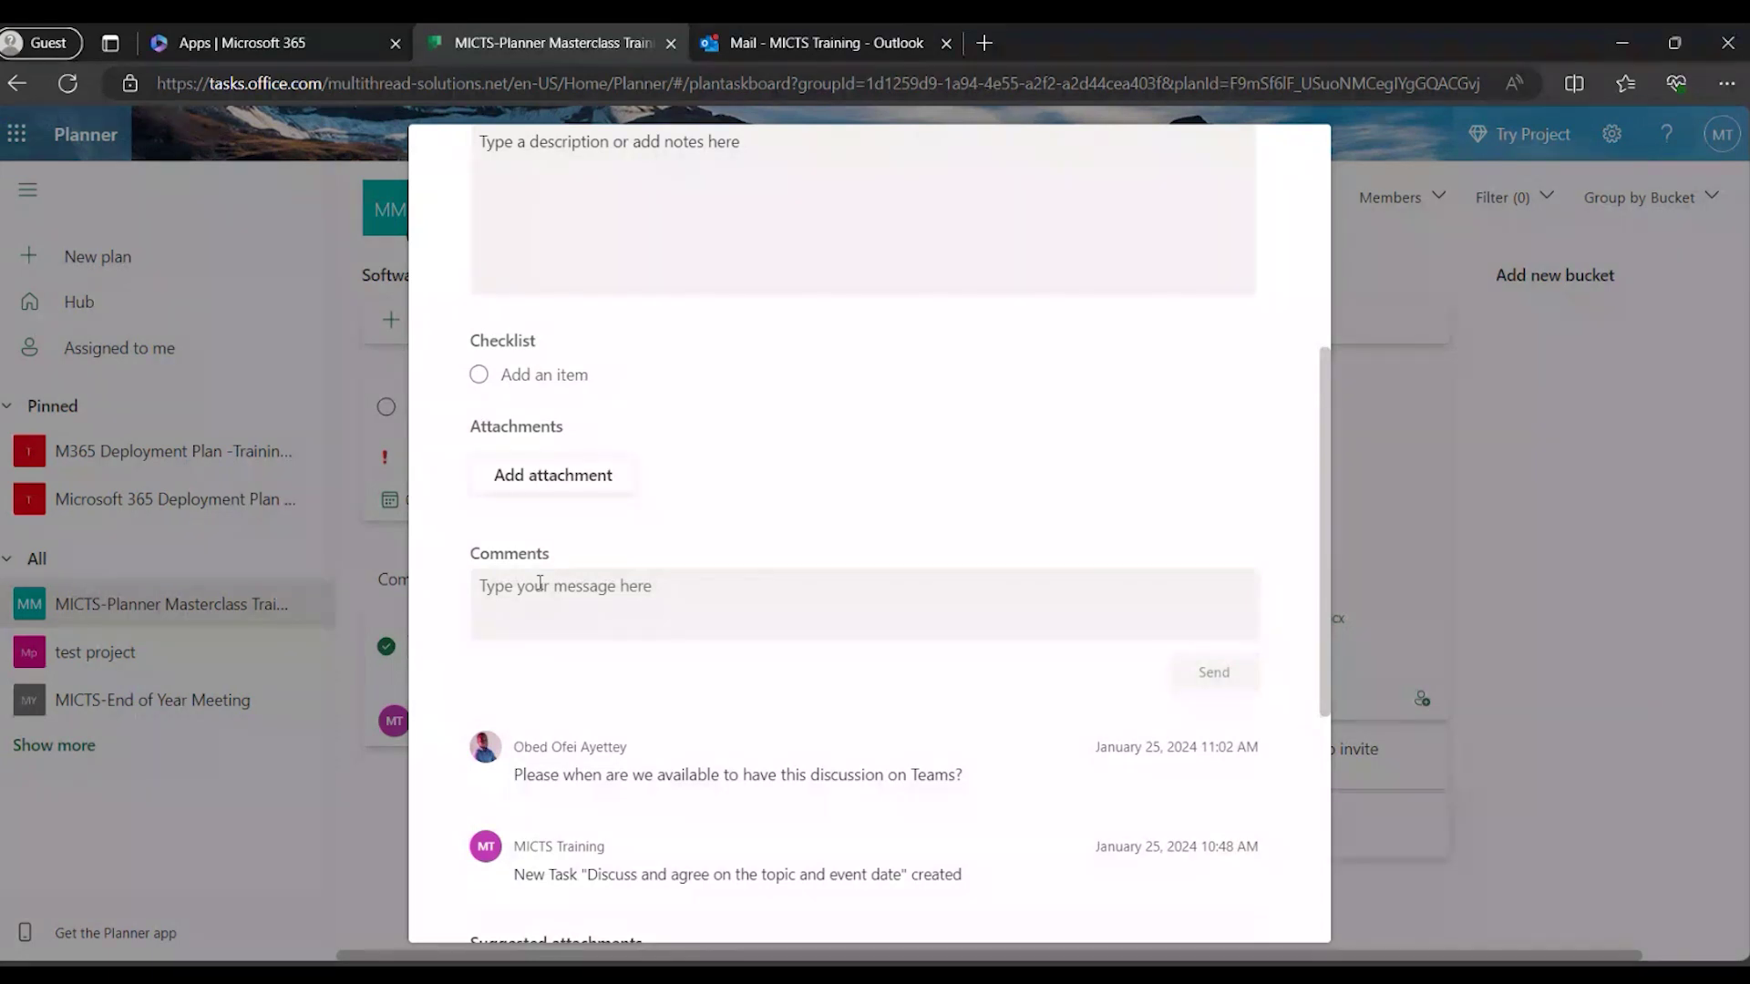
scroll(613, 629, "down", 1)
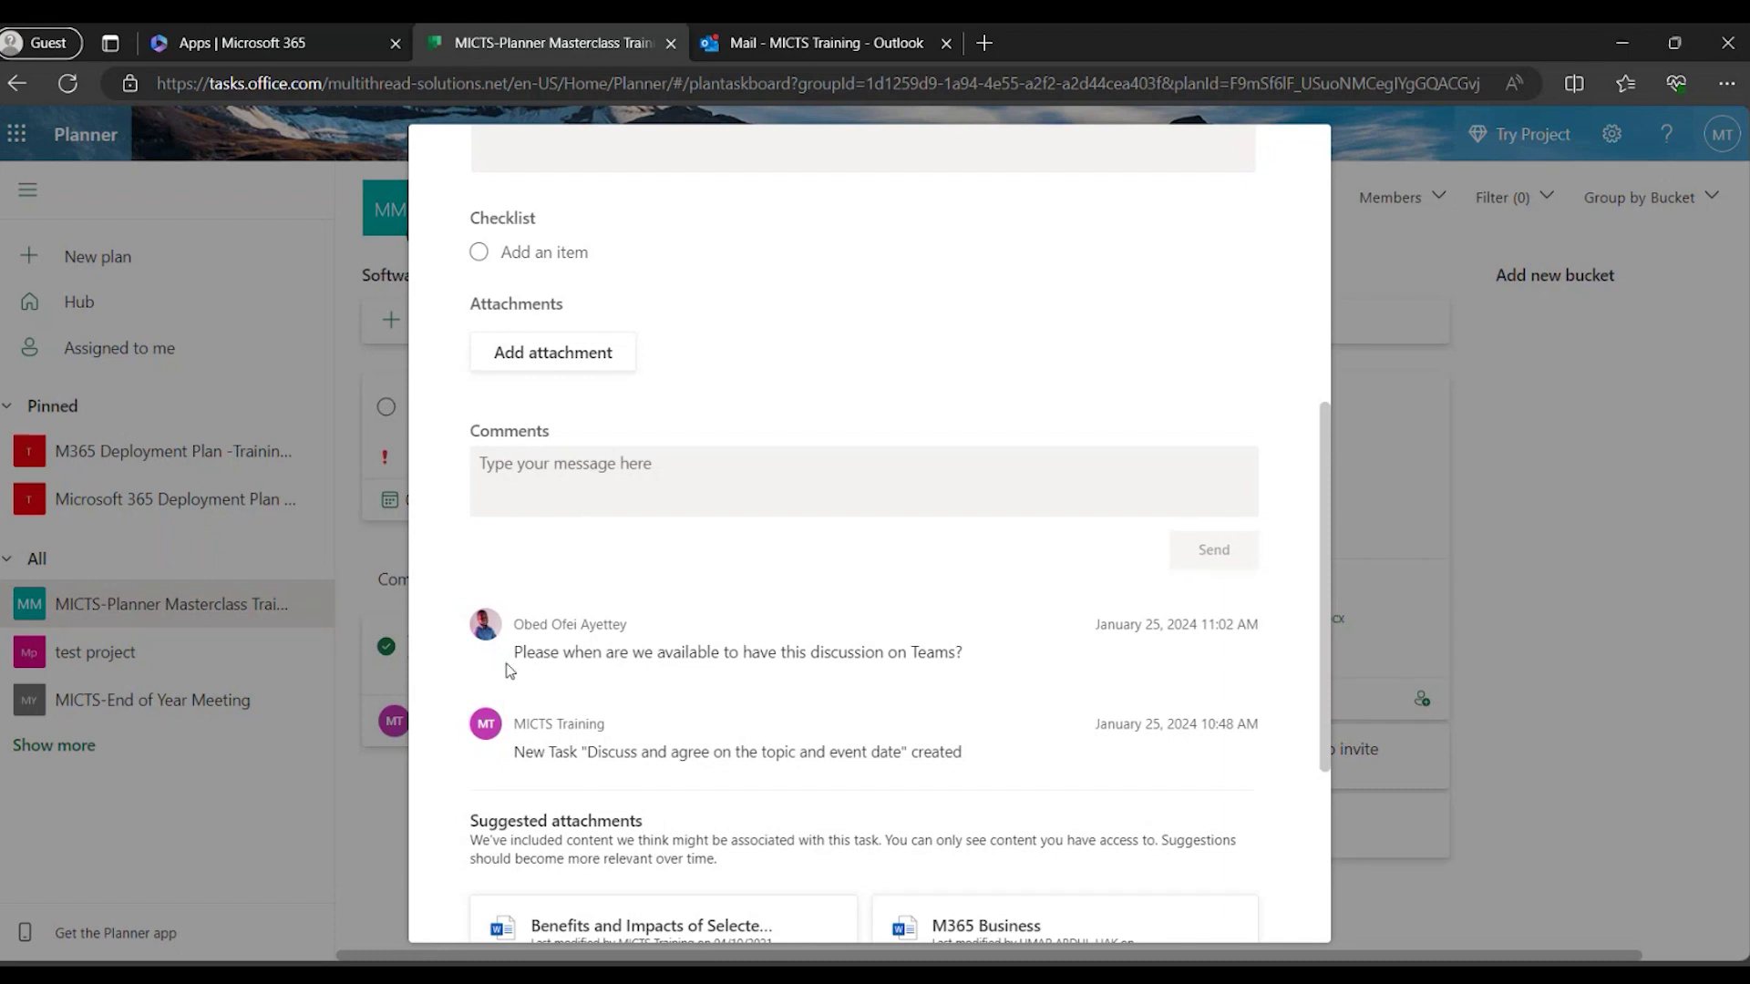
Post the comment 'Let's do Friday' on the task and close it.
left_click(488, 463)
type("Let's d")
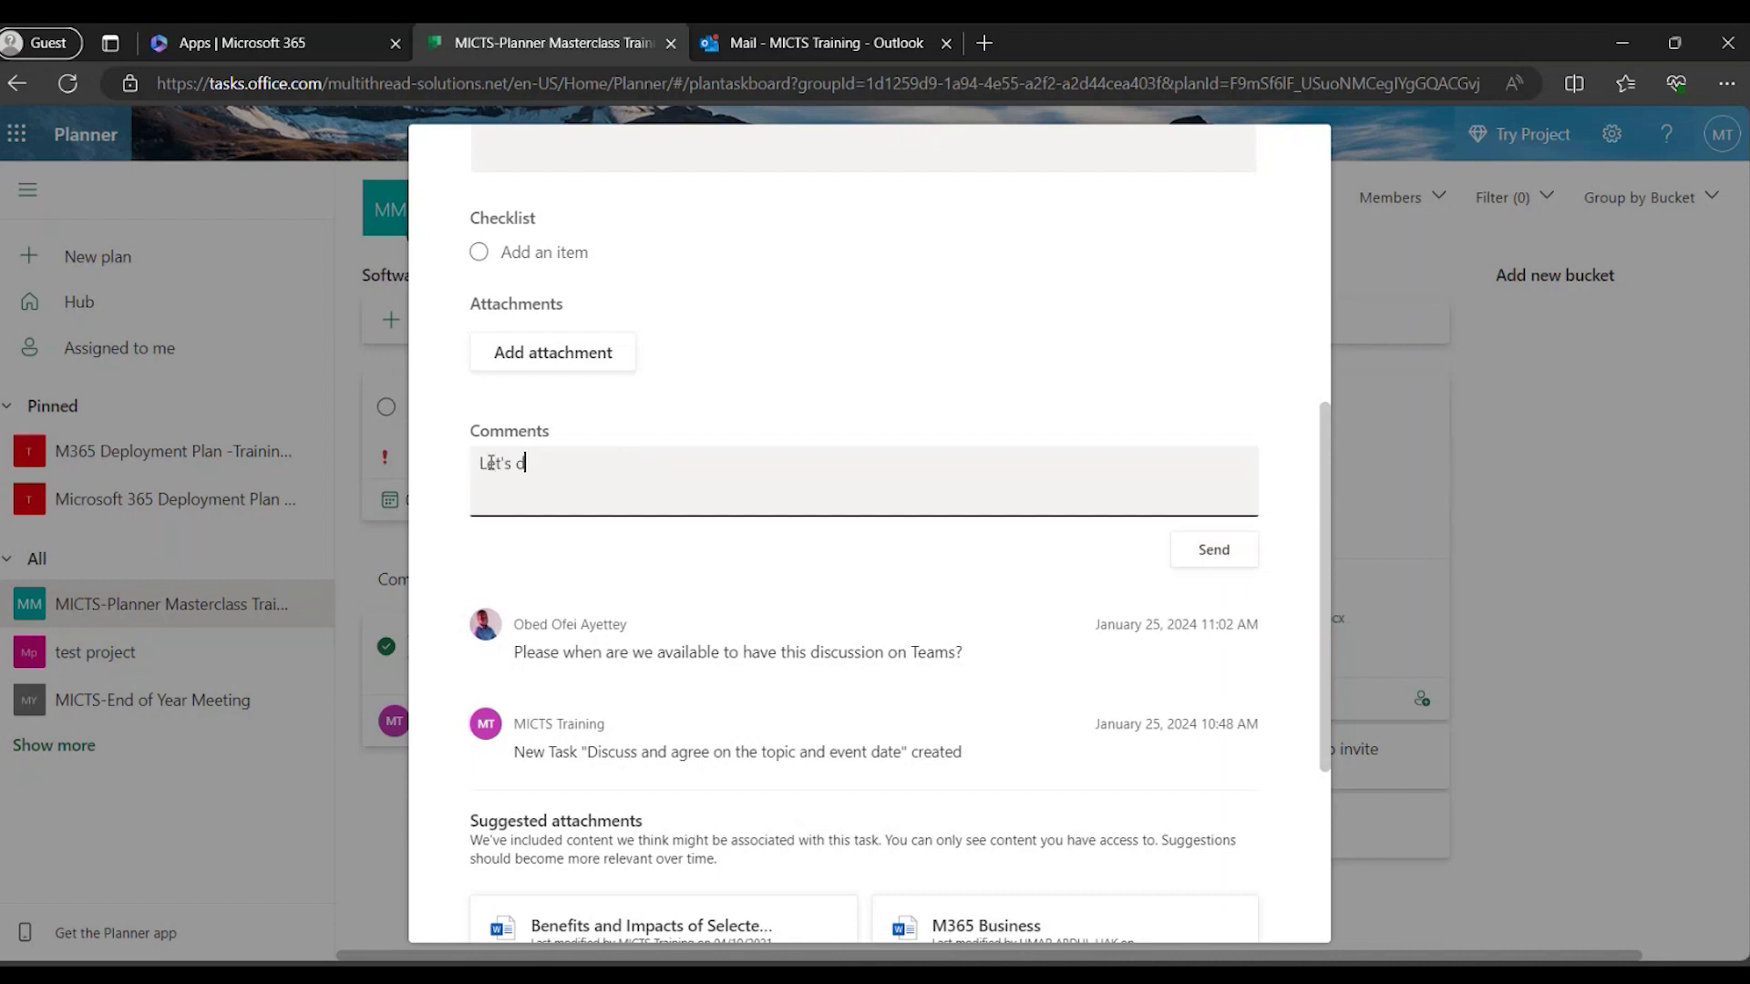
type("o Friday")
left_click(1230, 547)
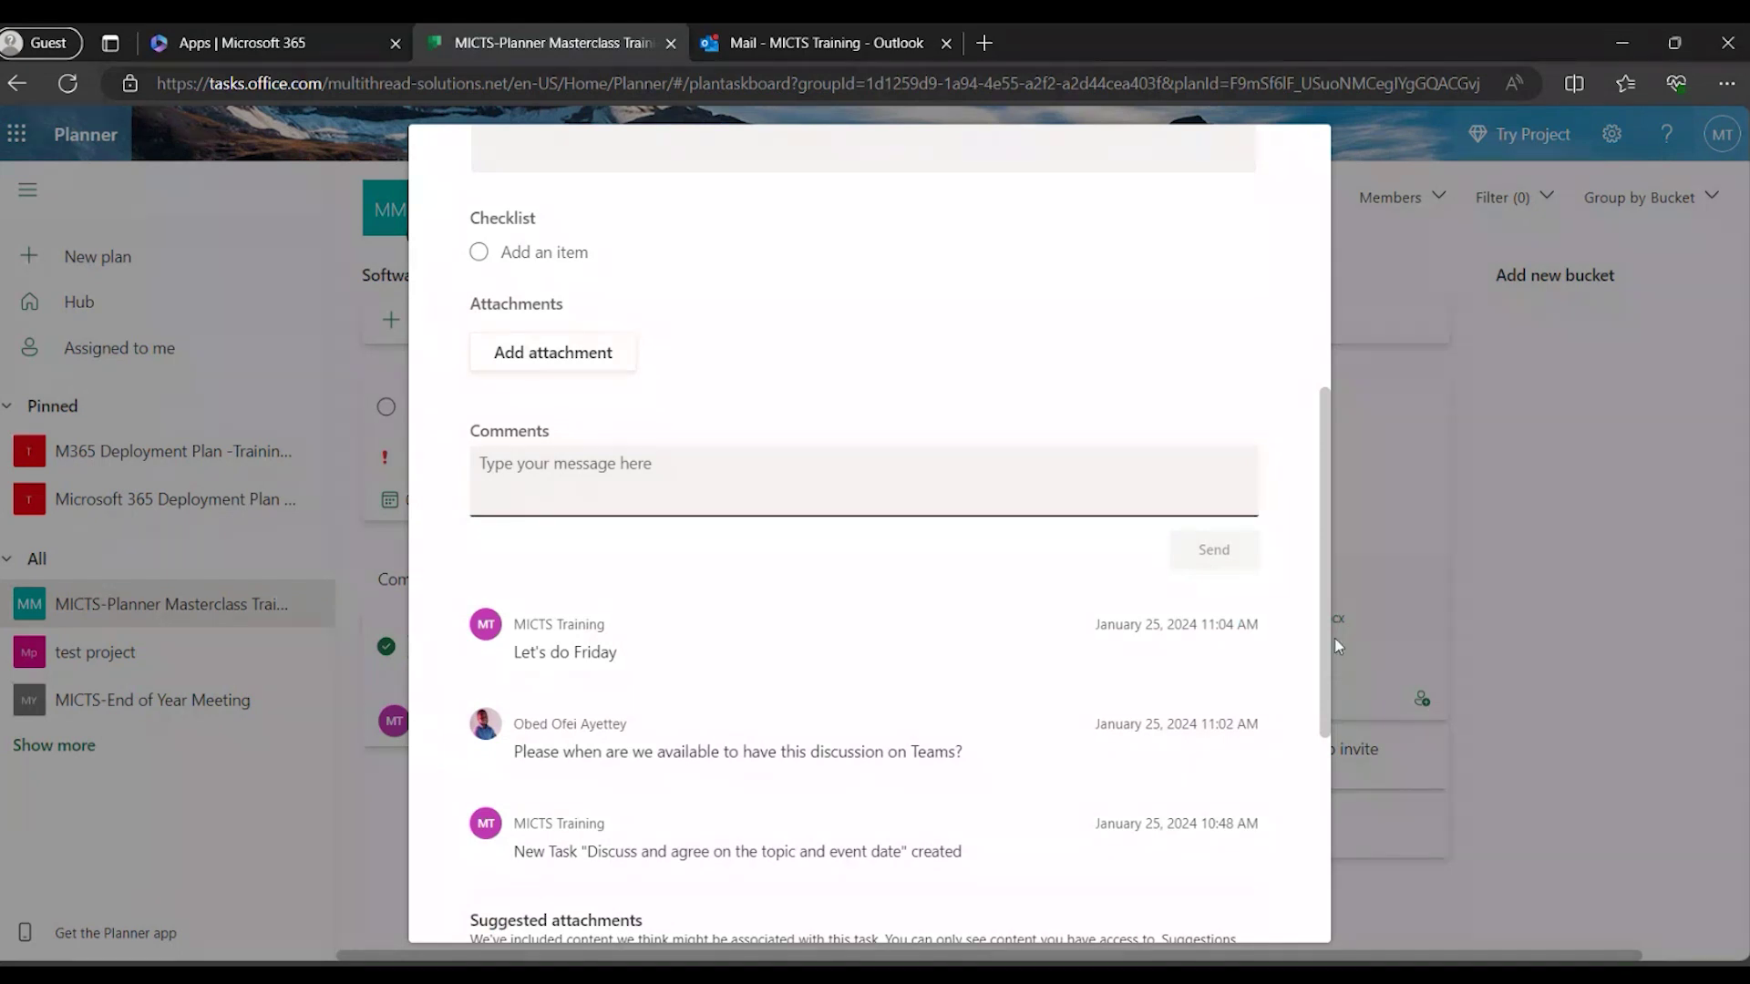
scroll(1108, 598, "up", 7)
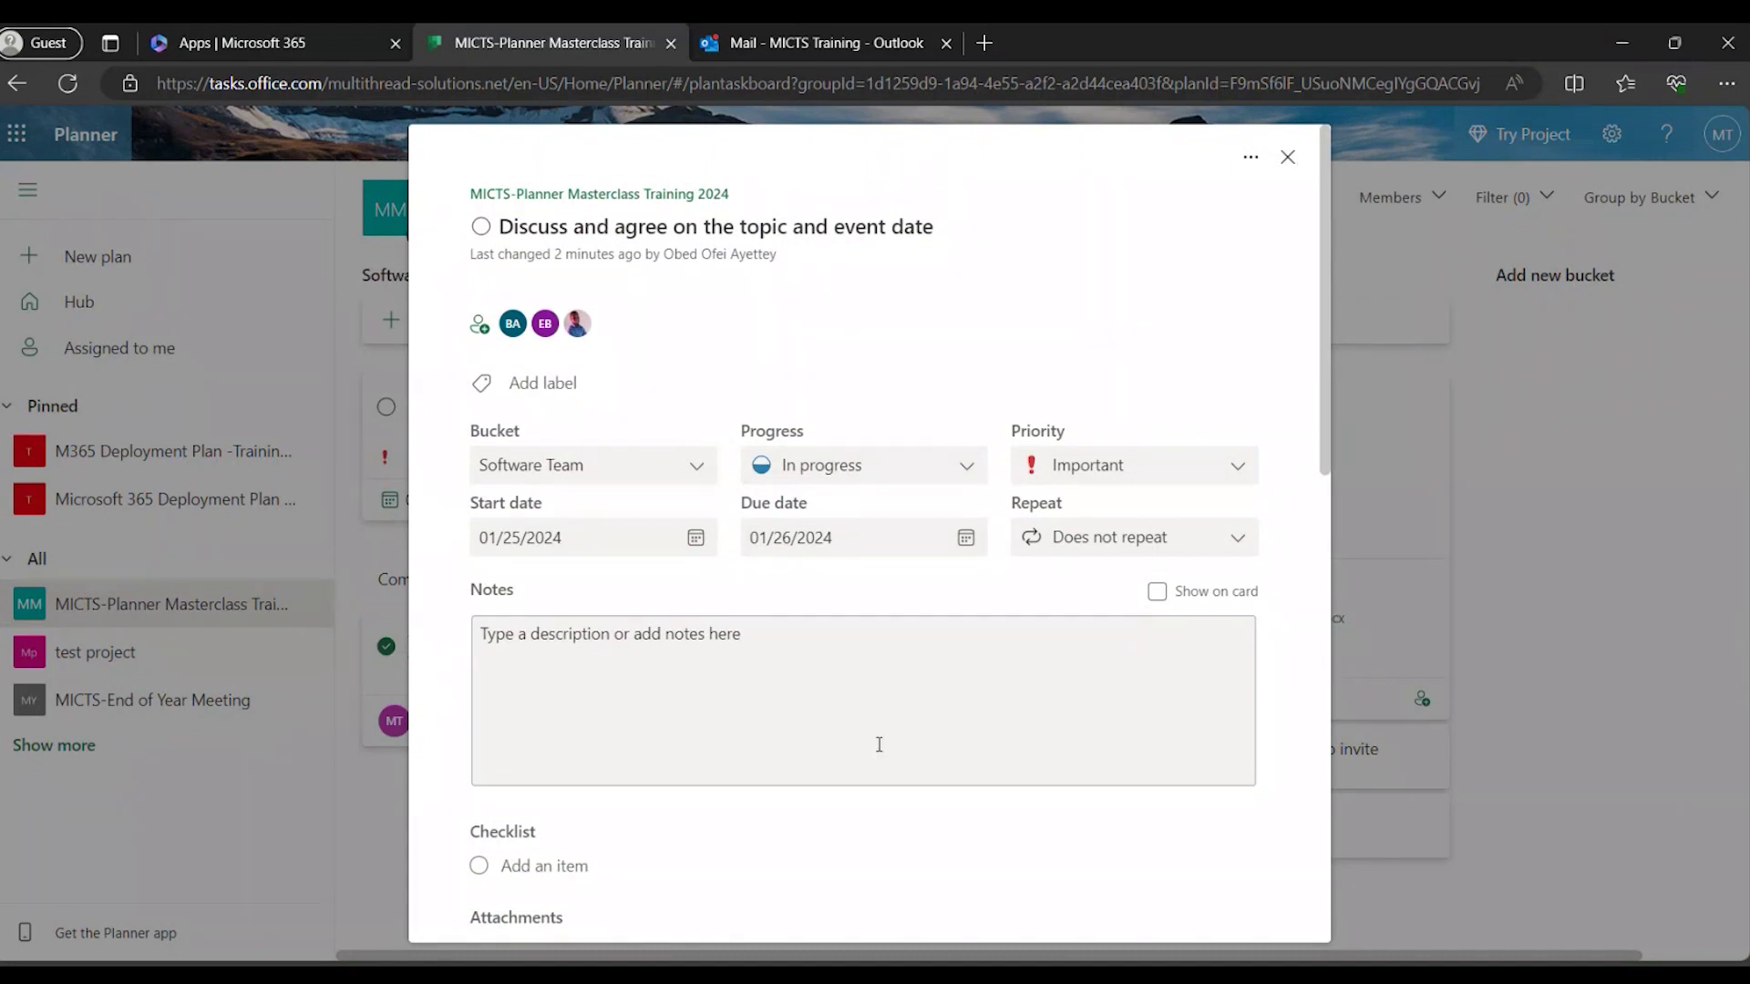
left_click(1288, 157)
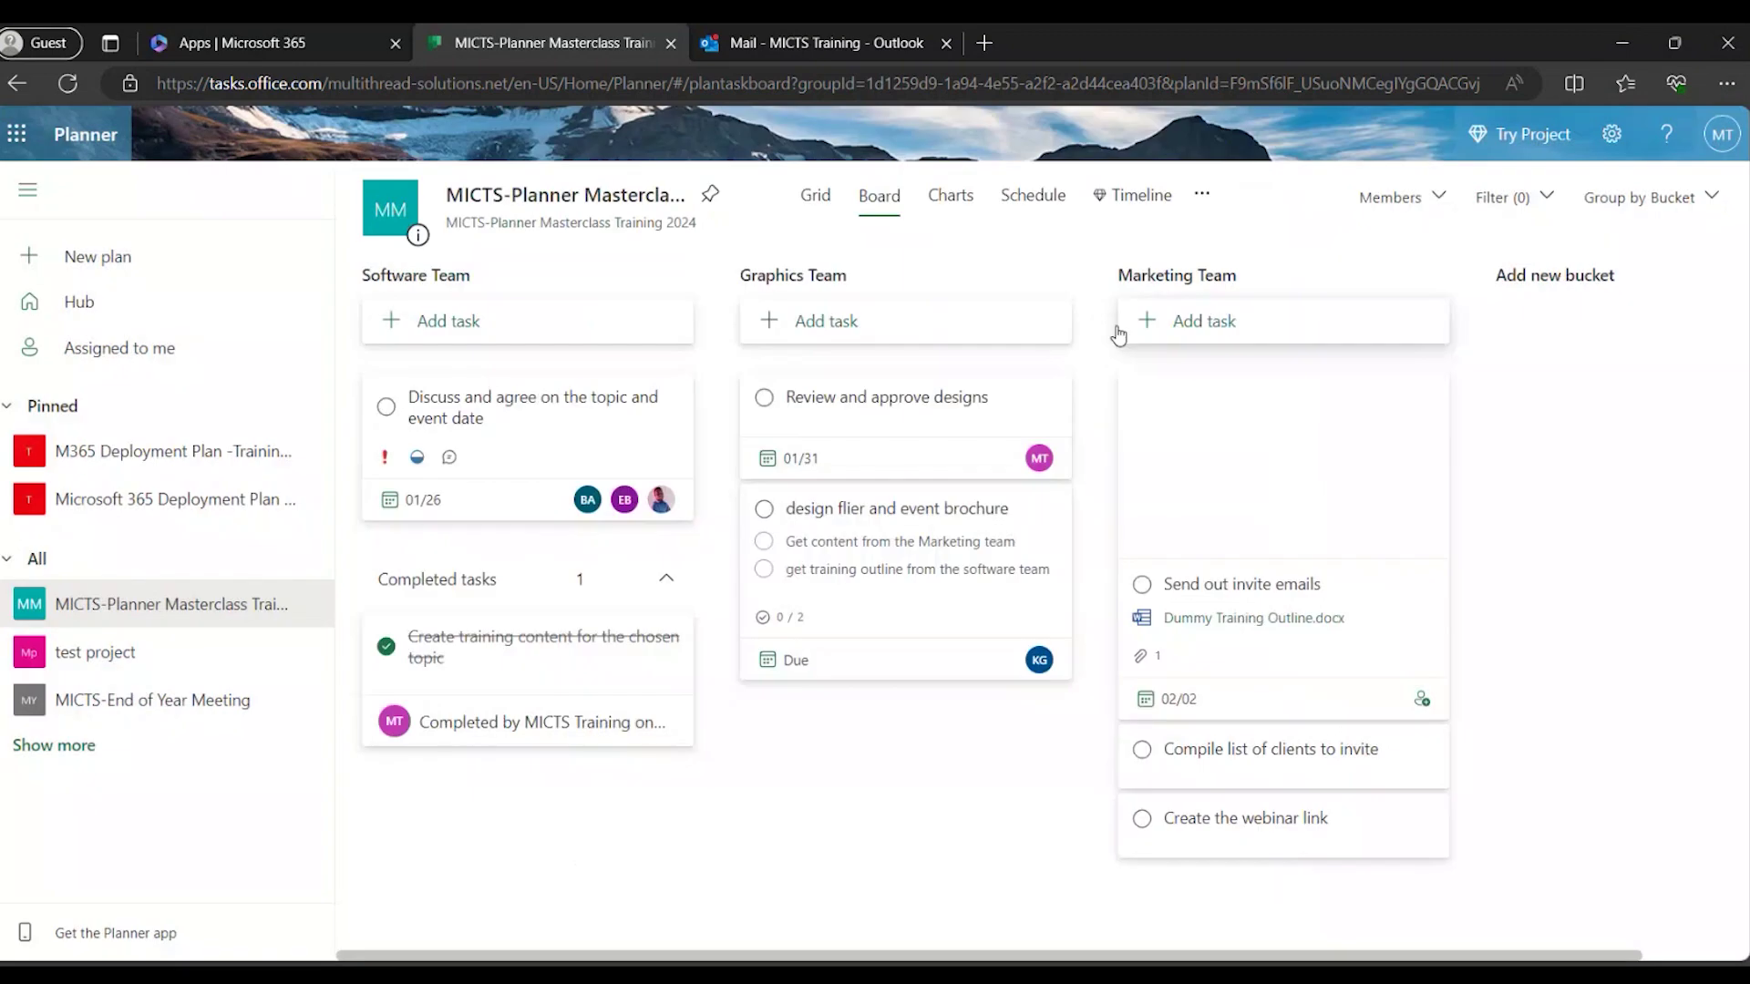
left_click(529, 421)
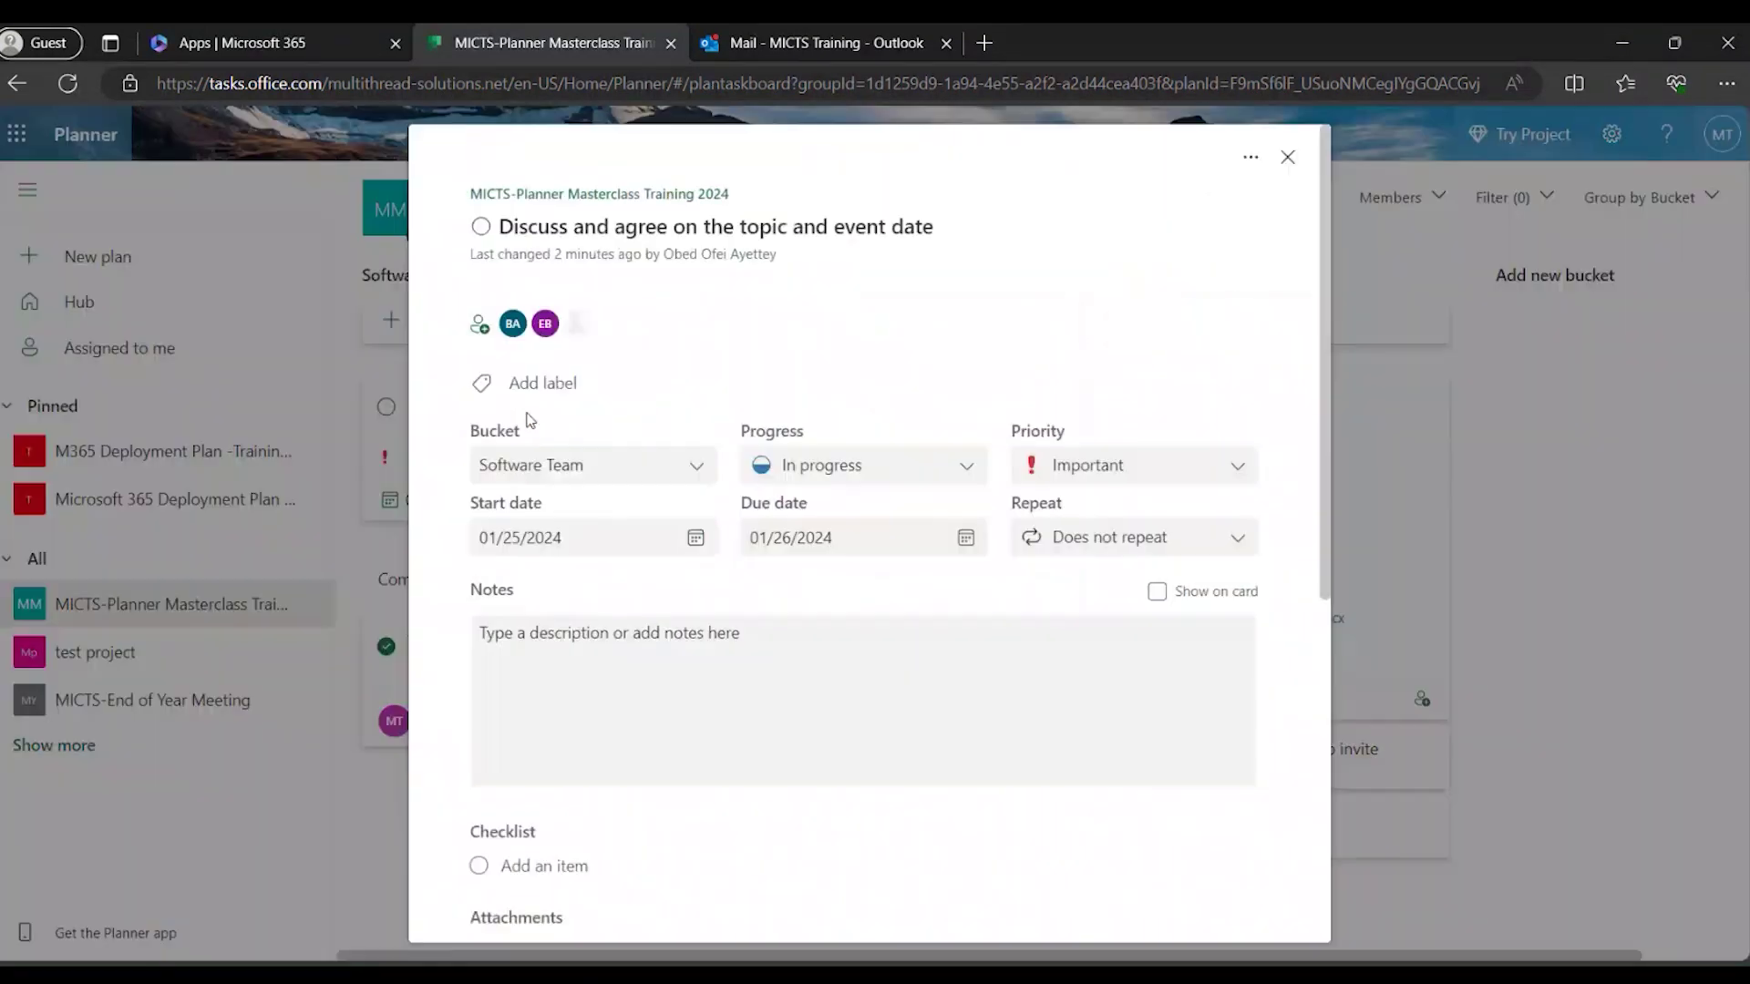
left_click(961, 470)
left_click(961, 471)
scroll(962, 696, "down", 4)
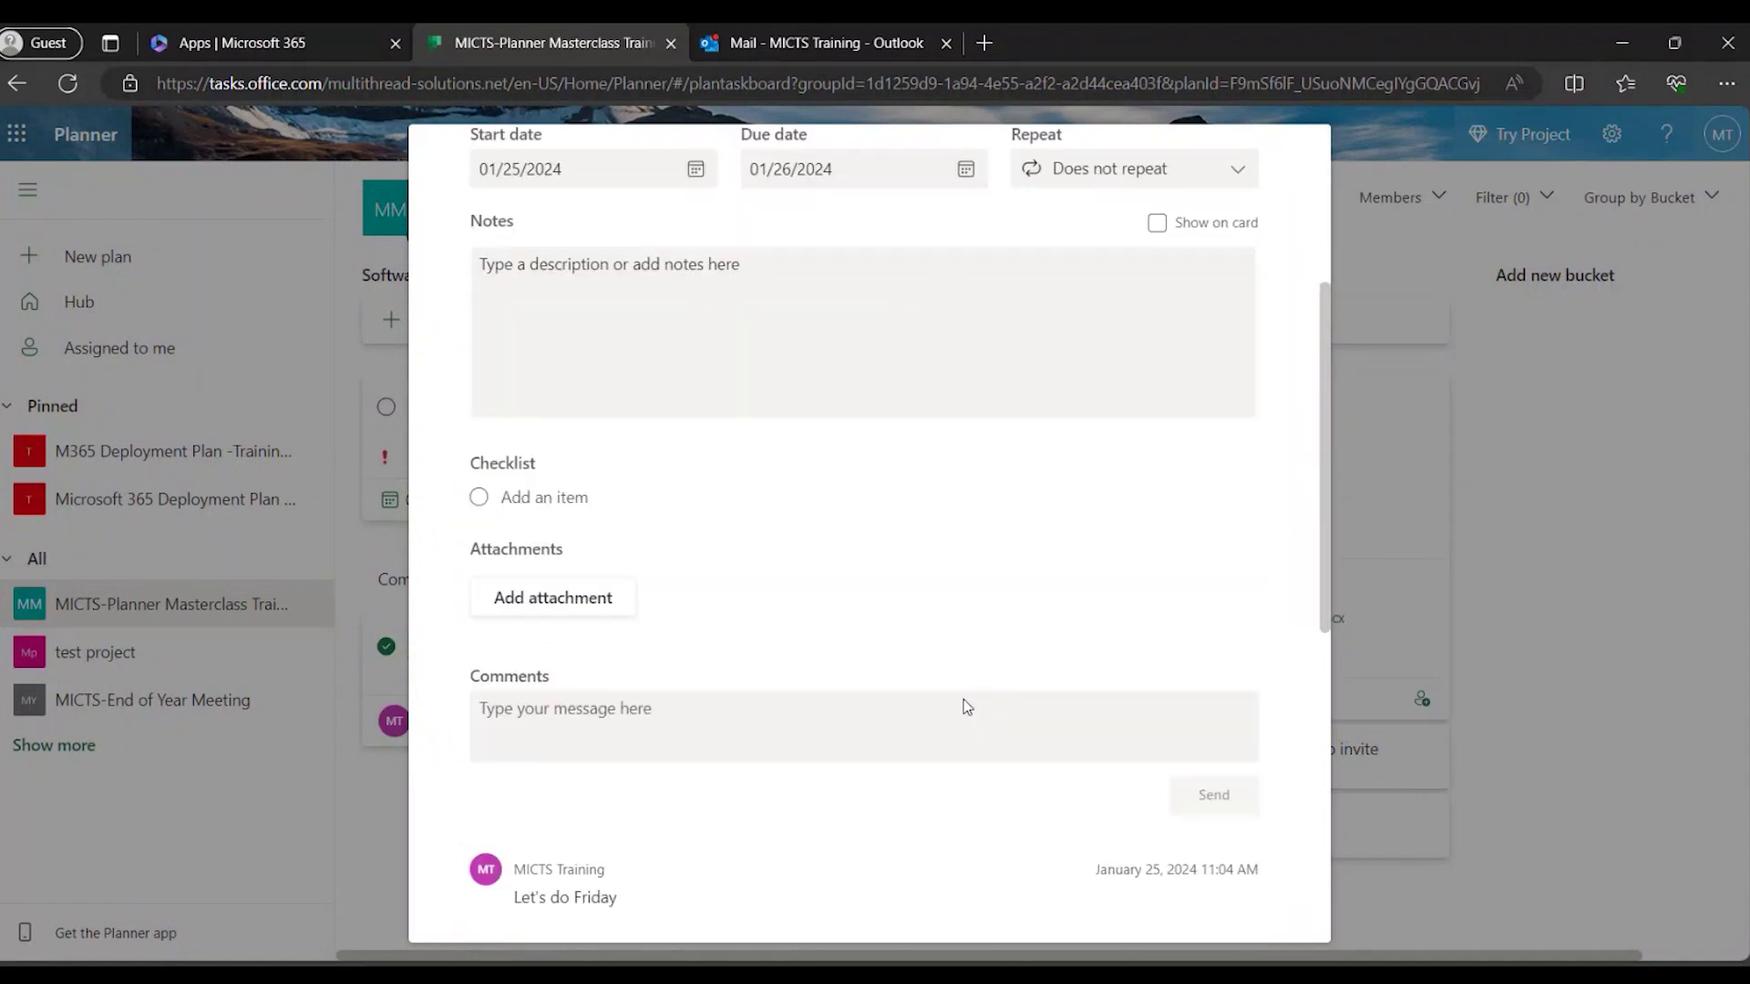
left_click(586, 607)
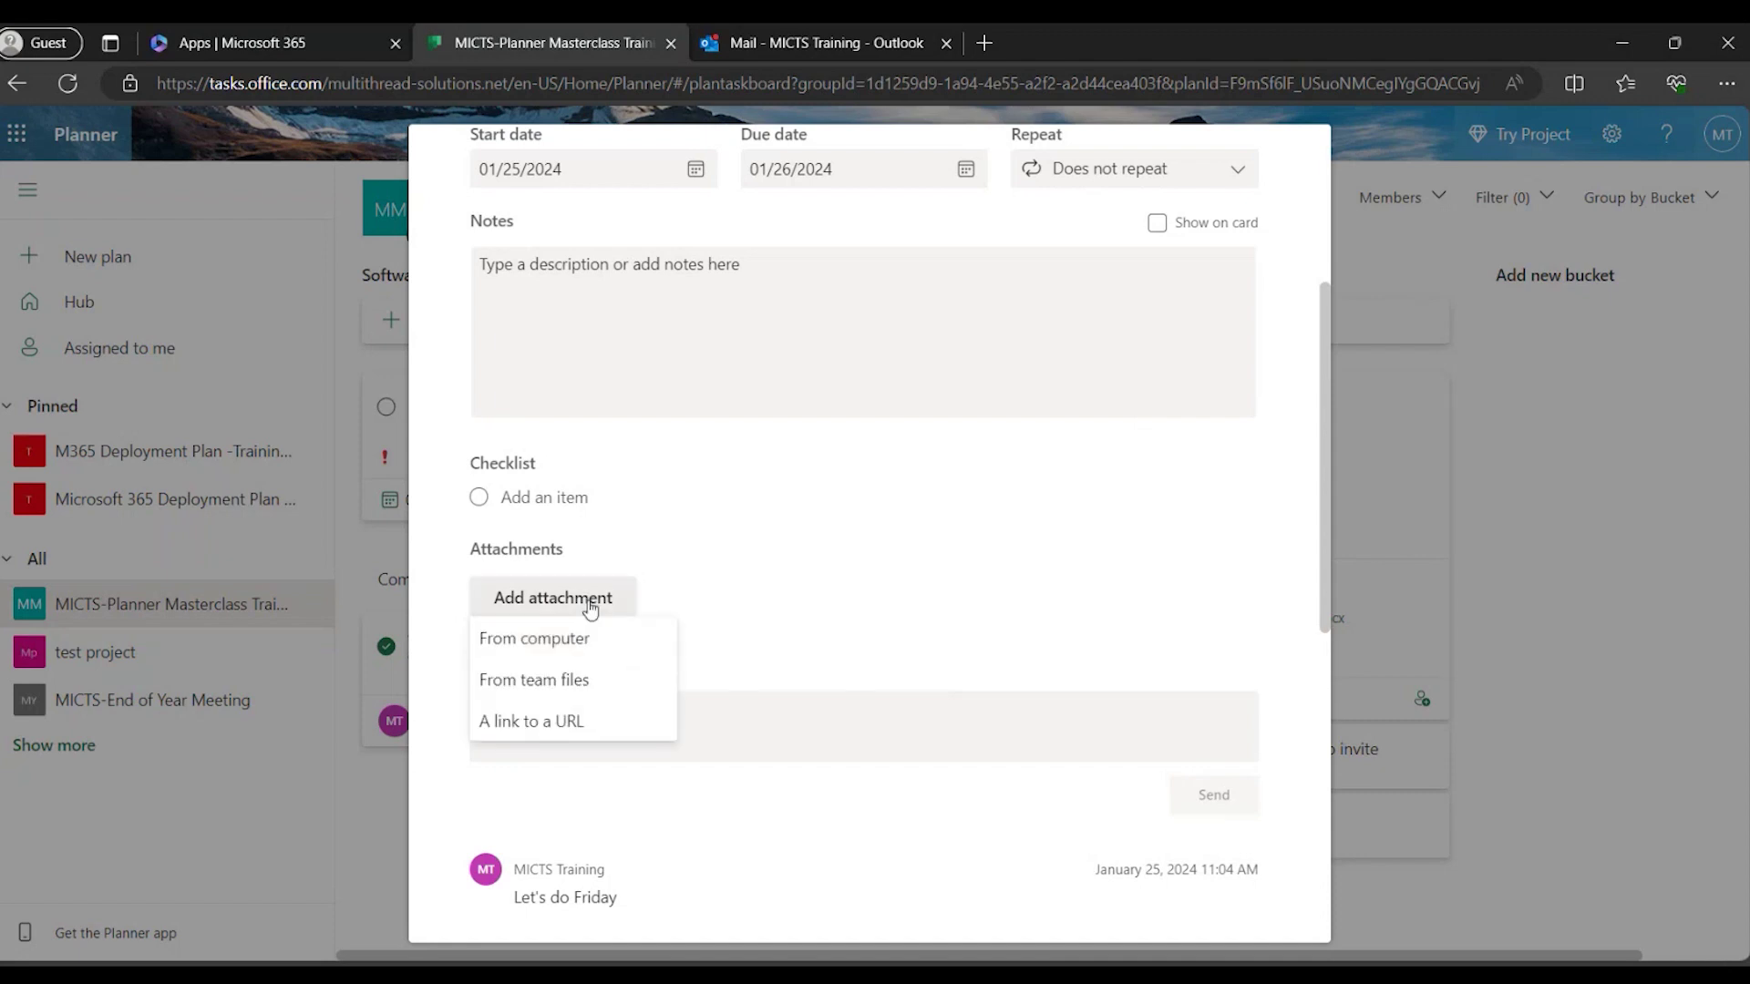
left_click(590, 608)
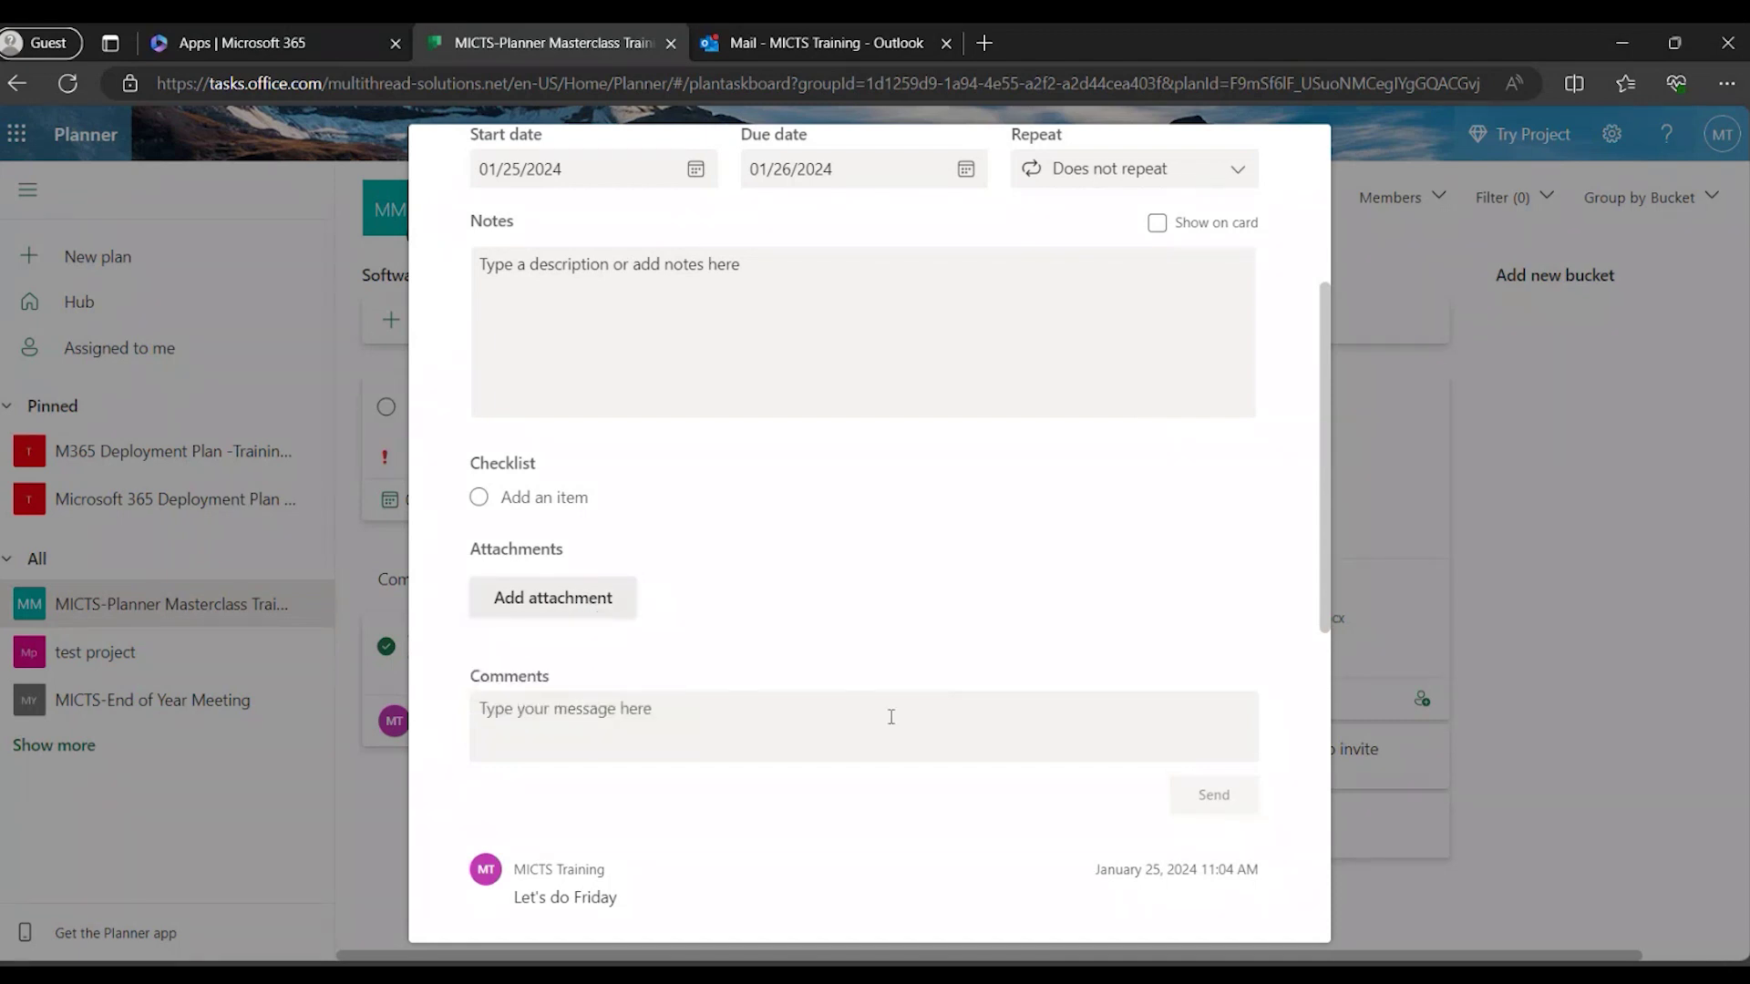
scroll(897, 729, "down", 3)
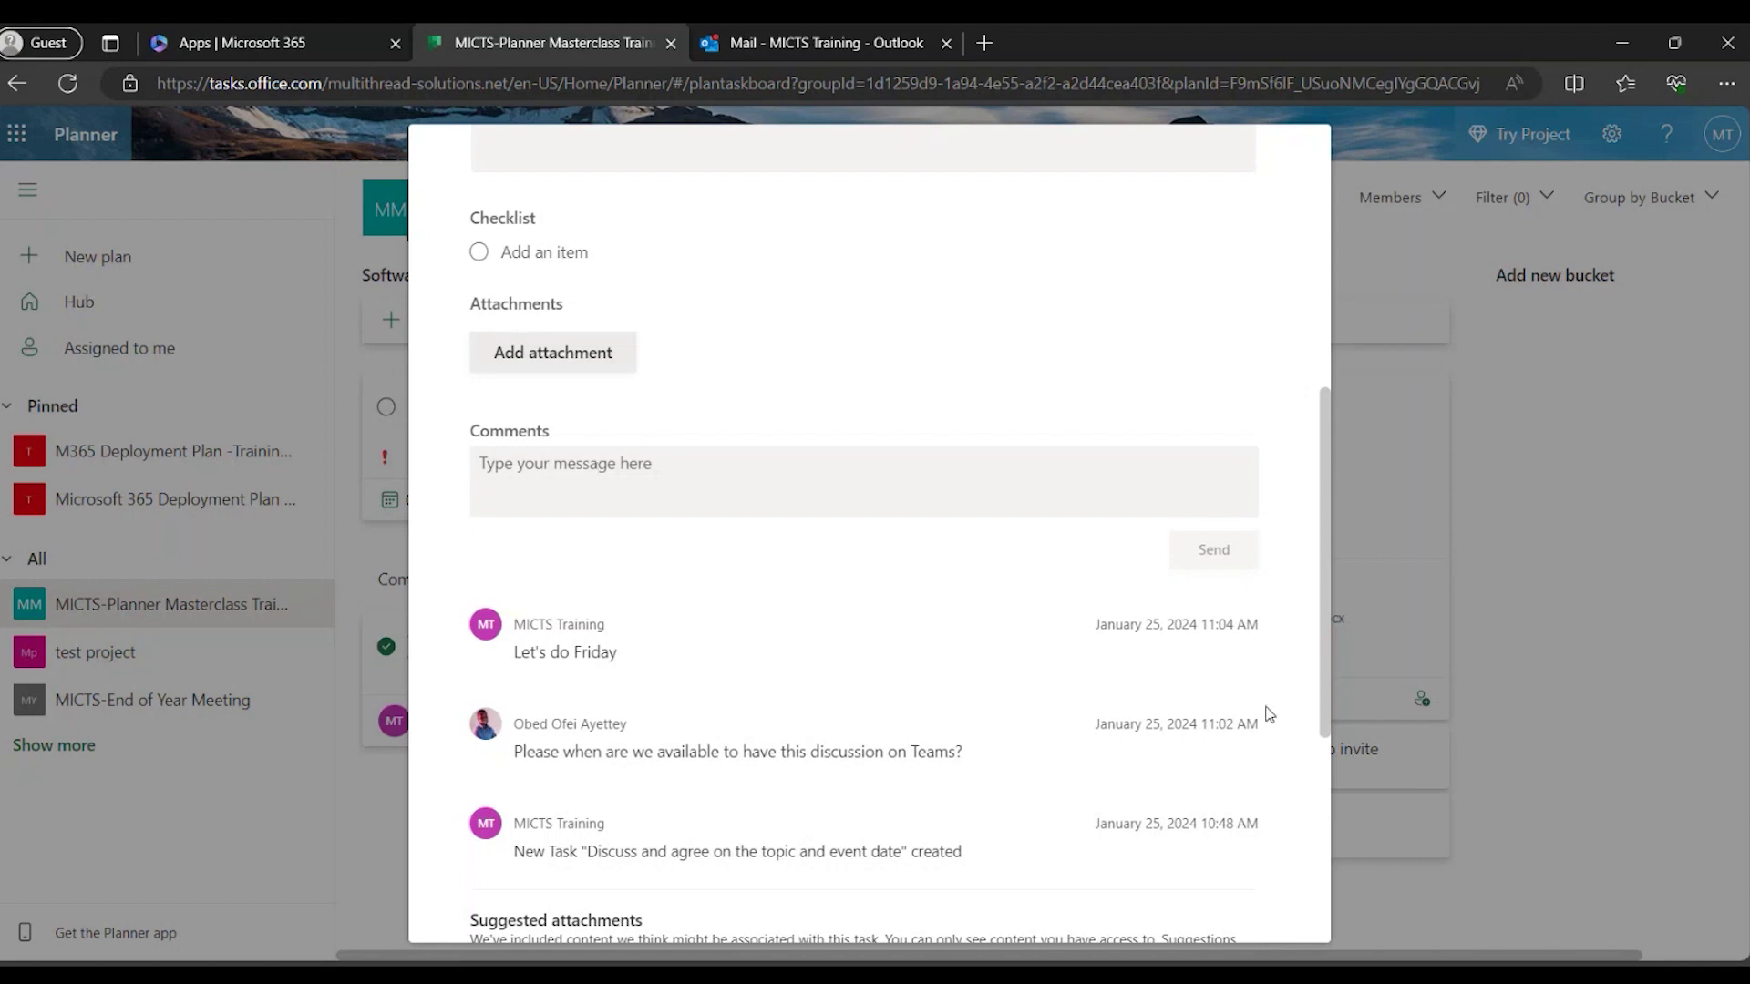
scroll(1269, 713, "up", 6)
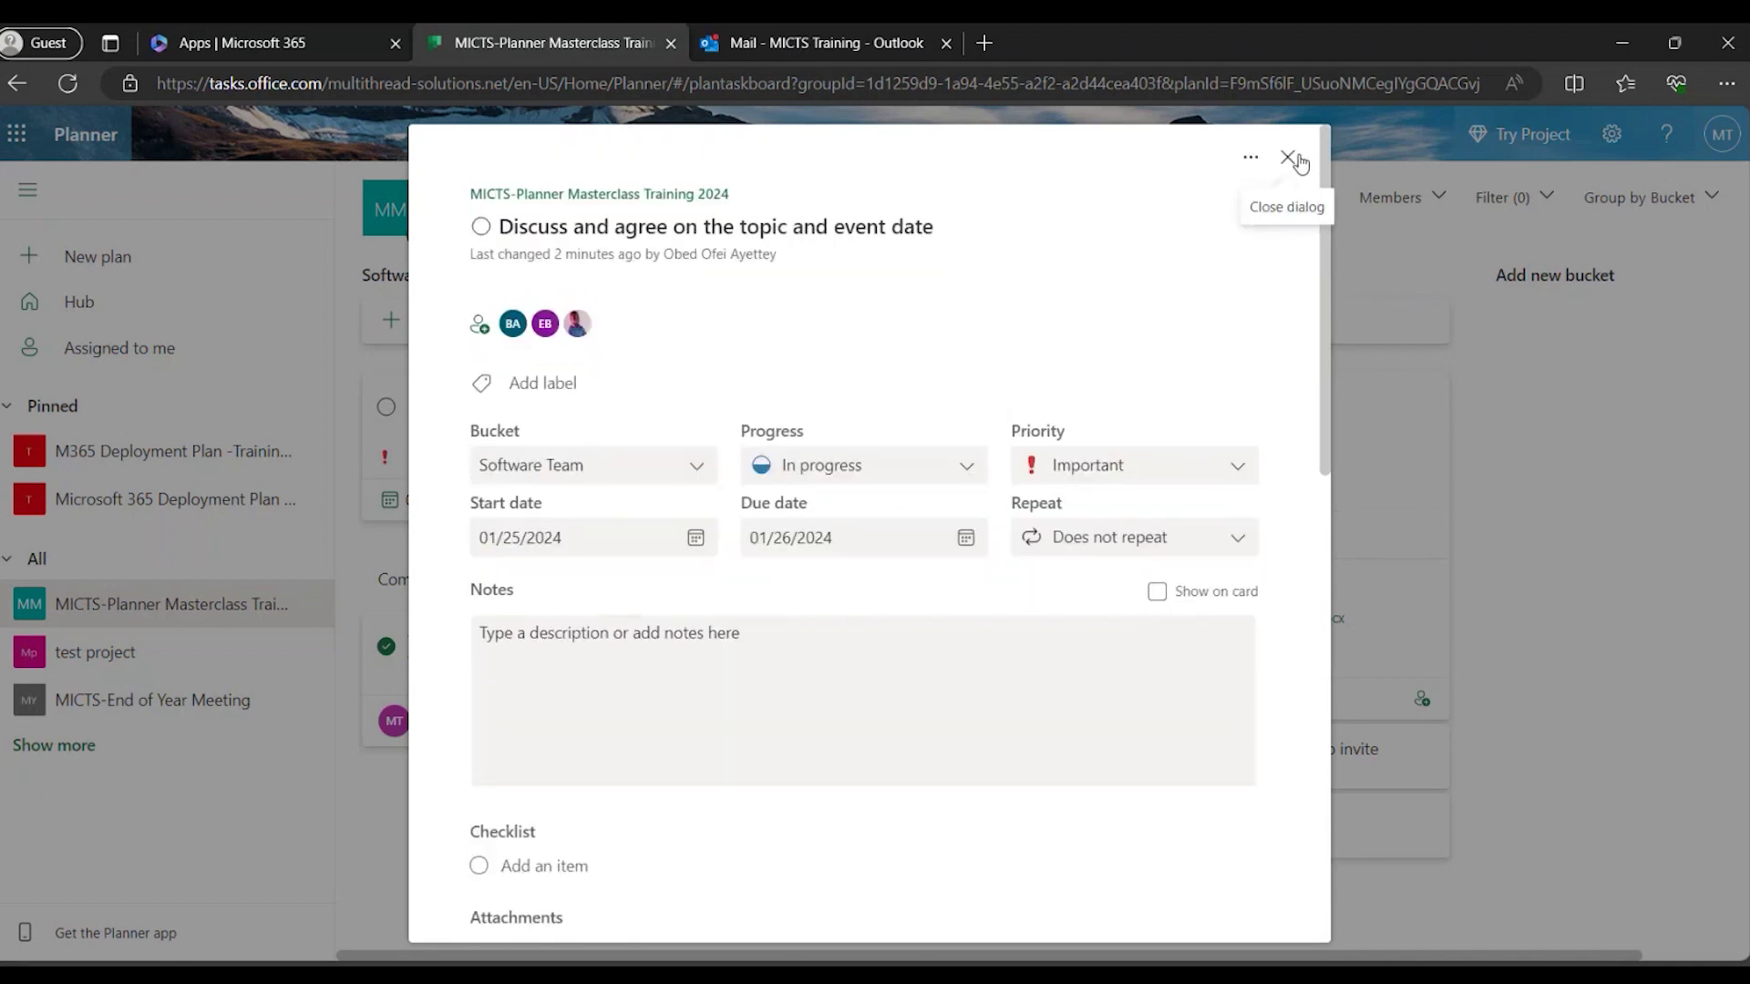
left_click(1287, 159)
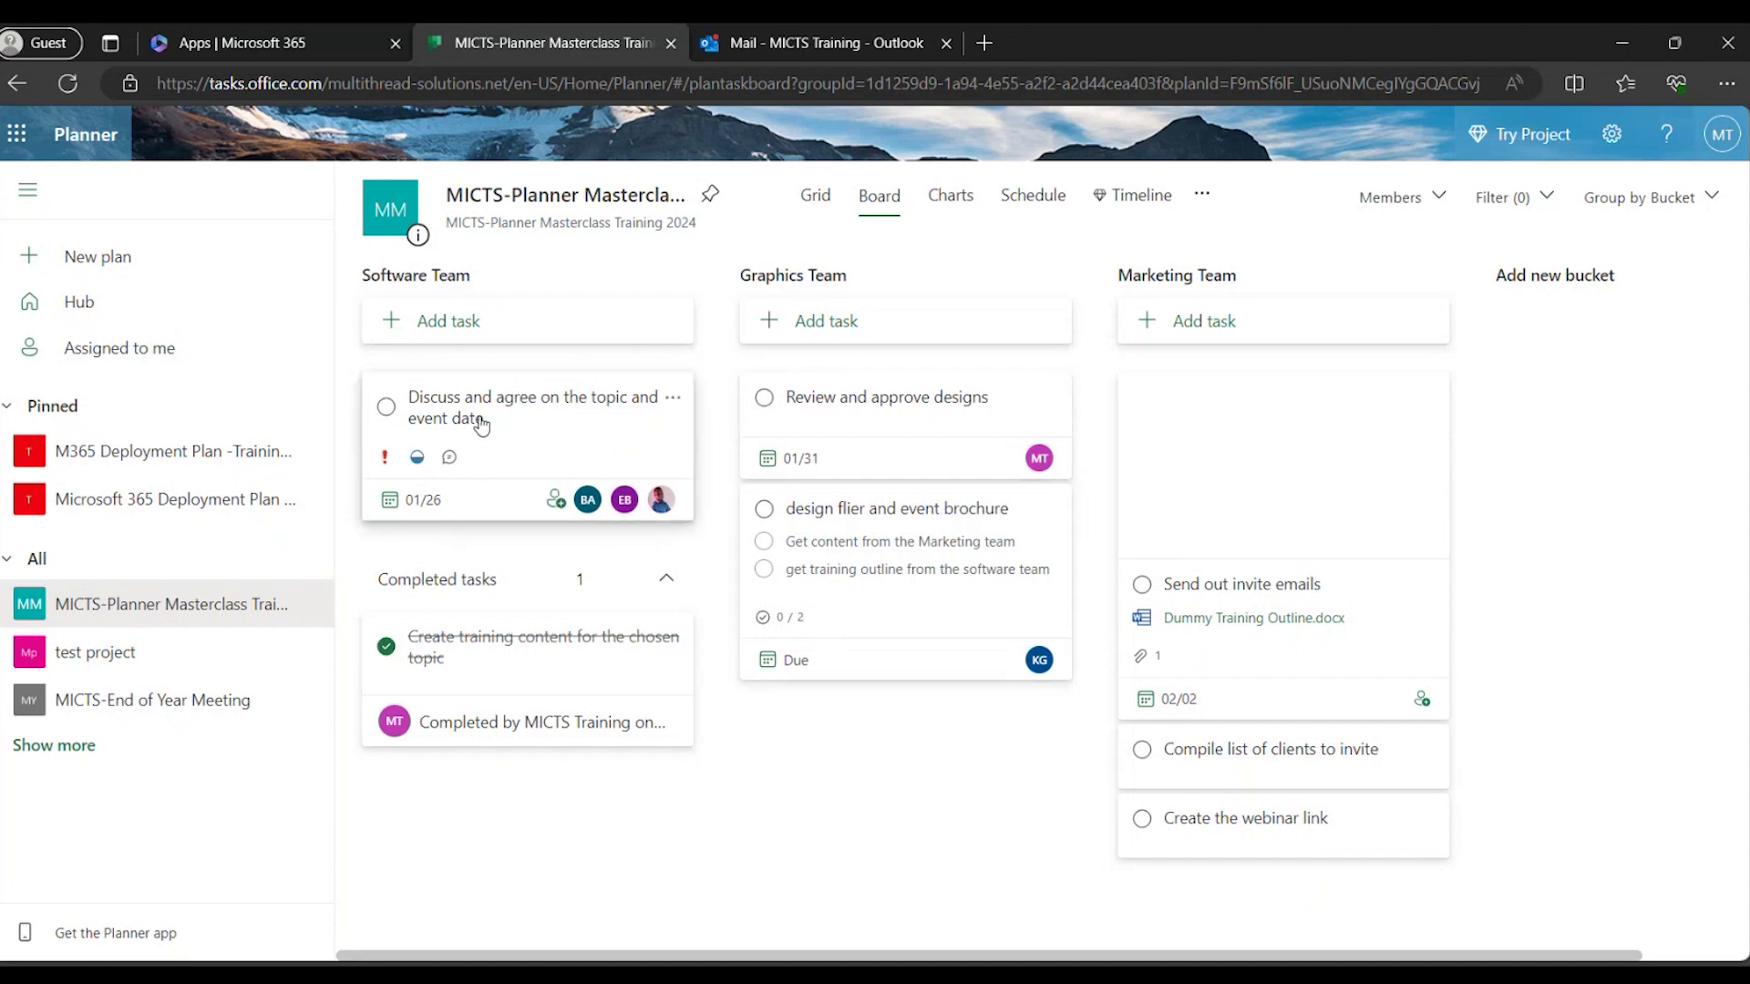
left_click_drag(501, 404, 882, 732)
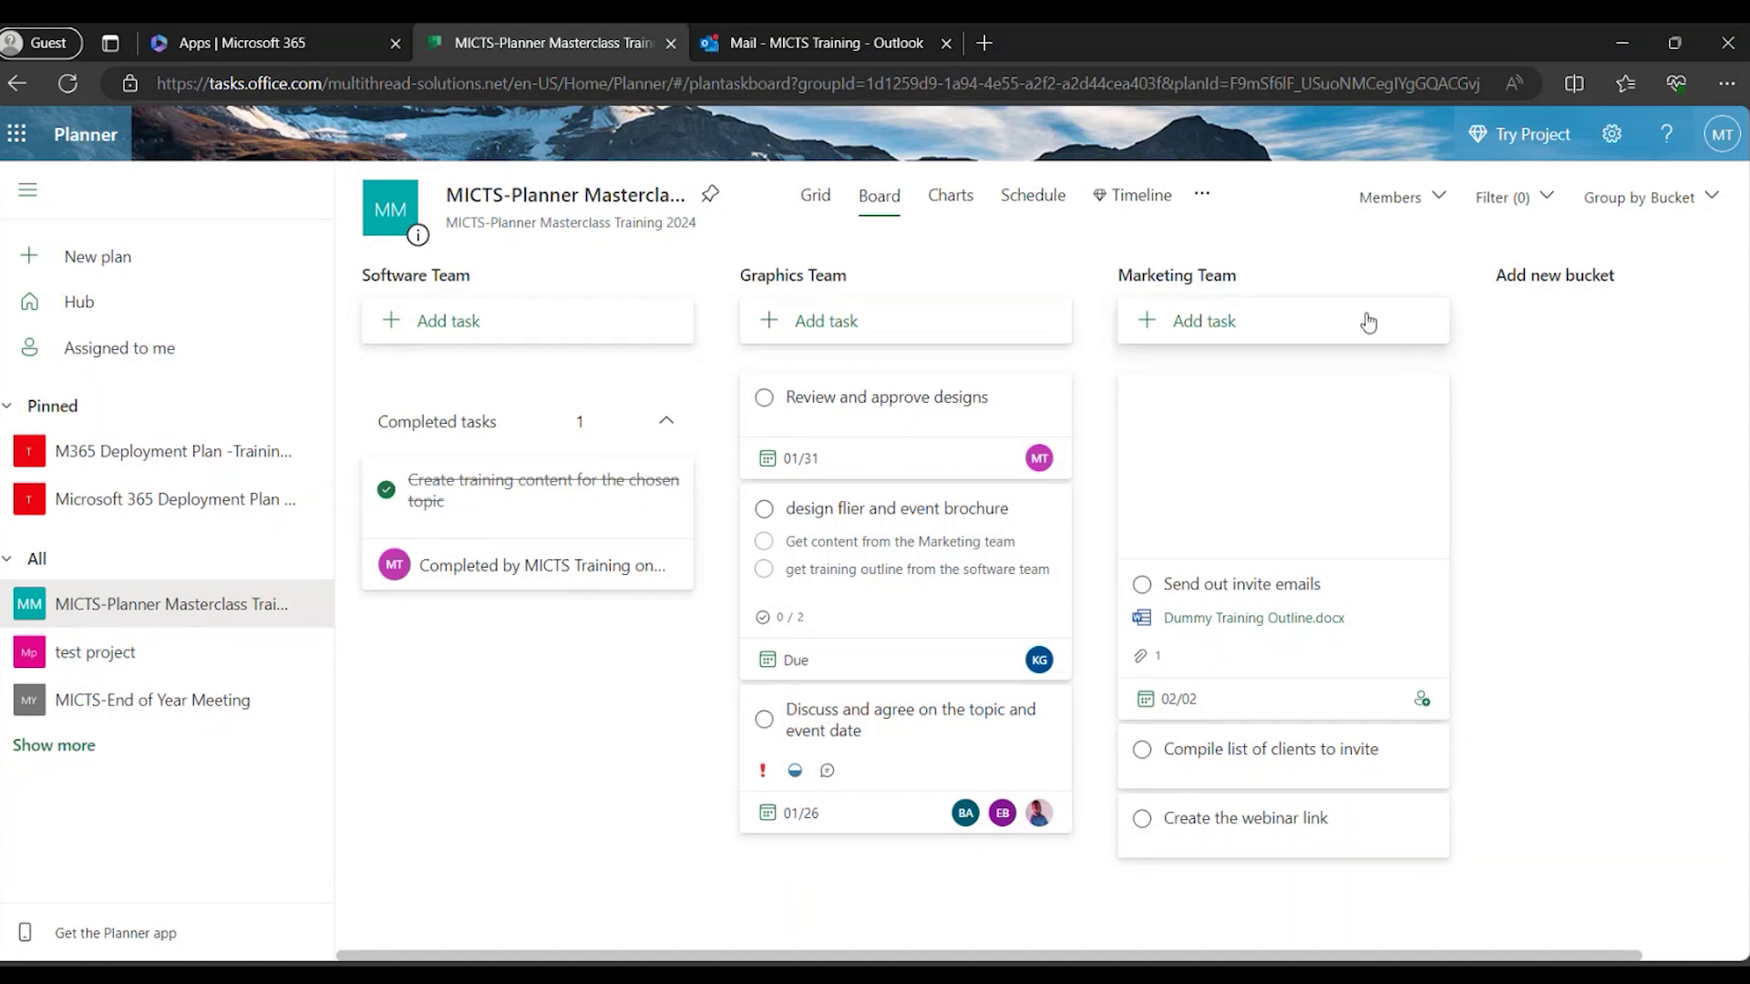
left_click_drag(756, 770, 588, 384)
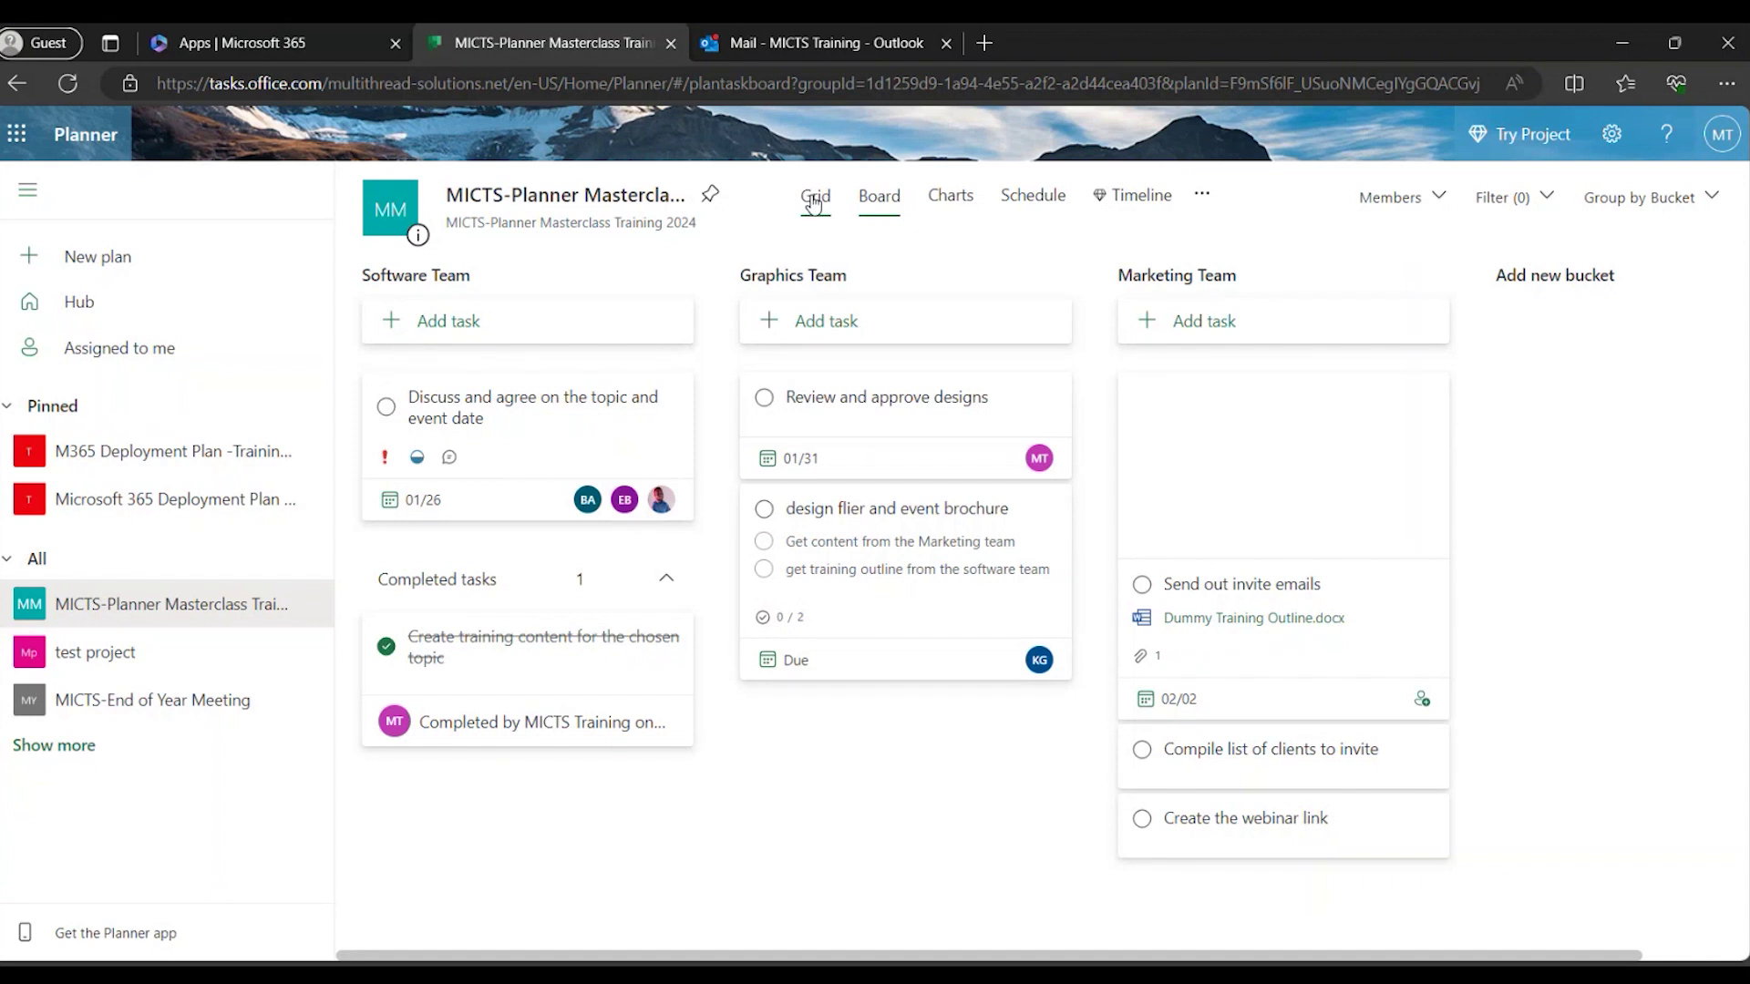
In Grid view, give the training-content task start date 1/31/2024 and due date 2/2/2024.
left_click(814, 204)
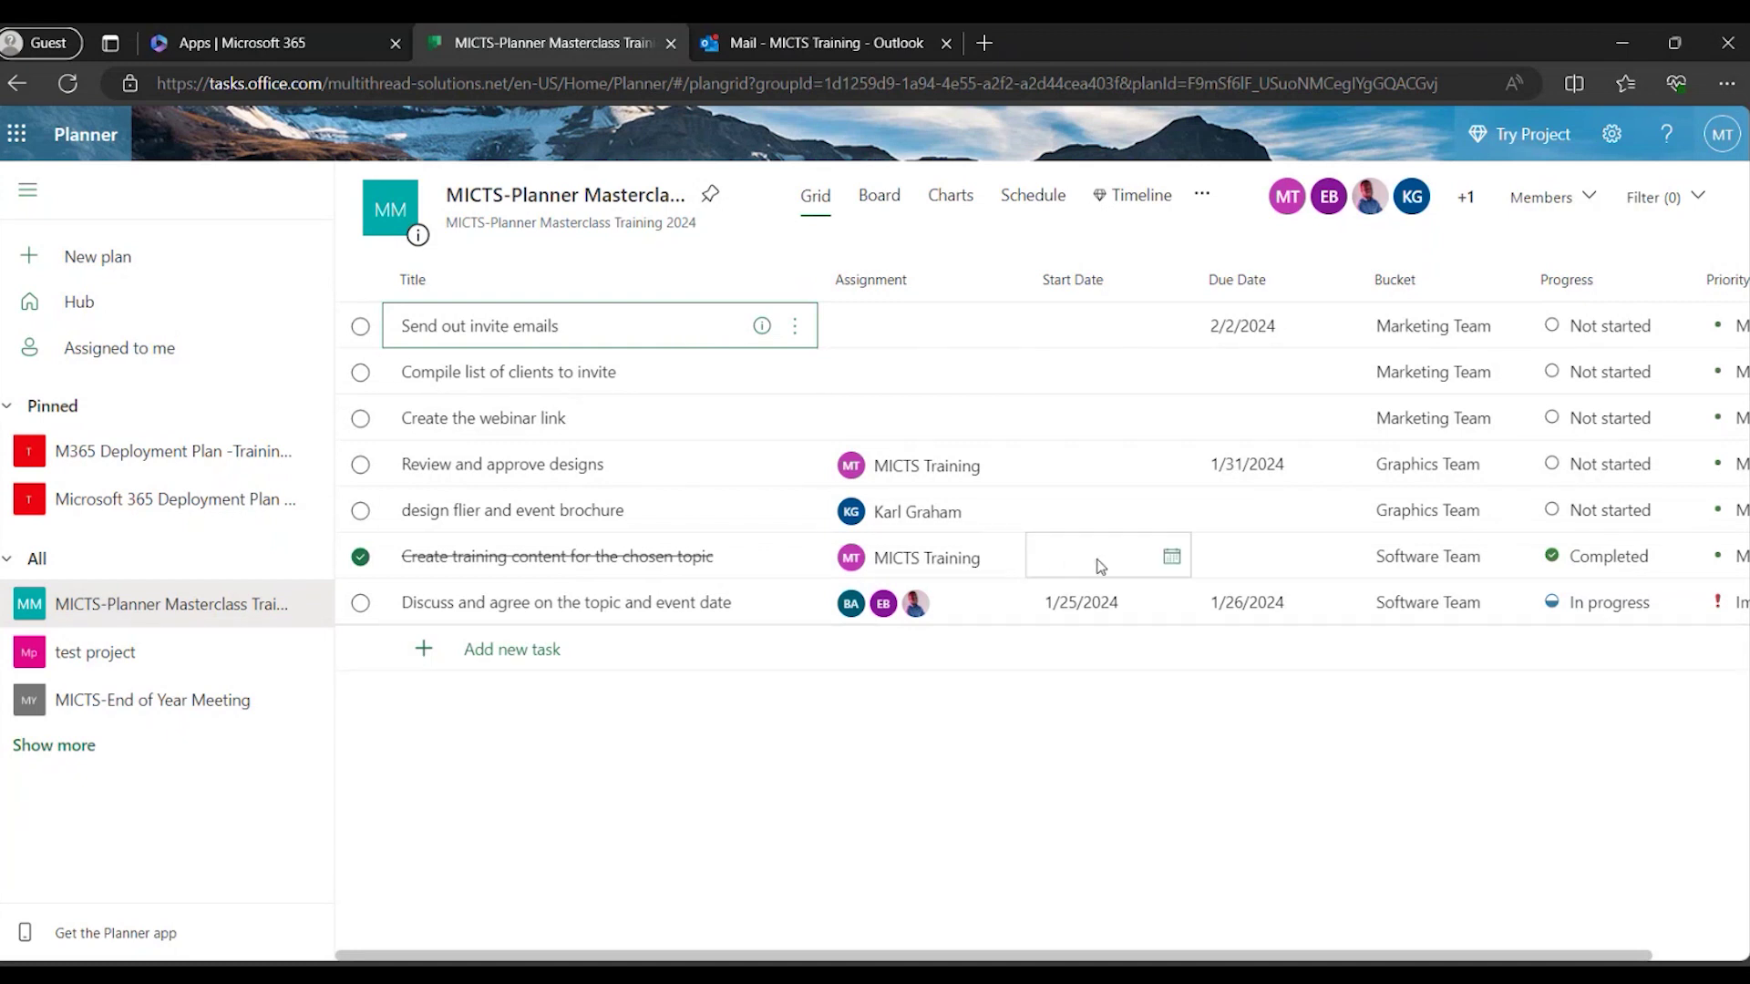
left_click(1172, 558)
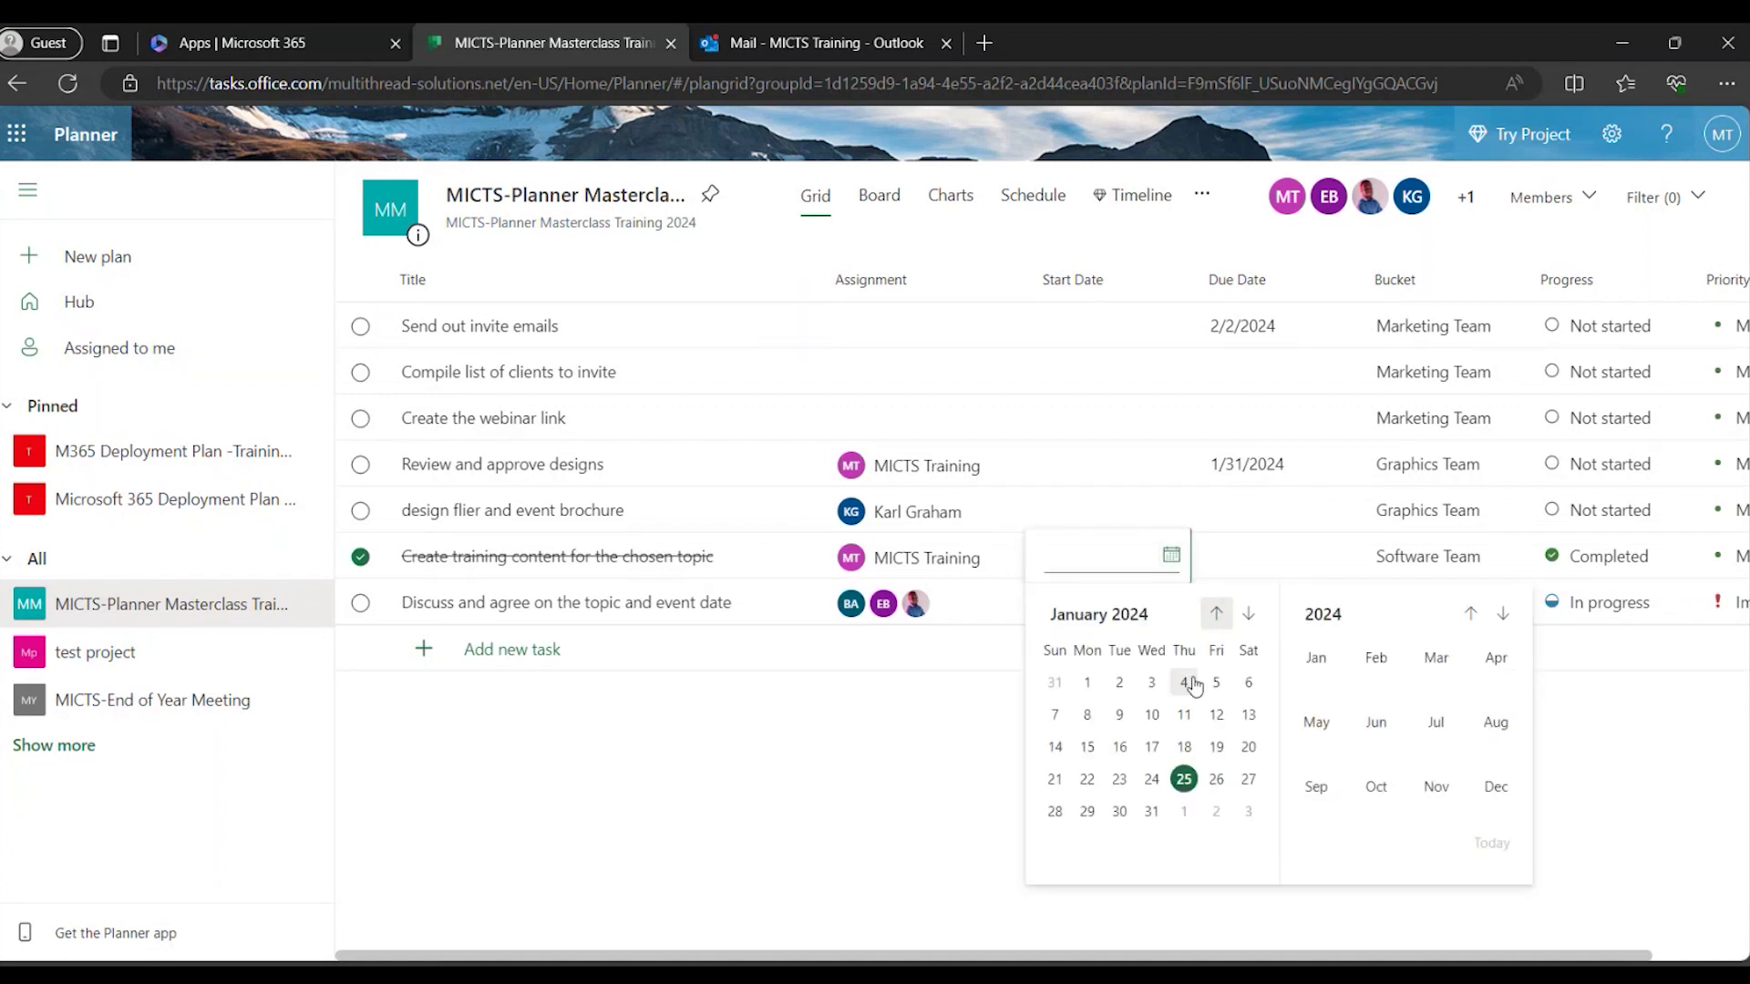
left_click(1152, 822)
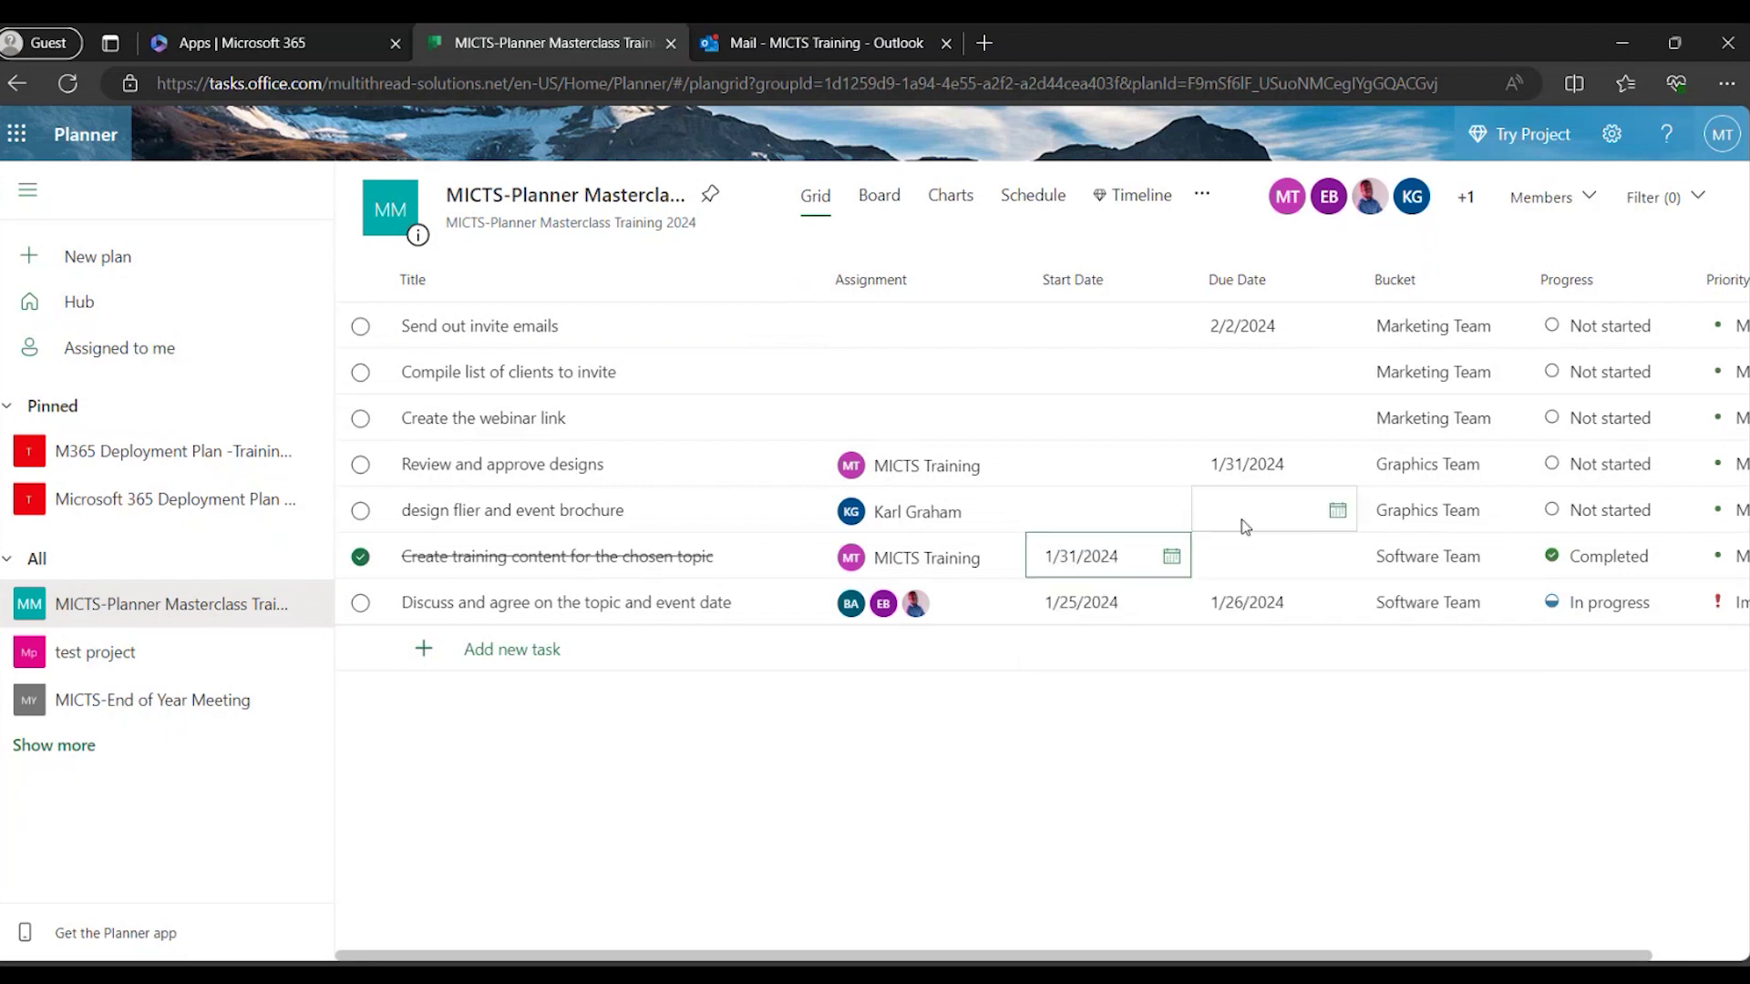
left_click(1335, 555)
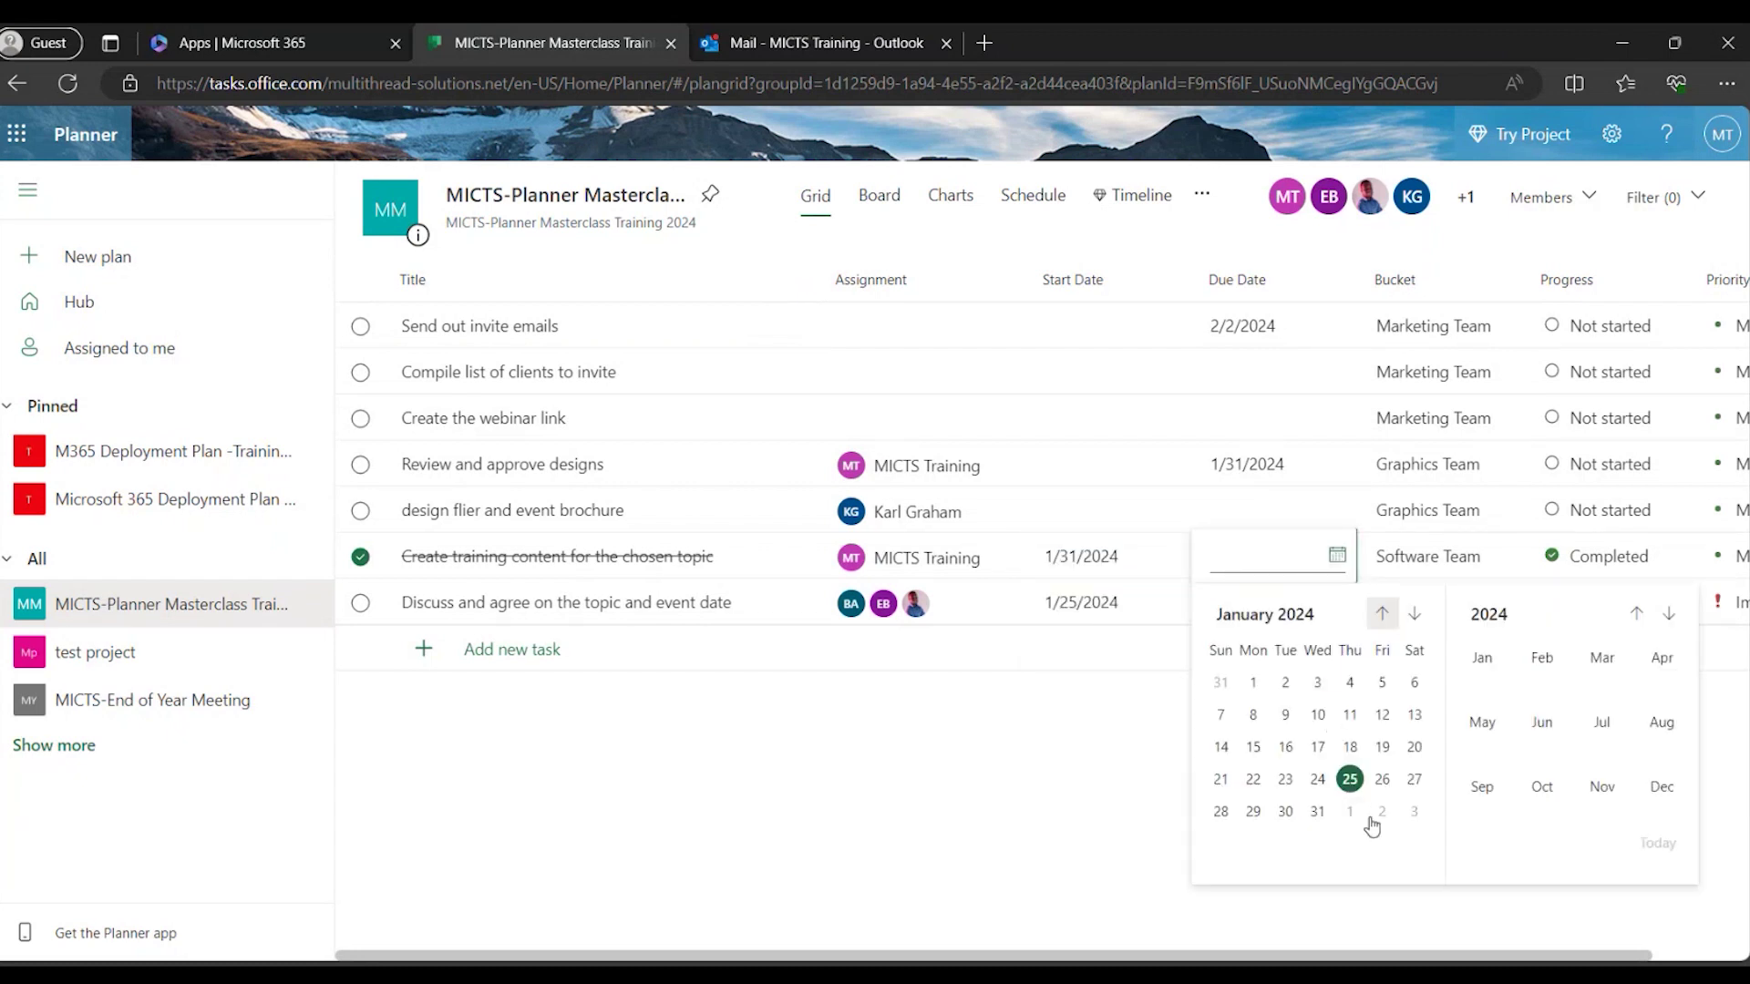
left_click(1384, 811)
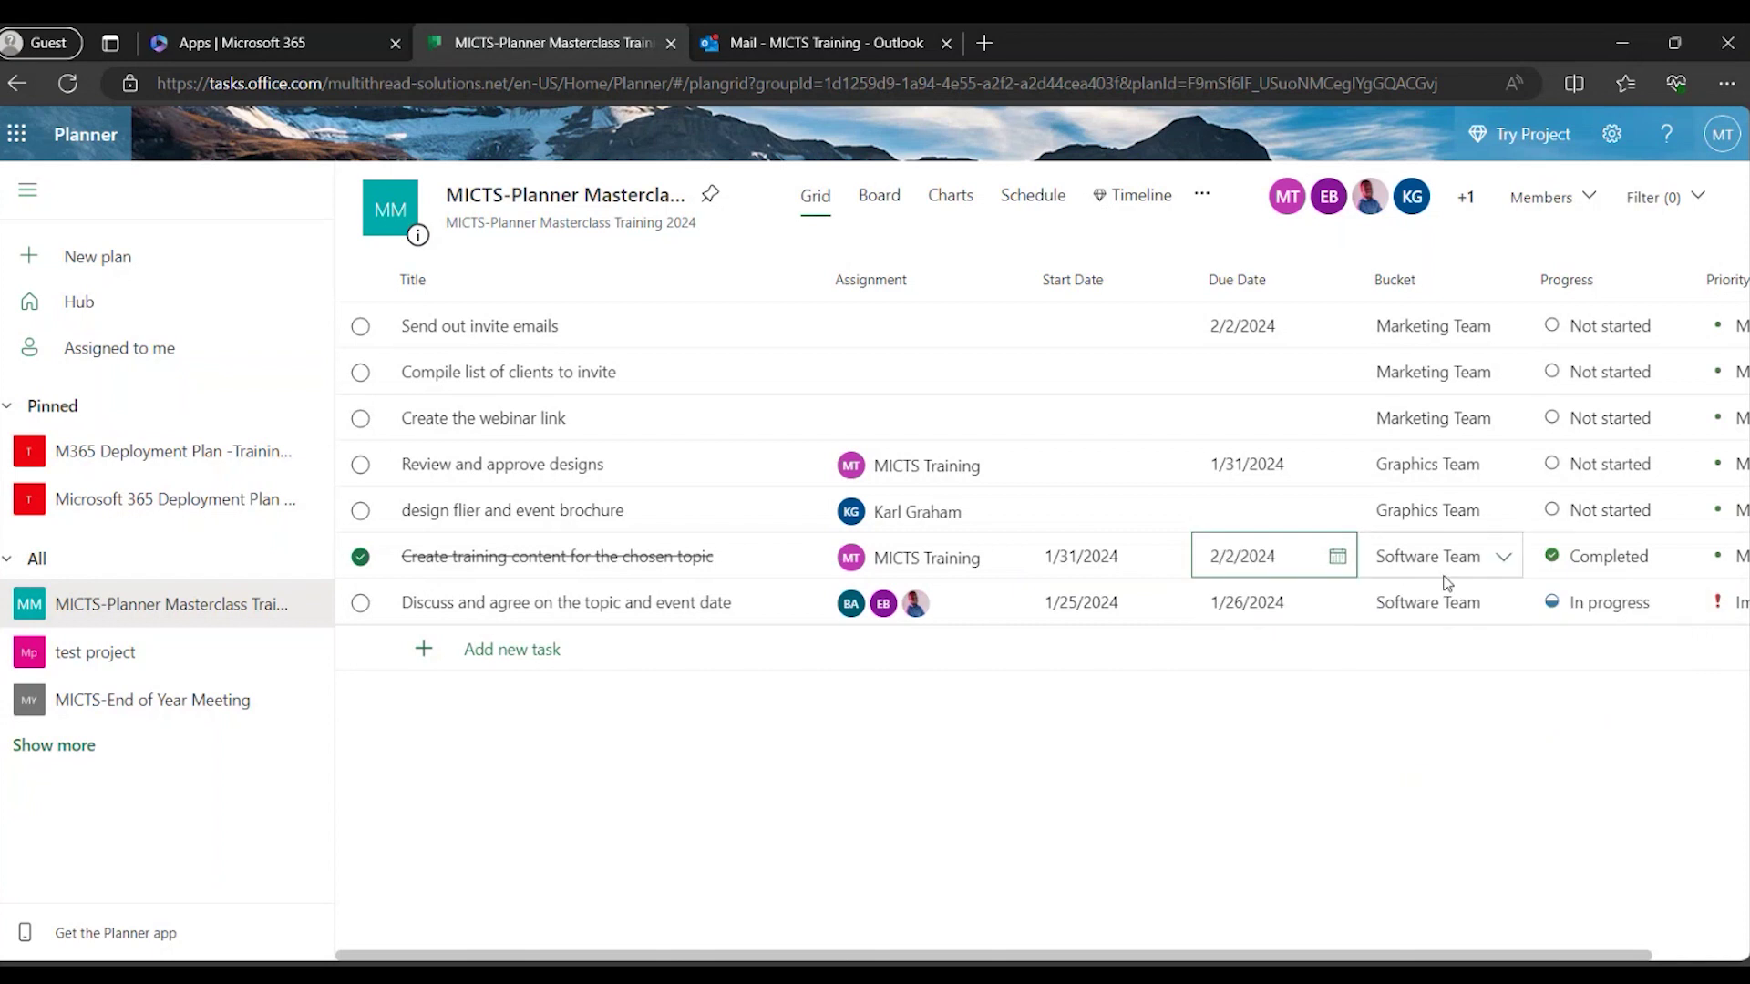
Check the task's bucket stays Software Team, then return to the Board view.
left_click(1503, 561)
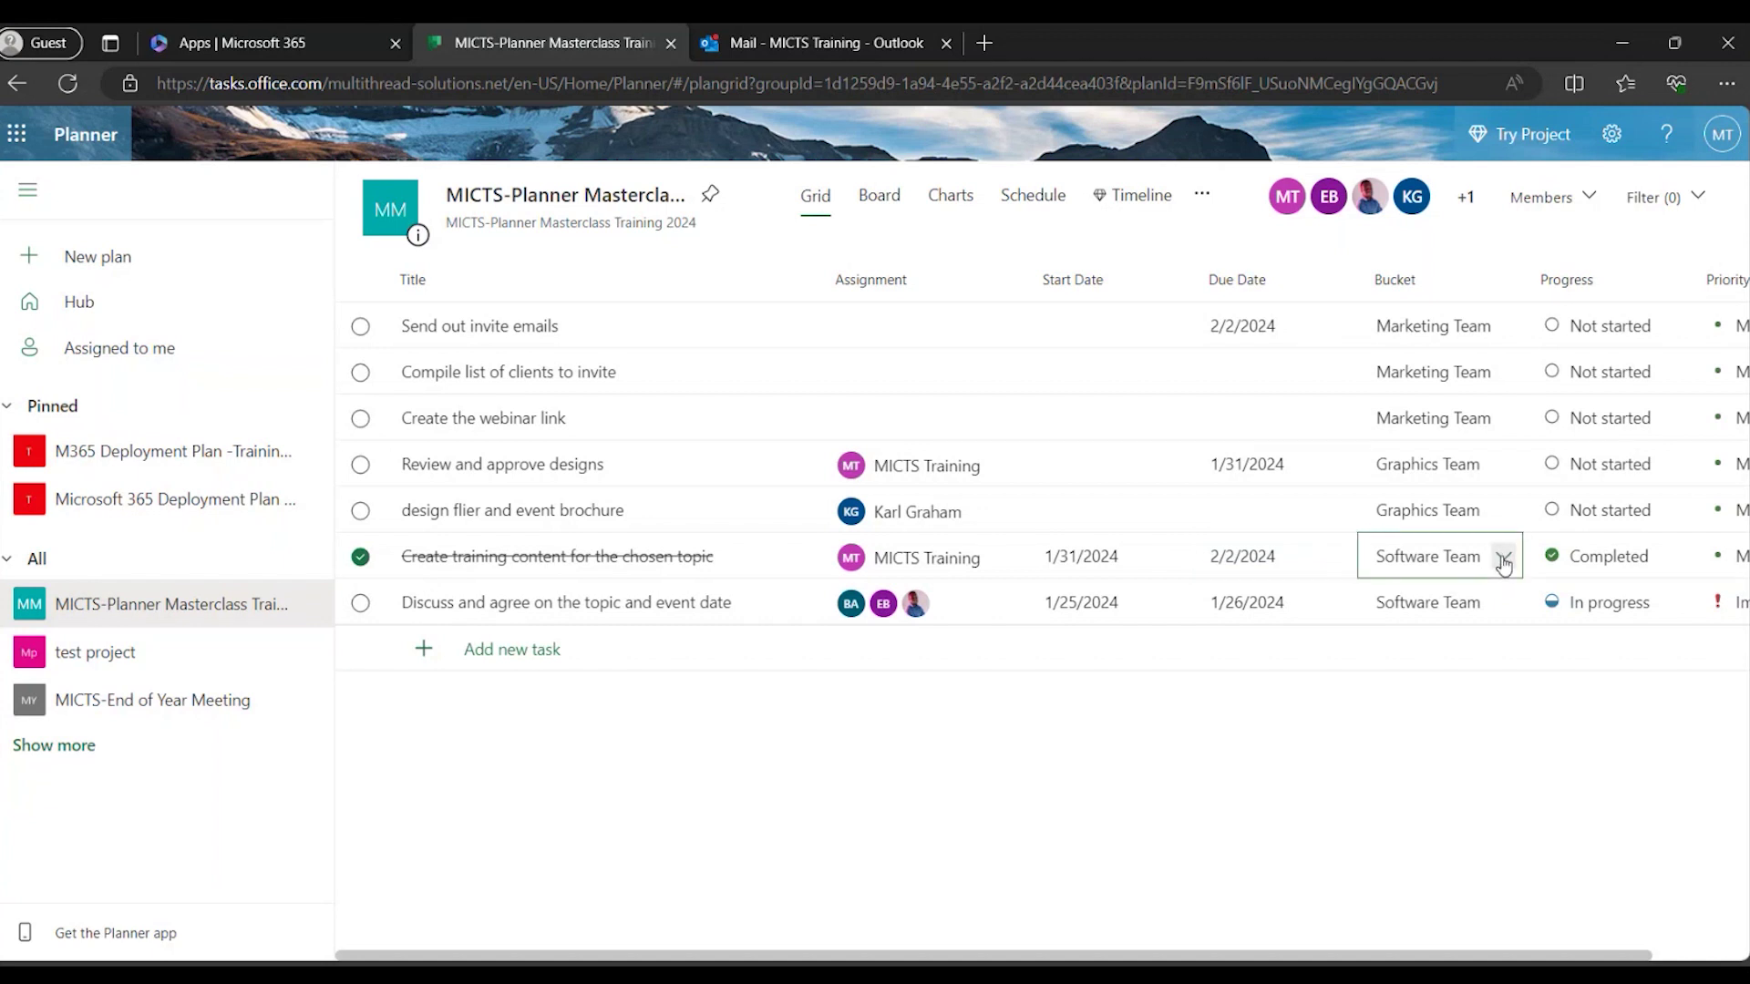
left_click(1503, 561)
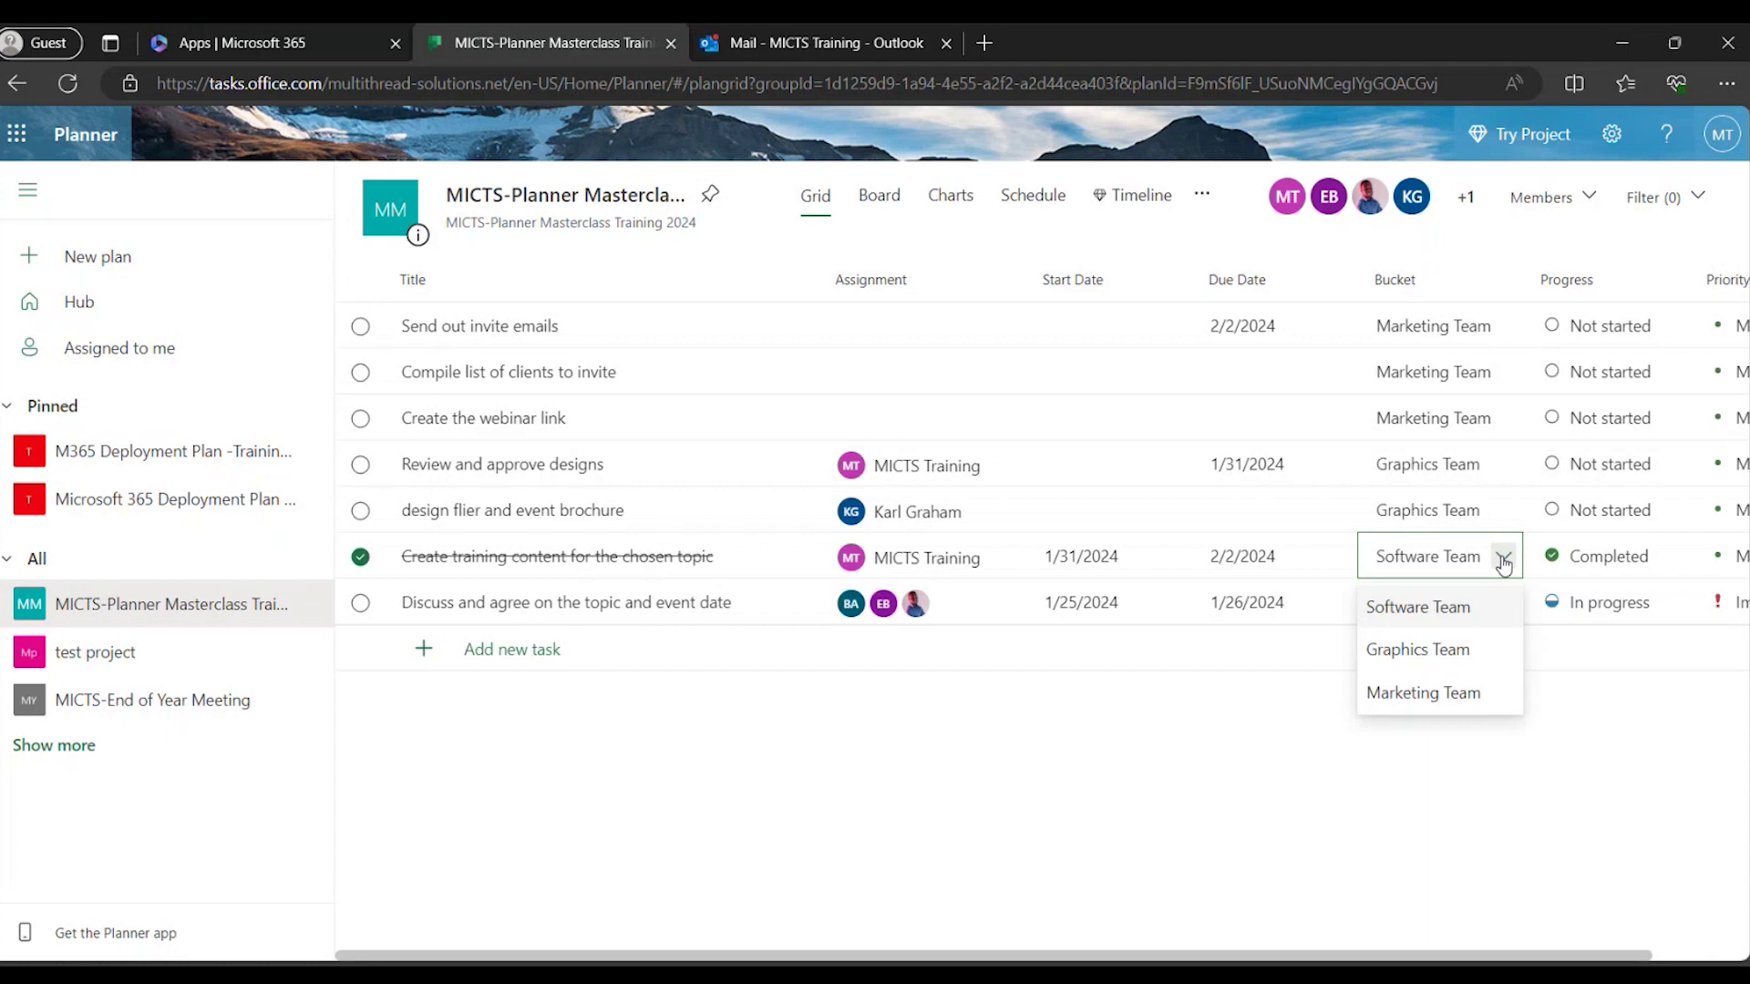
left_click(1303, 692)
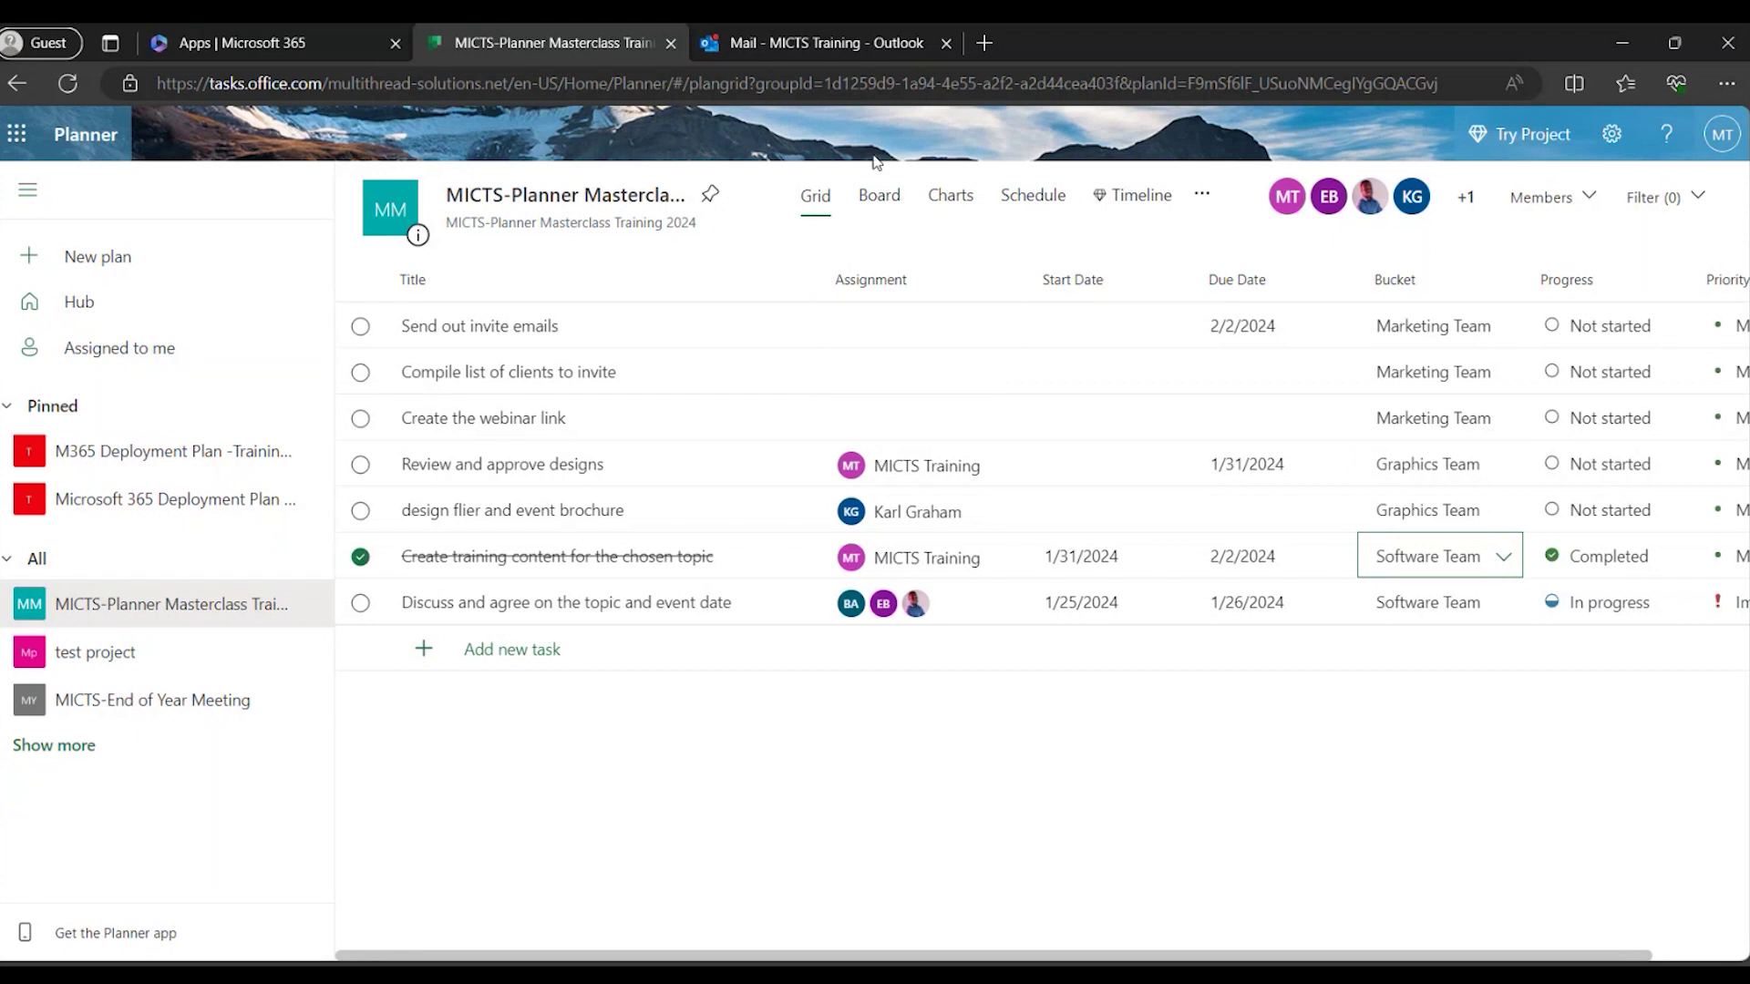
left_click(884, 204)
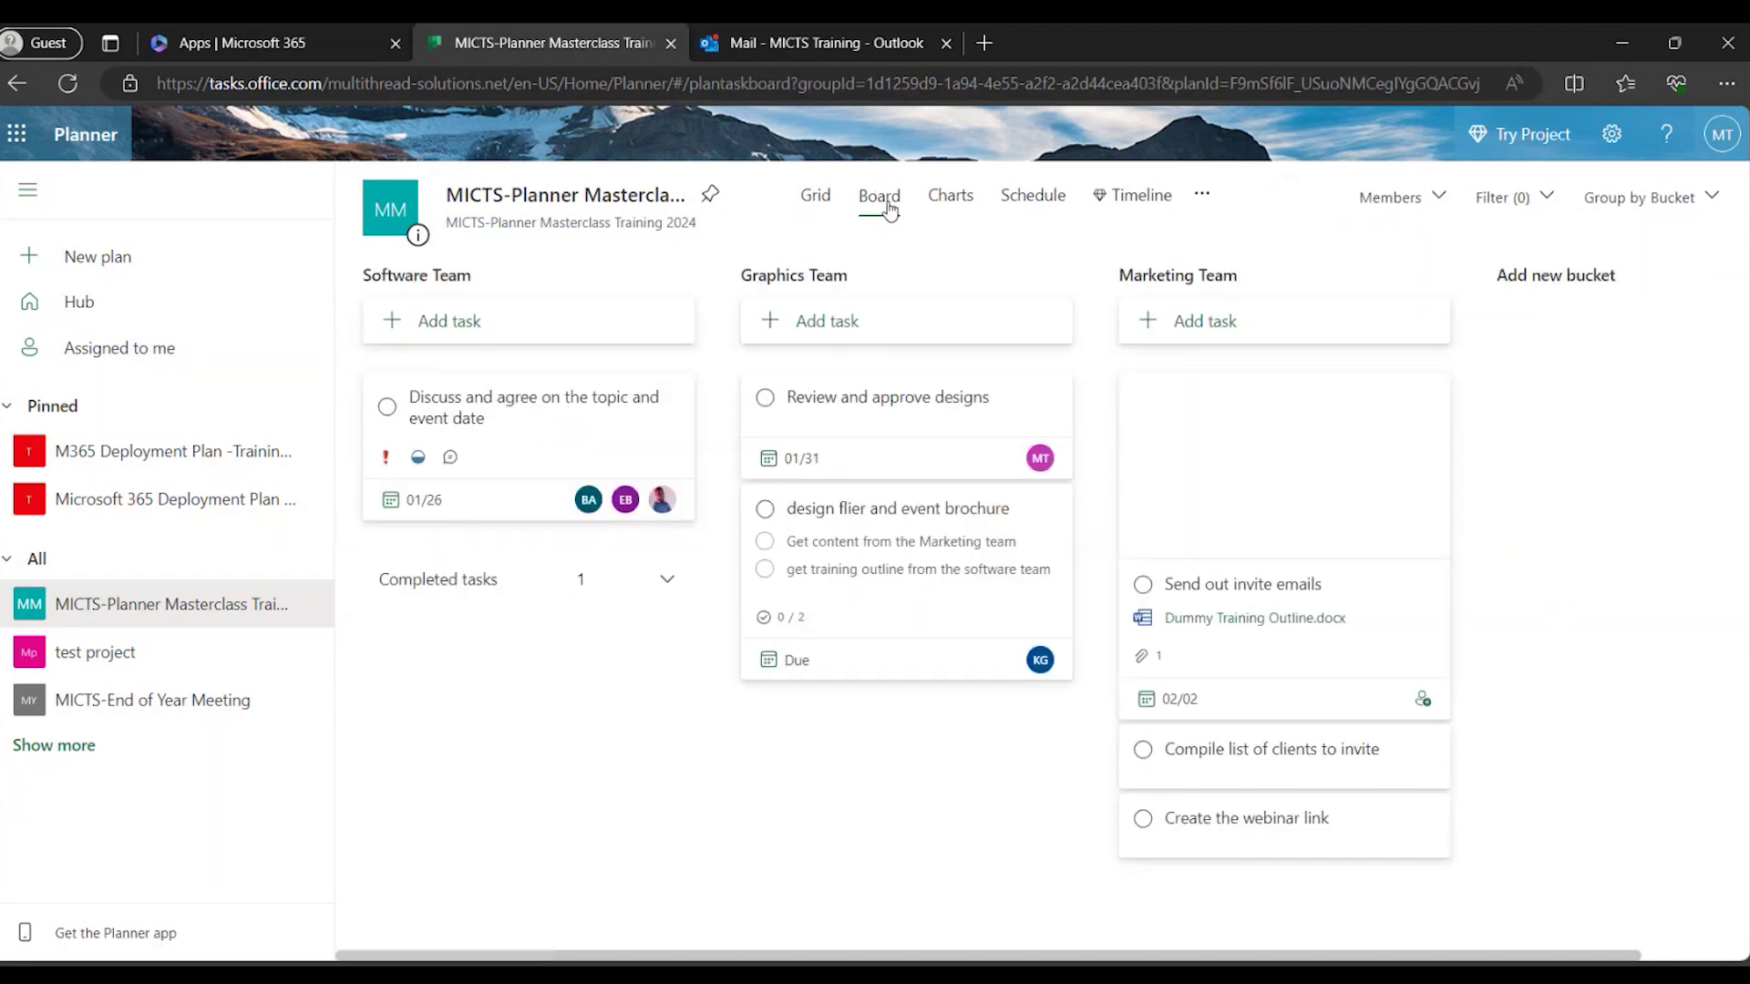
Review the Charts view: 5 not started, 1 in progress, 1 completed, mostly Medium priority.
left_click(952, 205)
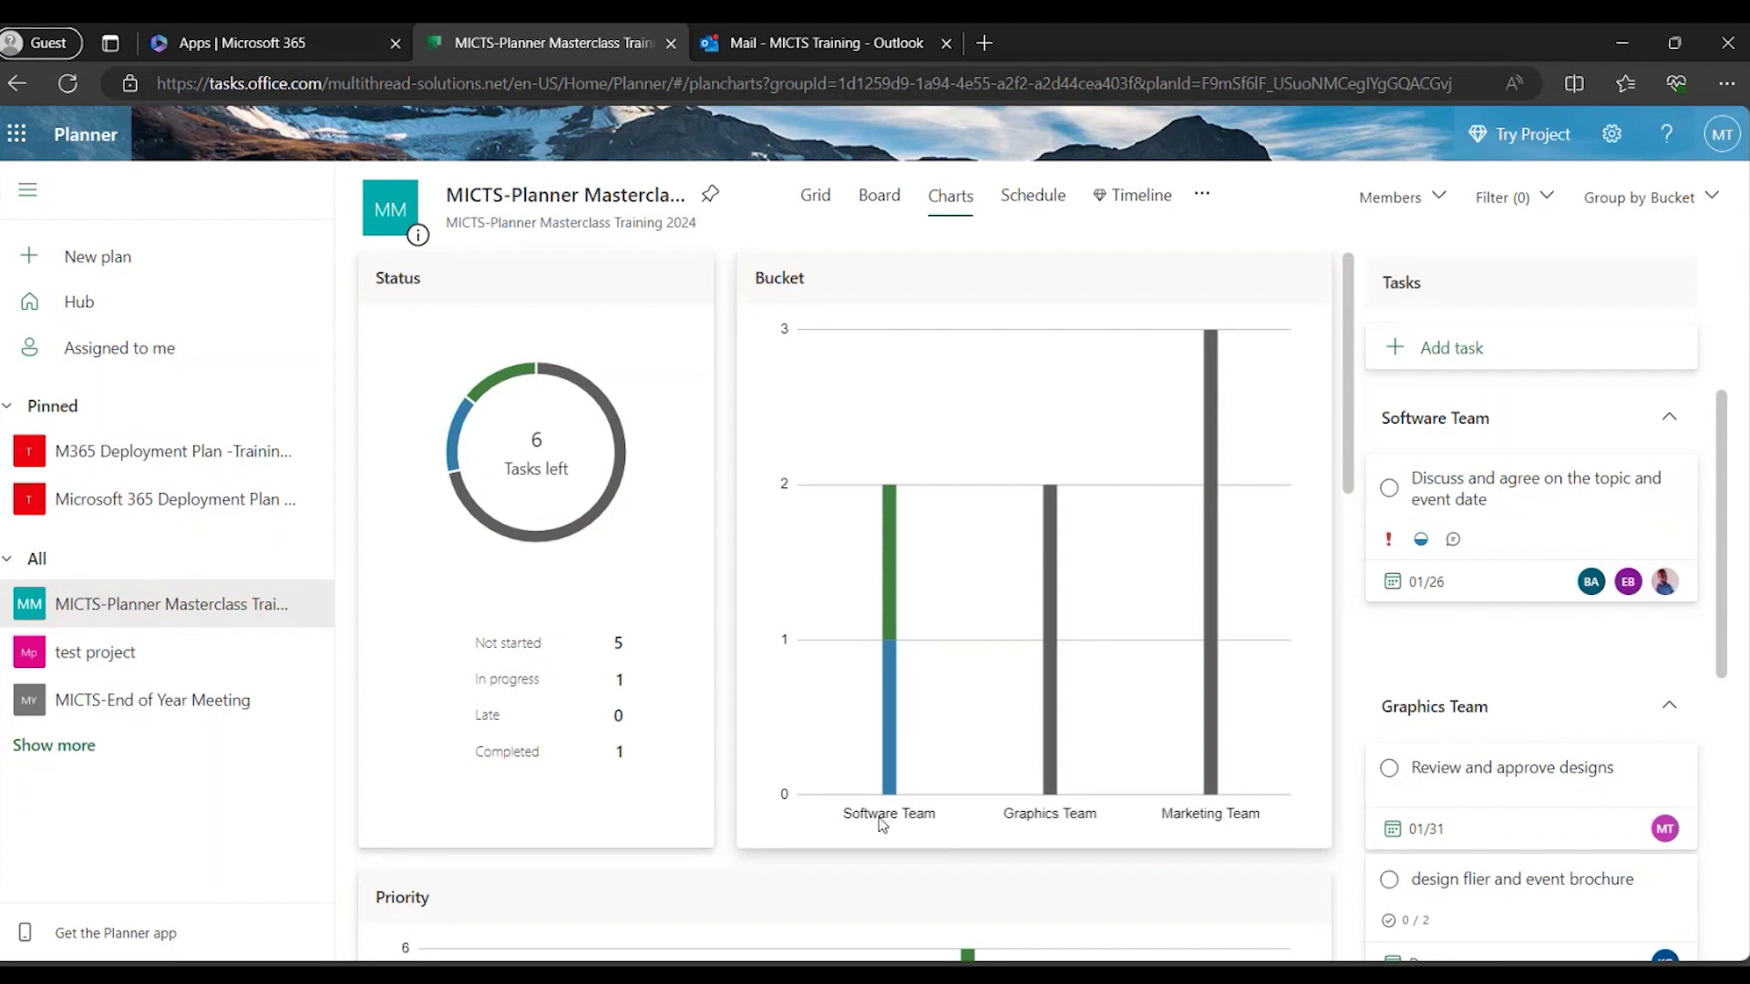
mouse_move(1225, 641)
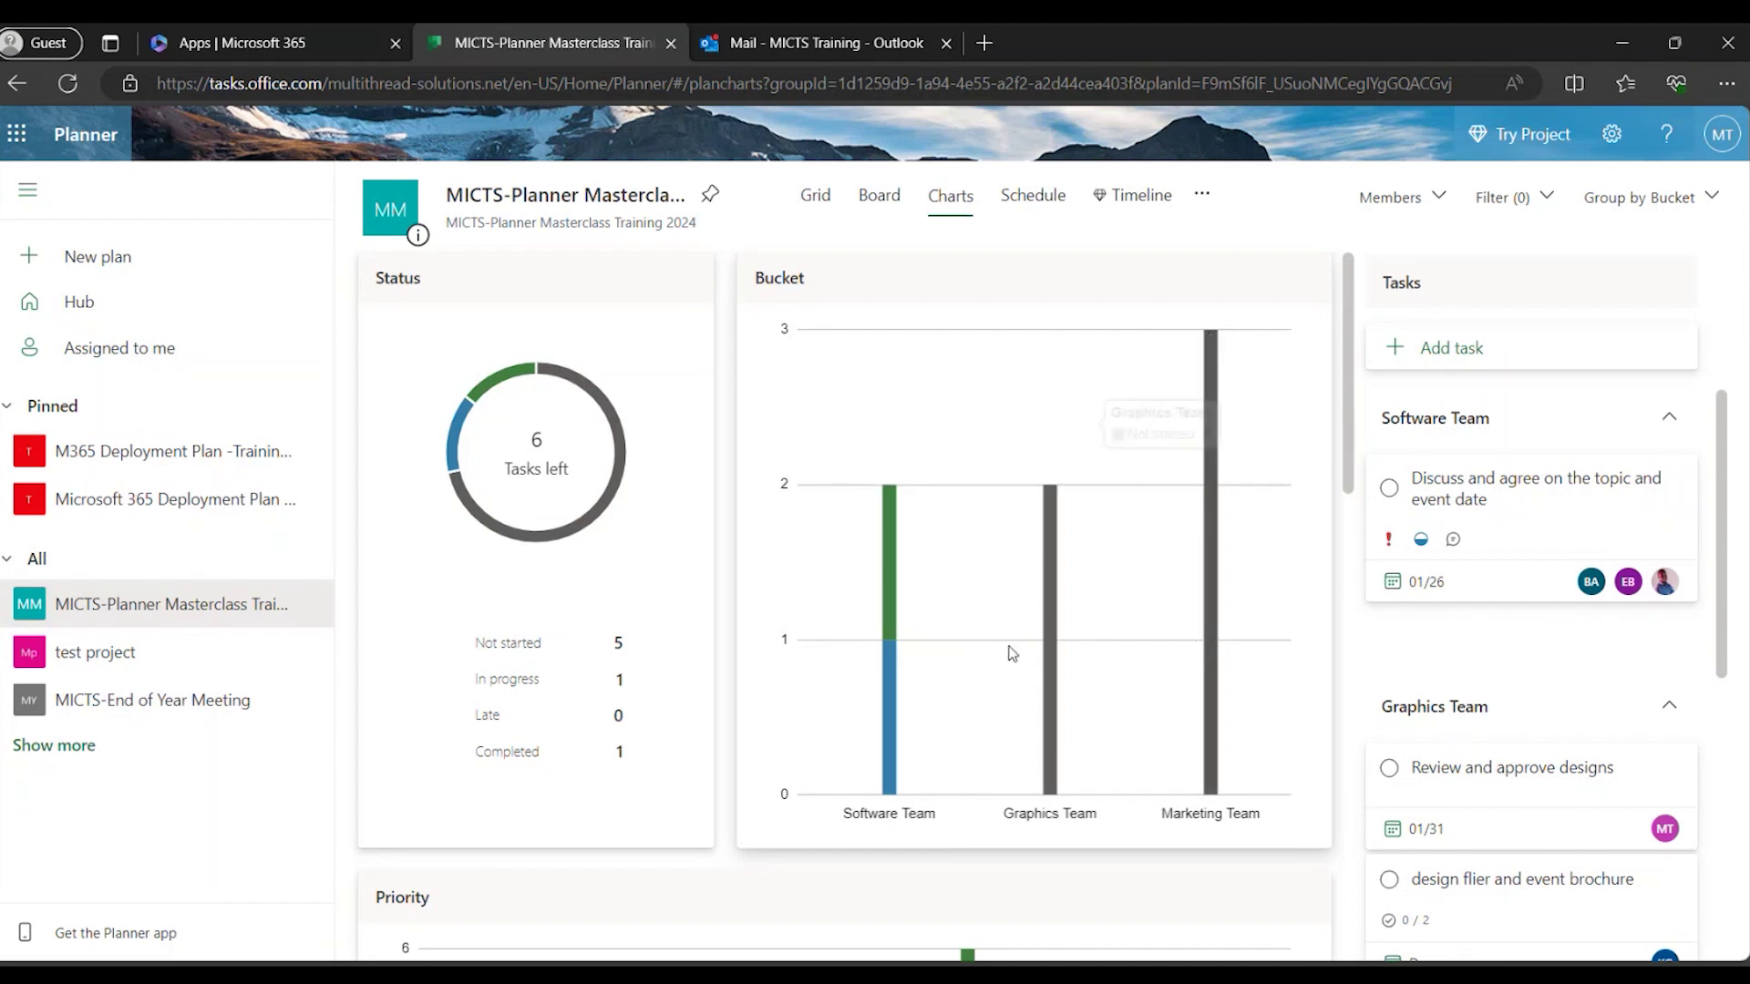
mouse_move(504, 386)
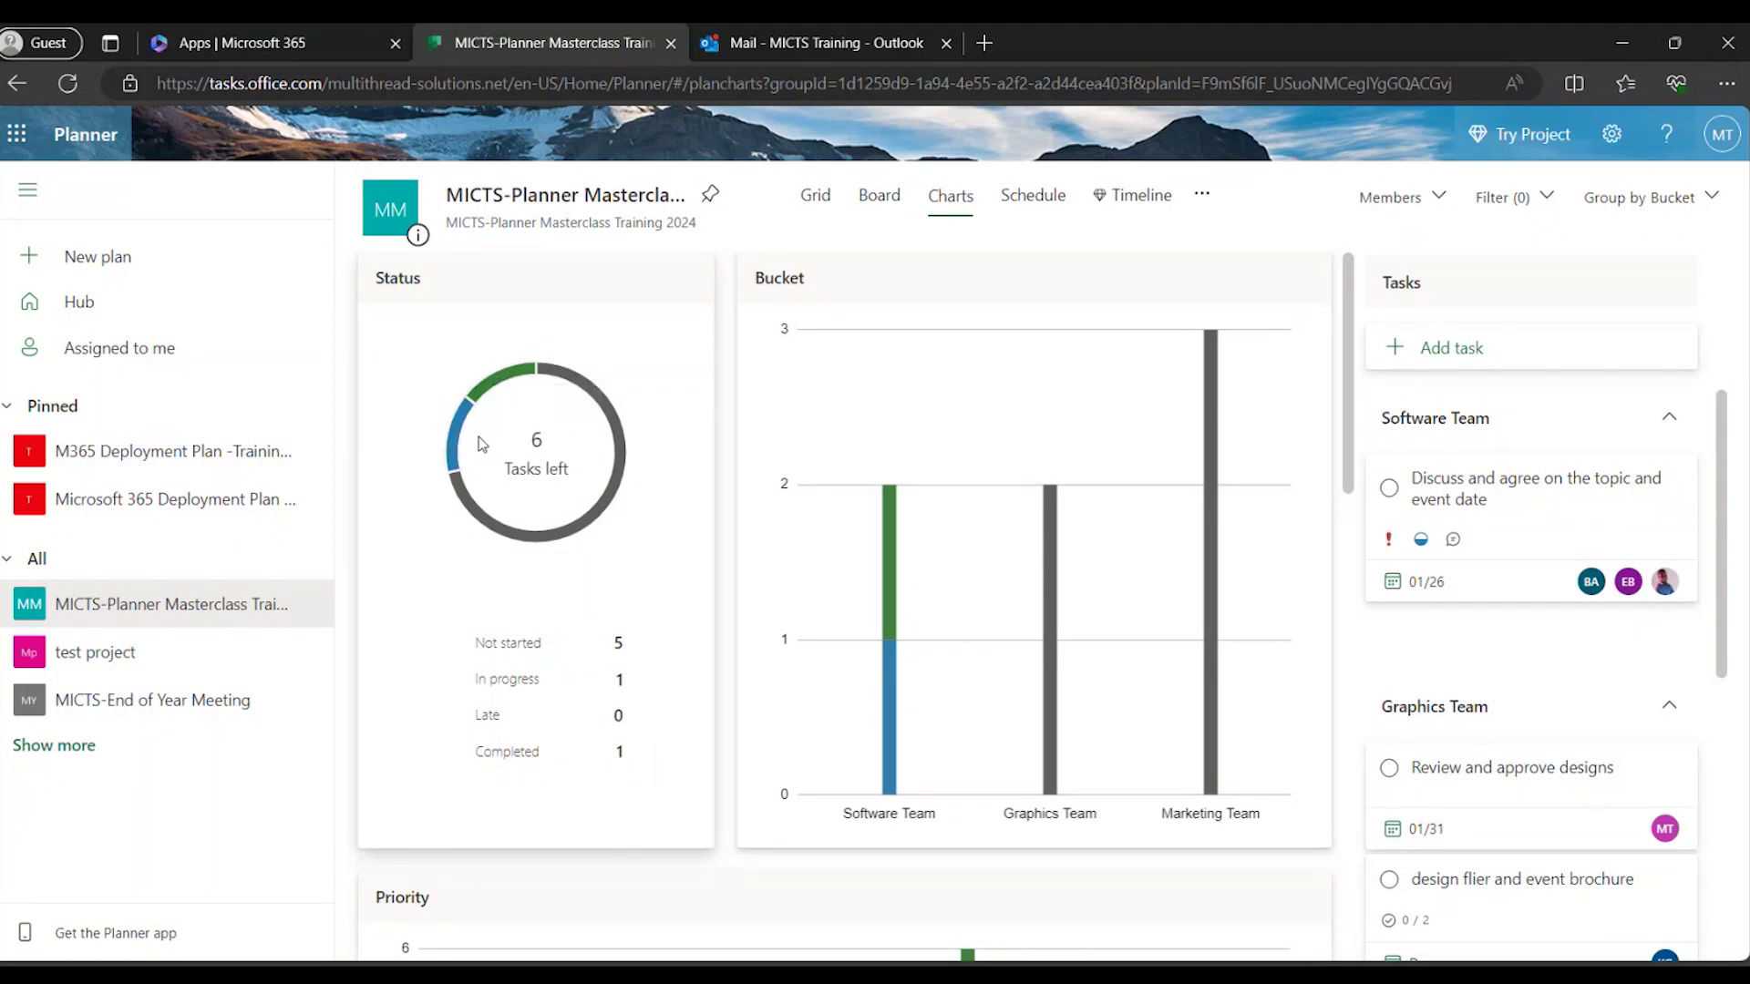
mouse_move(889, 567)
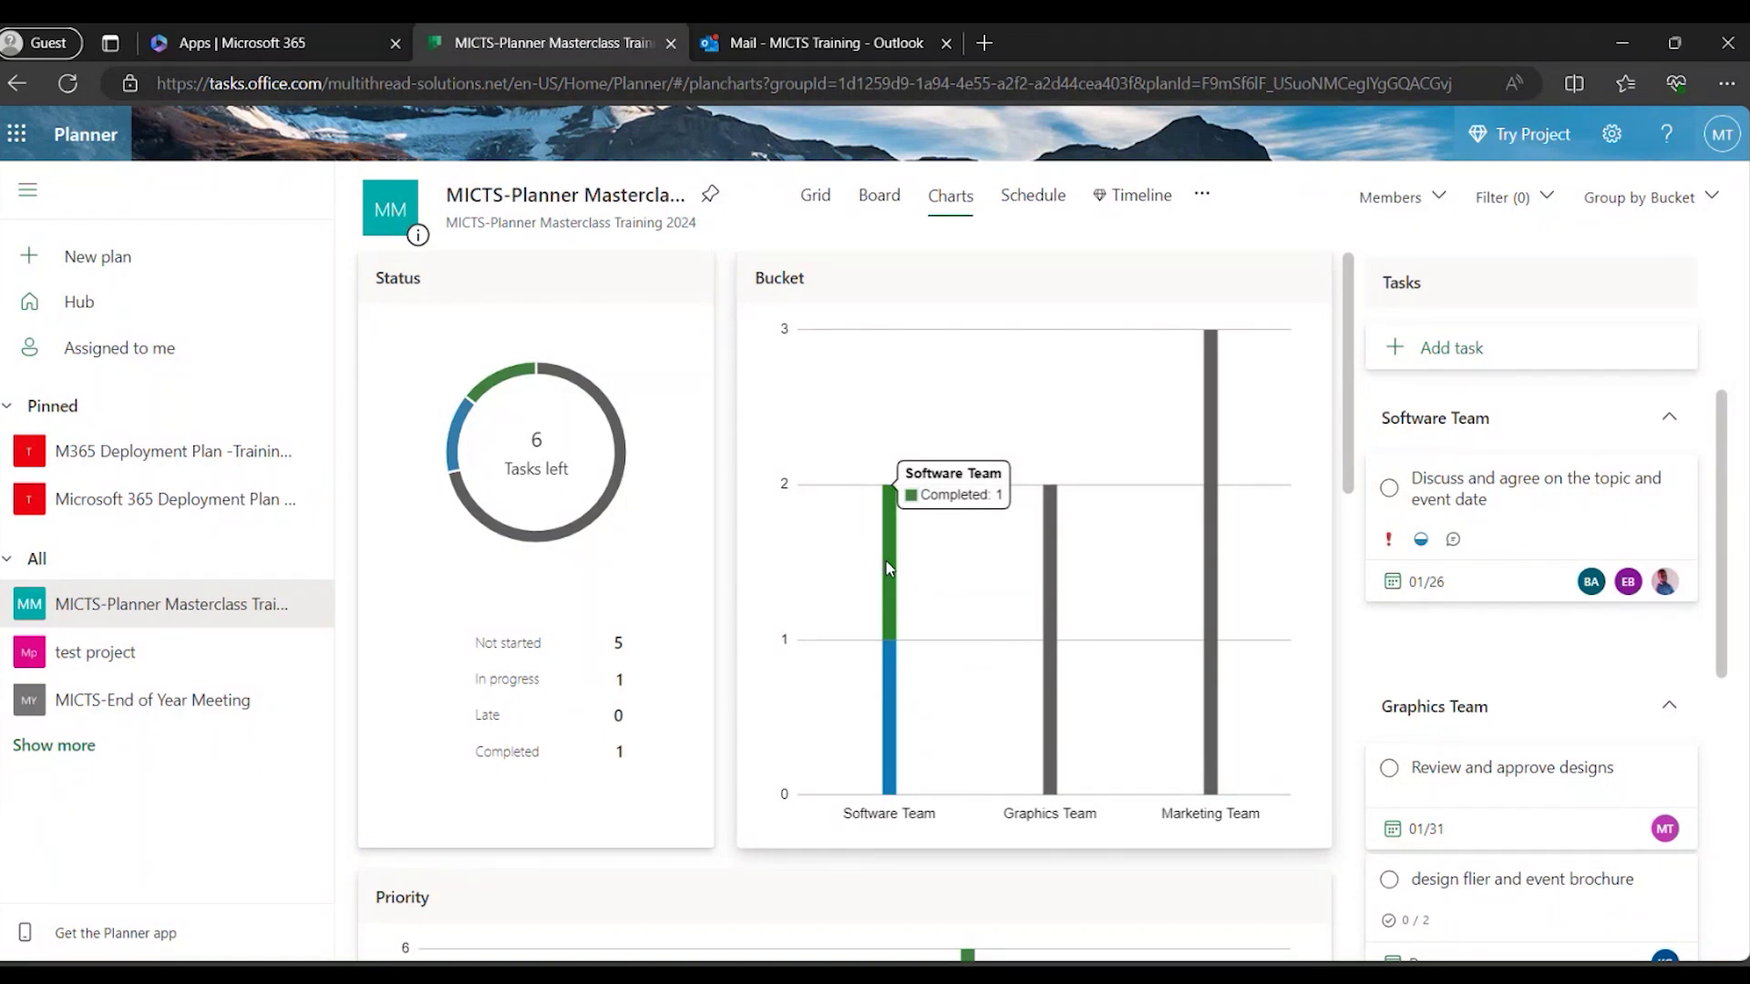
mouse_move(890, 676)
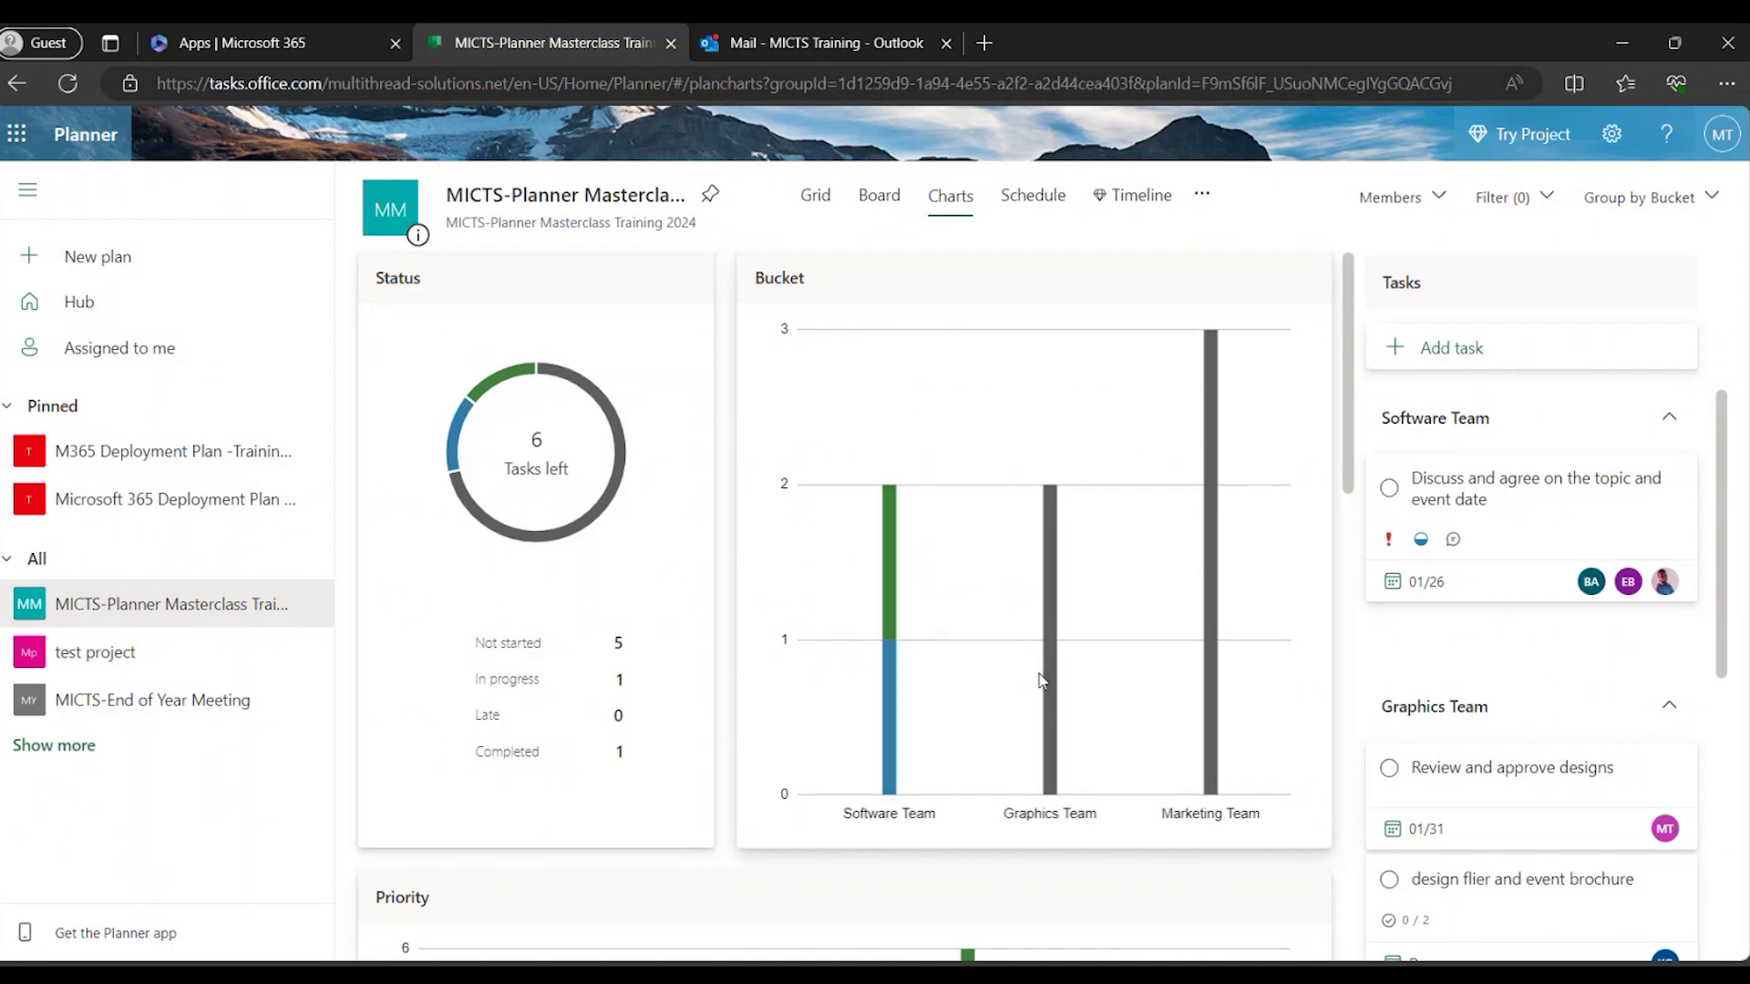
mouse_move(1054, 672)
mouse_move(1219, 707)
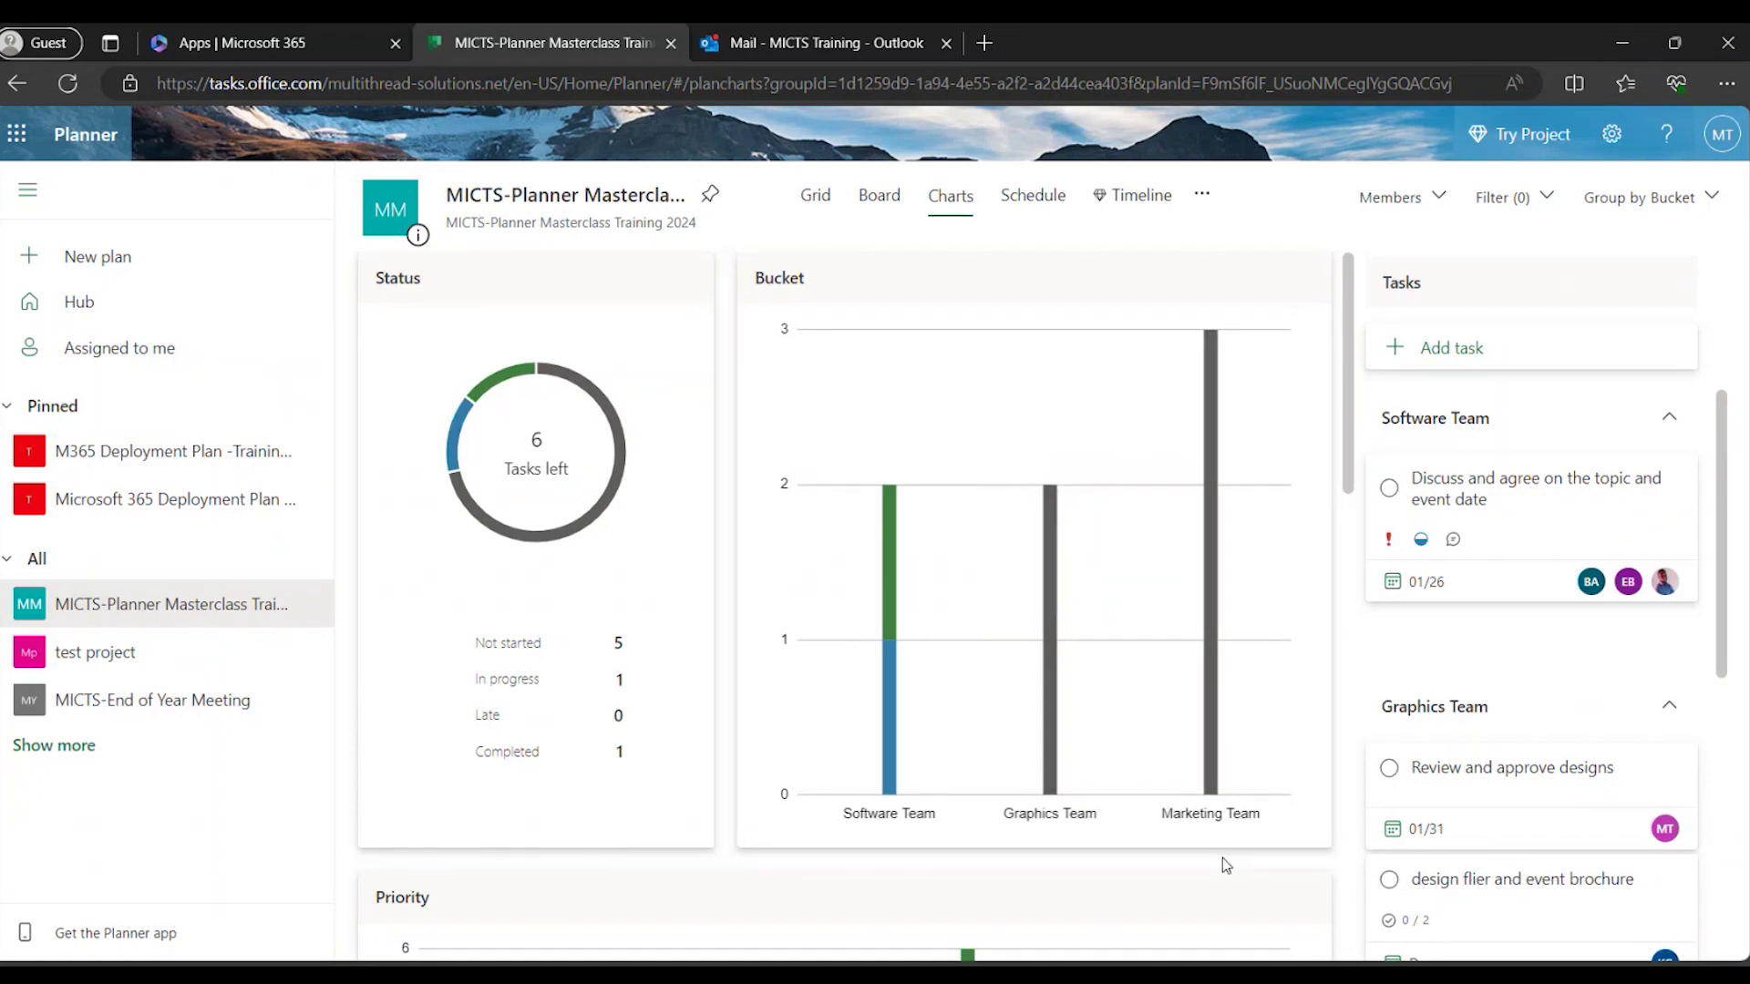
scroll(1222, 857, "down", 3)
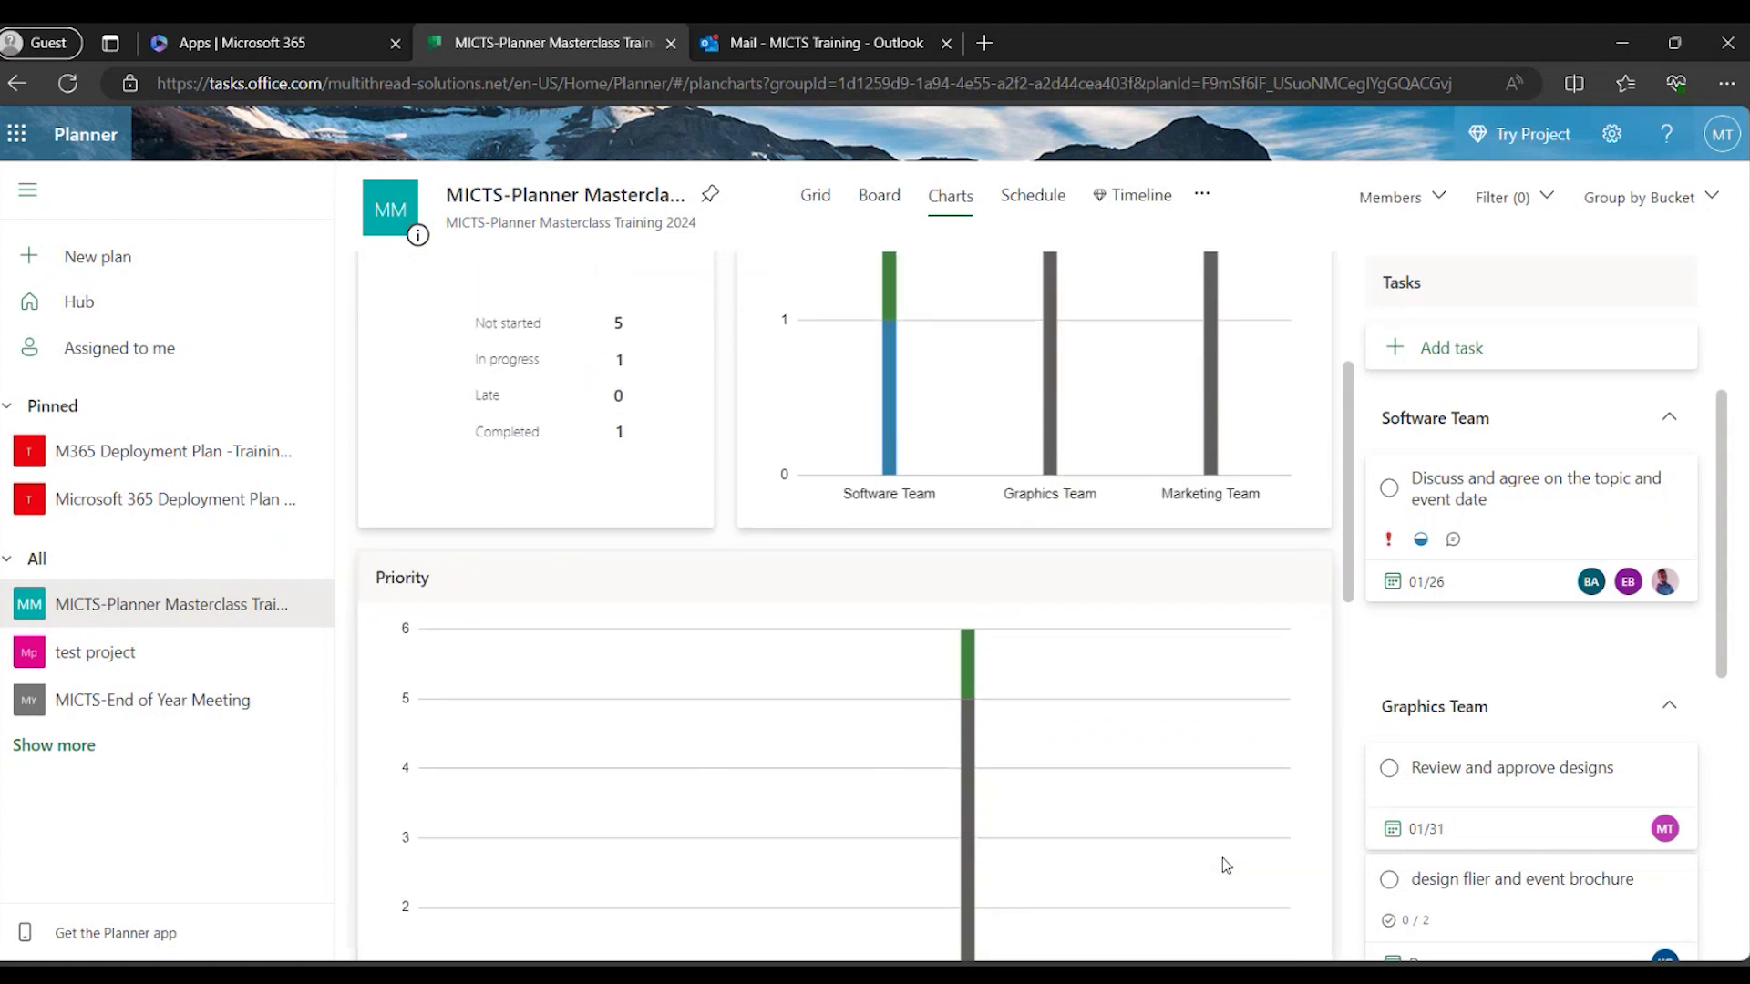
scroll(1222, 856, "down", 2)
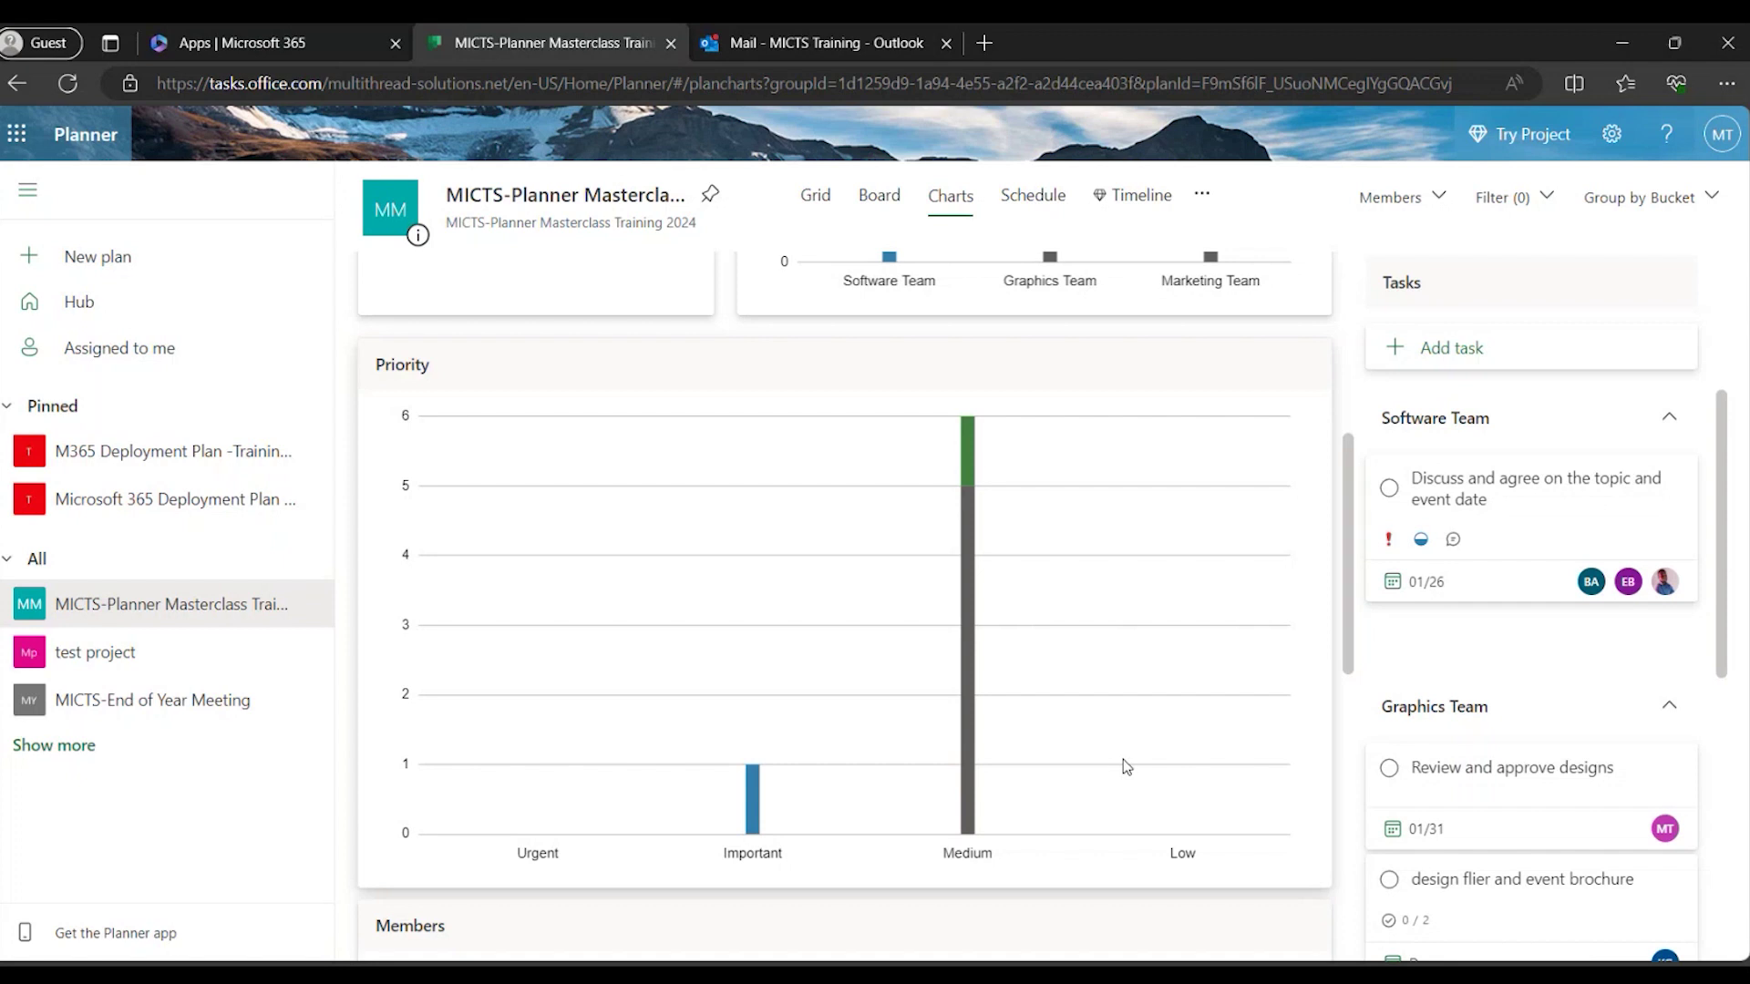
mouse_move(754, 819)
scroll(1189, 820, "down", 3)
scroll(1192, 822, "down", 1)
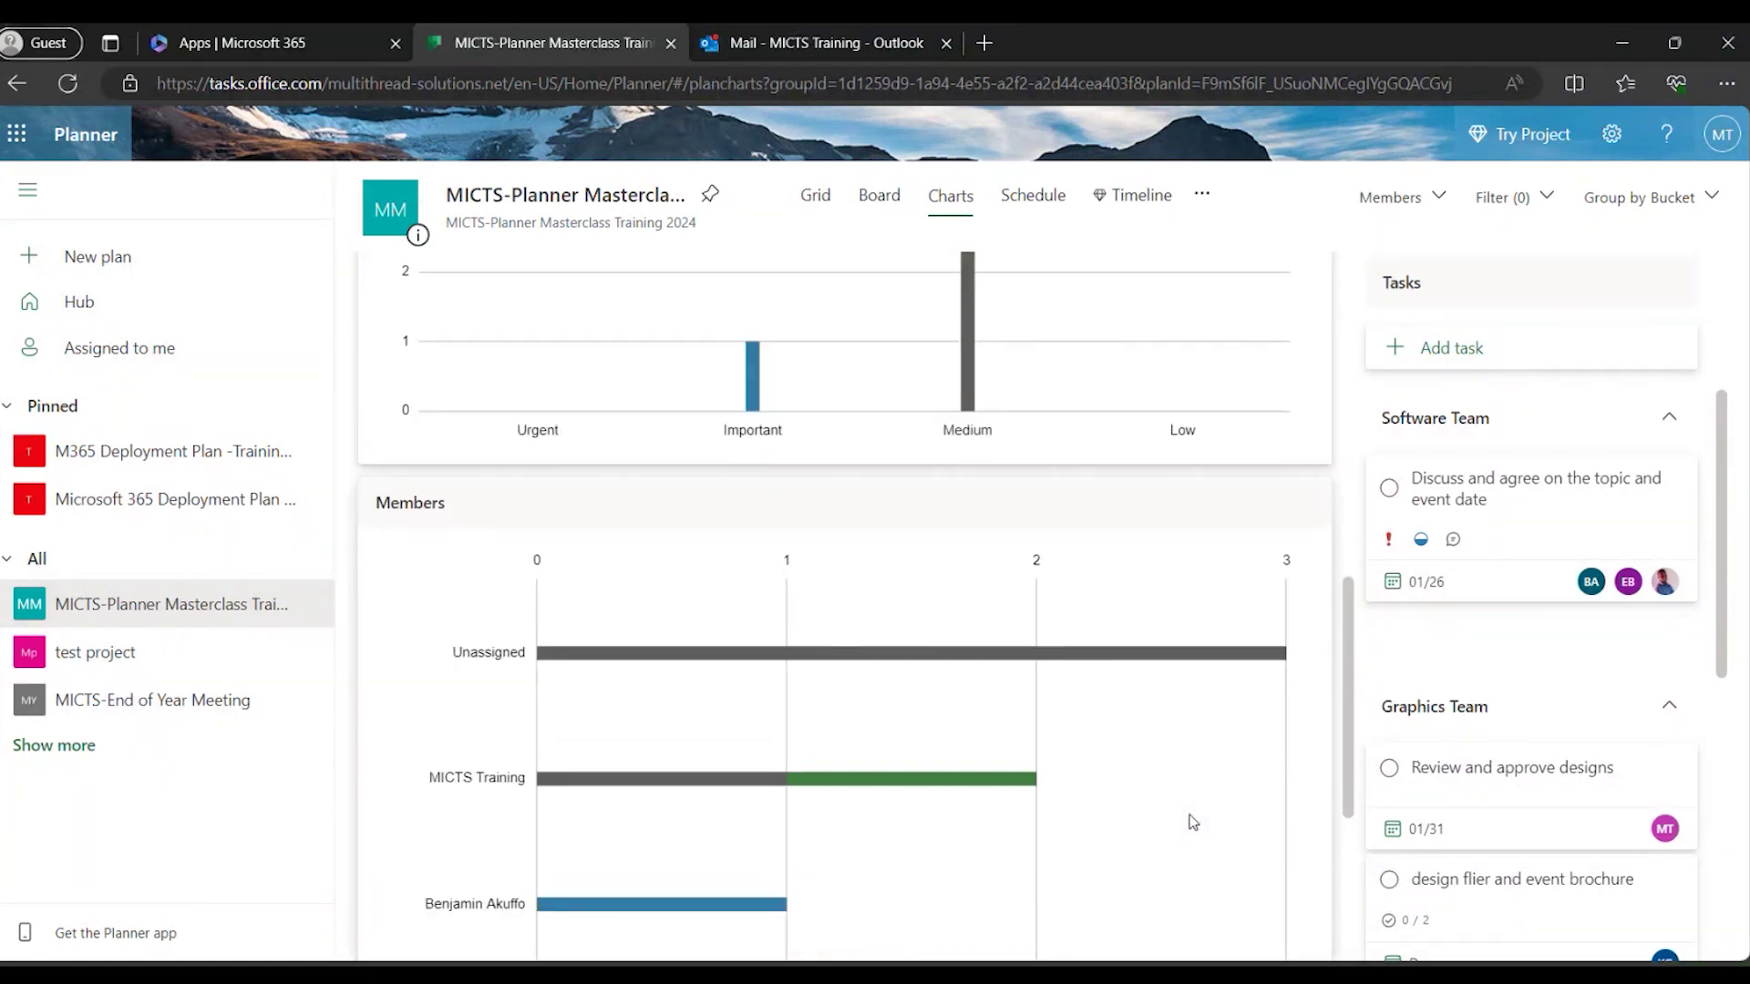
scroll(1146, 808, "down", 2)
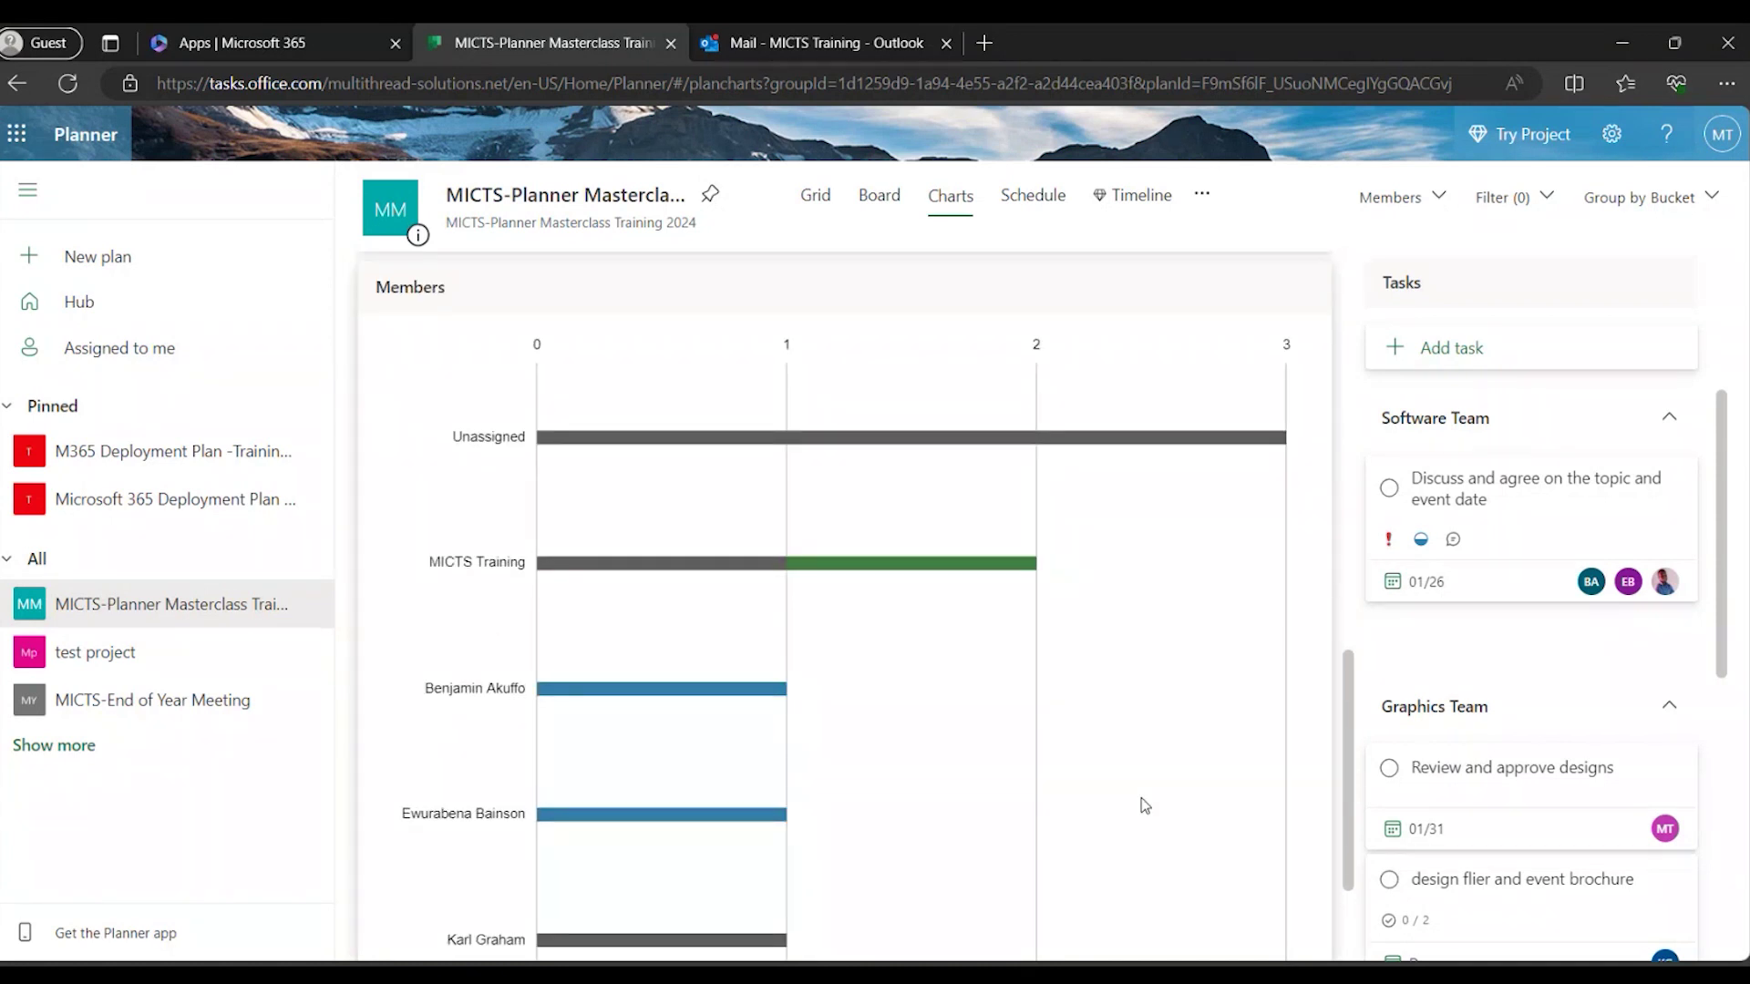
scroll(1144, 806, "down", 1)
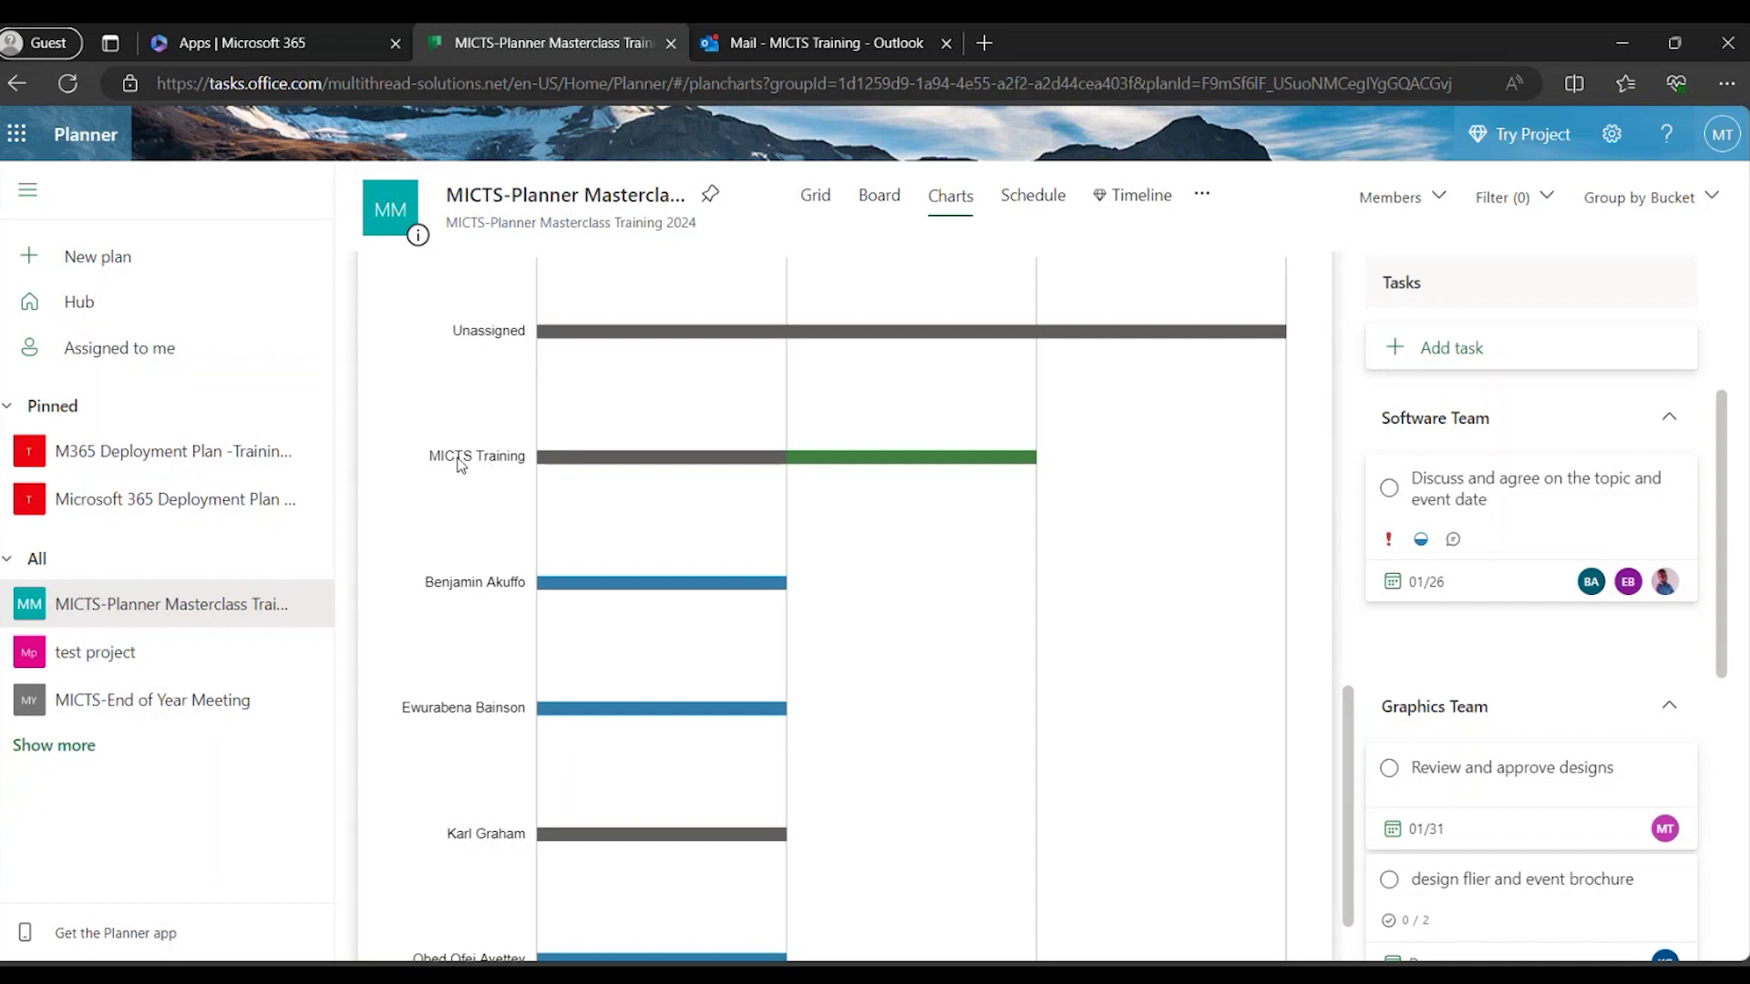
mouse_move(643, 474)
mouse_move(846, 466)
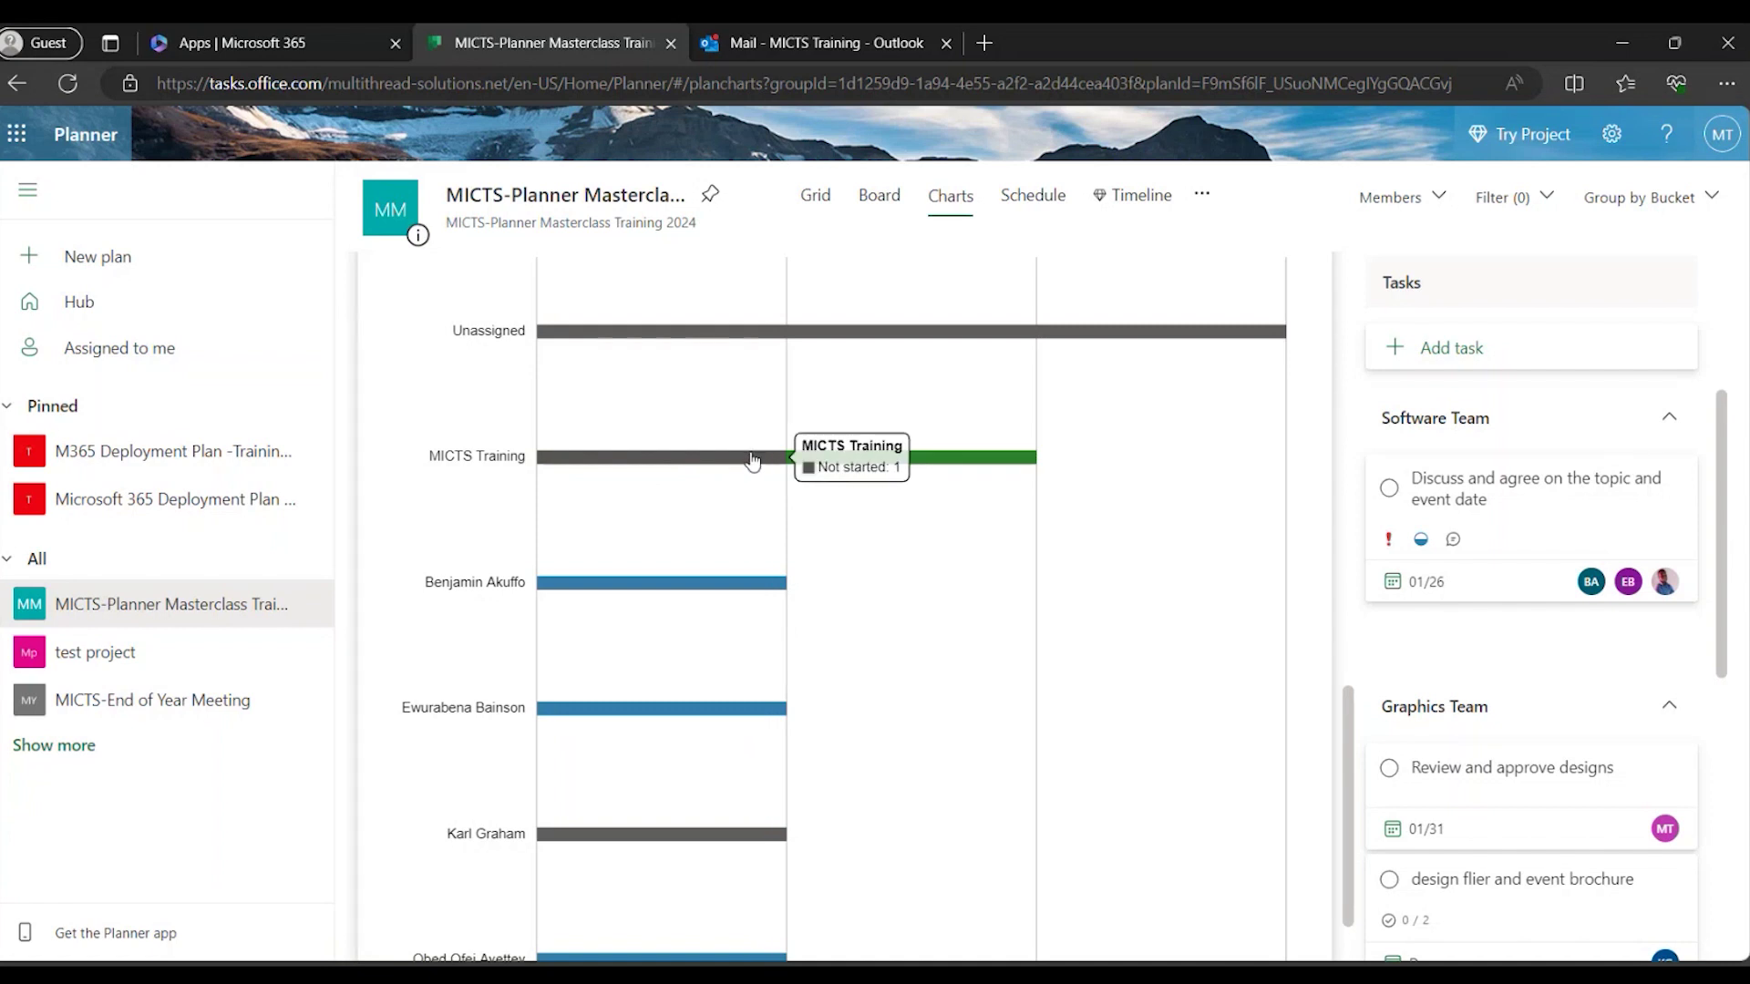
mouse_move(534, 588)
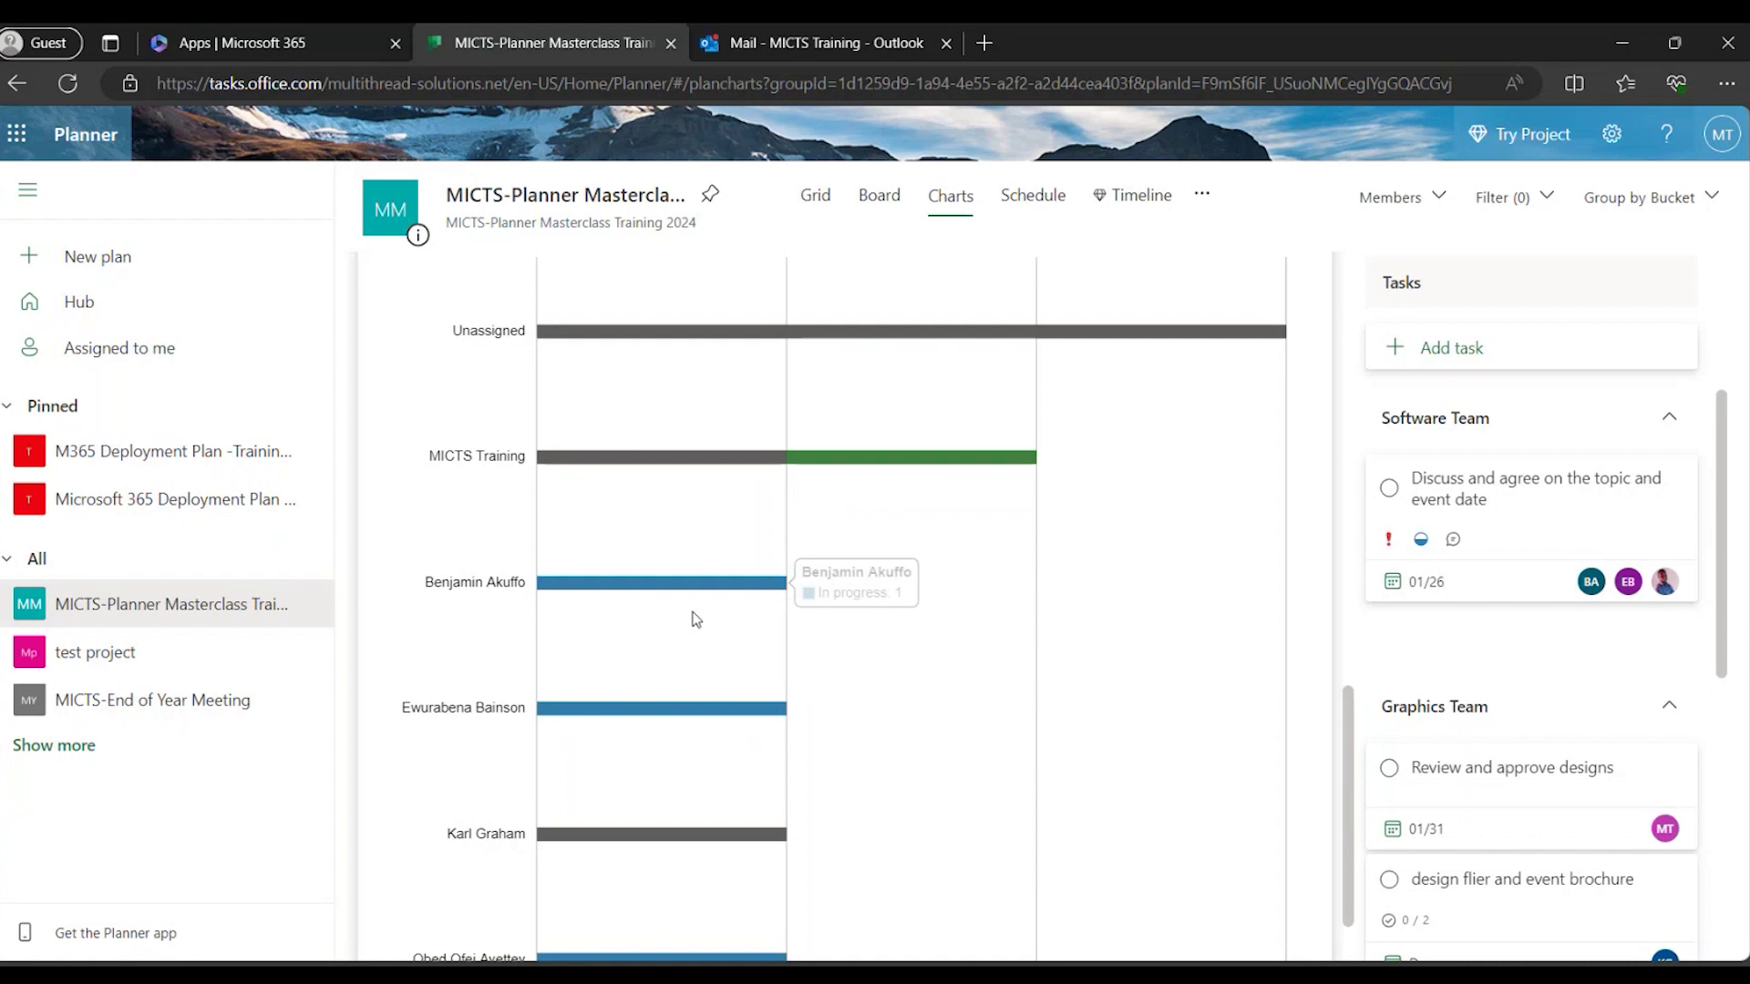
scroll(708, 593, "down", 1)
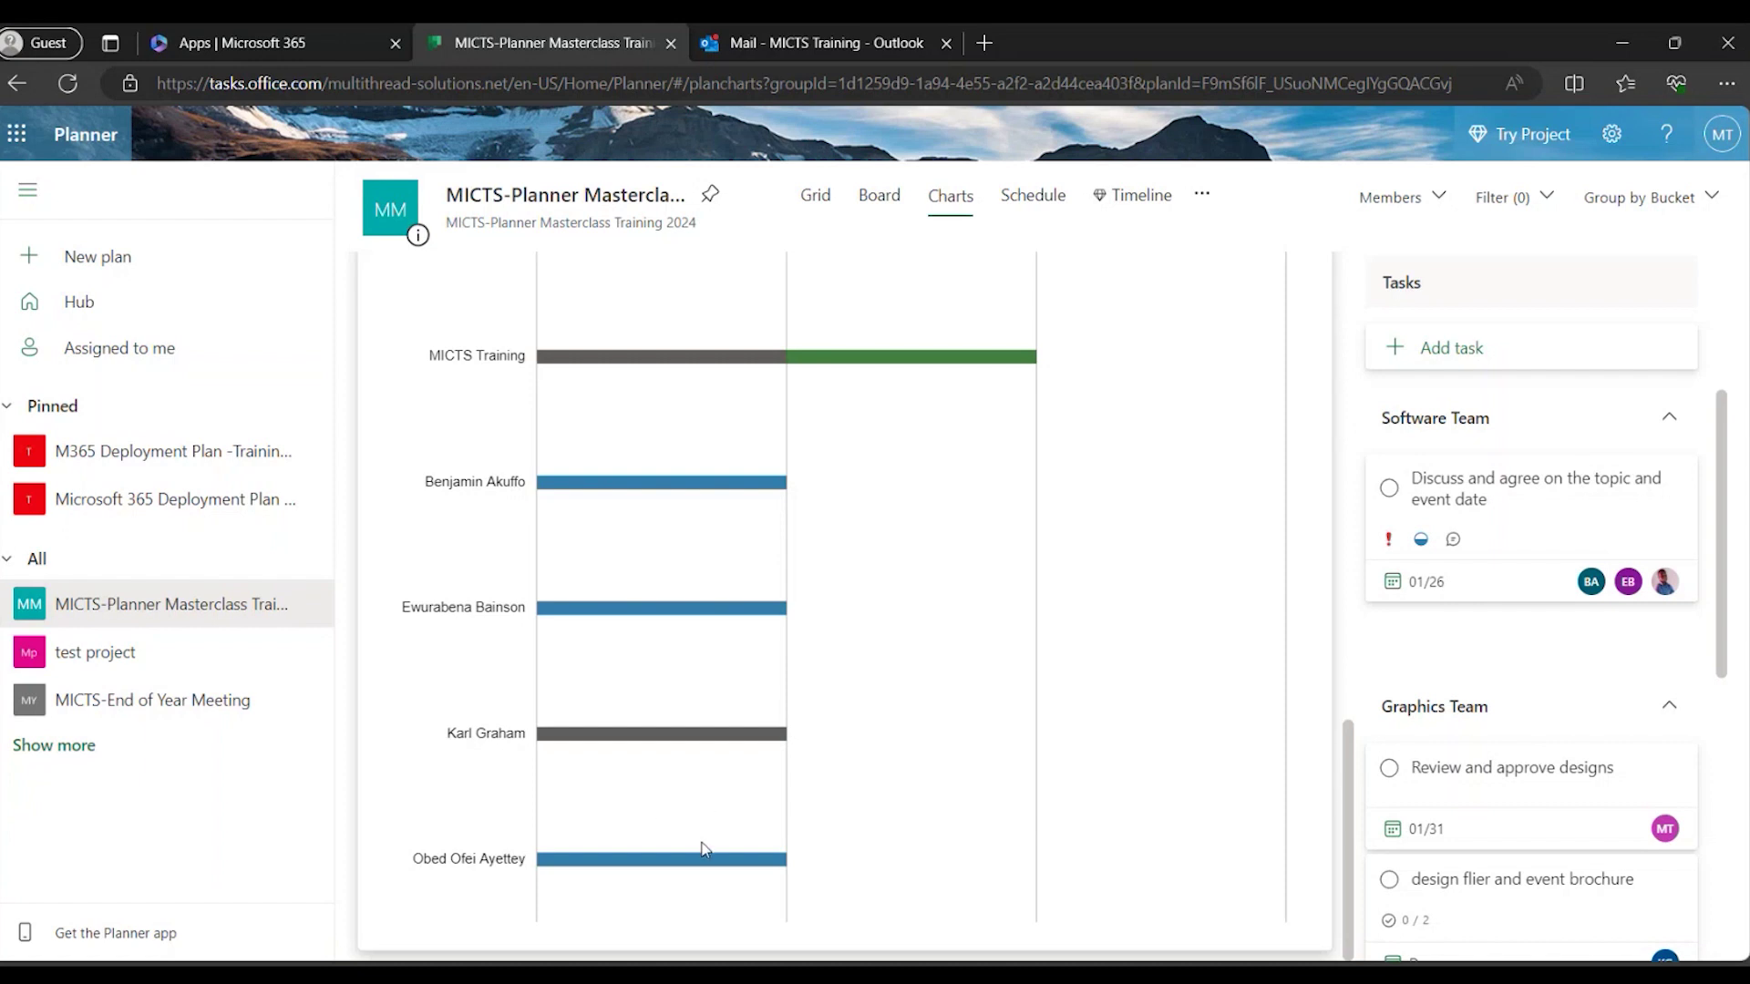
scroll(784, 884, "up", 7)
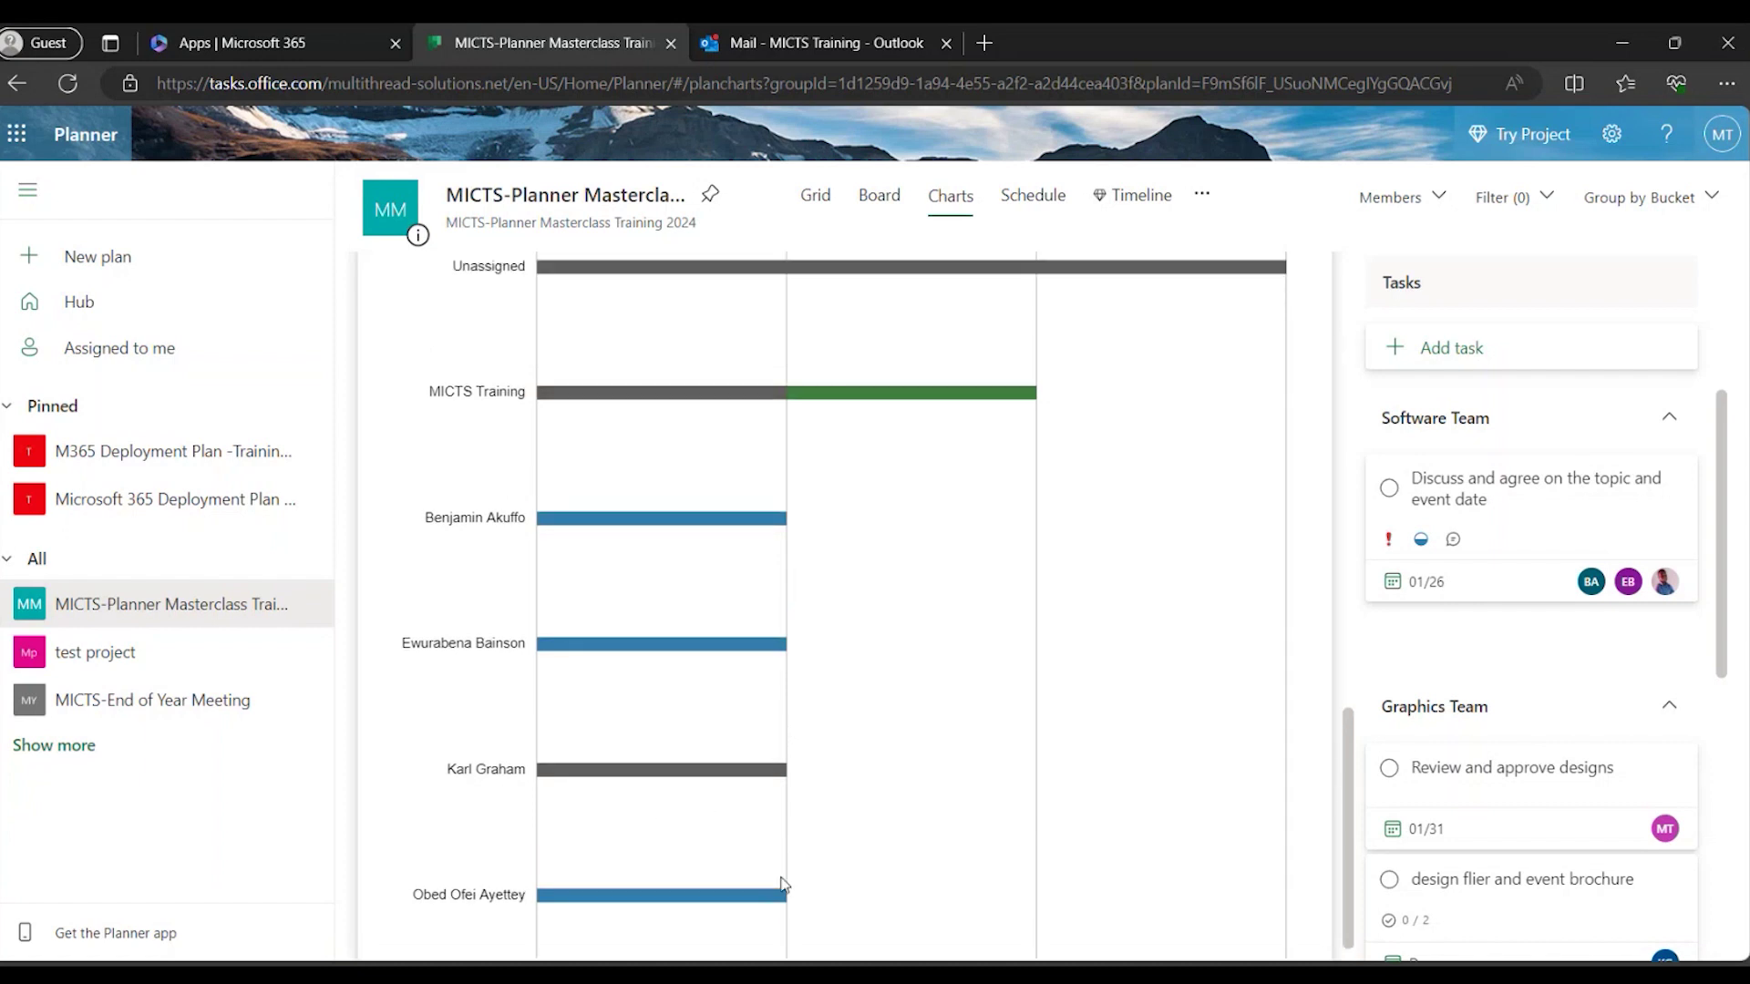
scroll(785, 884, "up", 6)
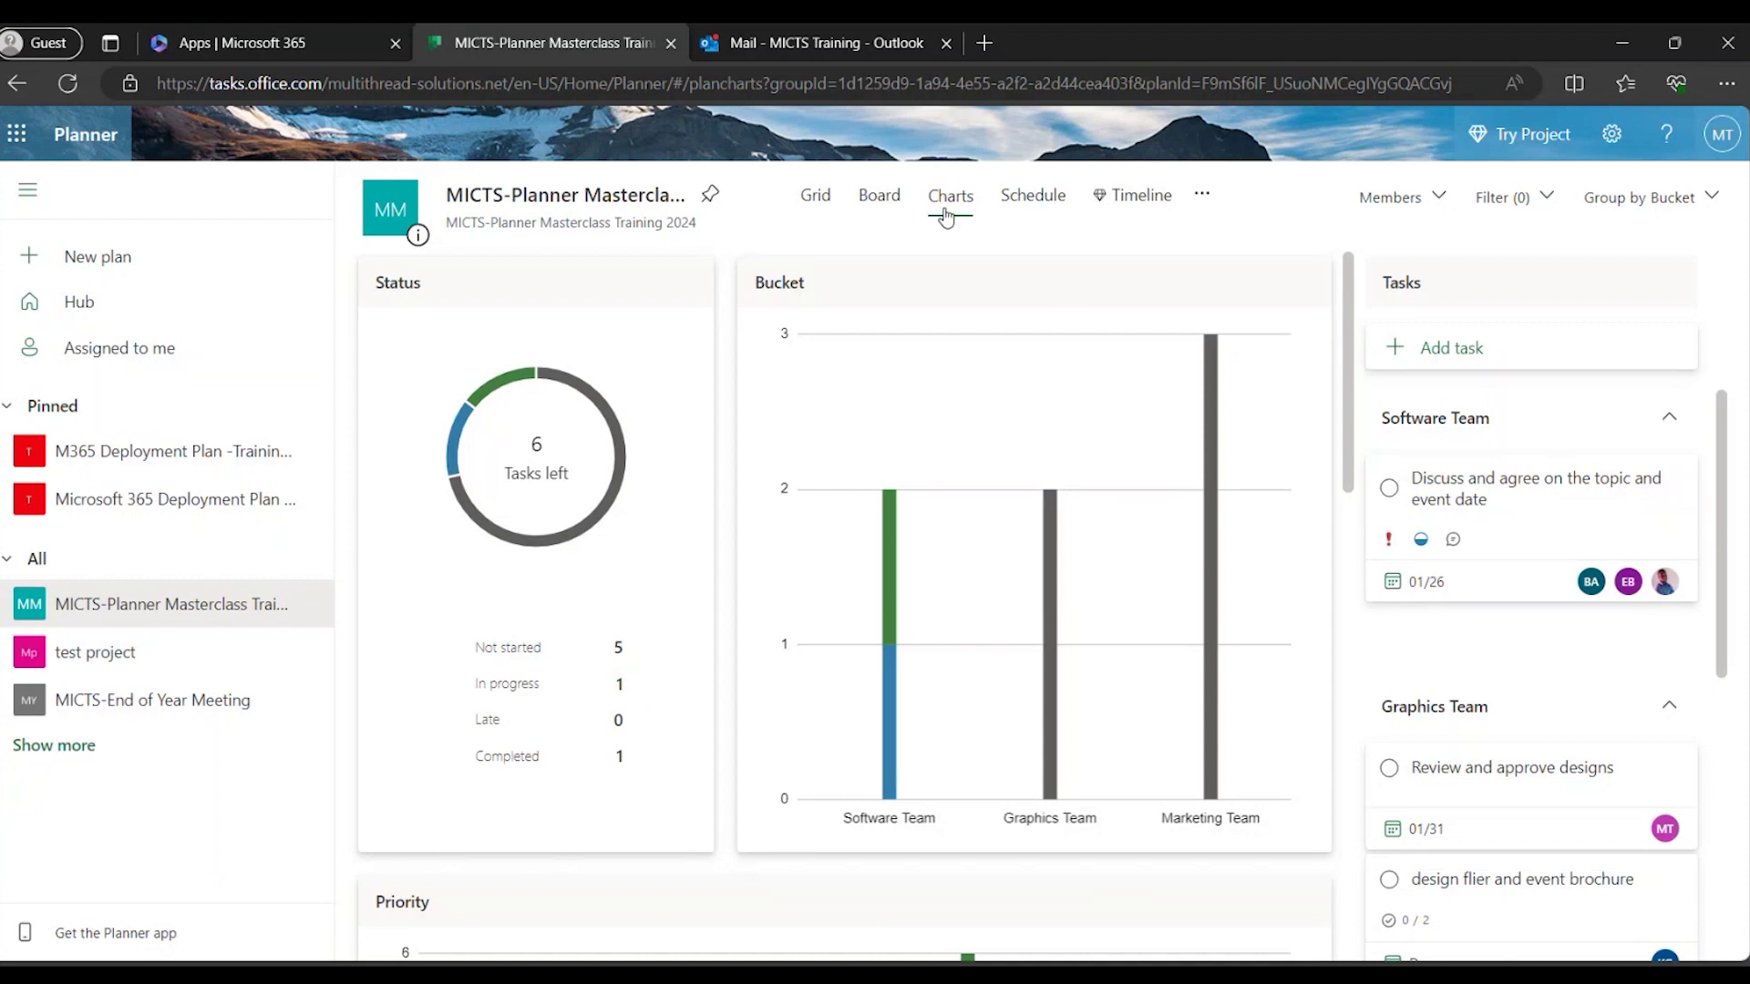
In the Schedule view, inspect the '+2 more' tasks on January 31, then return to Board.
left_click(1033, 206)
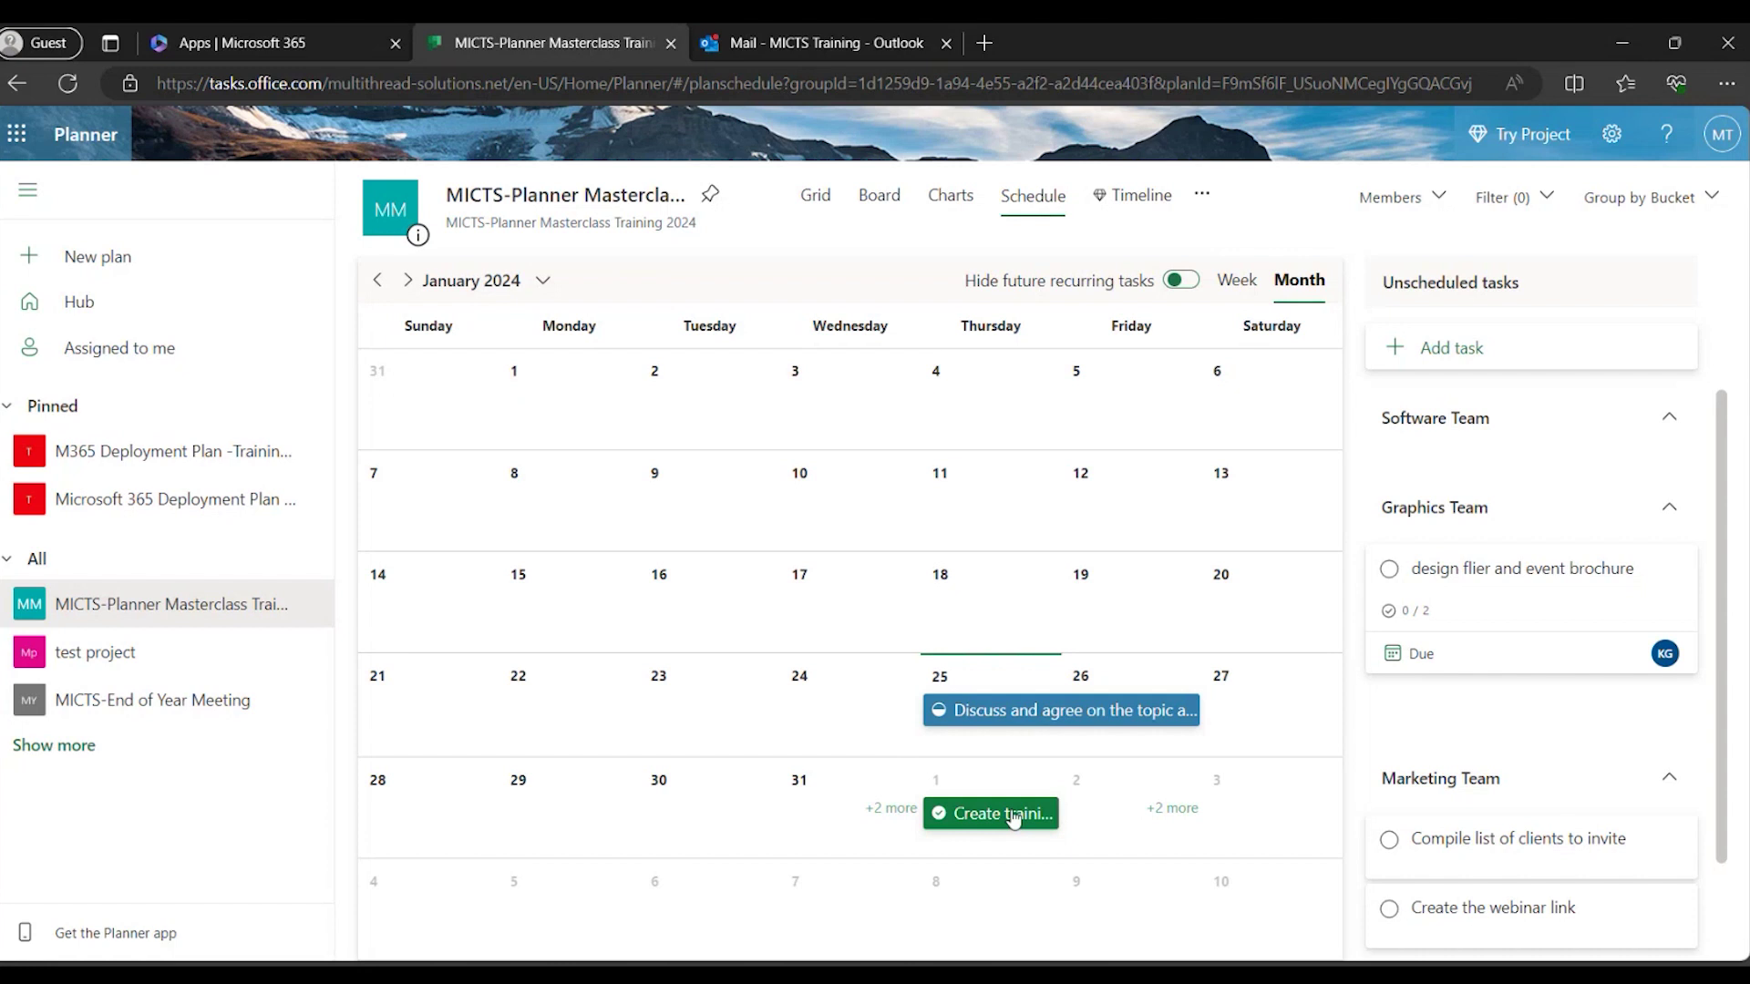
left_click(899, 808)
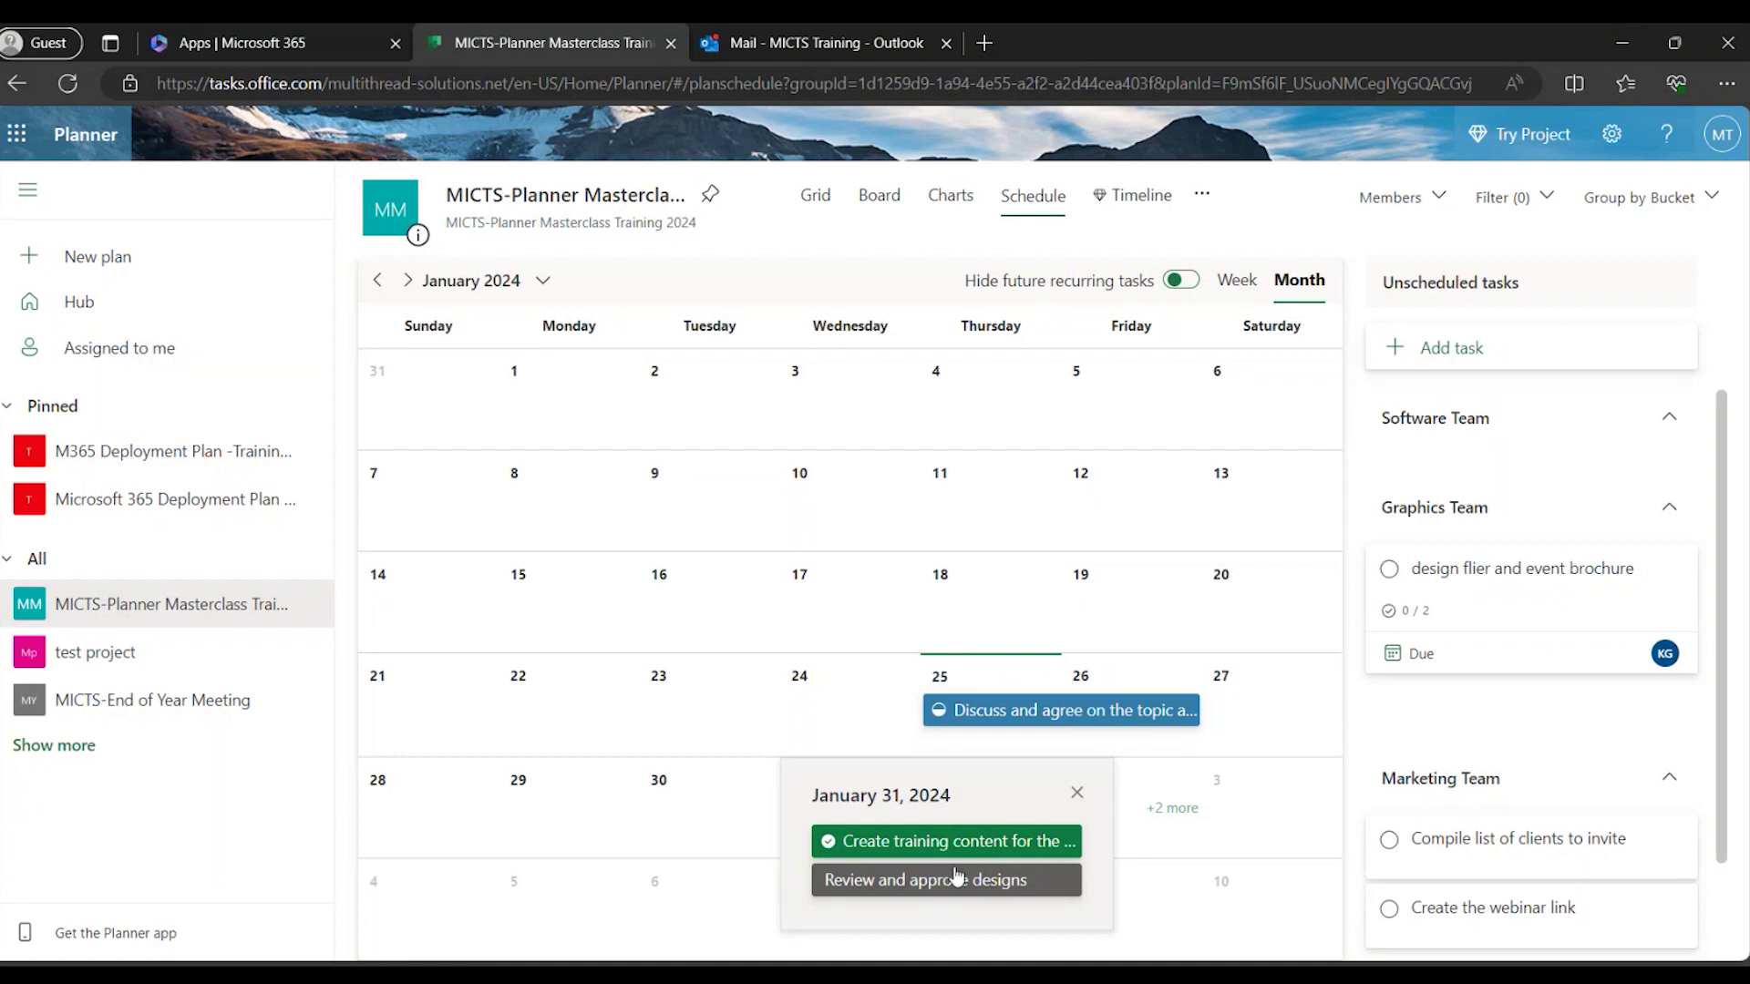
left_click(1077, 792)
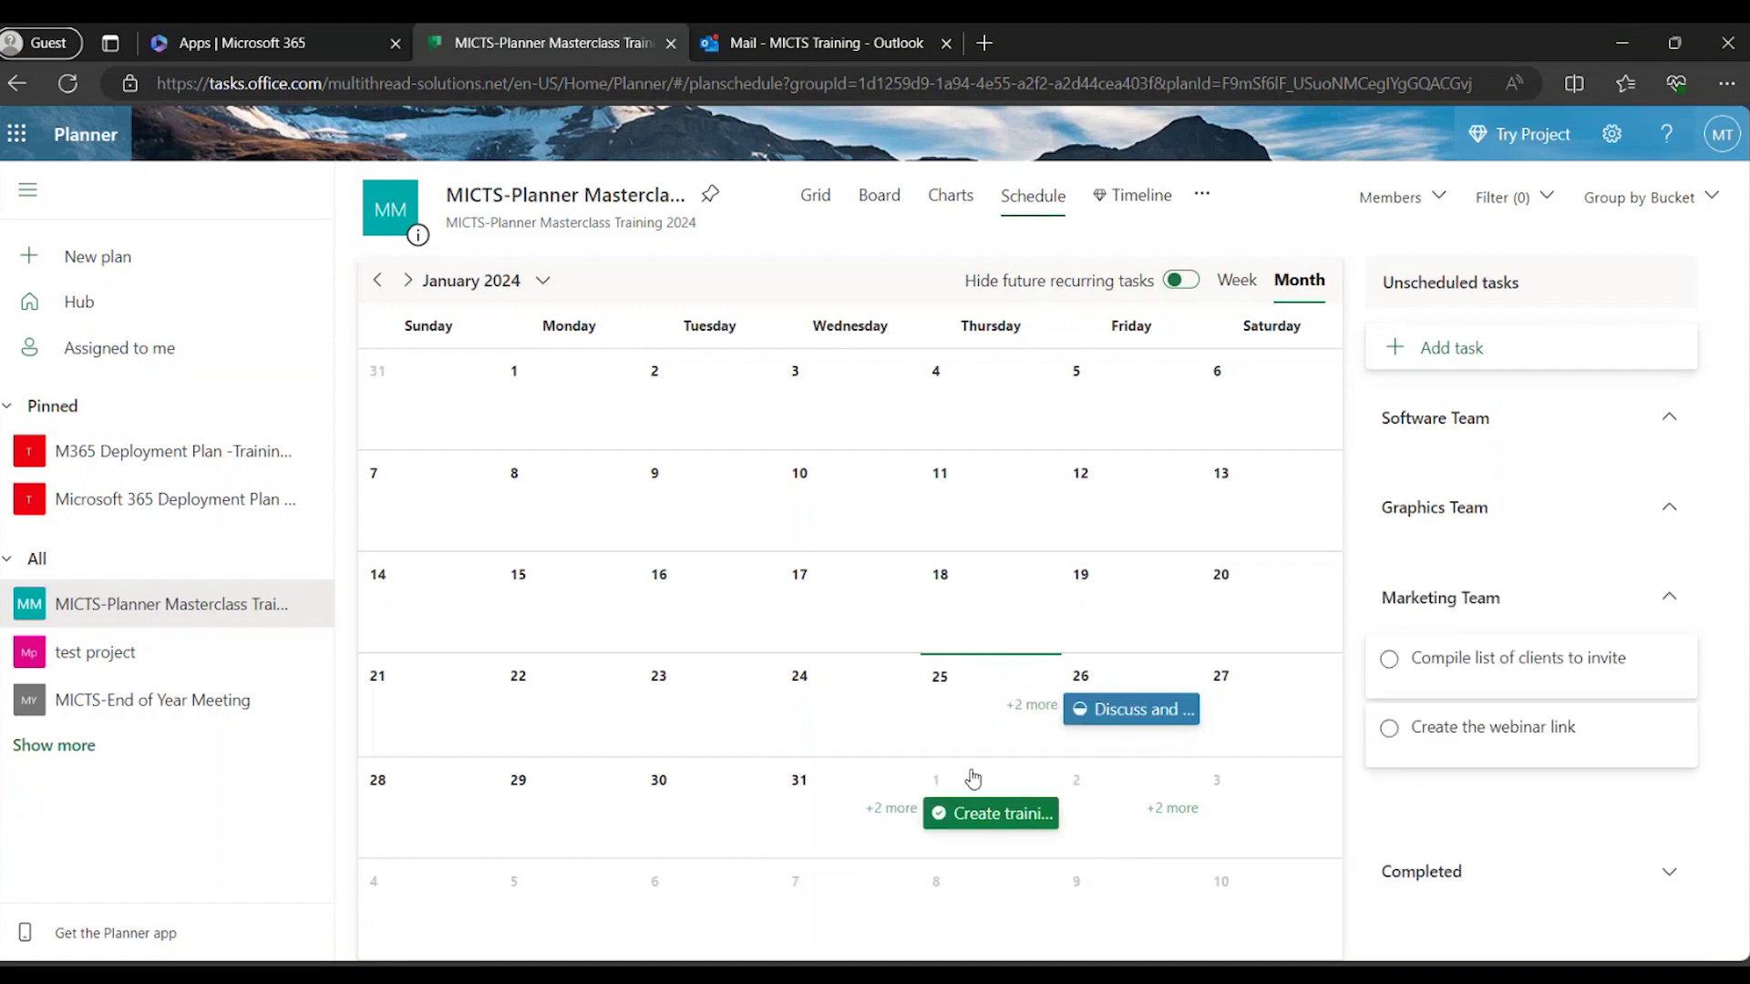
left_click(893, 809)
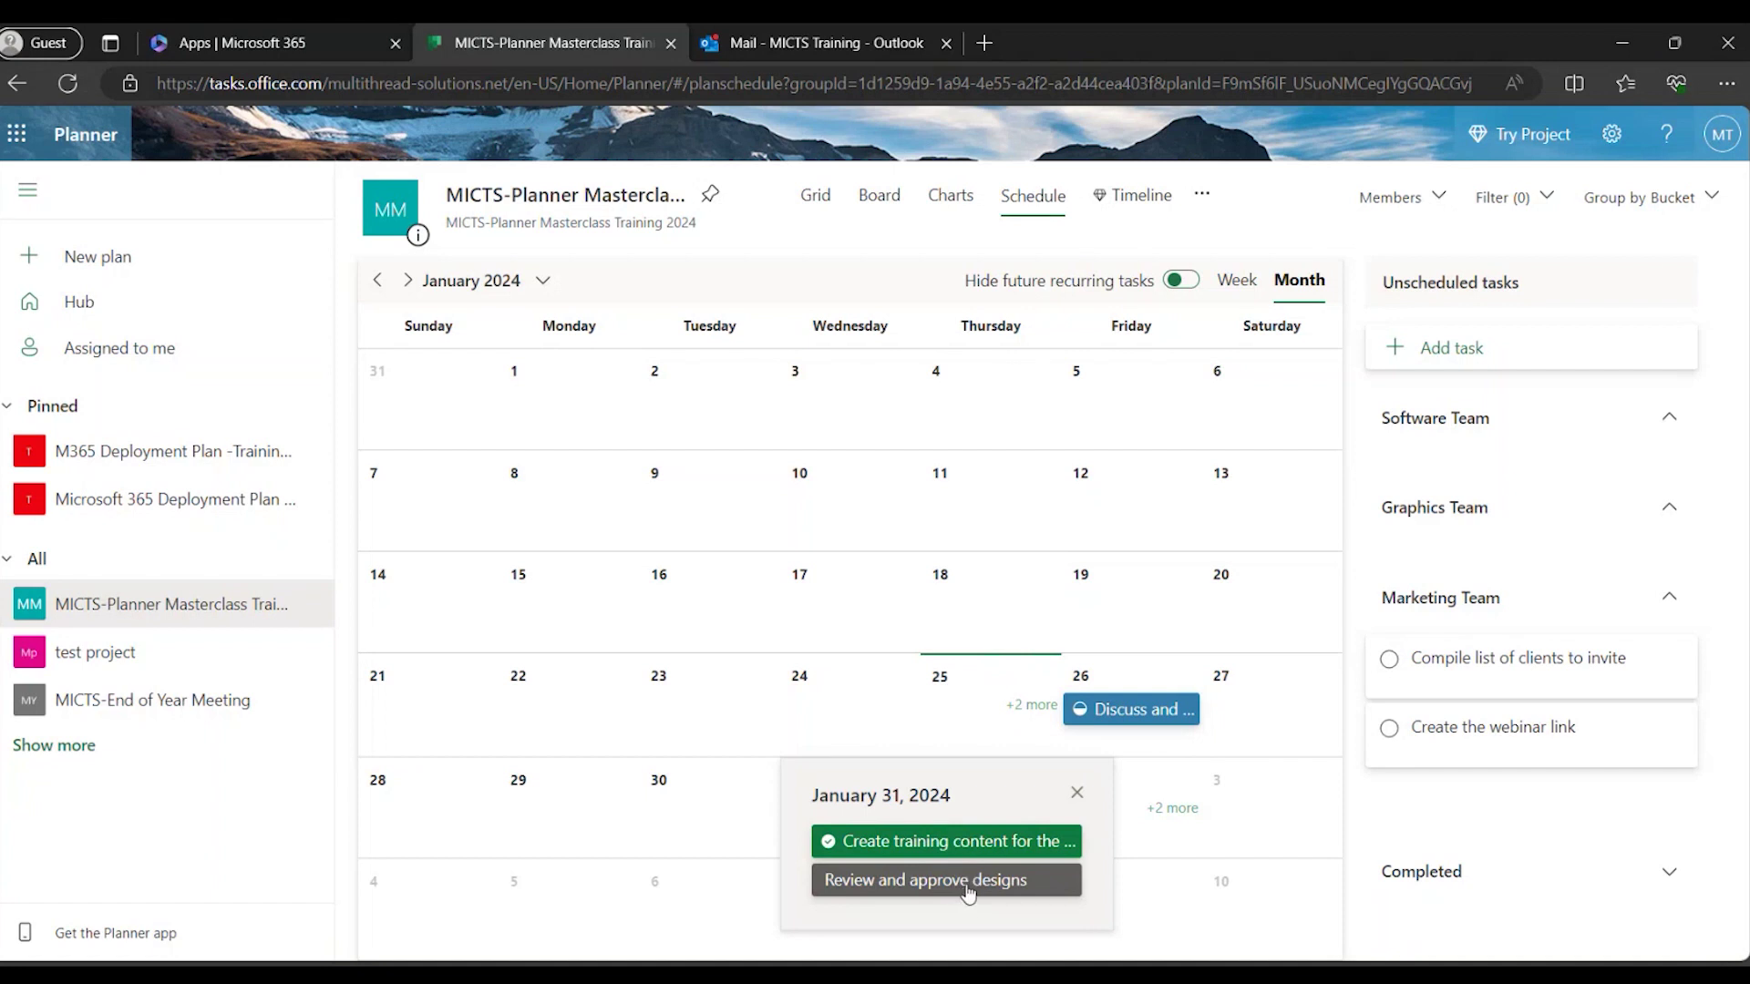
left_click(1075, 794)
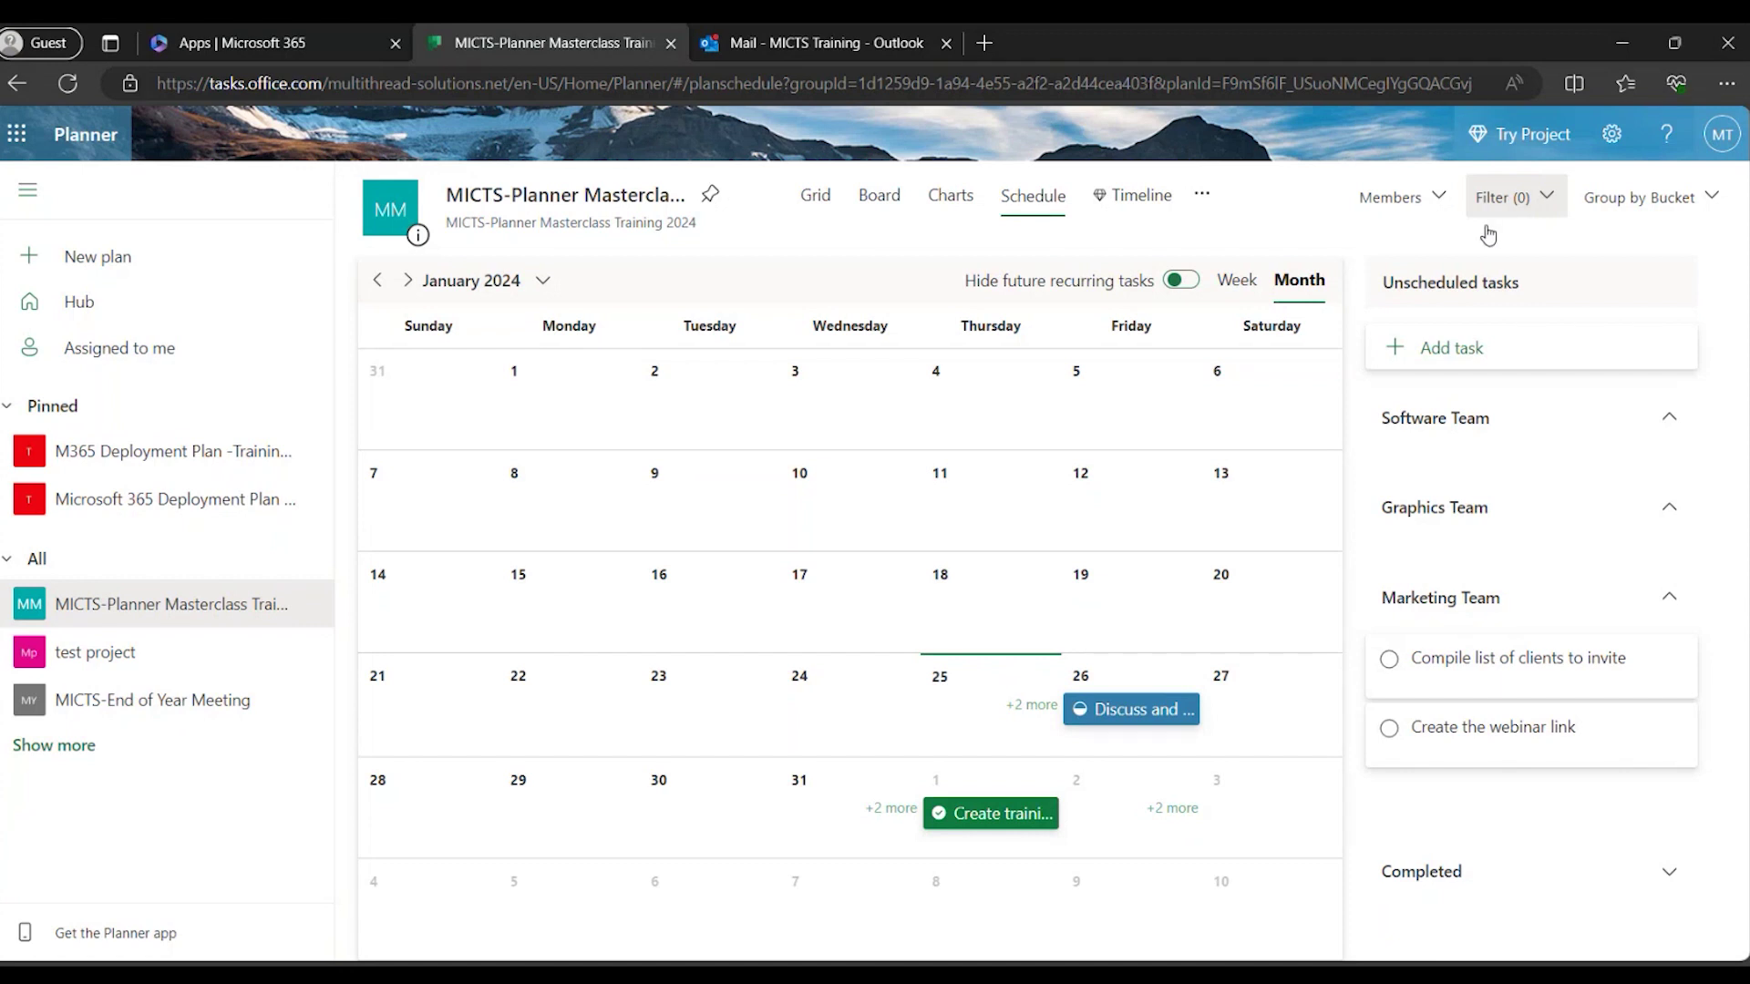
left_click(875, 203)
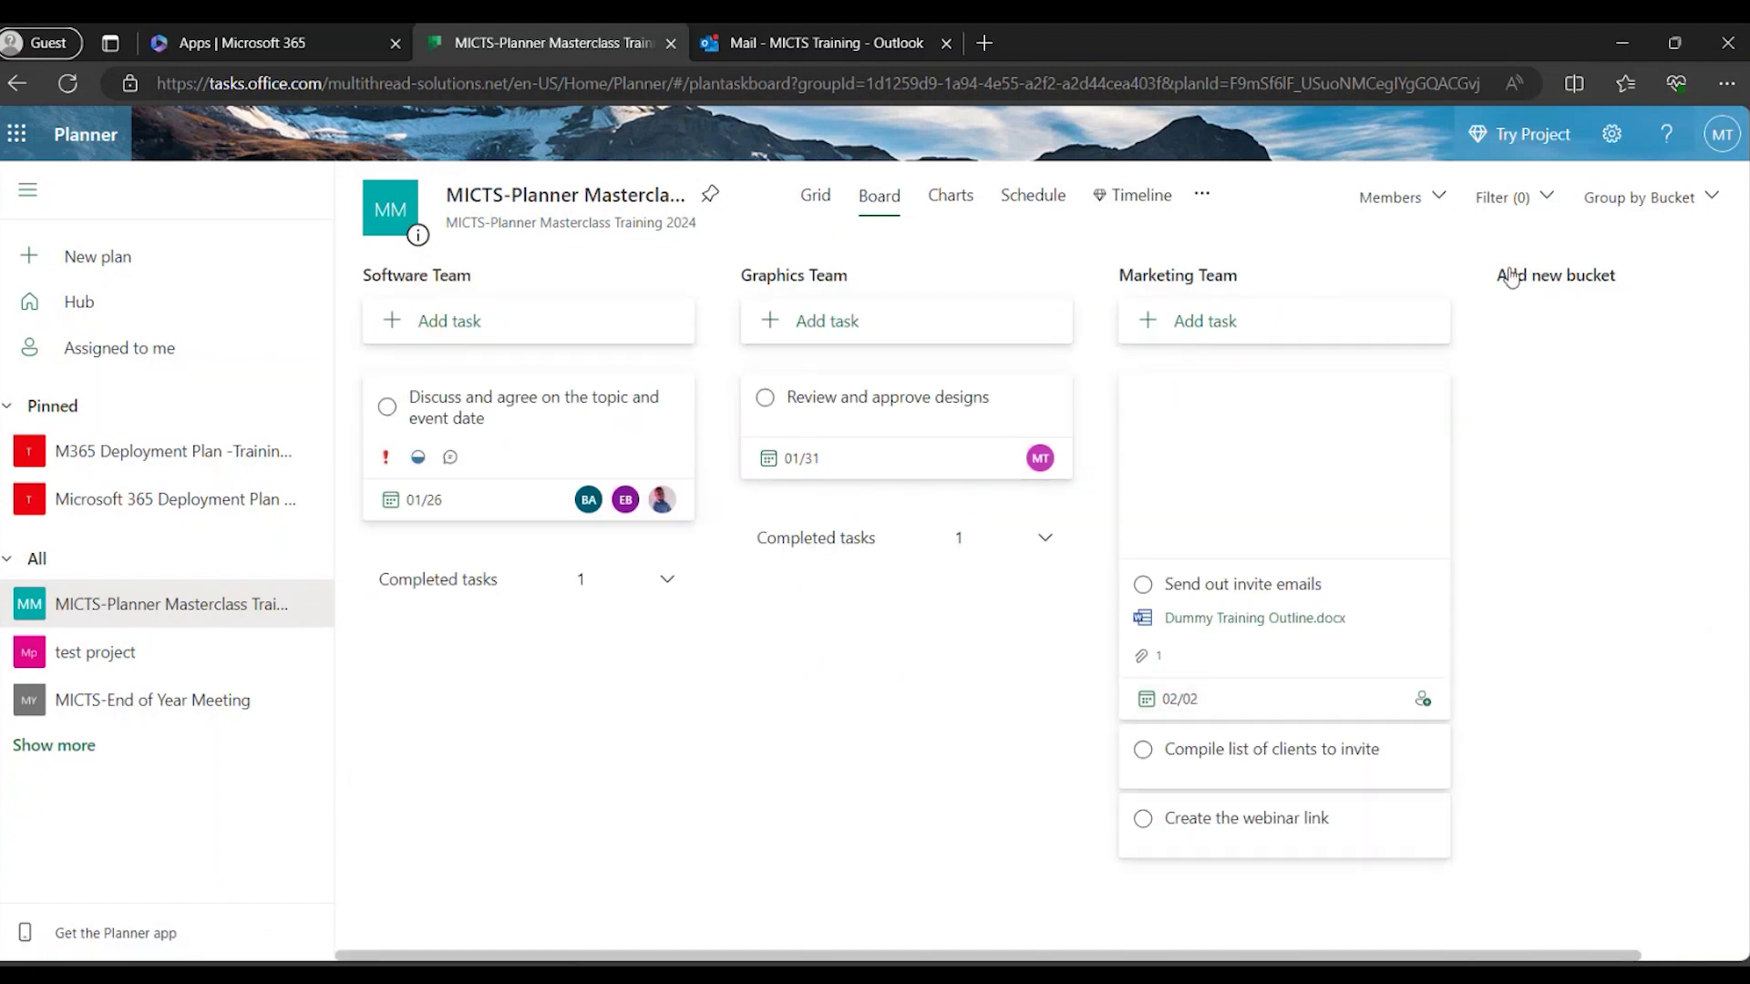
left_click(1527, 205)
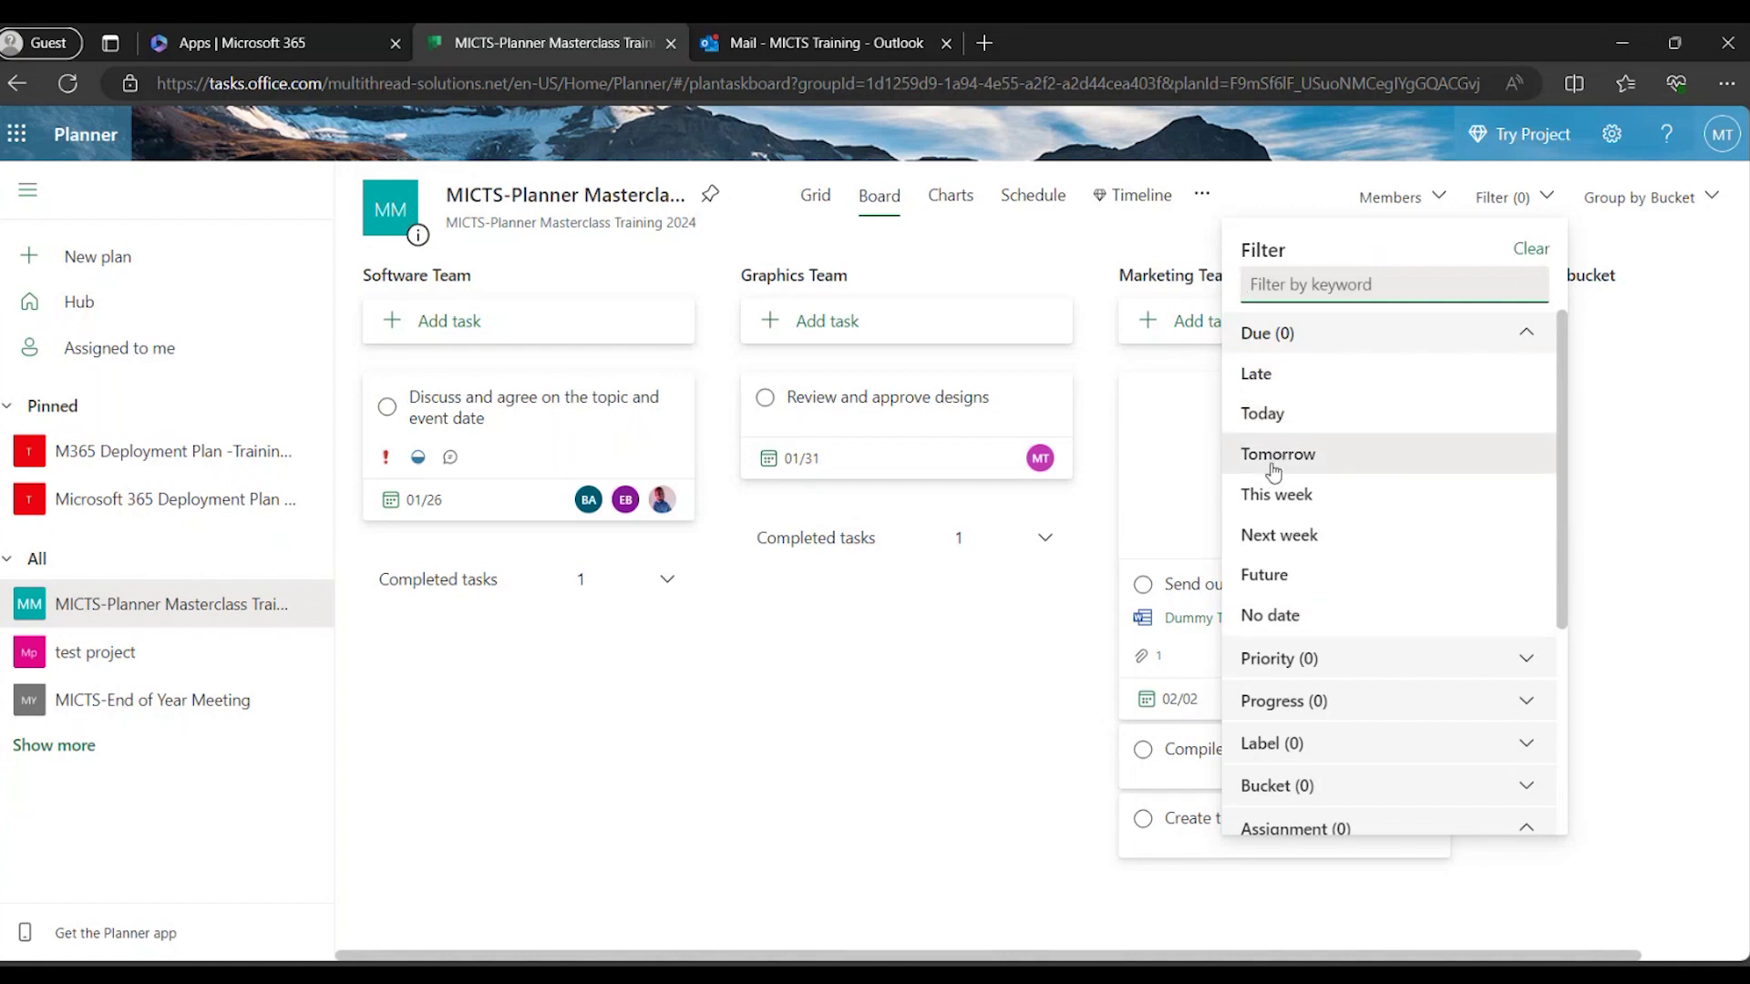
left_click(1312, 417)
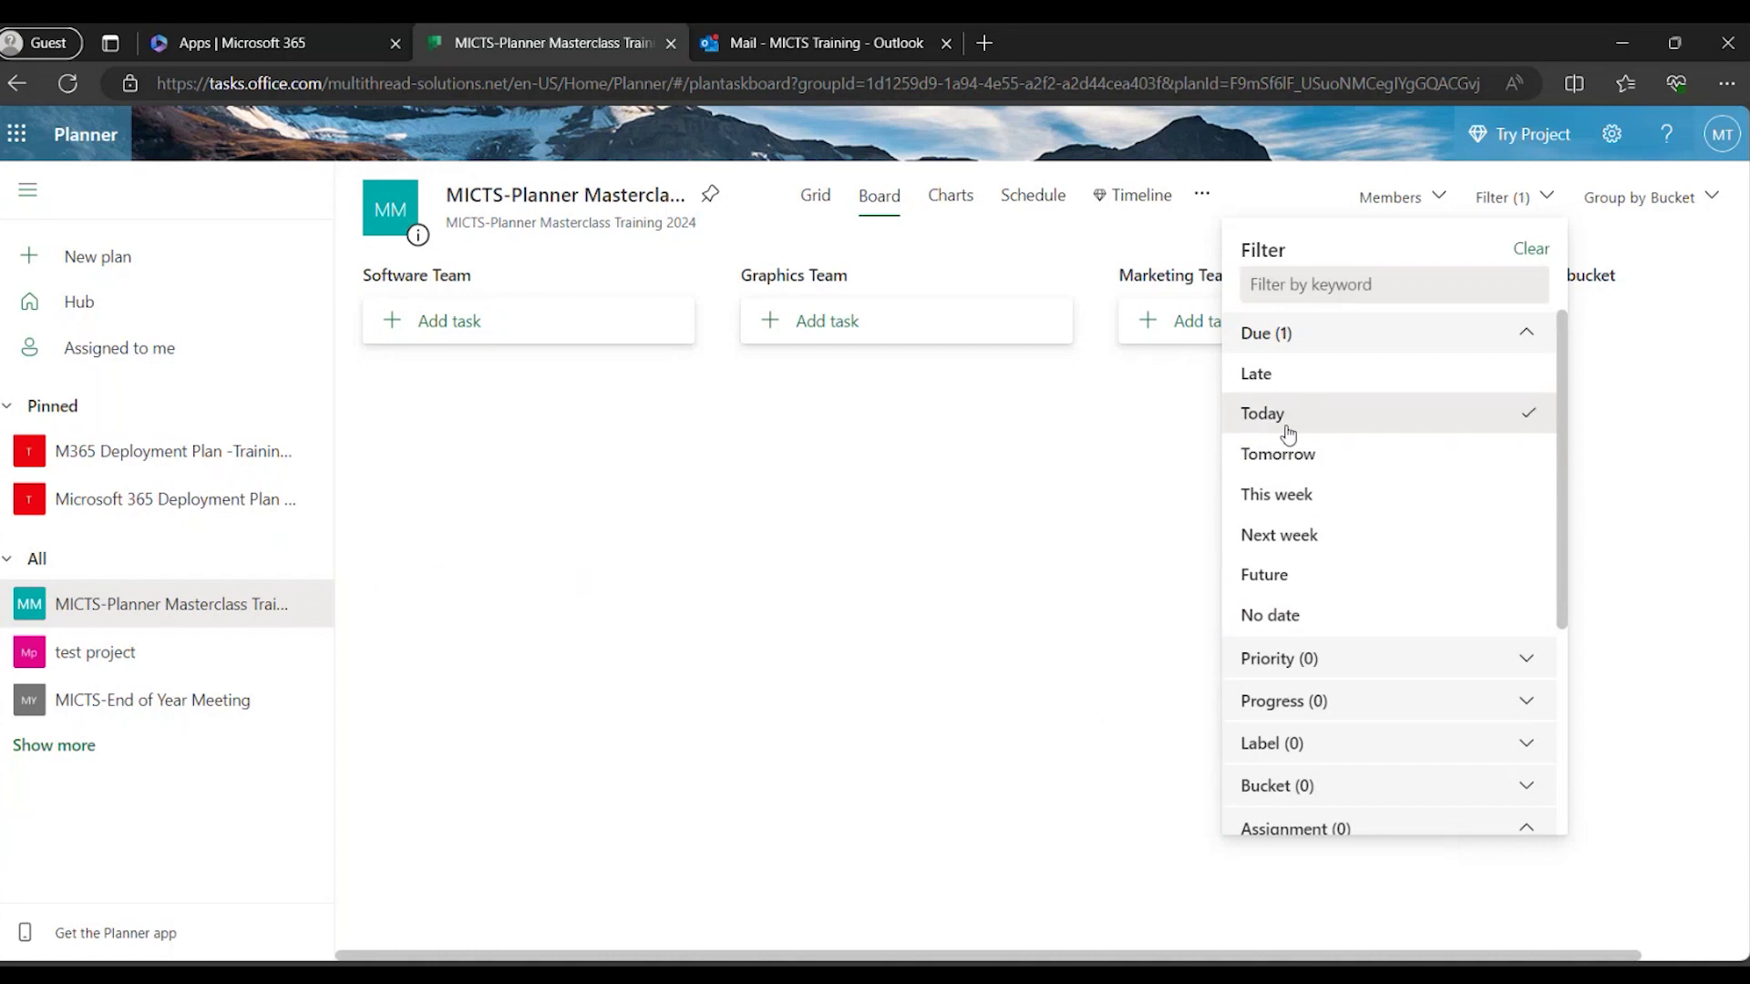
left_click(1442, 422)
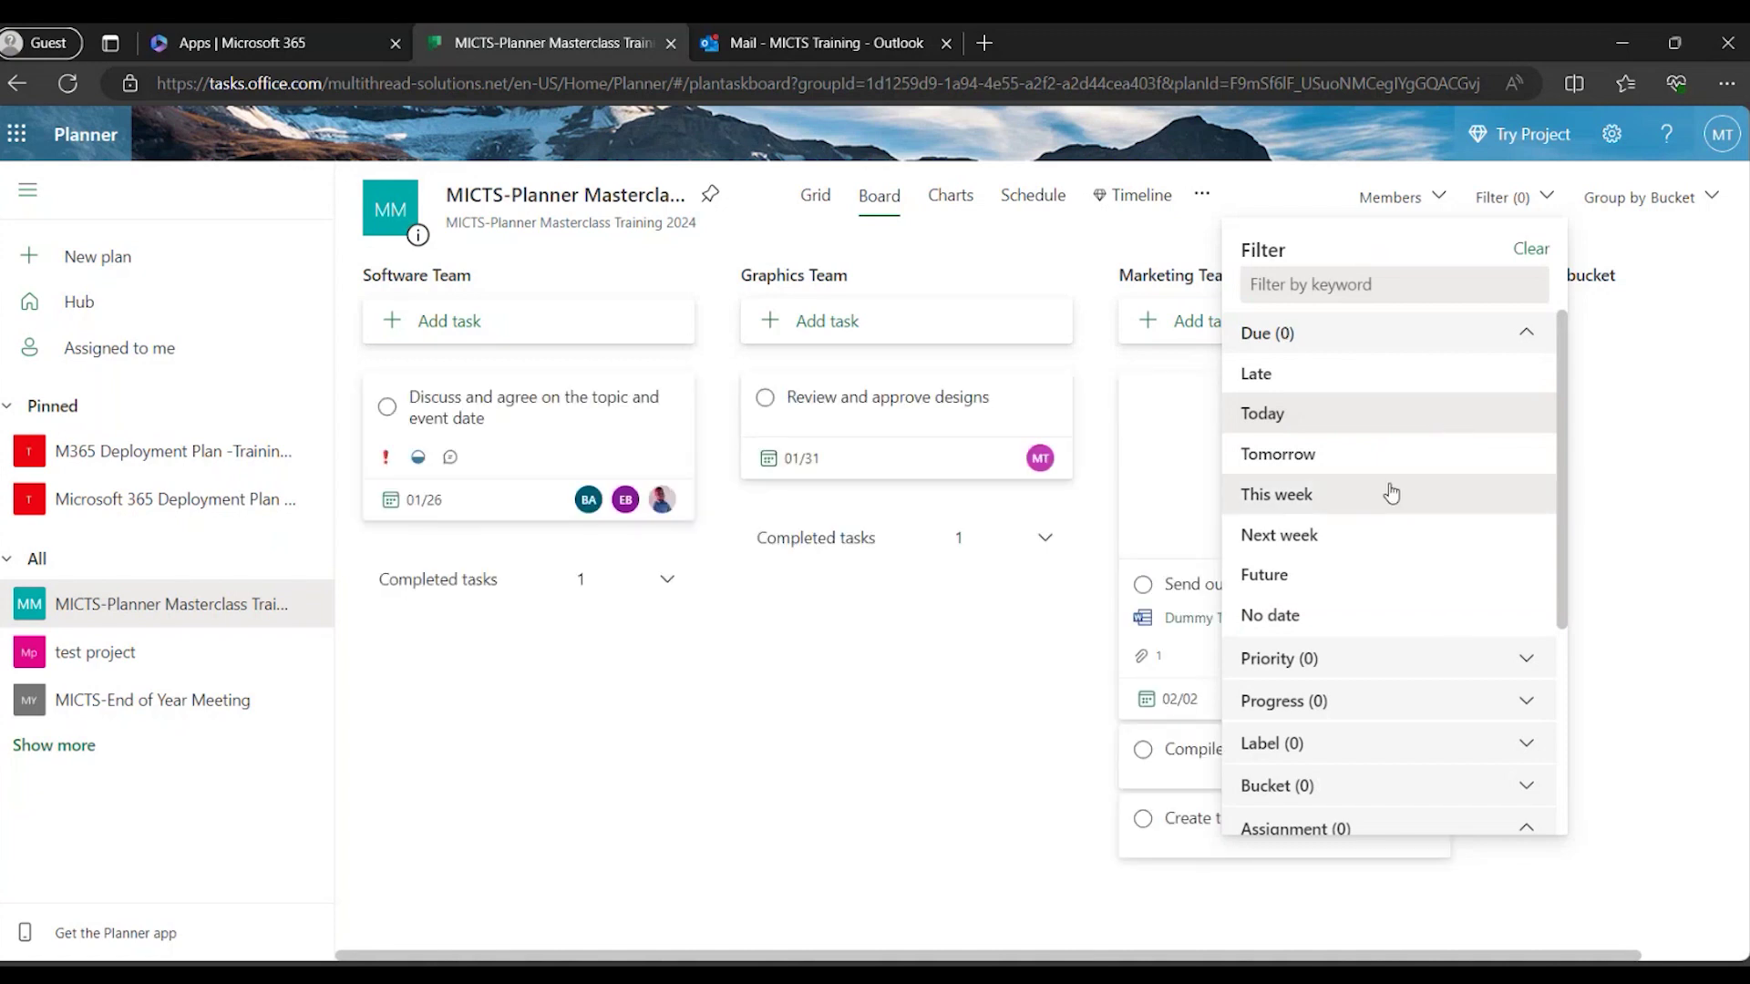
left_click(1303, 499)
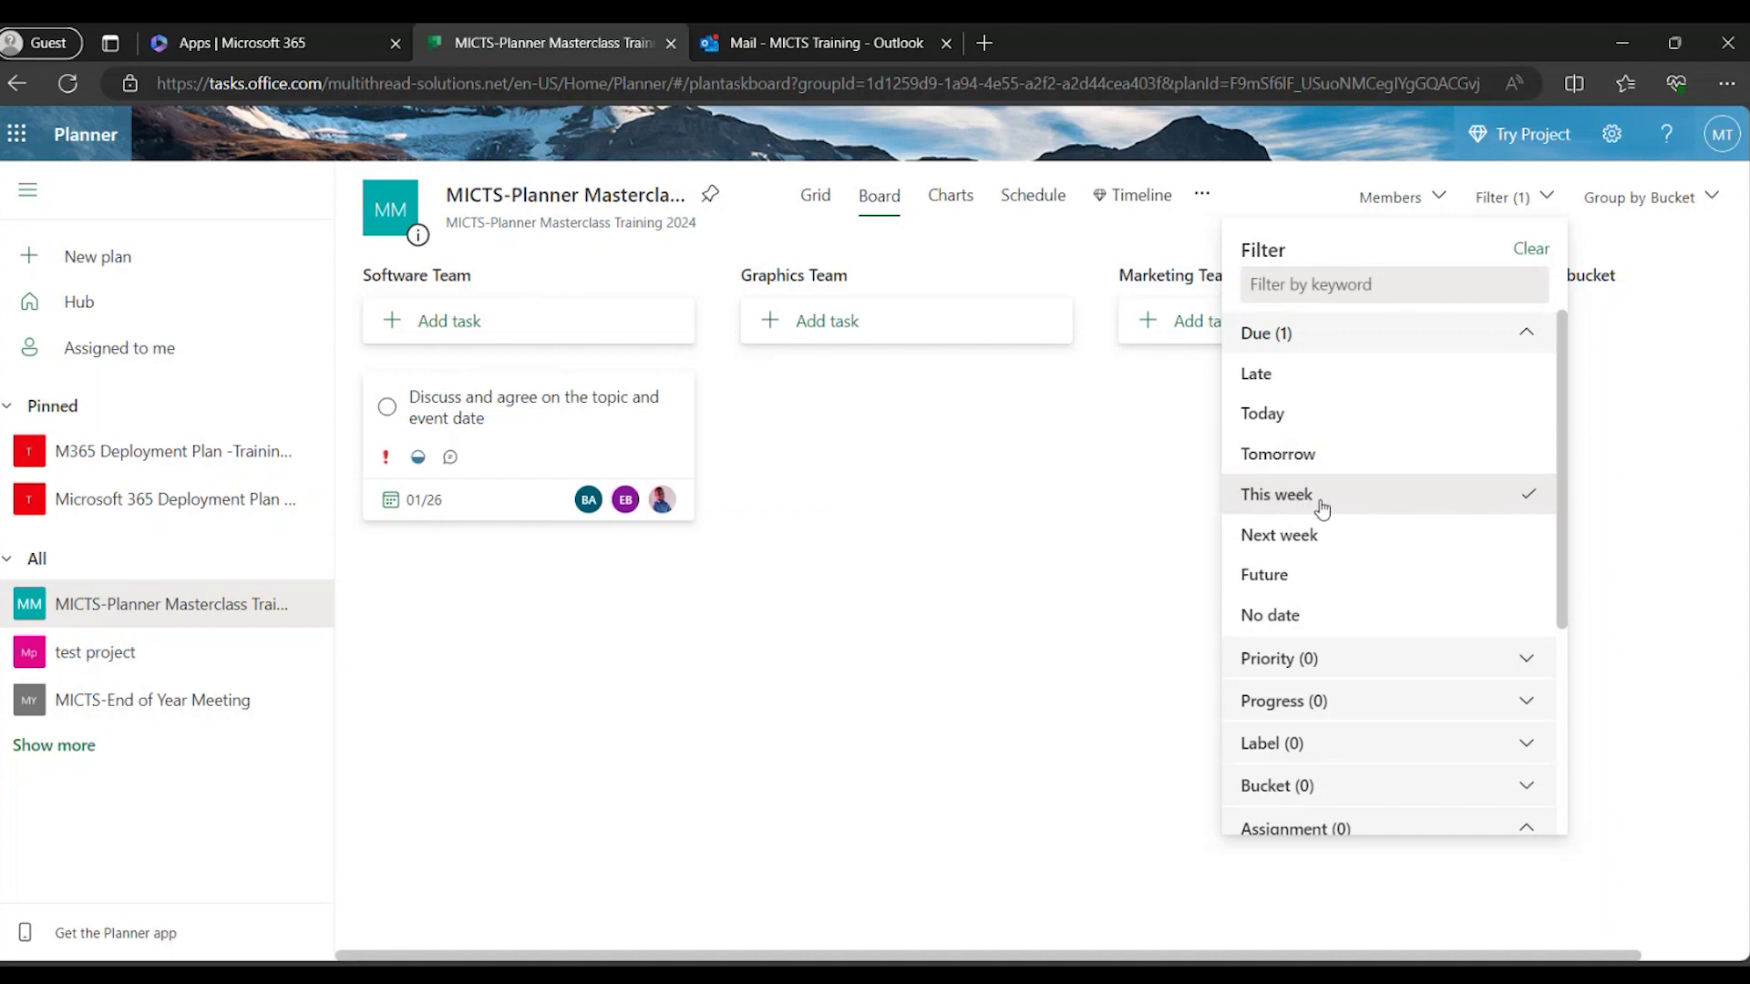
left_click(1304, 536)
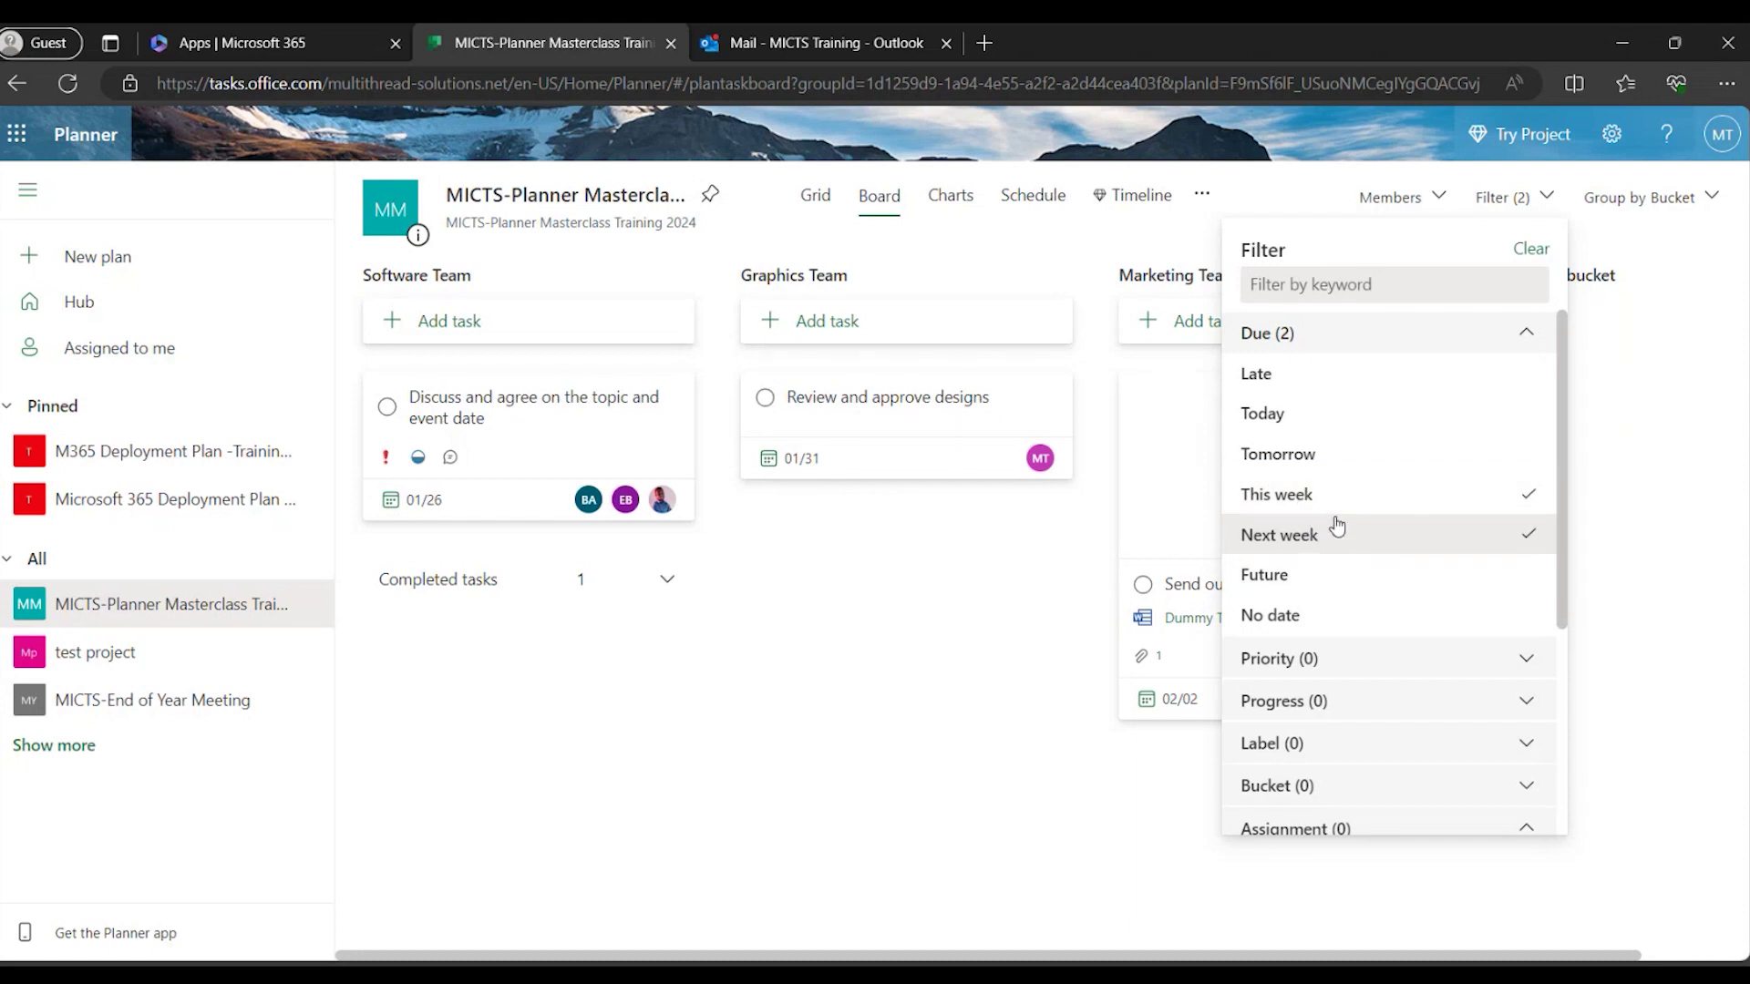
left_click(1303, 504)
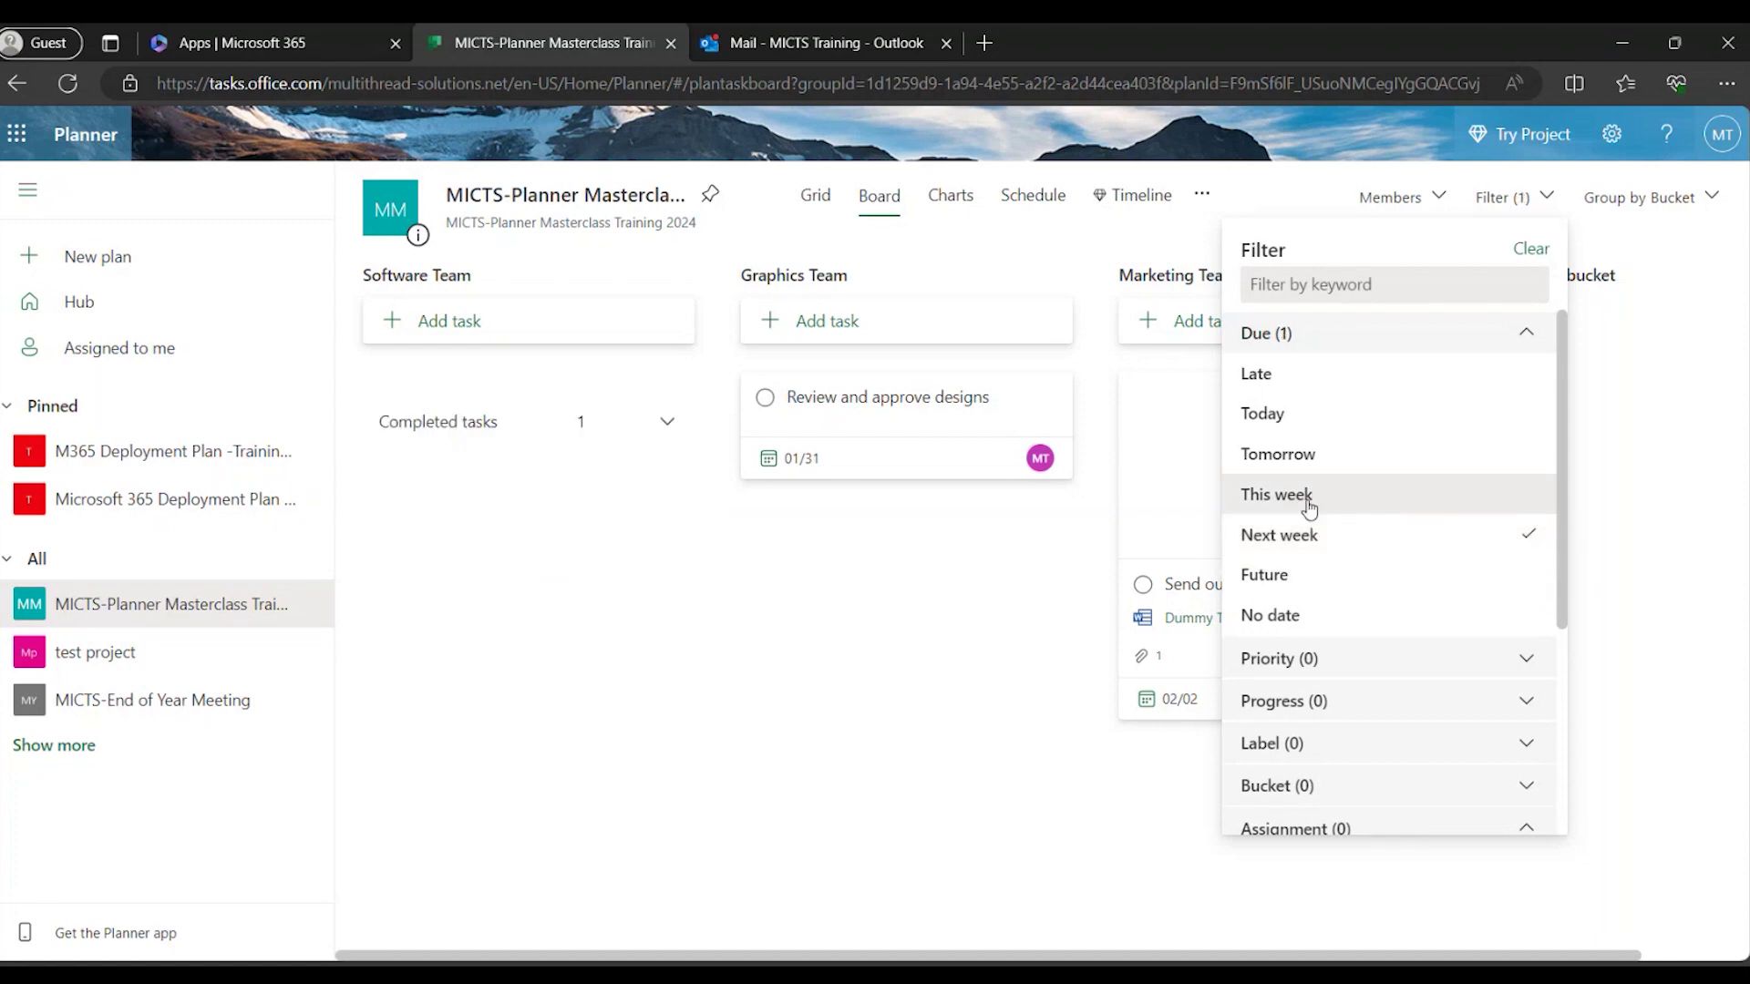
left_click(1308, 503)
left_click(1309, 503)
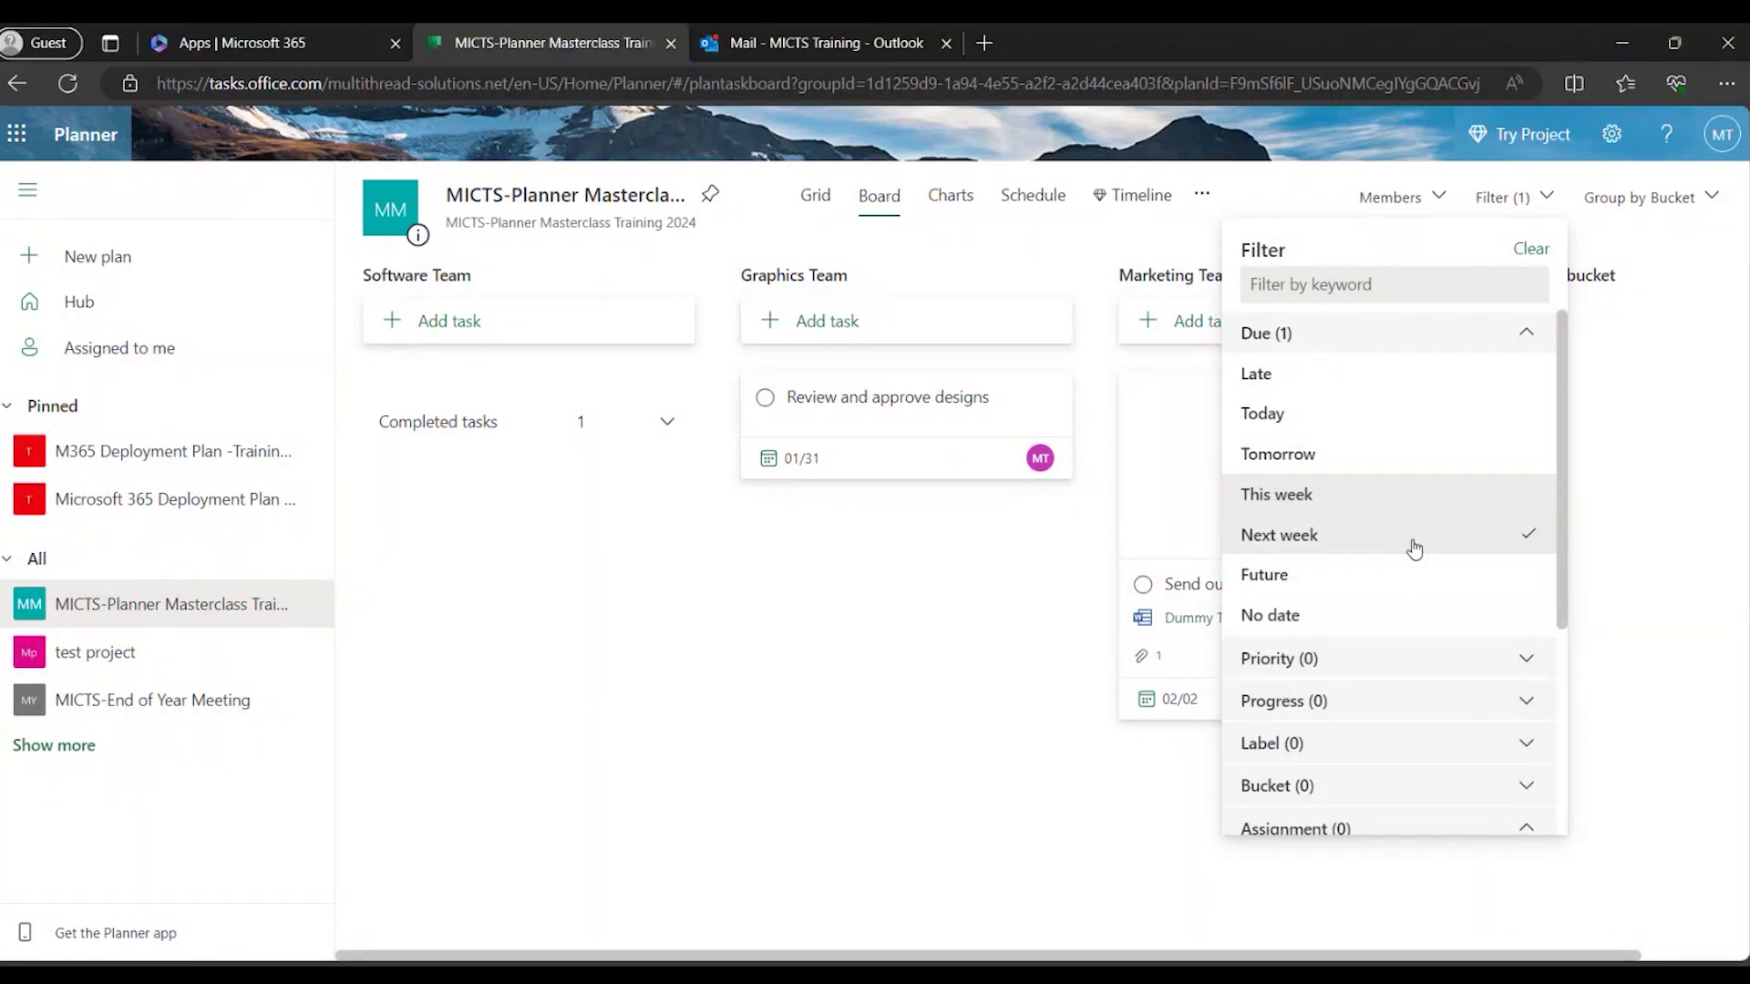
left_click(1386, 538)
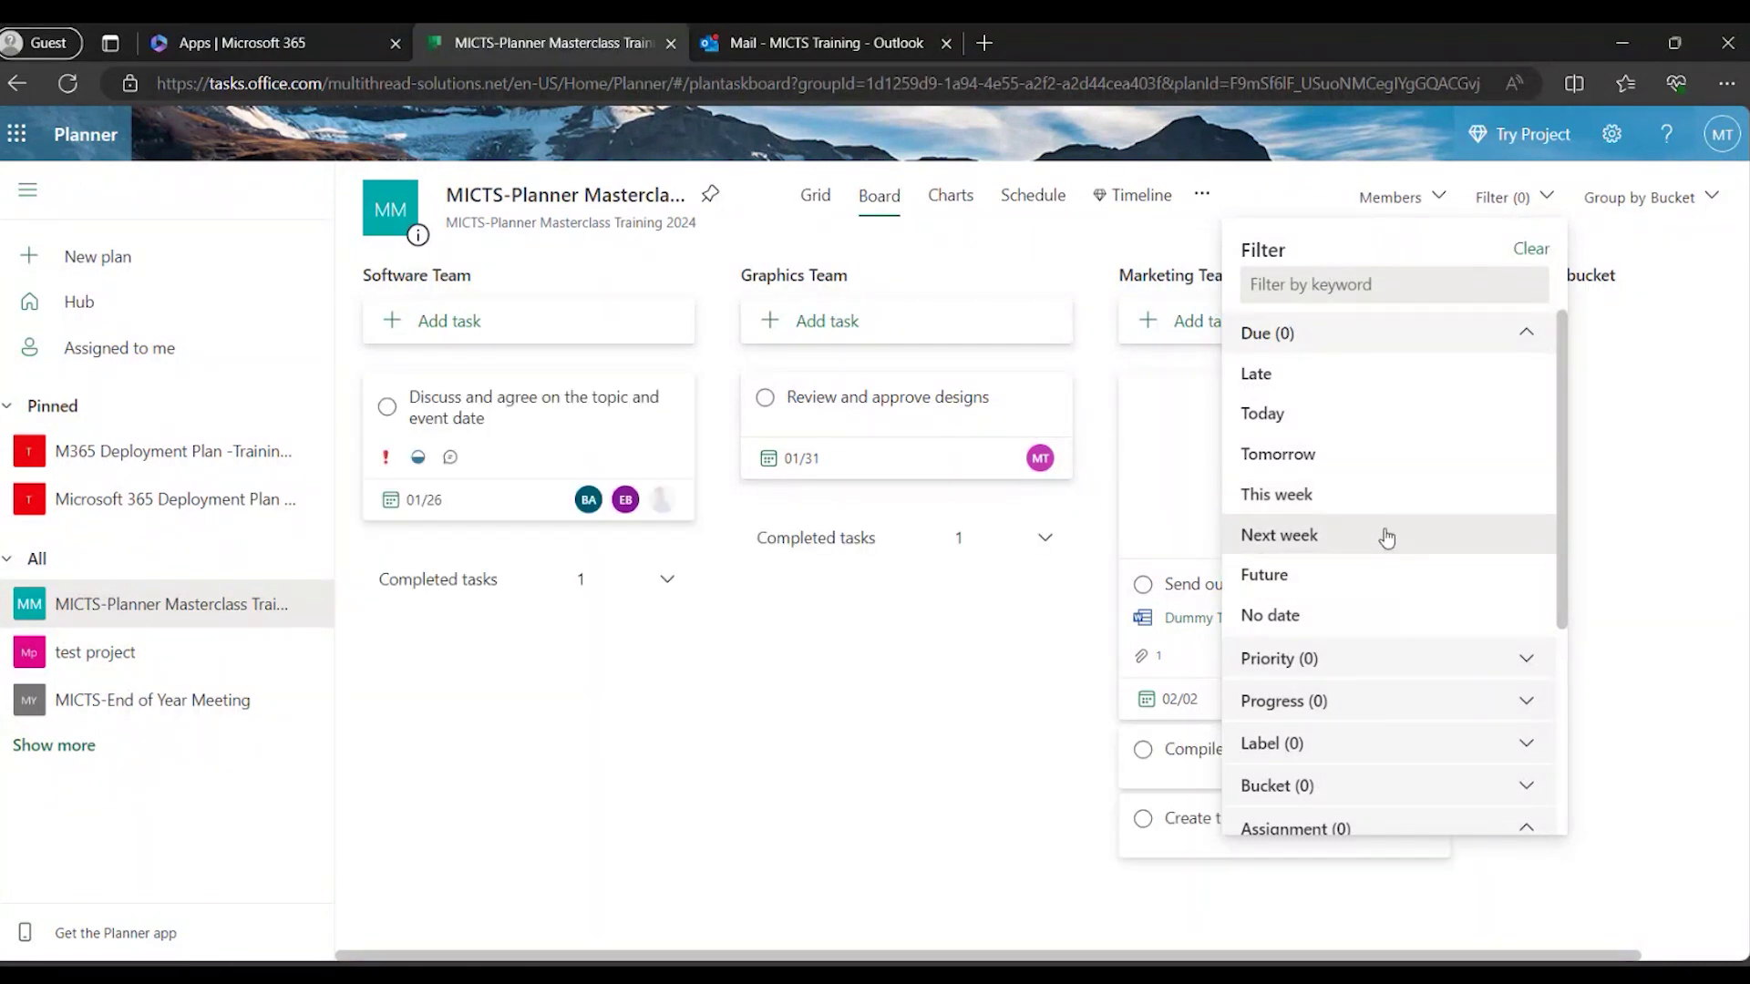
Try the Progress 'In progress' filter on the board, then clear it.
left_click(1495, 334)
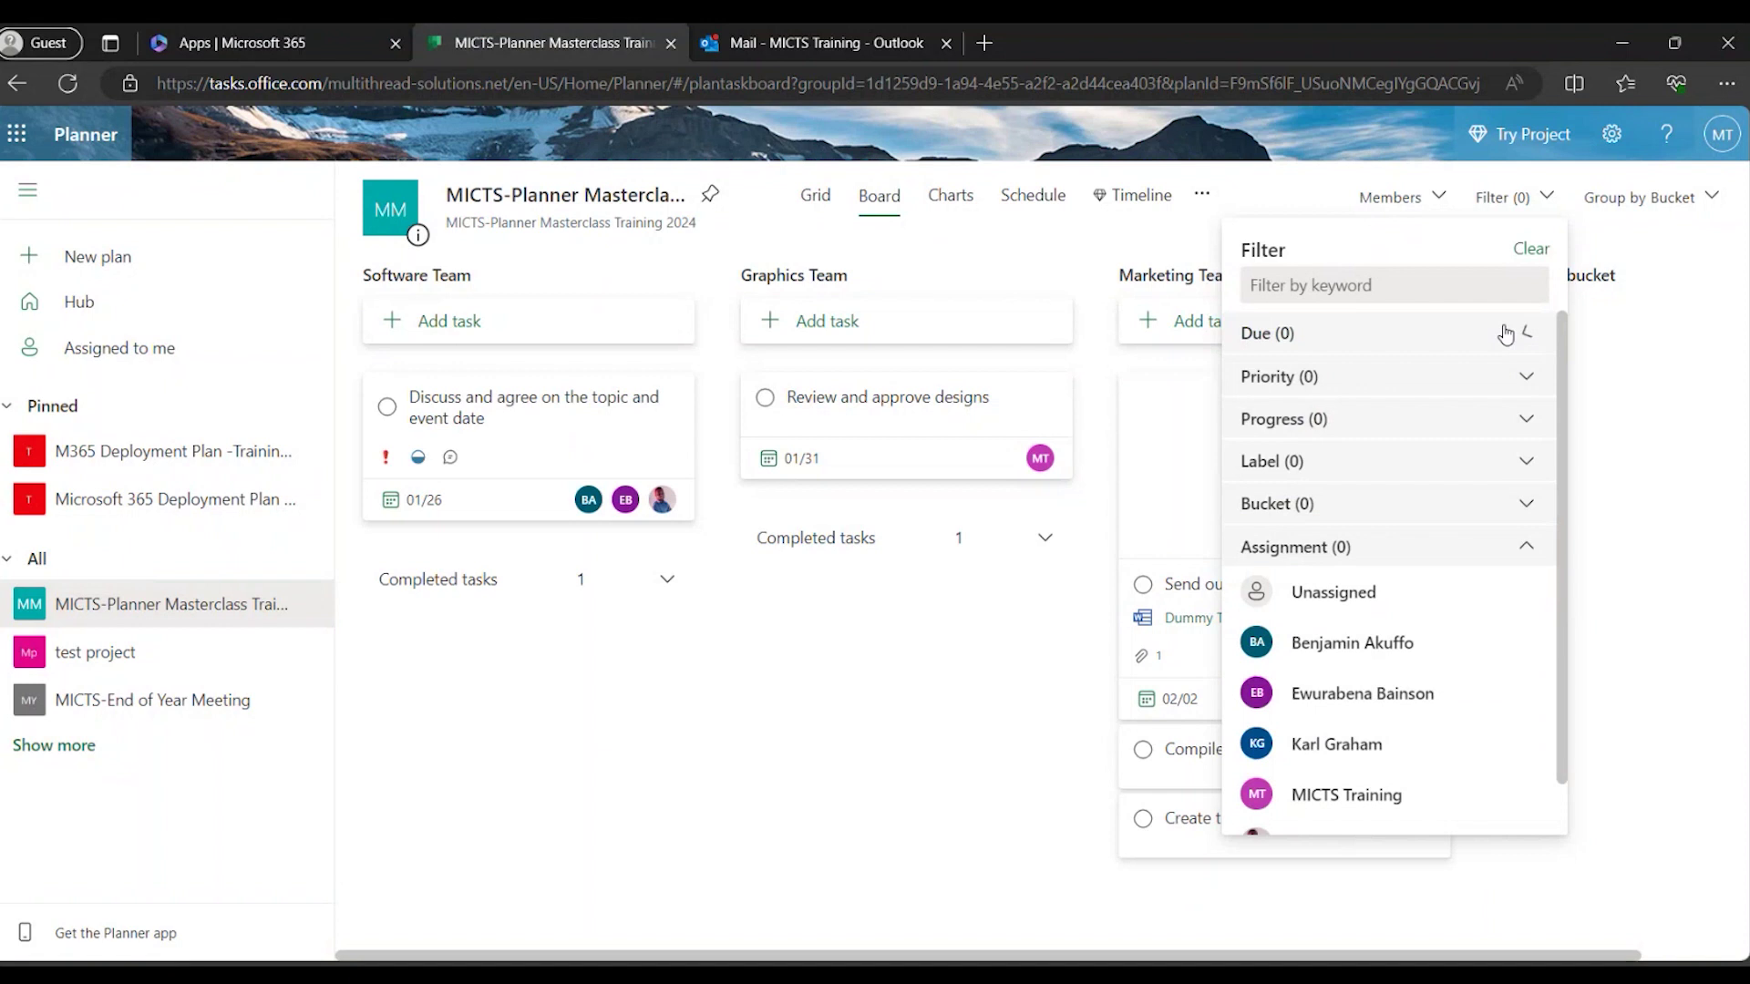
left_click(1391, 377)
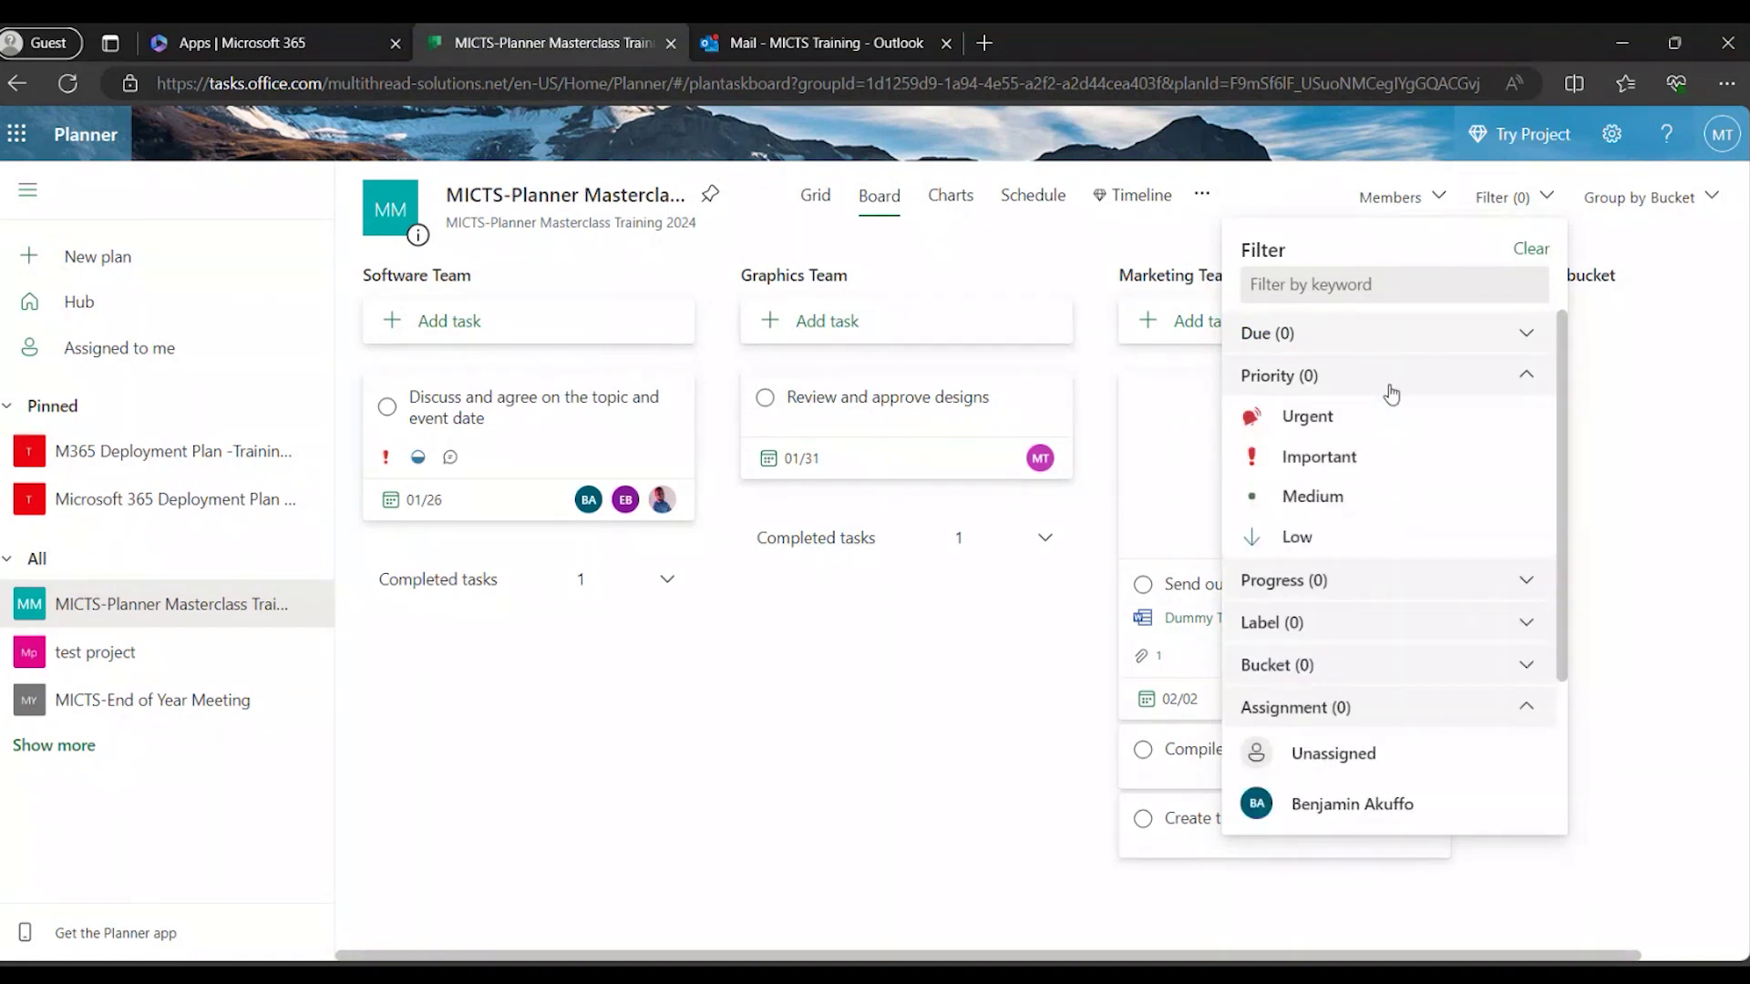
left_click(1354, 583)
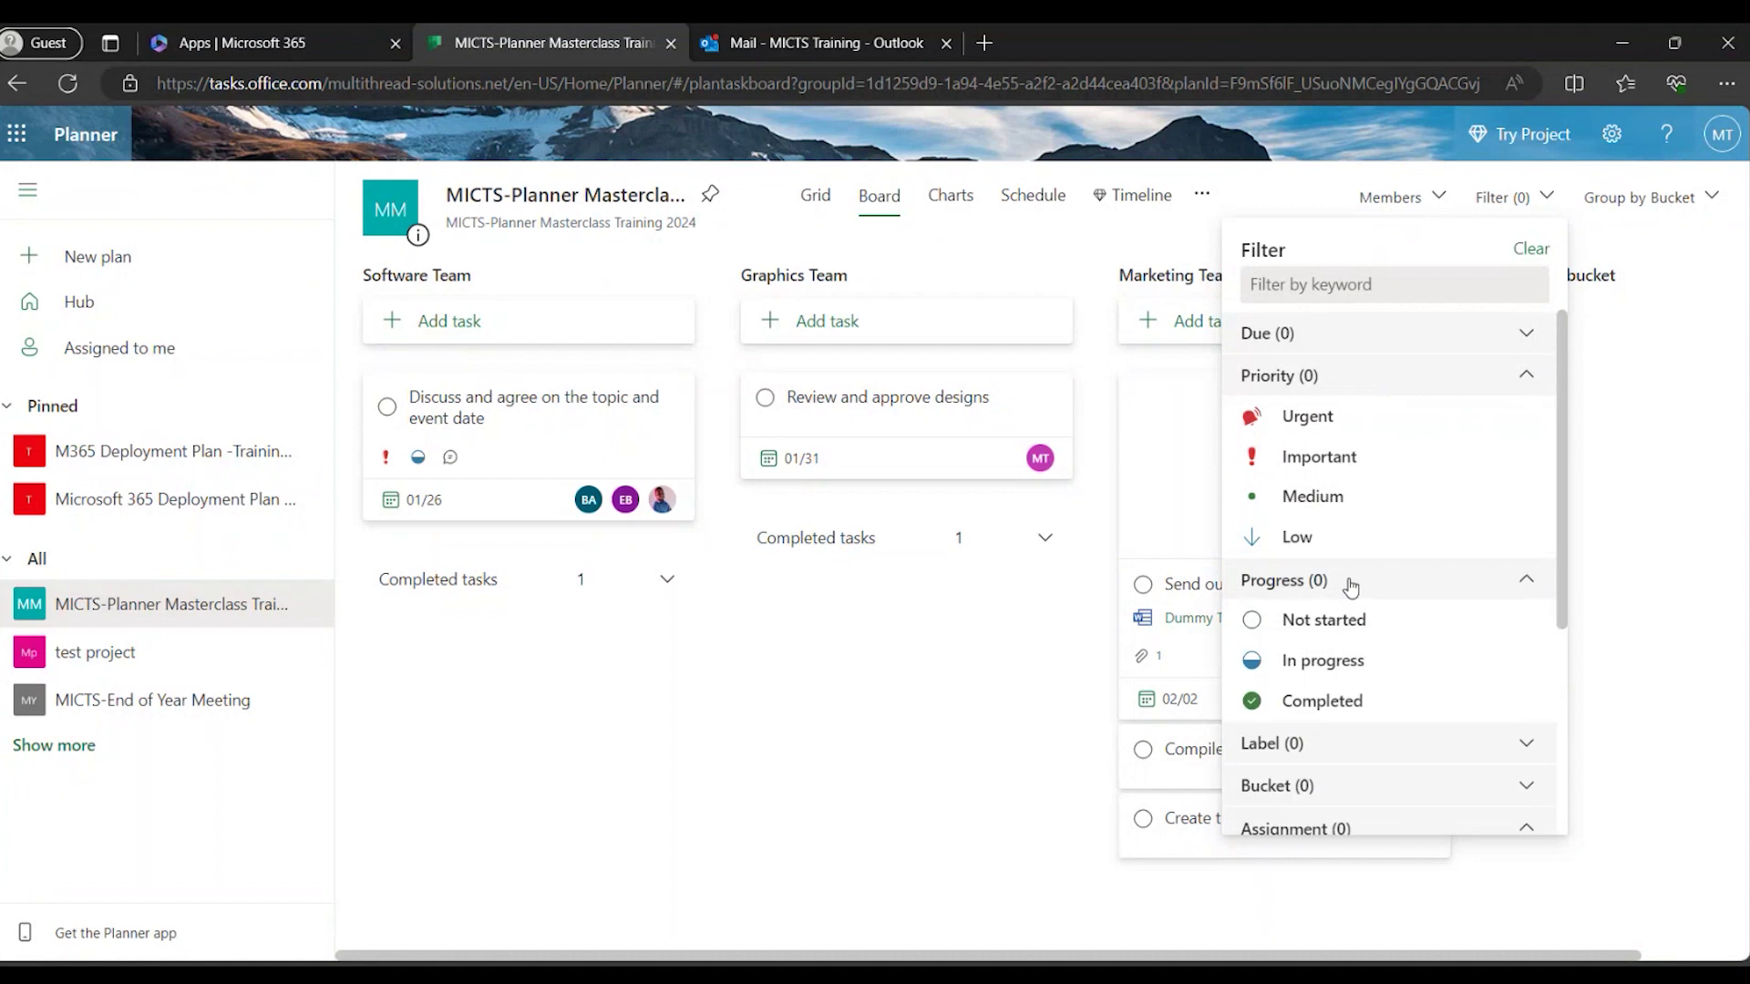
scroll(1377, 682, "down", 1)
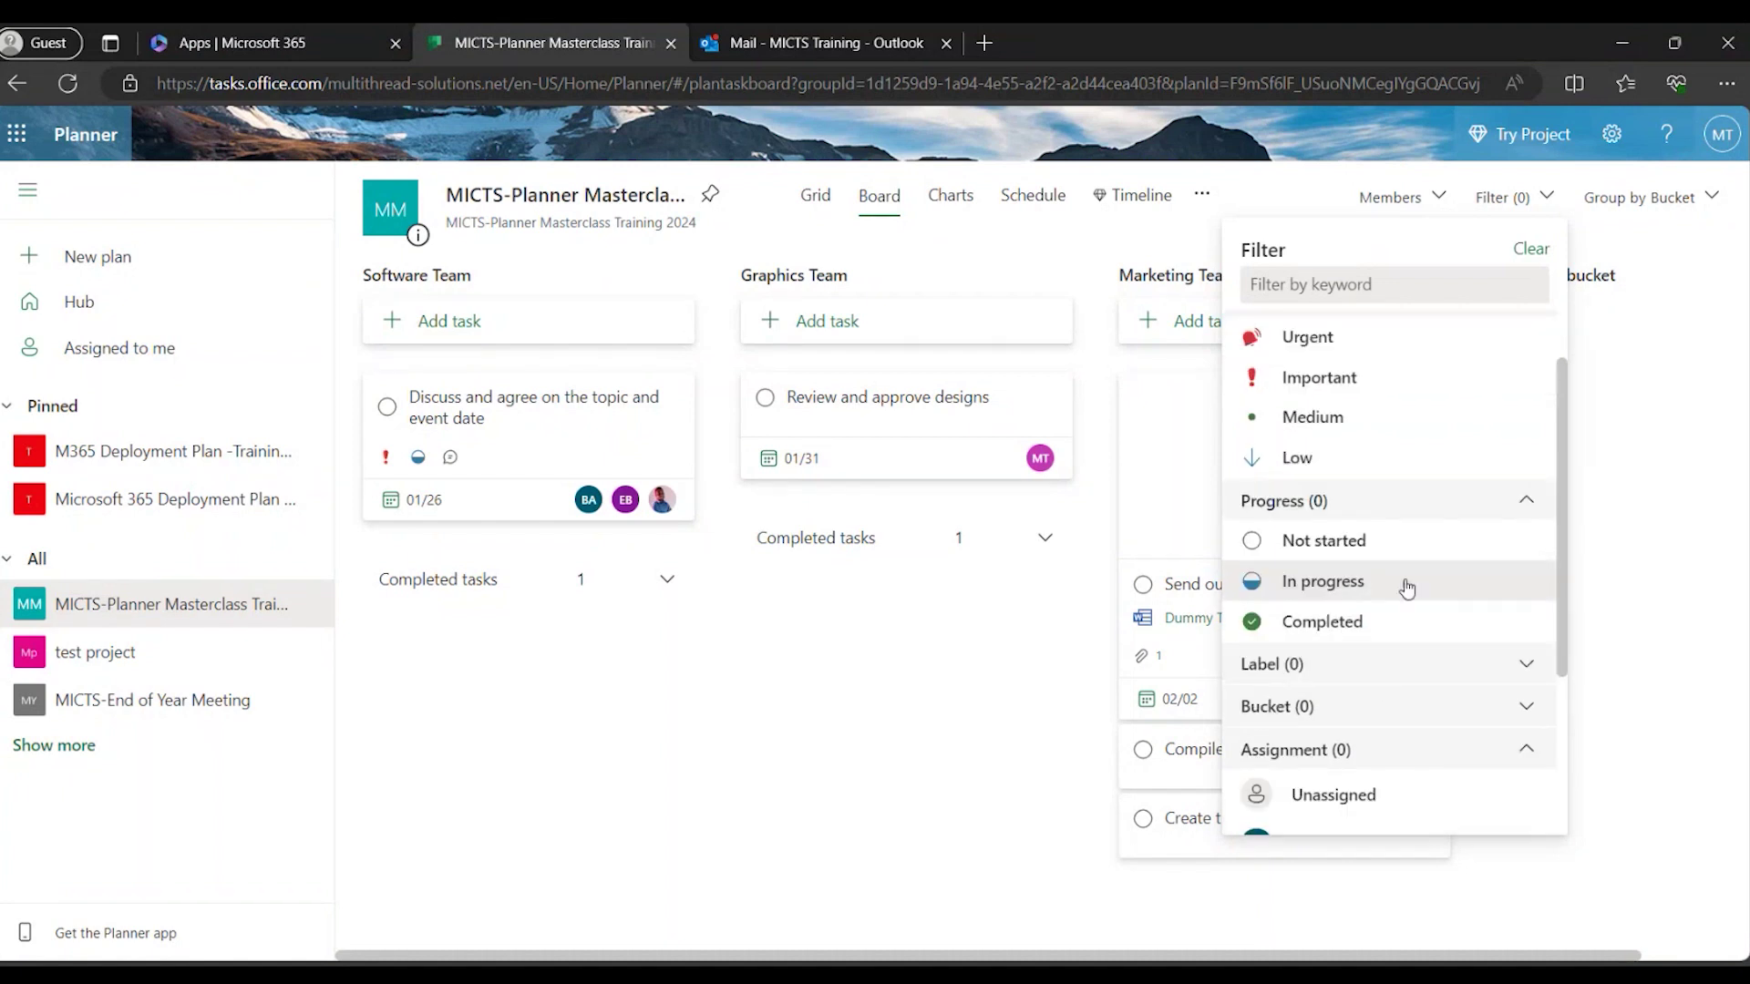
left_click(1355, 587)
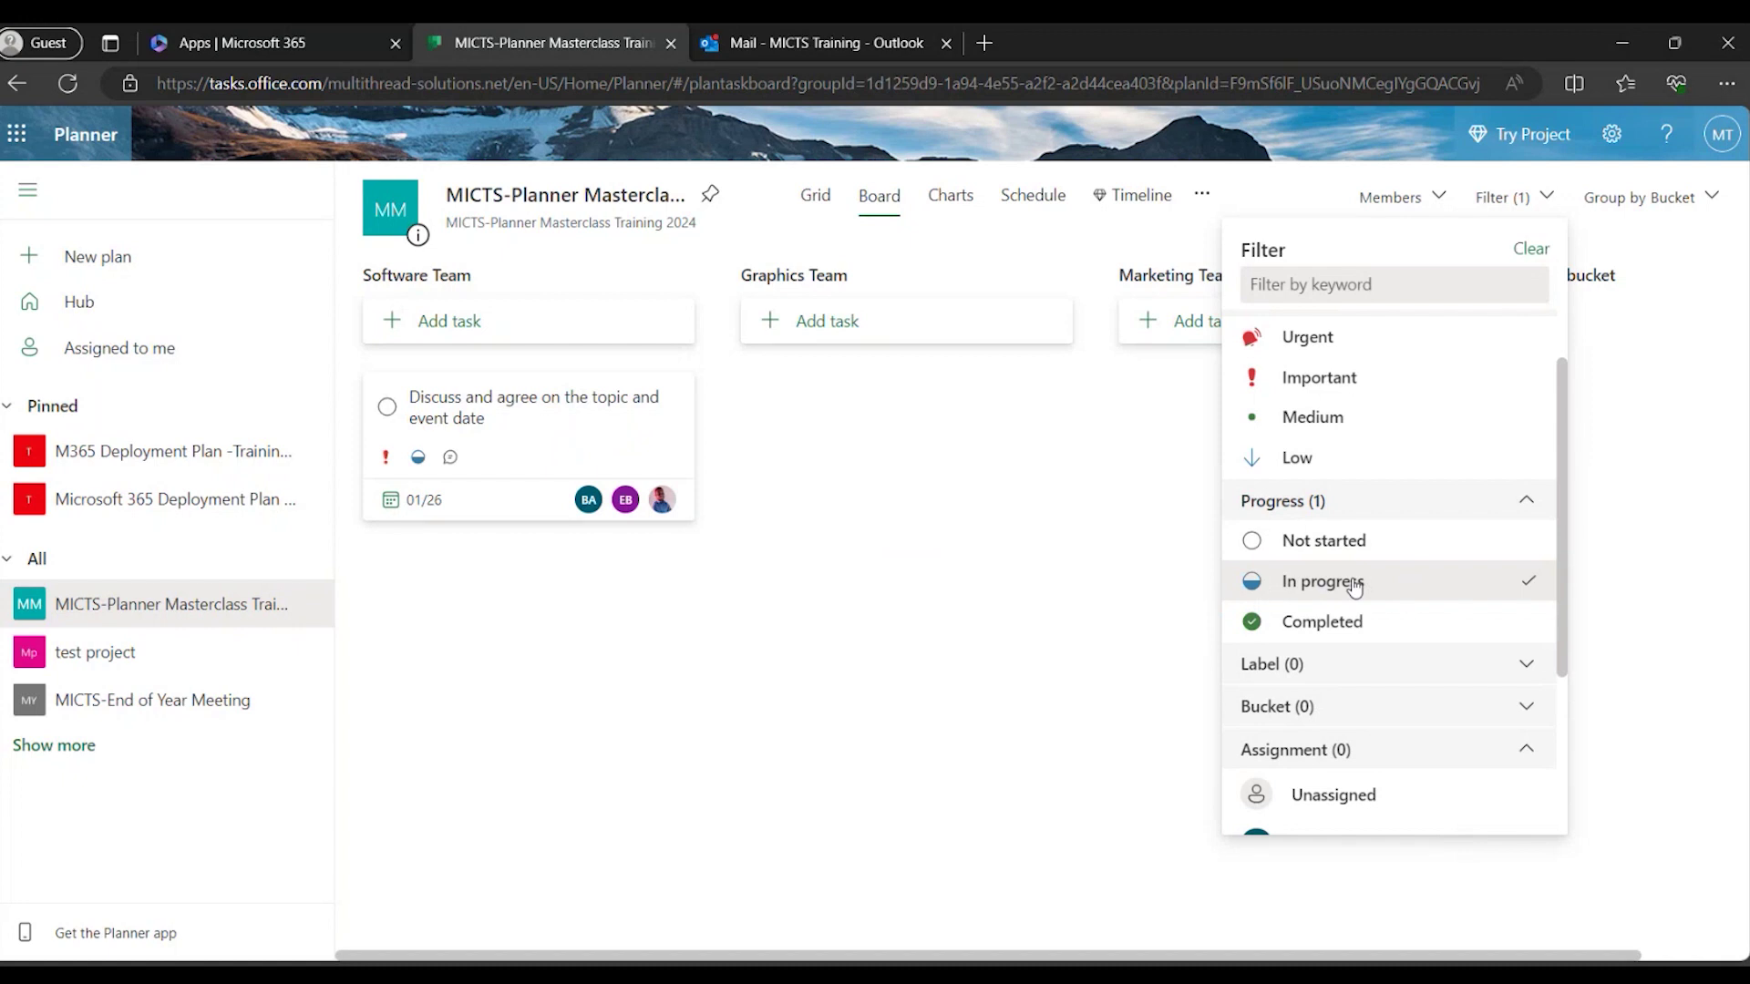
left_click(1355, 587)
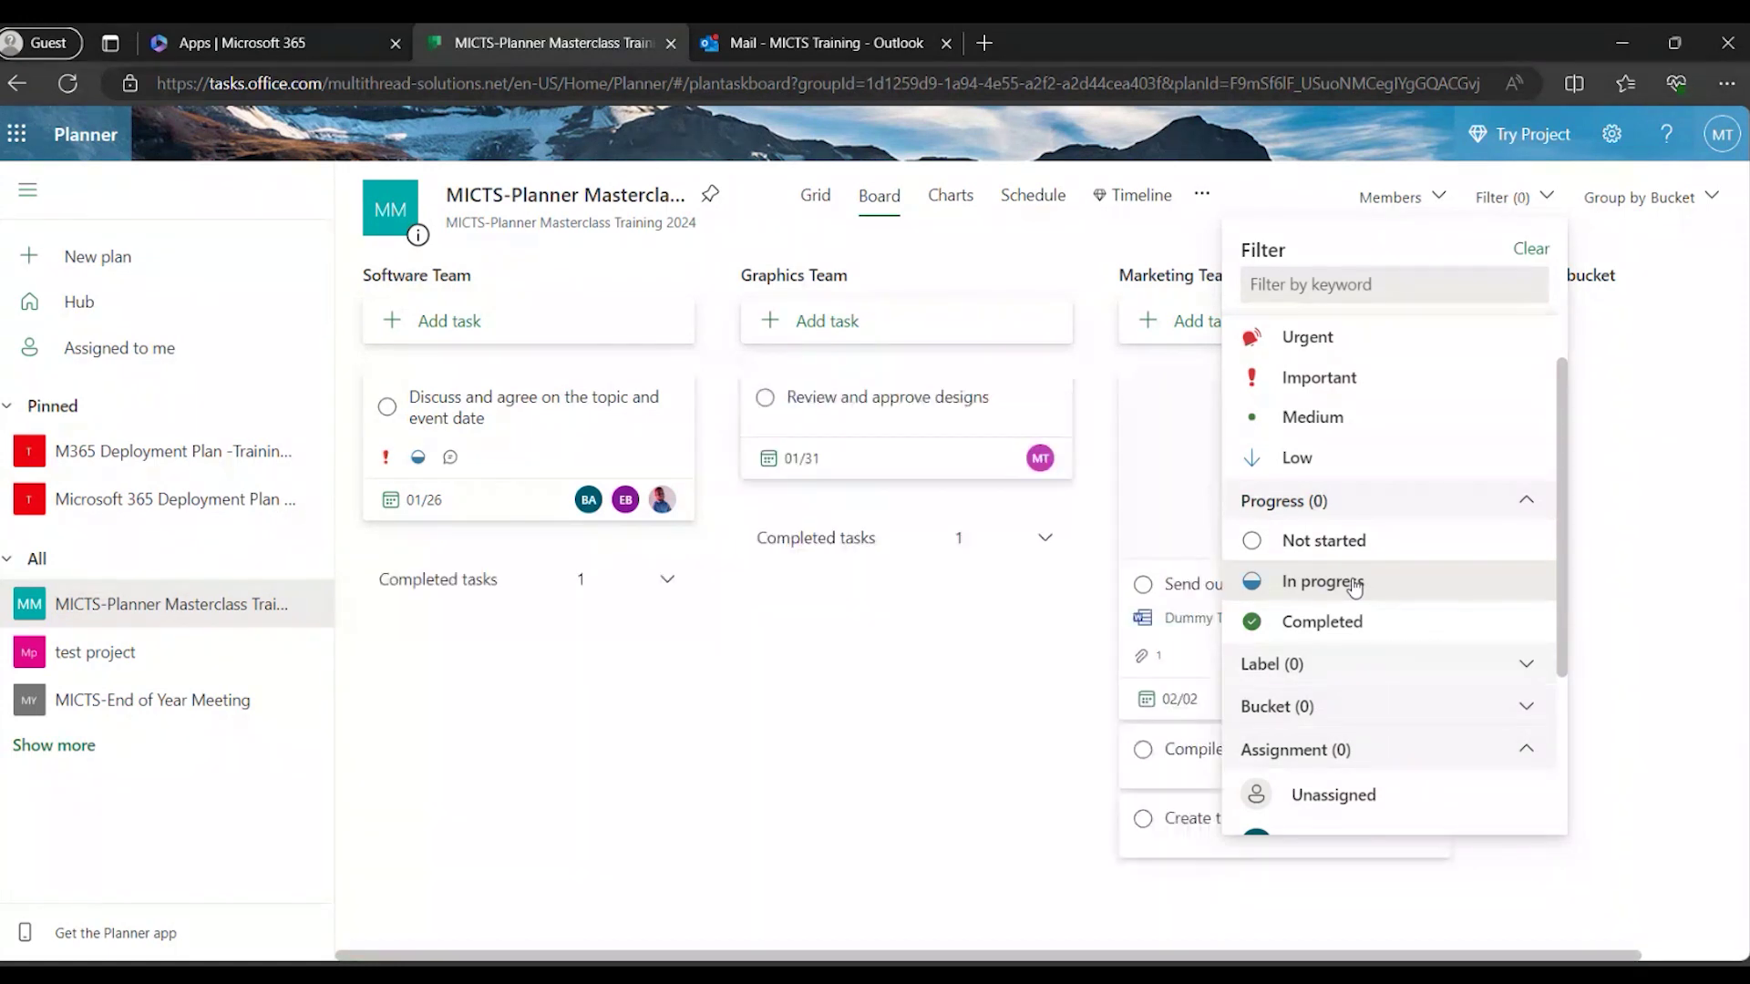
Filter the board to Unassigned tasks only and view the result.
scroll(1355, 587, "down", 2)
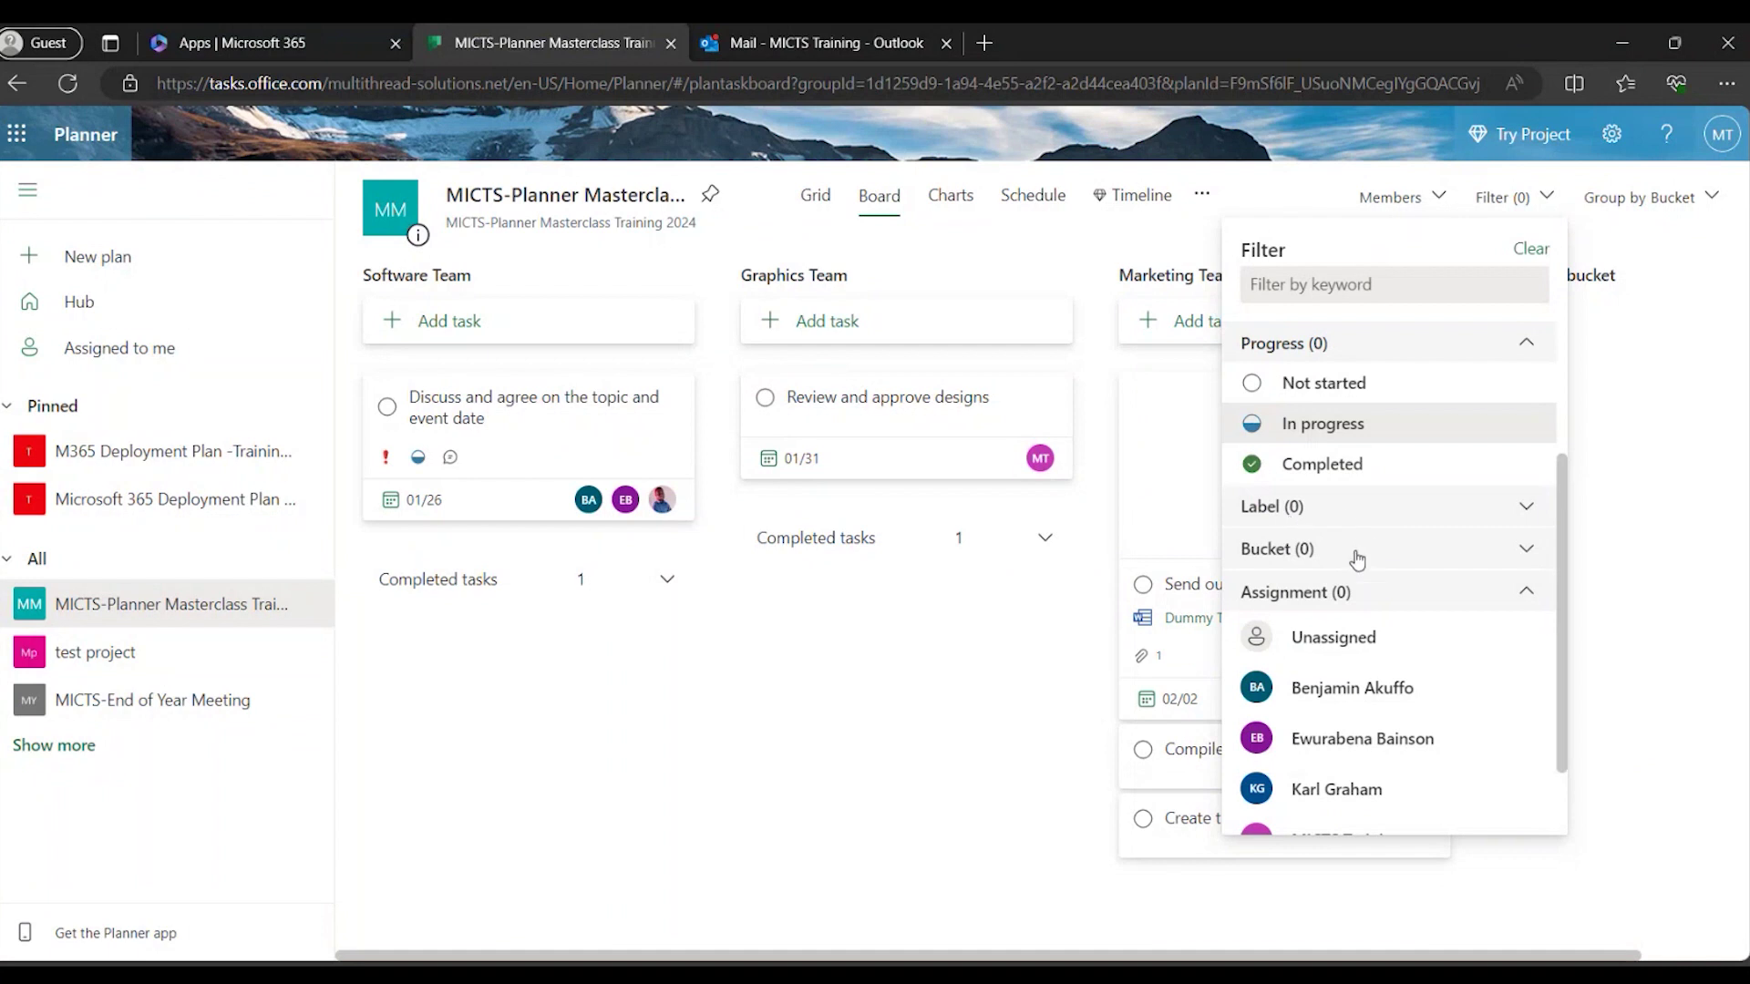
left_click(1355, 552)
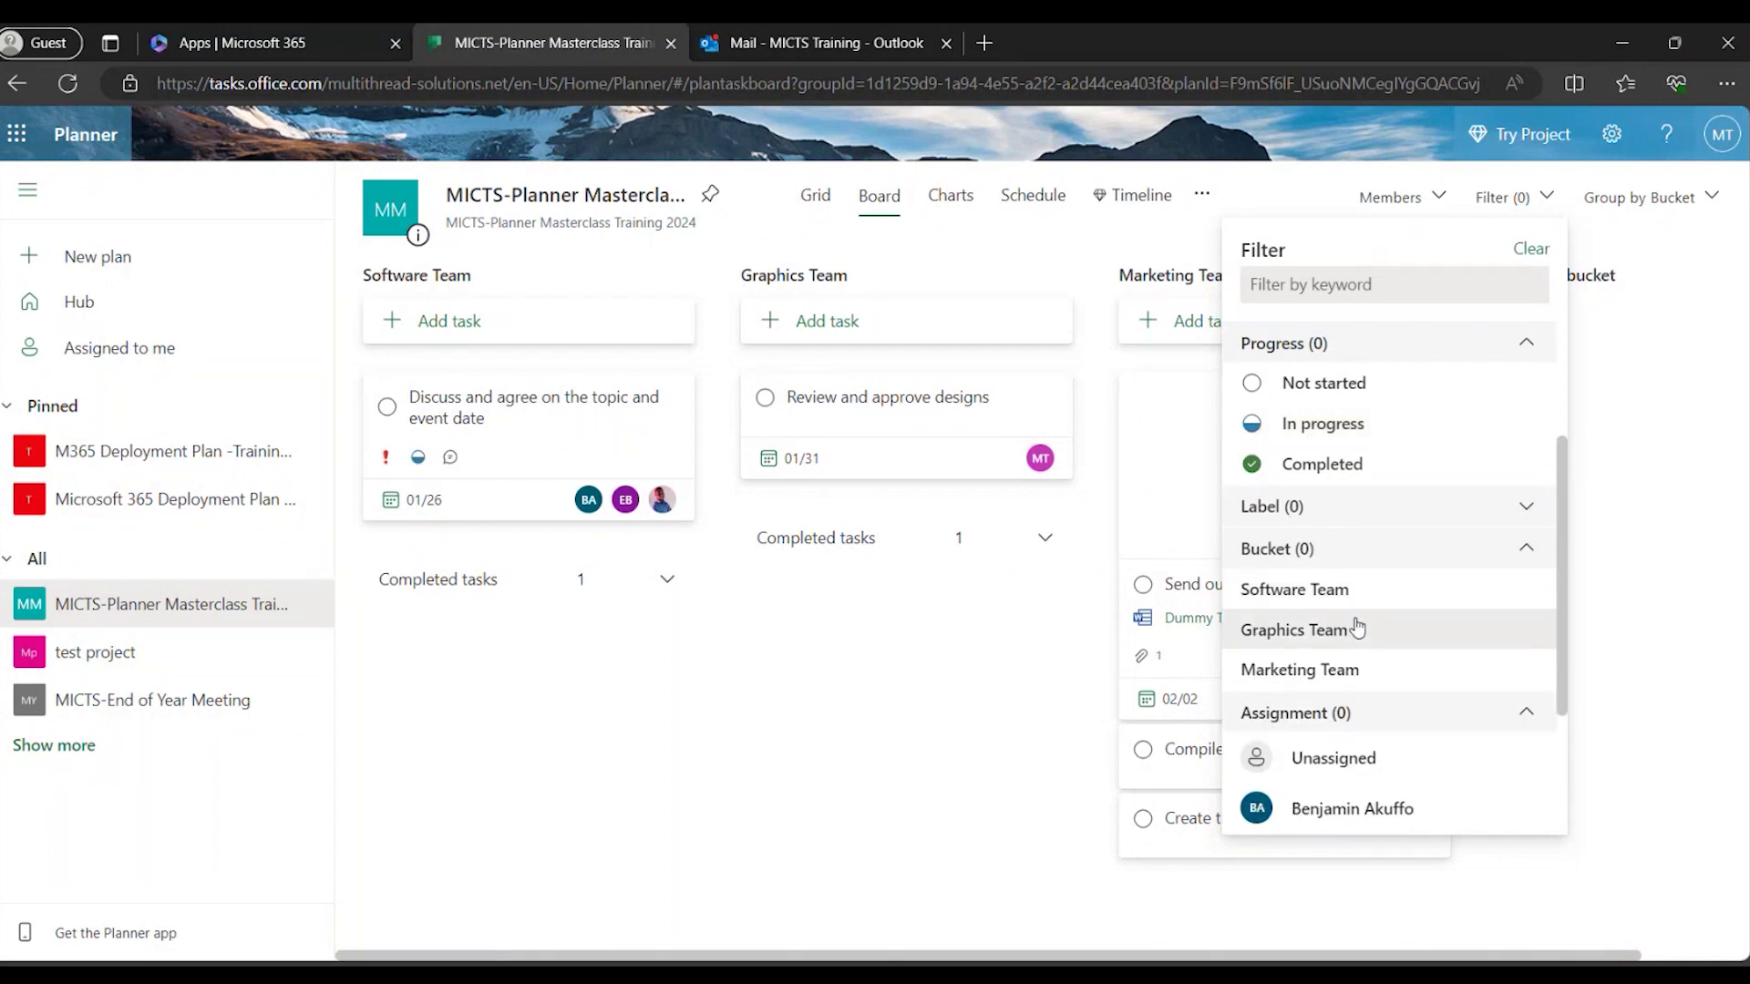
left_click(1354, 553)
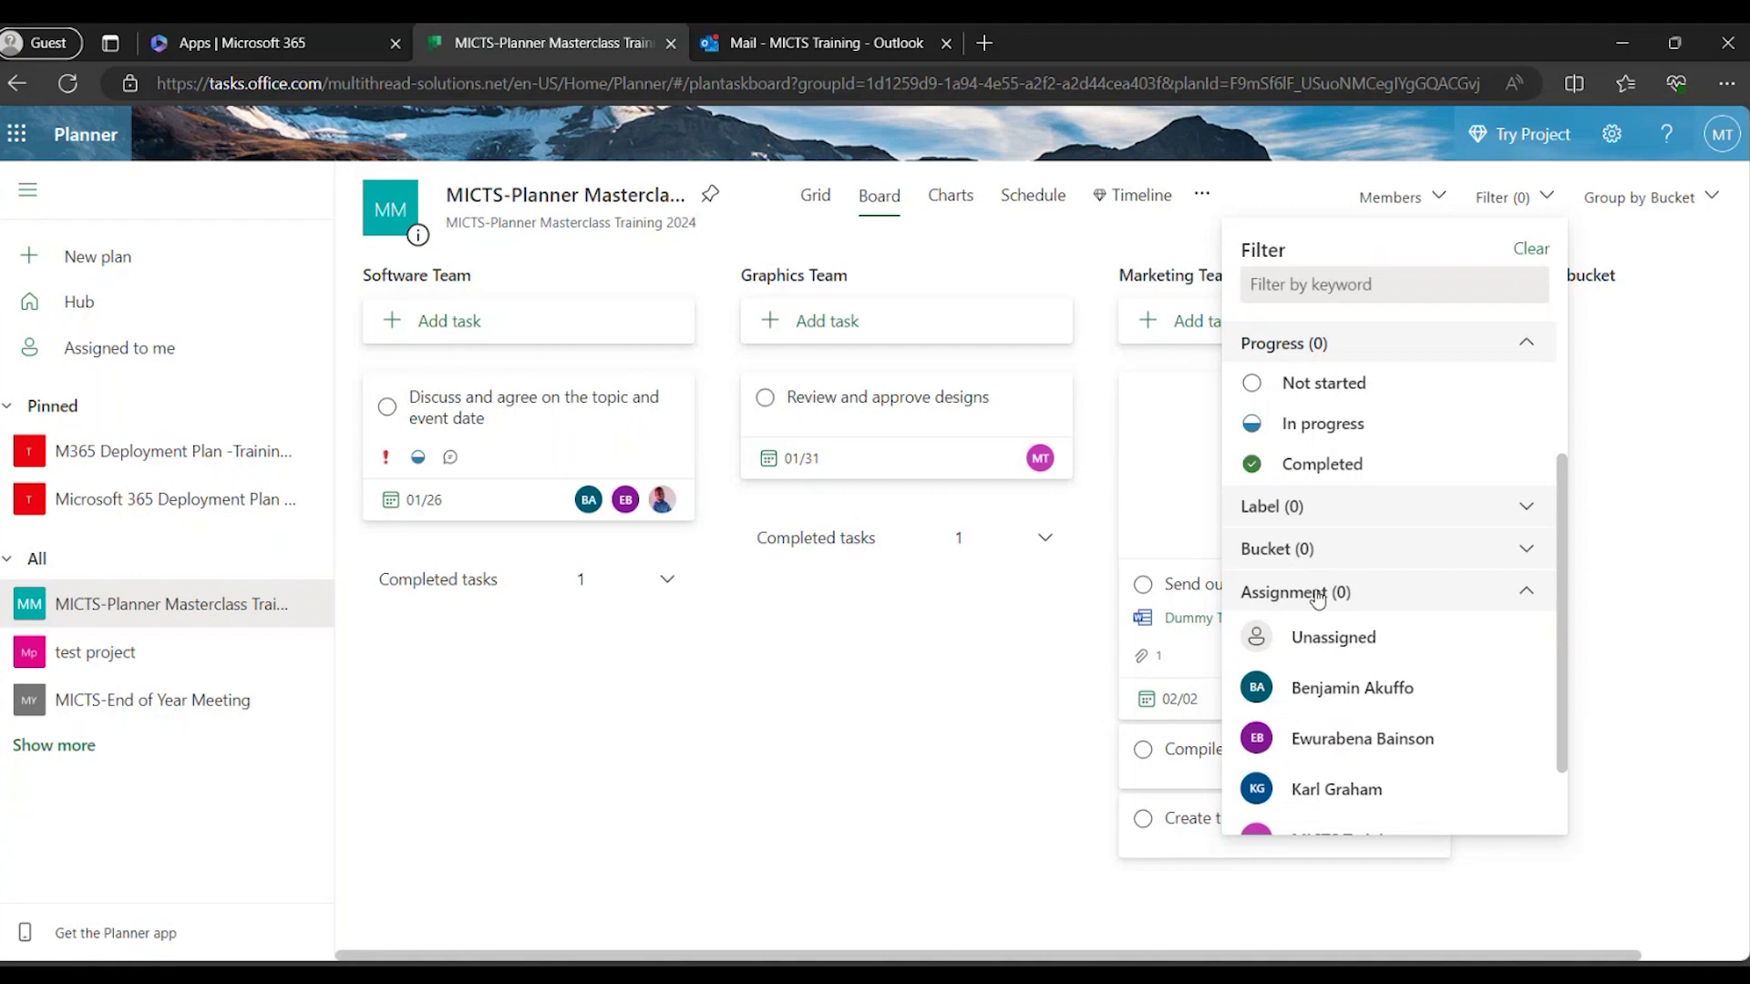
left_click(1332, 642)
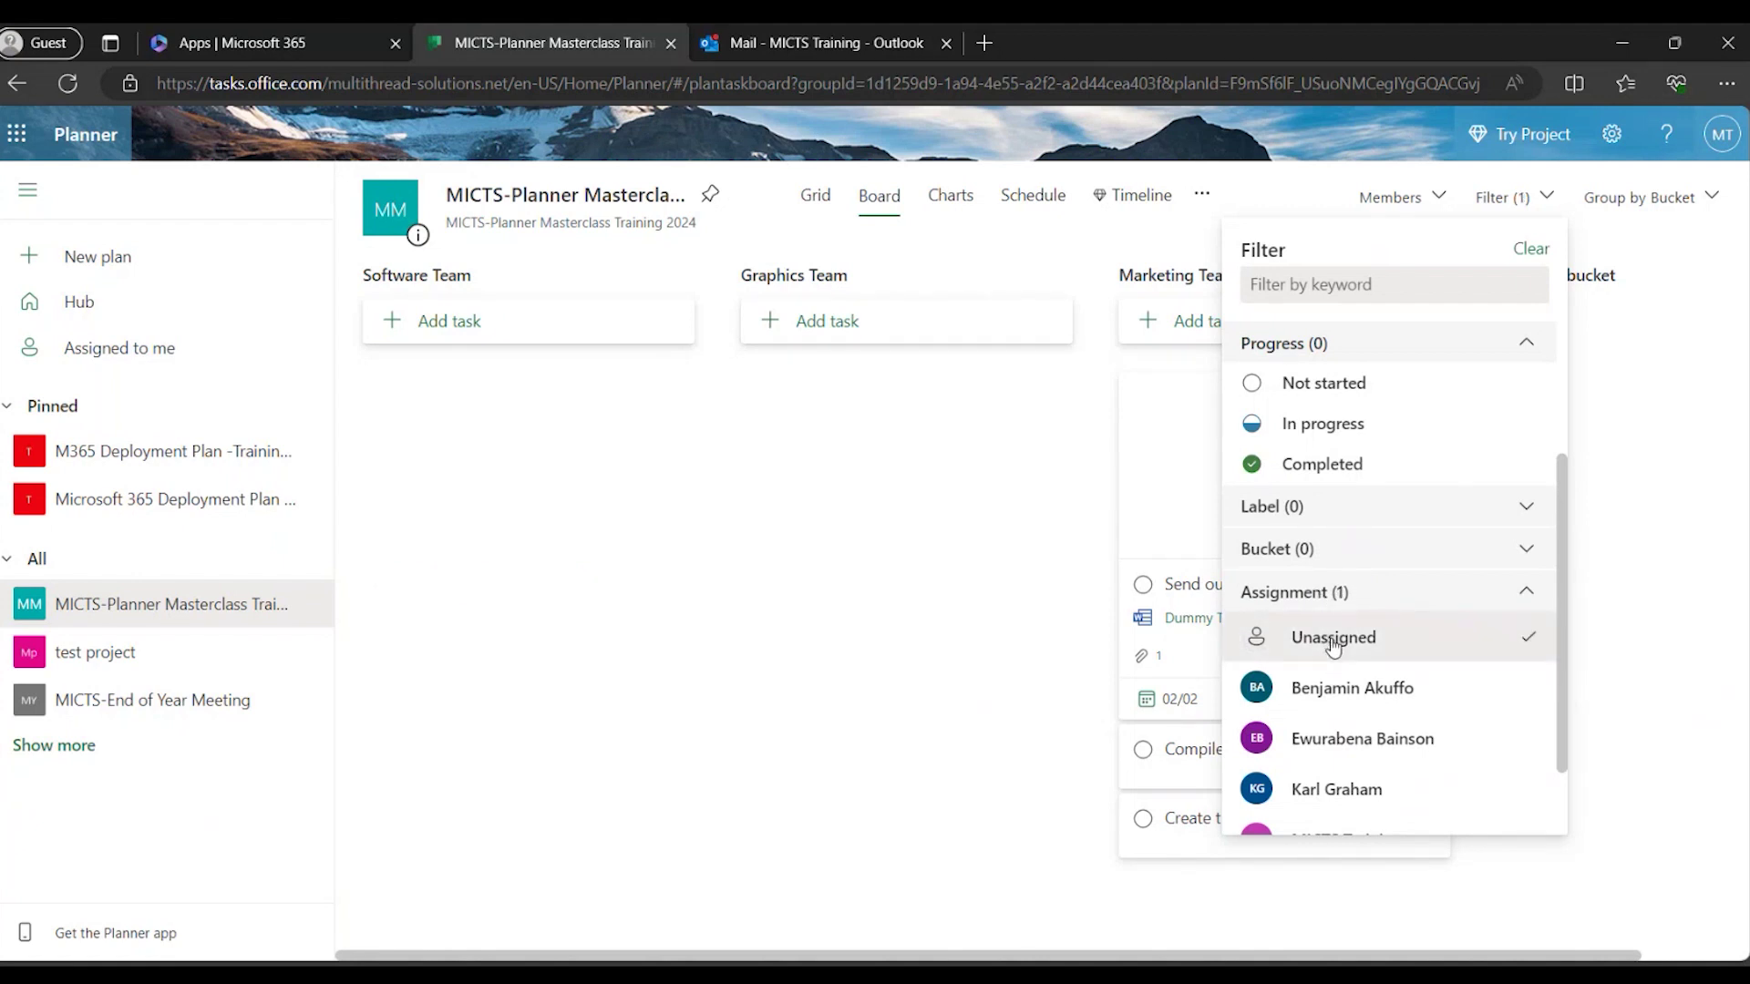
left_click(1633, 508)
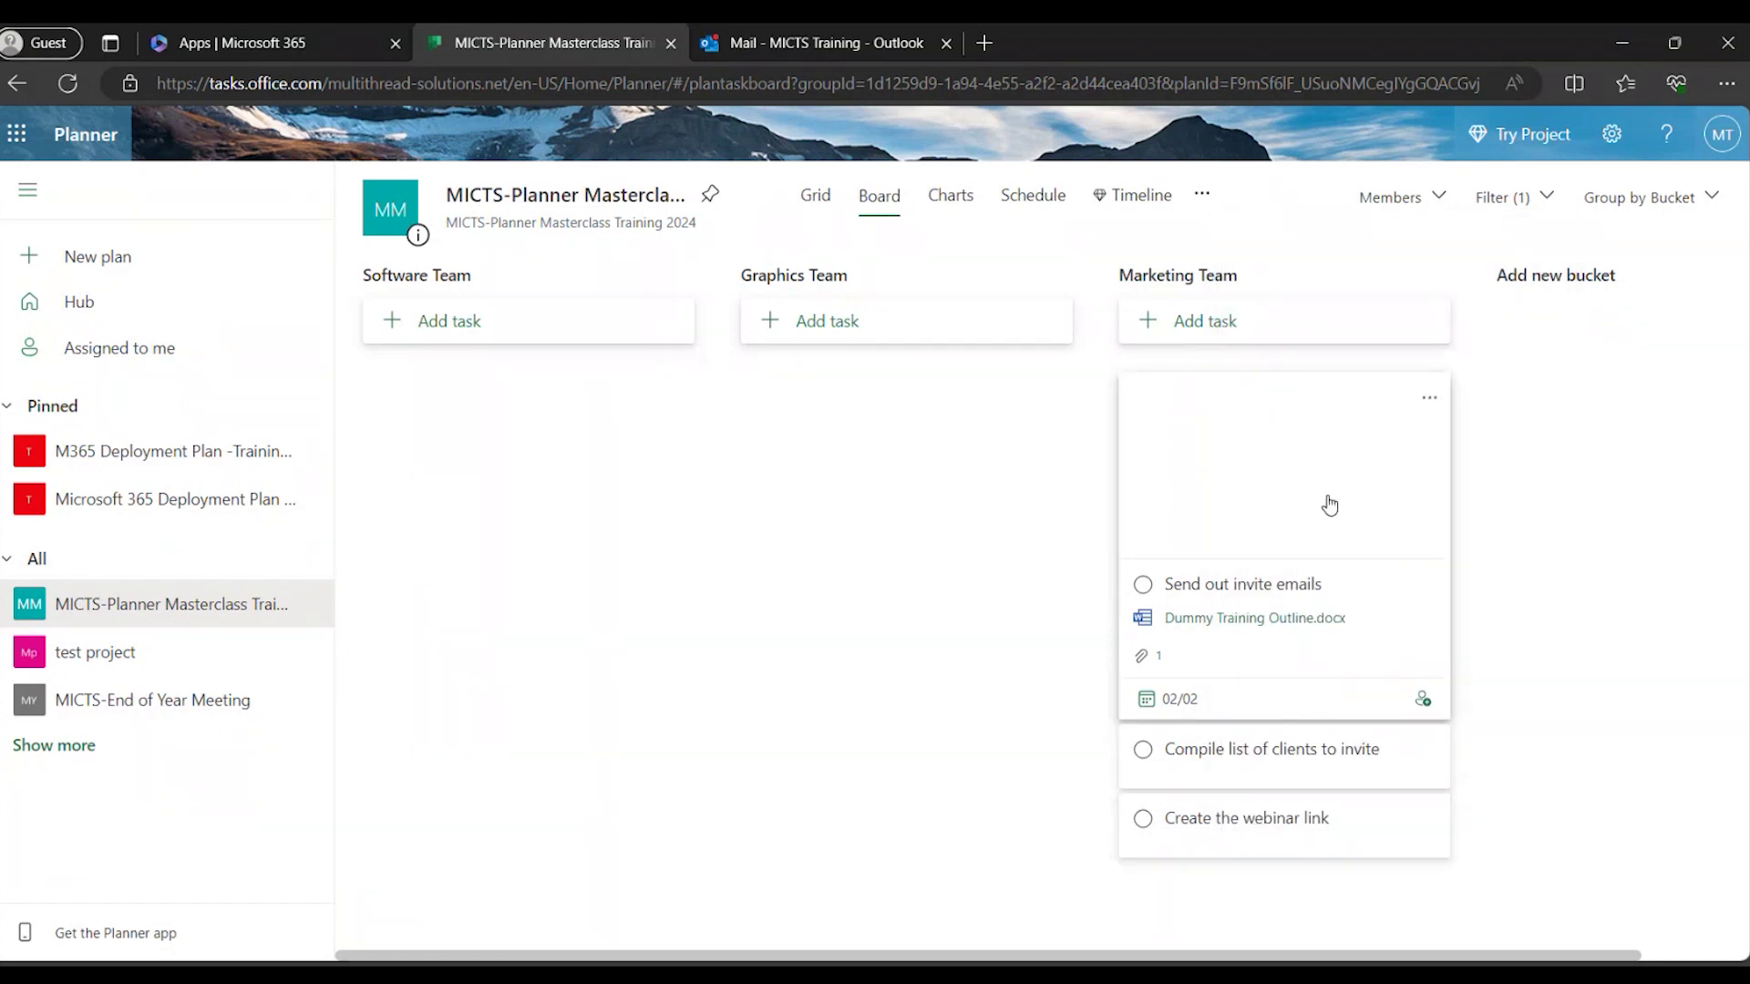
Remove the Unassigned filter and close the Filter panel.
left_click(1531, 200)
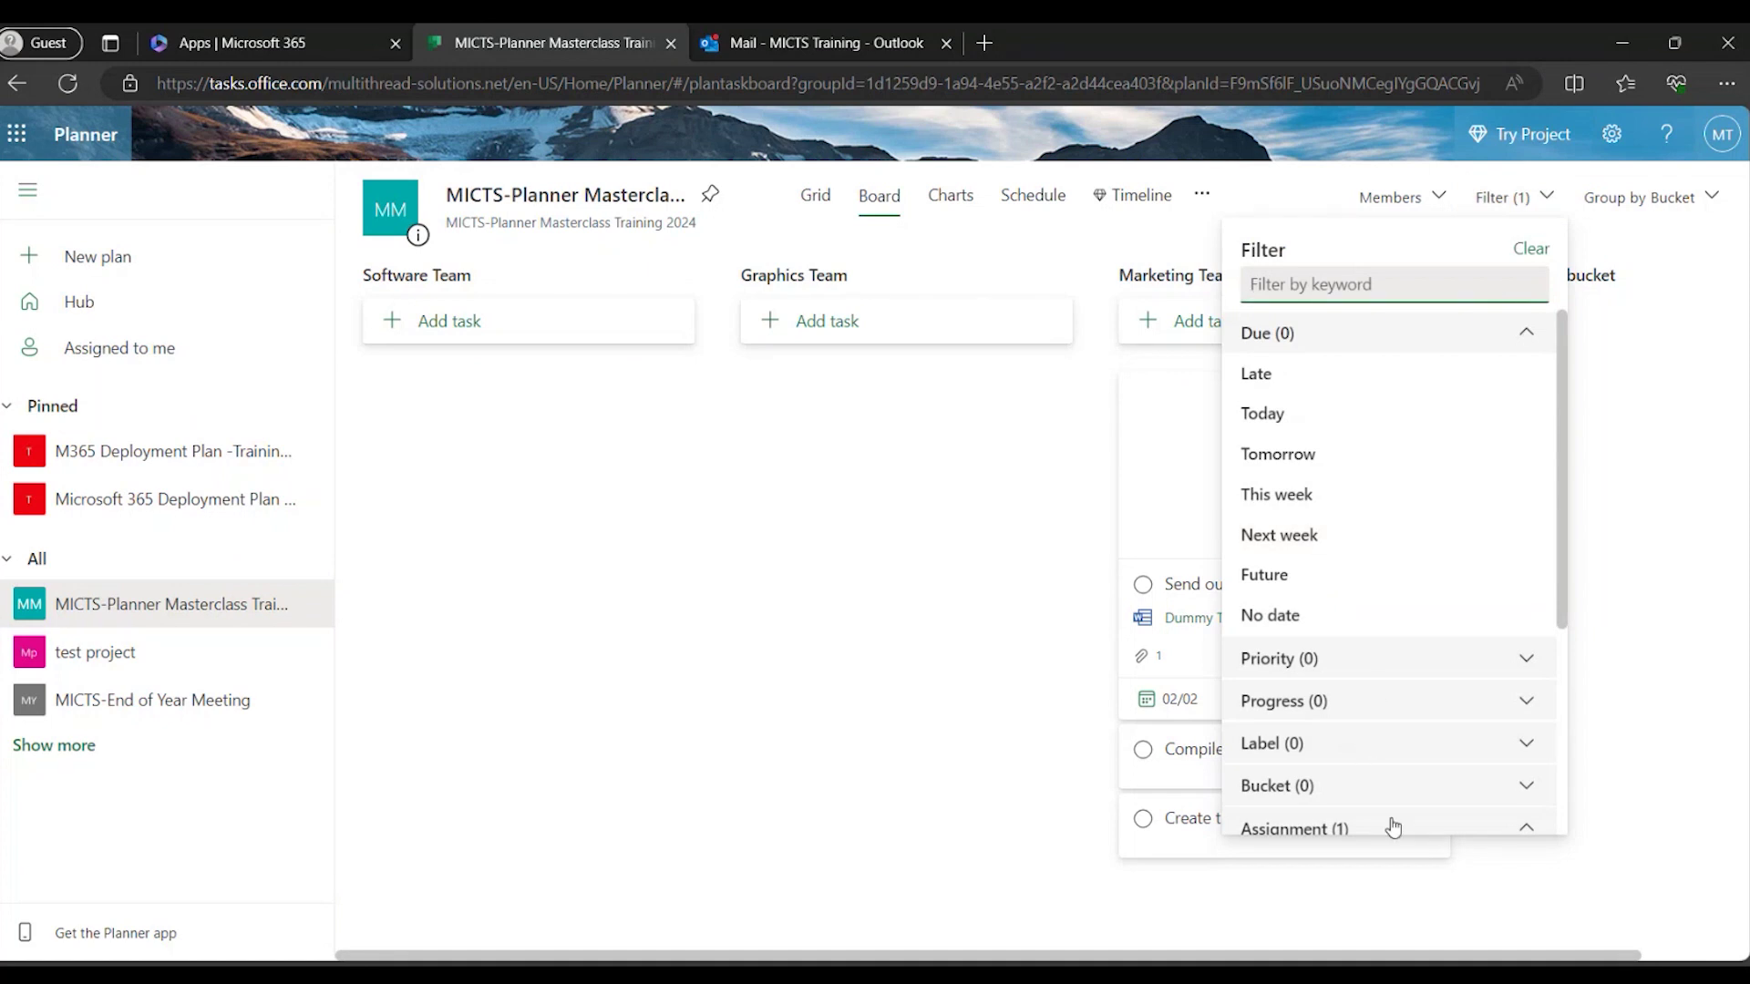
scroll(1392, 826, "down", 3)
left_click(1422, 631)
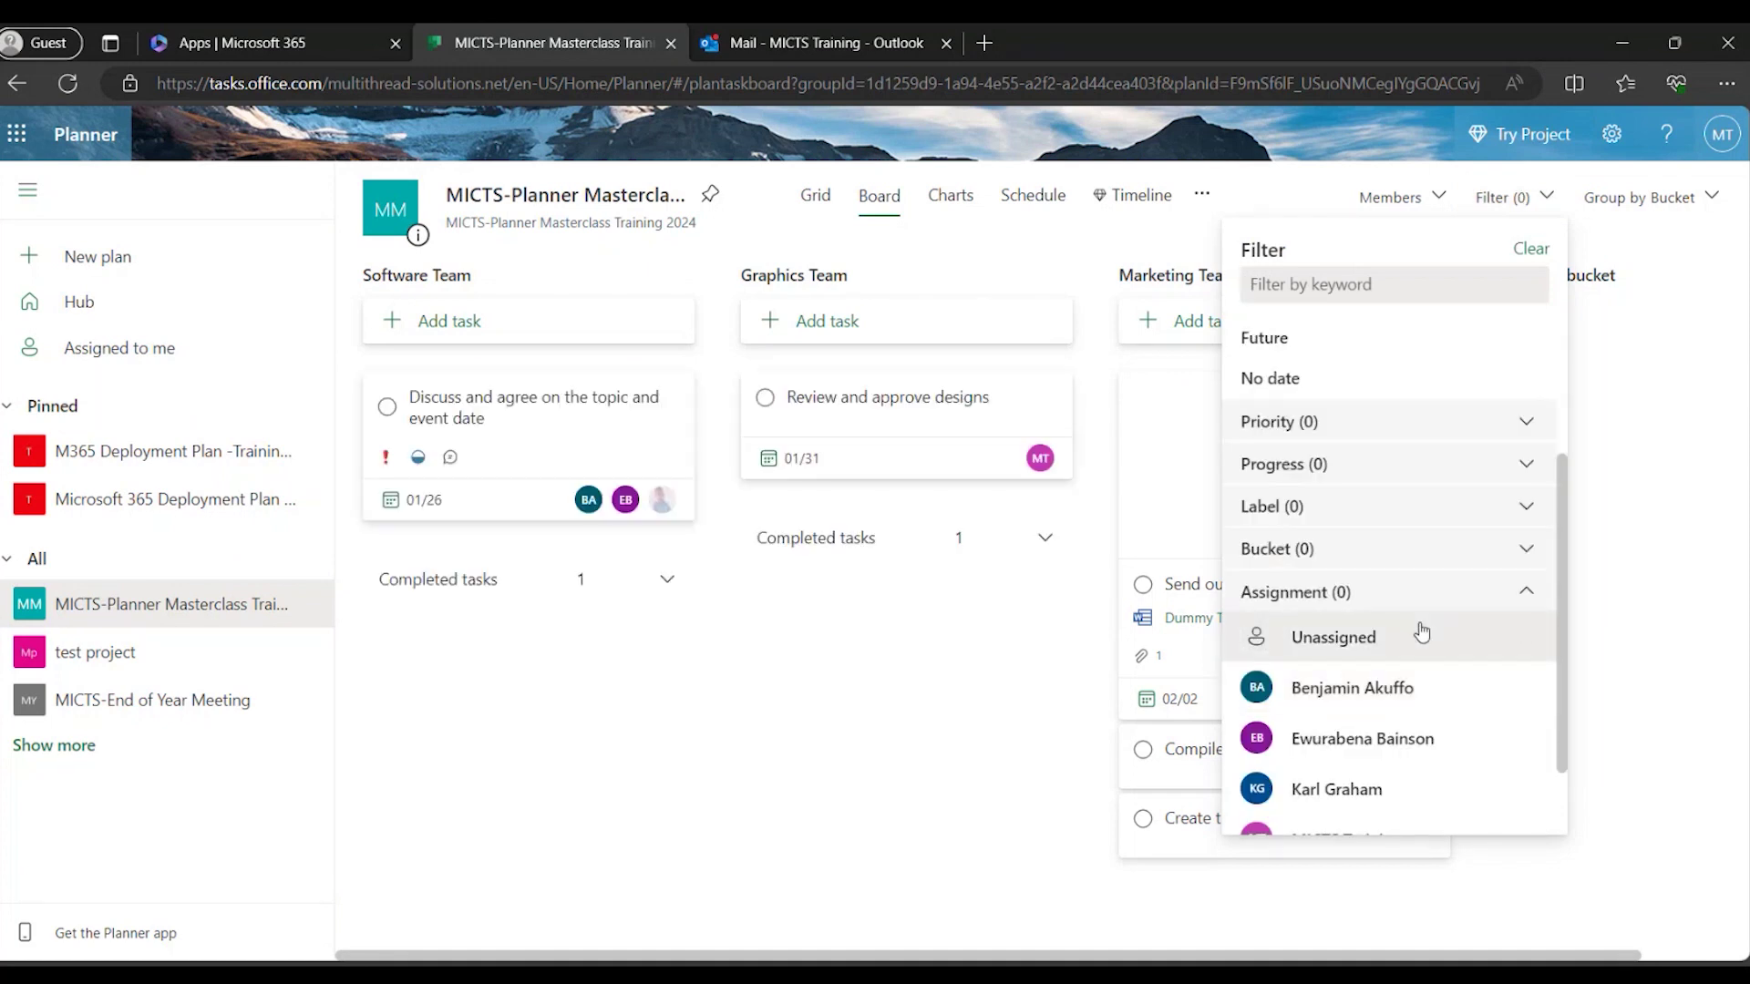
left_click(1664, 542)
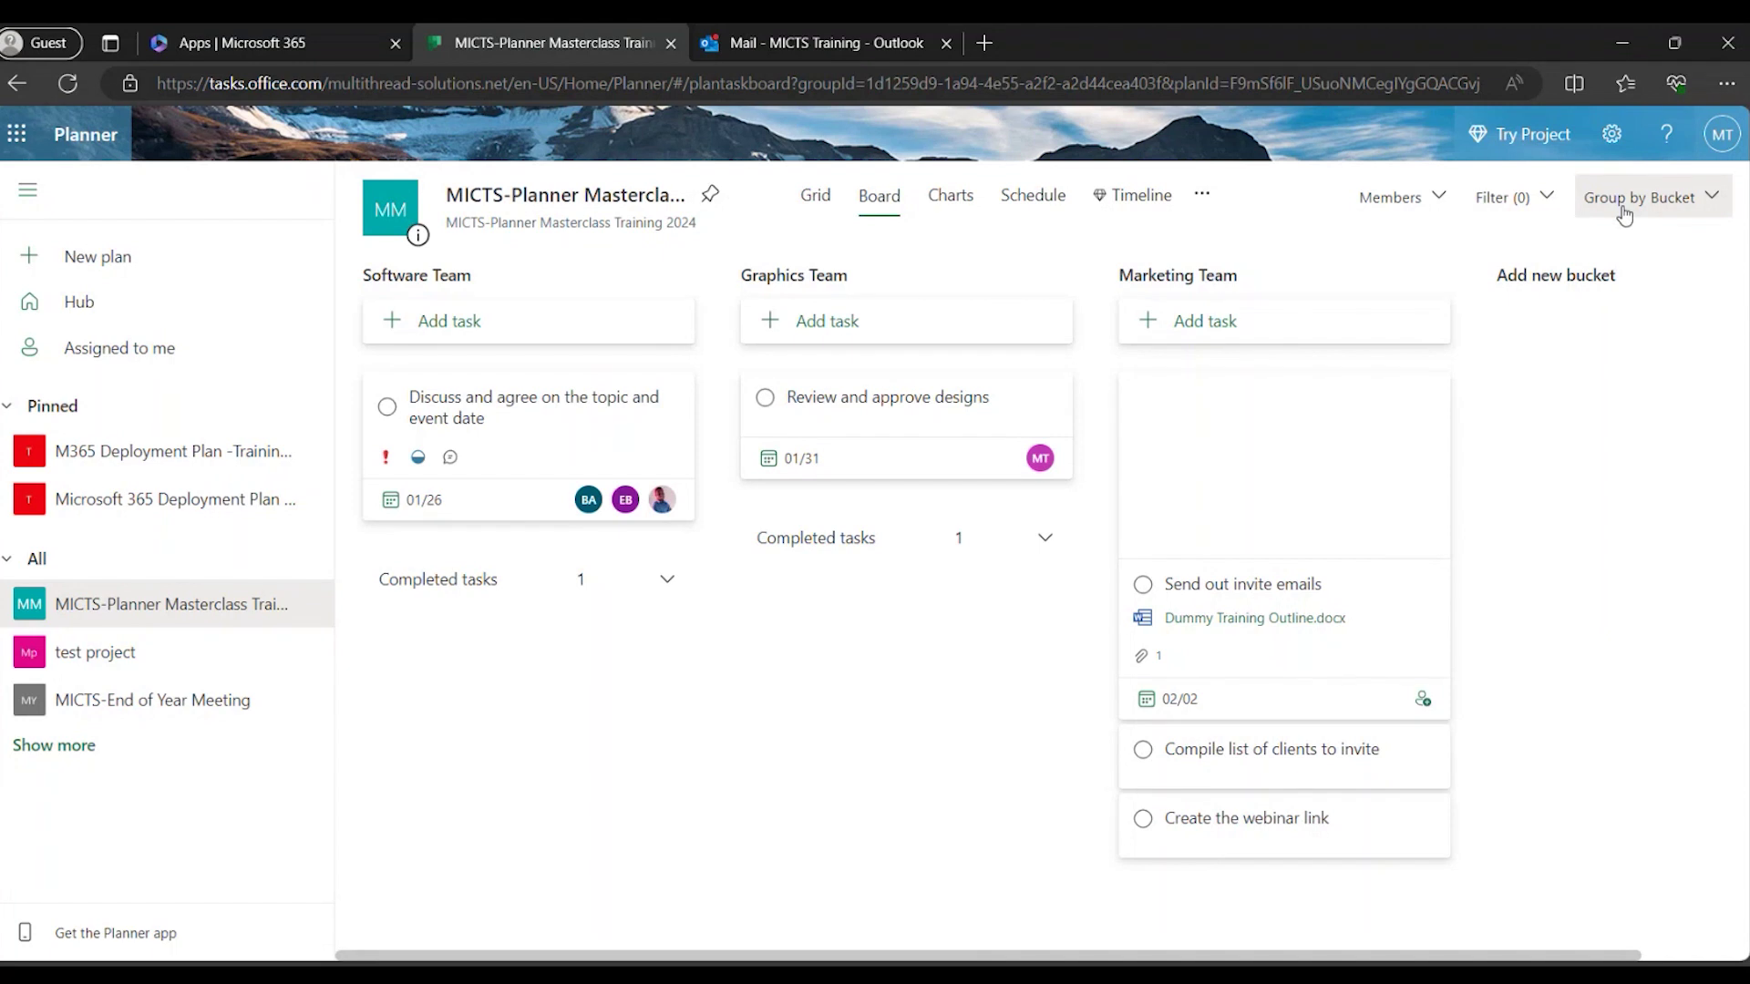
Change the board grouping from Bucket to Assigned to, then reopen the Group by choices.
left_click(1630, 205)
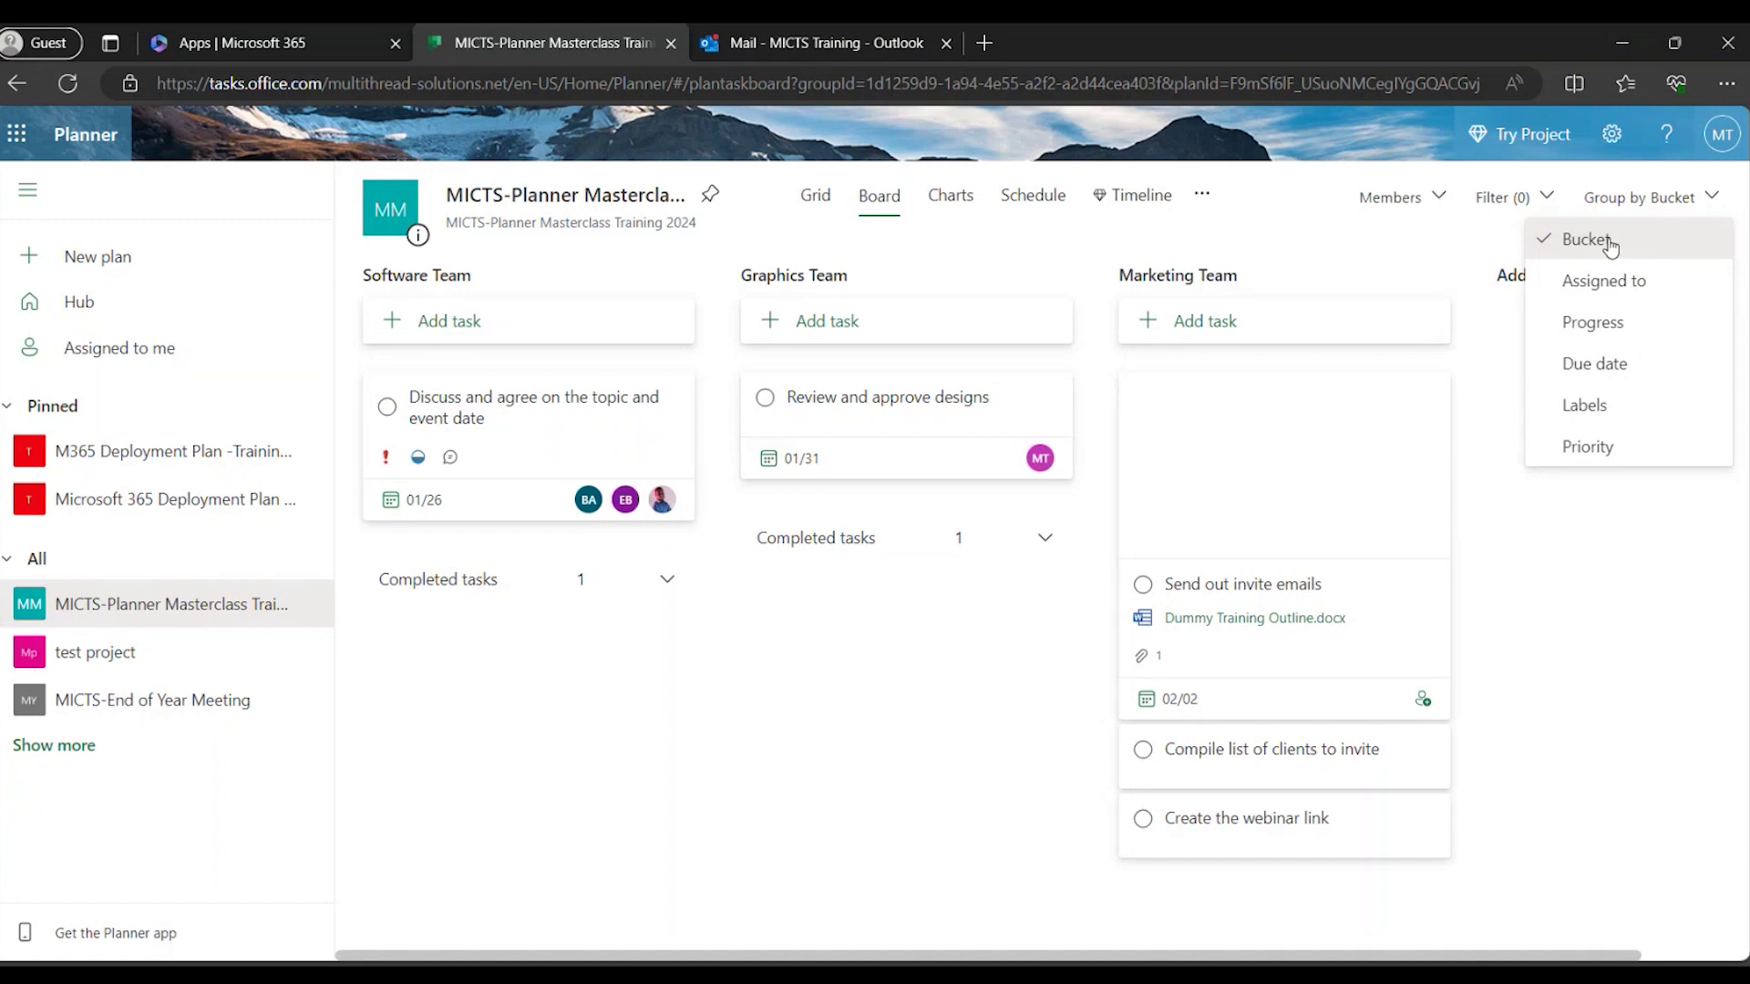
left_click(1550, 288)
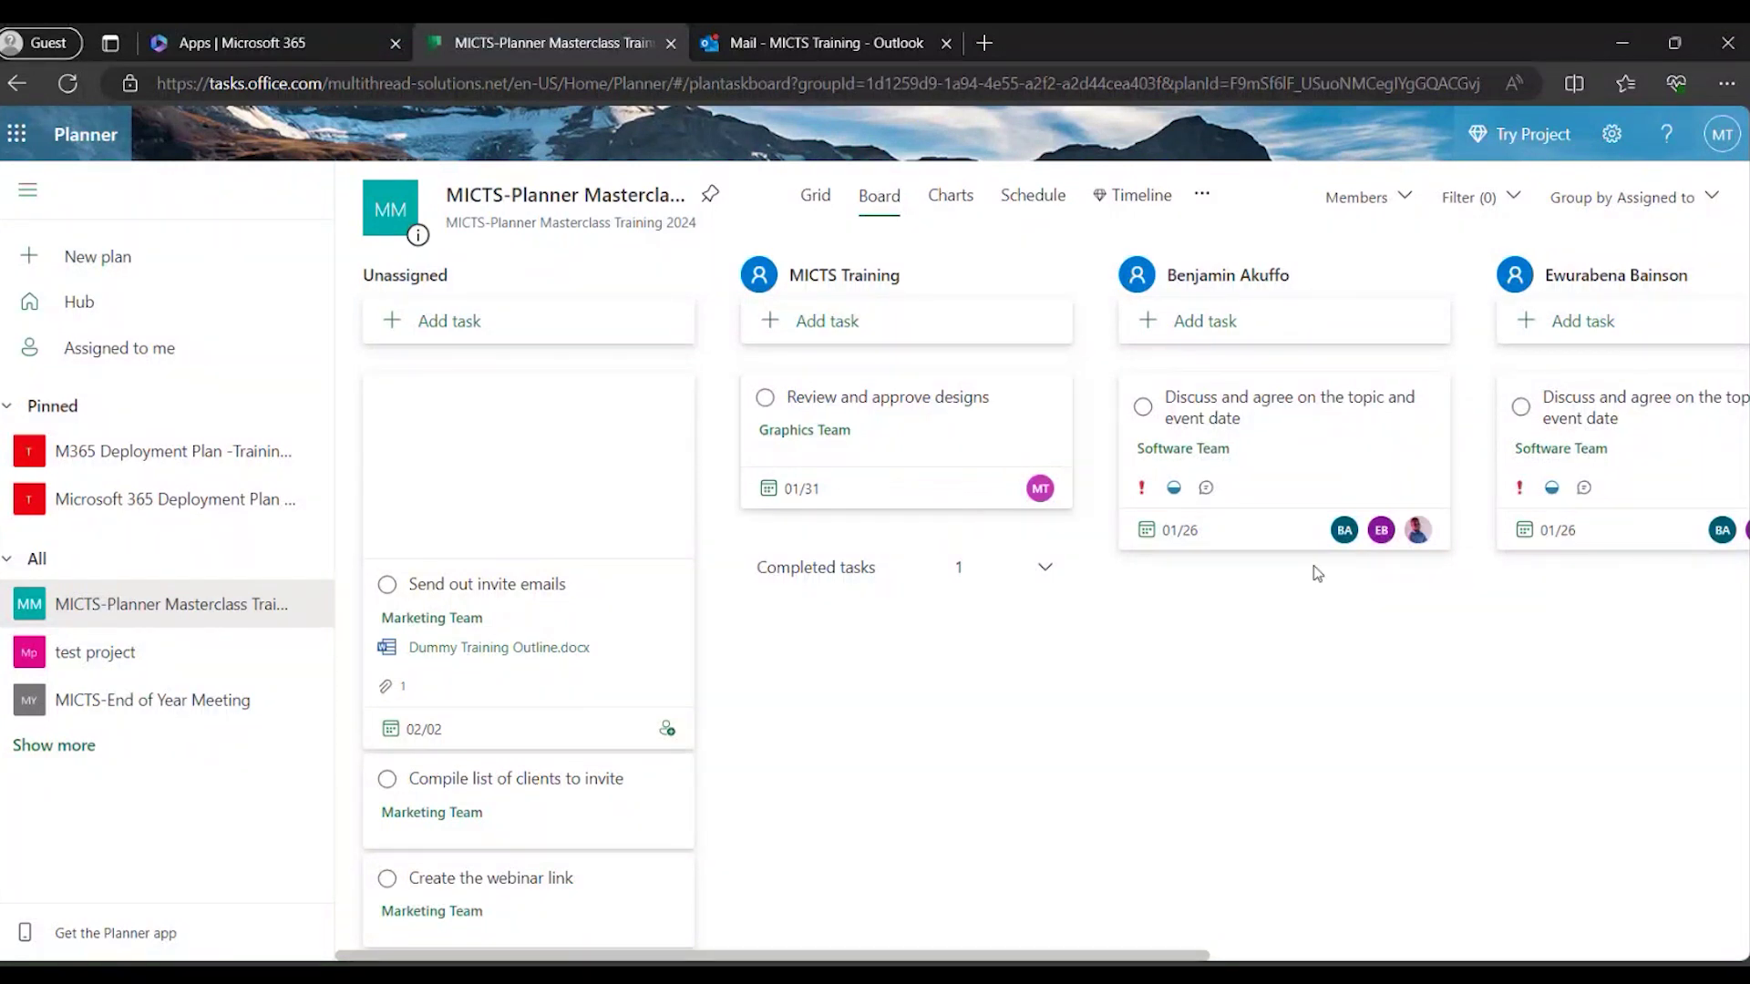
mouse_move(1320, 547)
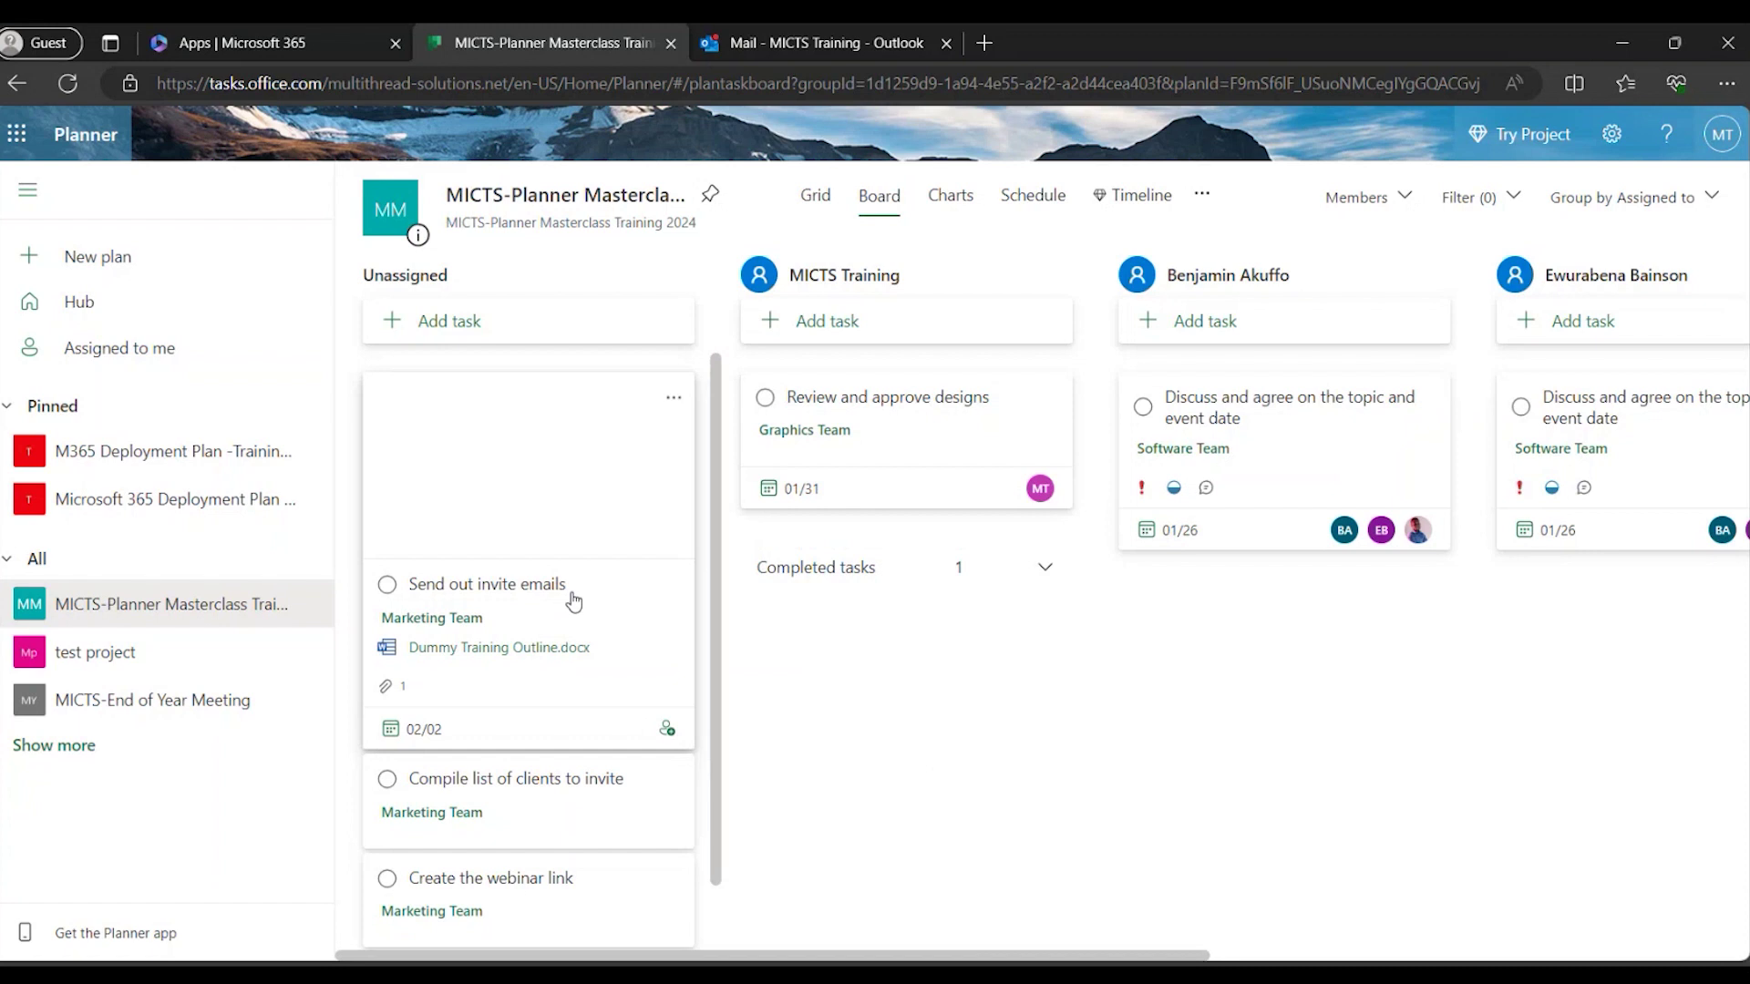
left_click(1657, 200)
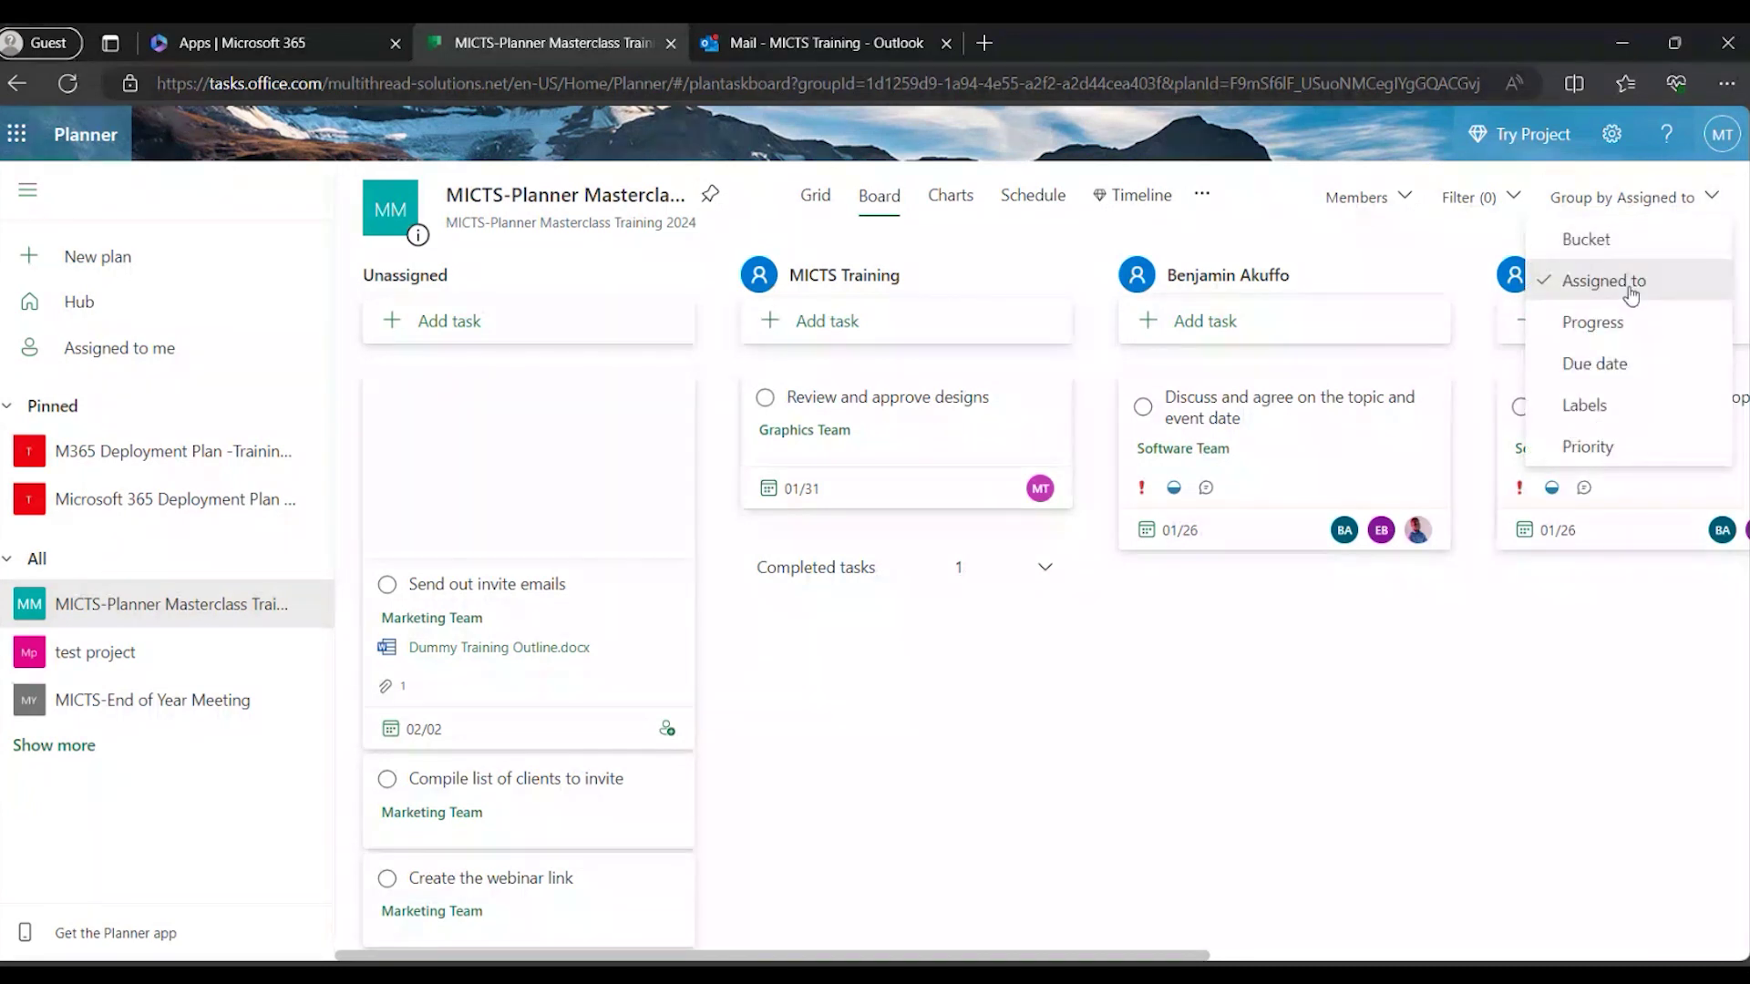
Drag Send out invite emails, Compile list of clients and Create the webinar link into team members' columns.
left_click(1630, 287)
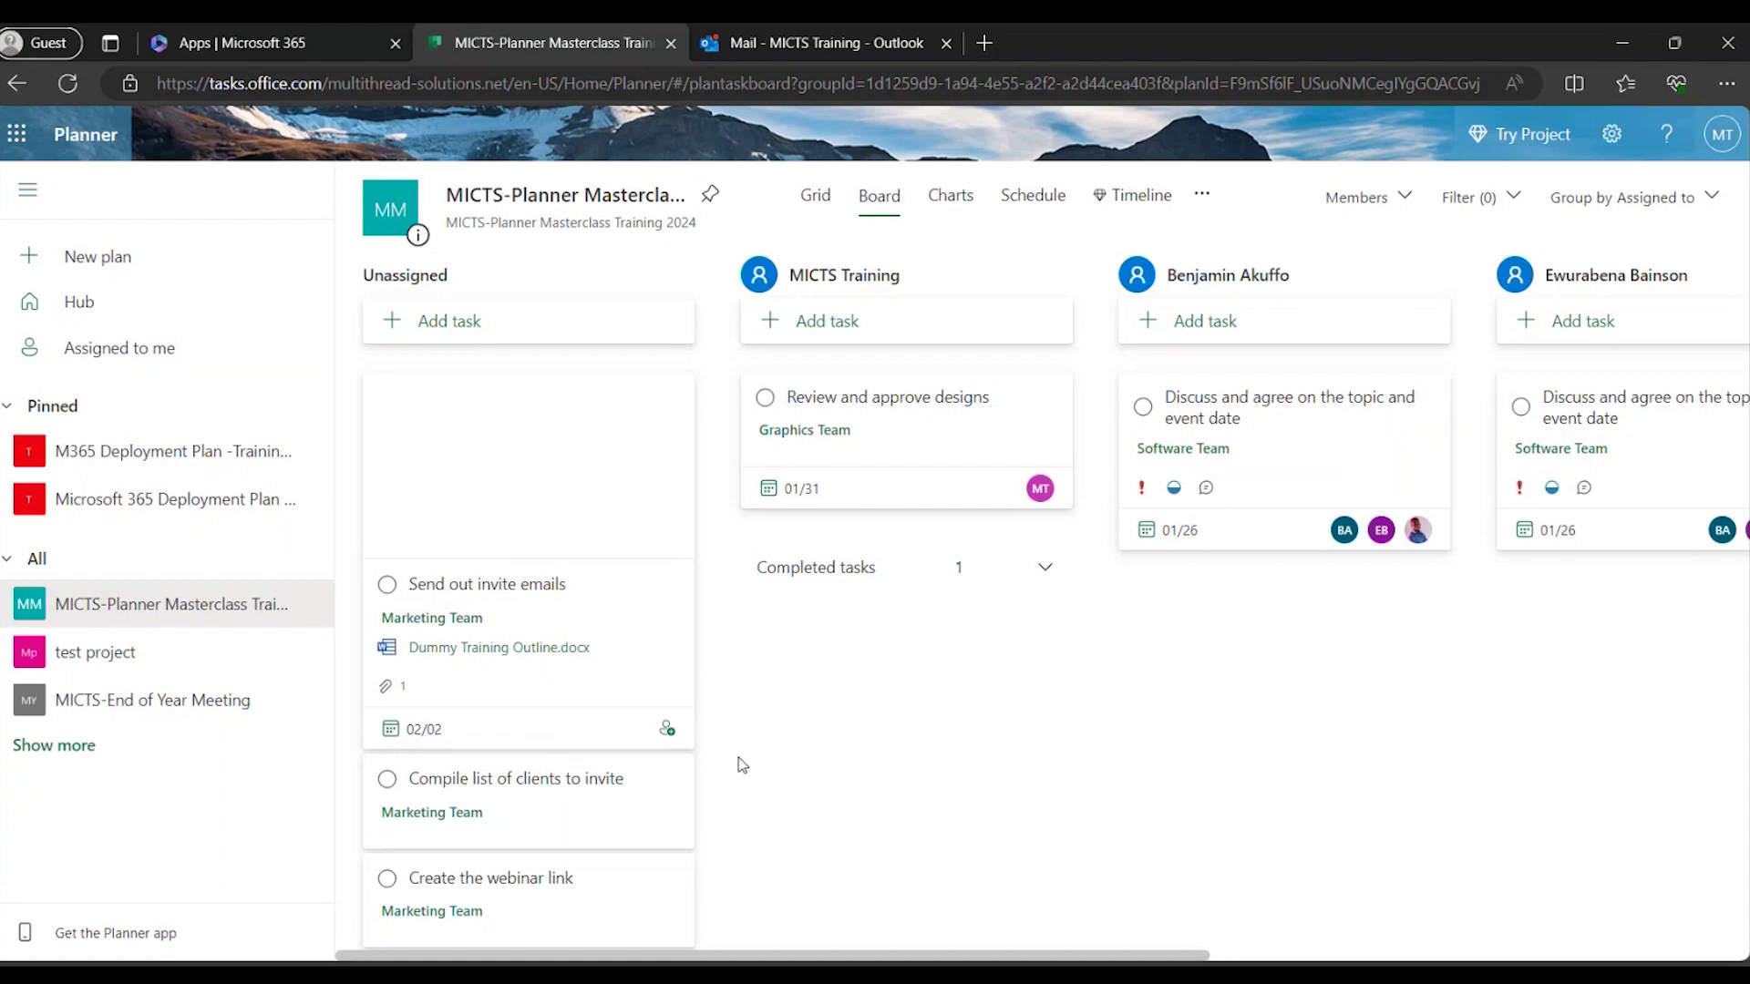
left_click(667, 730)
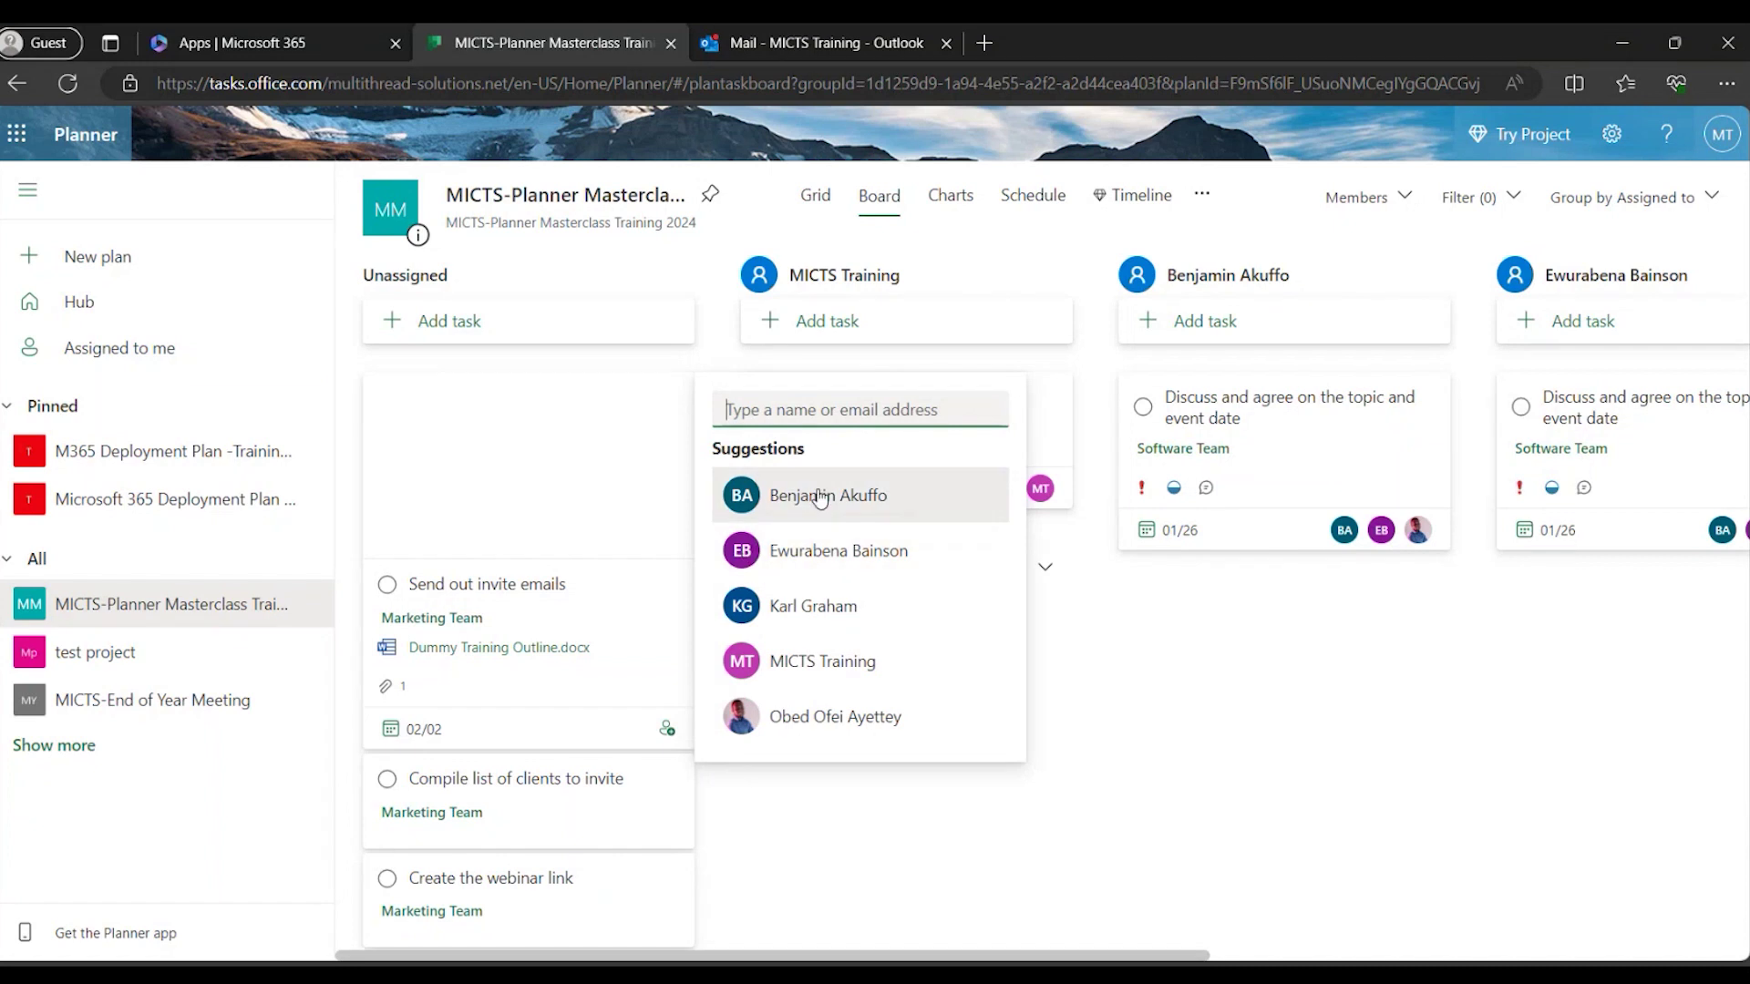
left_click(1195, 784)
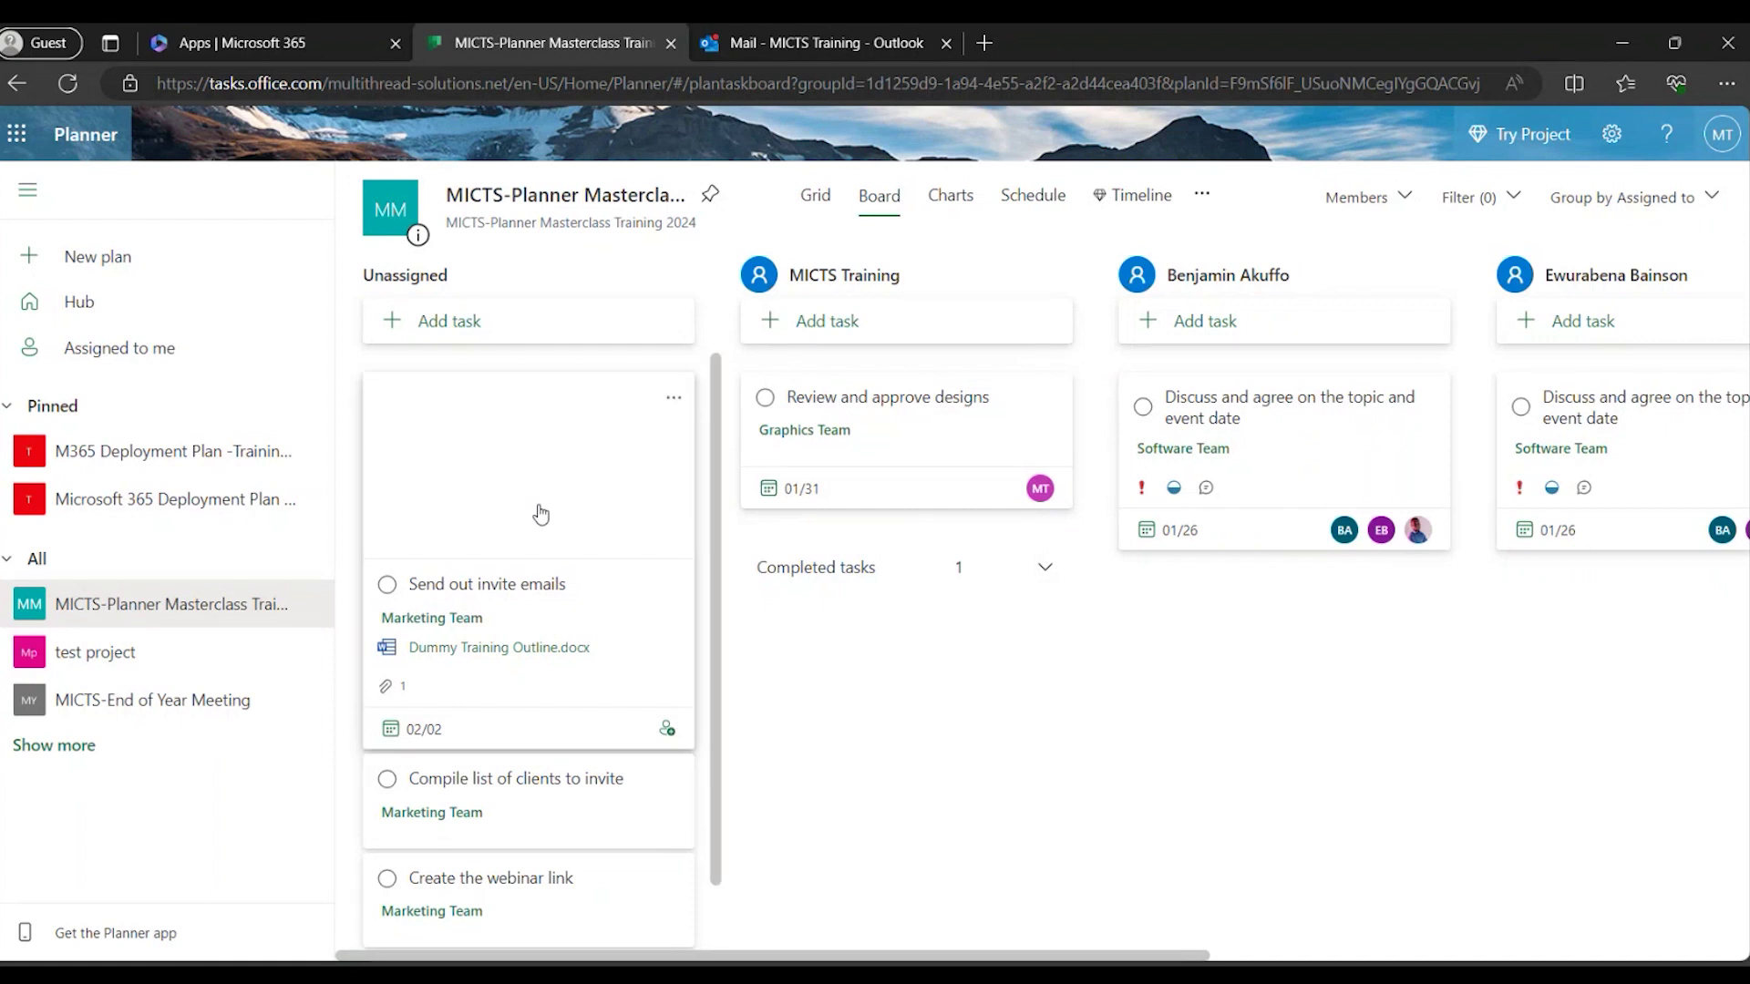
left_click_drag(531, 456, 1383, 632)
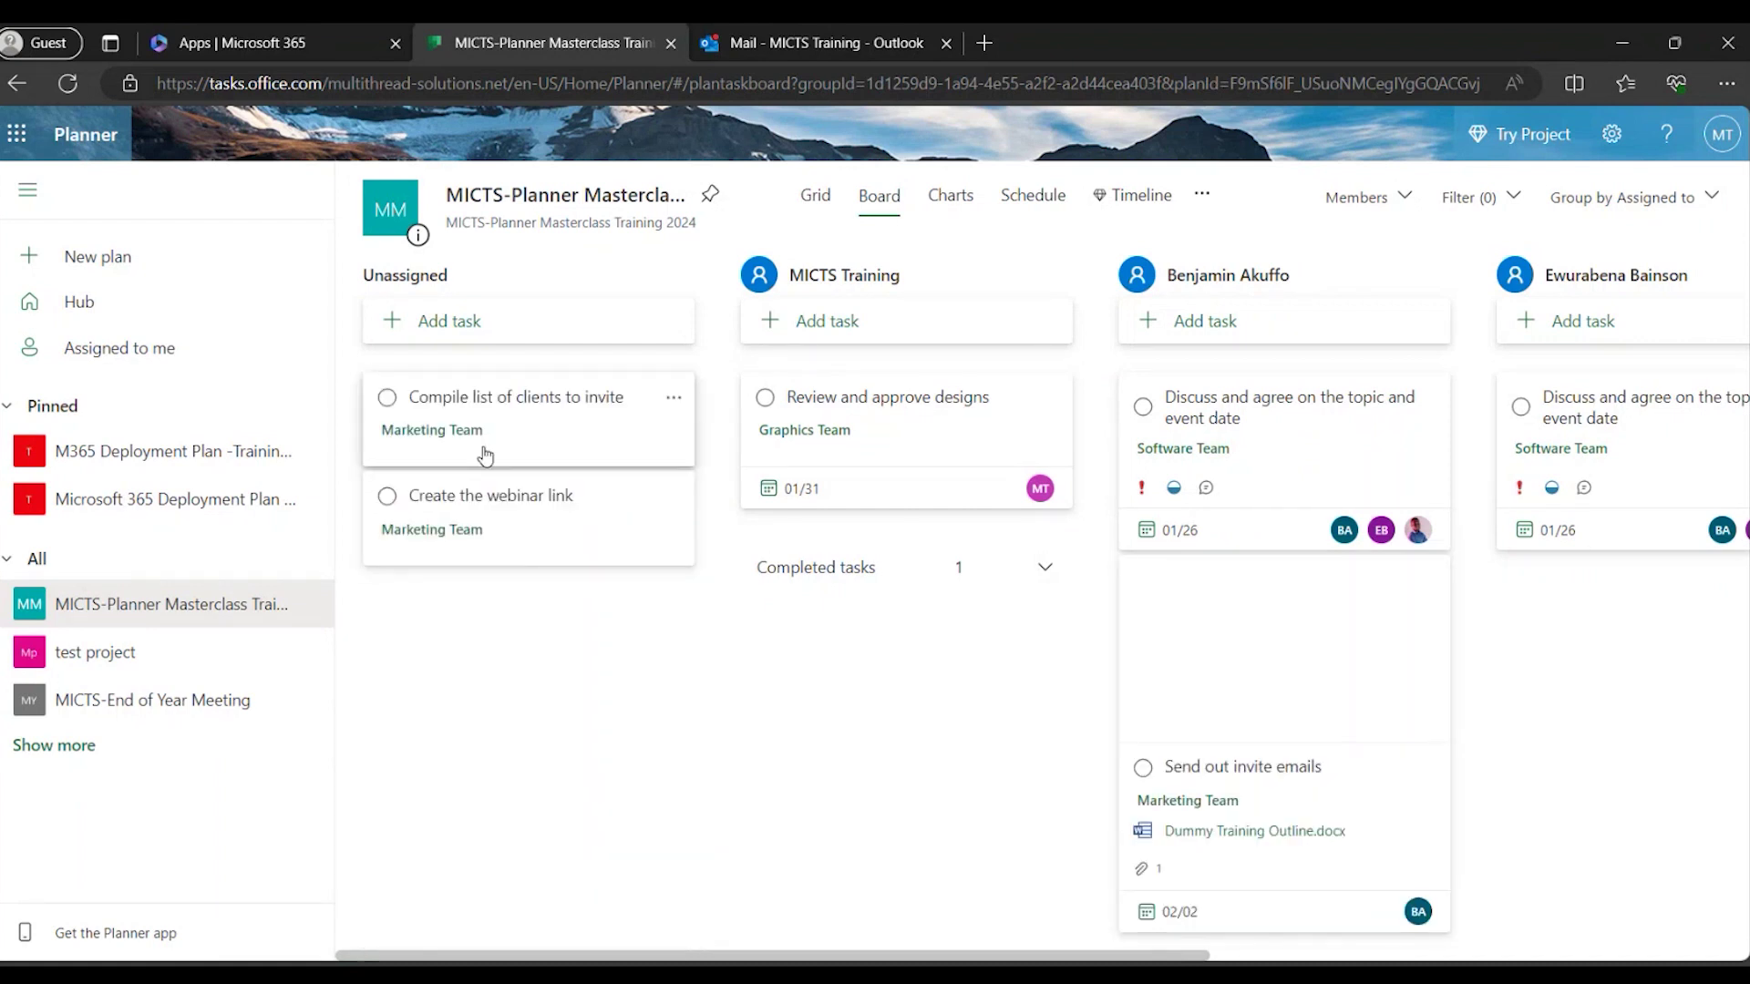
left_click_drag(500, 422, 1627, 660)
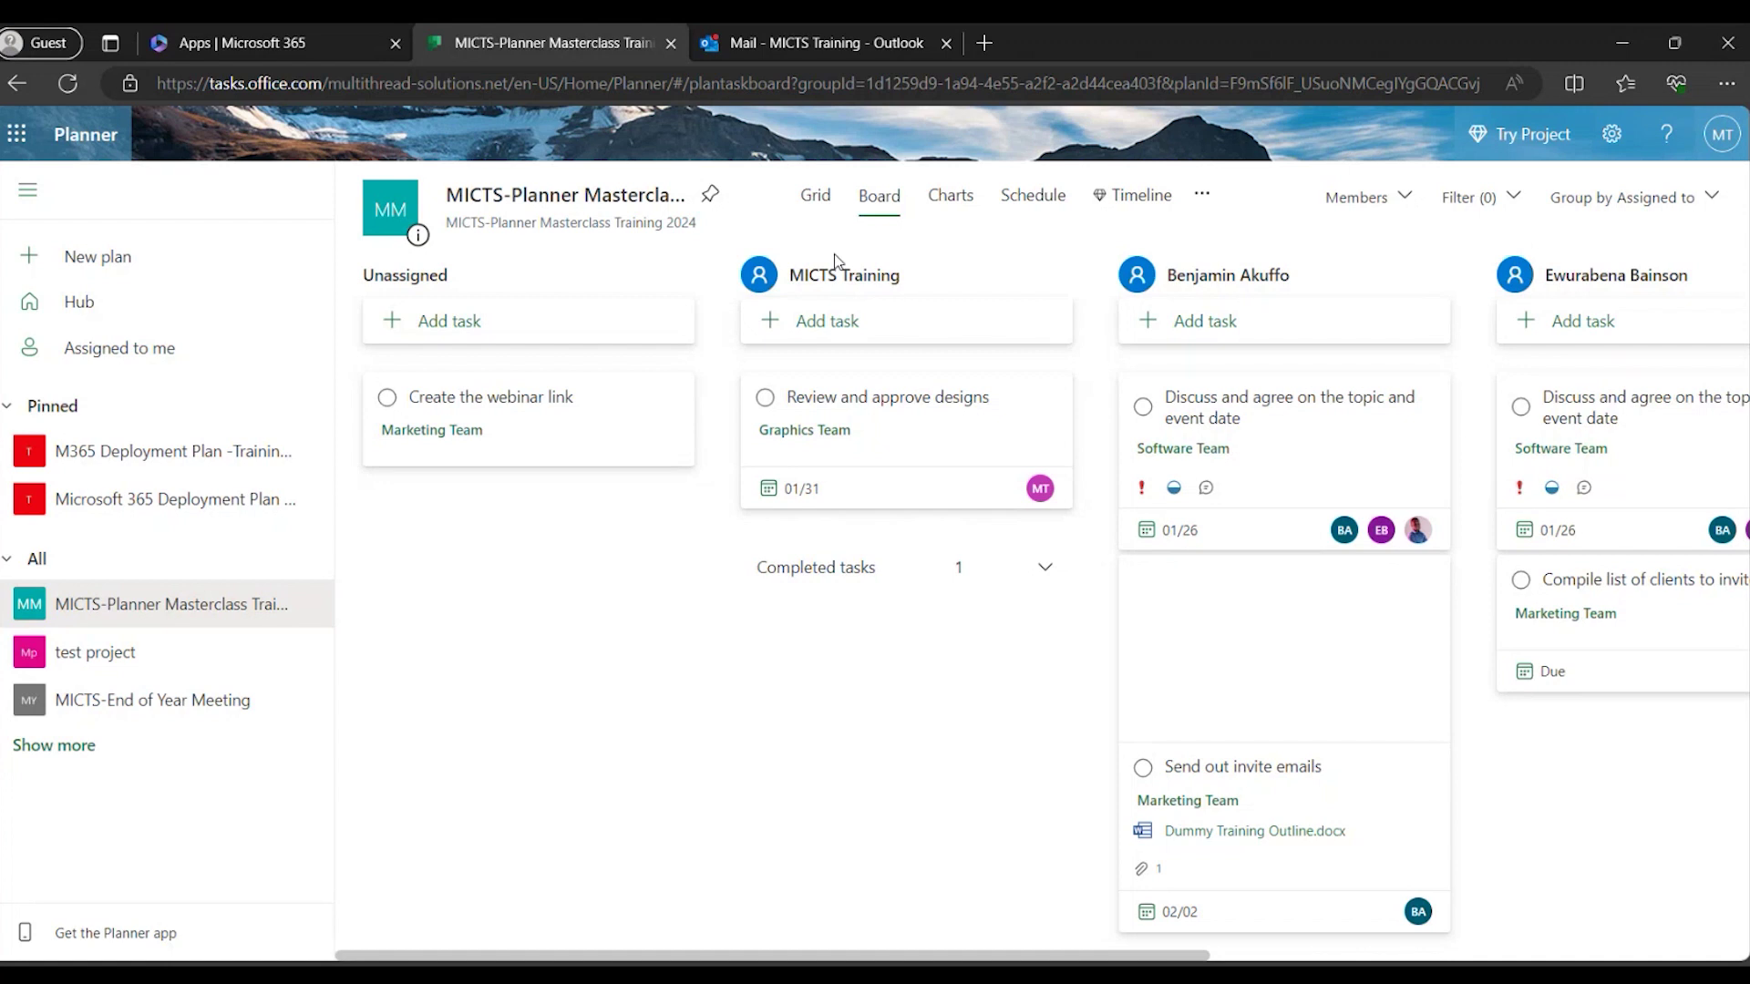
left_click_drag(500, 434, 1581, 768)
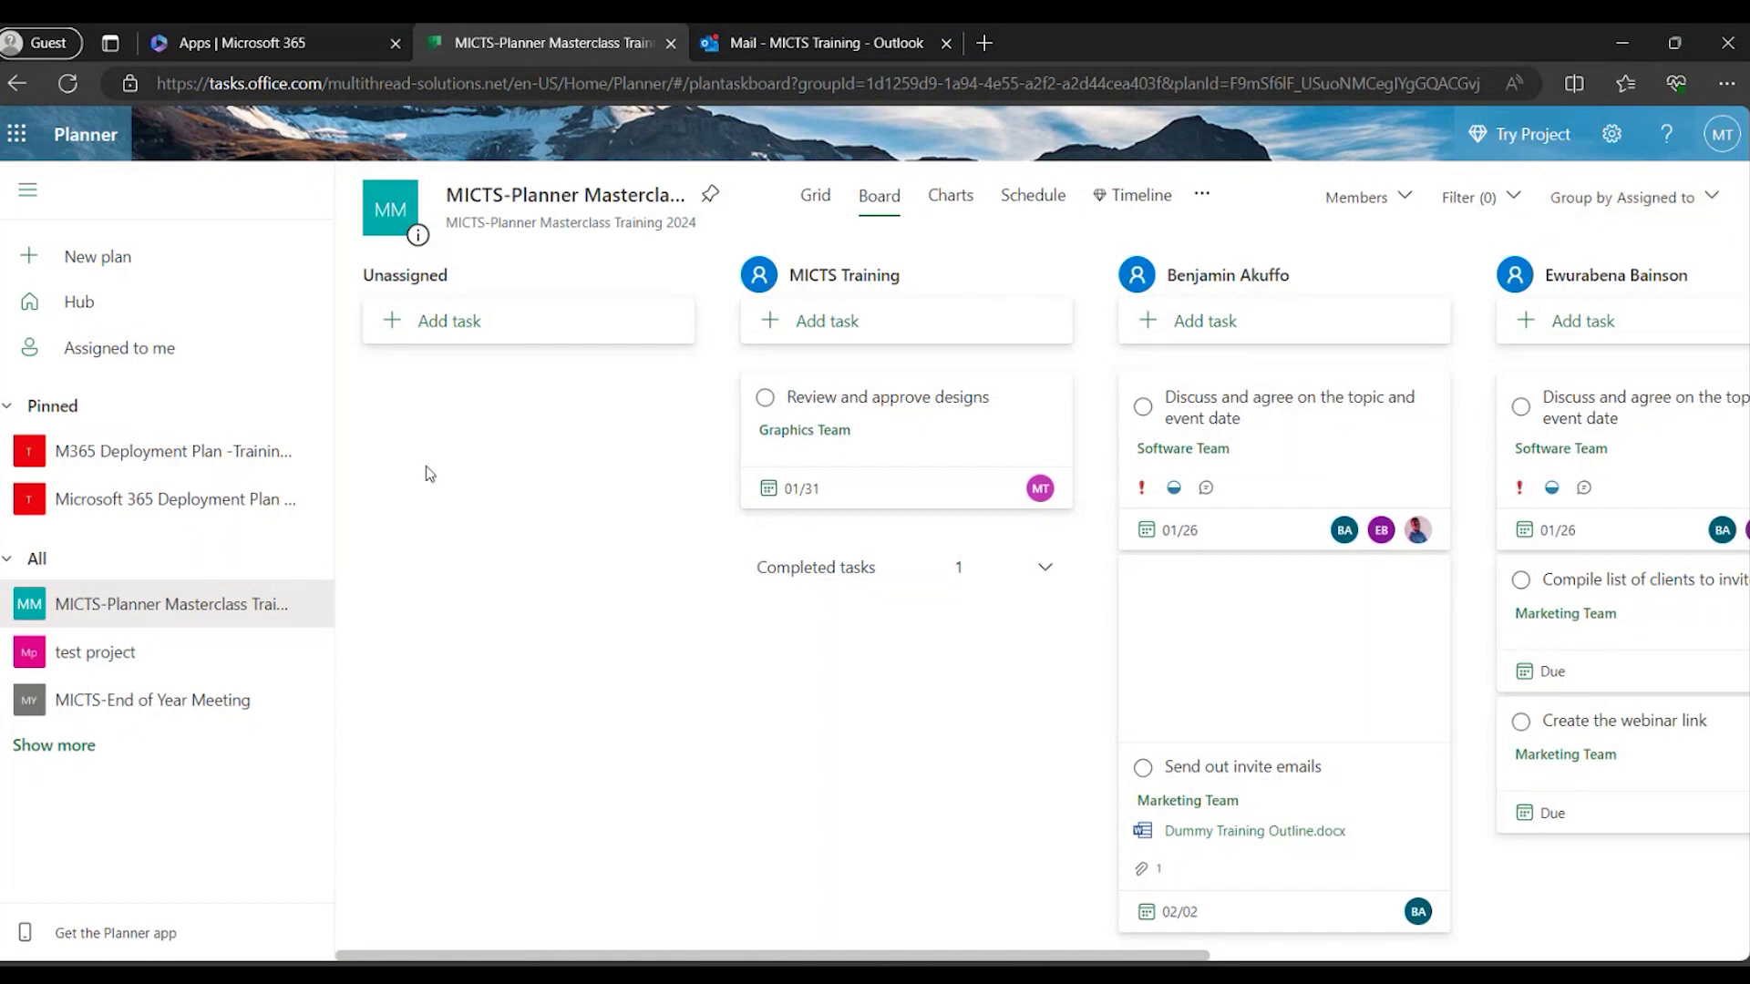
mouse_move(831, 460)
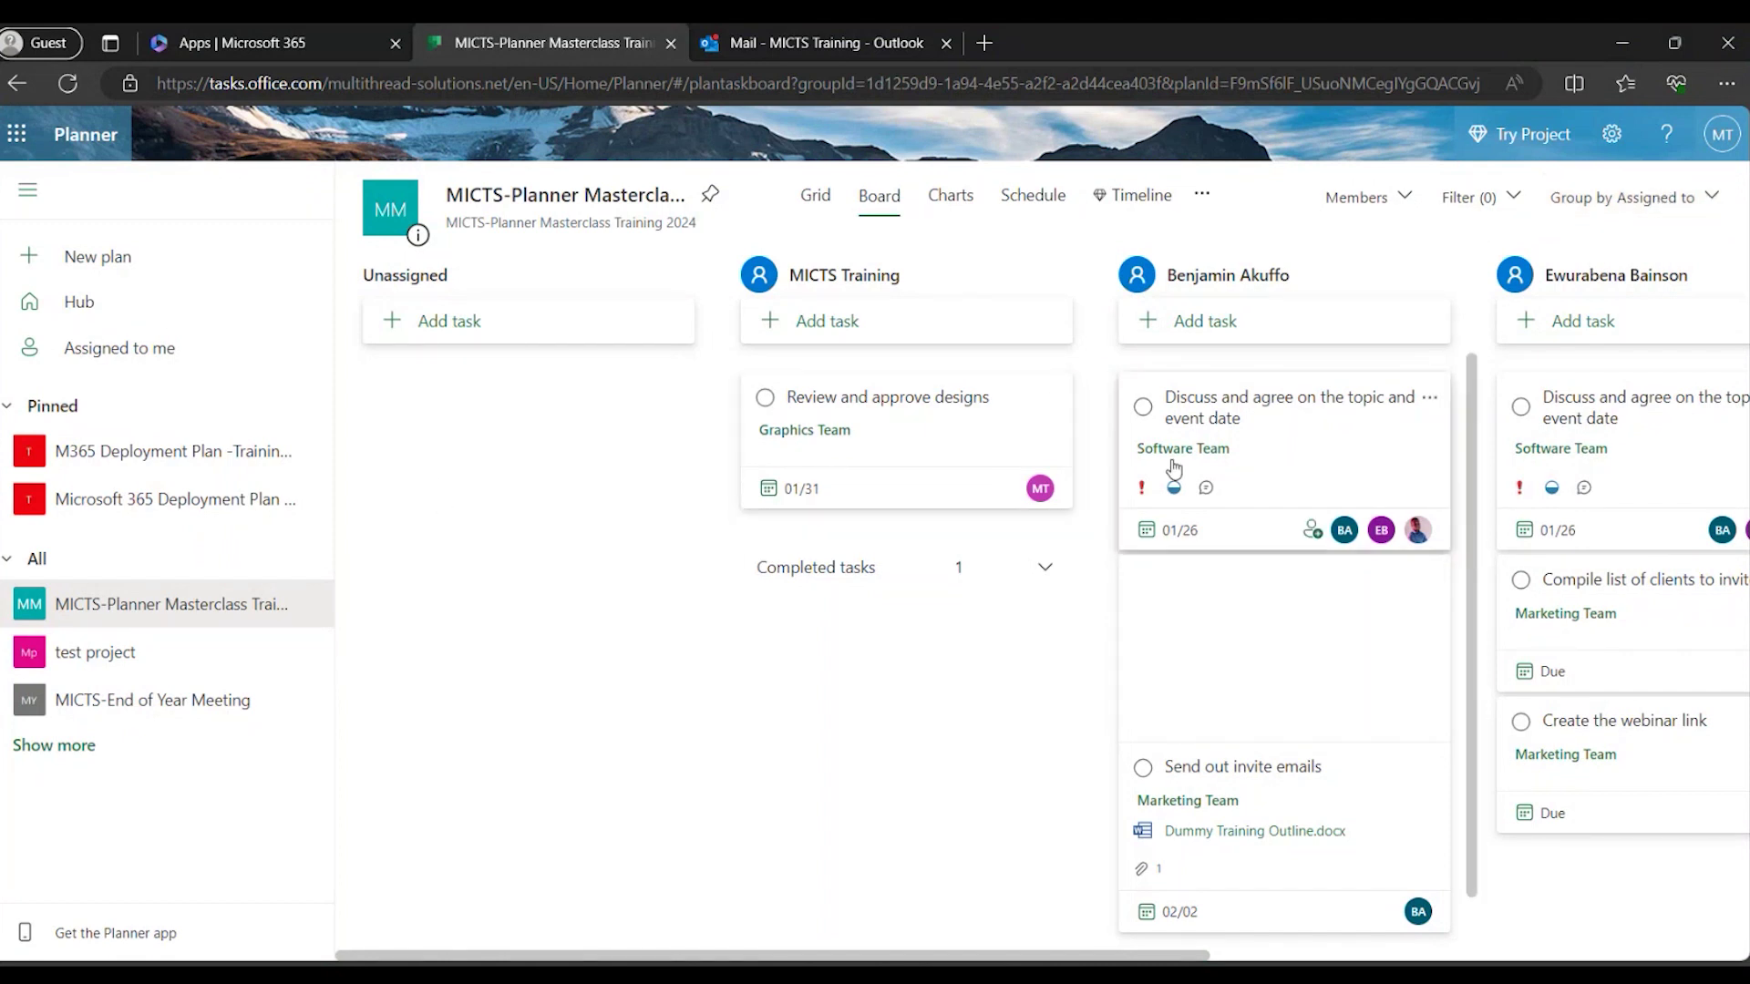
left_click(1675, 213)
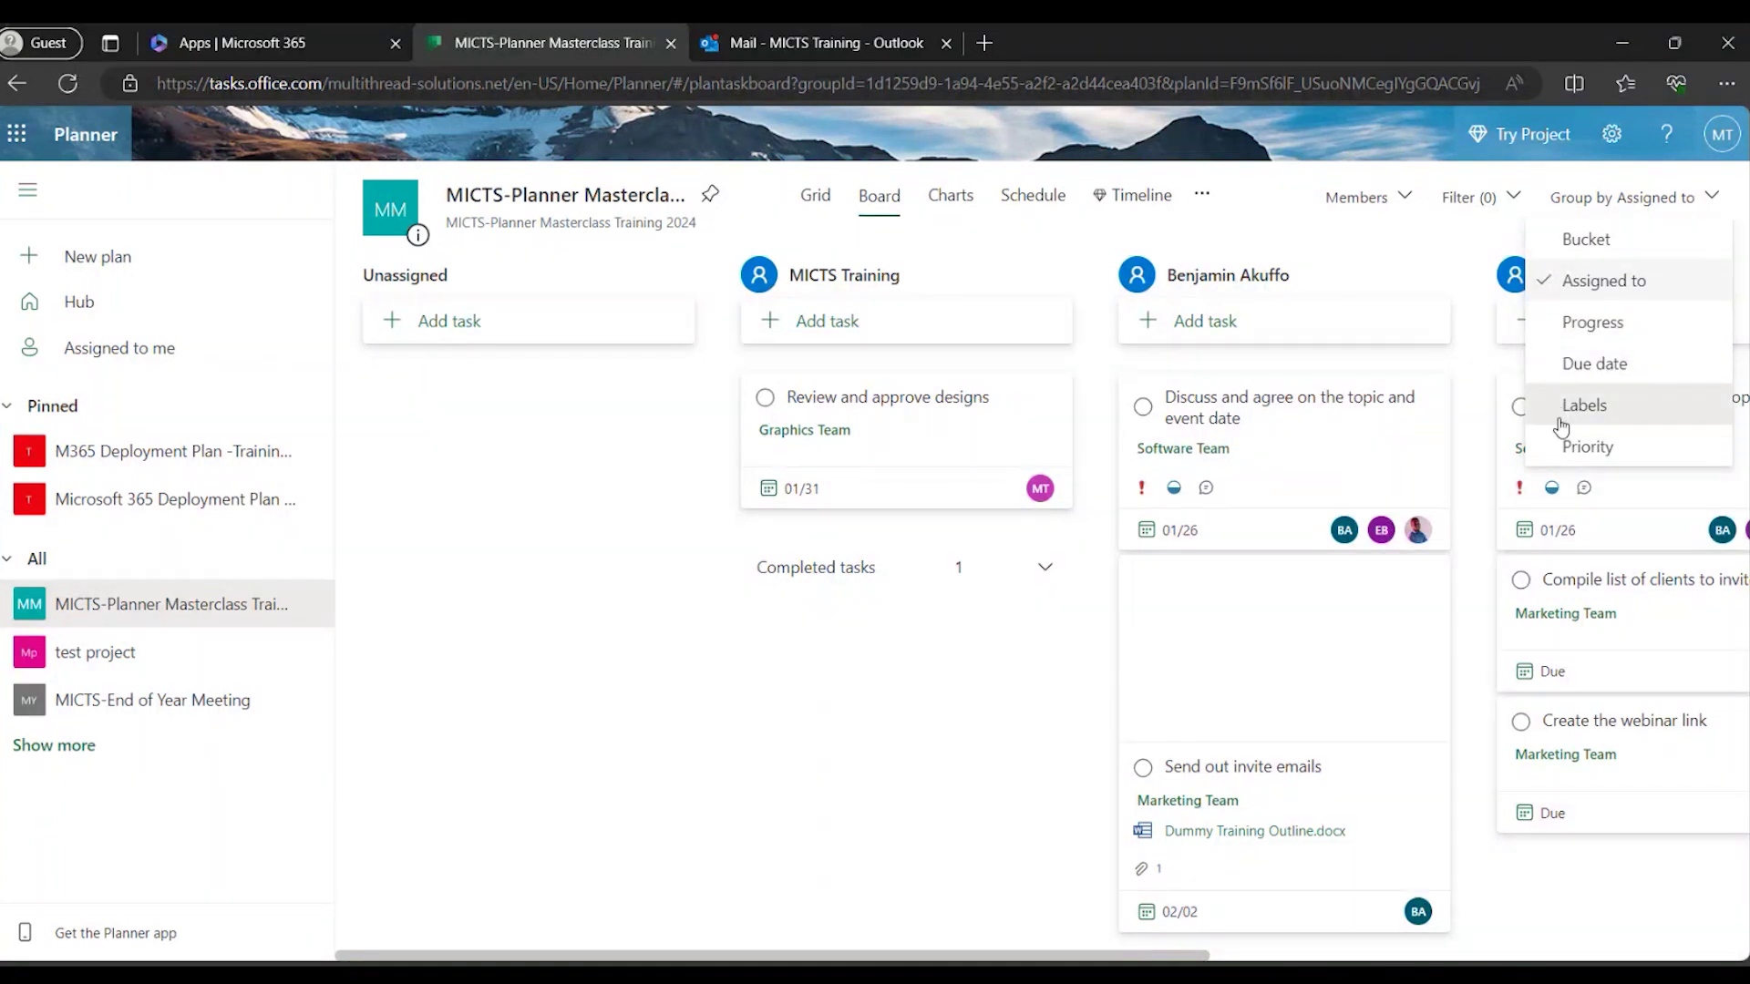
left_click(1622, 197)
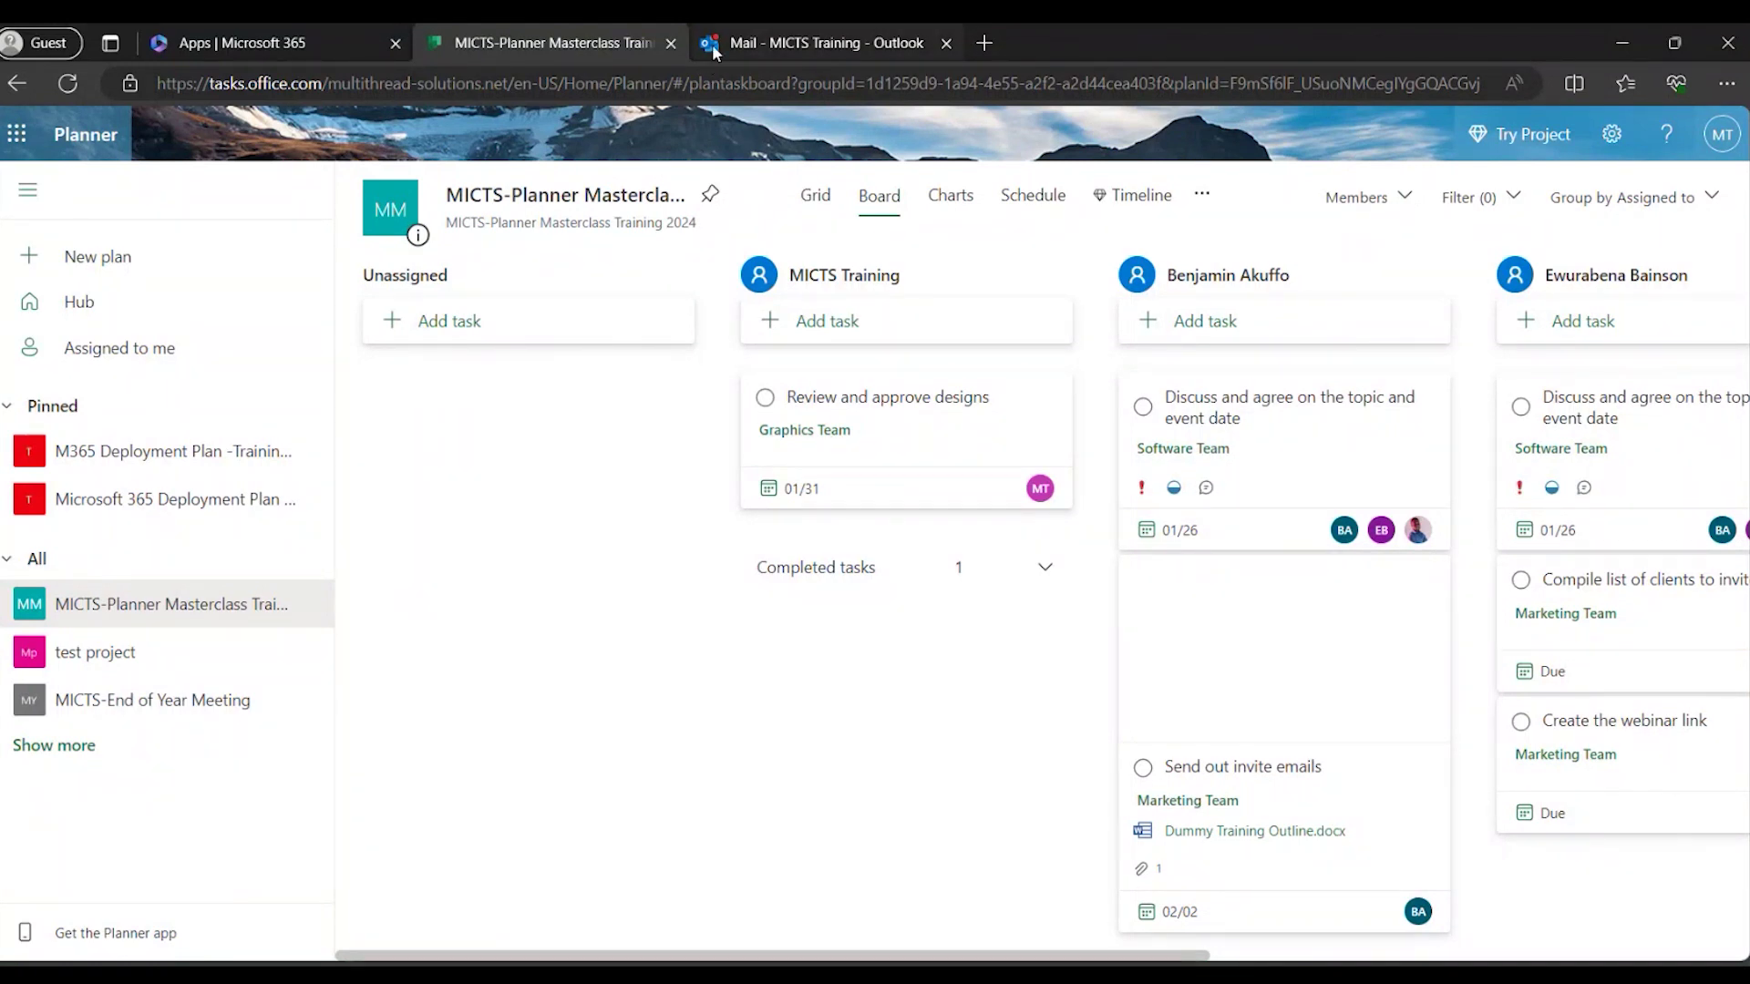
mouse_move(713, 45)
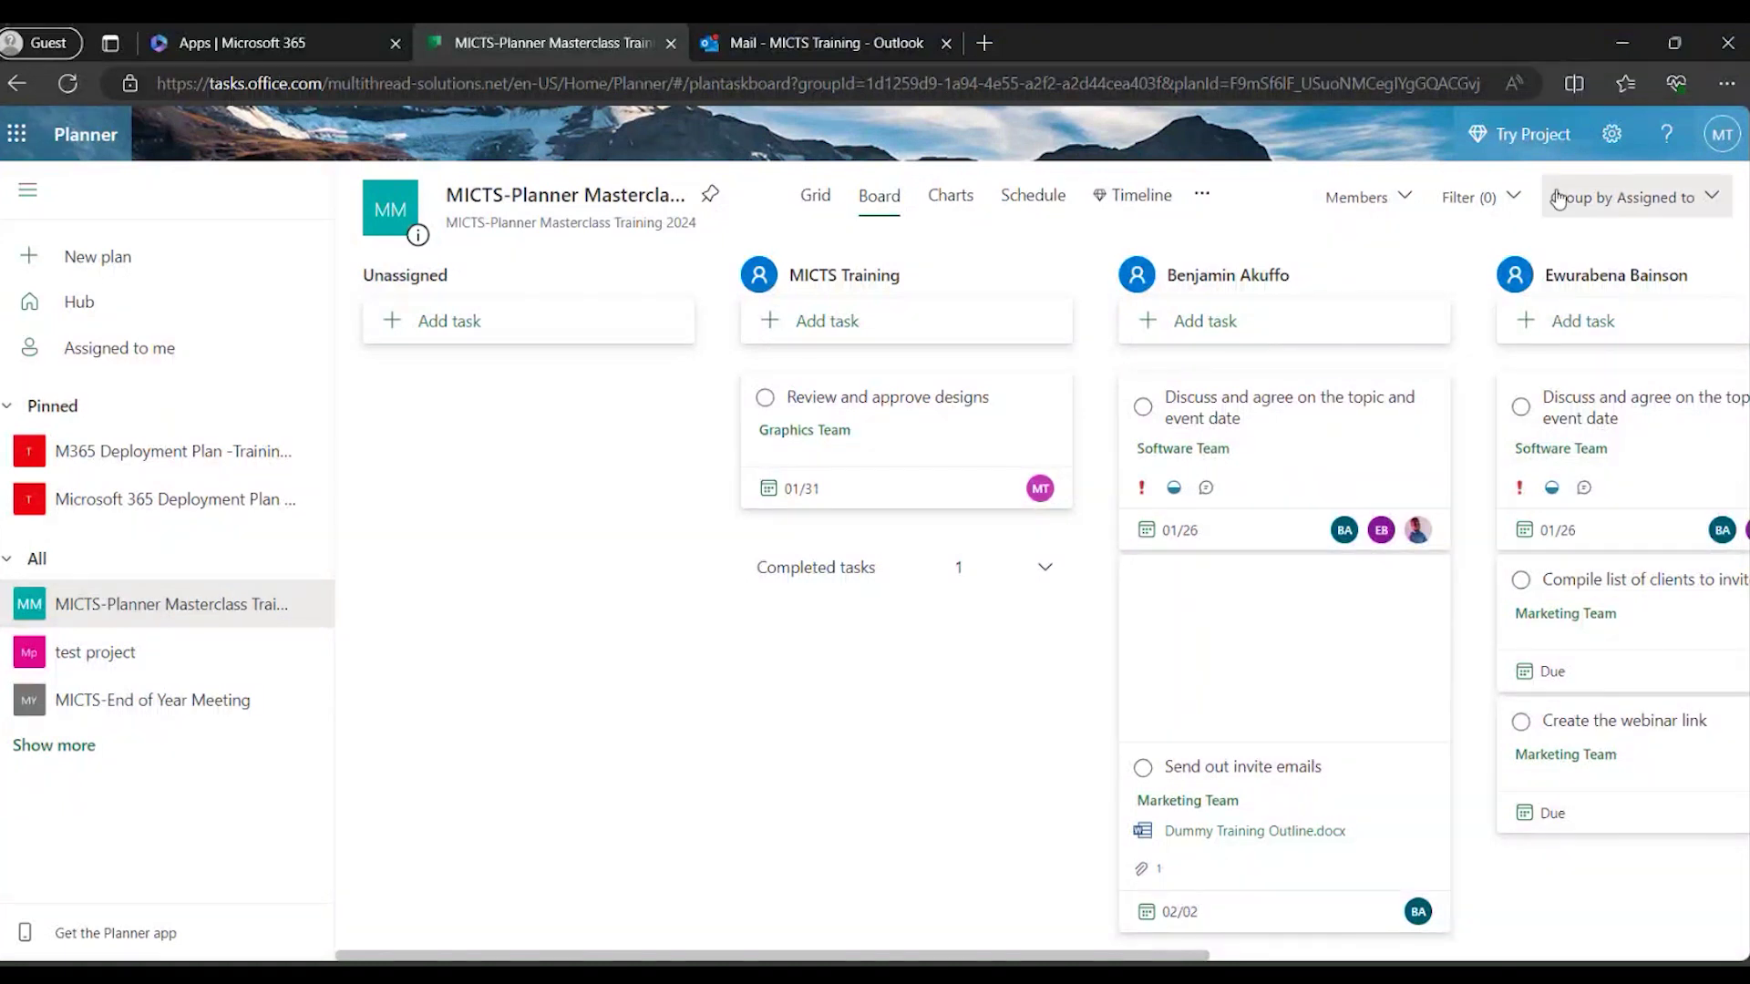
Save Notifications settings with task-assignment and due-task alerts both enabled.
left_click(1615, 142)
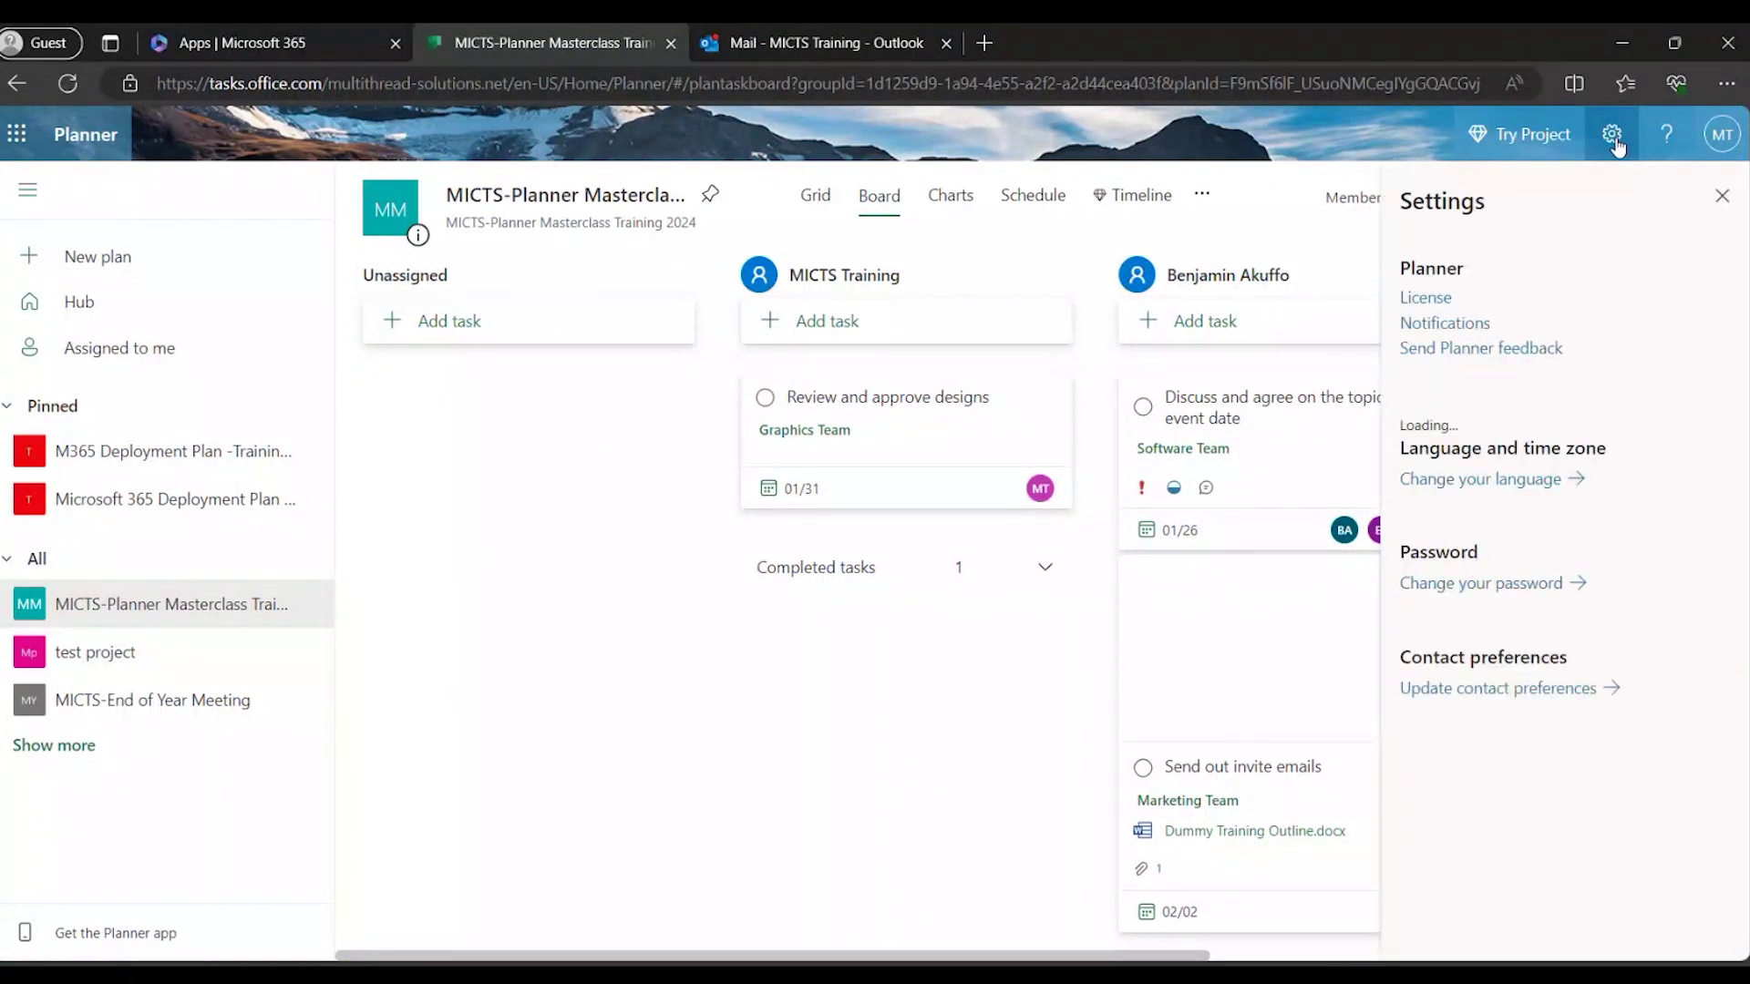
left_click(1476, 325)
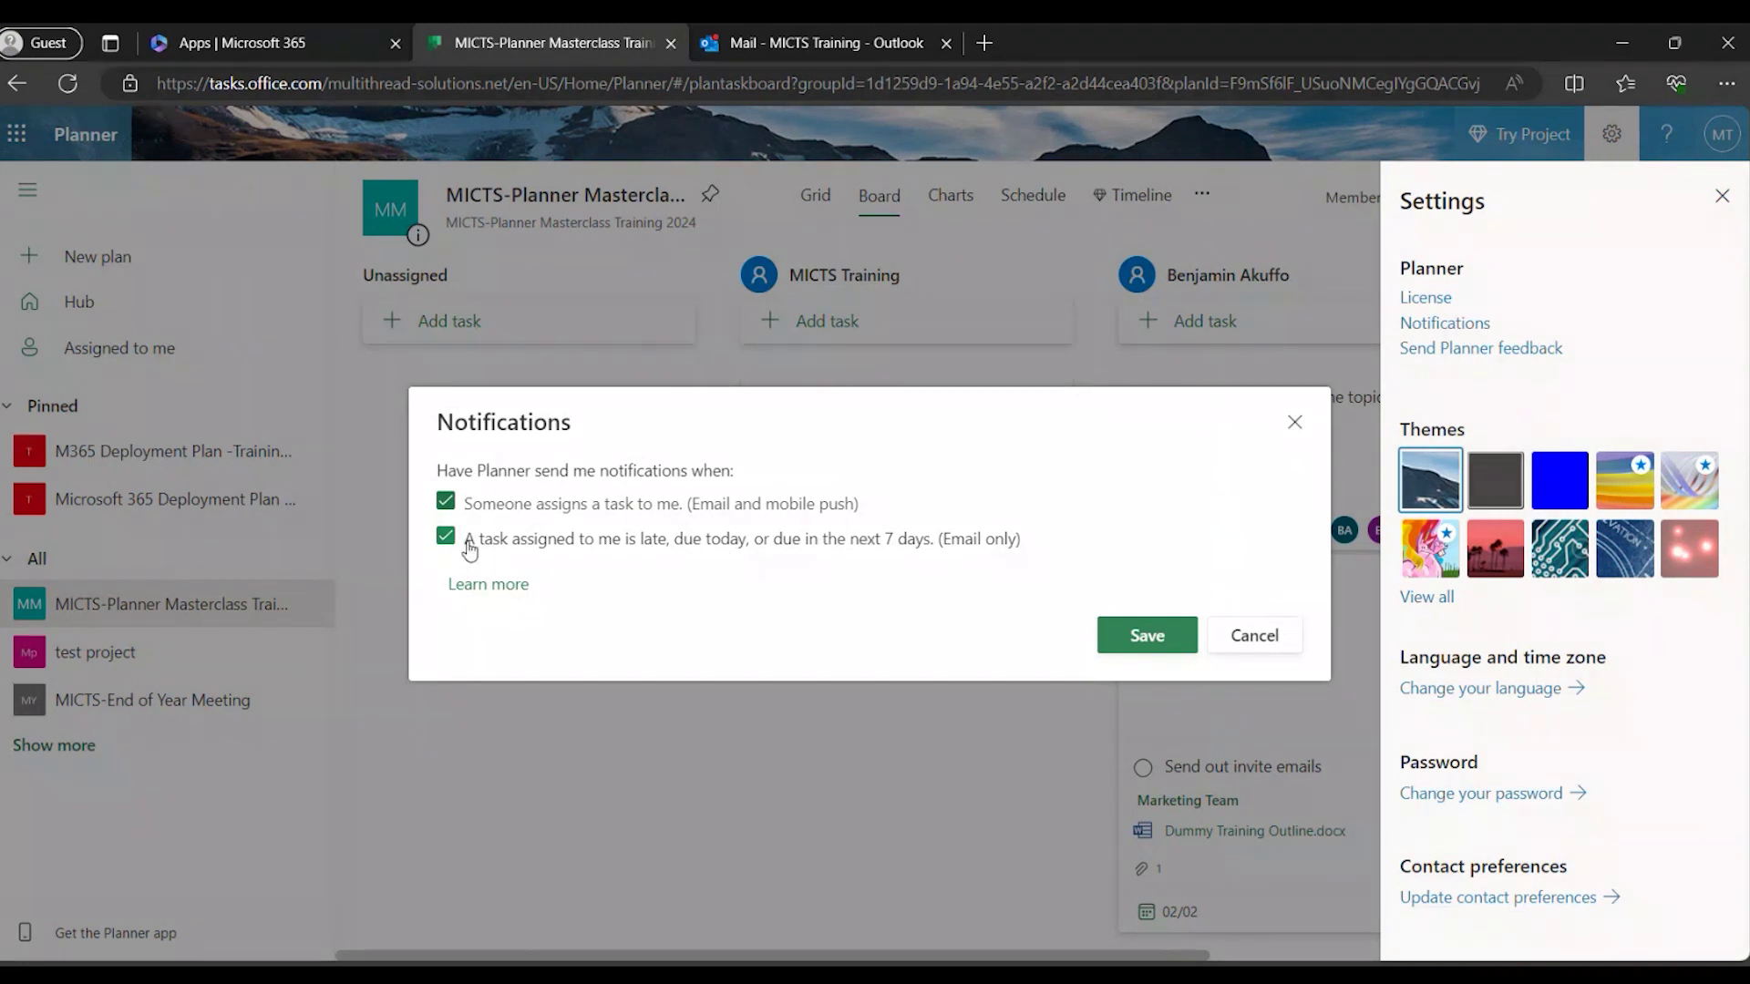
left_click(1147, 636)
left_click(1722, 196)
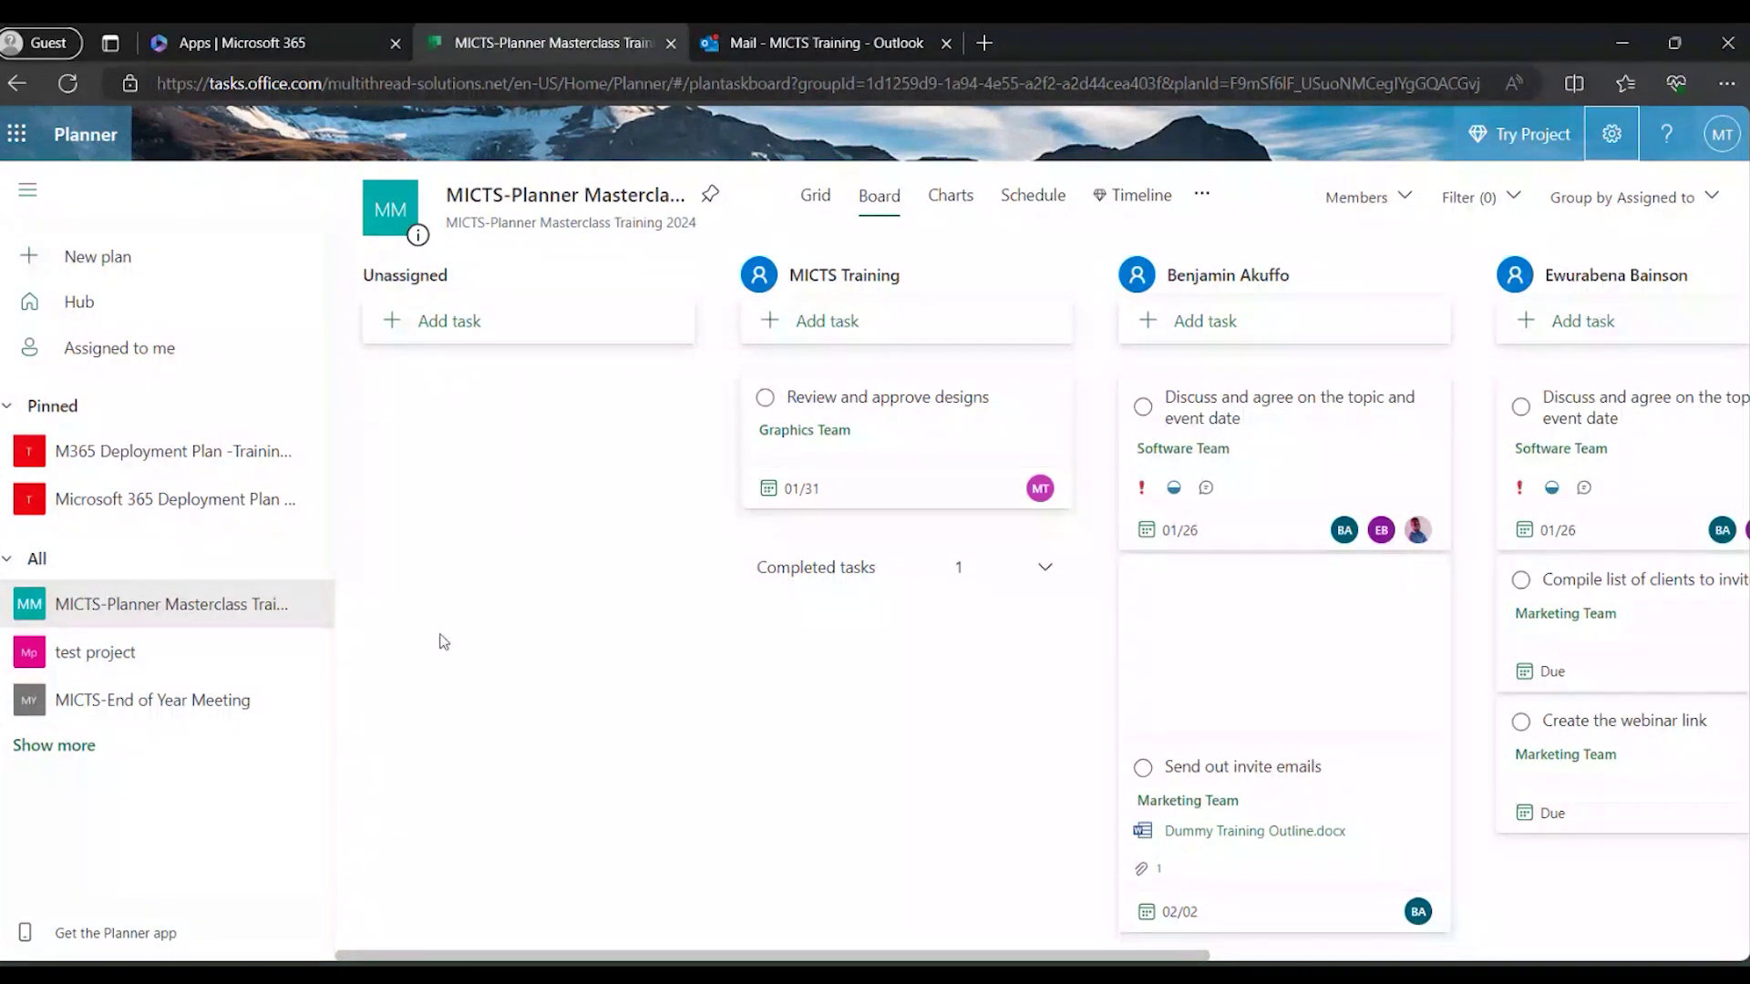
Open the pinned M365 training deployment plan and group its board by bucket.
left_click(179, 497)
left_click(166, 451)
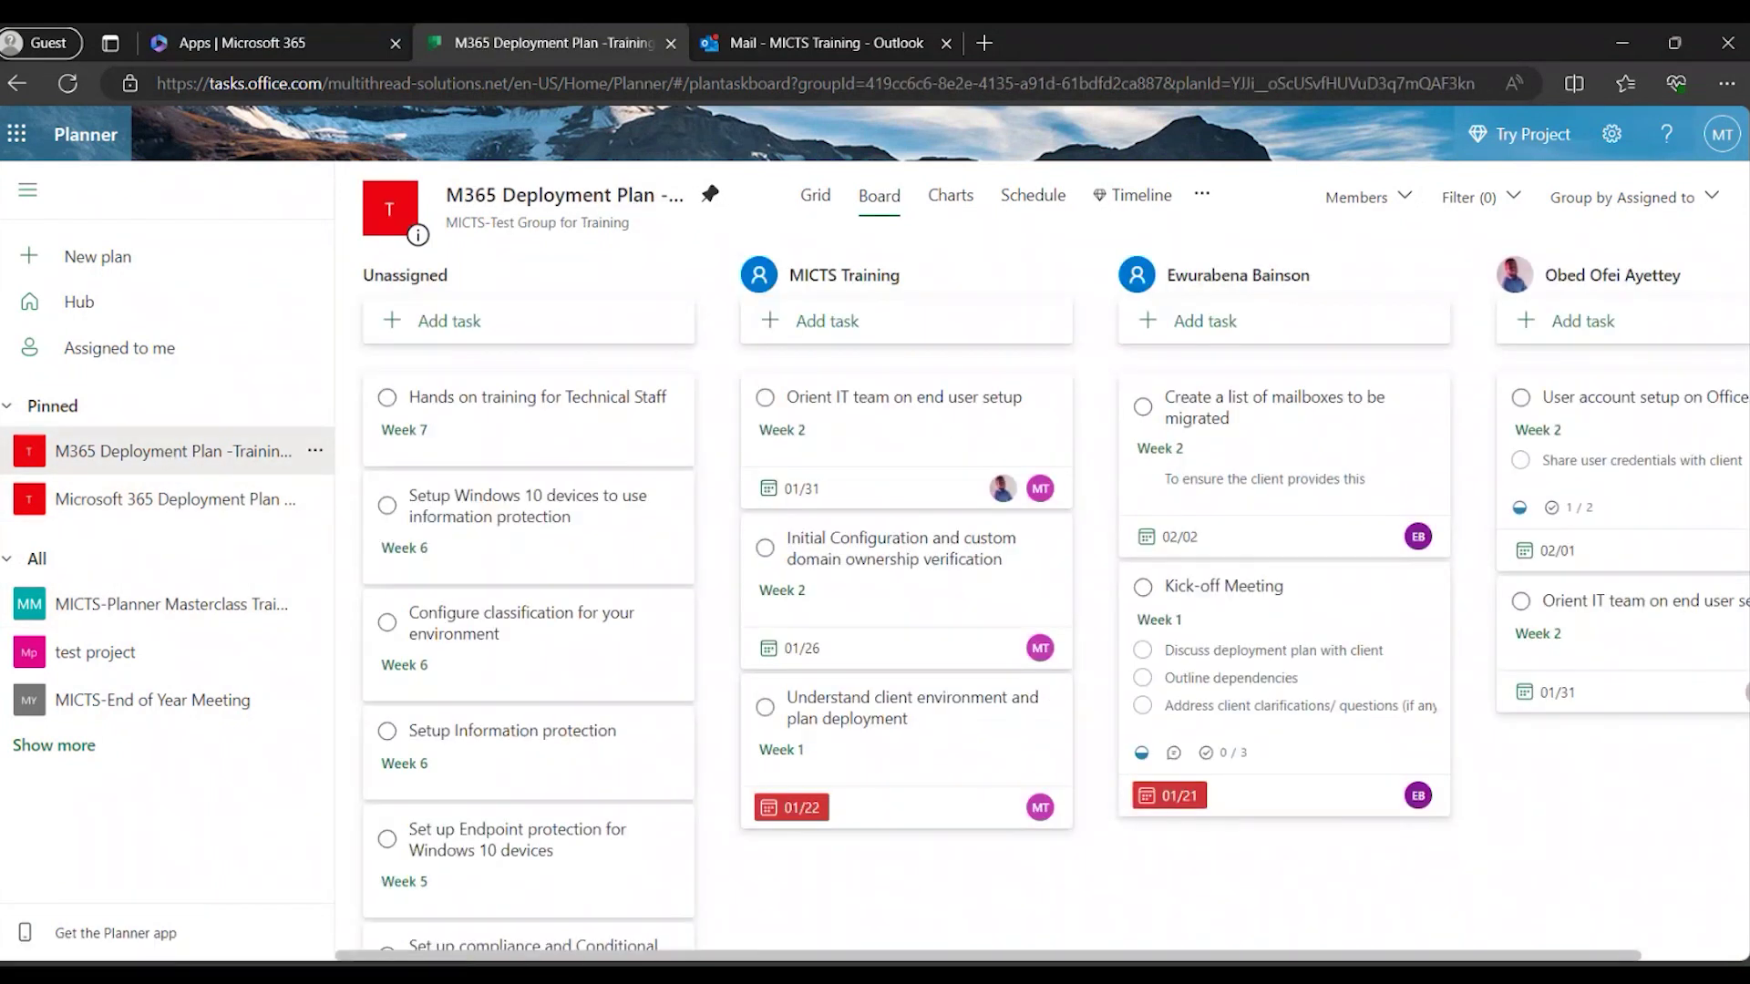
left_click(1653, 219)
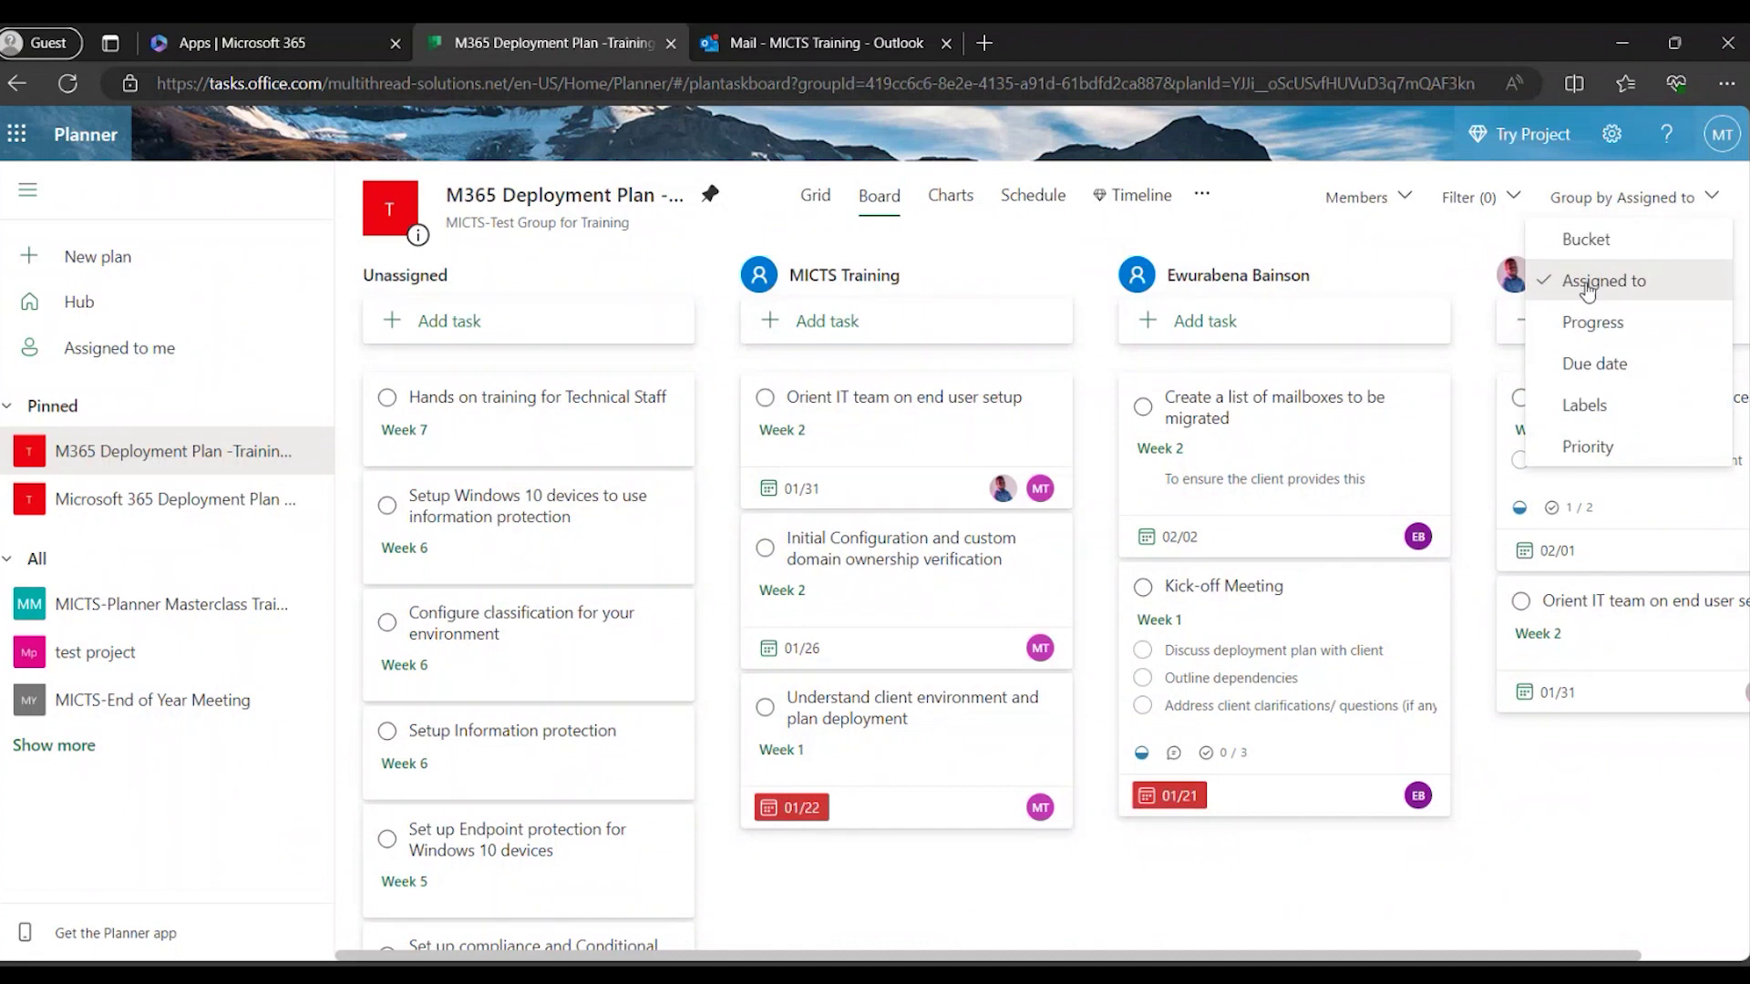
left_click(1586, 239)
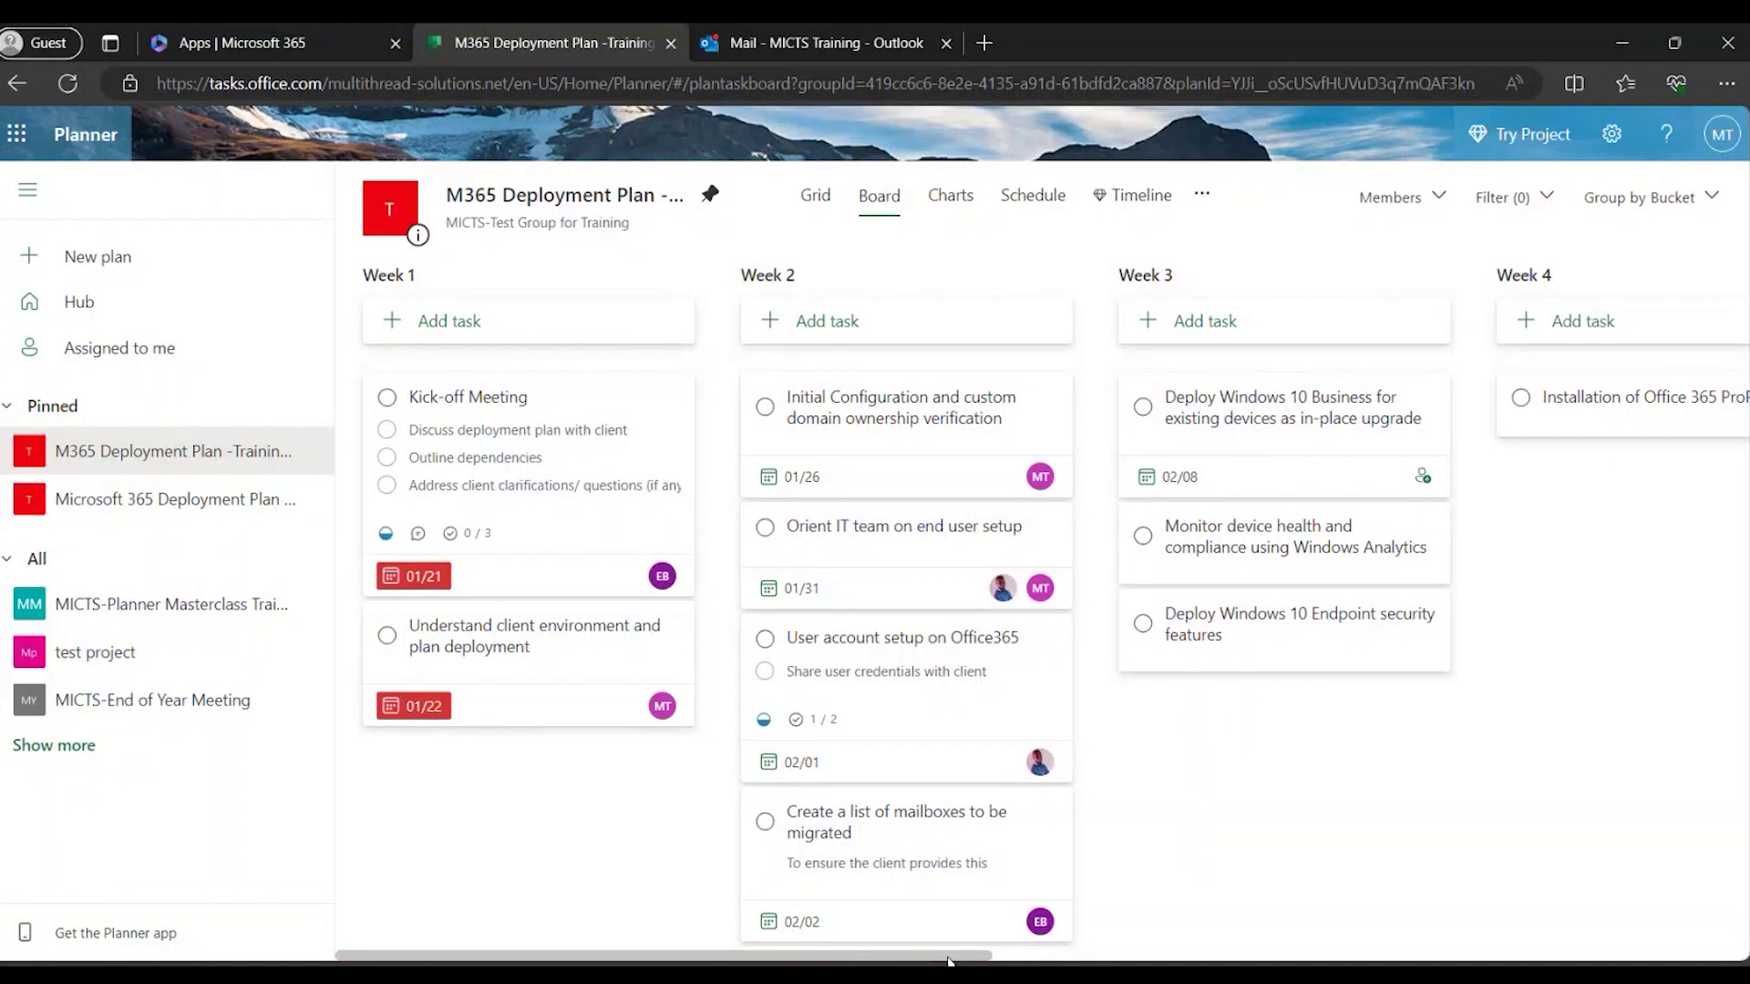
left_click_drag(948, 959, 761, 899)
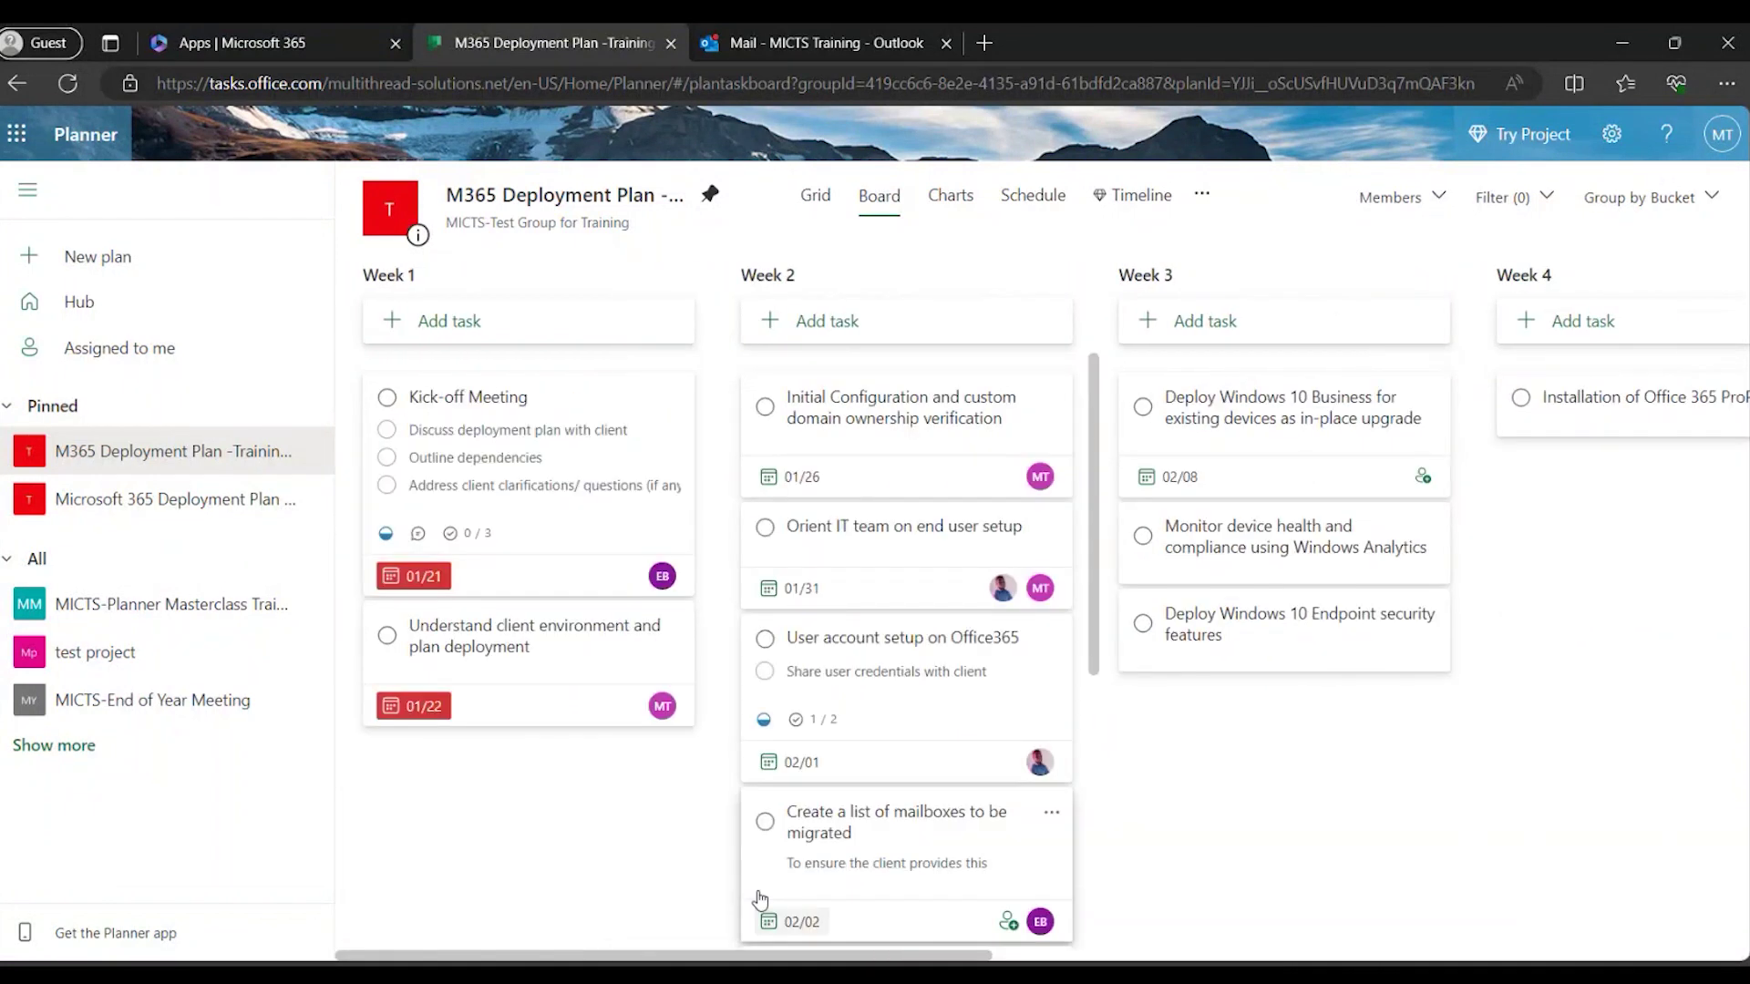
left_click_drag(989, 955, 1090, 906)
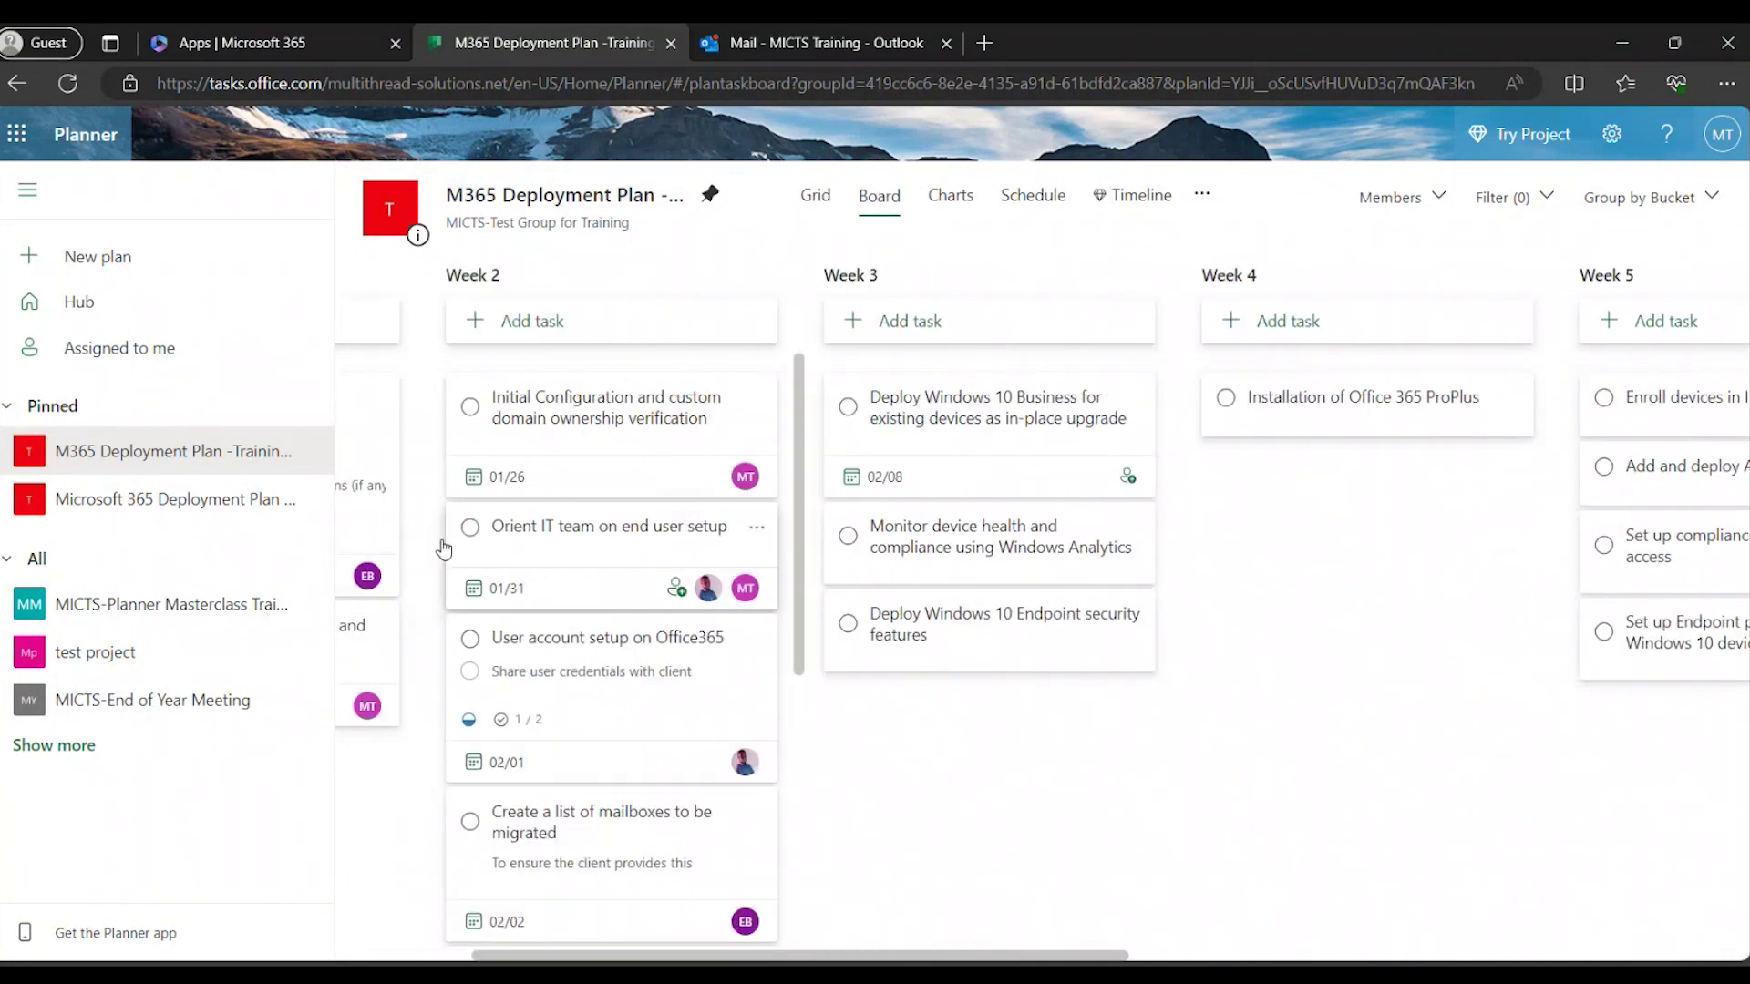
Open the Microsoft 365 Deployment Plan board and scroll across its Pilot/Initiation to Phase 3 buckets.
left_click(218, 499)
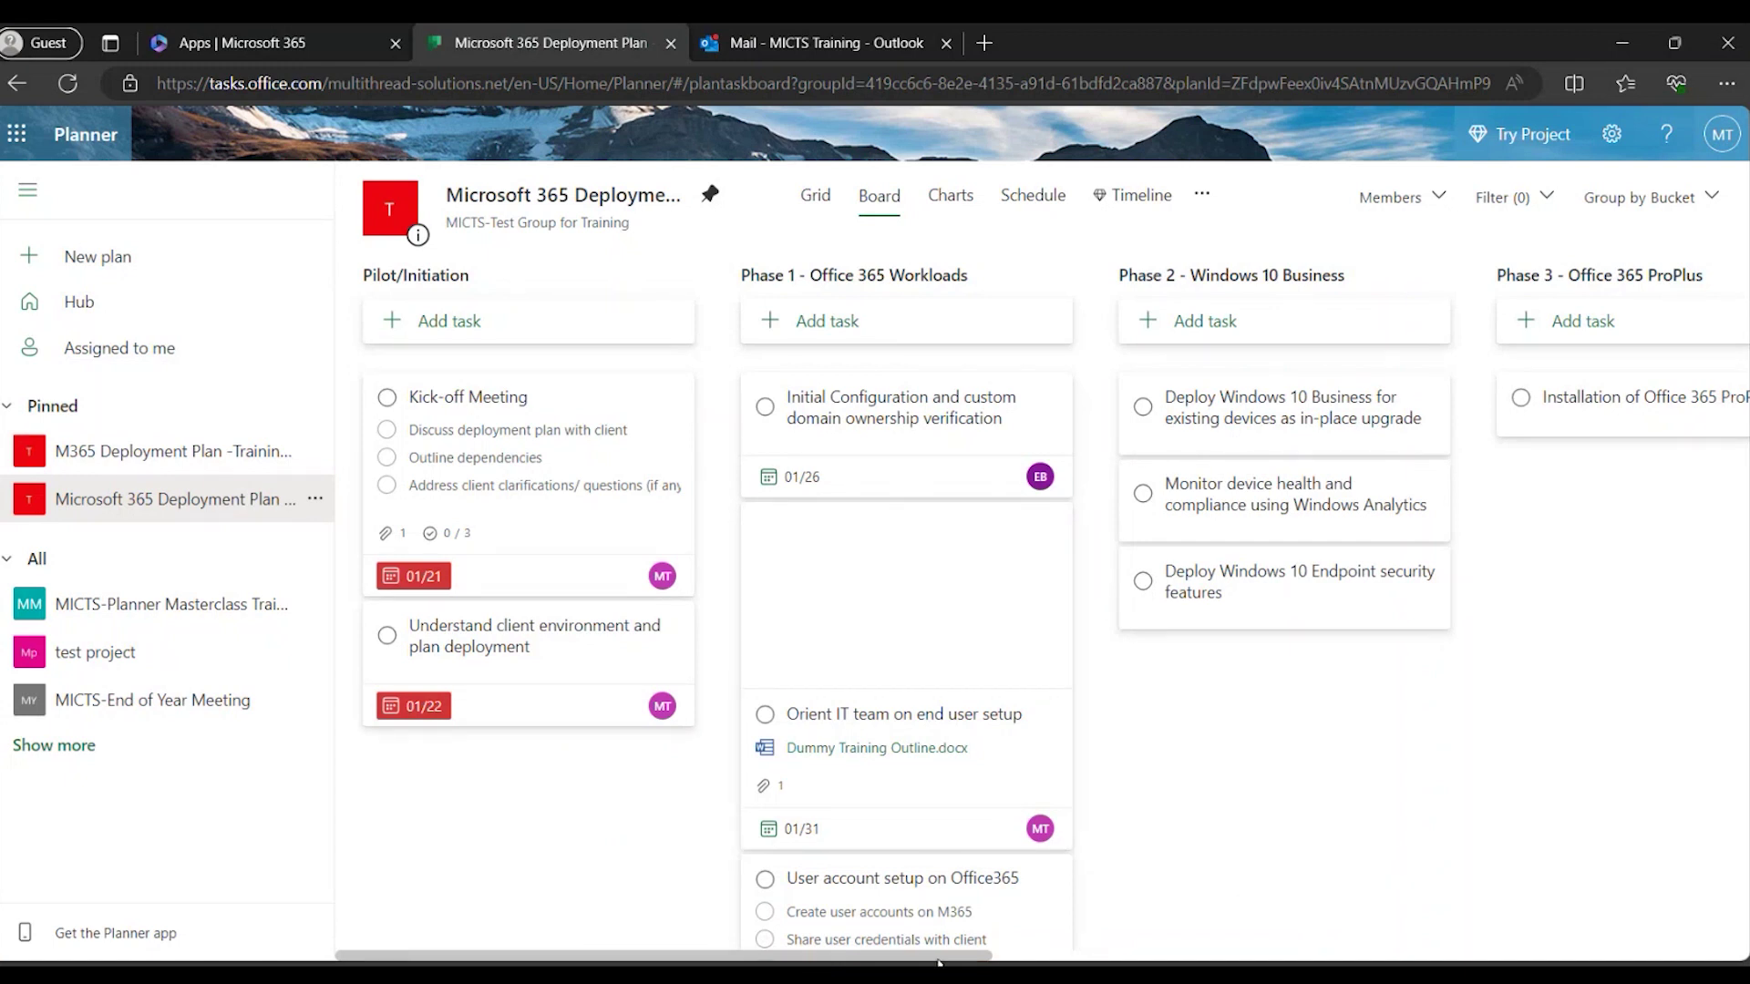
scroll(938, 957, "right", 1)
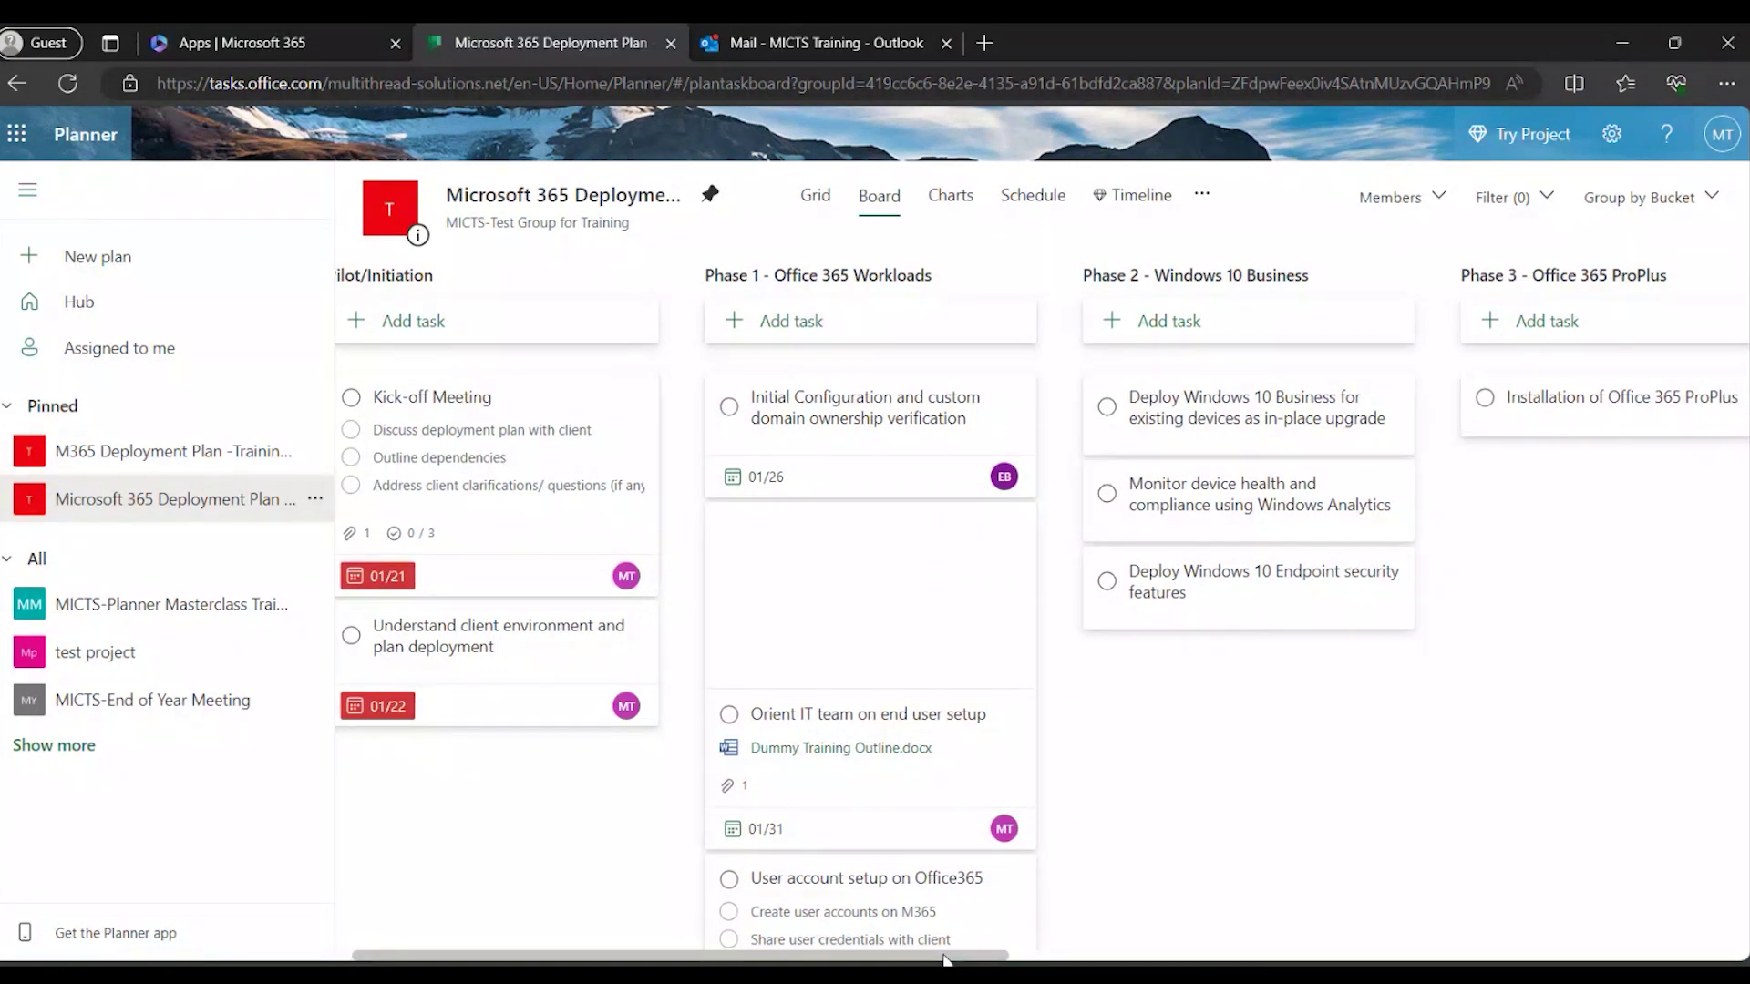
scroll(945, 959, "left", 1)
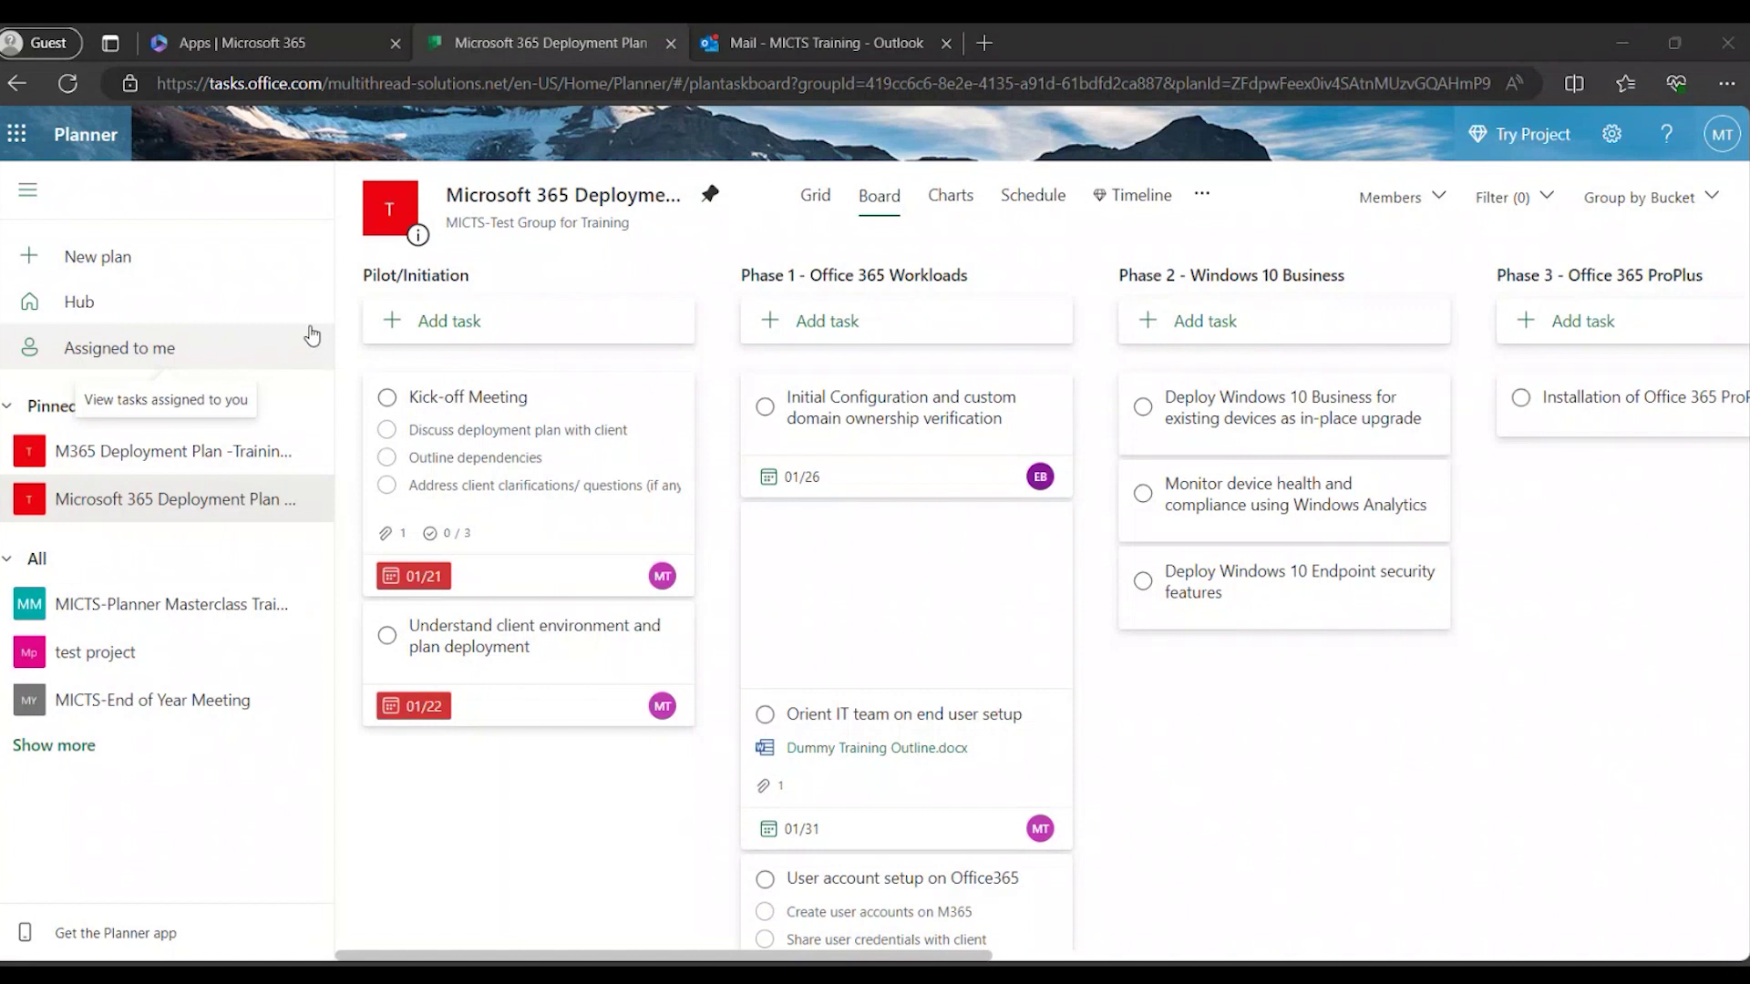
Bring up the '...' menu on the Initial Configuration and custom domain ownership verification card.
mouse_move(1054, 398)
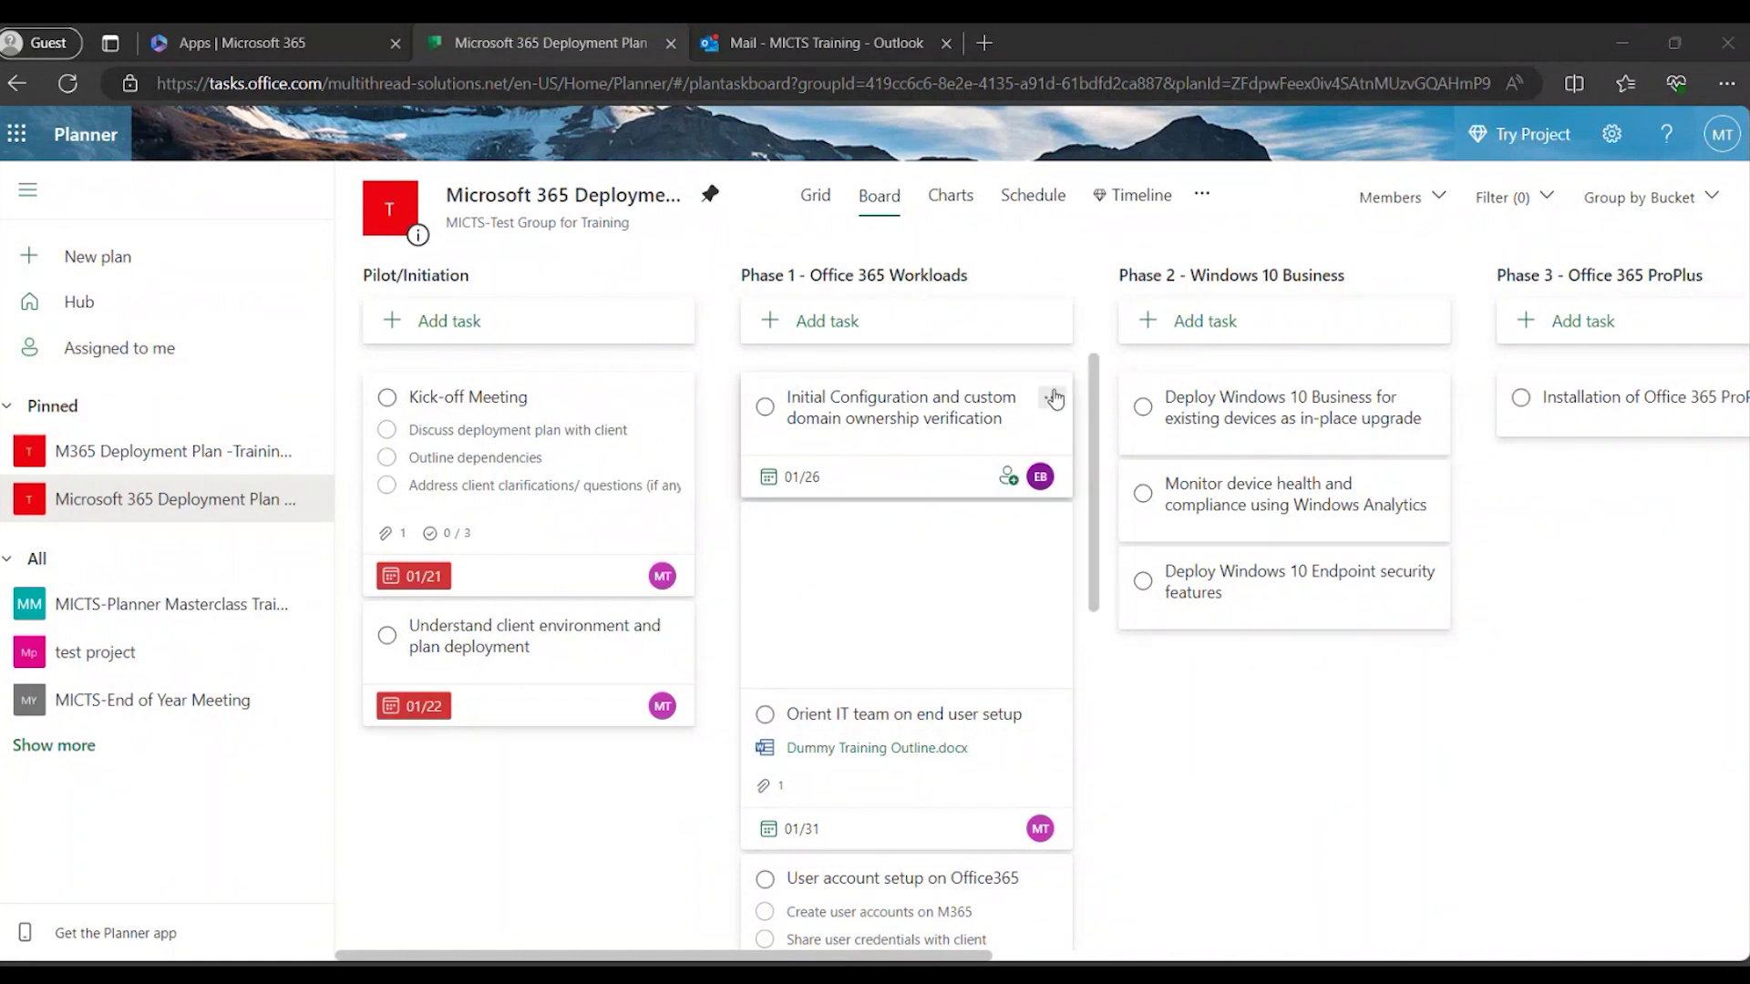
left_click(1053, 398)
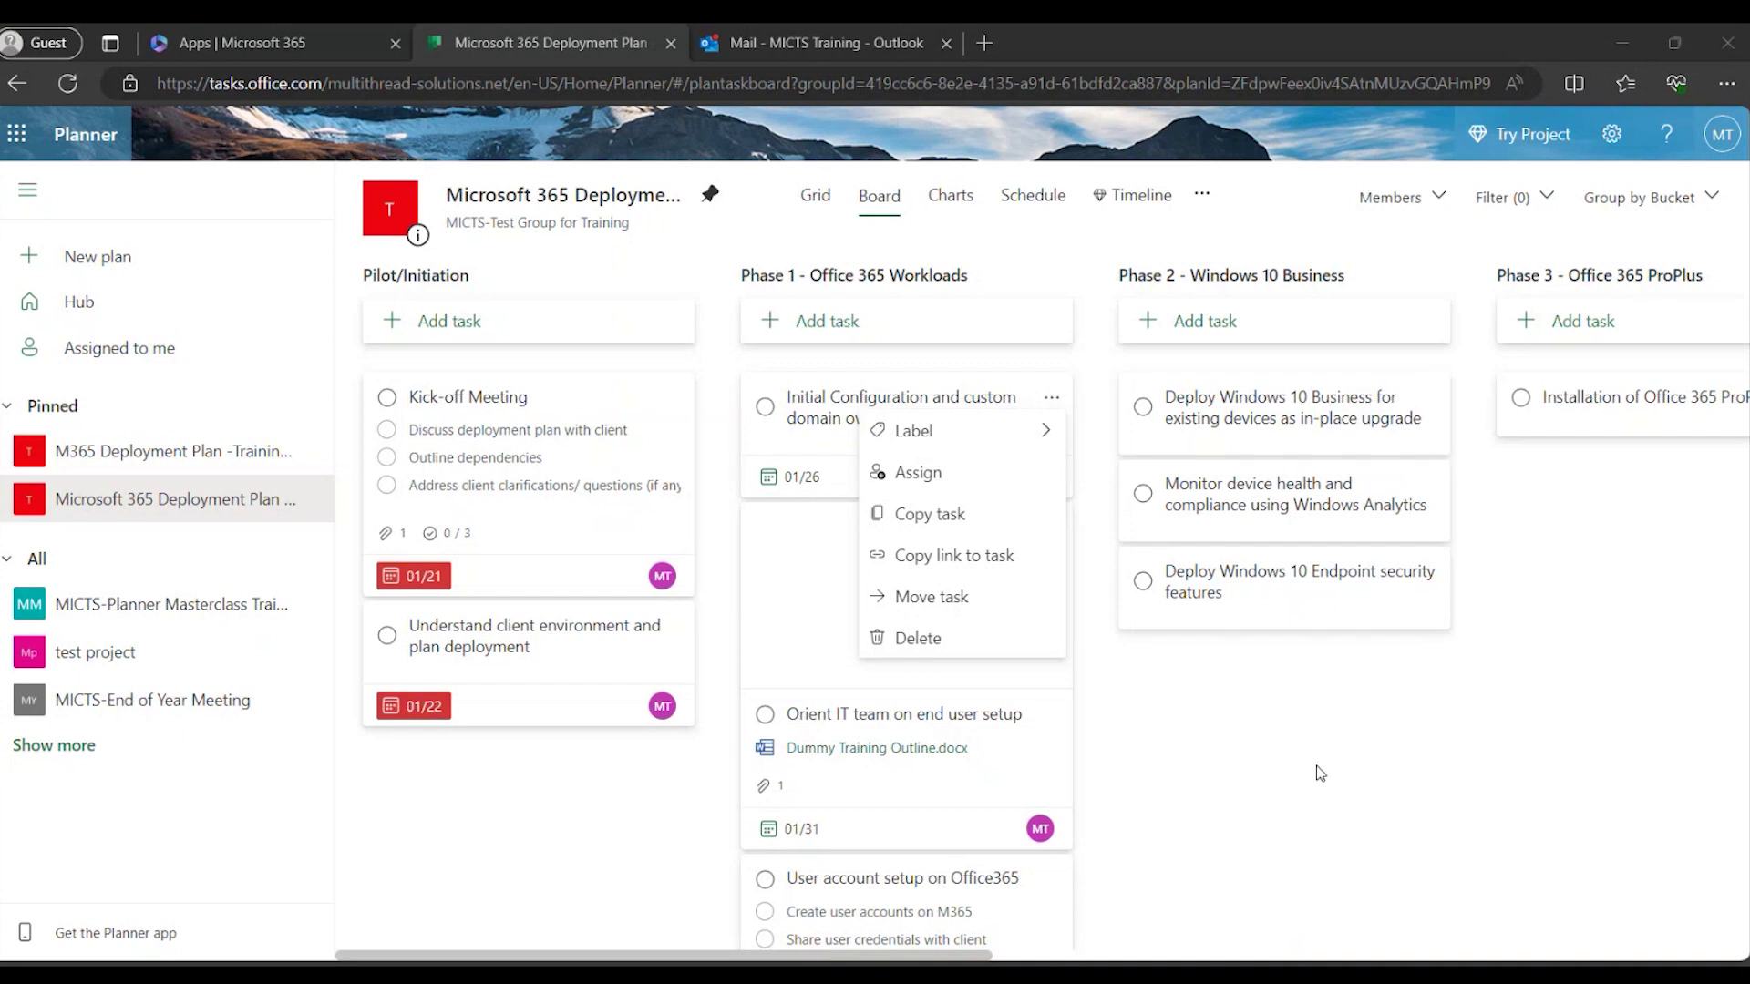
left_click(1321, 773)
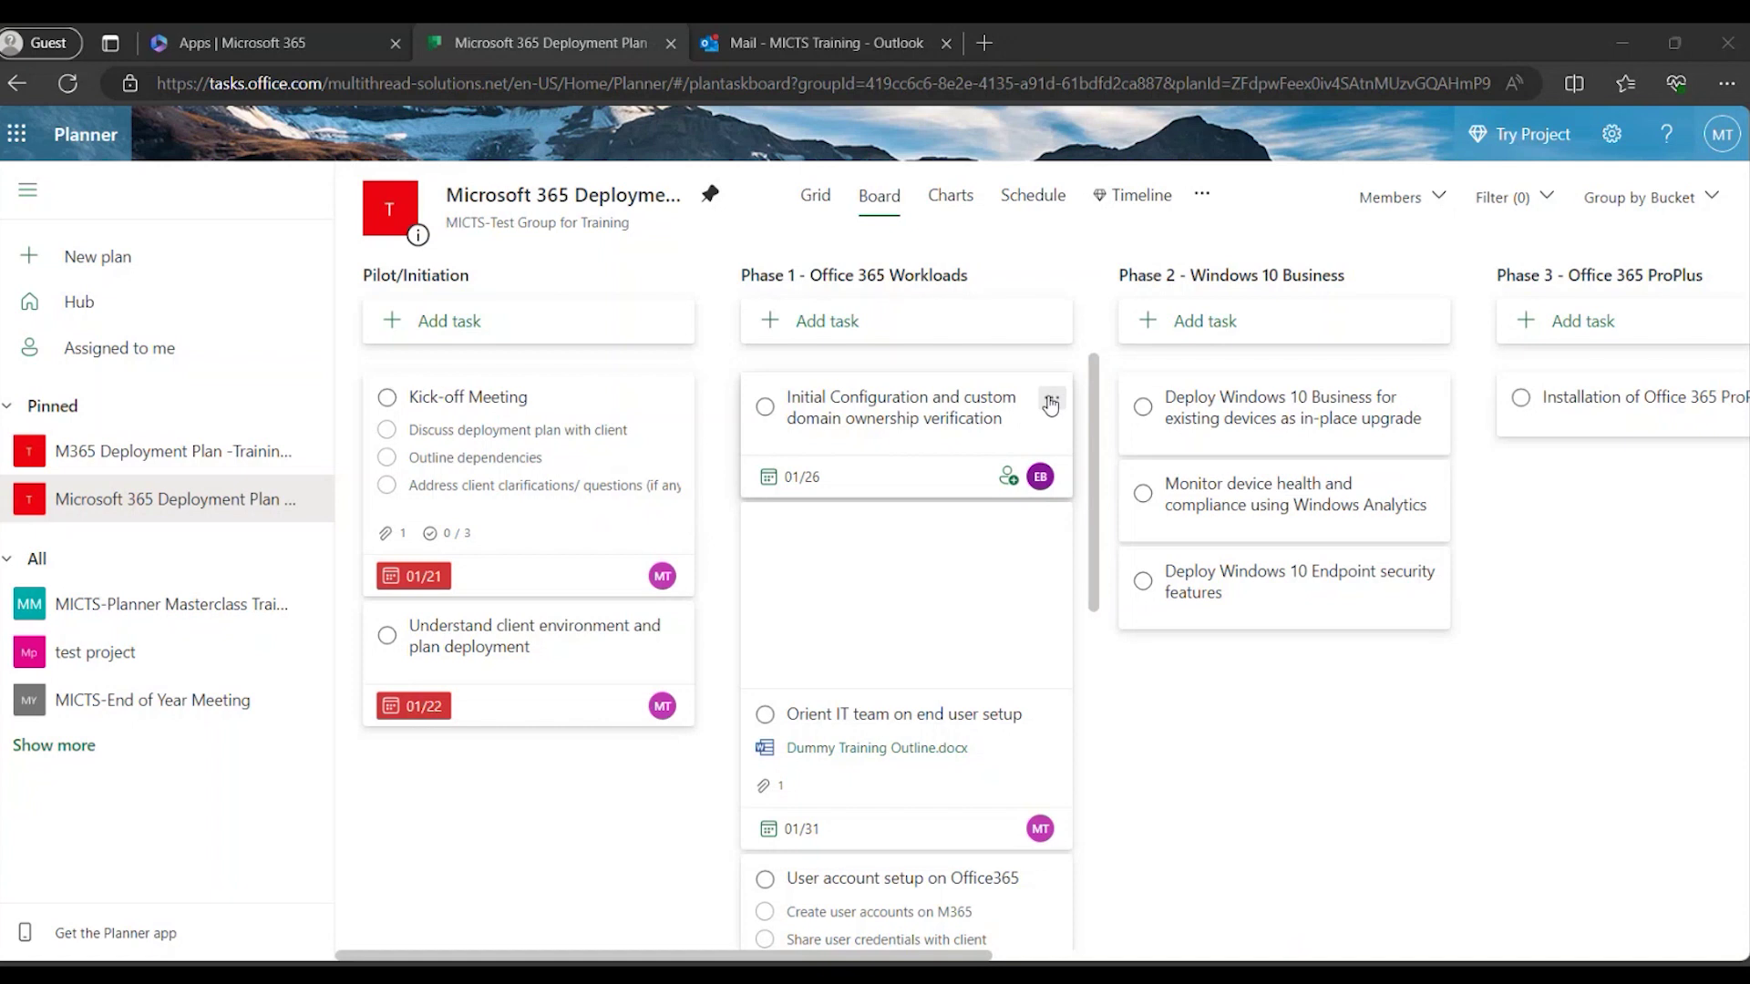
left_click(1050, 402)
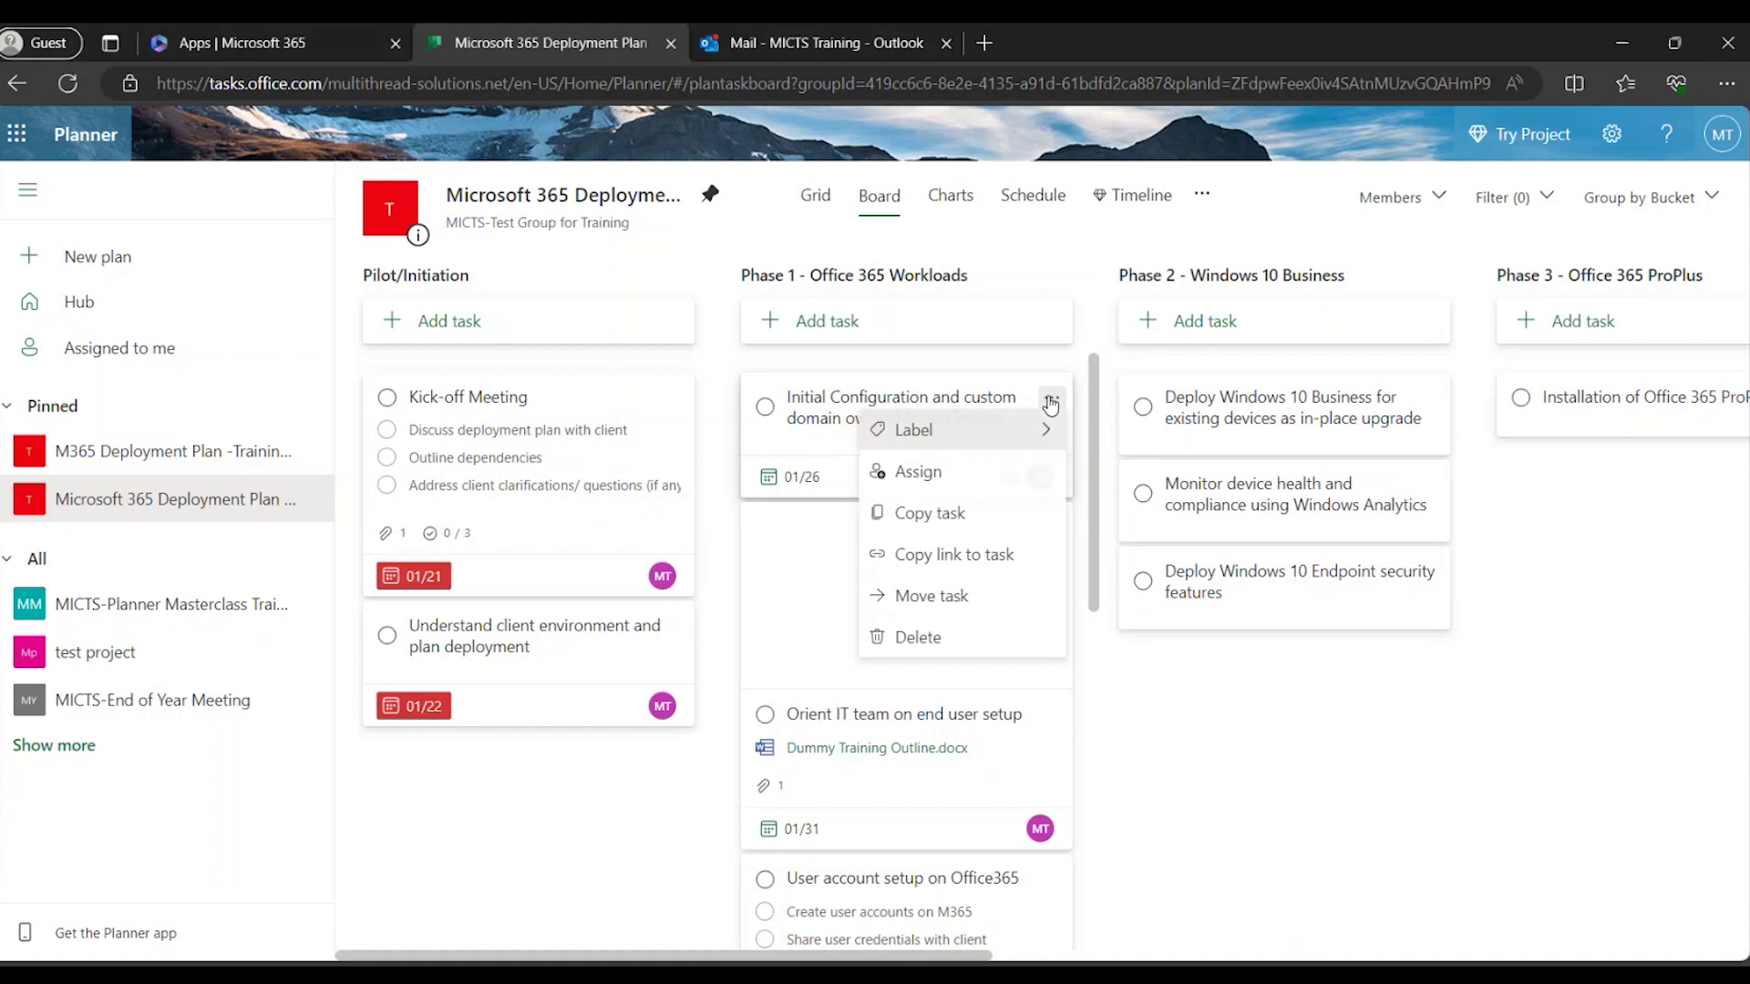
Set up a copy of Initial Configuration to Training Demo 1, browsing plans and buckets, then cancel it.
left_click(959, 514)
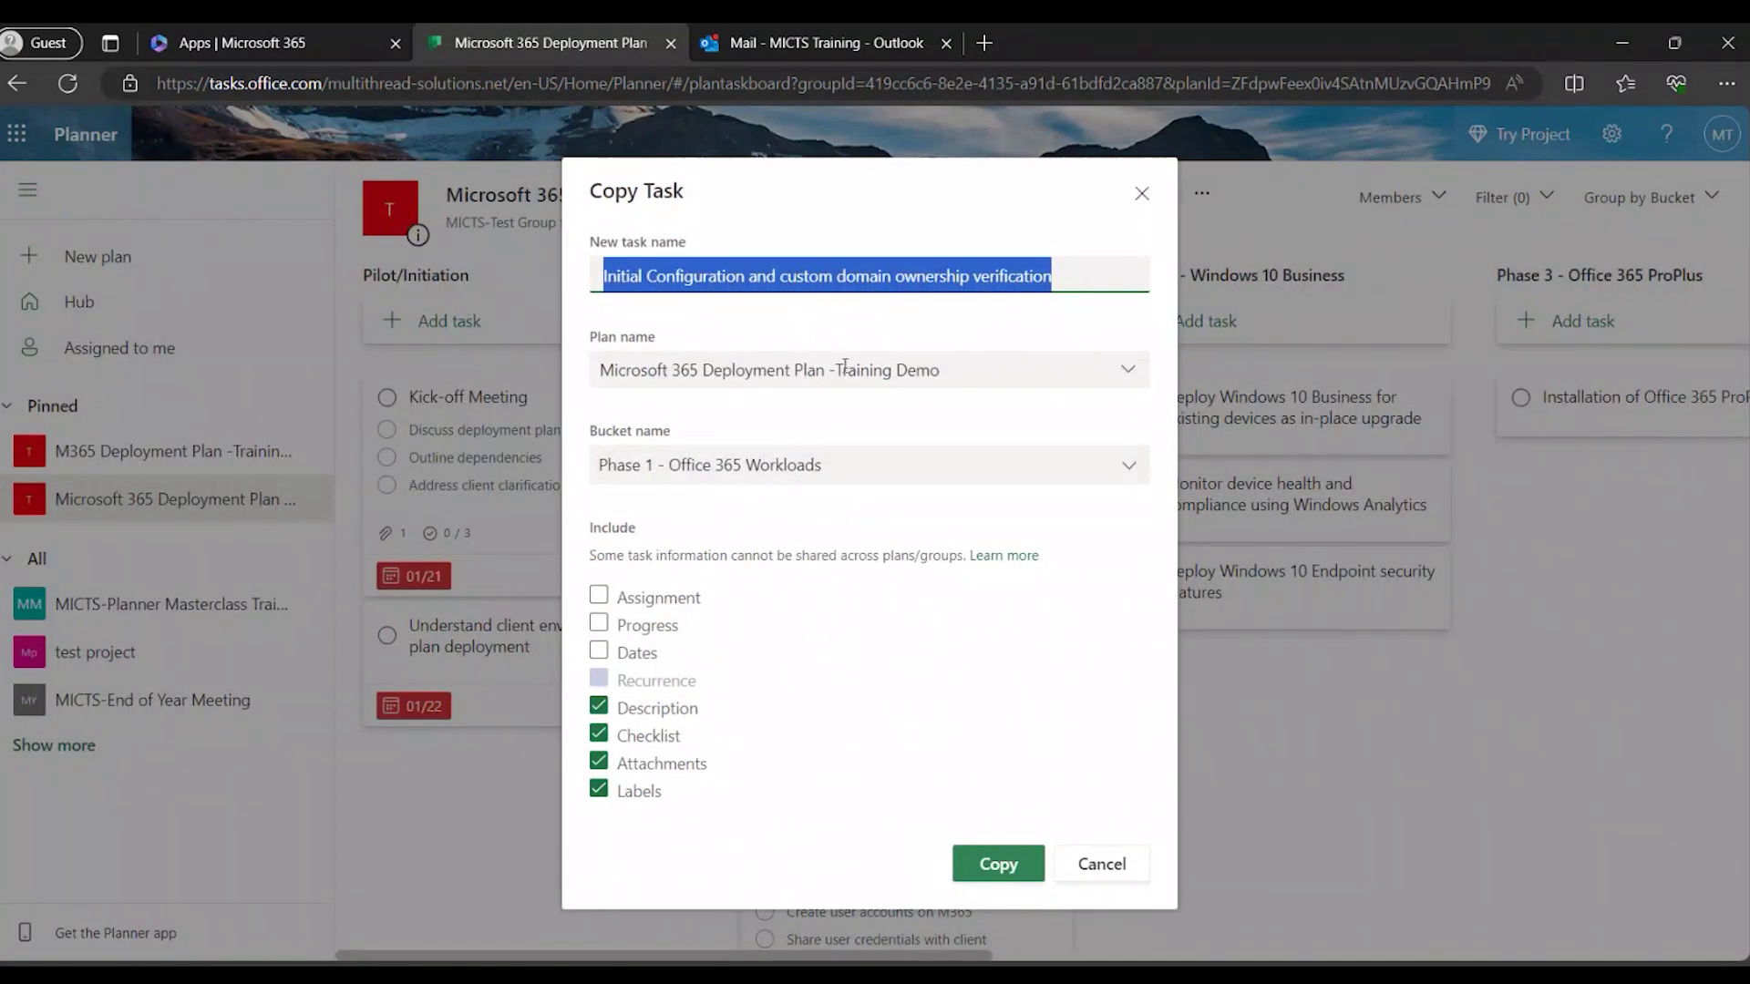
left_click(1139, 370)
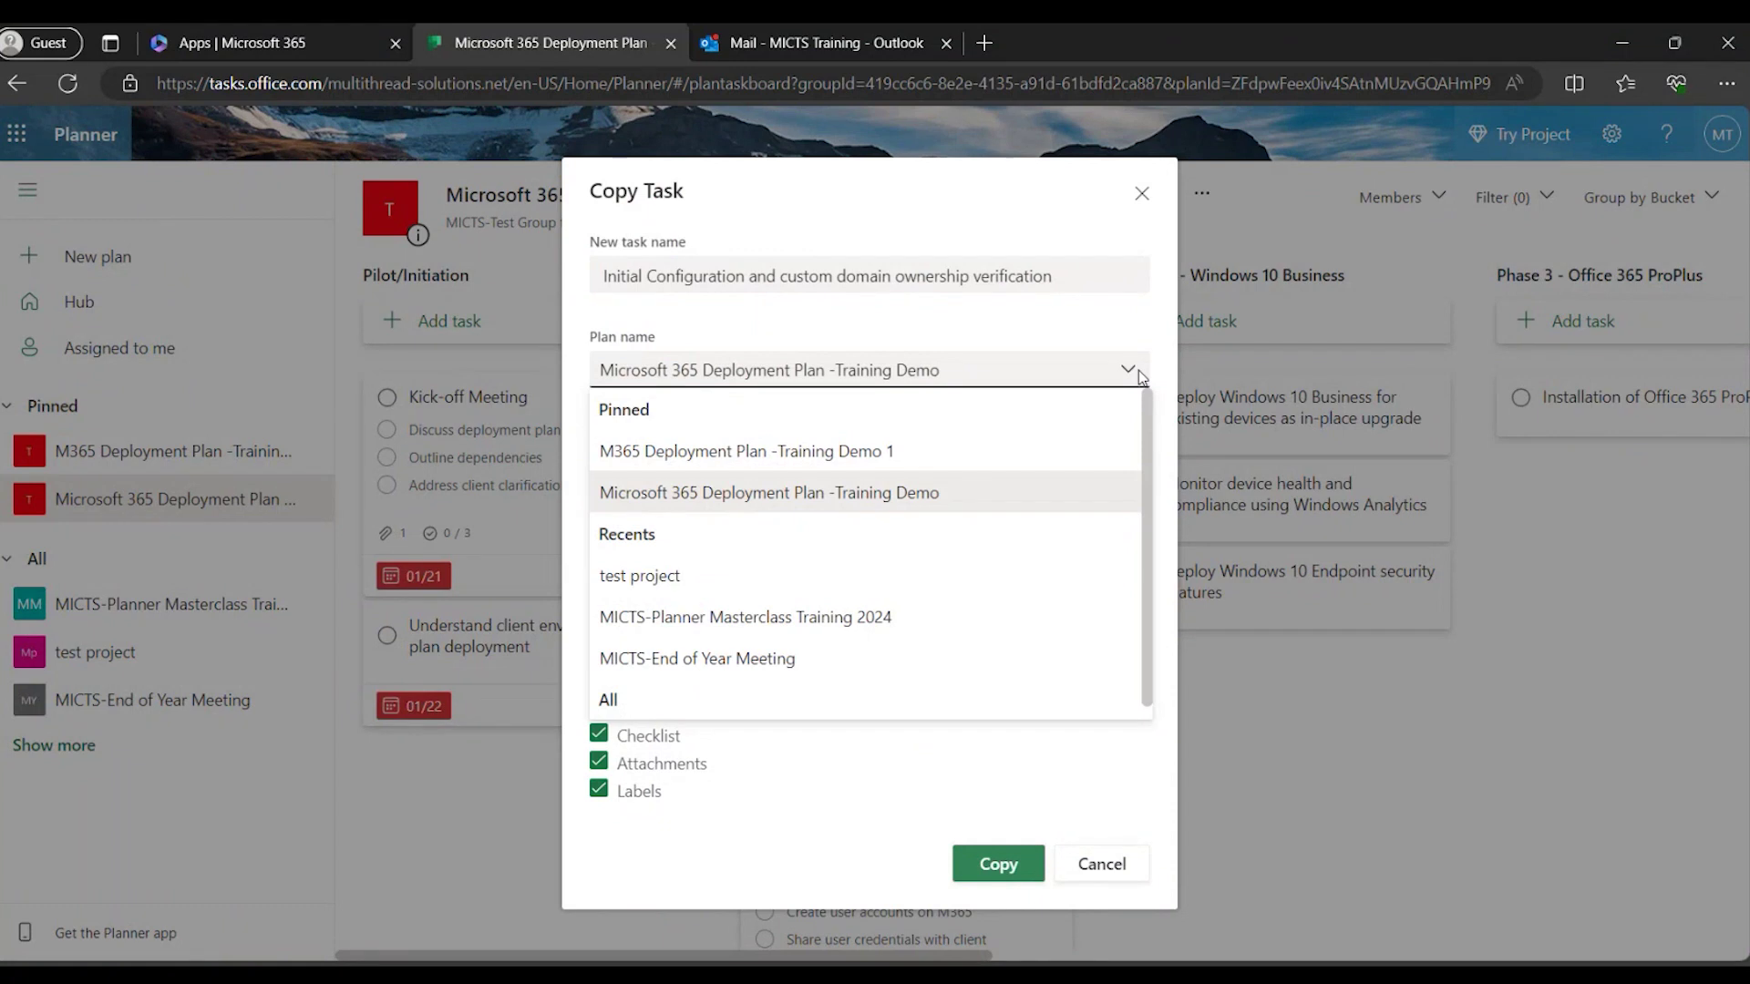
left_click(1116, 475)
left_click(1120, 469)
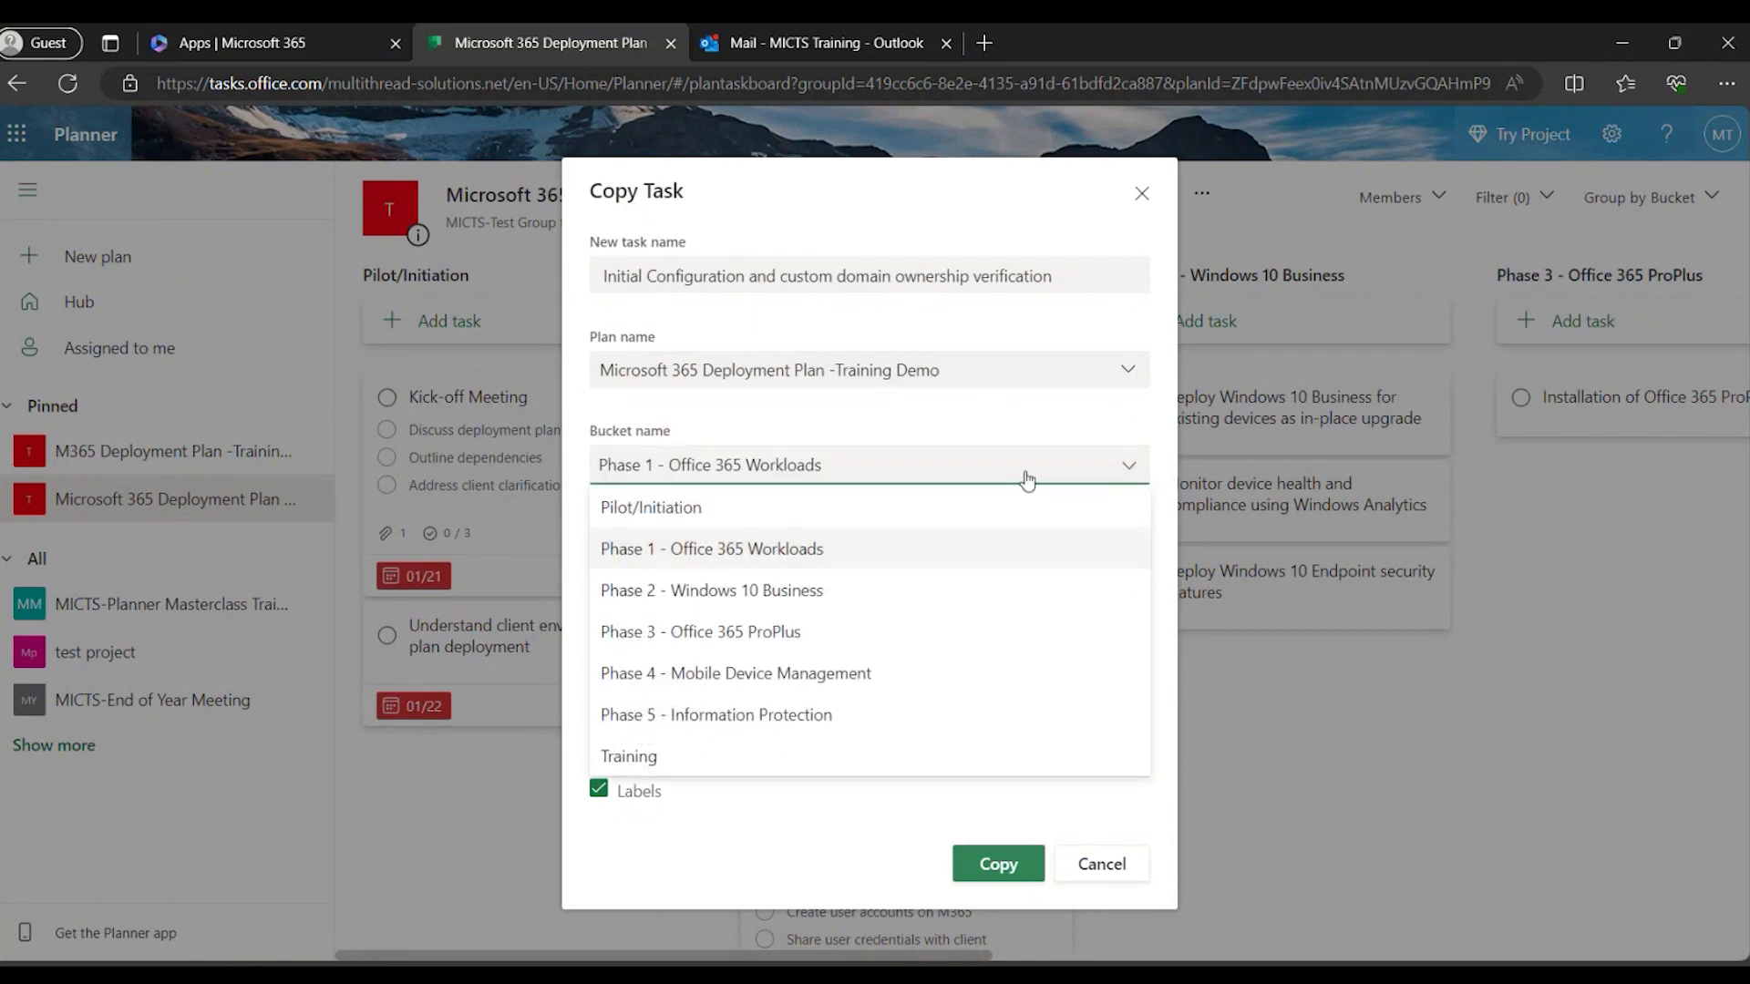
left_click(1108, 378)
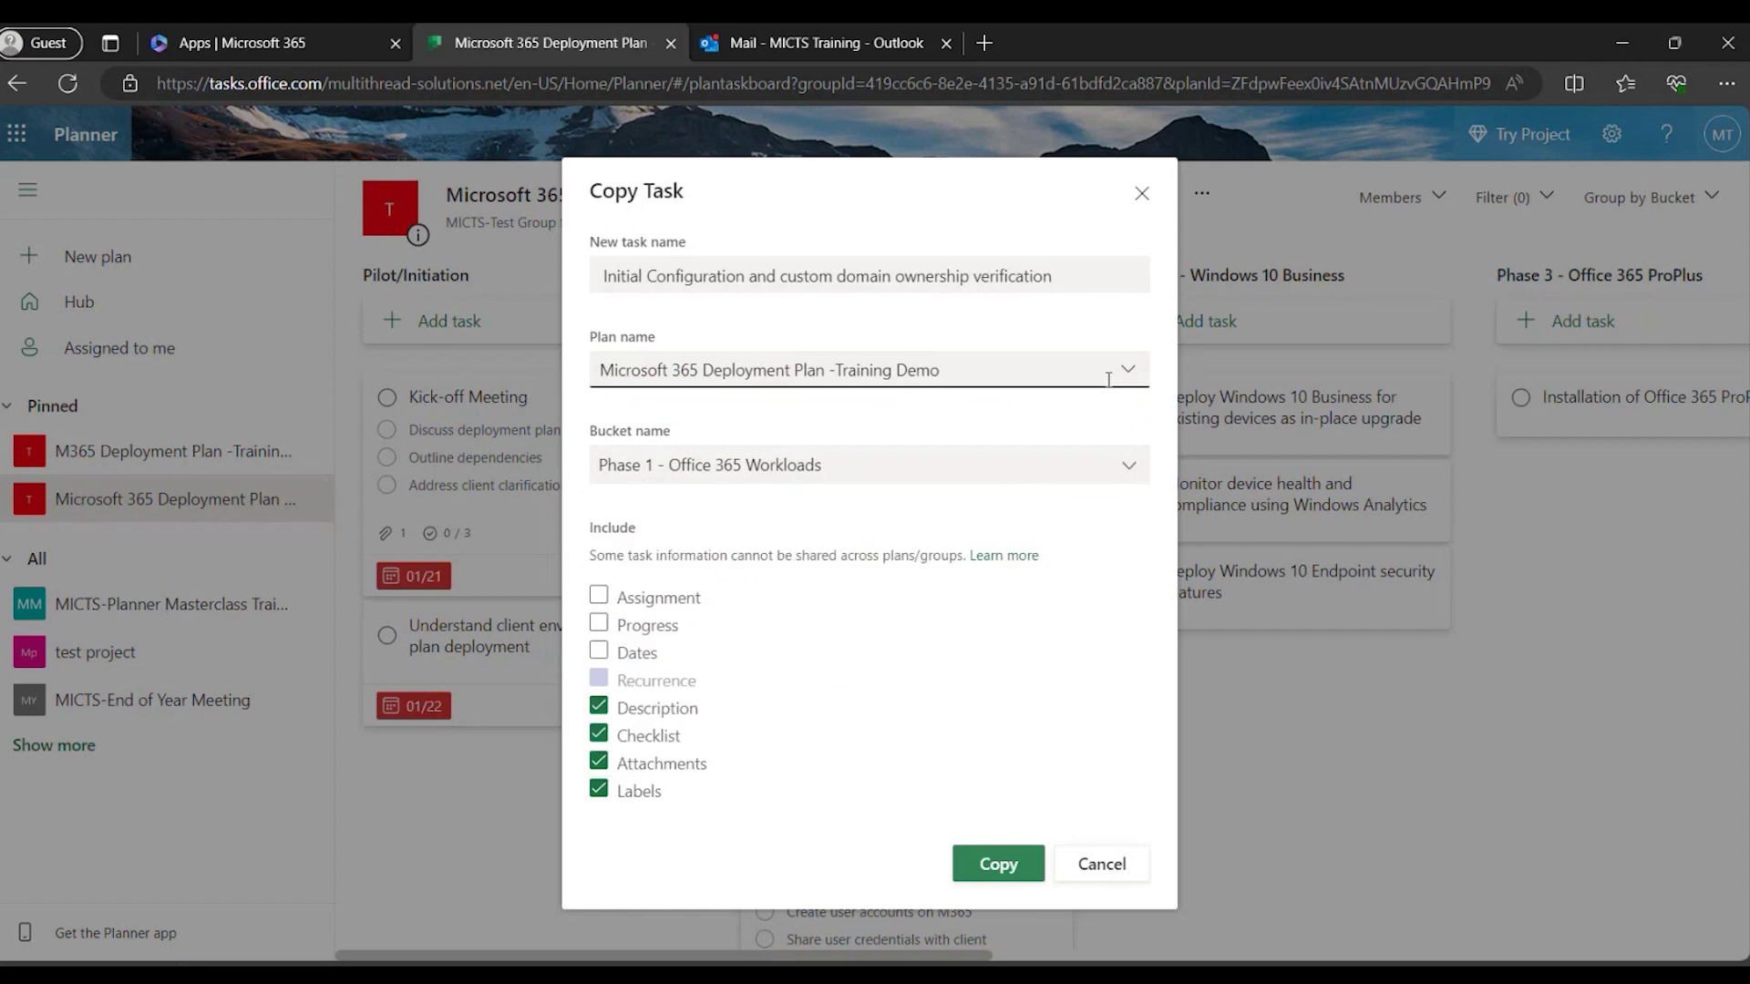
left_click(1128, 370)
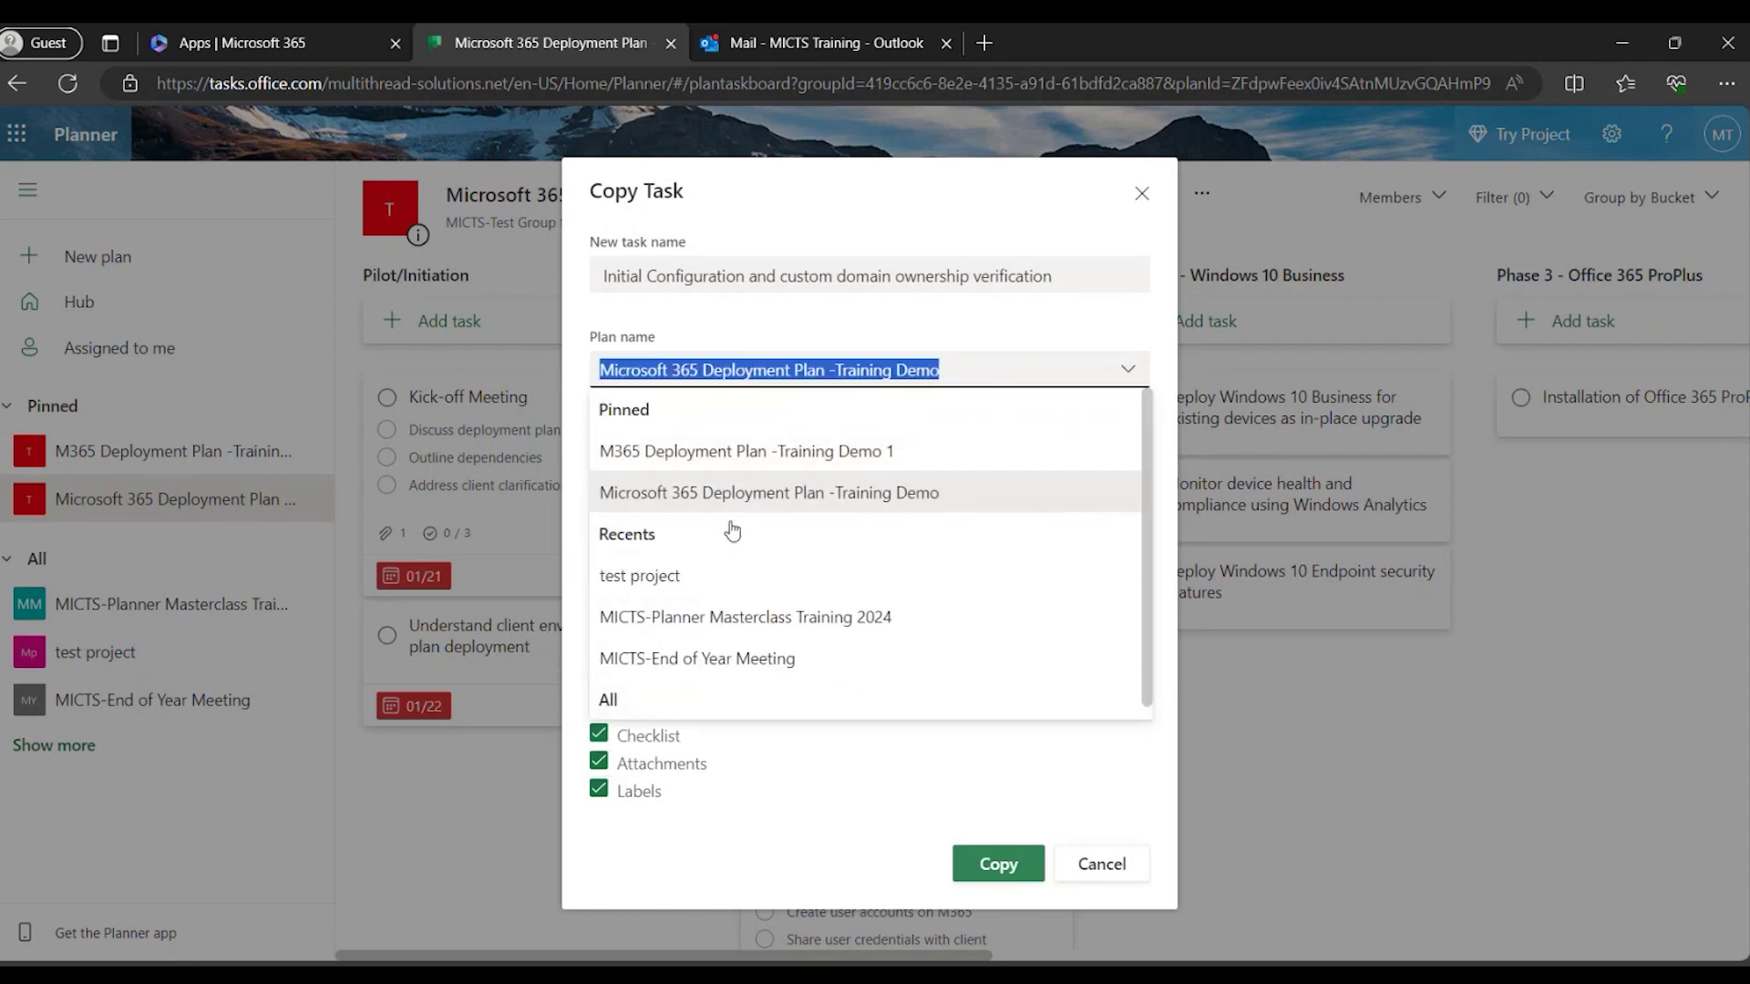
left_click(760, 451)
left_click(1023, 469)
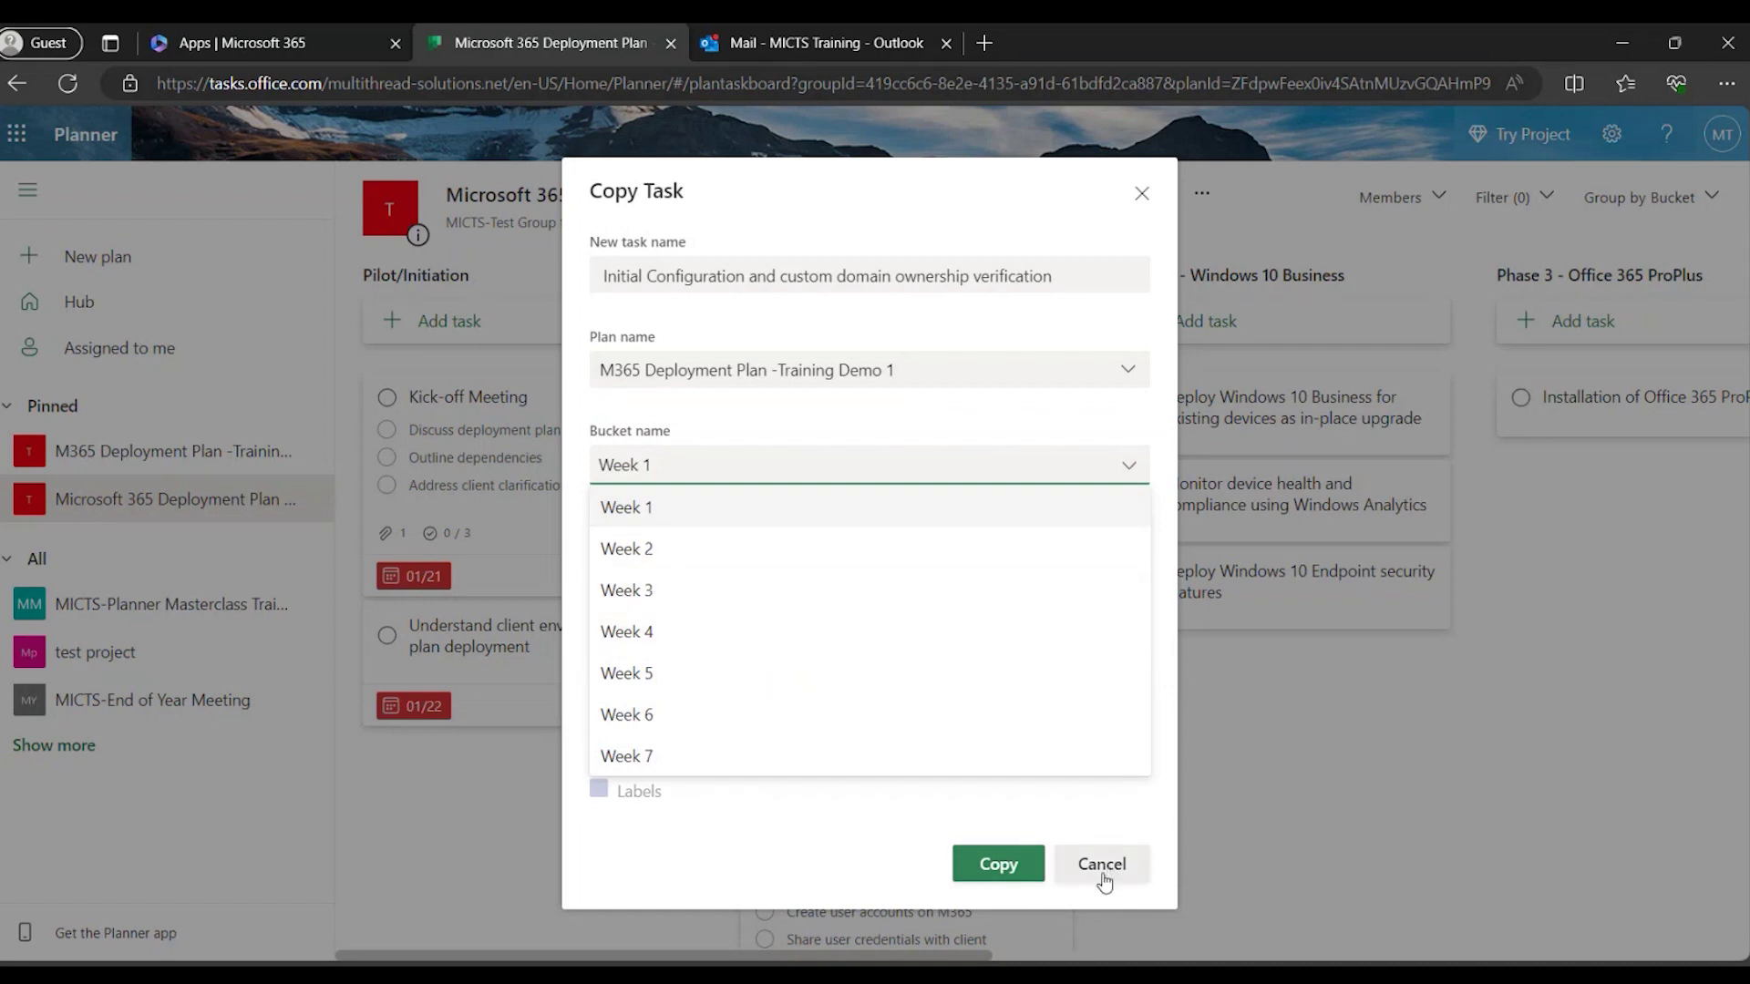
left_click(1141, 195)
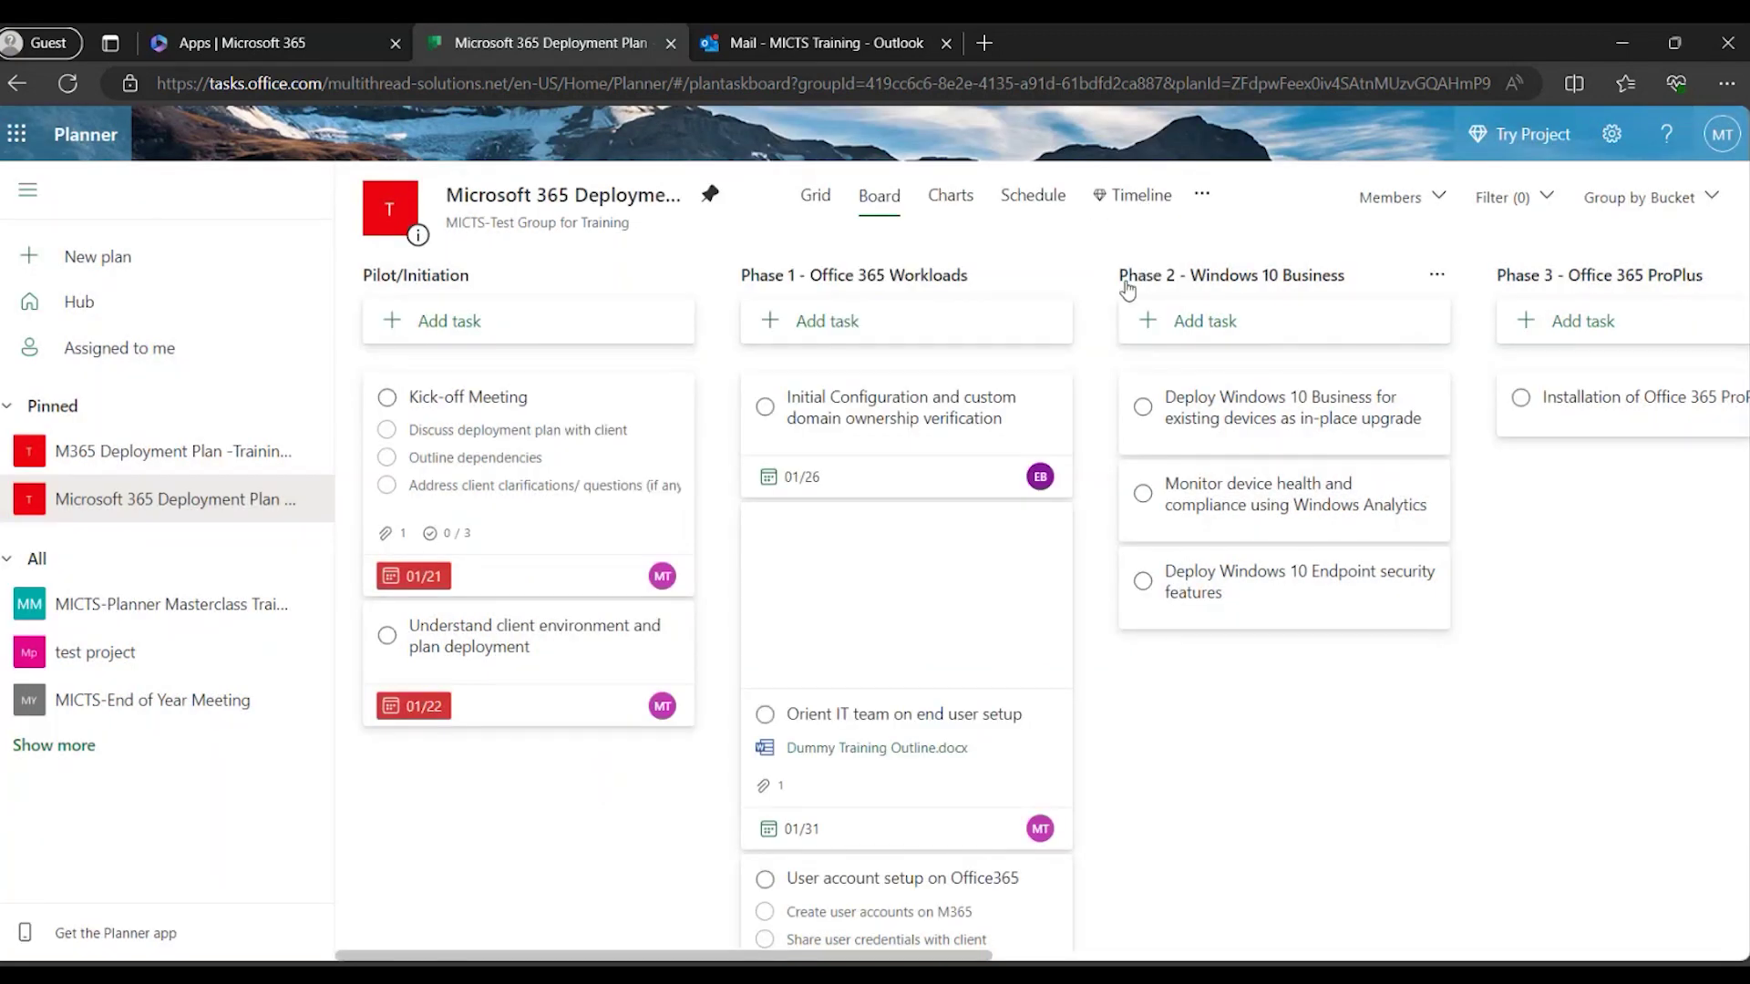
left_click(1204, 197)
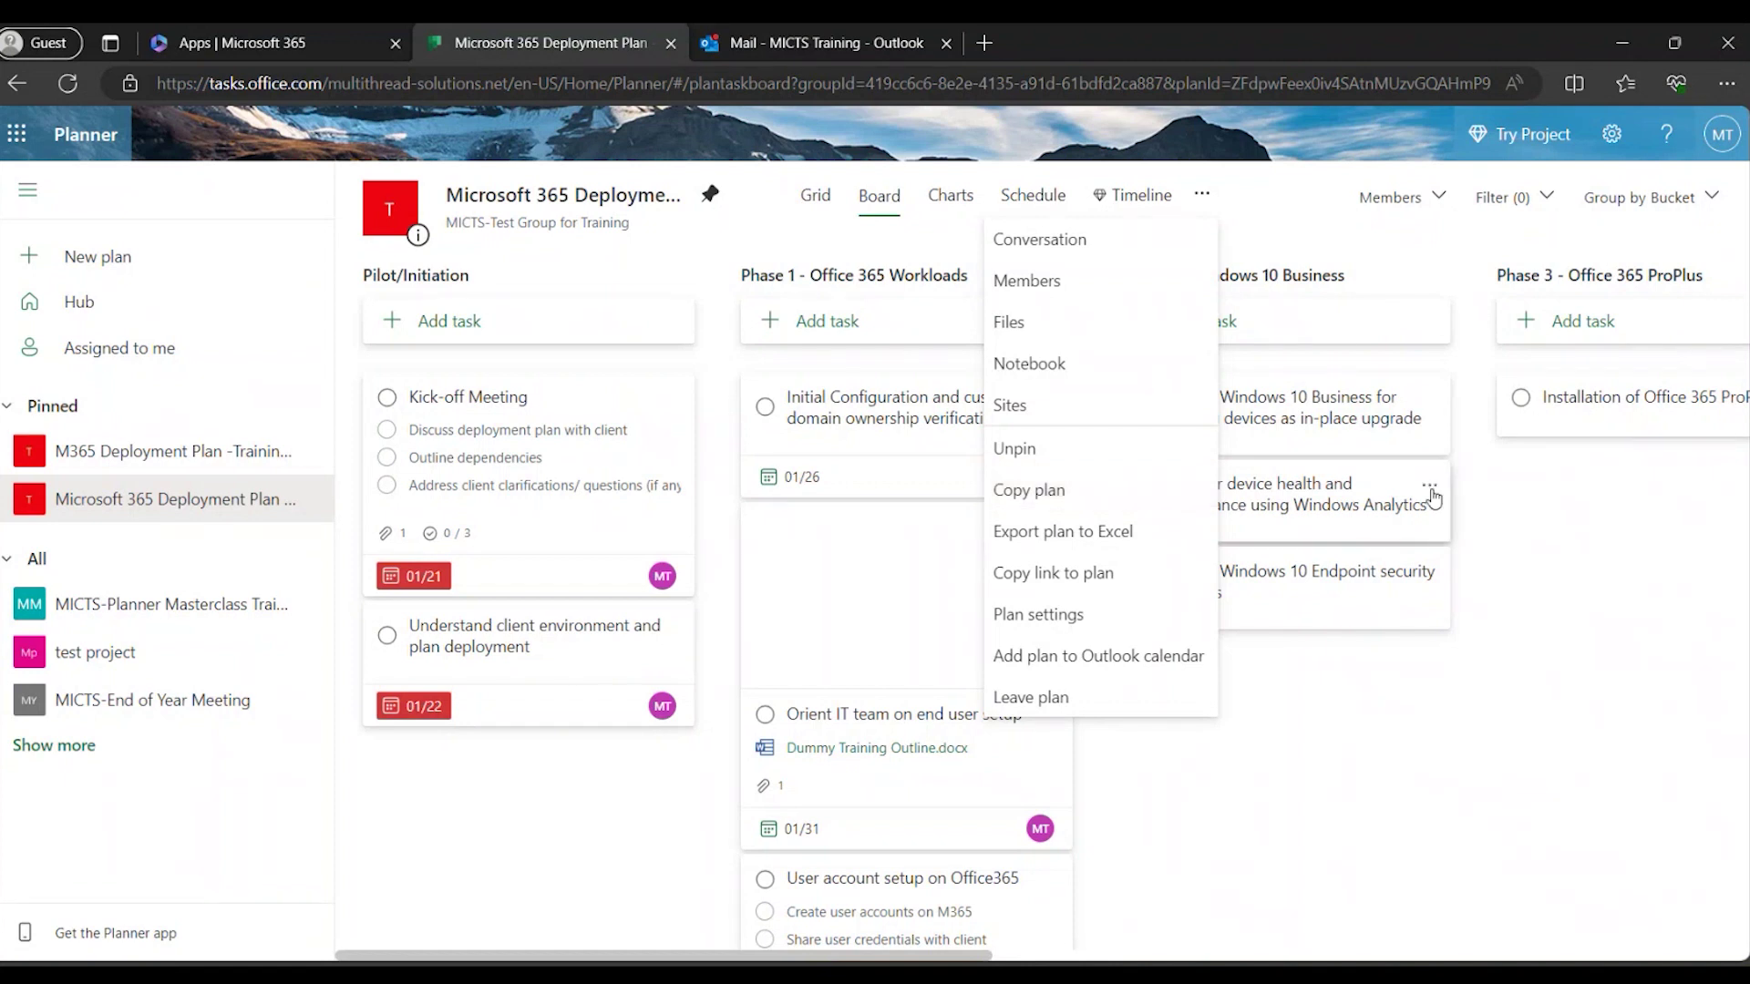
left_click(1562, 520)
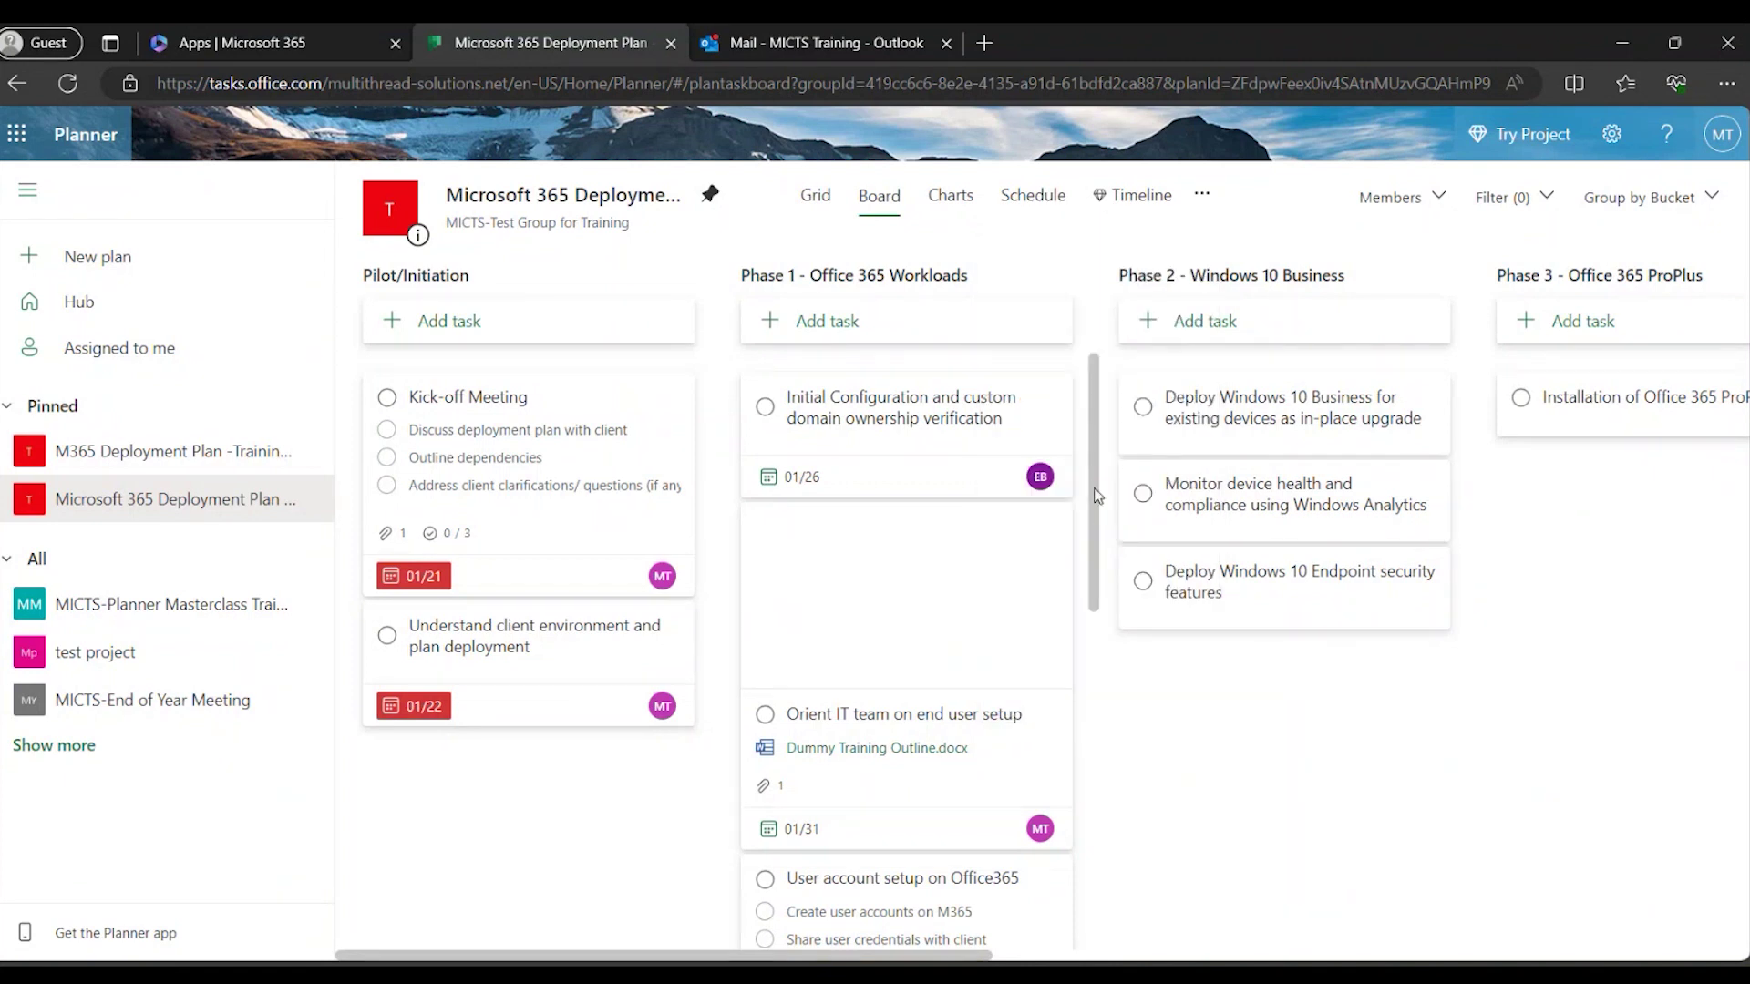
left_click(1204, 201)
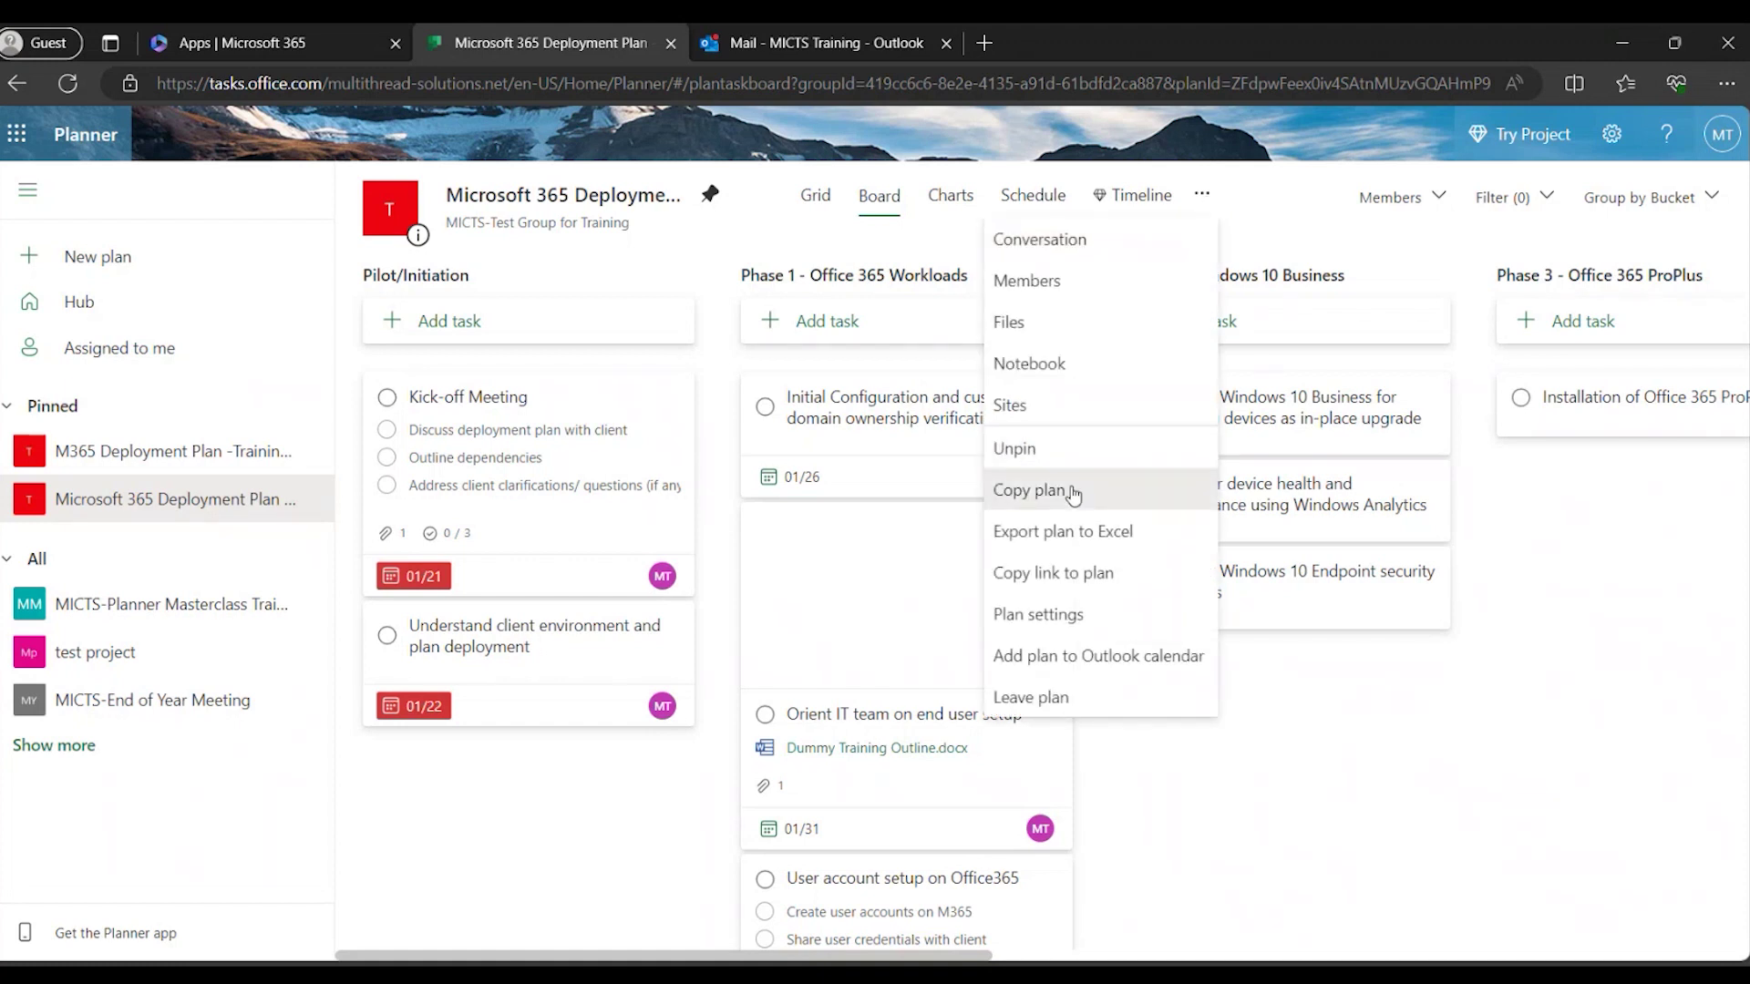
left_click(1030, 490)
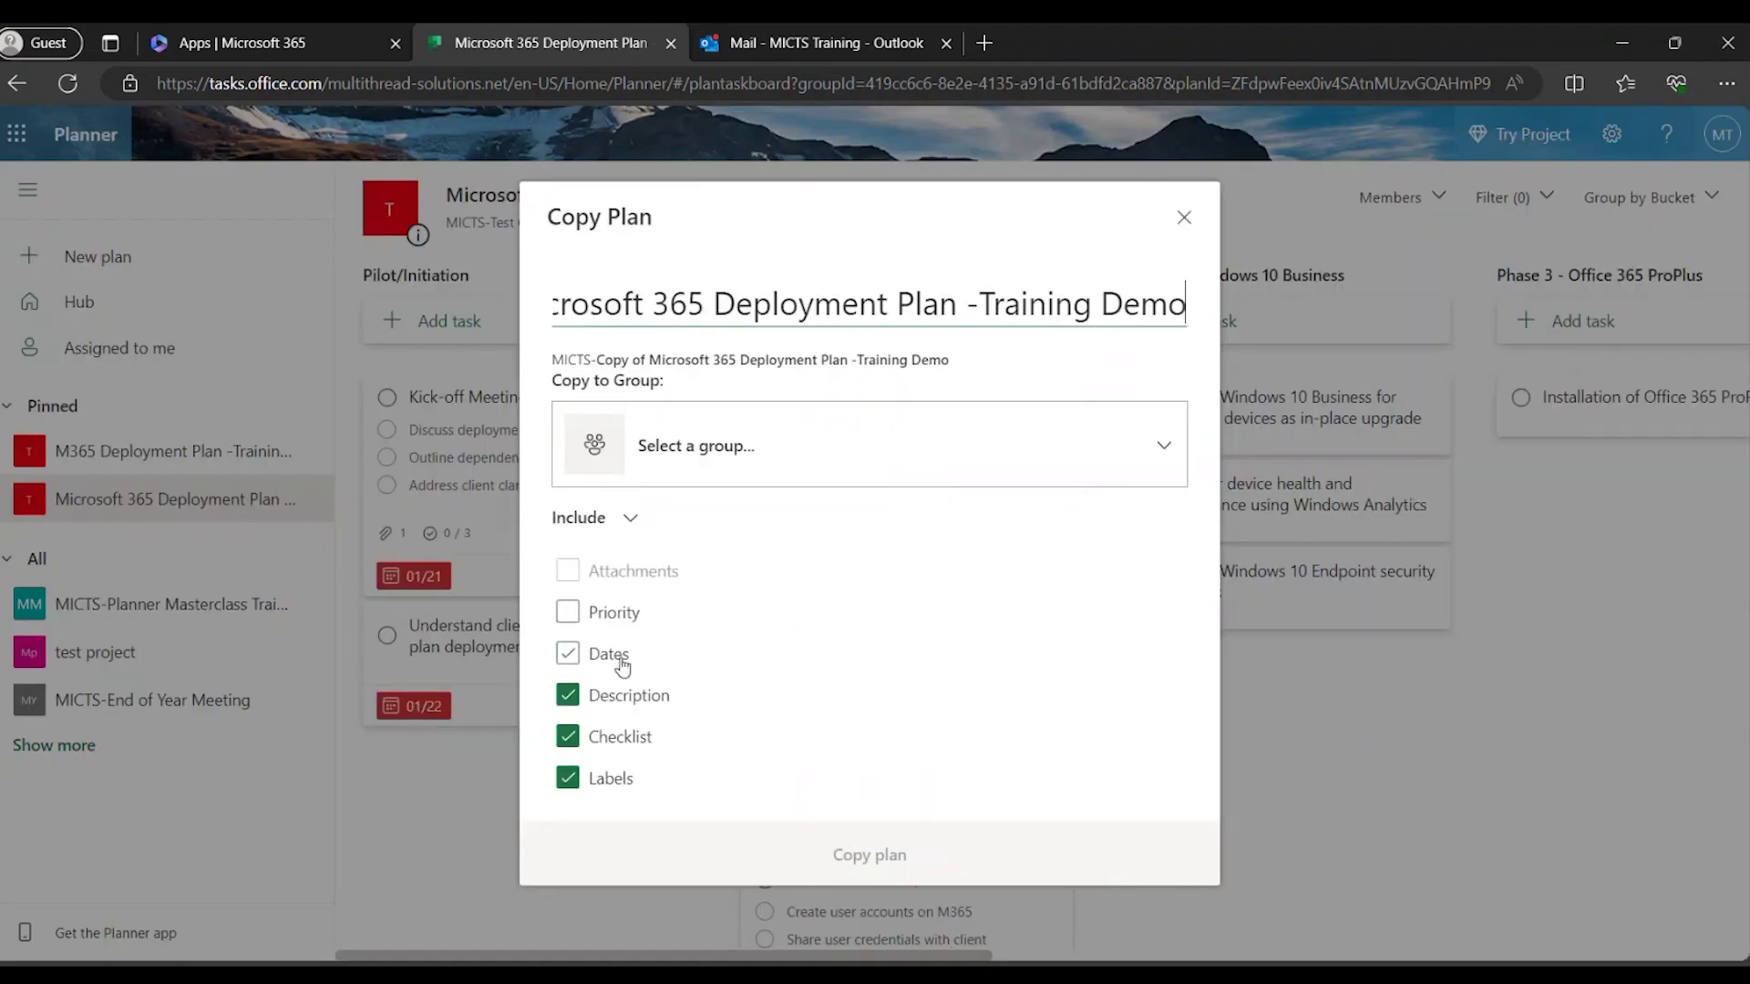
left_click(672, 446)
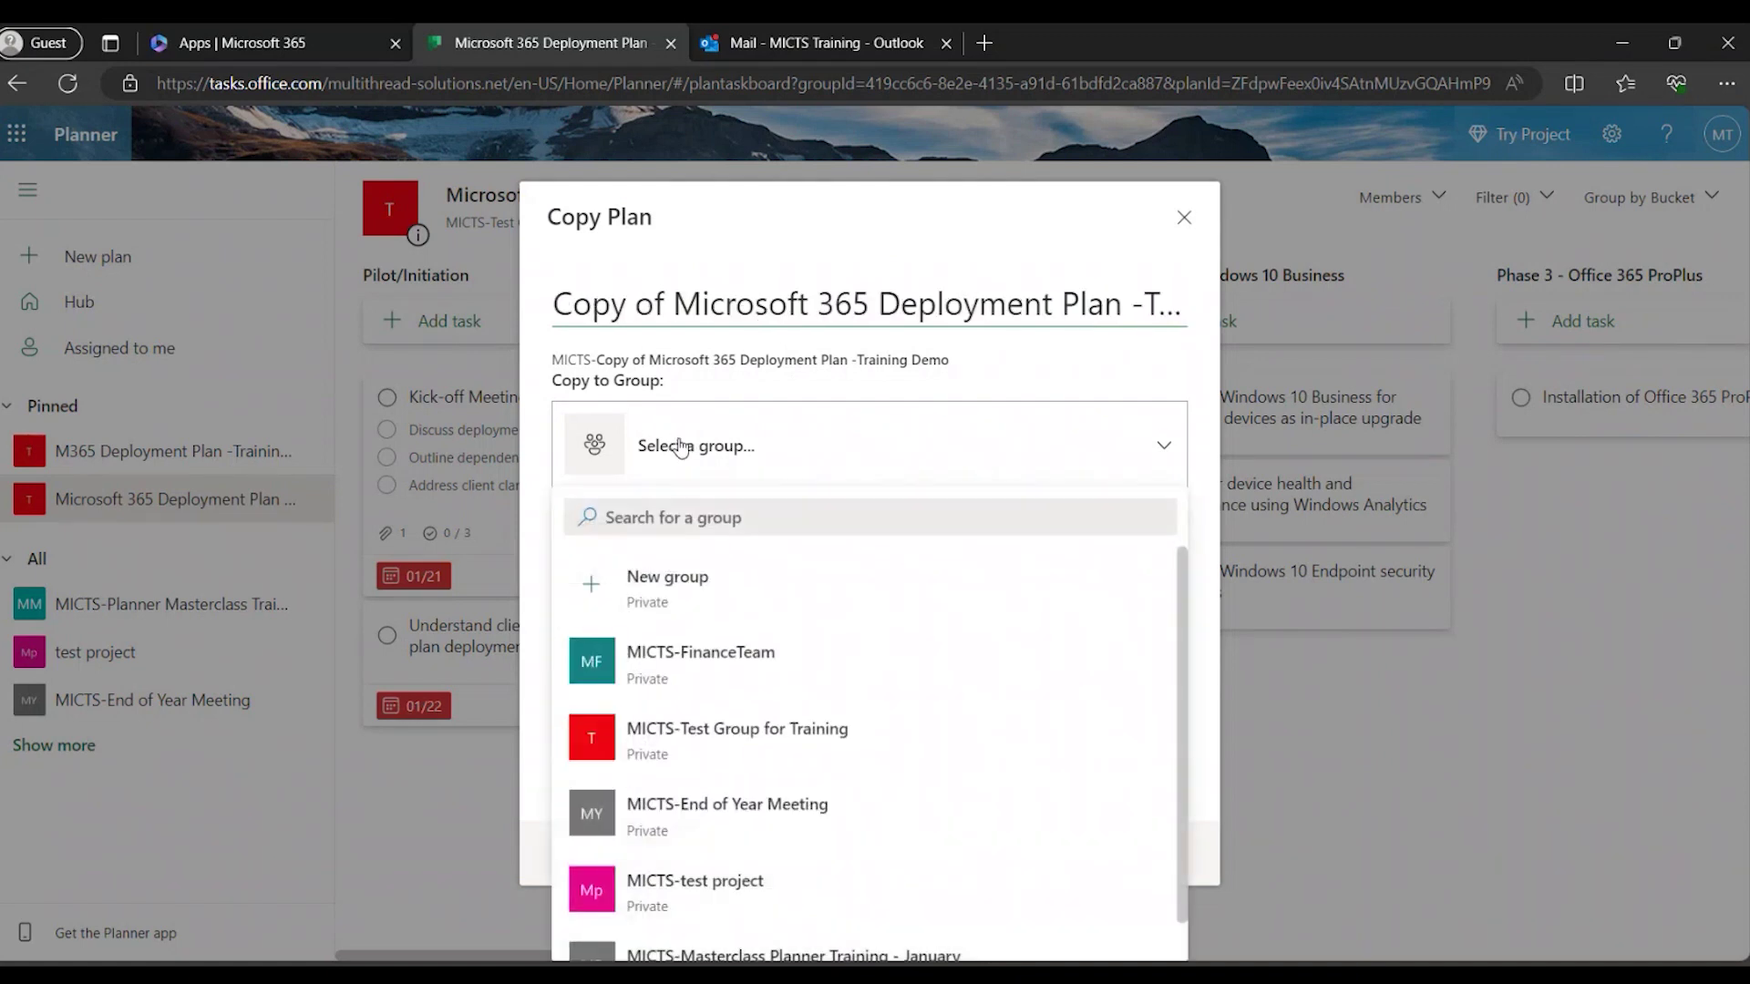
left_click(679, 446)
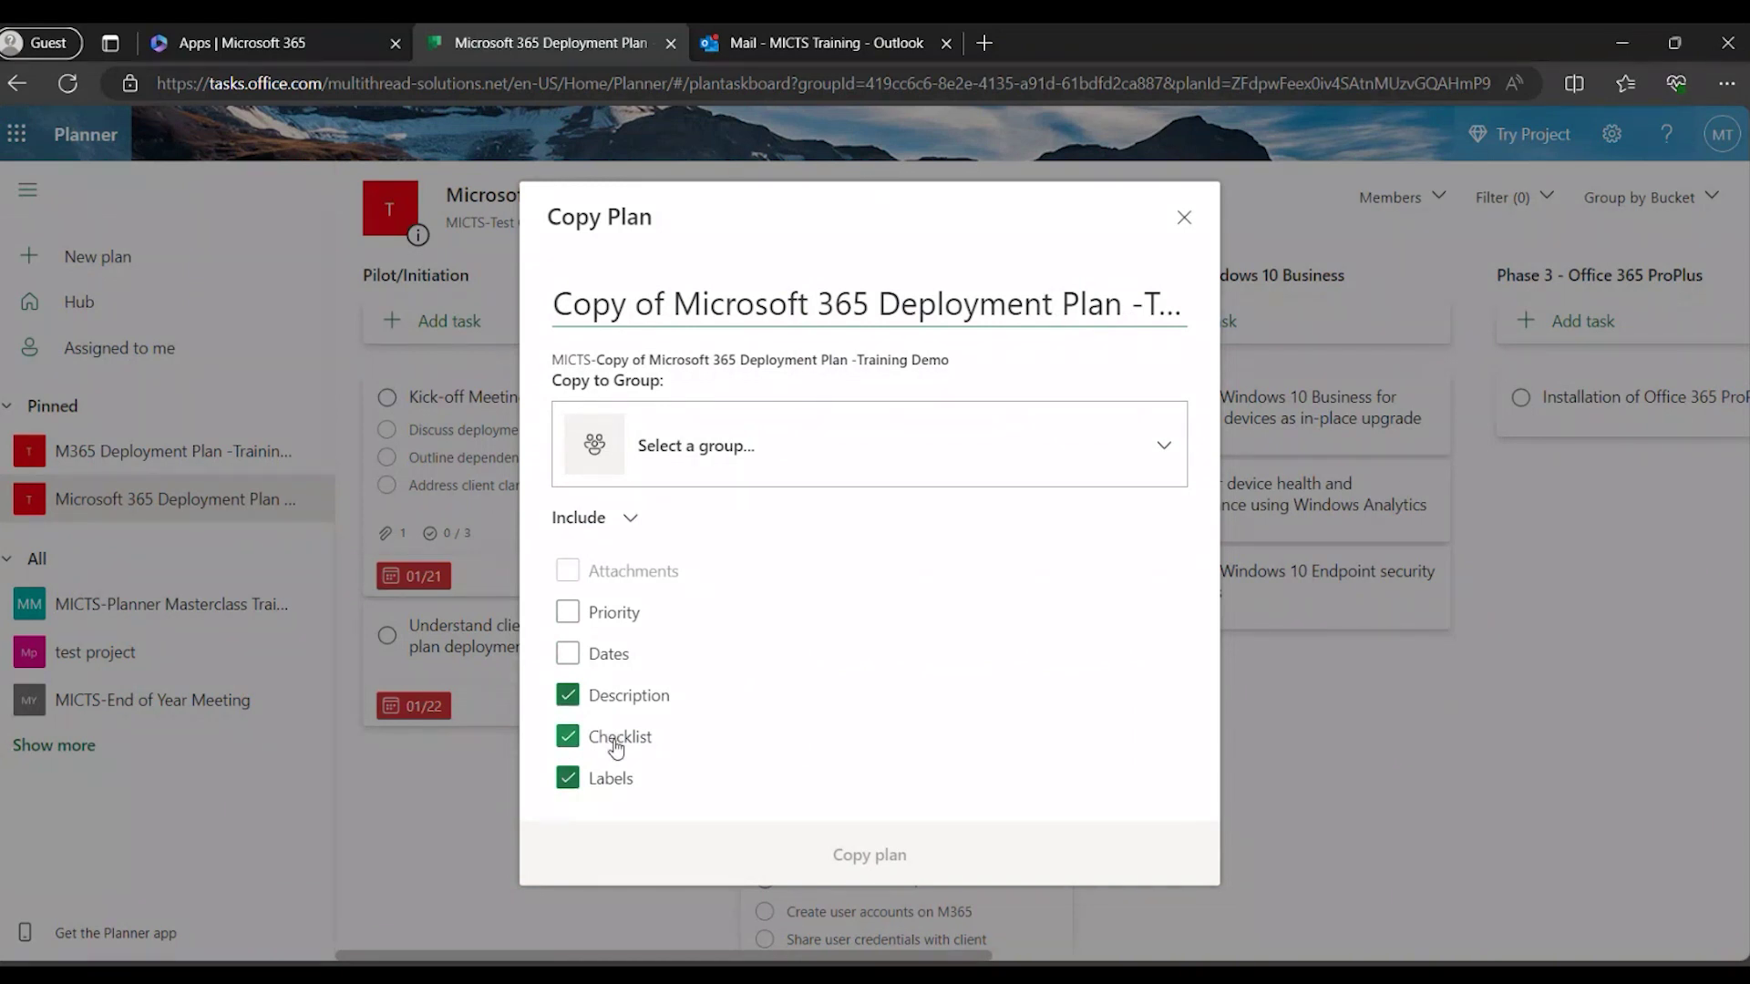
left_click(1008, 294)
left_click(1185, 219)
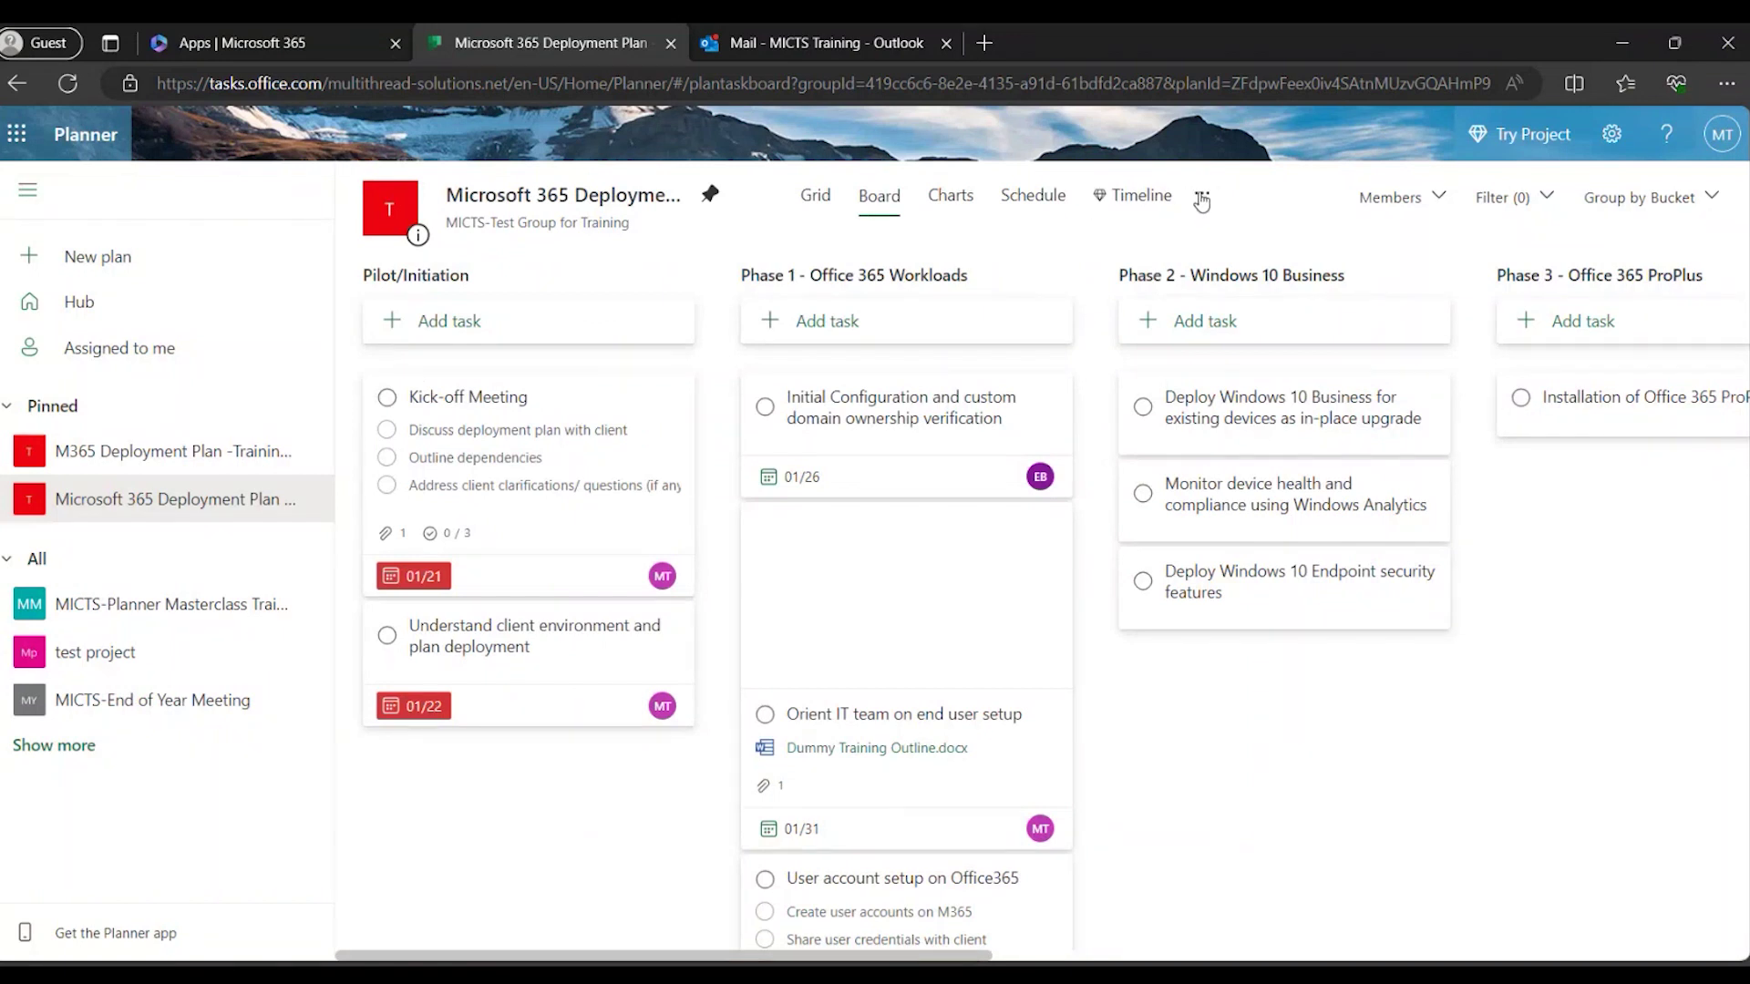
Rename the plan to 'Microsoft 365 Deployment Plan -Training Demo 1' in Plan settings.
left_click(1201, 197)
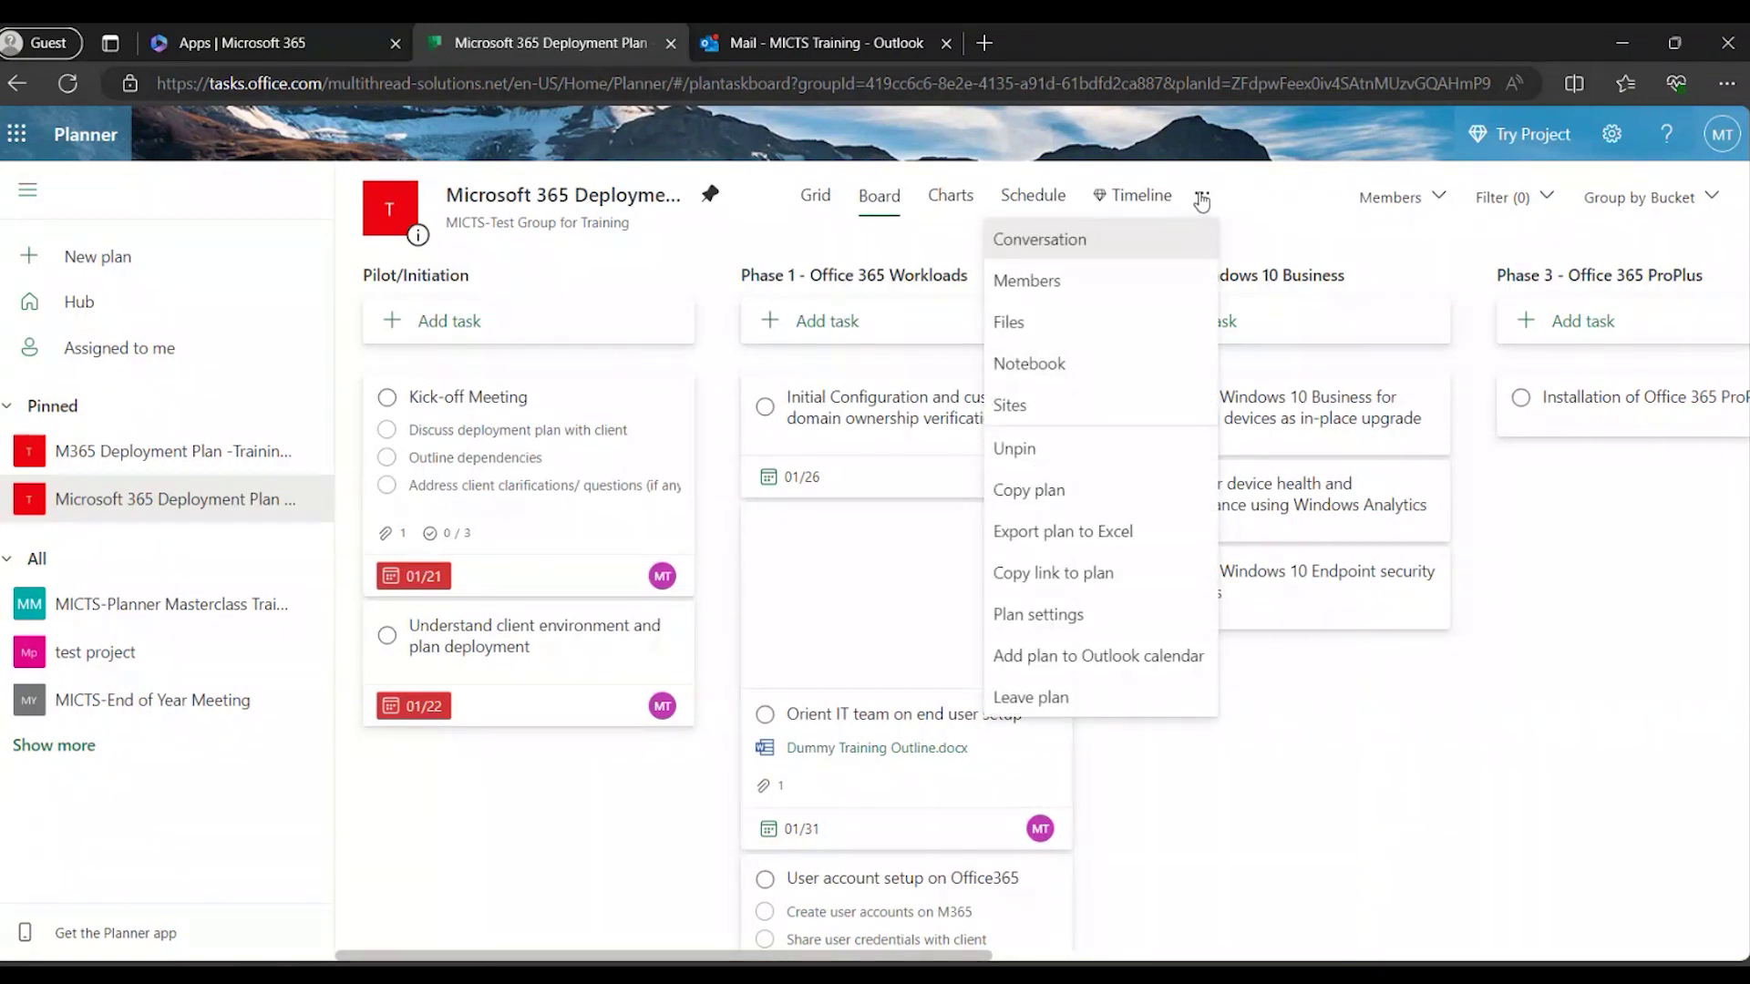
left_click(1201, 197)
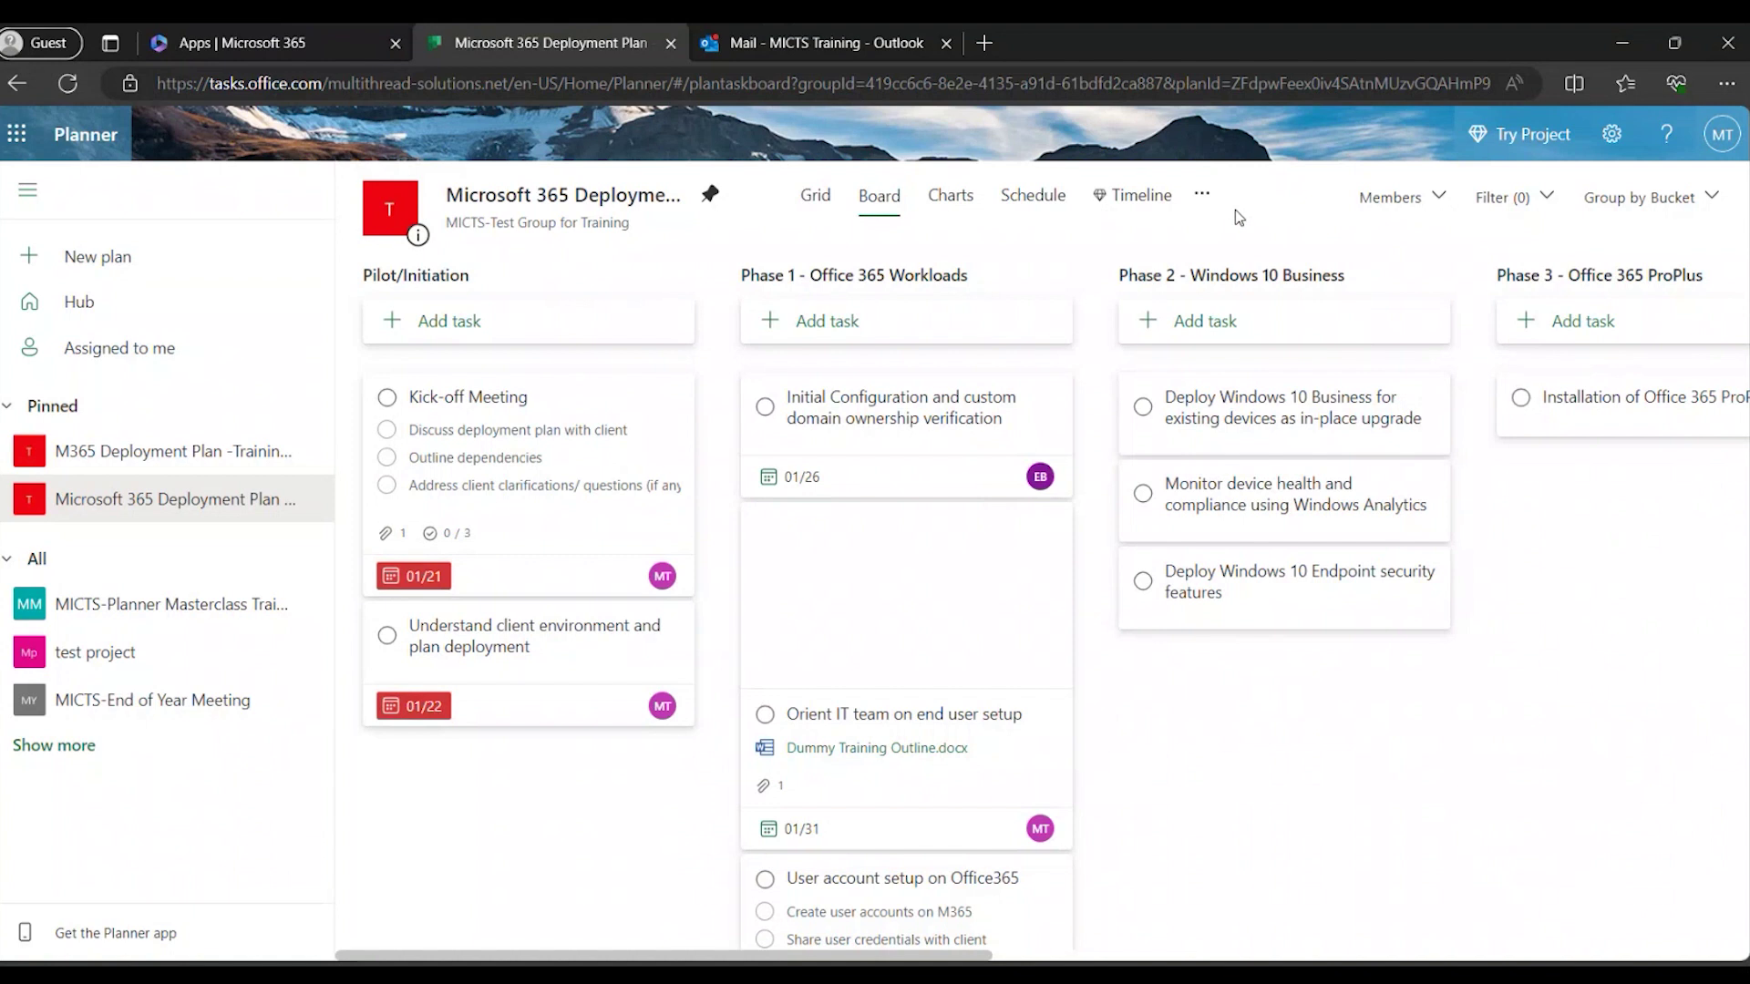
left_click(1201, 199)
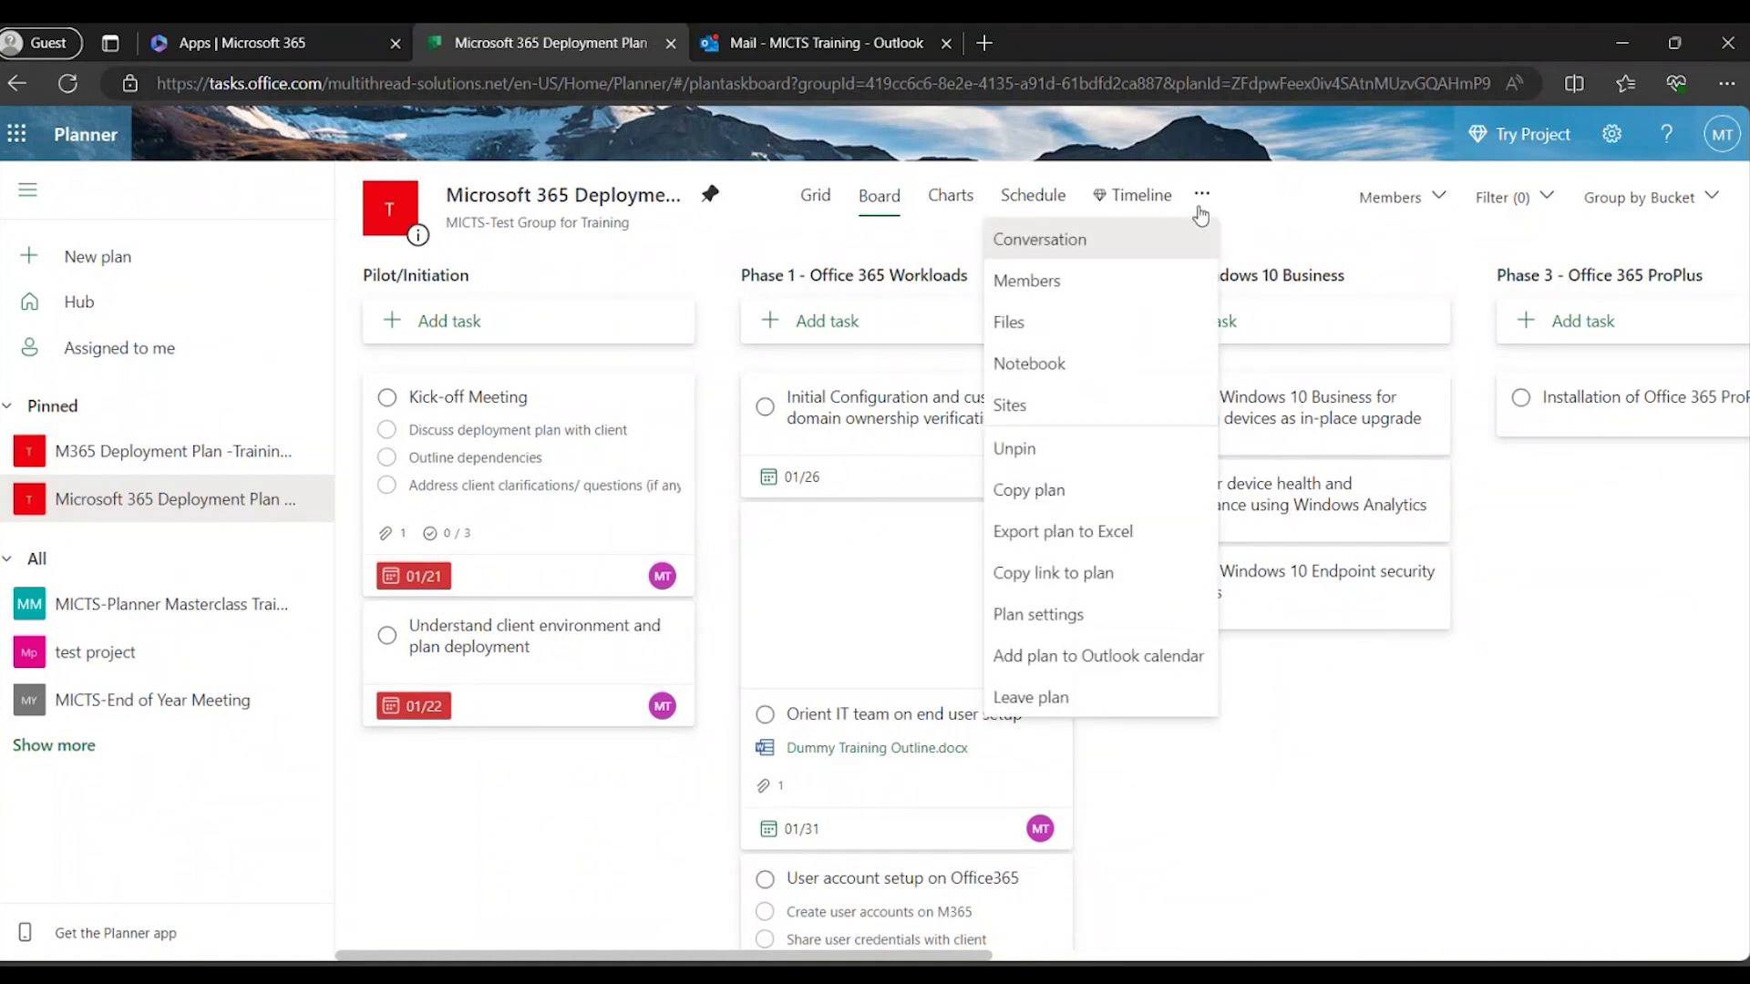
left_click(1062, 622)
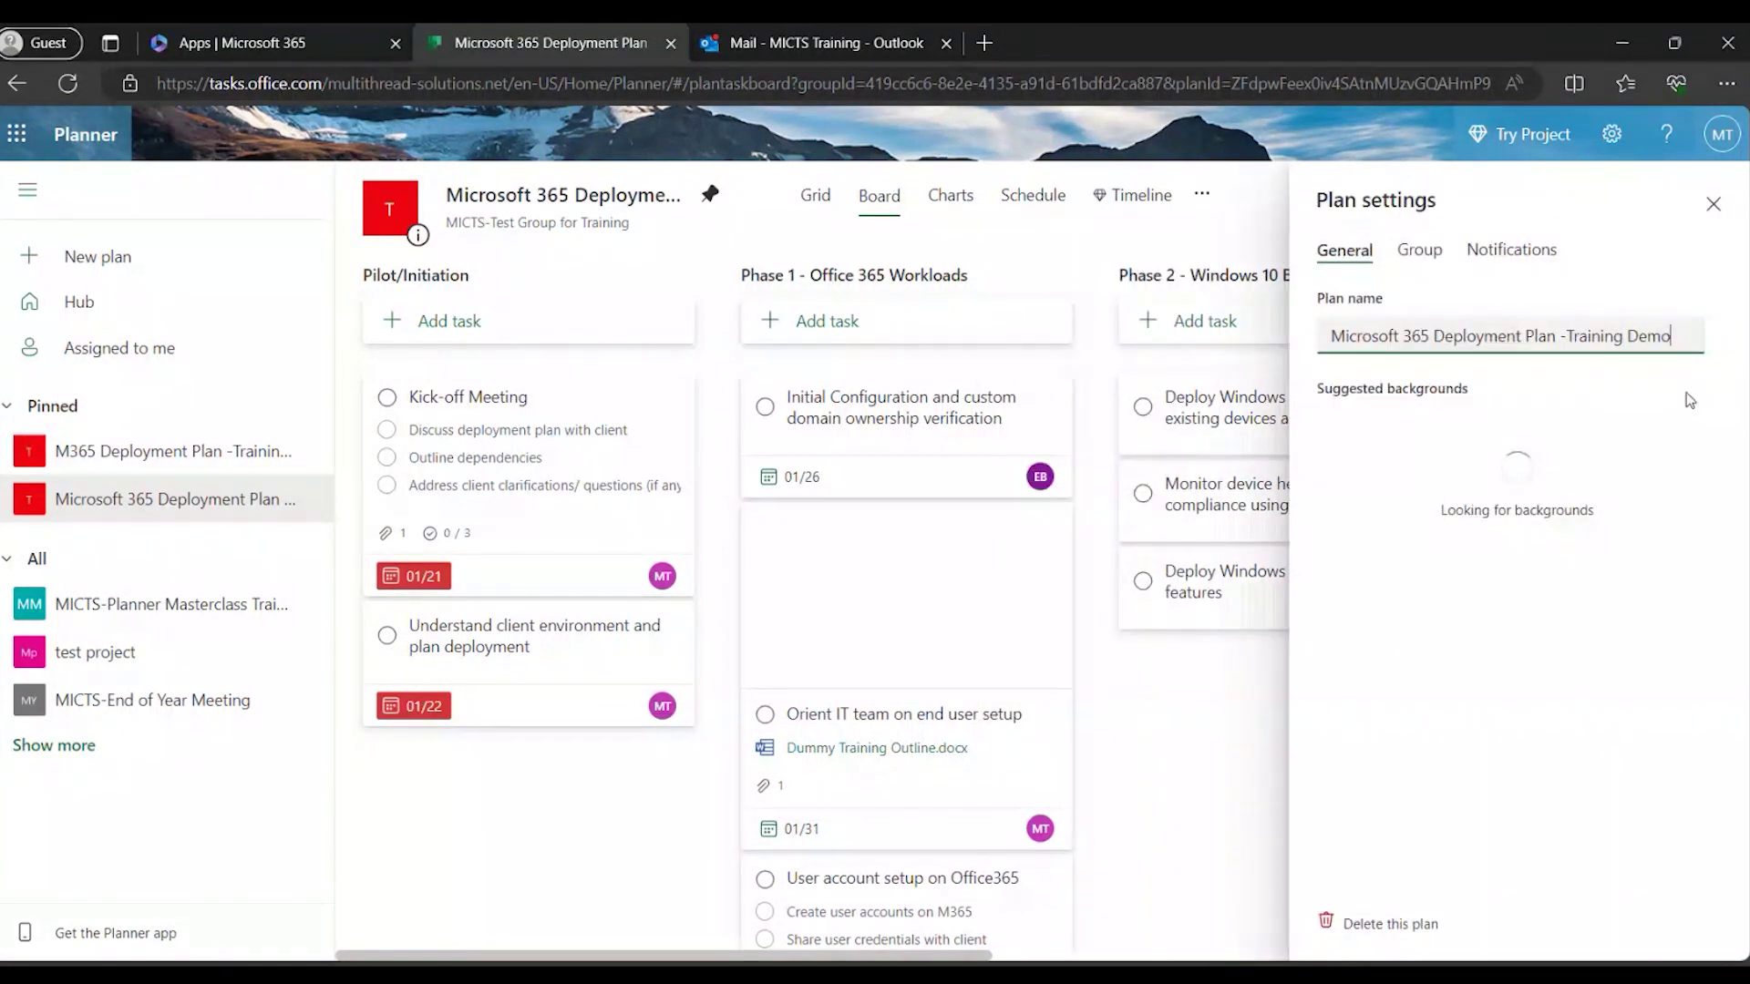
left_click(1671, 337)
type("1")
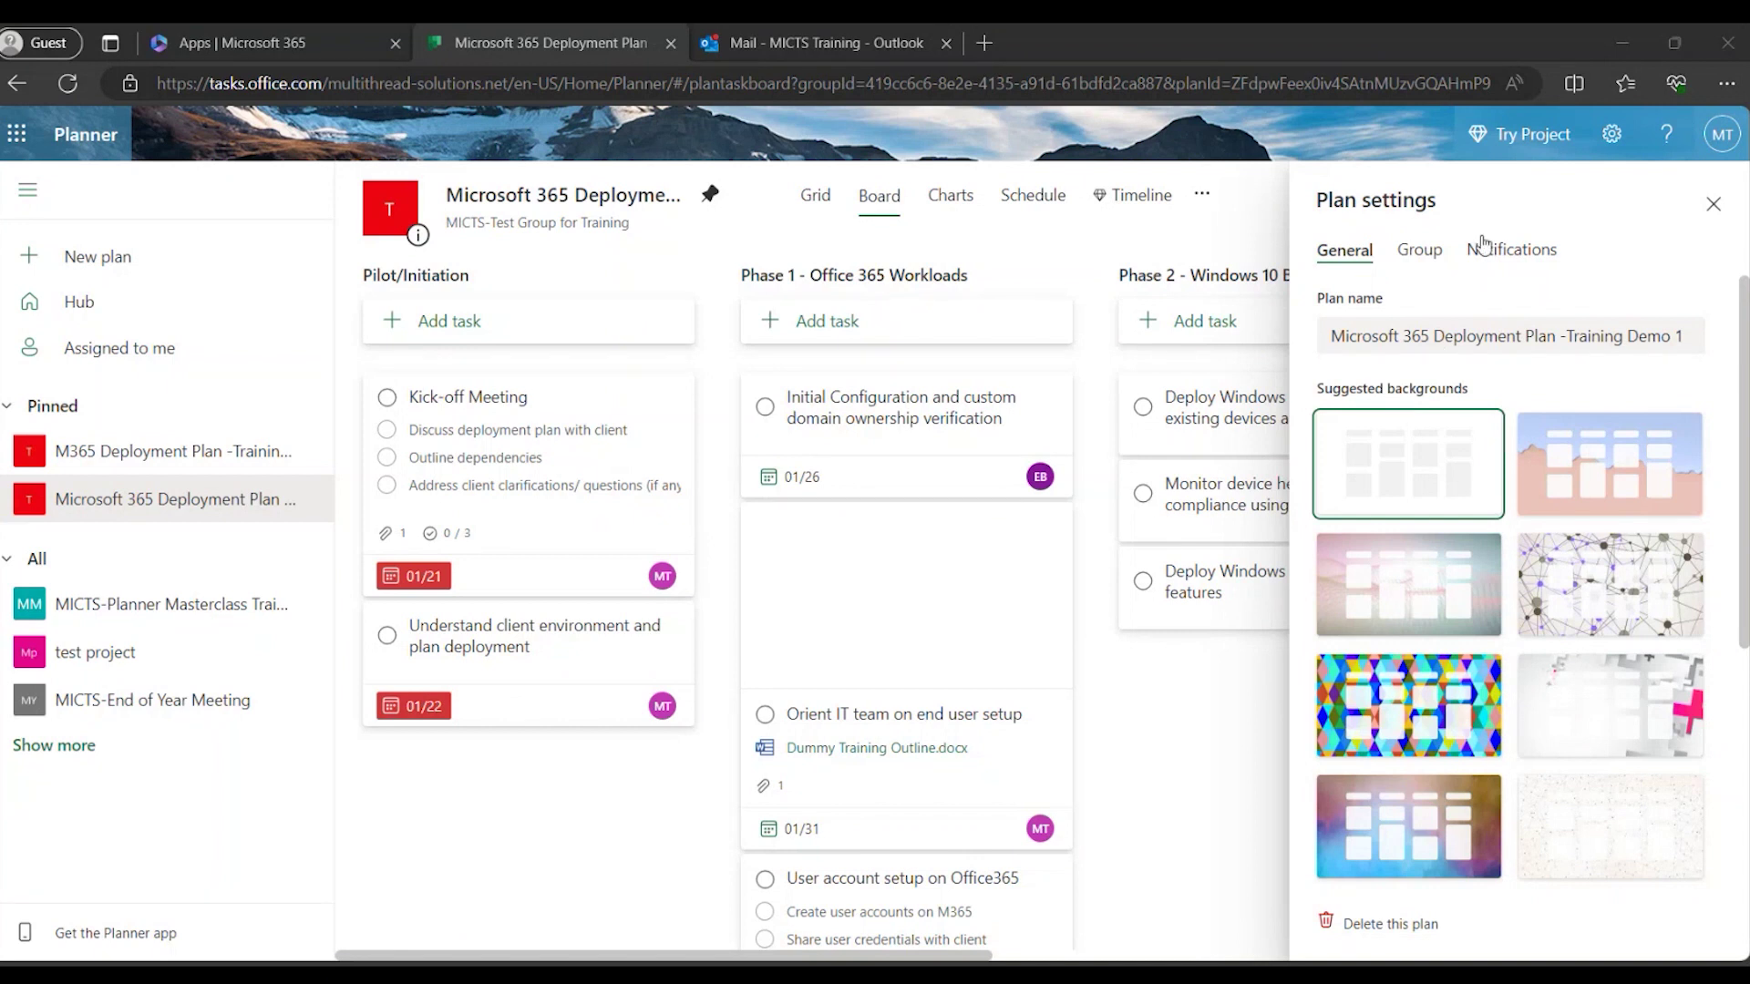
left_click(1714, 206)
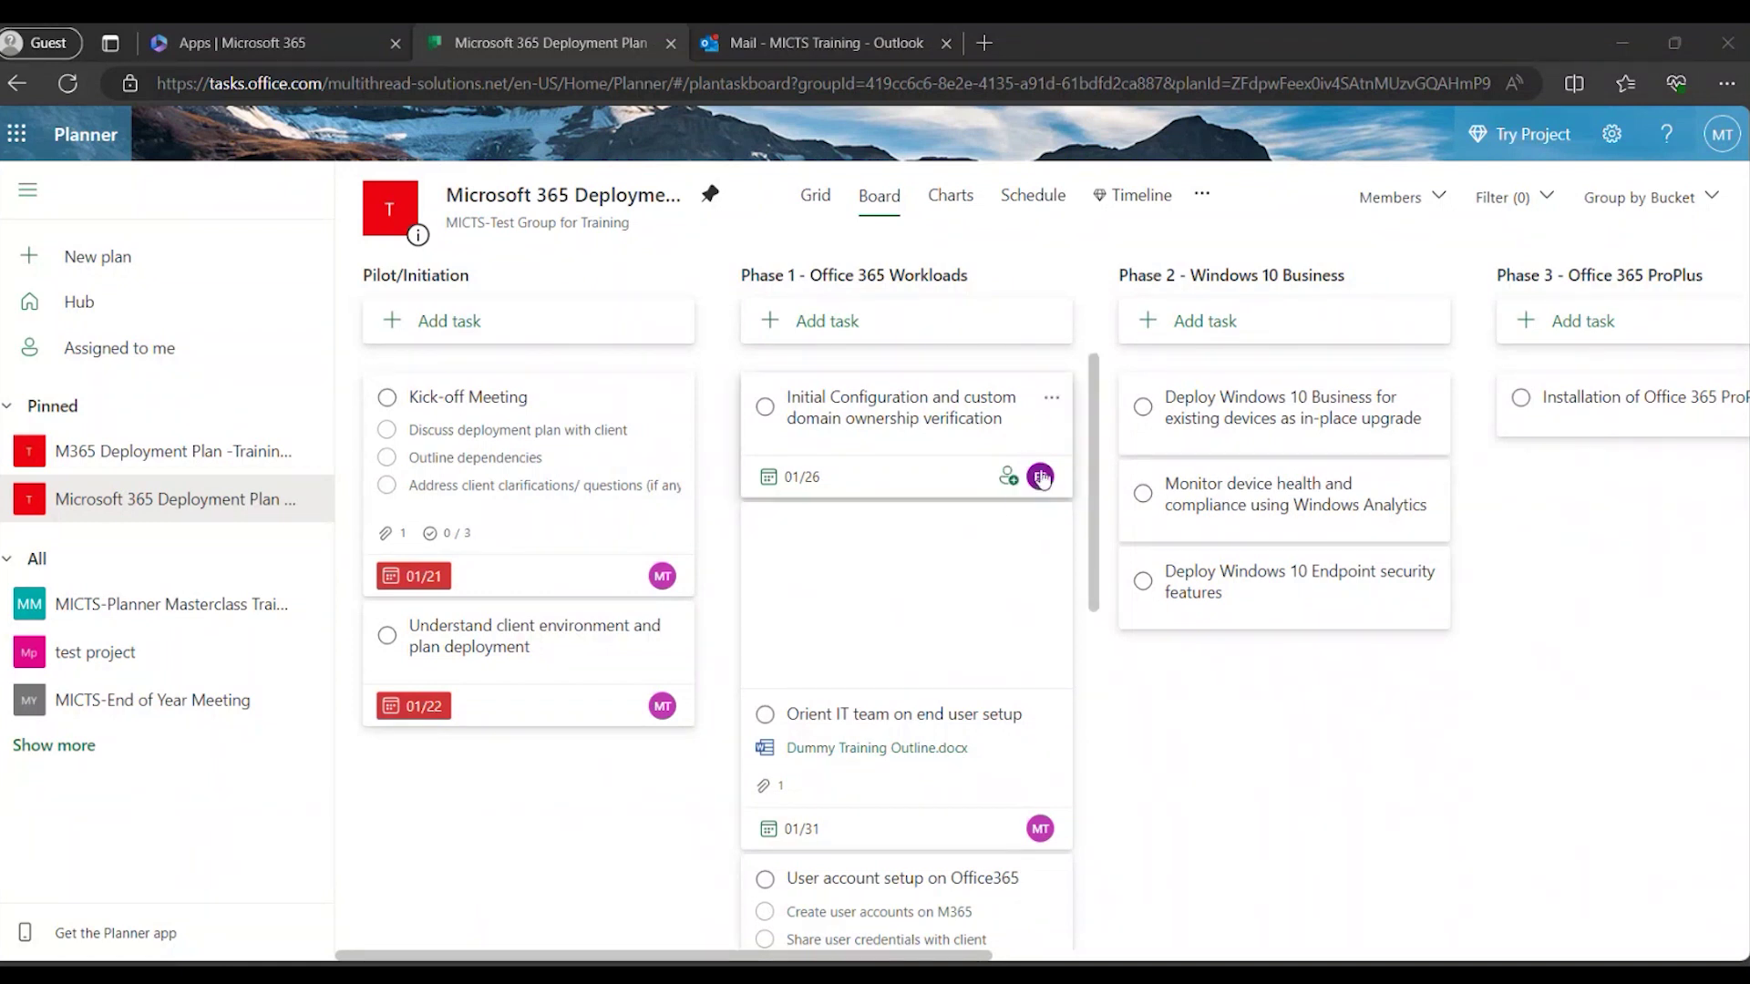
Reassign the Initial Configuration task from its previous assignee to MICTS Training, then show filter options.
left_click(1007, 480)
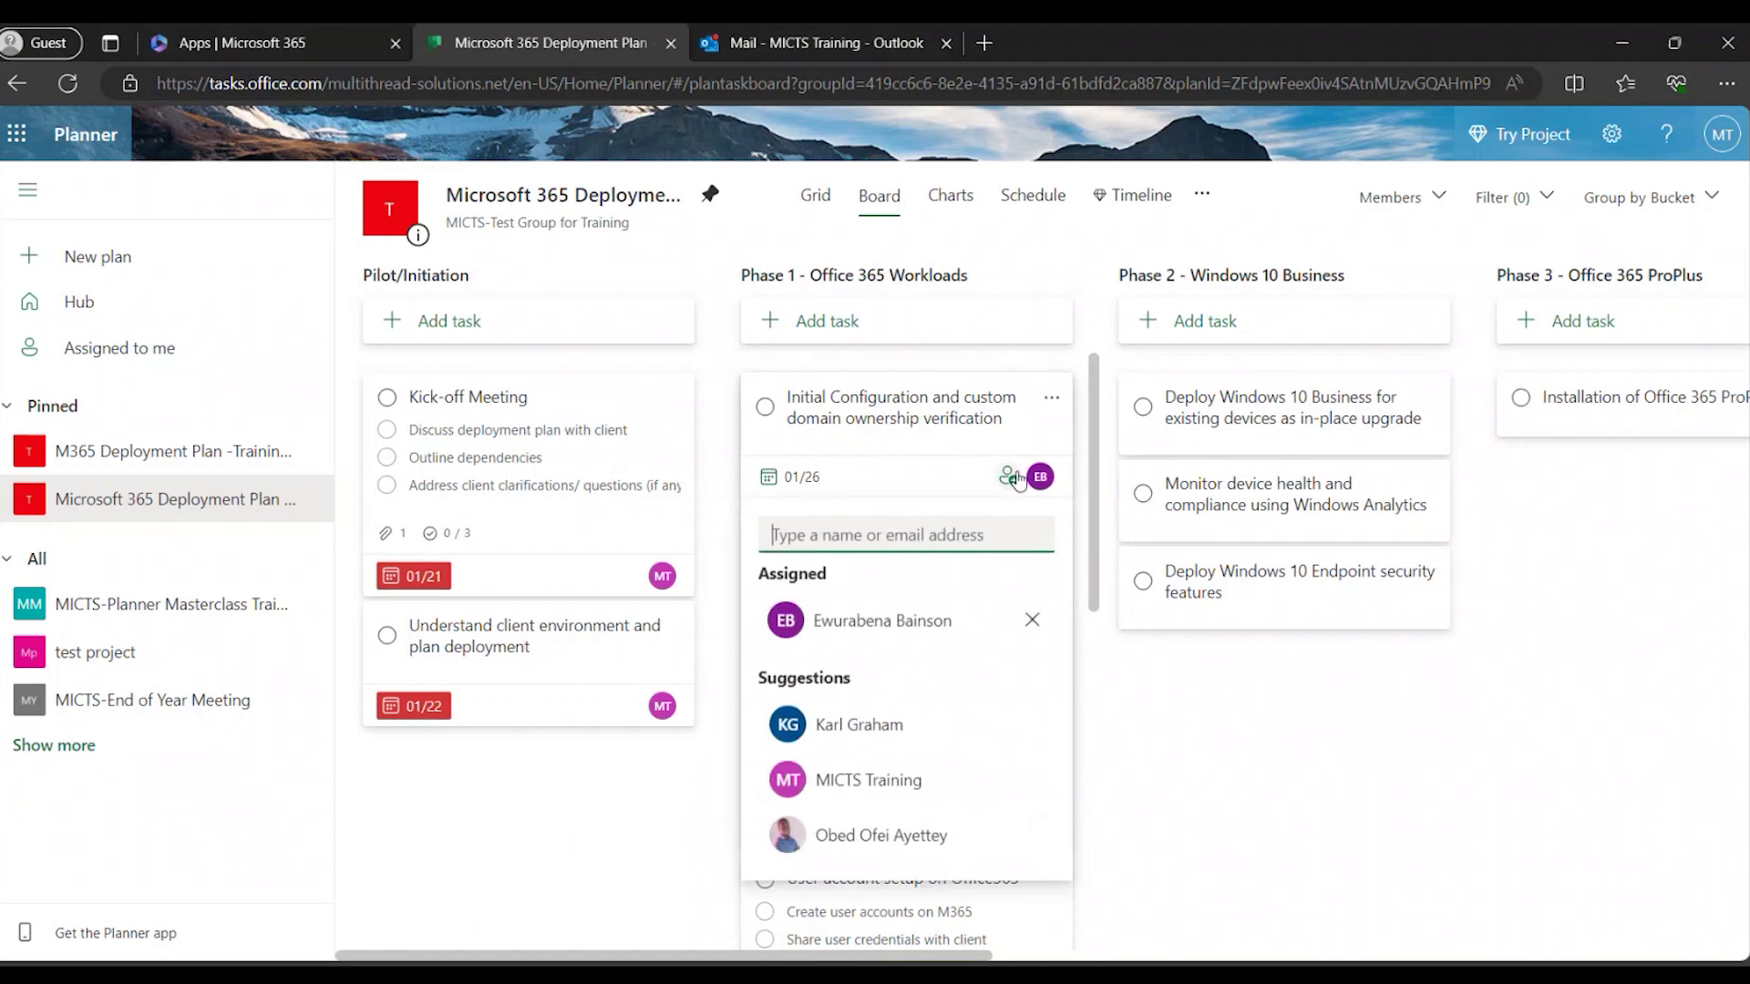
left_click(1032, 622)
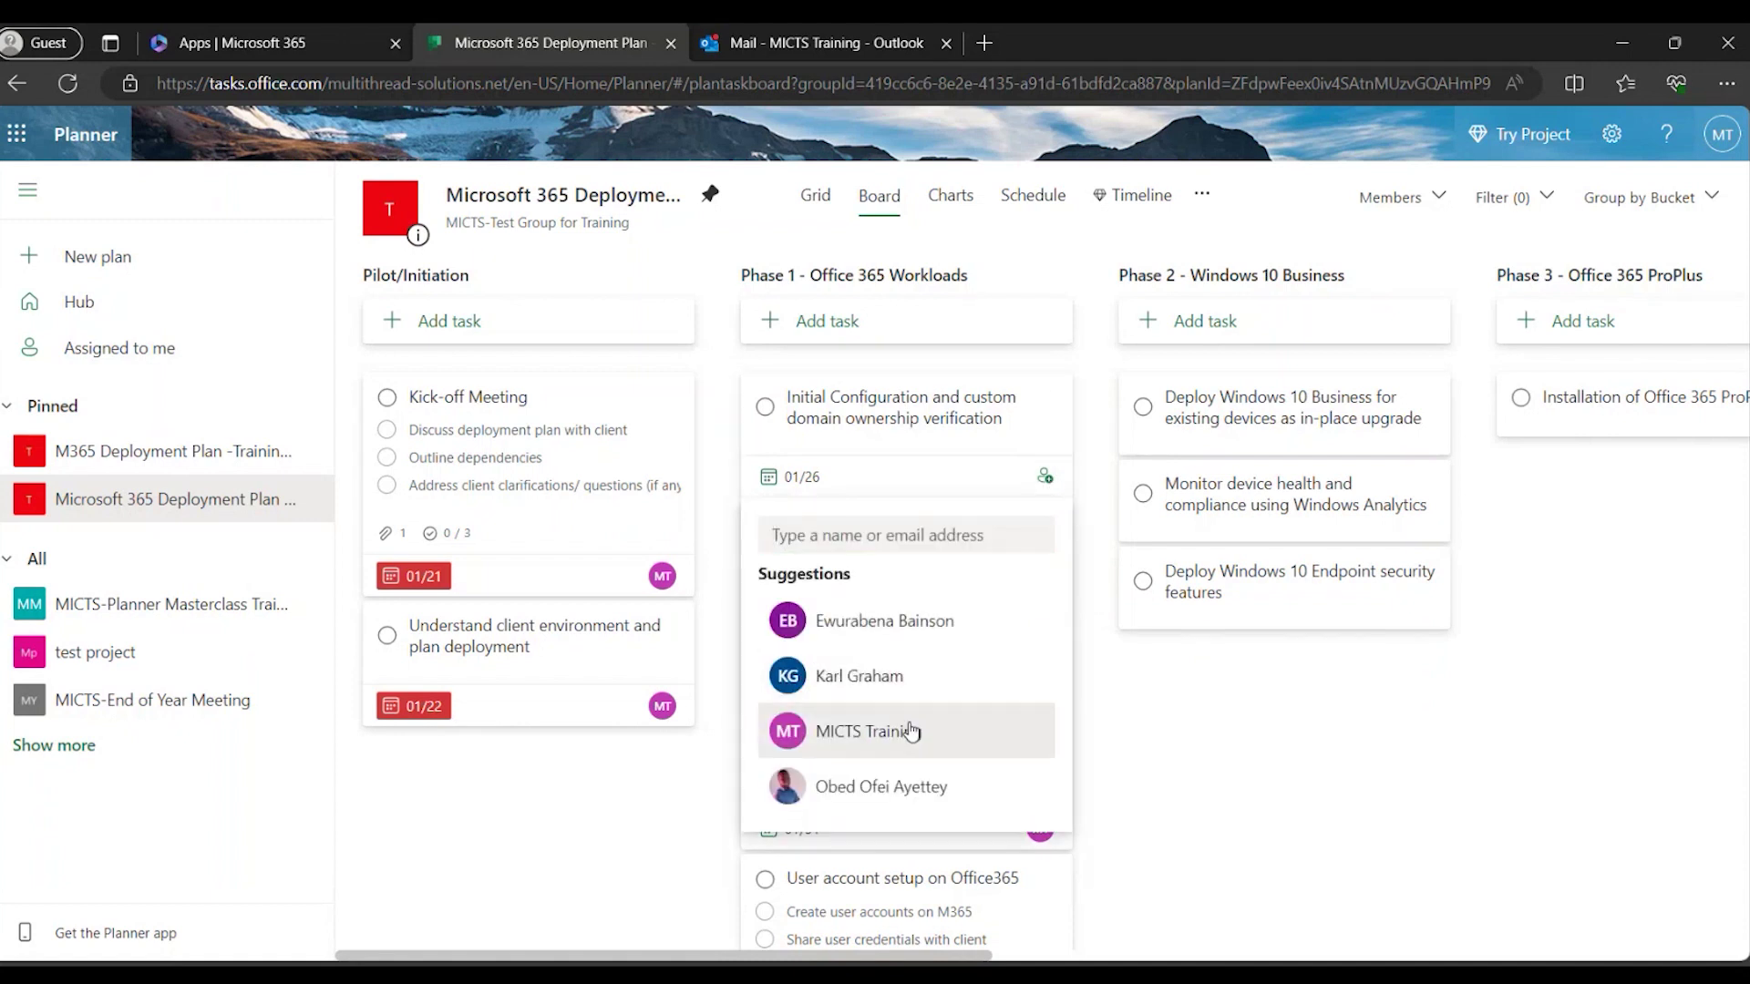
left_click(912, 732)
left_click(1176, 763)
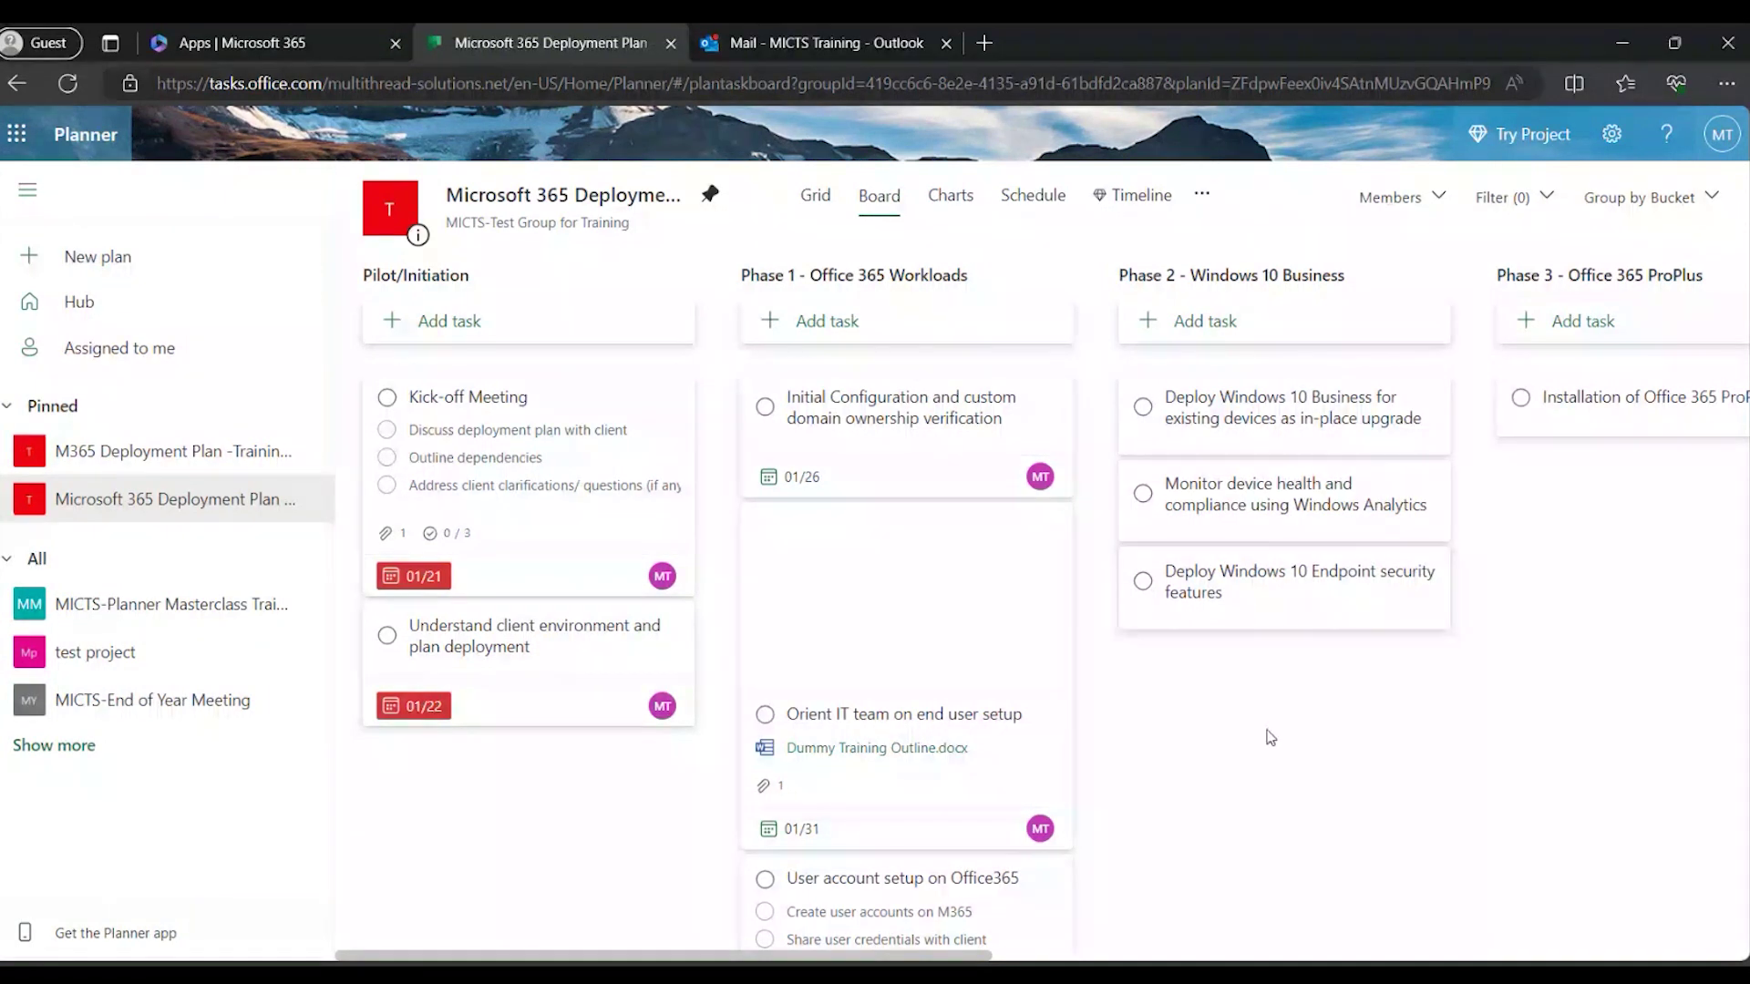
left_click(1536, 197)
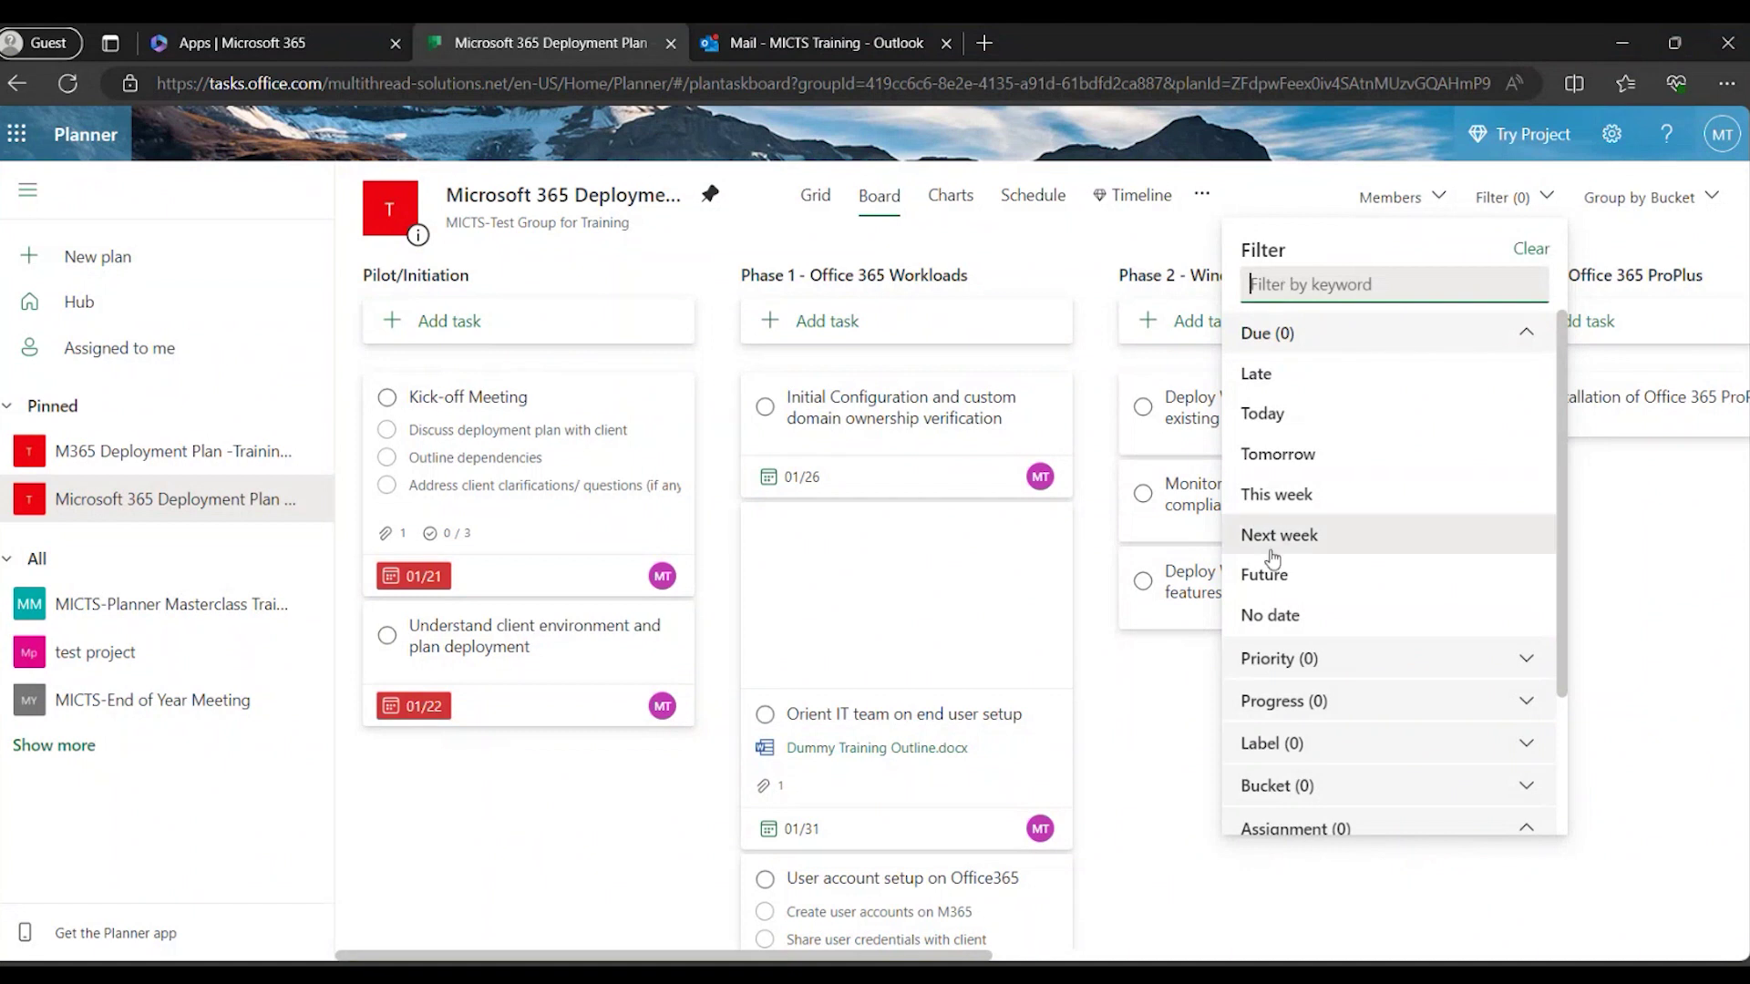
Dismiss the Filter dropdown by clicking an empty area of the deployment board.
left_click(1625, 516)
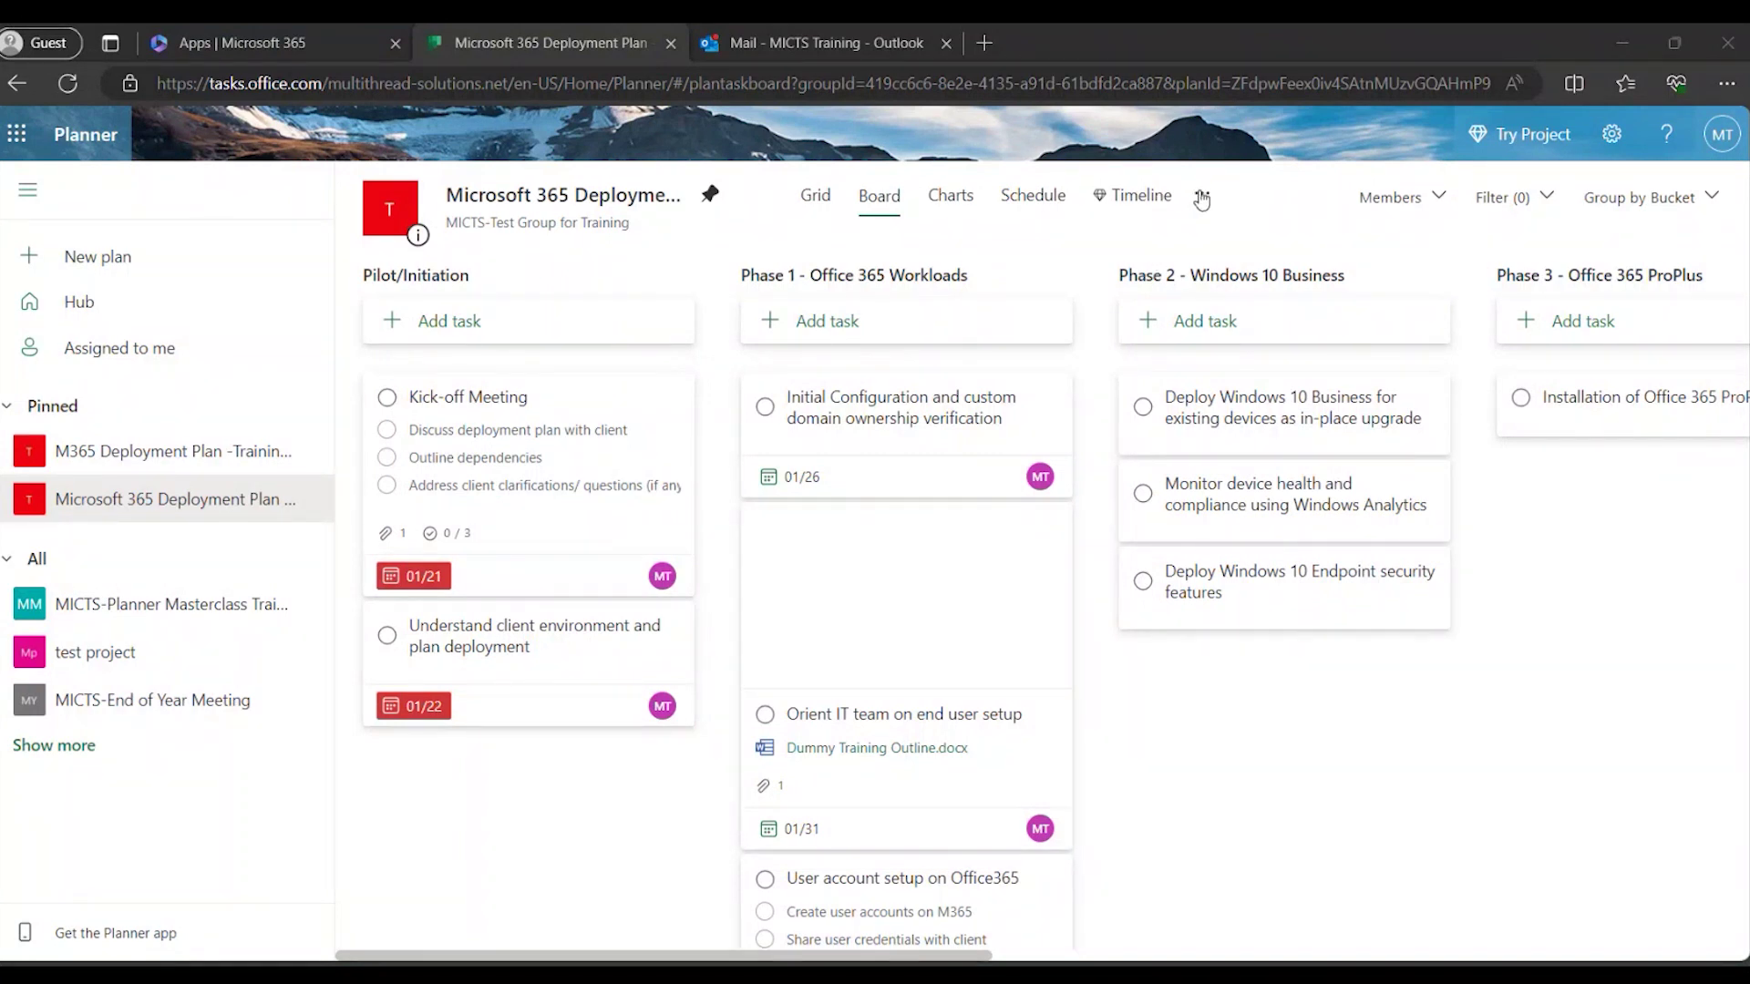
Export 'Microsoft 365 Deployment Plan -Training Demo 1' to an Excel file and dismiss the downloads list.
left_click(1202, 197)
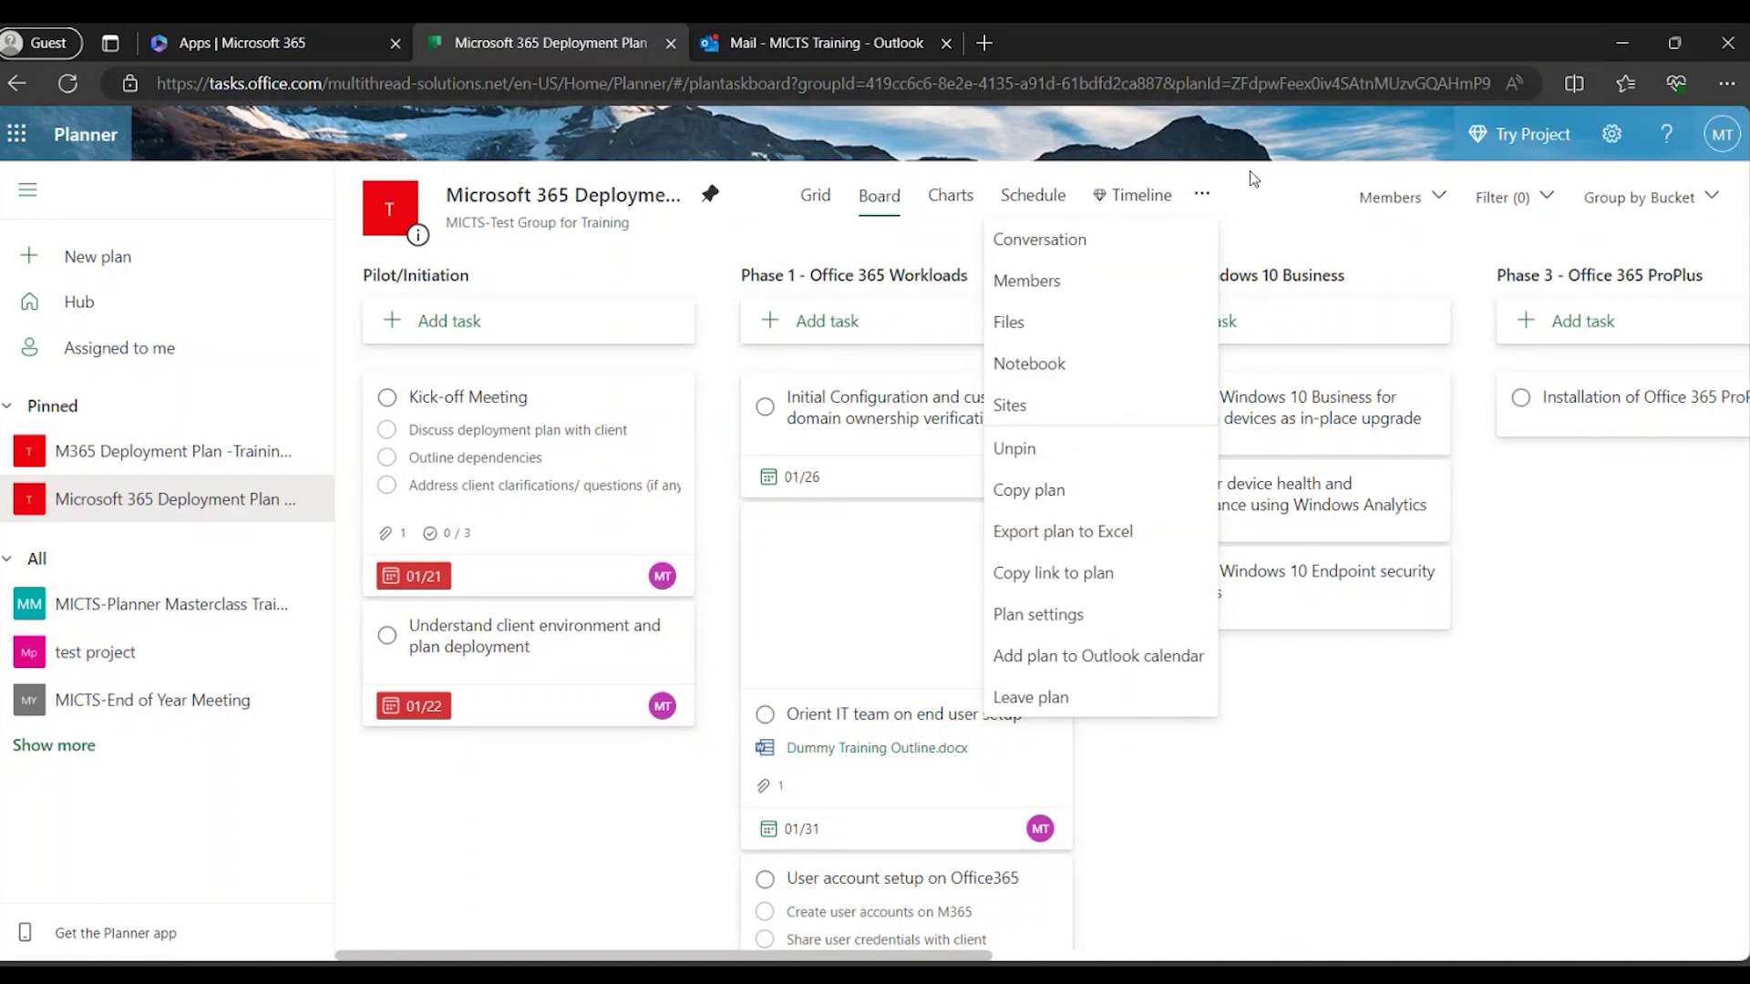
left_click(1202, 195)
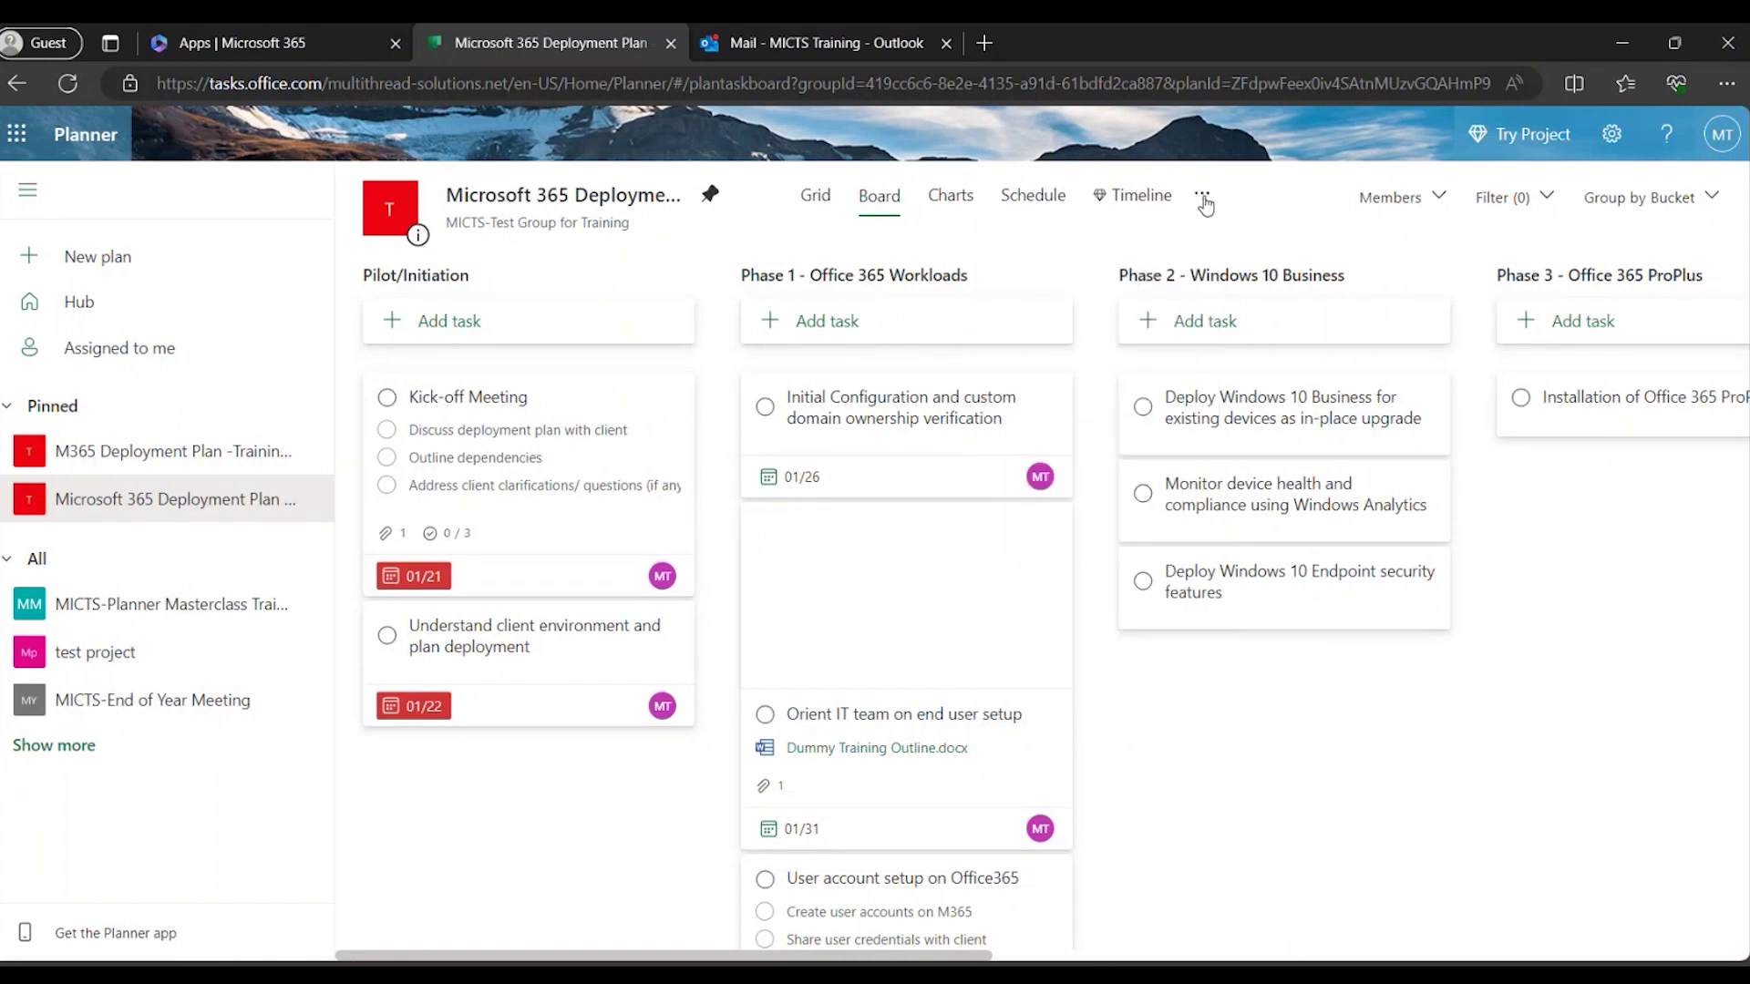
left_click(1203, 198)
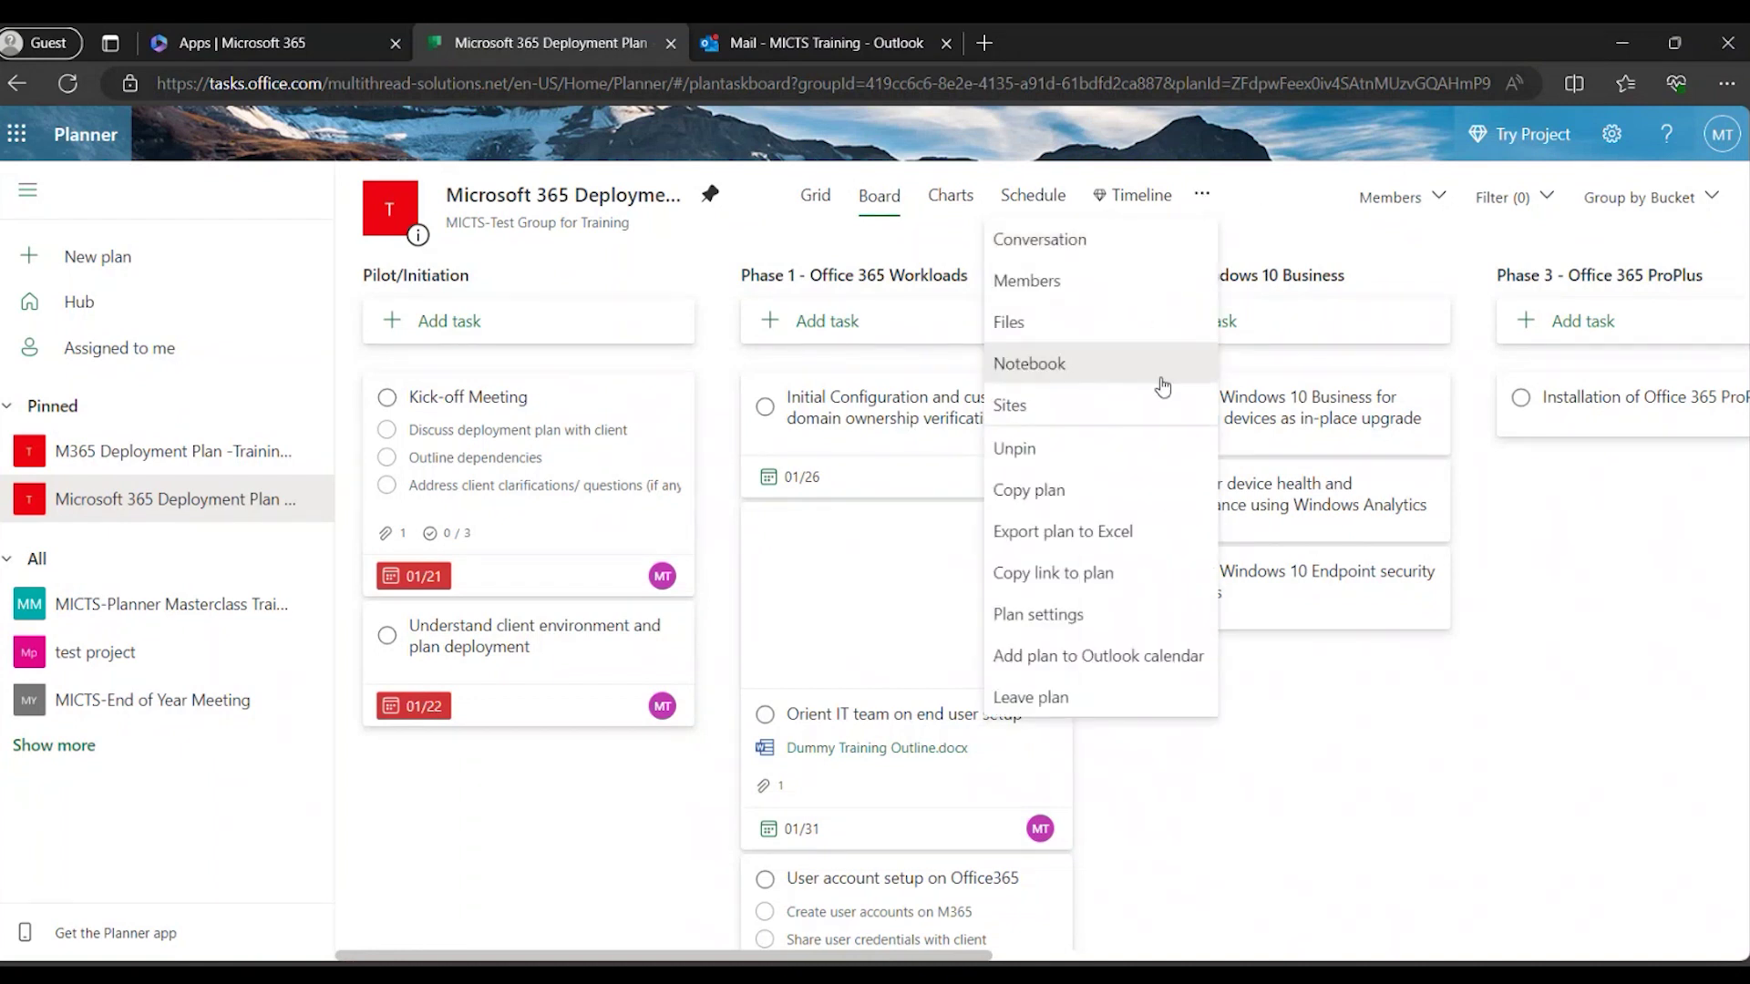
left_click(1084, 536)
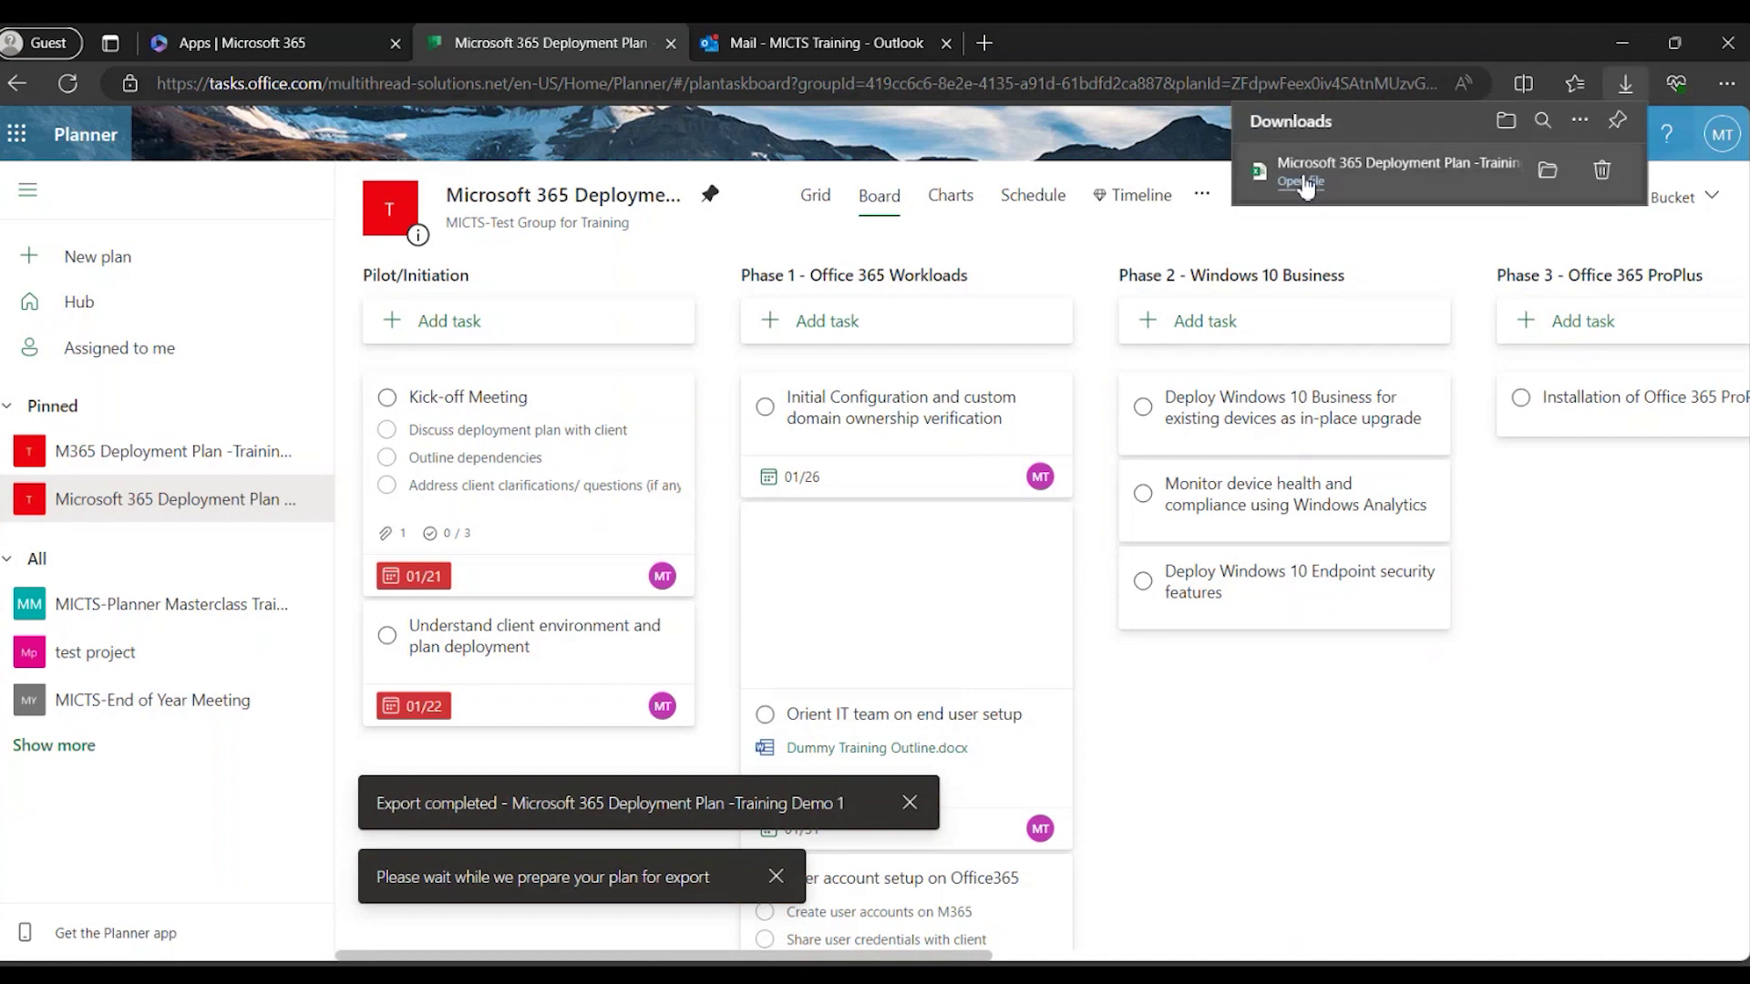
left_click(1303, 181)
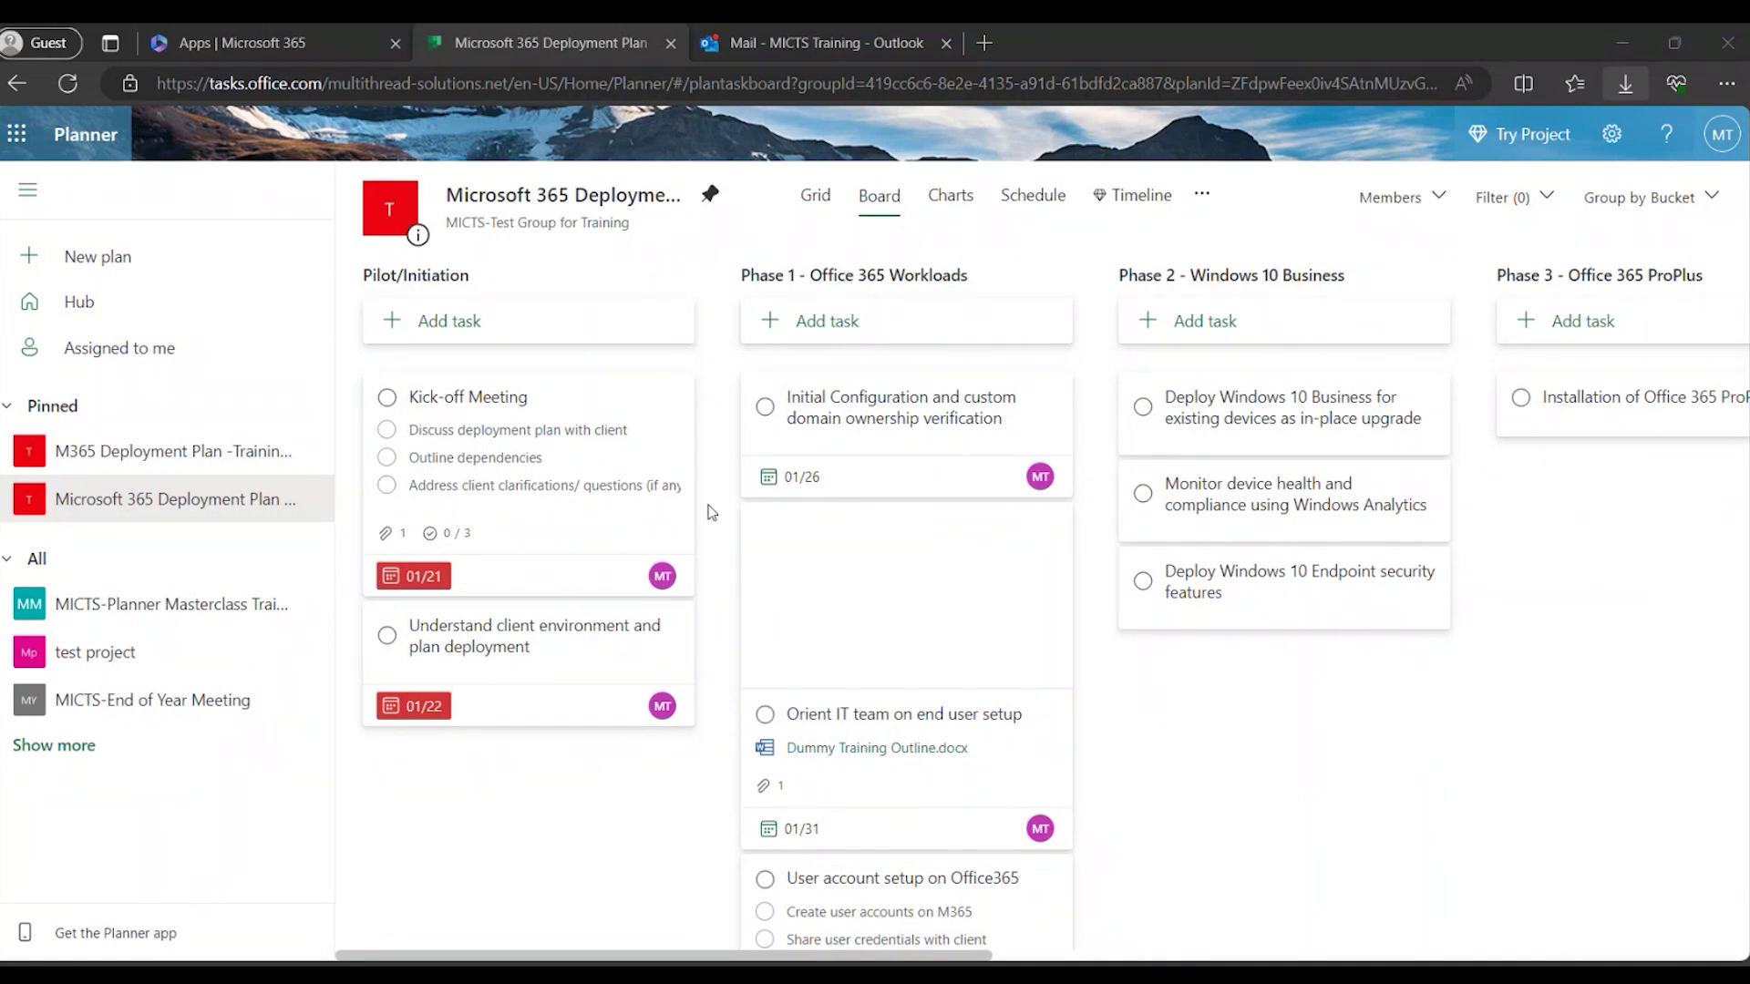
mouse_move(1437, 412)
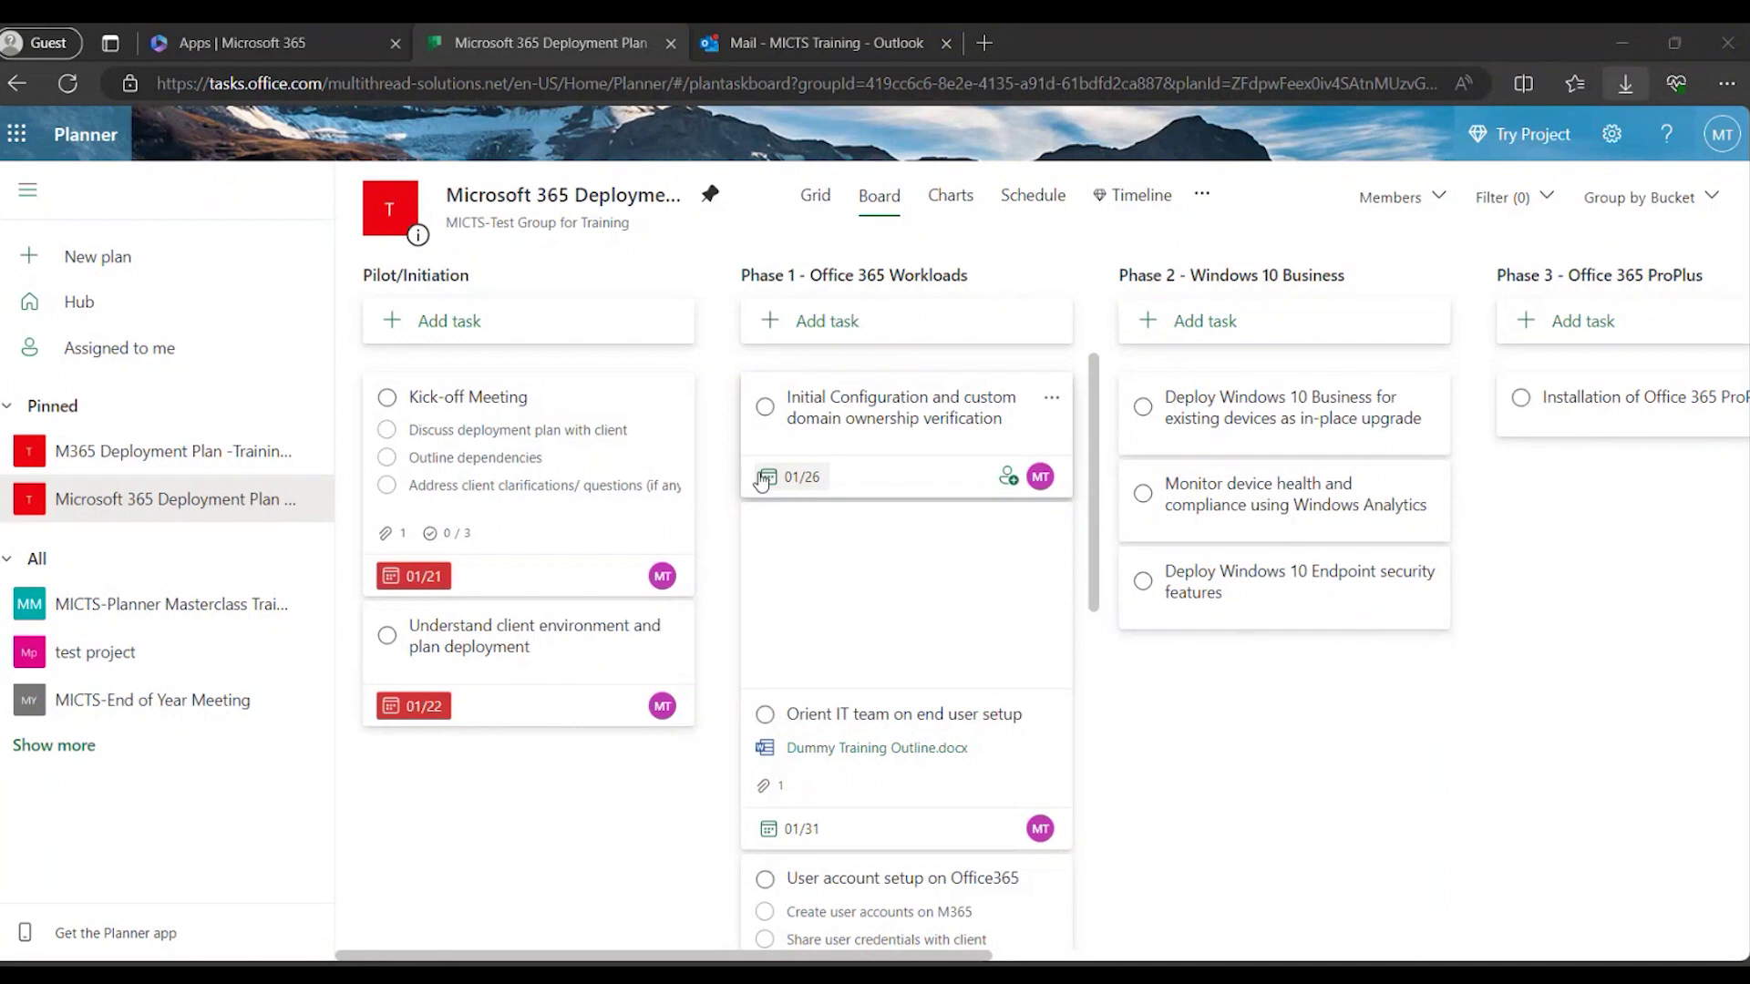
left_click(246, 42)
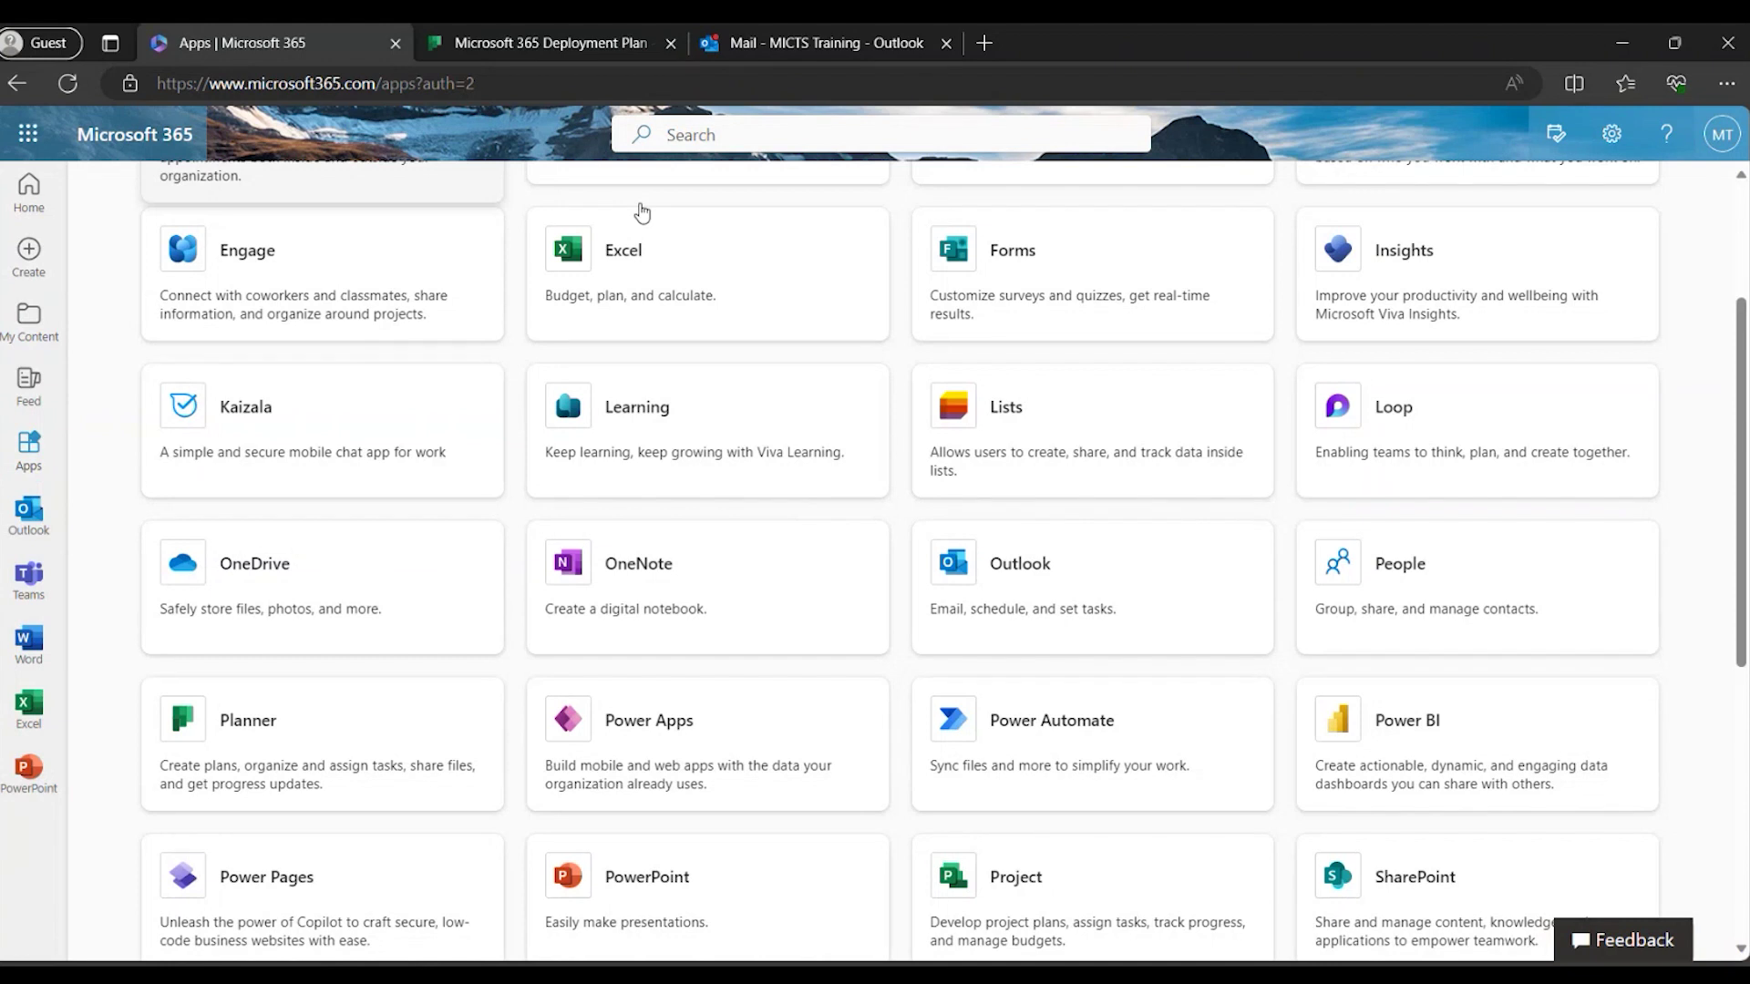
left_click(31, 466)
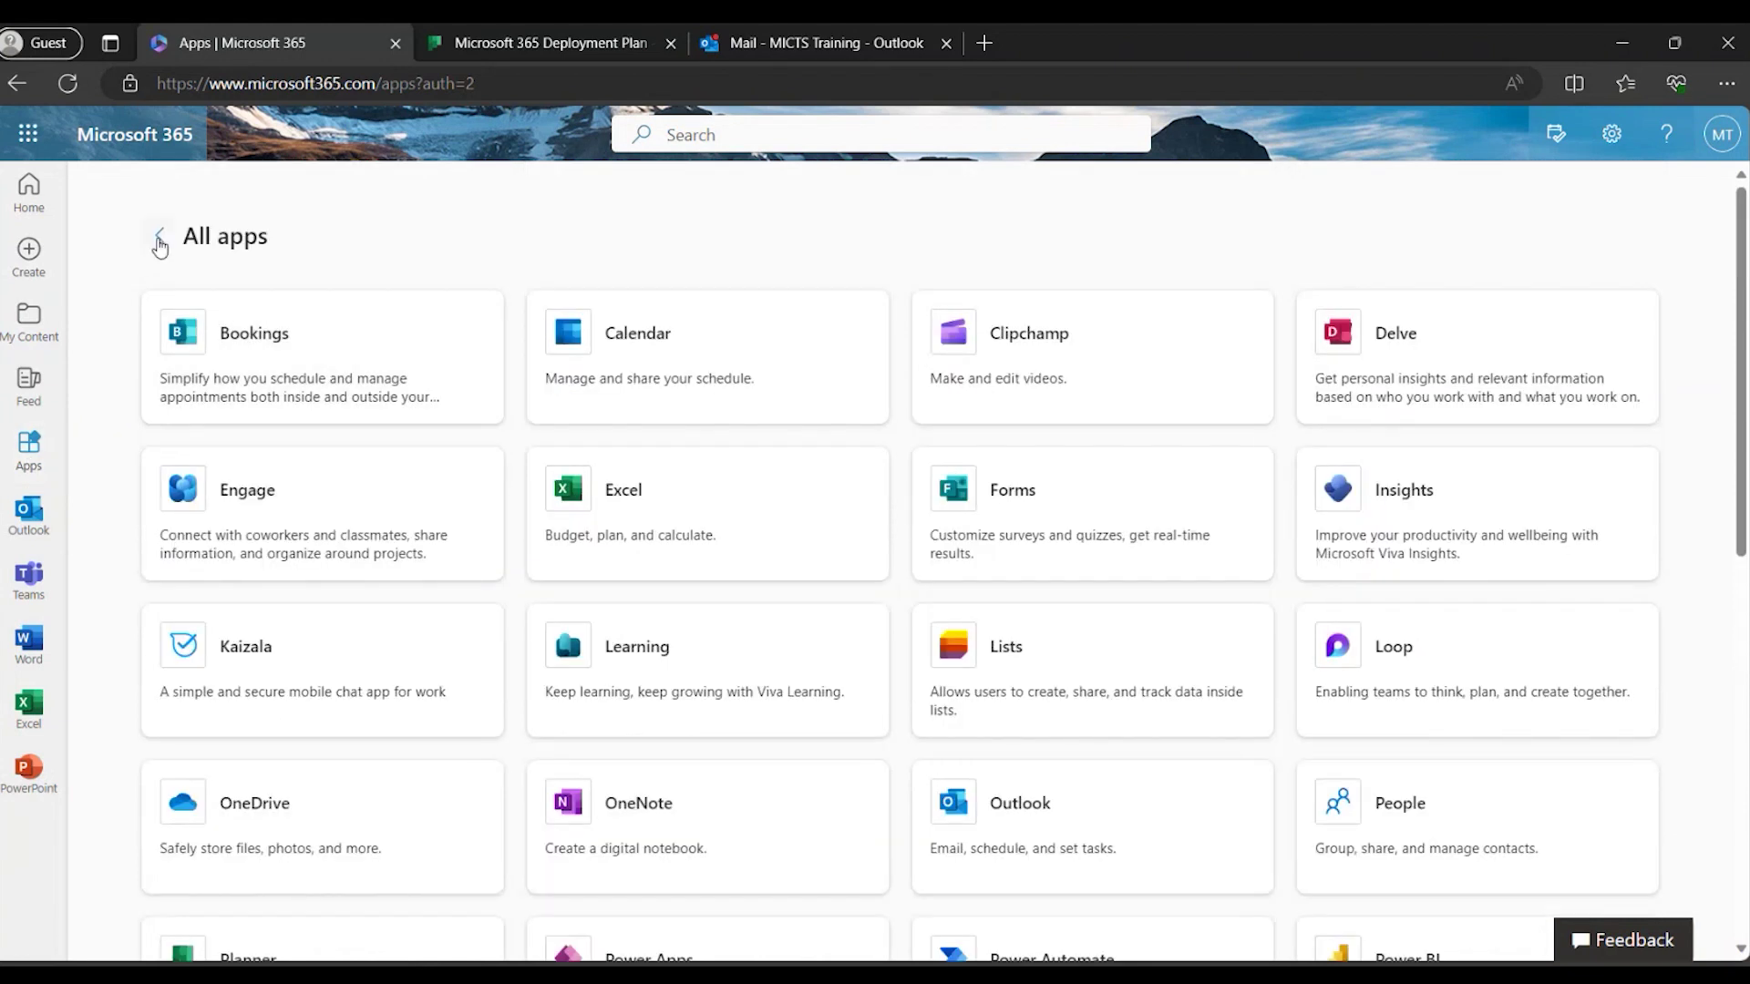
left_click(159, 241)
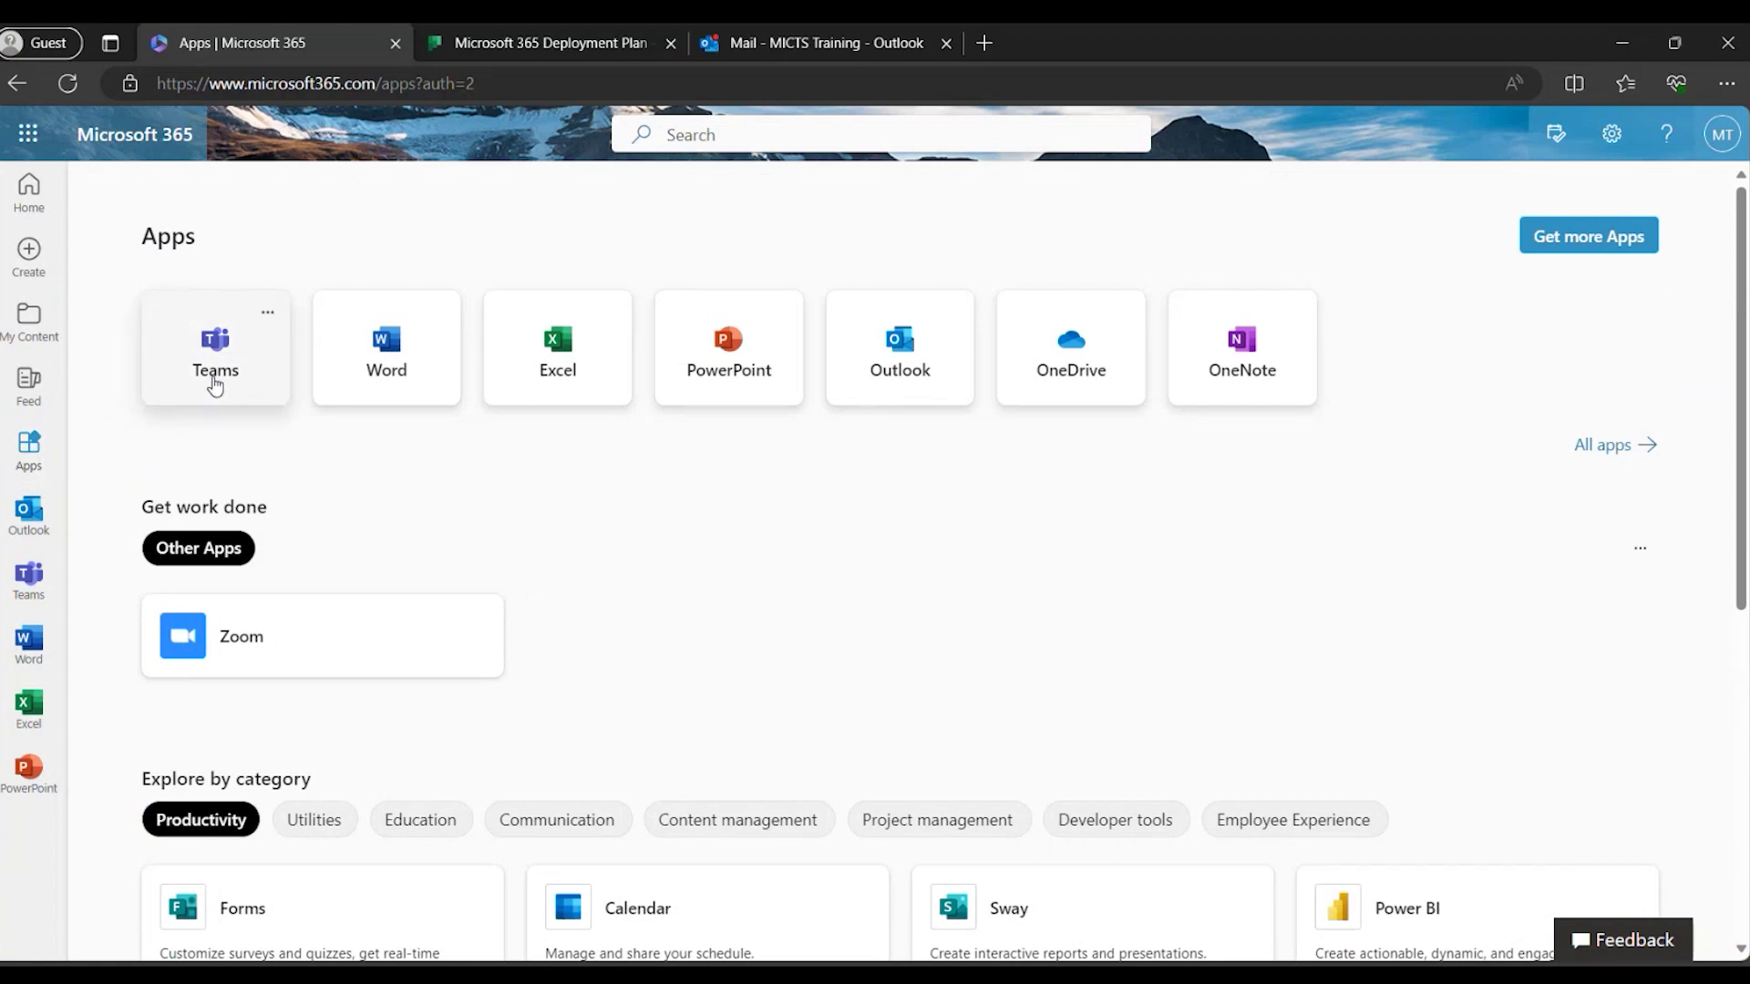
left_click(1611, 449)
scroll(1011, 726, "down", 1)
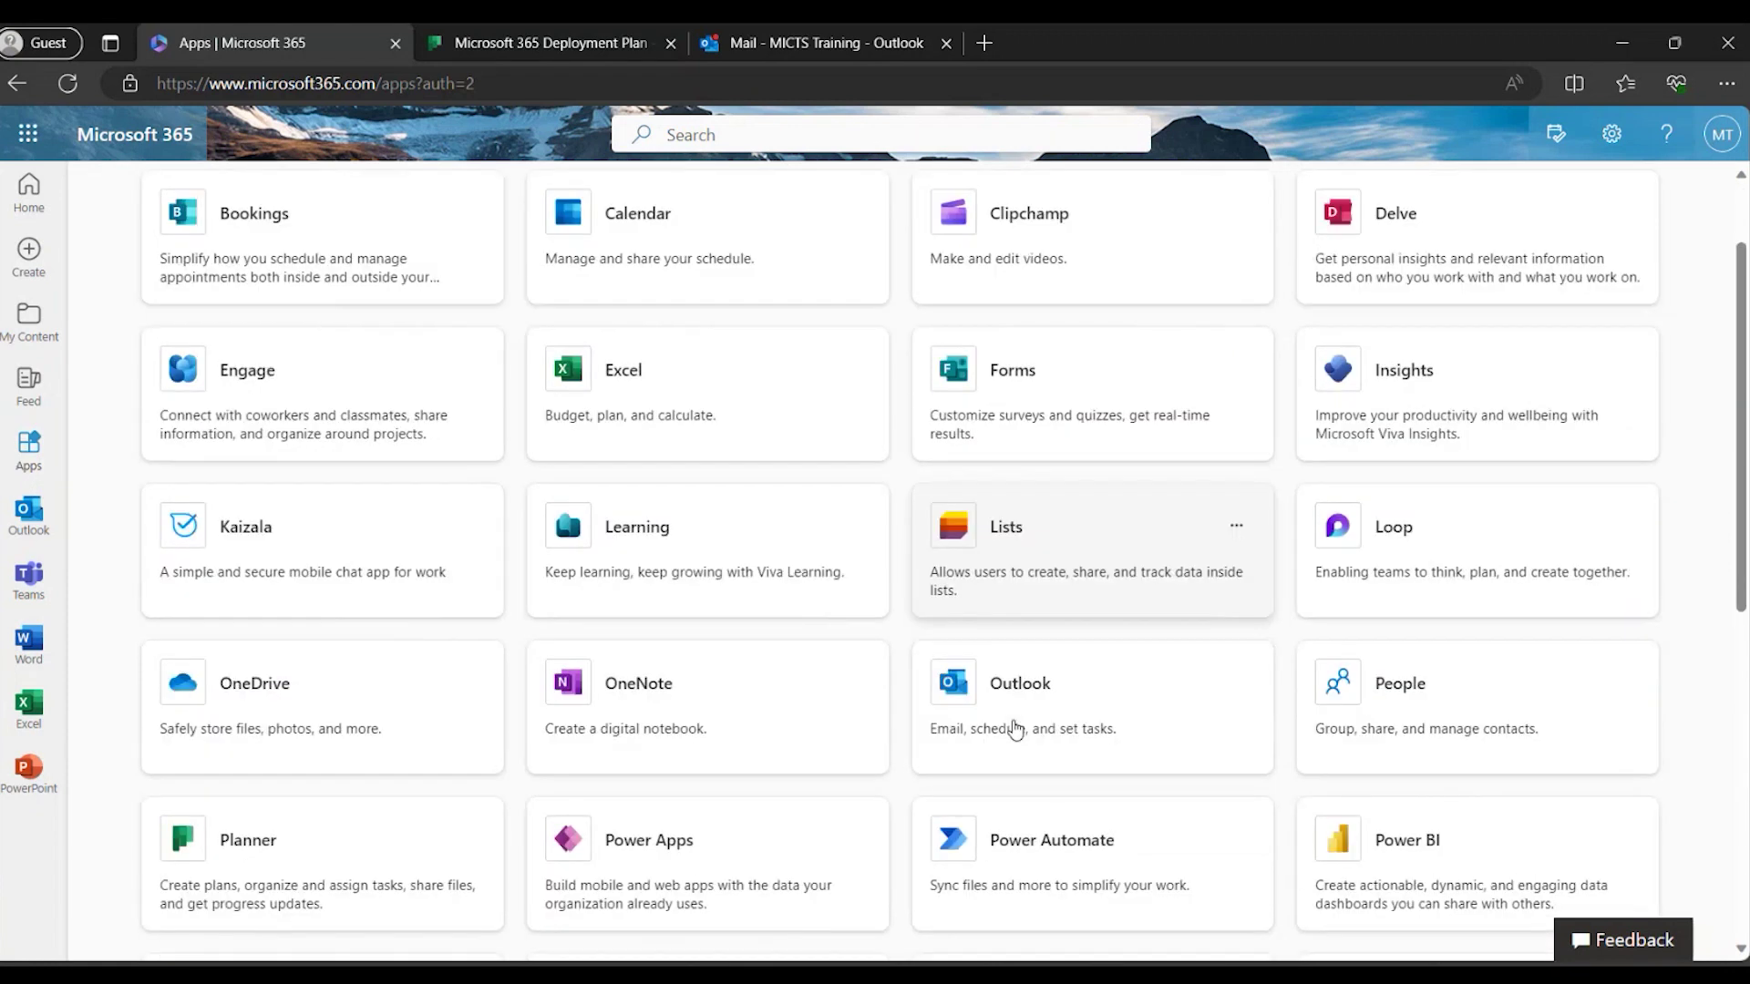
scroll(1014, 729, "down", 4)
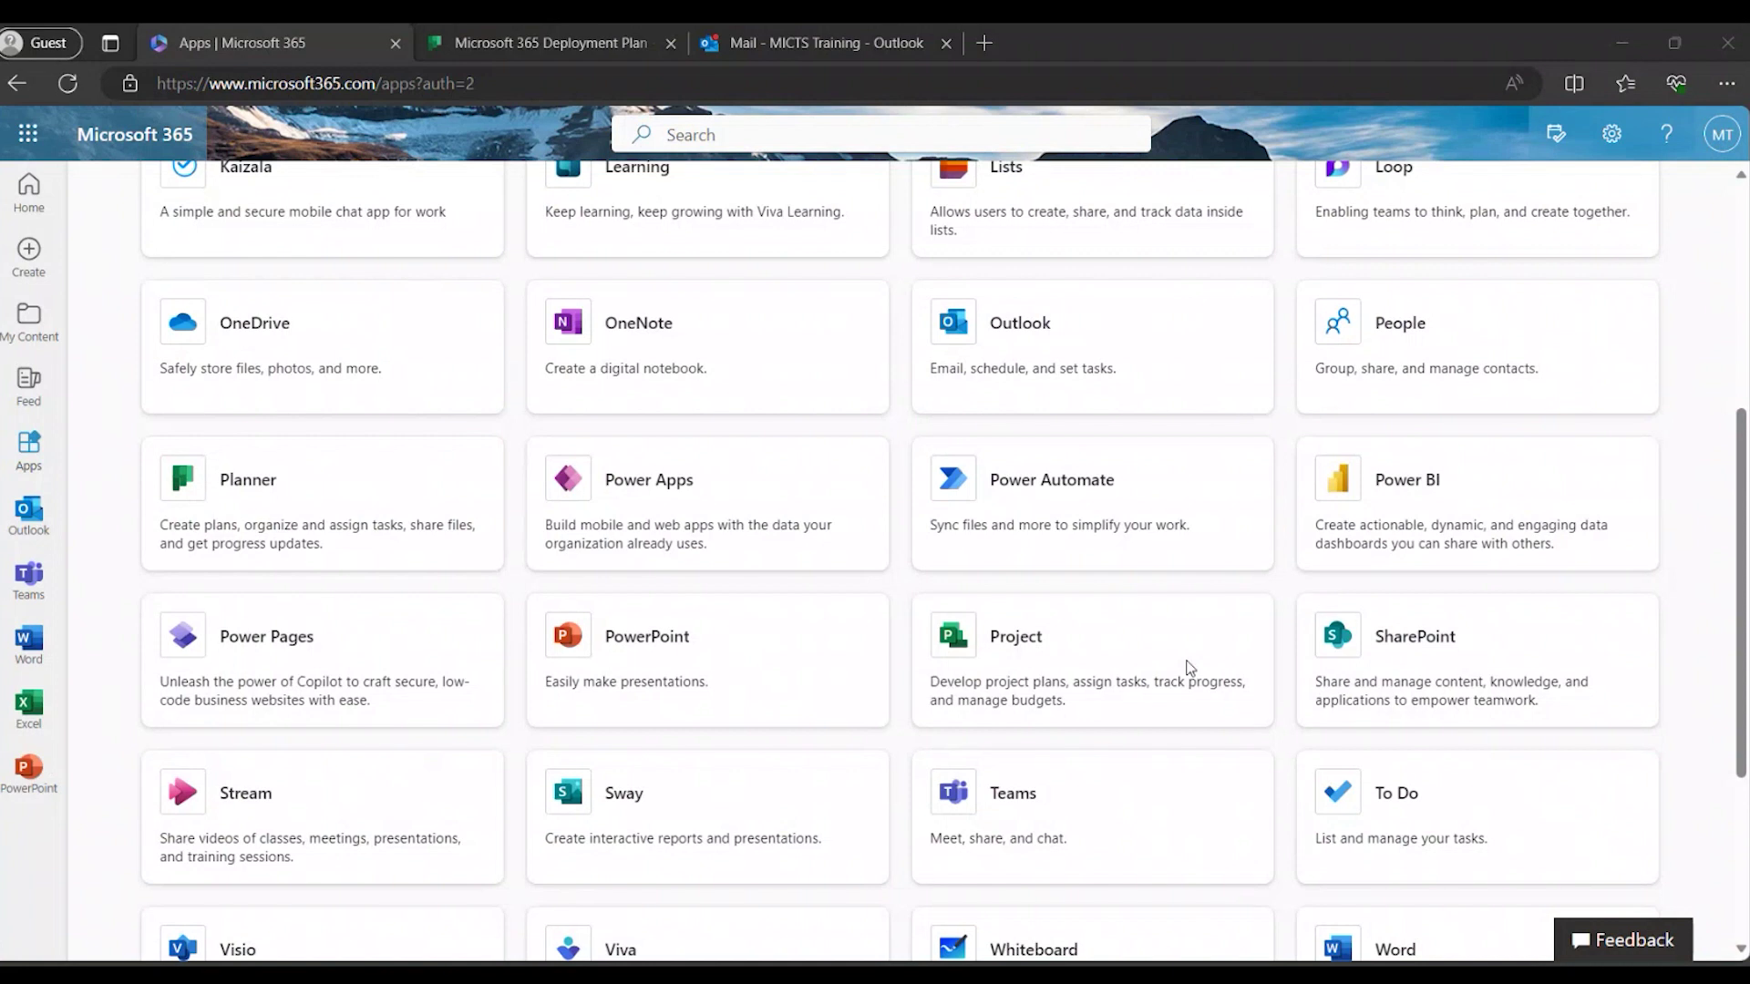
left_click(600, 41)
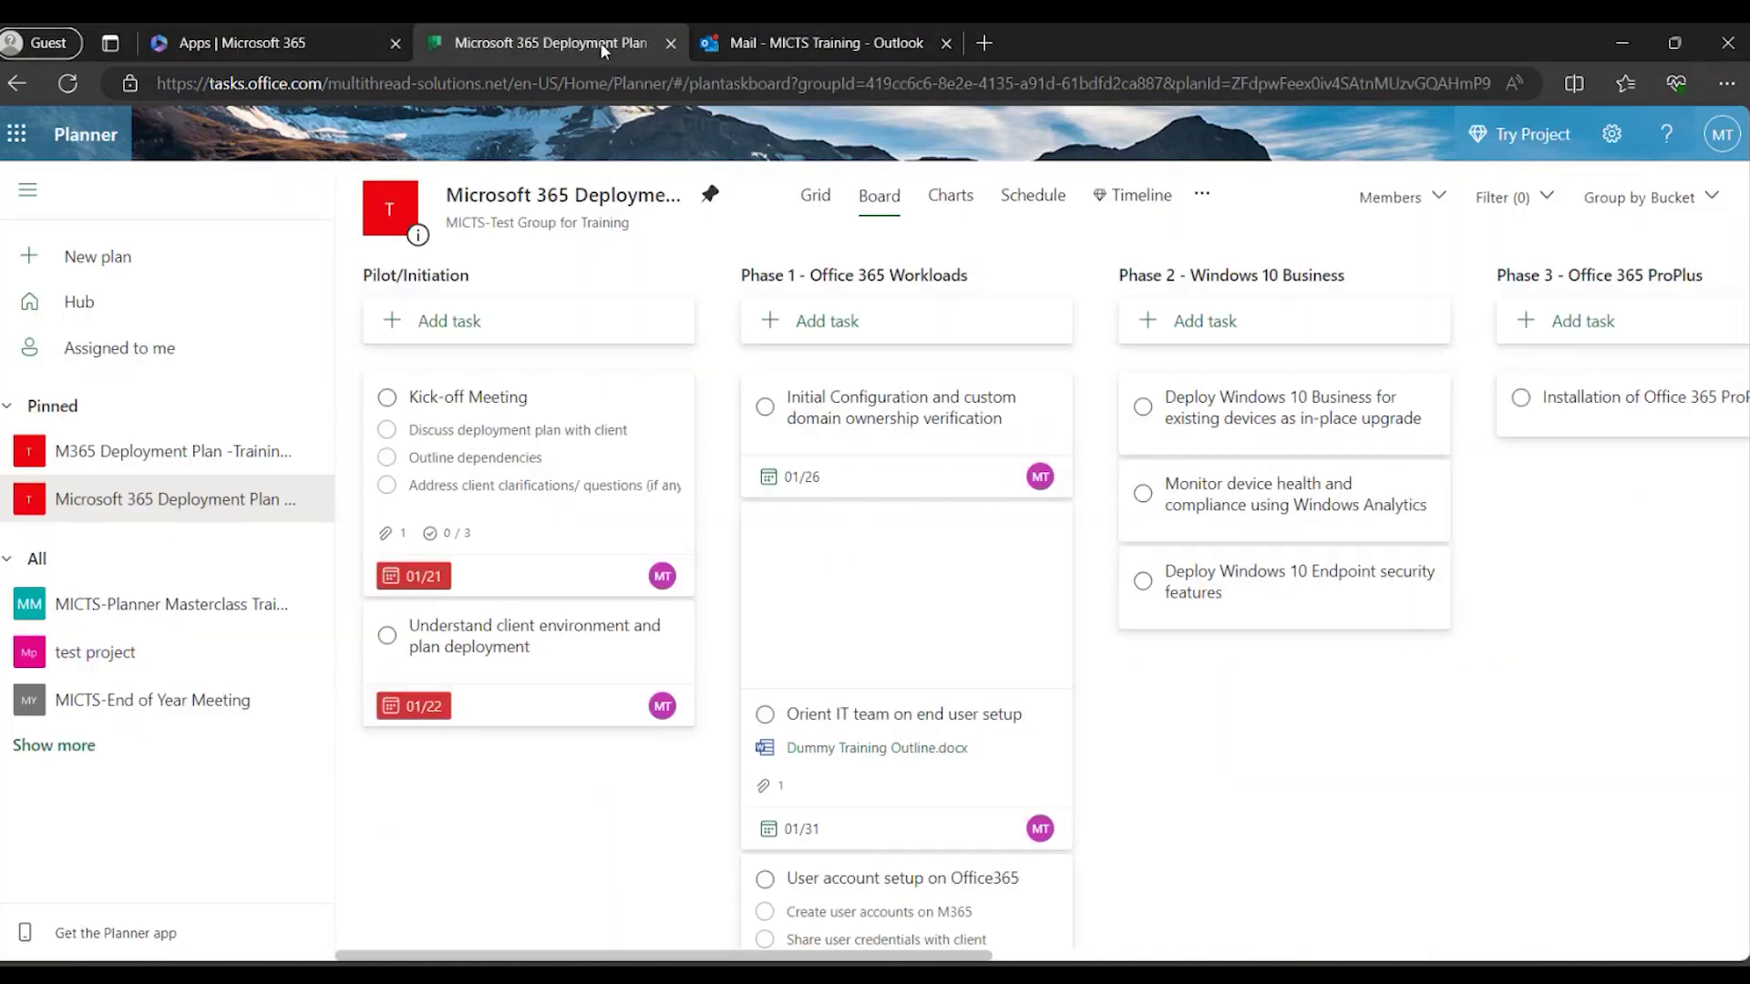